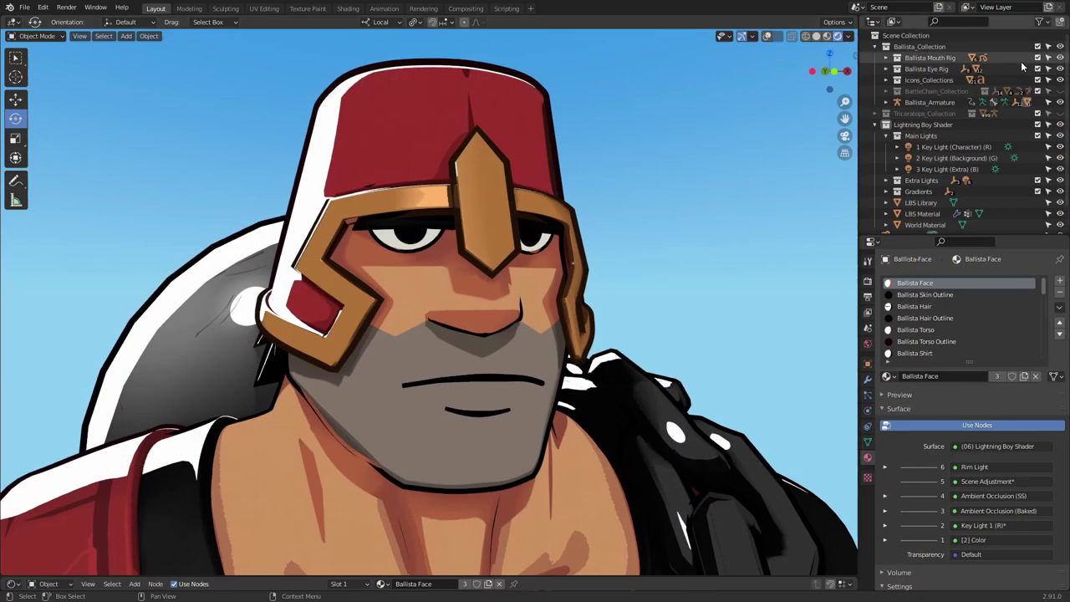
pyautogui.moveTo(562, 316); pyautogui.dragTo(664, 358, button='middle')
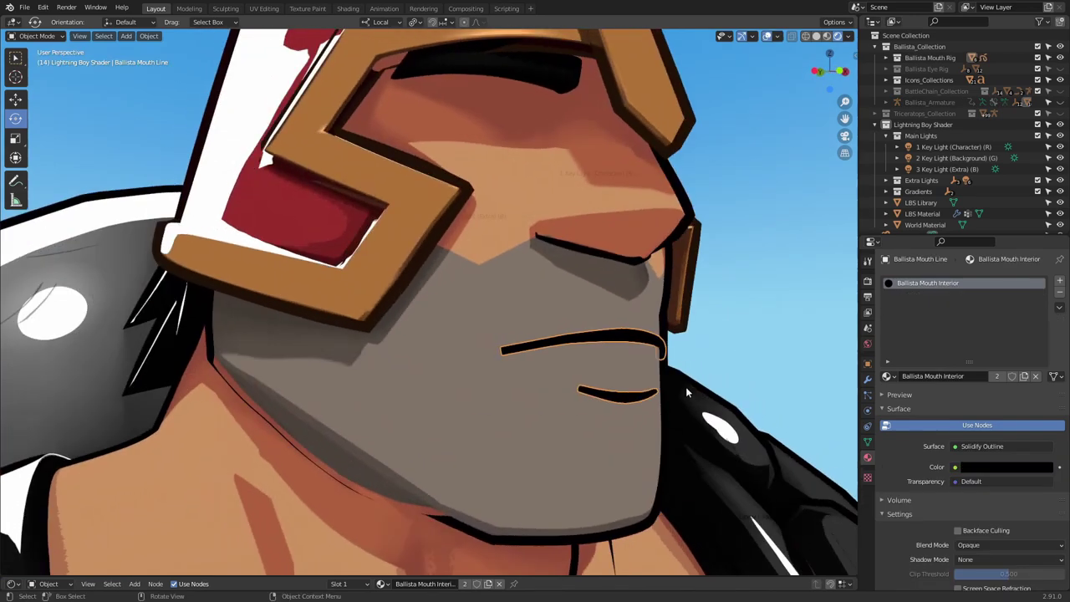
pyautogui.press('g')
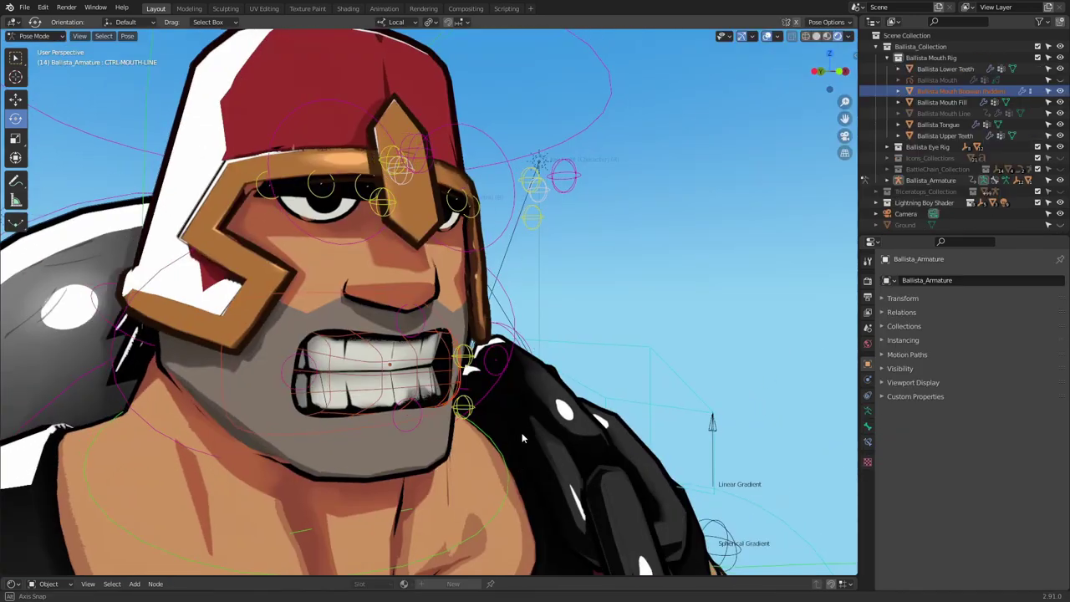
pyautogui.moveTo(468, 435); pyautogui.dragTo(420, 471, button='middle')
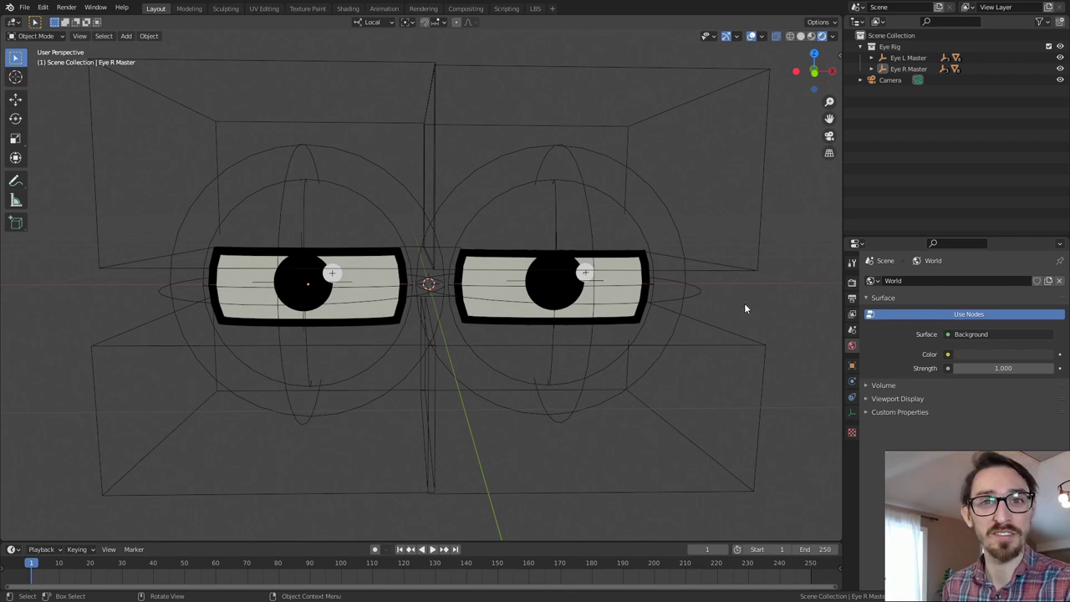
pyautogui.moveTo(665, 317)
pyautogui.mouseDown(button='middle')
pyautogui.moveTo(605, 310)
pyautogui.moveTo(730, 304)
pyautogui.moveTo(661, 308)
pyautogui.moveTo(671, 313)
pyautogui.mouseUp(button='middle')
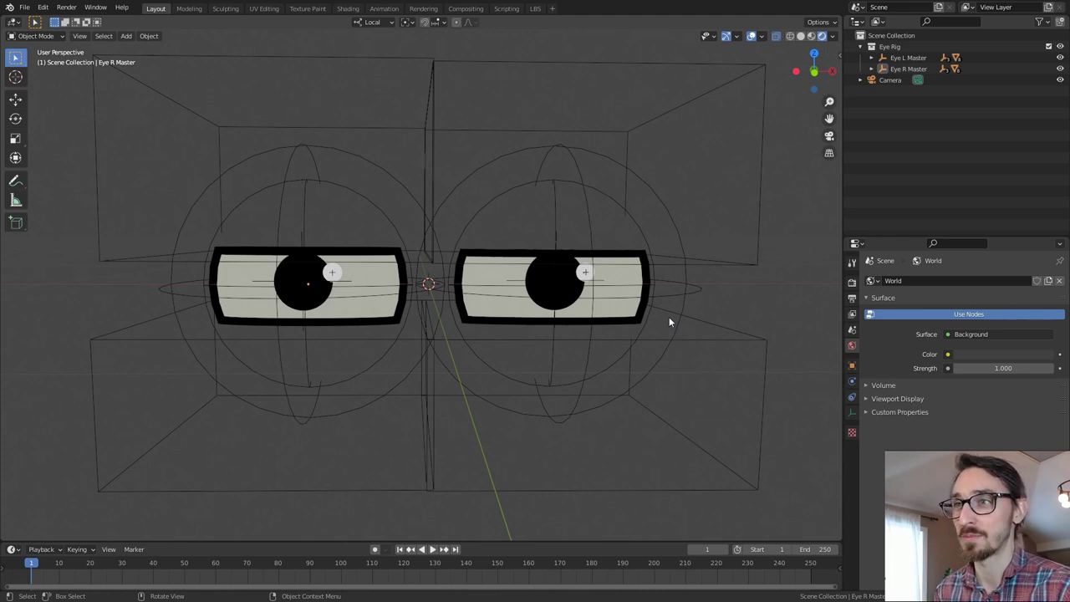
pyautogui.keyDown('alt'); pyautogui.moveTo(661, 301); pyautogui.dragTo(663, 306); pyautogui.keyUp('alt')
# Step: Try rotating and scaling the Eye L Master and Eye R Master controllers together, and undo the changes
pyautogui.click(615, 157)
pyautogui.keyDown('shift'); pyautogui.click(361, 151); pyautogui.keyUp('shift')
pyautogui.press('r')
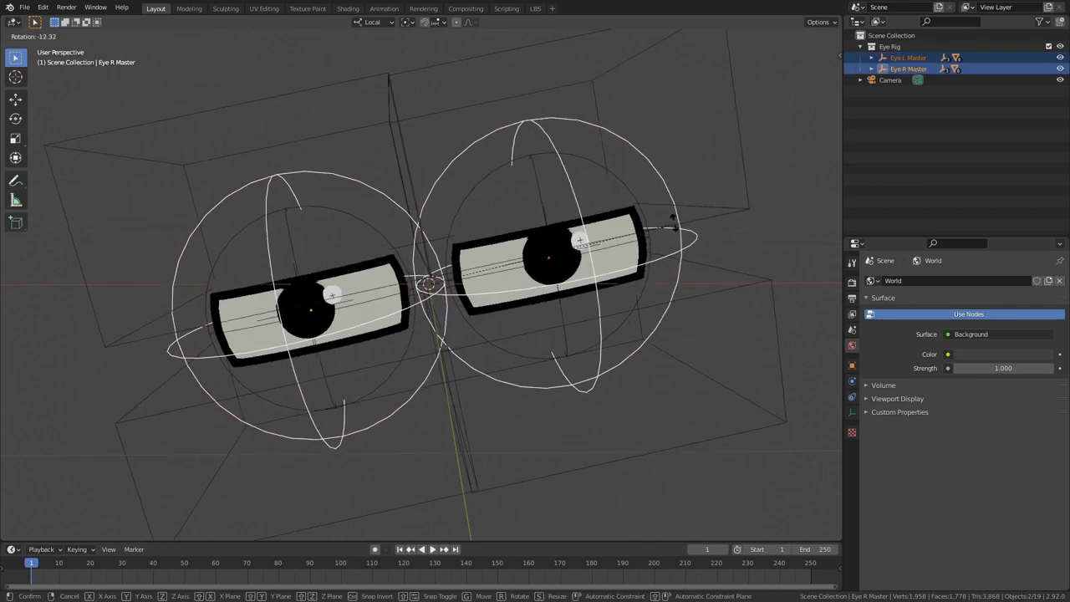
pyautogui.click(685, 275)
pyautogui.press('s')
pyautogui.click(706, 280)
pyautogui.hotkey('ctrl', 'z')
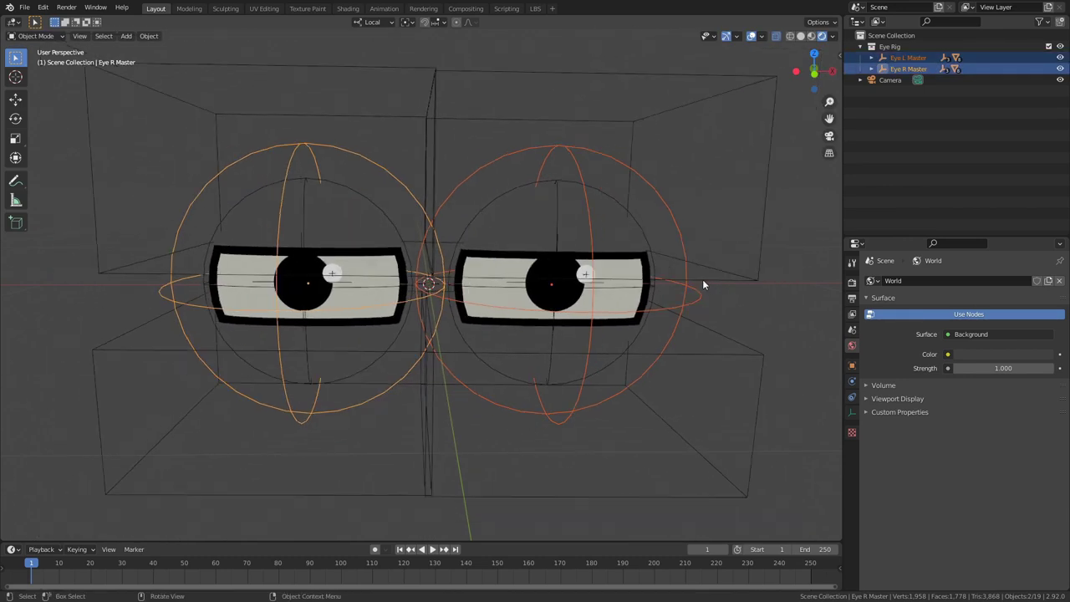
# Step: Try rotating and scaling the Eye L Master controller on its own, and undo both changes
pyautogui.click(666, 202)
pyautogui.press('r')
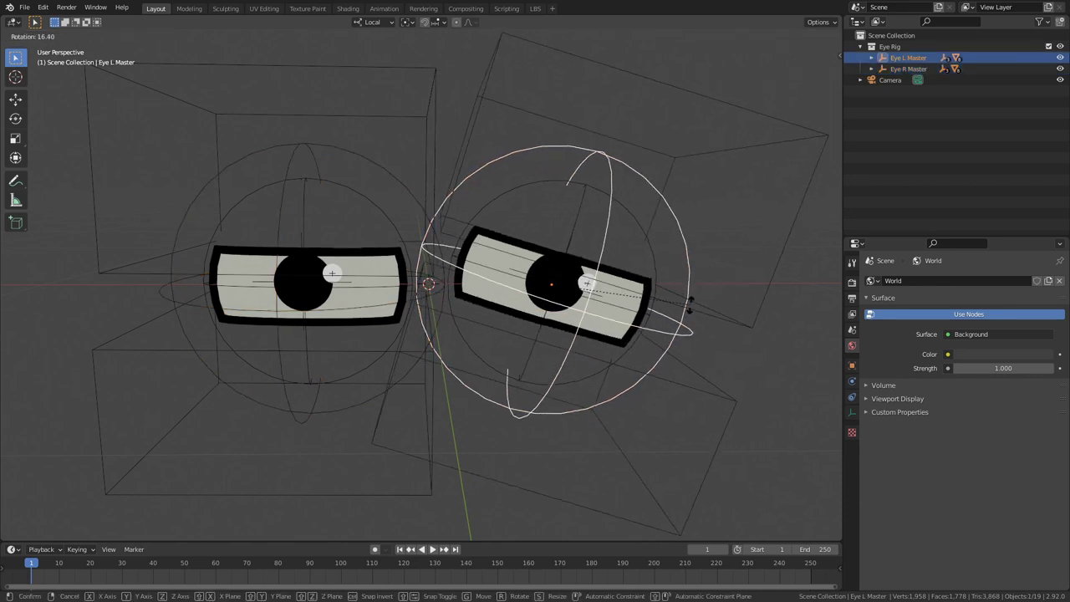
pyautogui.click(699, 238)
pyautogui.press('s')
pyautogui.click(731, 235)
pyautogui.hotkey('ctrl', 'z')
pyautogui.hotkey('ctrl', 'z')
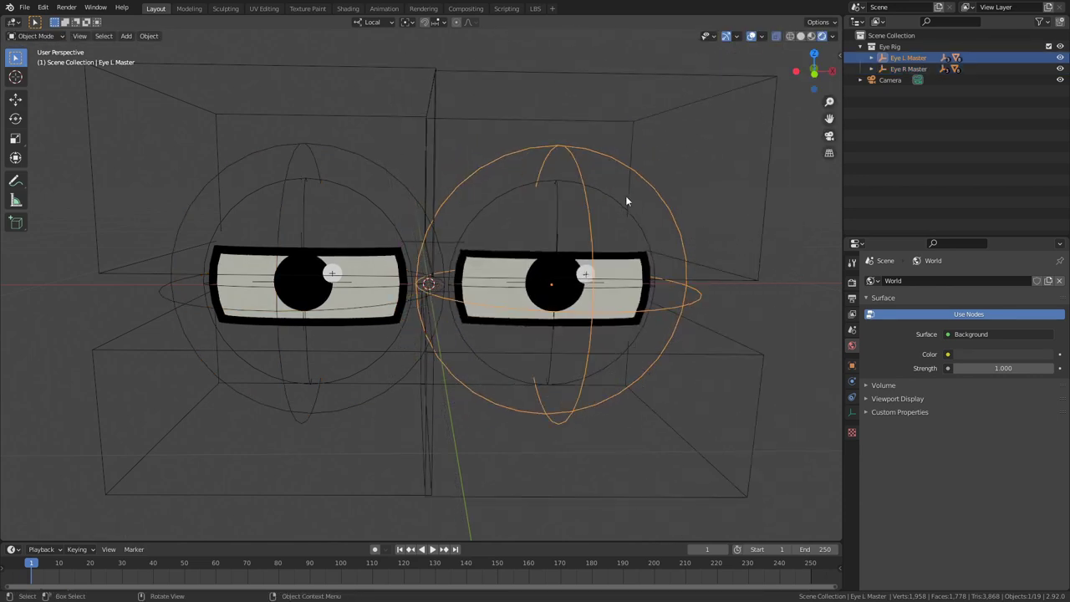
# Step: Scale the deform controllers of both eyes together along their local Y axis
pyautogui.click(603, 188)
pyautogui.keyDown('shift'); pyautogui.click(350, 186); pyautogui.keyUp('shift')
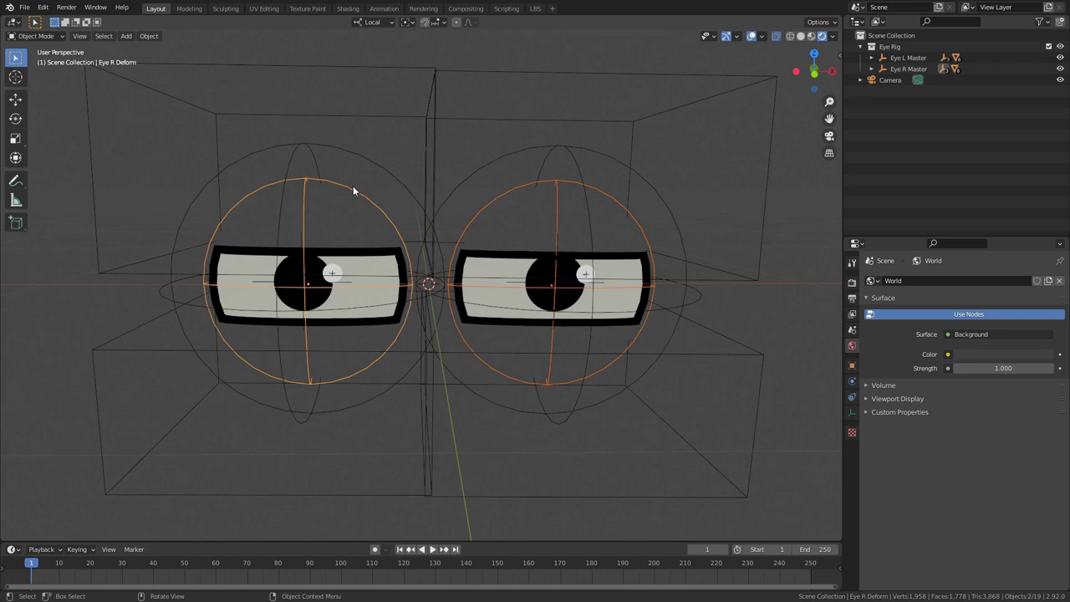
pyautogui.moveTo(653, 251); pyautogui.dragTo(572, 268, button='middle')
pyautogui.press('s')
pyautogui.press('y')
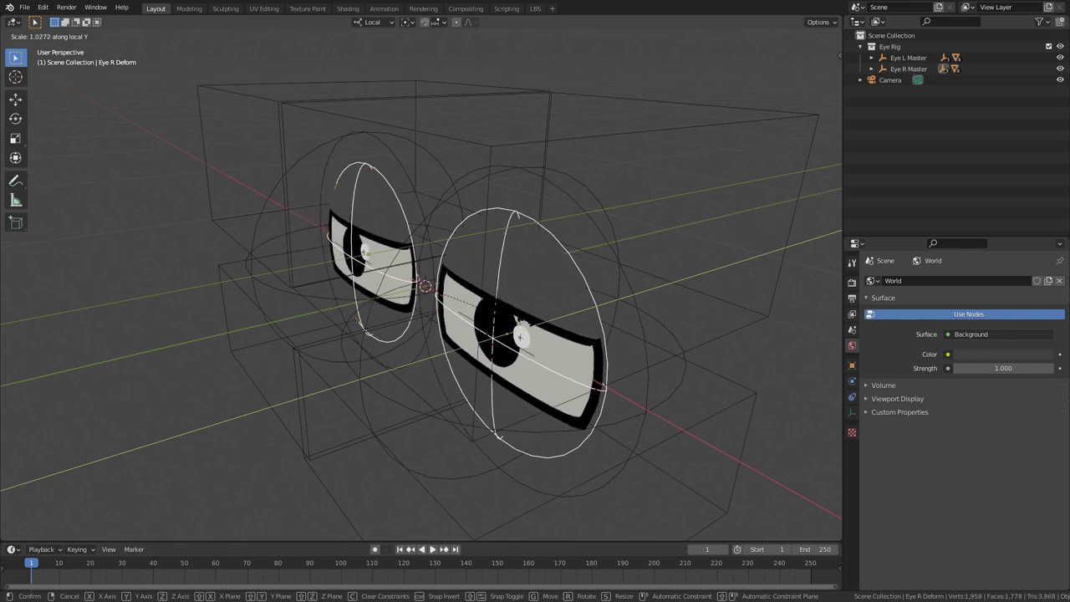
pyautogui.click(526, 322)
pyautogui.moveTo(518, 323); pyautogui.dragTo(601, 308, button='middle')
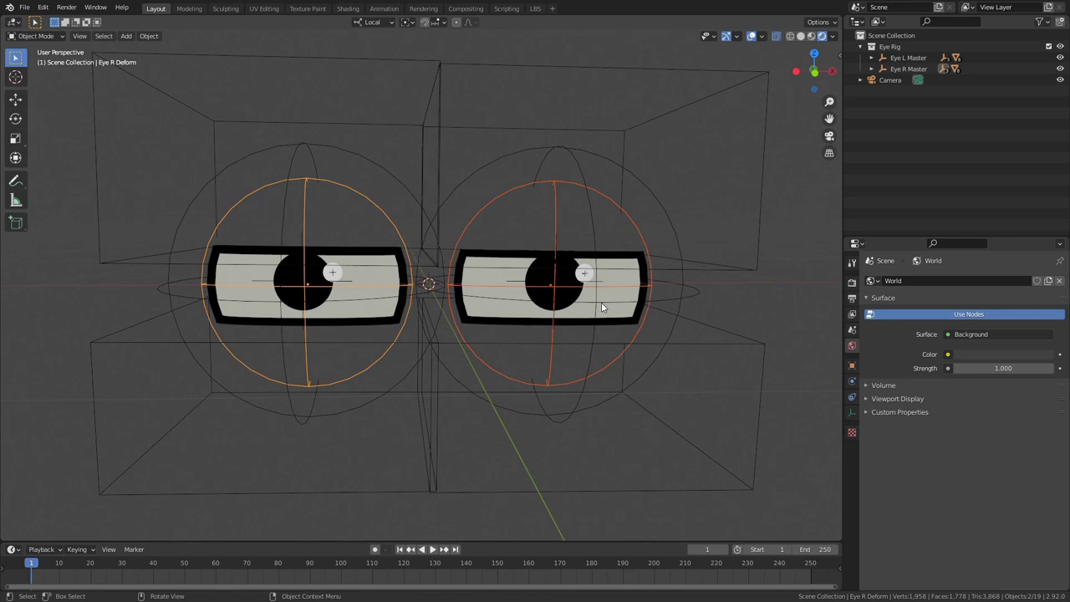
# Step: Try moving the top and bottom lid boolean boxes of both eyes together
pyautogui.click(761, 217)
pyautogui.keyDown('shift'); pyautogui.click(736, 337); pyautogui.keyUp('shift')
pyautogui.keyDown('shift'); pyautogui.click(405, 126); pyautogui.keyUp('shift')
pyautogui.keyDown('shift'); pyautogui.click(94, 411); pyautogui.keyUp('shift')
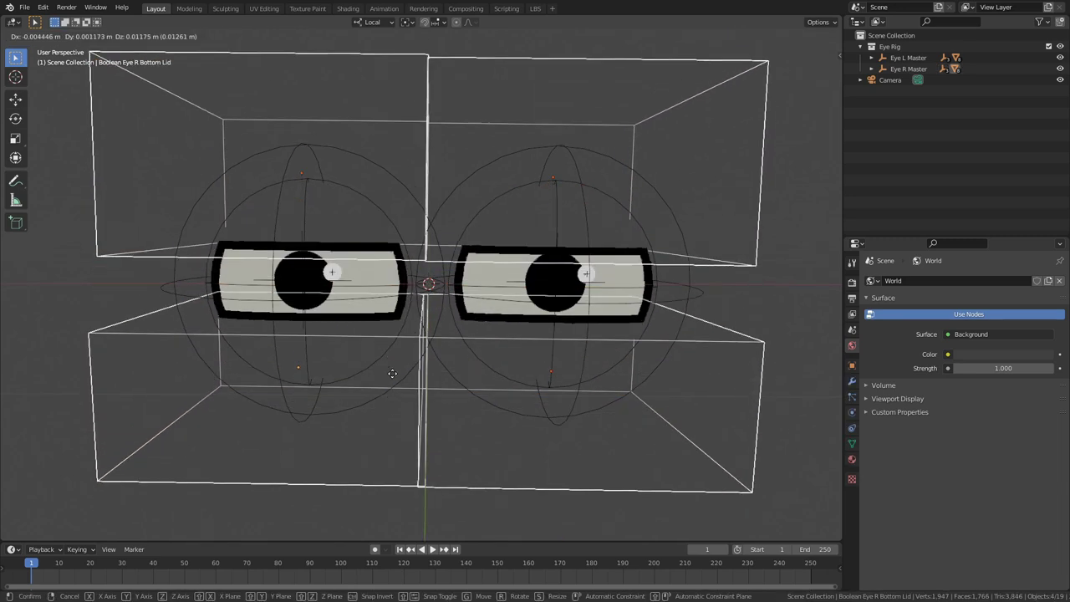
# Step: Rotate and lower the Boolean L Top Lid box with the controllers hidden, and show the controllers again
pyautogui.click(724, 275)
pyautogui.hotkey('alt', 'shift', 'z')
pyautogui.press('r')
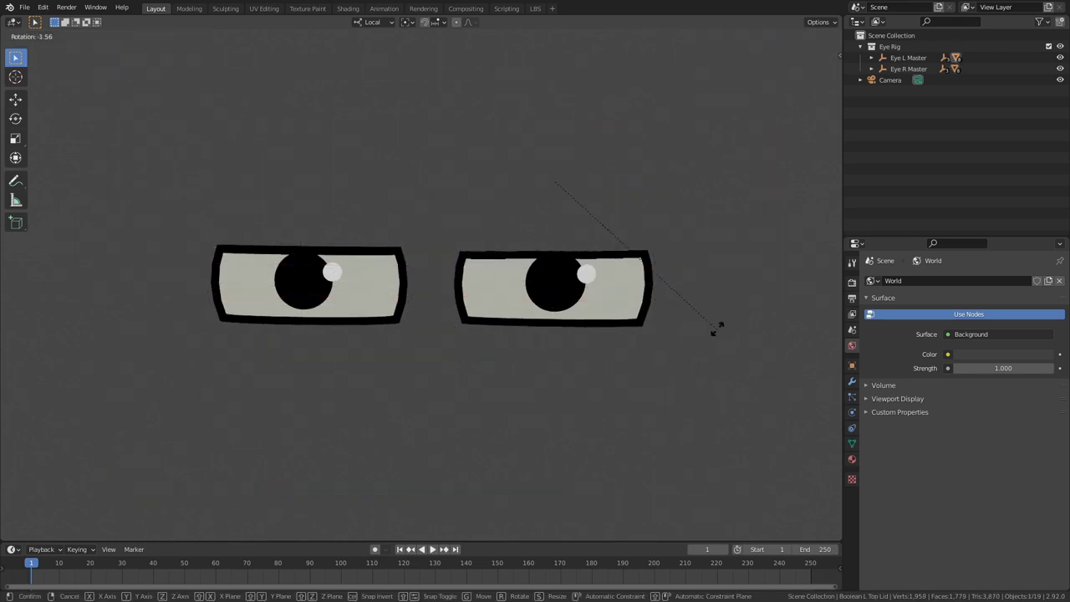
pyautogui.click(728, 314)
pyautogui.press('g')
pyautogui.click(727, 333)
pyautogui.hotkey('alt', 'shift', 'z')
# Step: Raise and rotate the Boolean L Bottom Lid box to narrow the left eye, and hide all controllers
pyautogui.click(741, 349)
pyautogui.press('g')
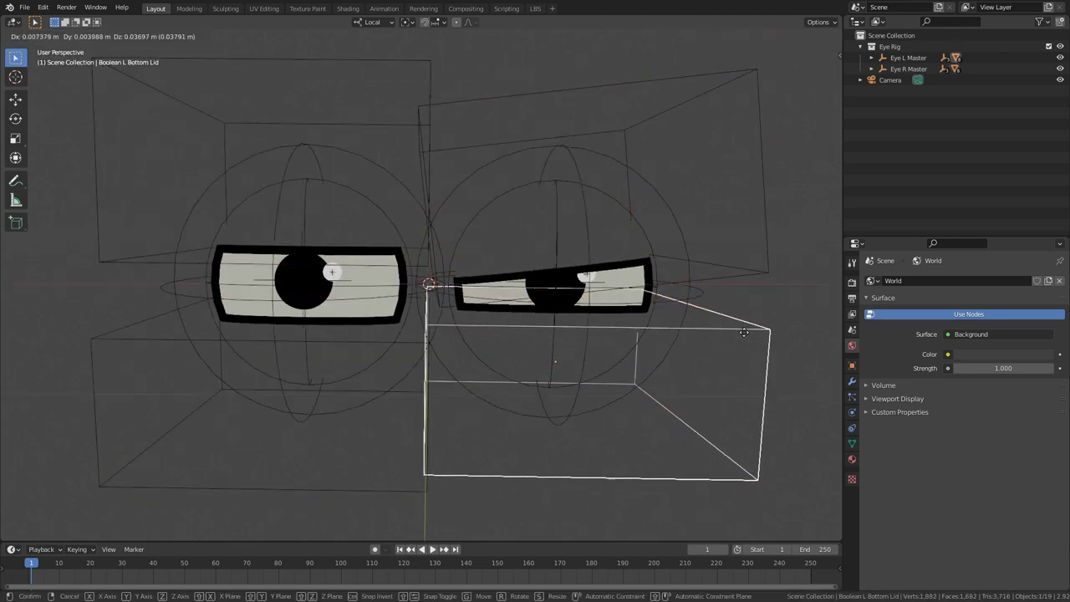
pyautogui.click(742, 333)
pyautogui.press('r')
pyautogui.click(745, 344)
pyautogui.press('g')
pyautogui.click(745, 340)
pyautogui.hotkey('shift', 'alt', 'z')
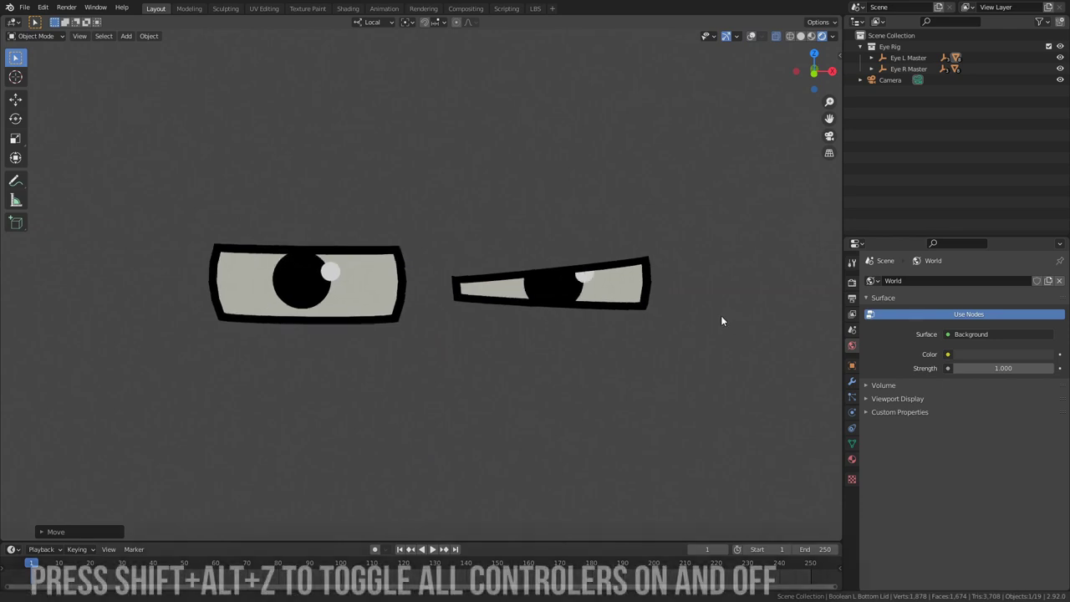
# Step: Show the controllers again, undo the left eyelid changes, and toggle the viewport overlays off and back on
pyautogui.moveTo(721, 315); pyautogui.dragTo(704, 271, button='middle')
pyautogui.hotkey('shift', 'alt', 'z')
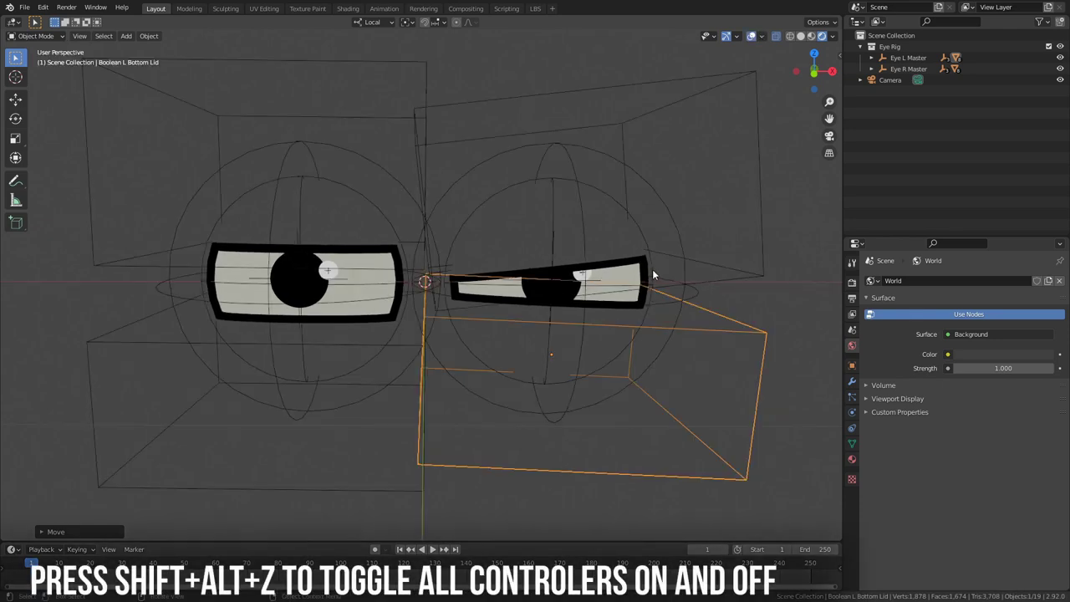
pyautogui.hotkey('ctrl', 'z')
pyautogui.hotkey('ctrl', 'z')
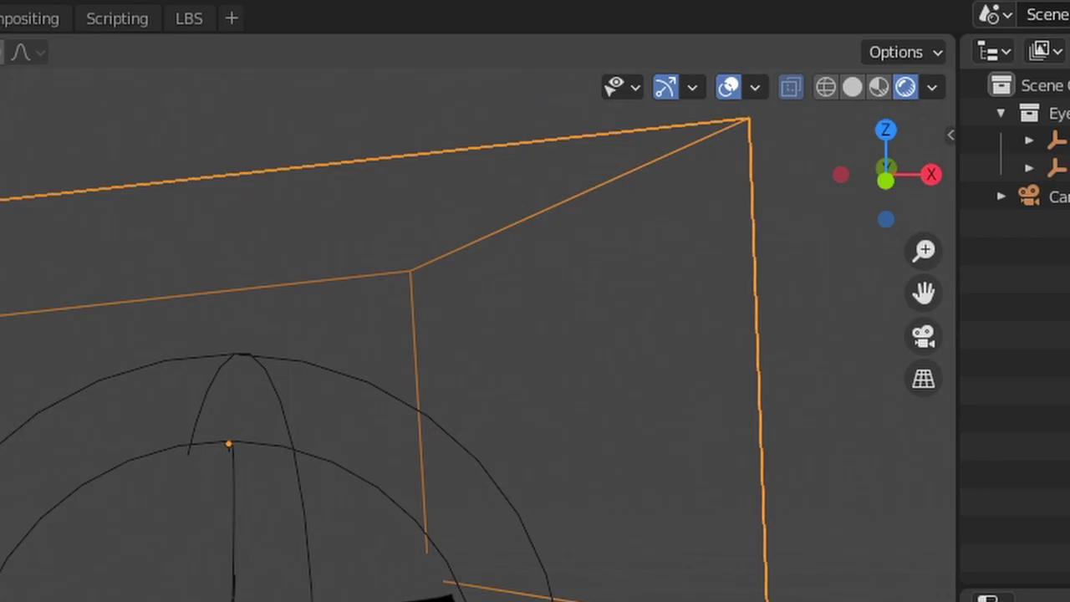
pyautogui.click(728, 86)
pyautogui.click(727, 87)
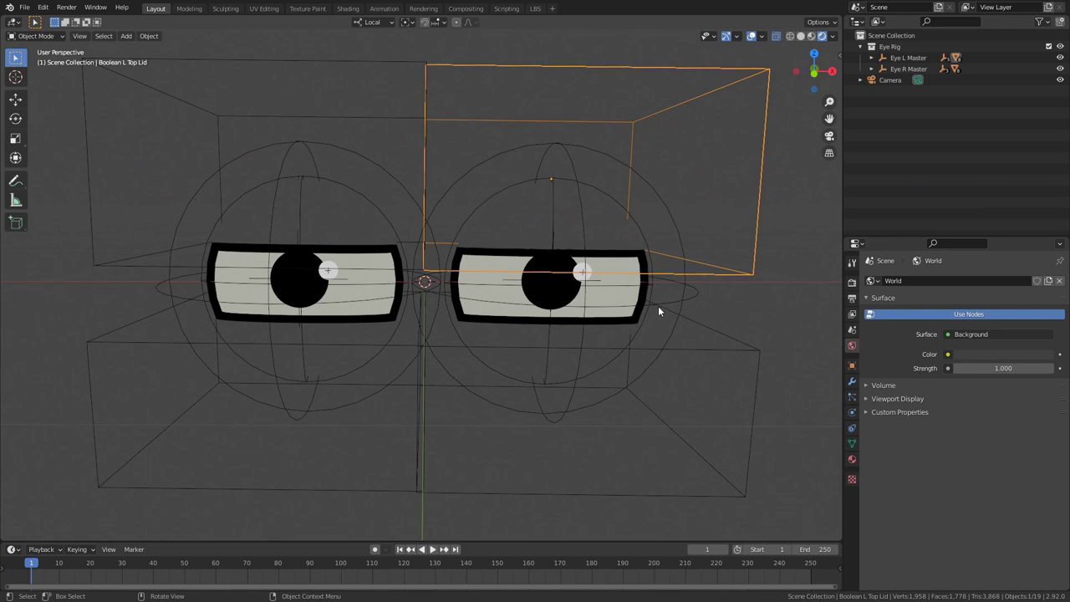
# Step: Expand the Eye L Master and Eye L Deform hierarchies and select the Eye L Direction and Eye L Spec controllers
pyautogui.click(872, 58)
pyautogui.click(883, 90)
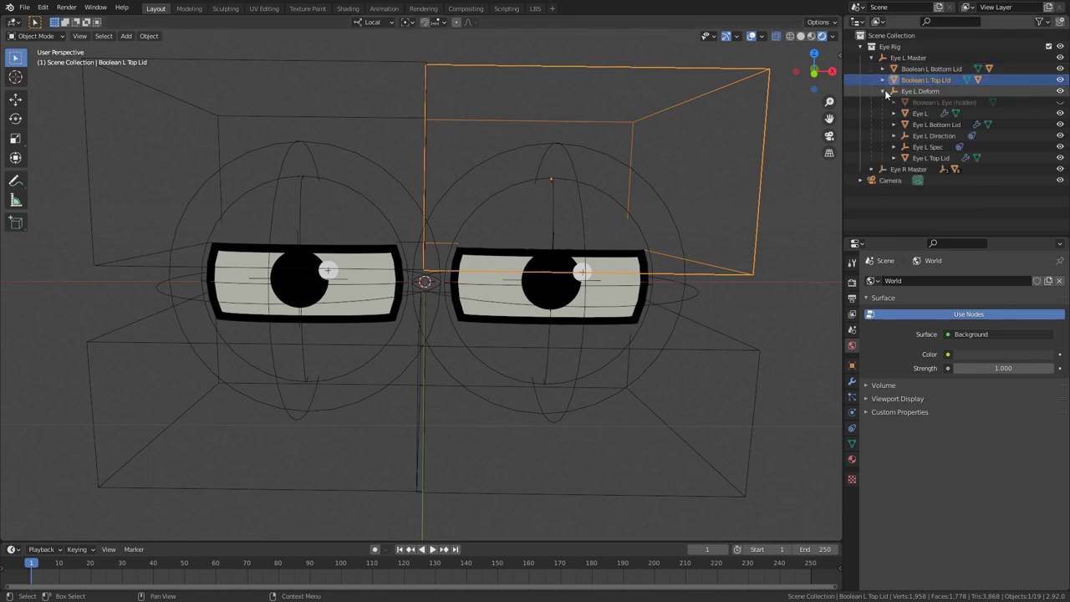
pyautogui.click(919, 136)
pyautogui.keyDown('ctrl'); pyautogui.click(928, 147); pyautogui.keyUp('ctrl')
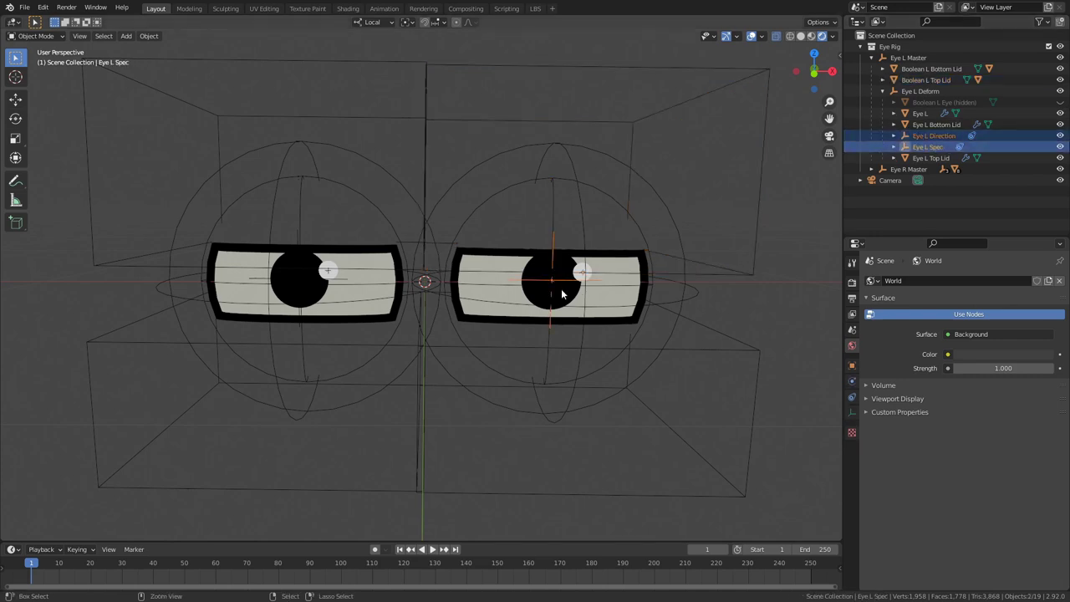
# Step: Move the Eye L Direction controller to shift the left eye's pupil sideways toward the other eye
pyautogui.scroll(3, 626, 224)
pyautogui.moveTo(625, 224); pyautogui.dragTo(552, 273, button='middle')
pyautogui.click(555, 280)
pyautogui.click(551, 266)
pyautogui.click(551, 279)
pyautogui.press('g')
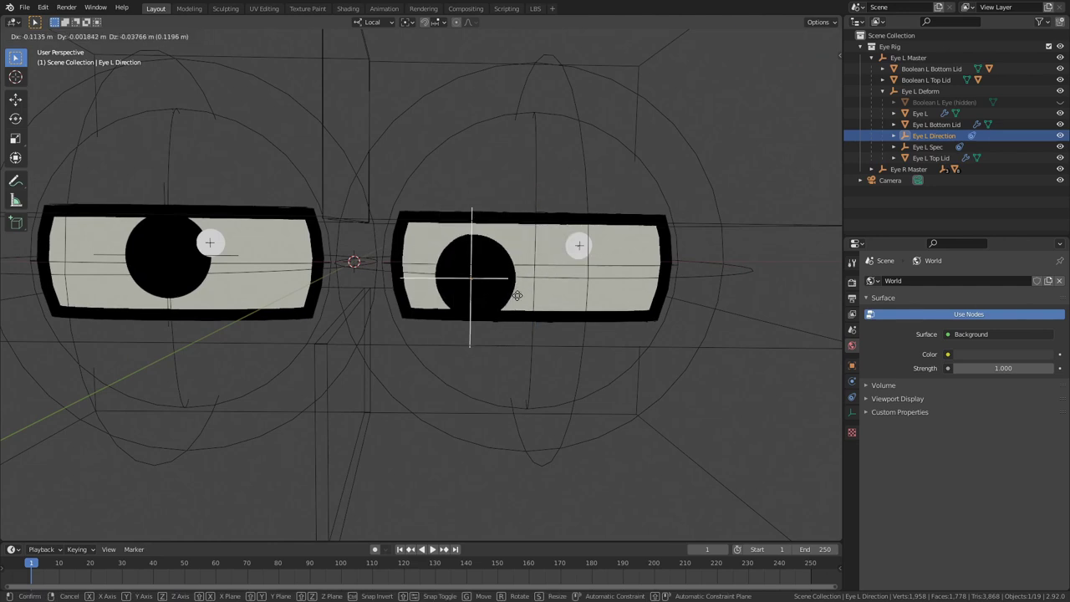
pyautogui.click(526, 268)
# Step: Try moving the Eye L Spec controller, and cancel the move
pyautogui.click(583, 246)
pyautogui.press('g')
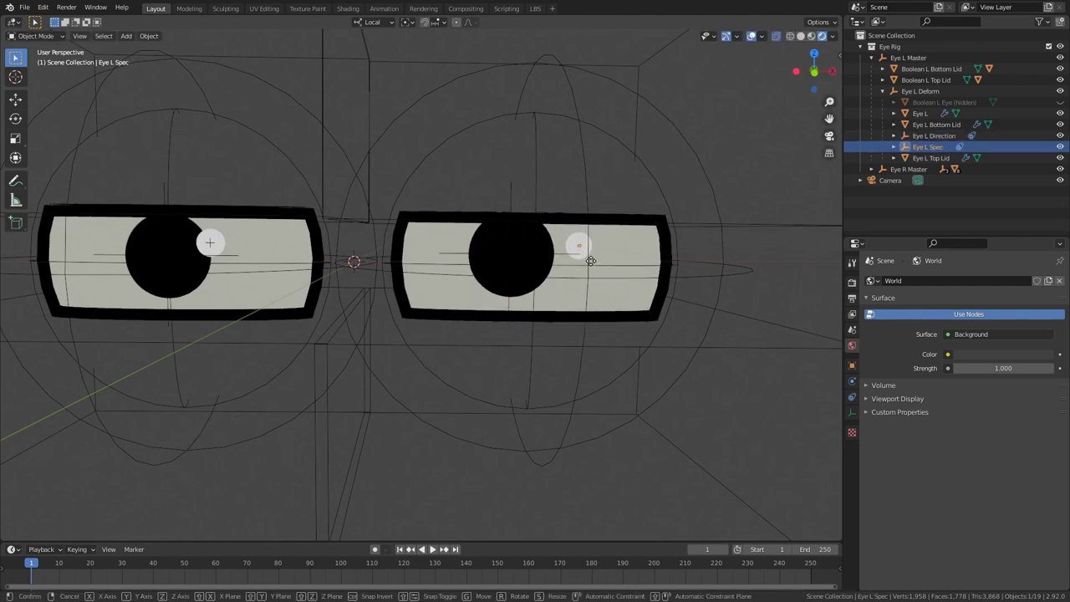
pyautogui.rightClick(579, 258)
# Step: Scale and rotate the Eye L Direction controller to turn the left pupil into a tilted oval
pyautogui.click(469, 259)
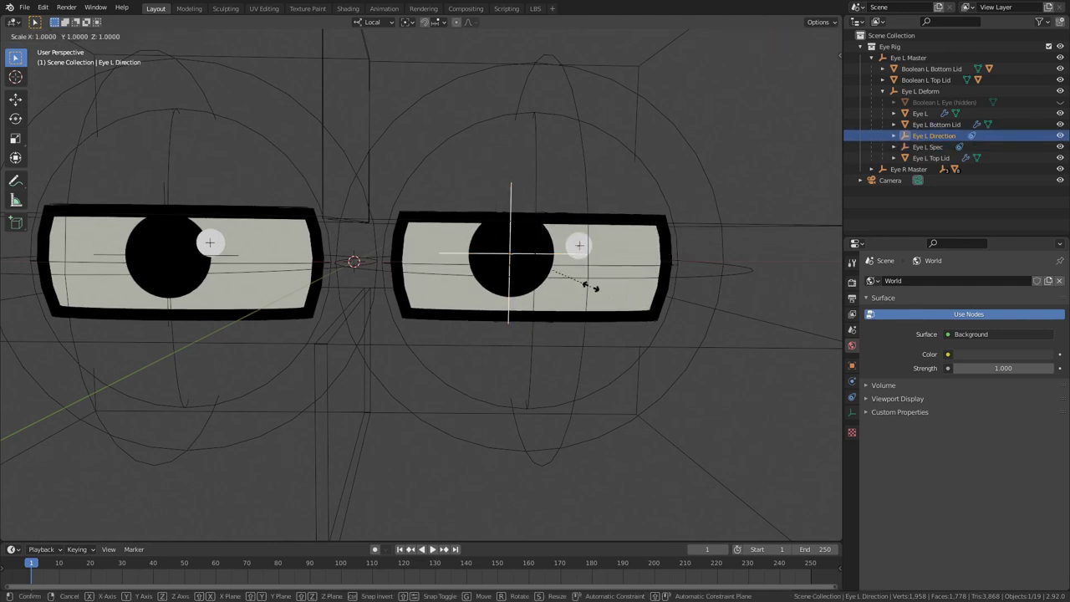
pyautogui.press('s')
pyautogui.click(598, 280)
pyautogui.press('g')
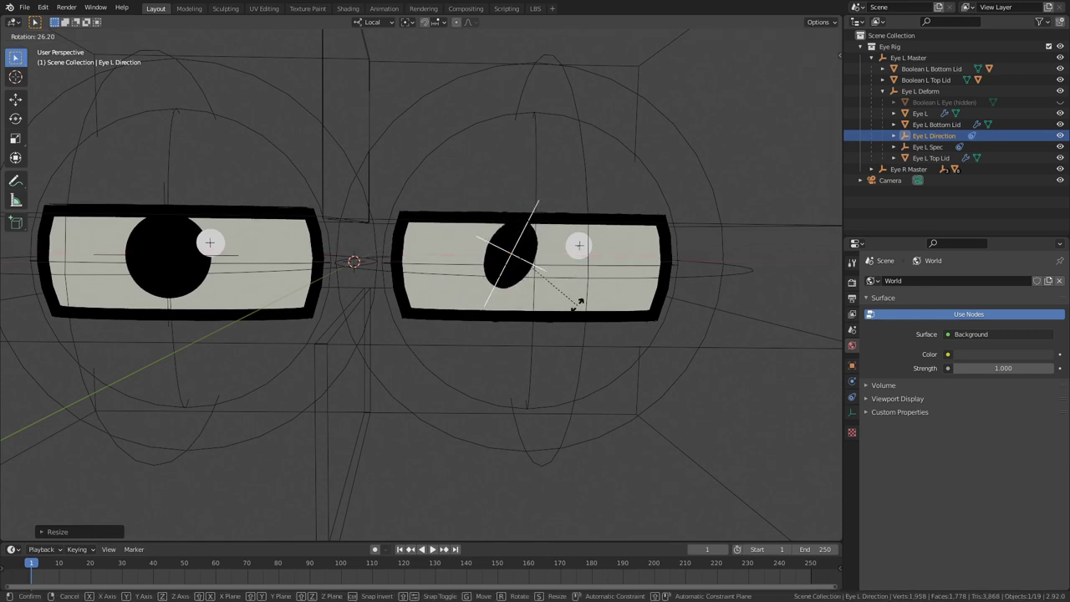
pyautogui.click(568, 311)
pyautogui.press('s')
pyautogui.click(616, 309)
pyautogui.moveTo(617, 307); pyautogui.dragTo(622, 305, button='middle')
# Step: Undo the move, scale and rotation of the Eye L Direction controller
pyautogui.hotkey('ctrl', 'z')
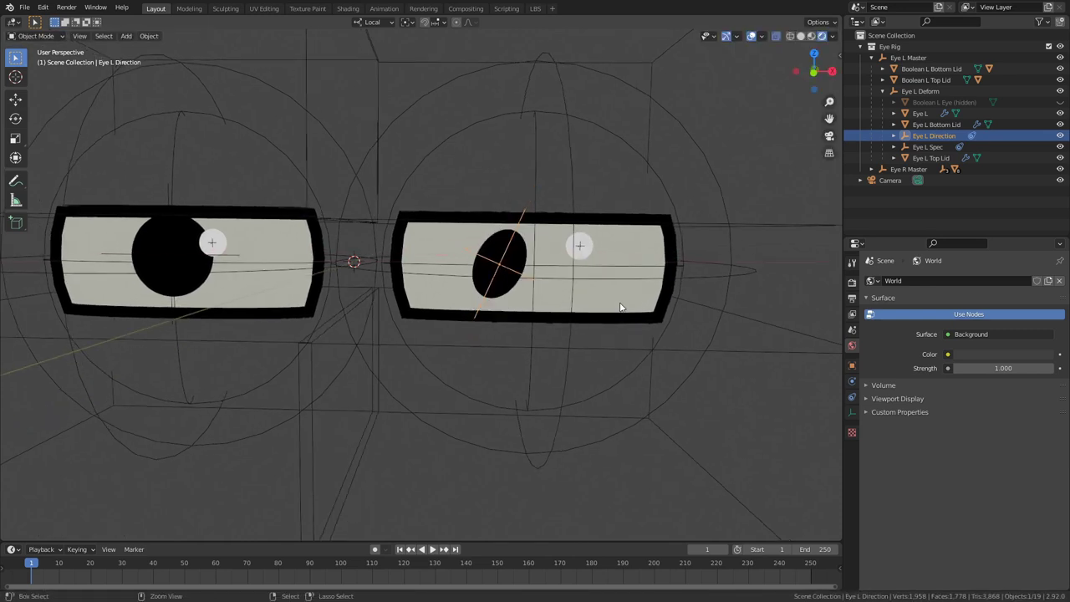
pyautogui.scroll(-3, 562, 316)
pyautogui.hotkey('ctrl', 'z')
pyautogui.hotkey('ctrl', 'z')
pyautogui.hotkey('ctrl', 'z')
pyautogui.hotkey('ctrl', 'z')
pyautogui.hotkey('ctrl', 'z')
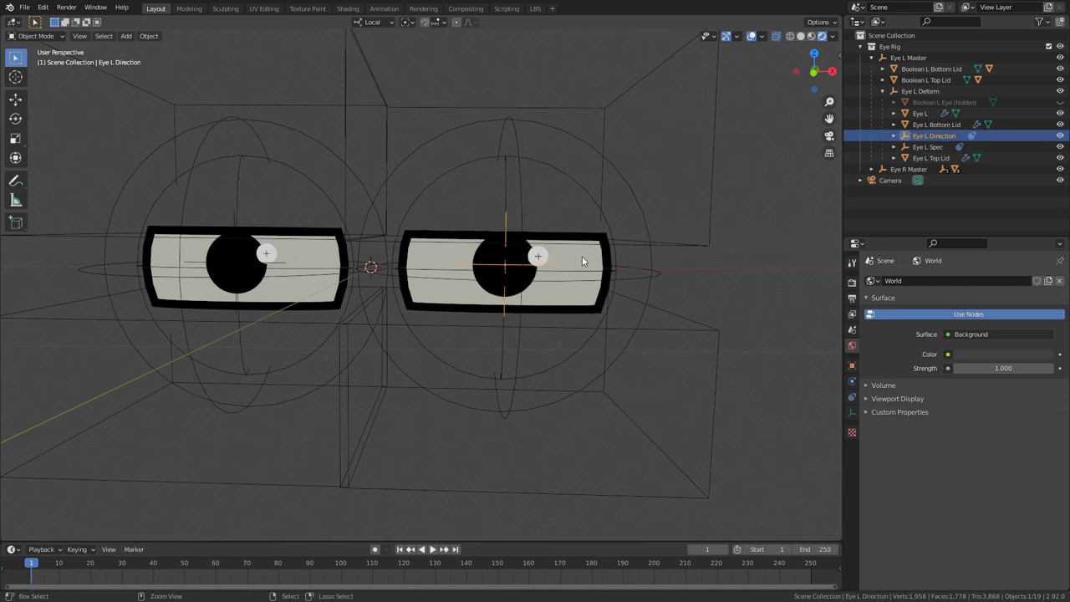
# Step: Open the Eye Ball L material of the Eye L mesh and set its Gradient Down colour to teal
pyautogui.click(582, 256)
pyautogui.click(852, 459)
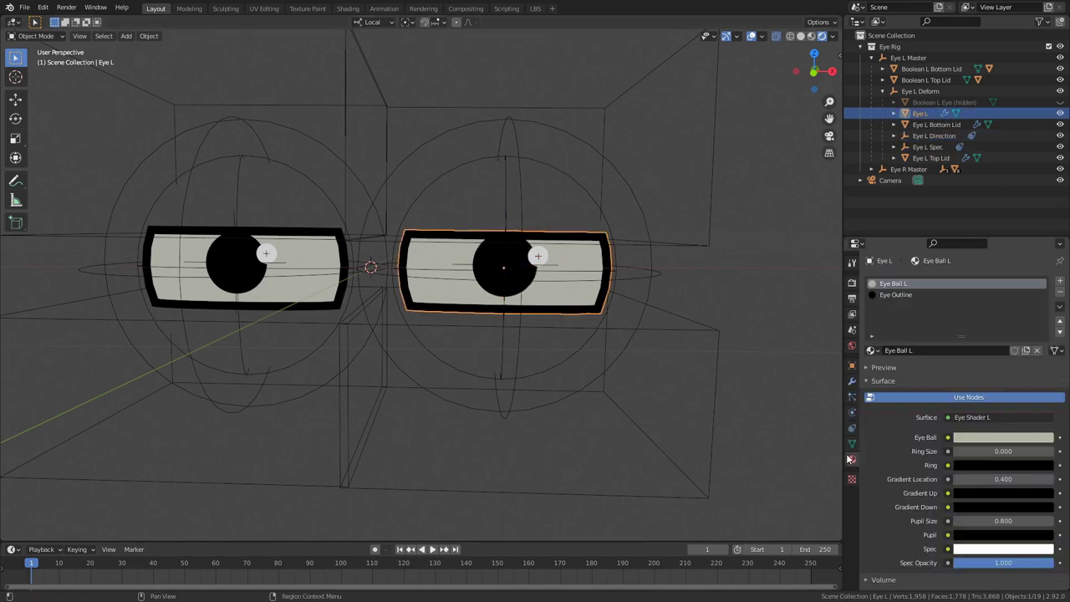
pyautogui.scroll(-4, 937, 435)
pyautogui.click(960, 421)
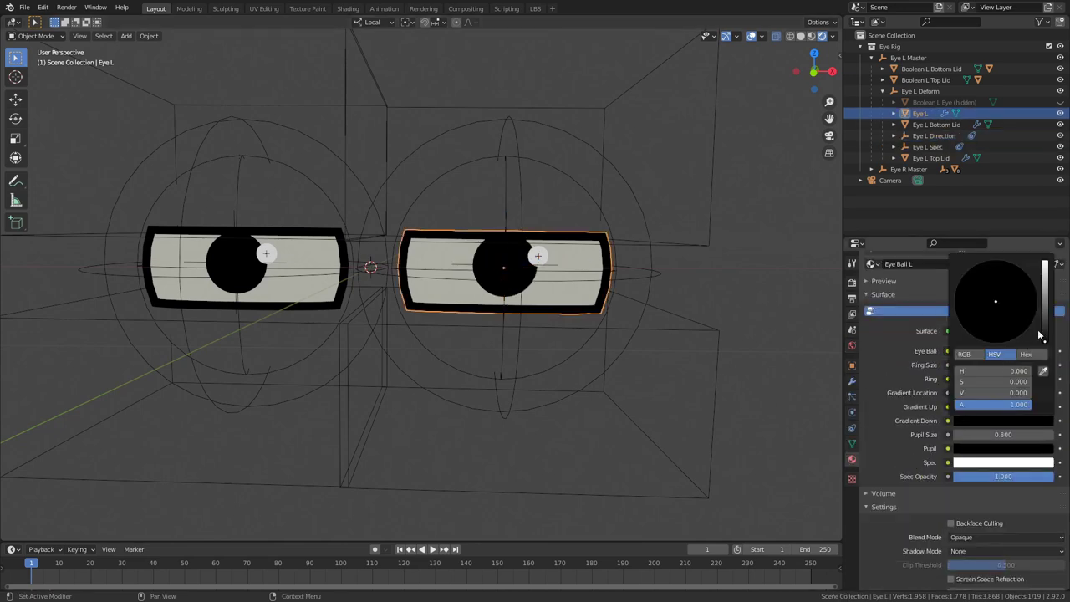
pyautogui.moveTo(1048, 333); pyautogui.dragTo(1046, 313)
pyautogui.click(998, 289)
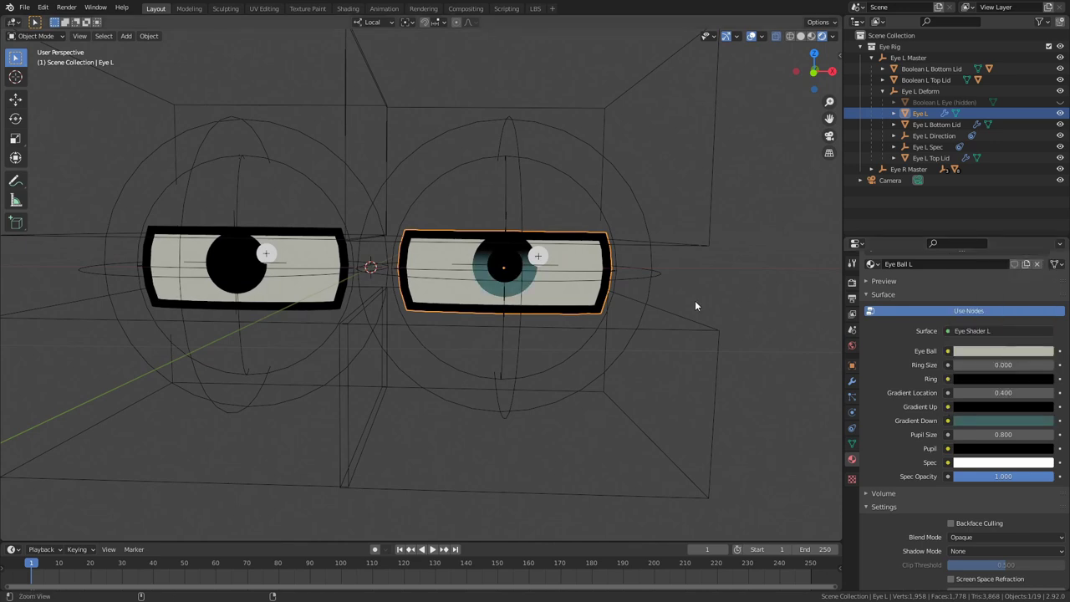
# Step: Set the material's Ring Size to 0.090, the Spec colour to blue and the Spec Opacity to 0.564
pyautogui.scroll(3, 710, 297)
pyautogui.keyDown('shift'); pyautogui.moveTo(733, 294); pyautogui.dragTo(673, 293, button='middle'); pyautogui.keyUp('shift')
pyautogui.moveTo(980, 365); pyautogui.dragTo(990, 365)
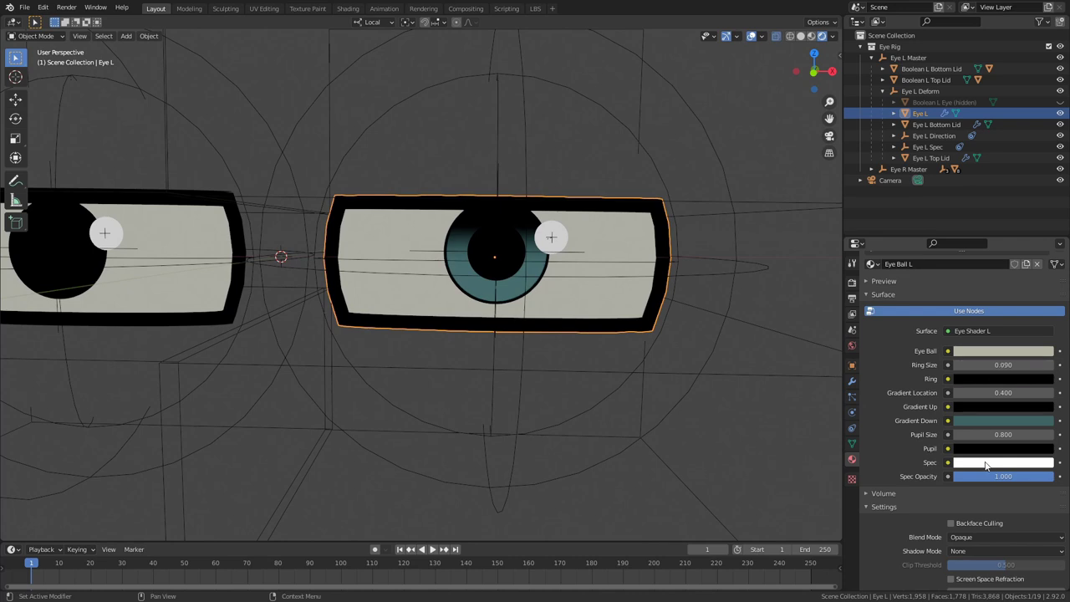
pyautogui.click(987, 462)
pyautogui.click(1018, 328)
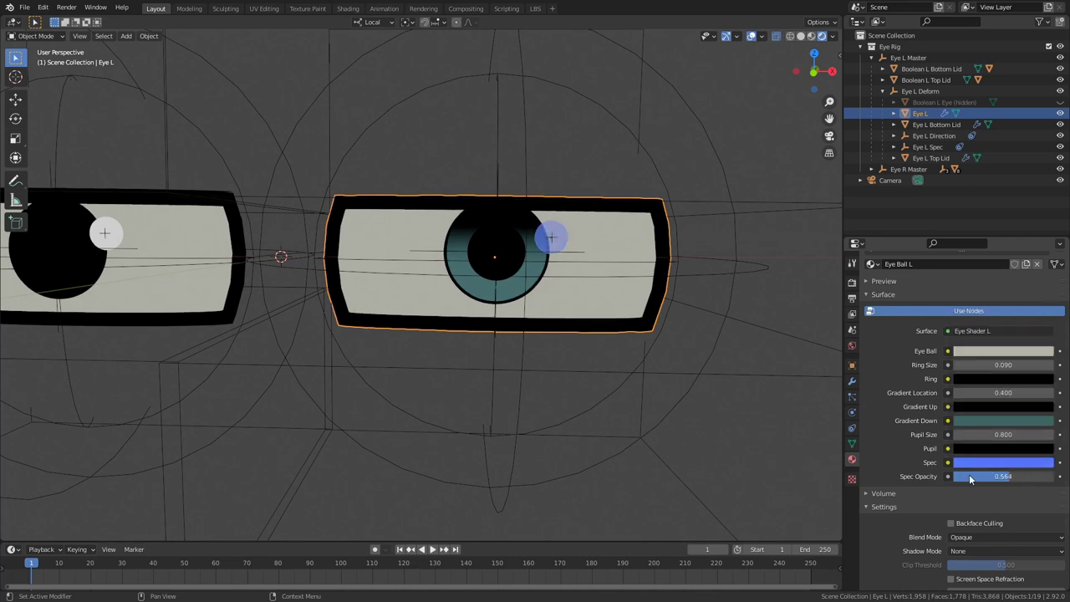
# Step: Undo the gradient, ring and spec changes made to the Eye Ball L material
pyautogui.hotkey('ctrl', 'z')
pyautogui.hotkey('ctrl', 'z')
pyautogui.hotkey('ctrl', 'z')
pyautogui.hotkey('ctrl', 'z')
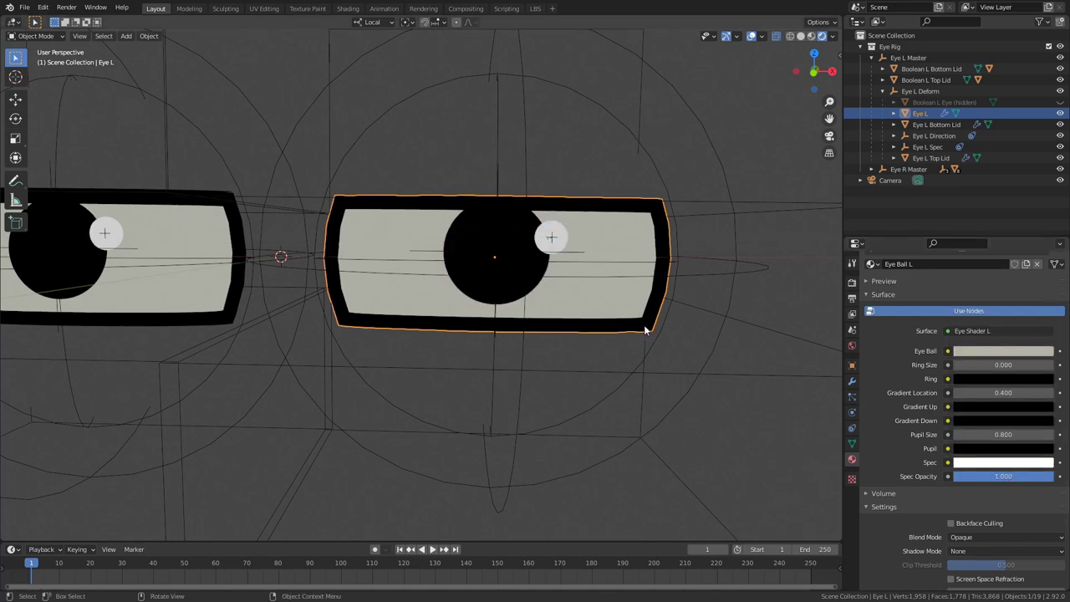
pyautogui.scroll(-4, 645, 330)
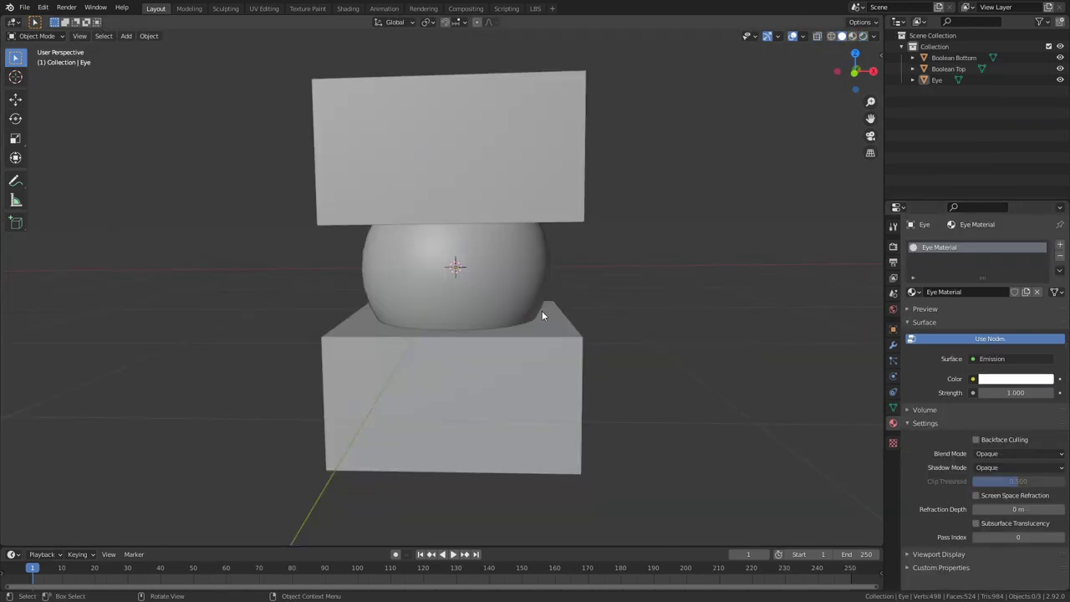
pyautogui.click(522, 280)
pyautogui.click(558, 208)
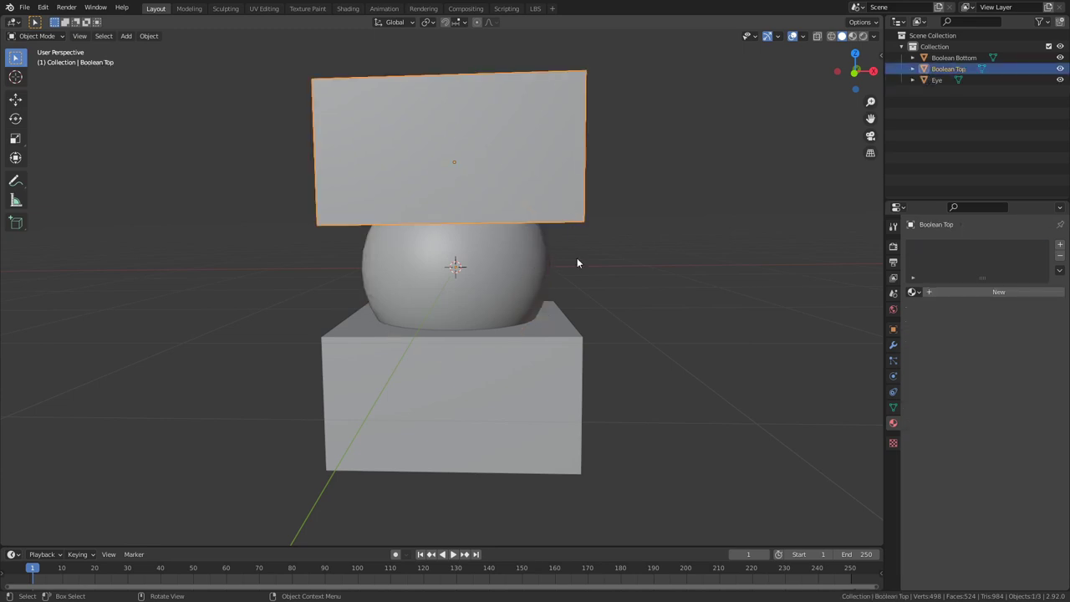
pyautogui.keyDown('shift'); pyautogui.click(565, 381); pyautogui.keyUp('shift')
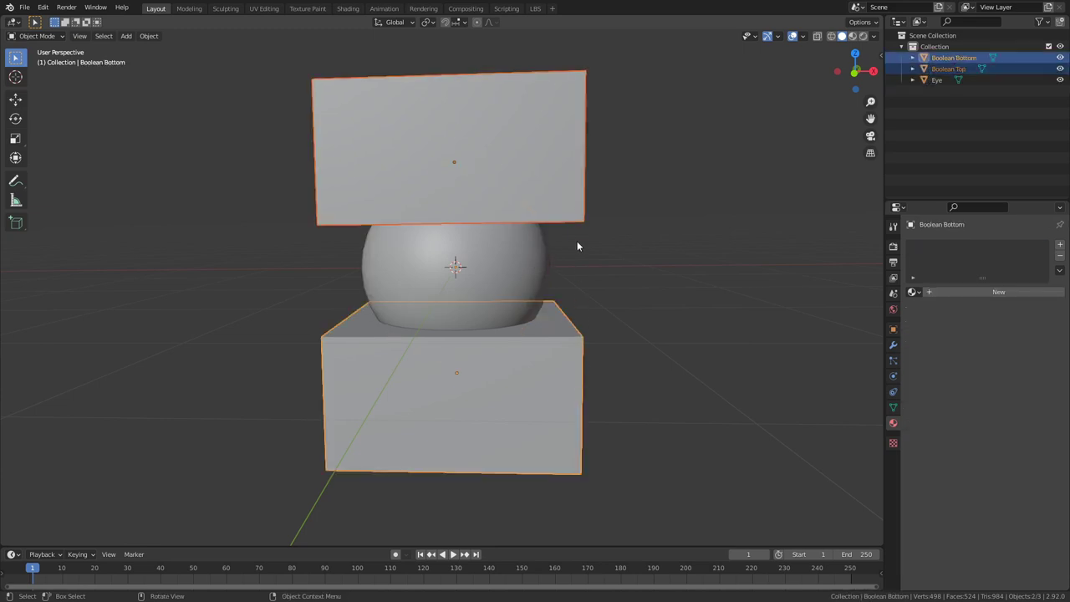
# Step: Set the viewport display of the Boolean Top box to Wire
pyautogui.click(571, 211)
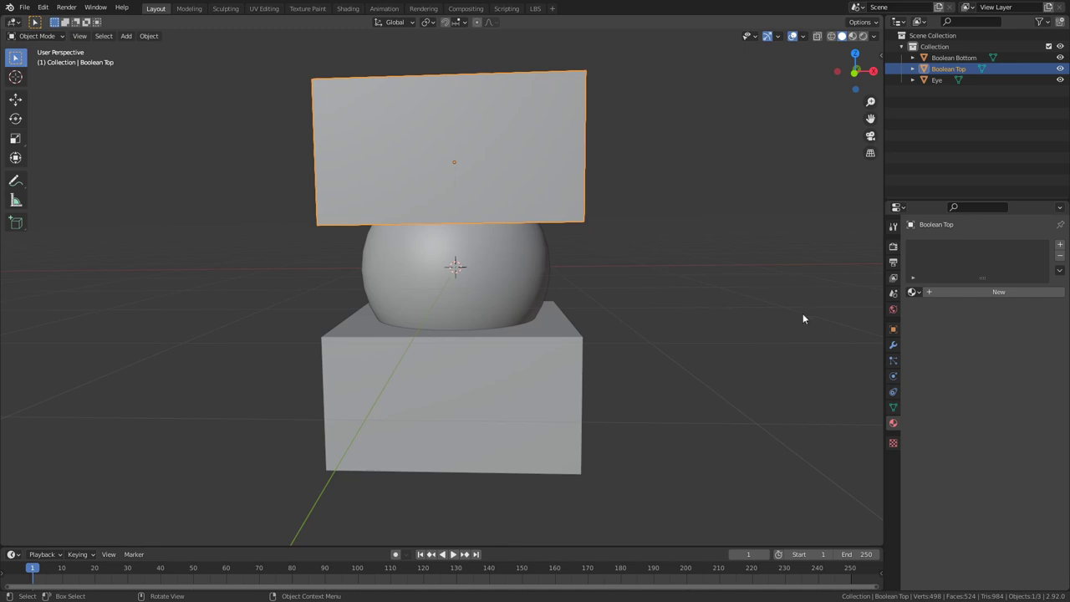
pyautogui.click(893, 330)
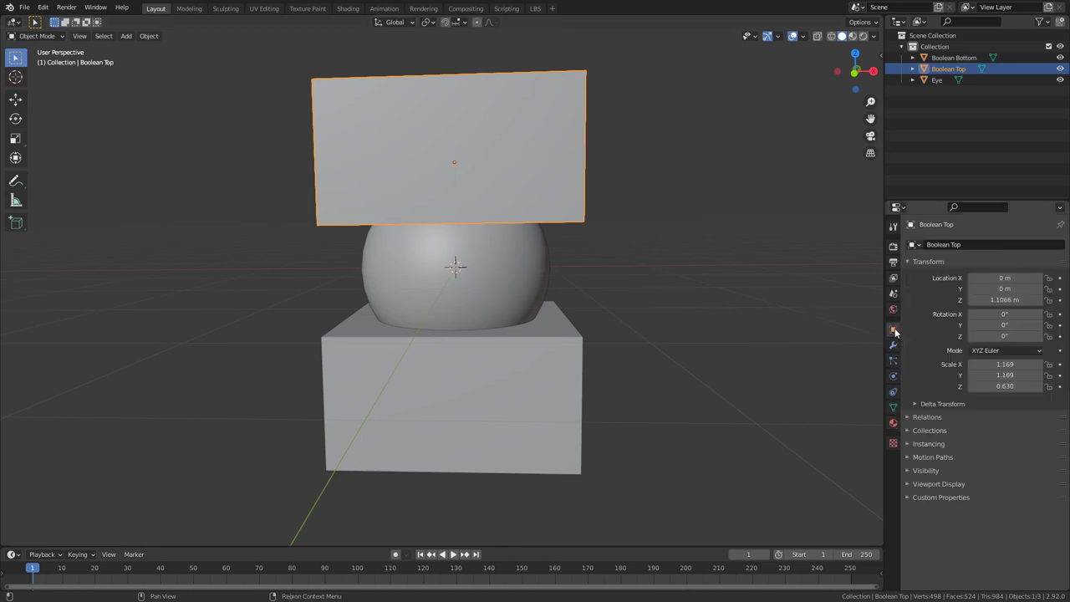
pyautogui.click(960, 484)
pyautogui.scroll(-3, 938, 507)
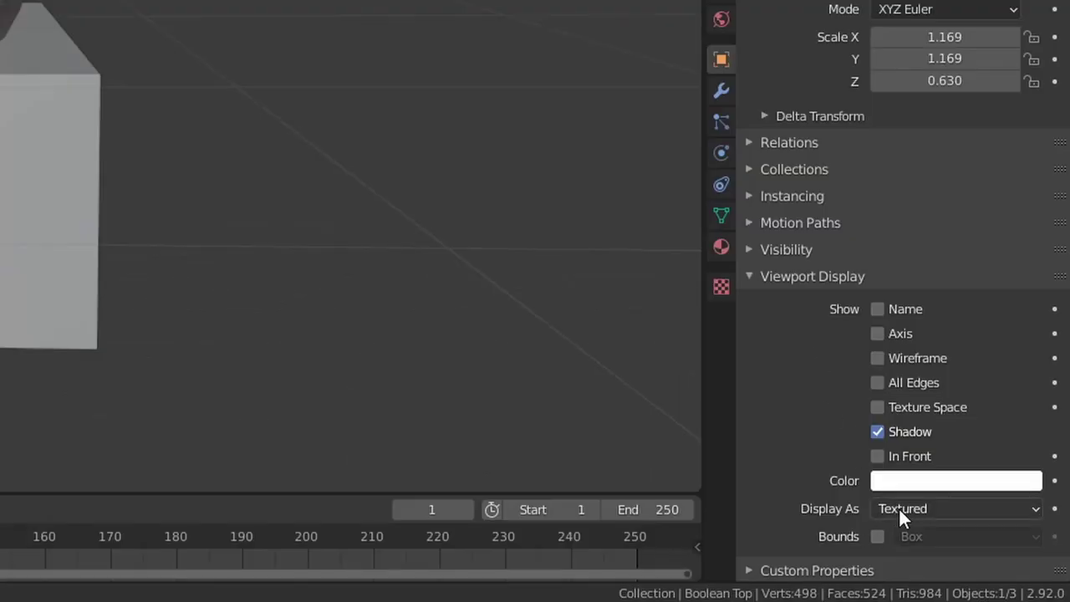
pyautogui.click(897, 510)
pyautogui.click(894, 459)
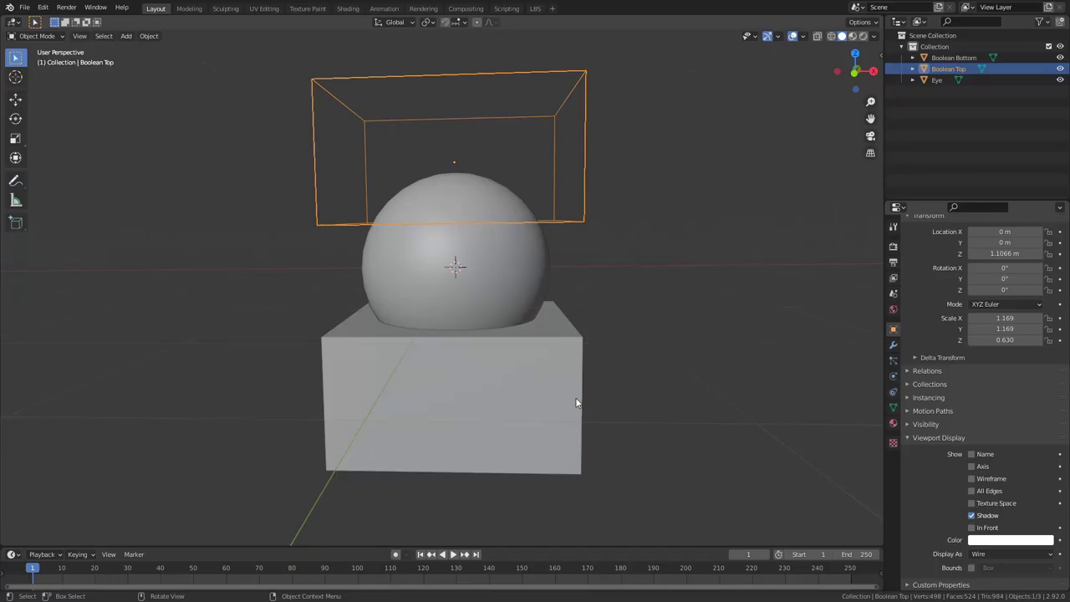
# Step: Set the viewport display of the Boolean Bottom box to Wire
pyautogui.click(552, 393)
pyautogui.click(977, 554)
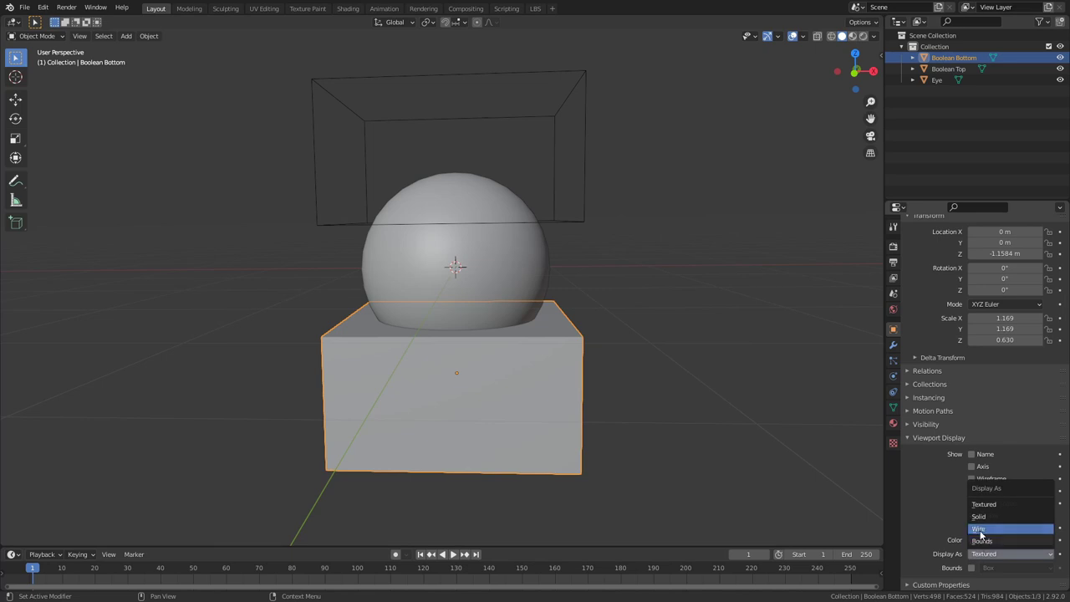
pyautogui.click(977, 531)
# Step: Add two Boolean modifiers to the Eye sphere
pyautogui.click(547, 278)
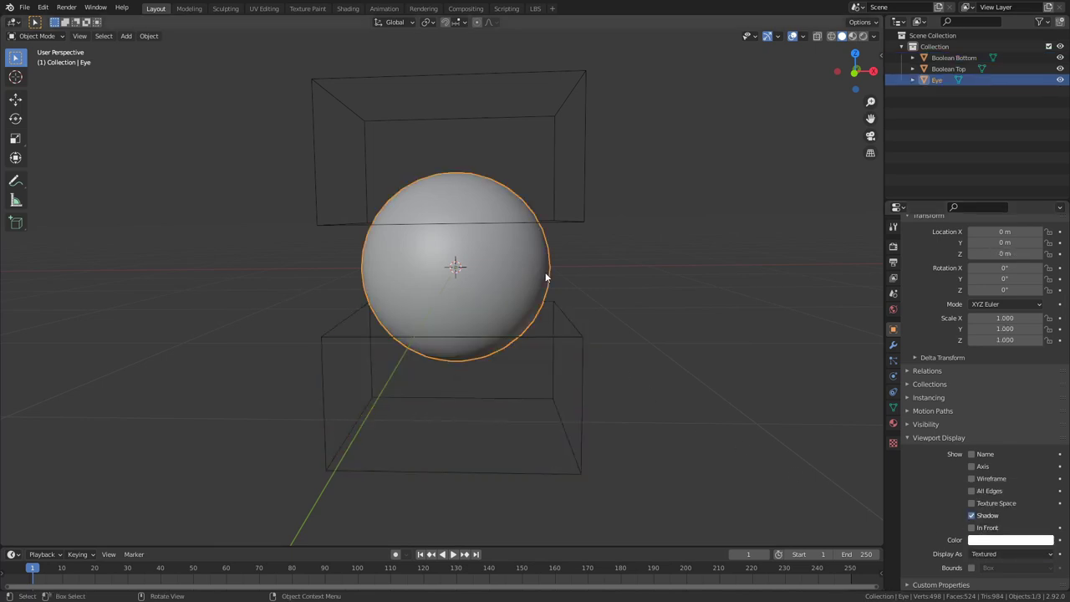
pyautogui.click(893, 345)
pyautogui.click(942, 244)
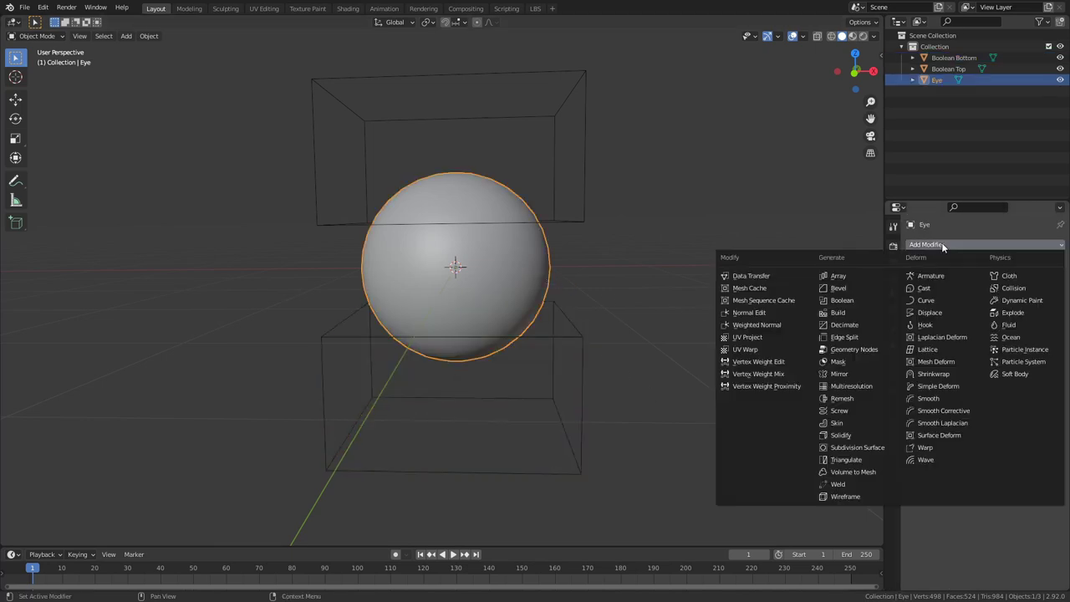
pyautogui.click(842, 301)
pyautogui.click(937, 244)
pyautogui.click(842, 300)
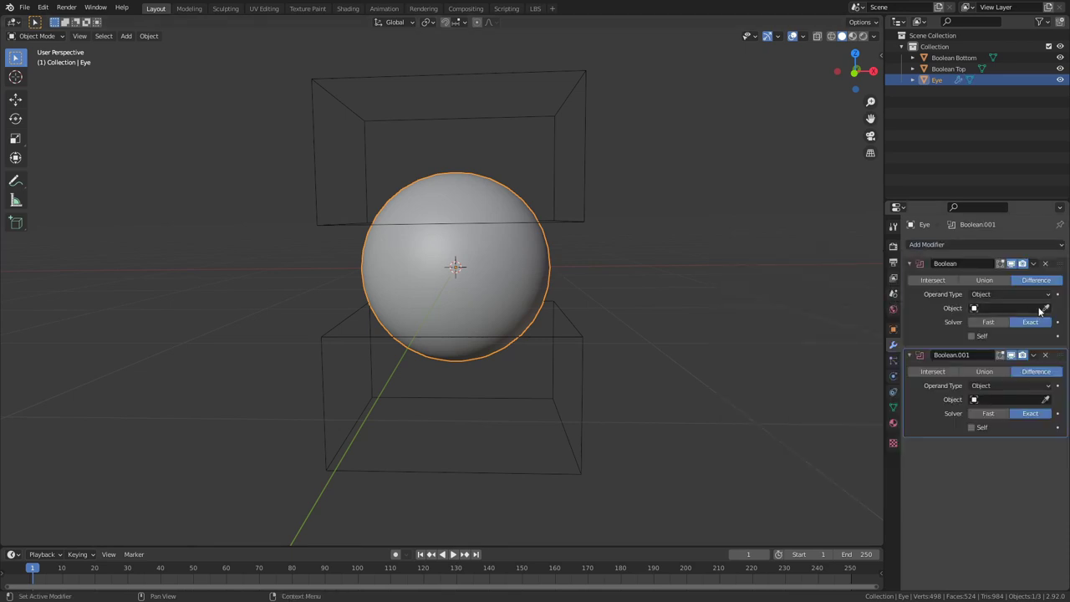
# Step: Assign Boolean Top to the eye's first Boolean modifier and Boolean Bottom to the second, both as Difference with the Fast solver
pyautogui.click(592, 213)
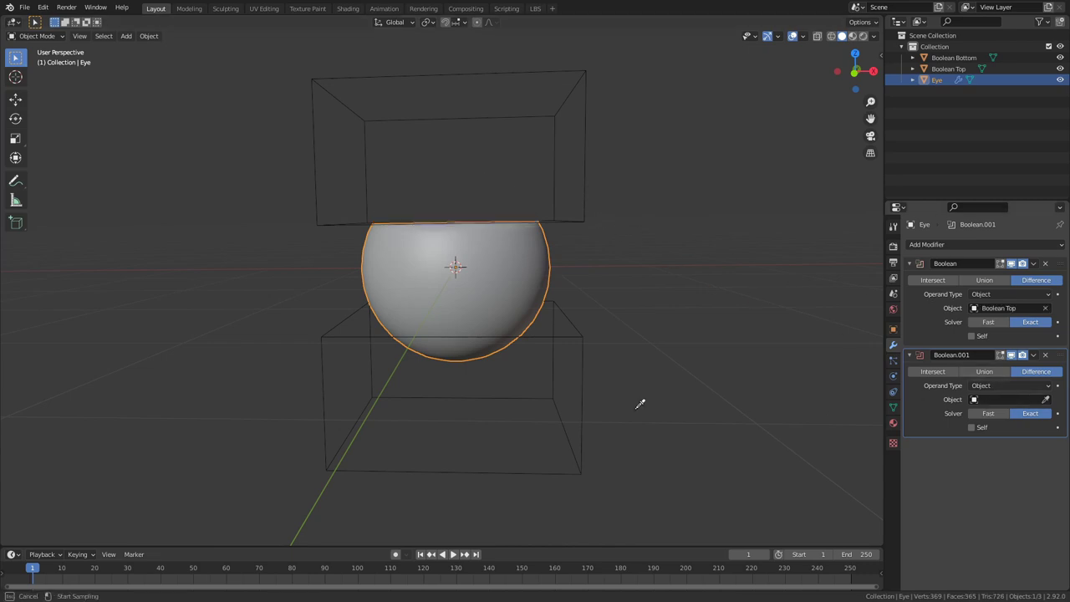
pyautogui.click(588, 370)
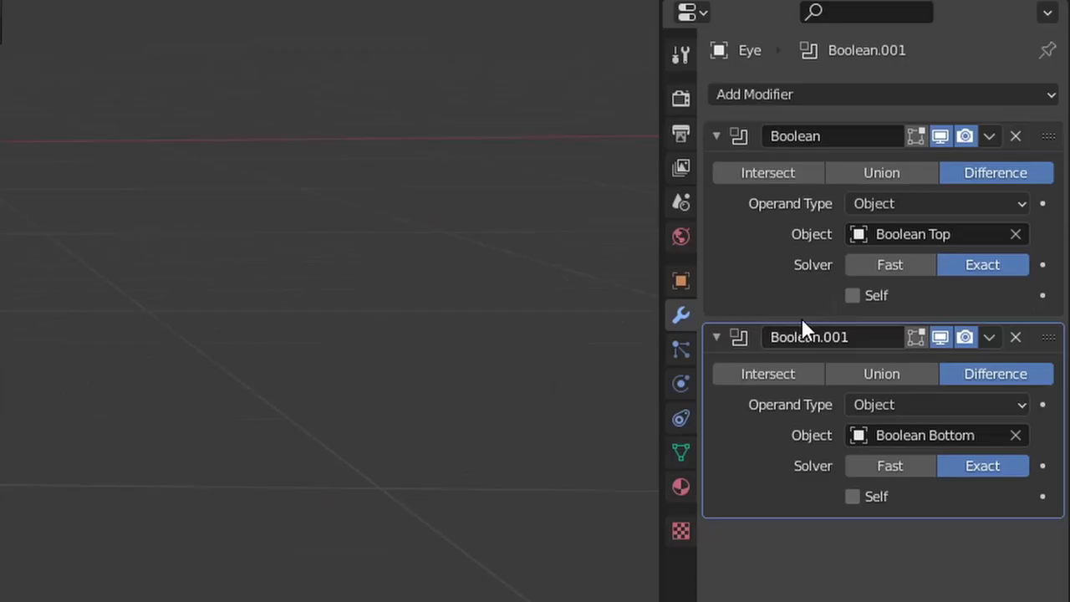
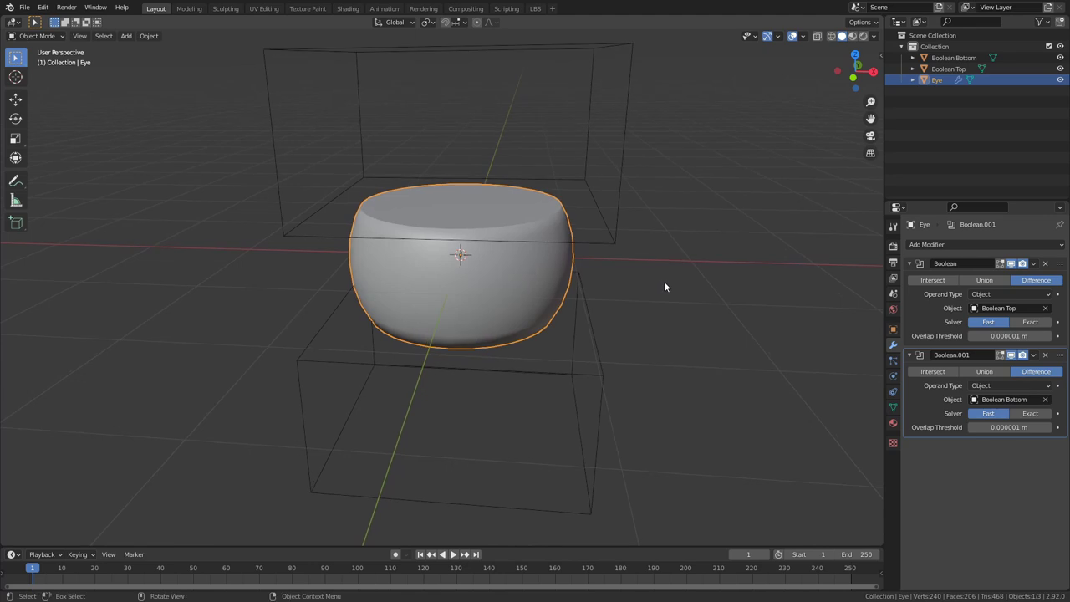
# Step: Duplicate the Eye in the same position and rename the copy Top Lid
pyautogui.moveTo(478, 194); pyautogui.dragTo(551, 244, button='middle')
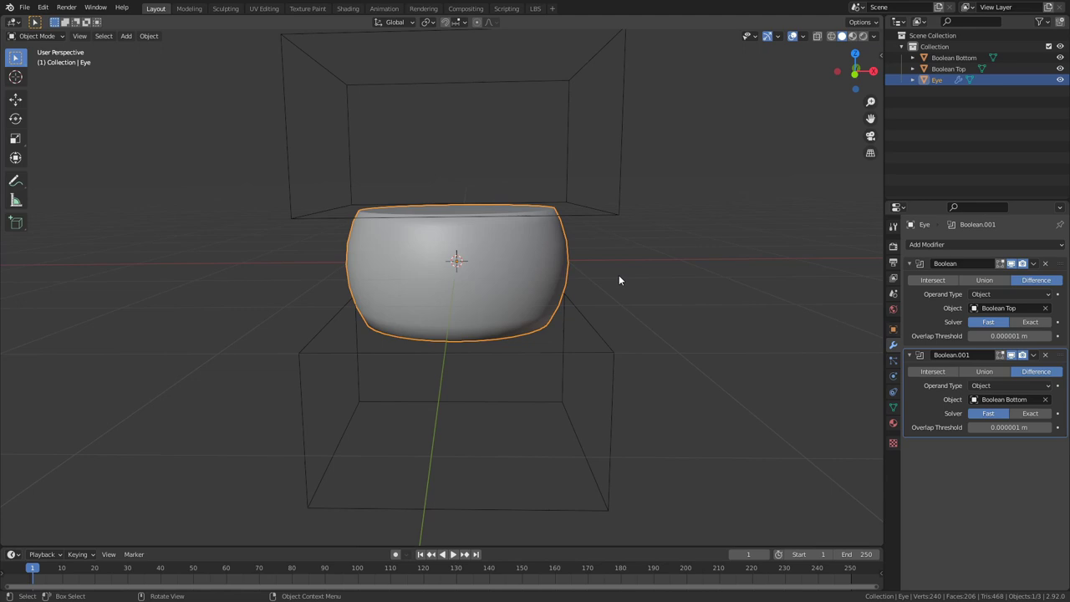
pyautogui.hotkey('shift', 'd')
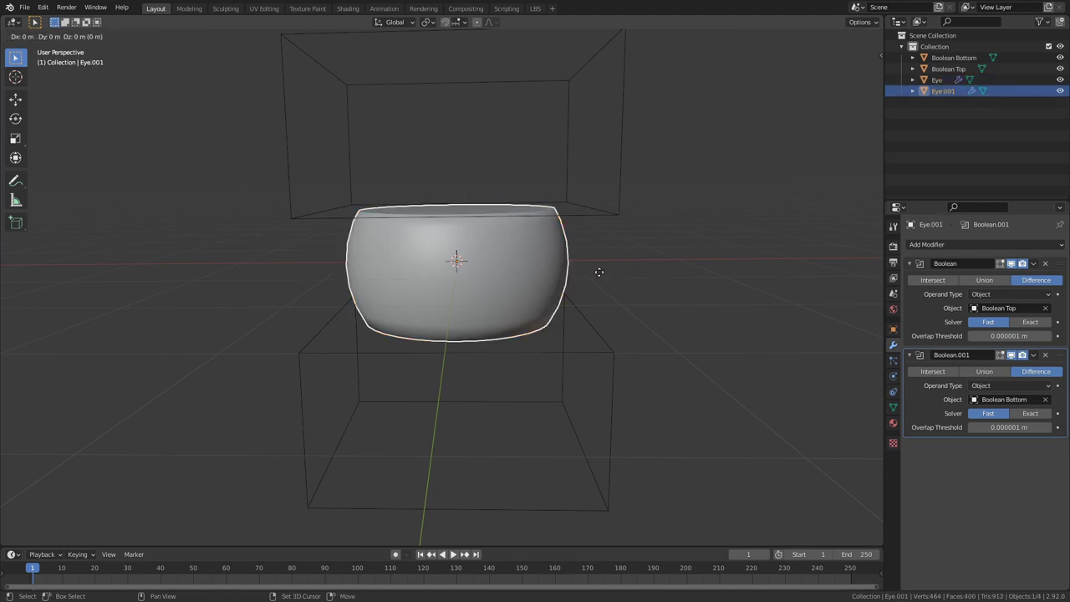
pyautogui.rightClick(683, 253)
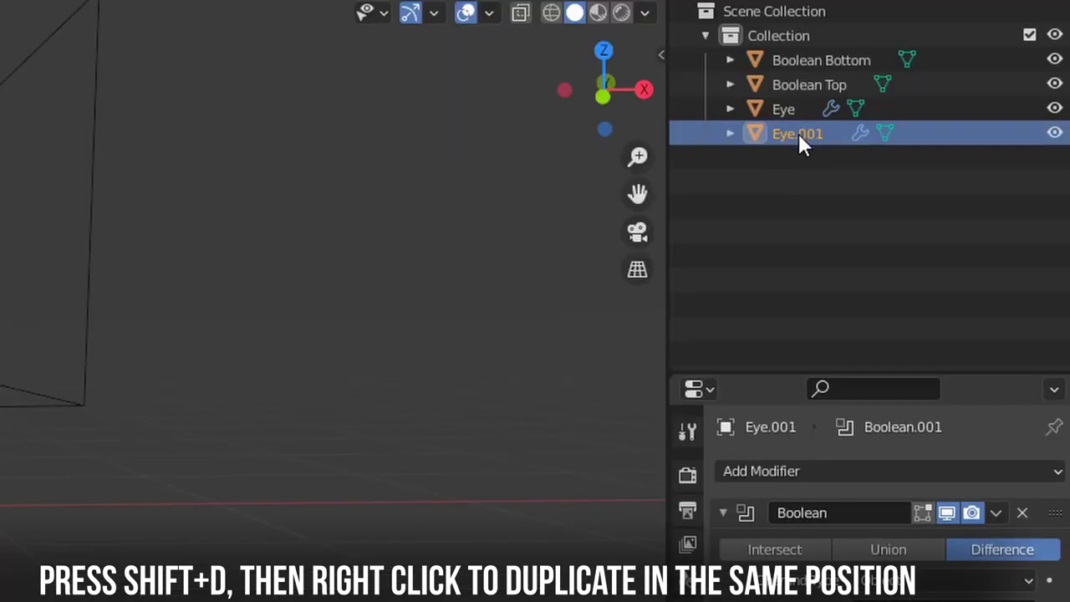
pyautogui.doubleClick(798, 133)
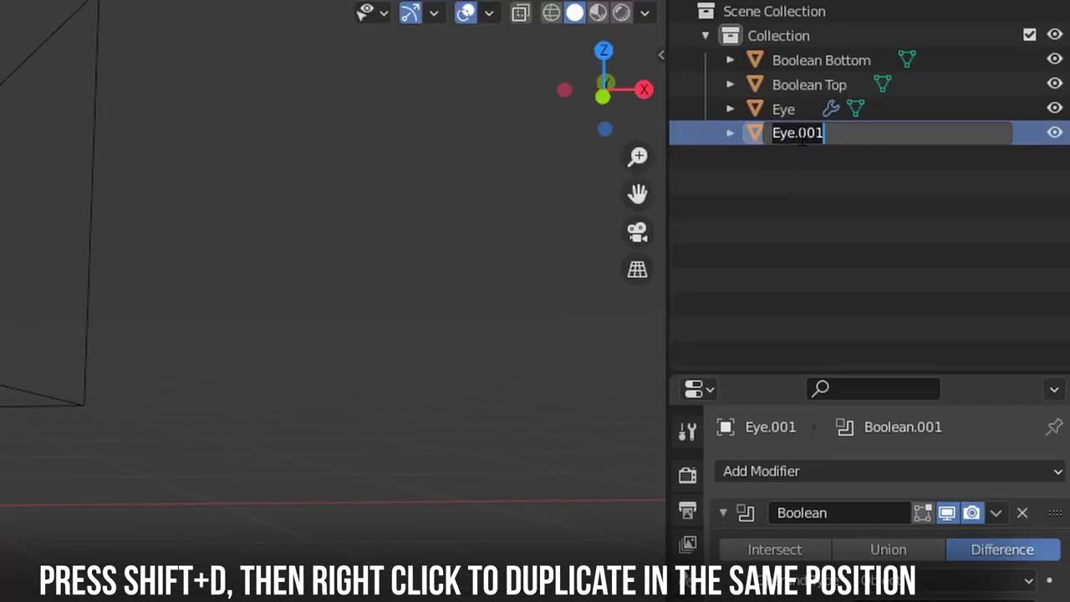
pyautogui.write('Top Lid')
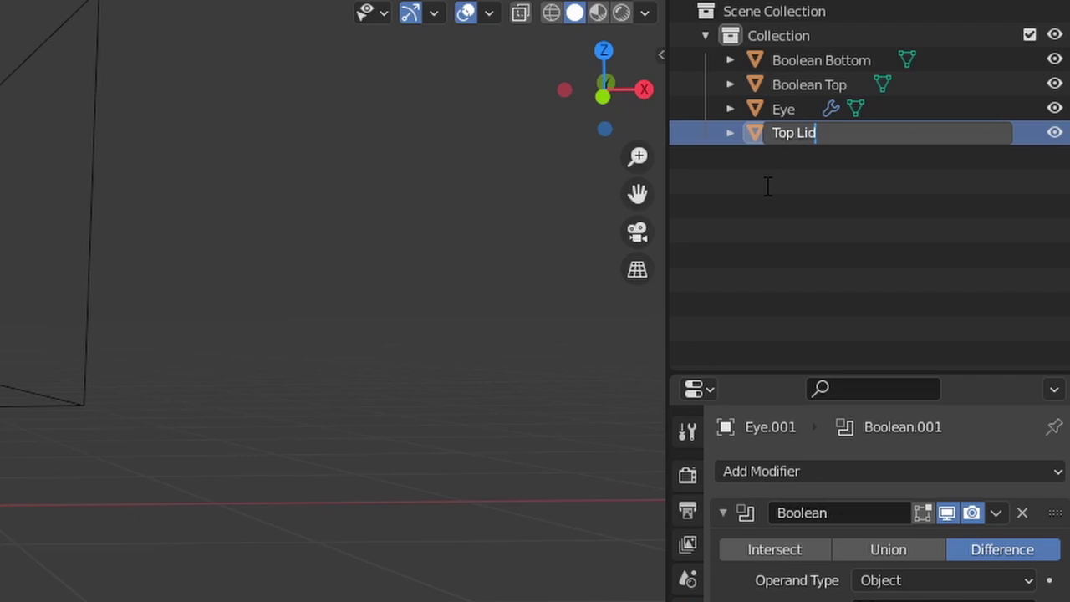
pyautogui.press('Return')
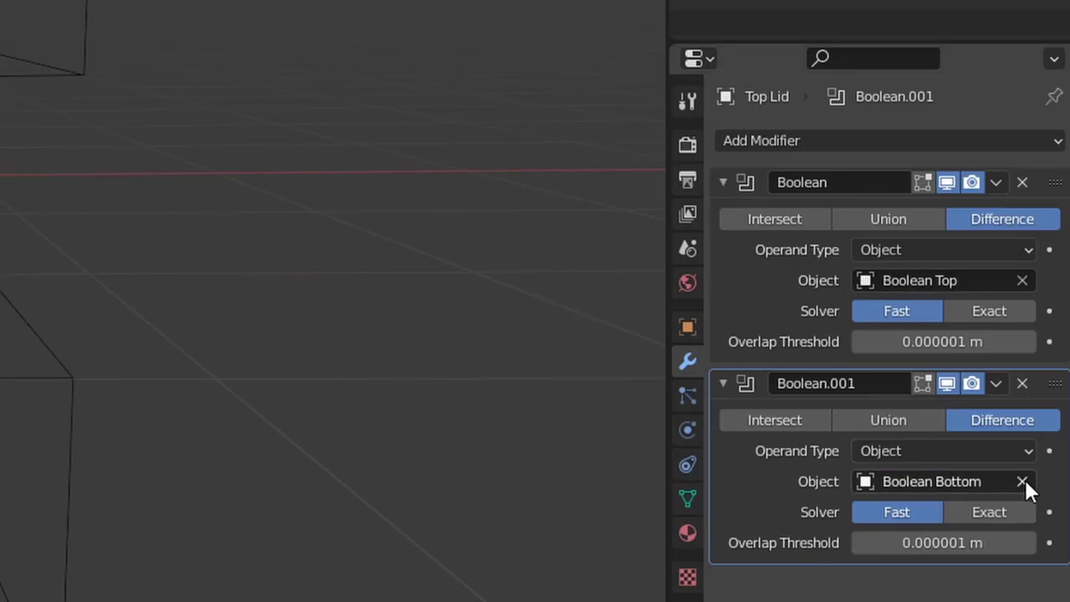
# Step: Remove the Boolean Bottom modifier from Top Lid and set the remaining Boolean to Intersect
pyautogui.click(1023, 383)
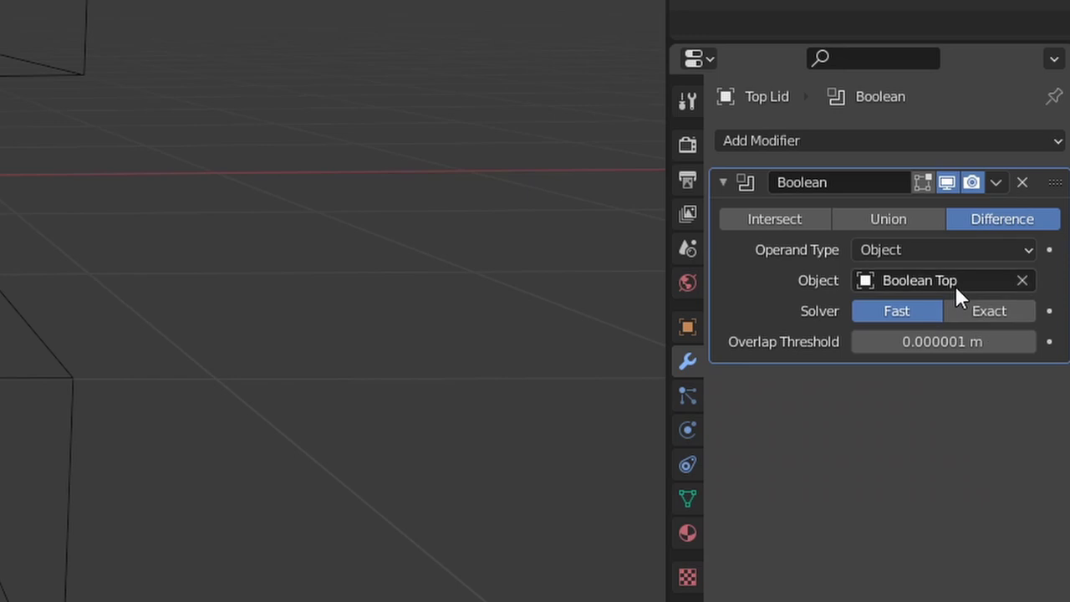
pyautogui.click(790, 221)
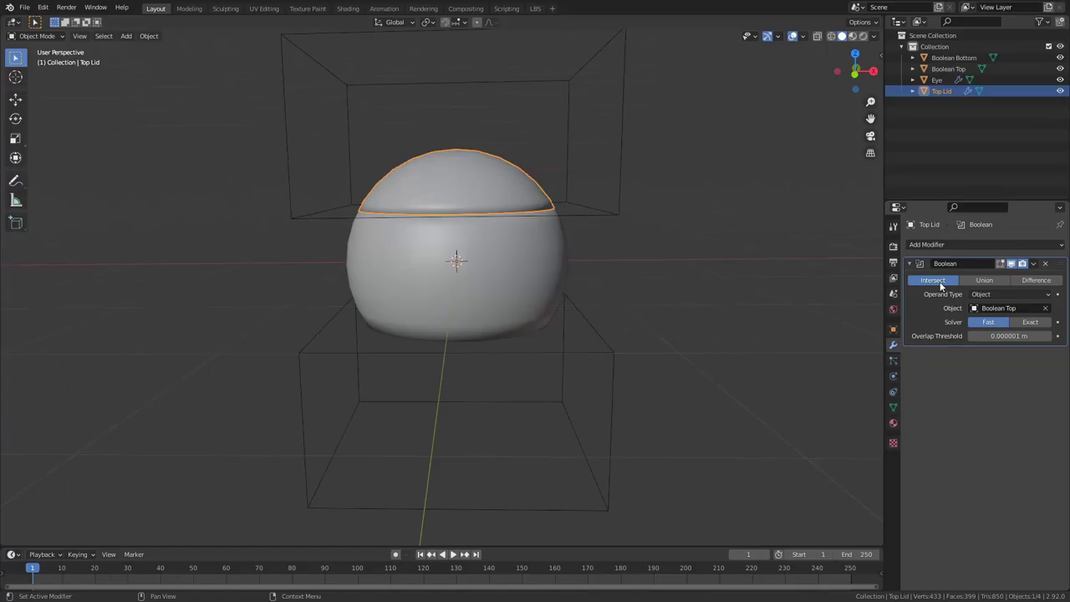
pyautogui.moveTo(609, 245); pyautogui.dragTo(562, 237, button='middle')
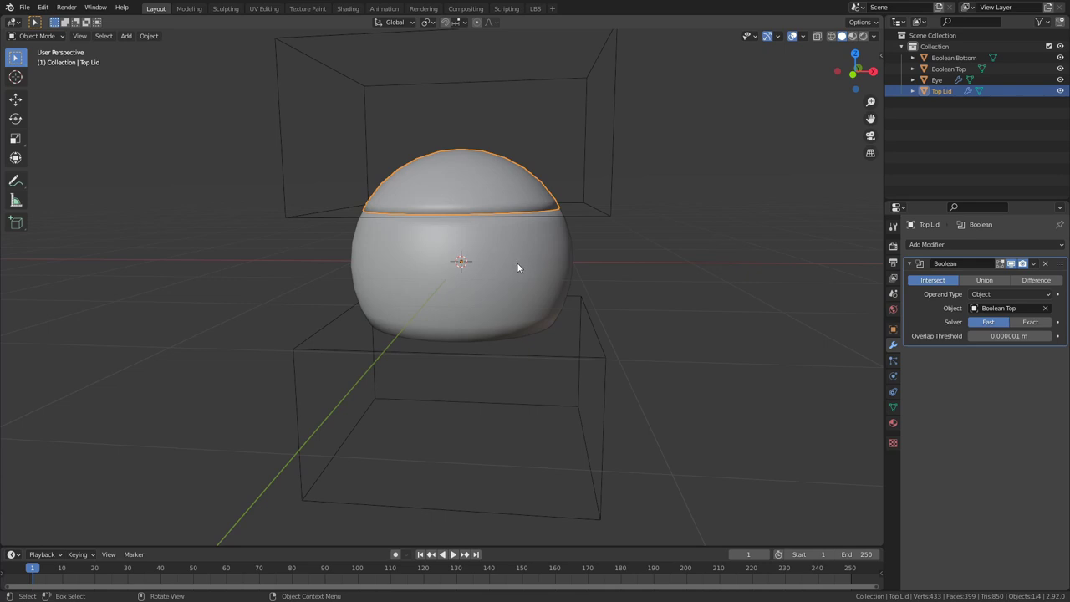
# Step: Duplicate Top Lid in the same position and rename the copy Bottom Lid
pyautogui.hotkey('shift', 'd')
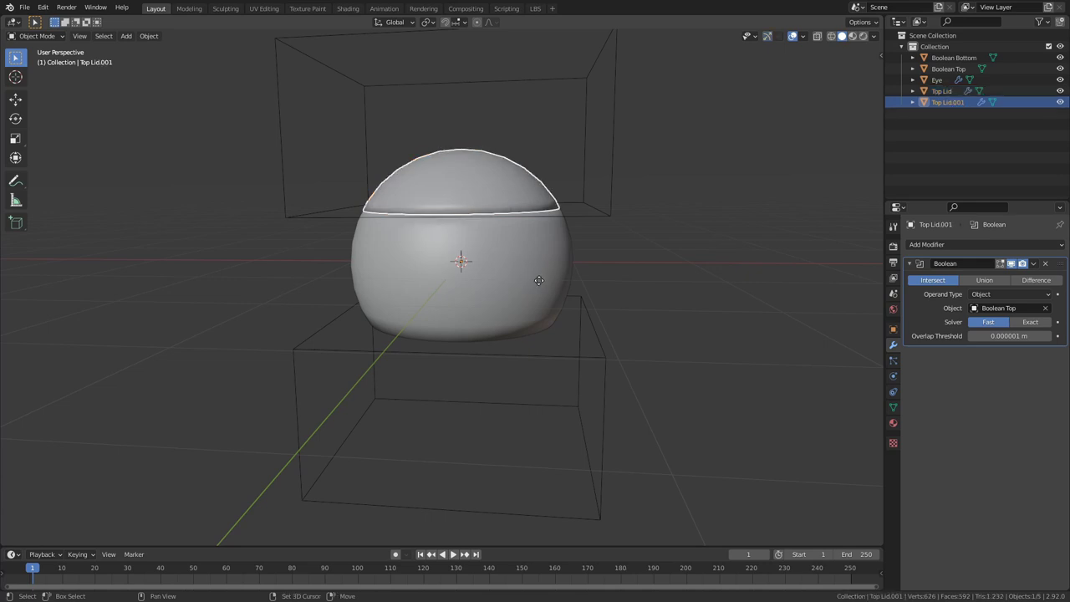
pyautogui.rightClick(619, 269)
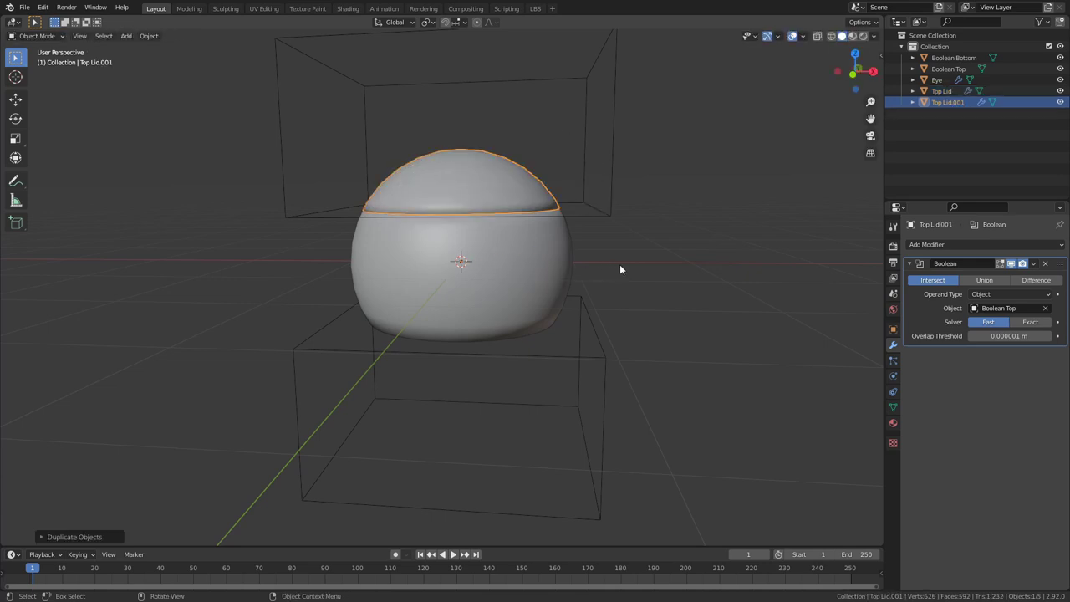
pyautogui.doubleClick(944, 102)
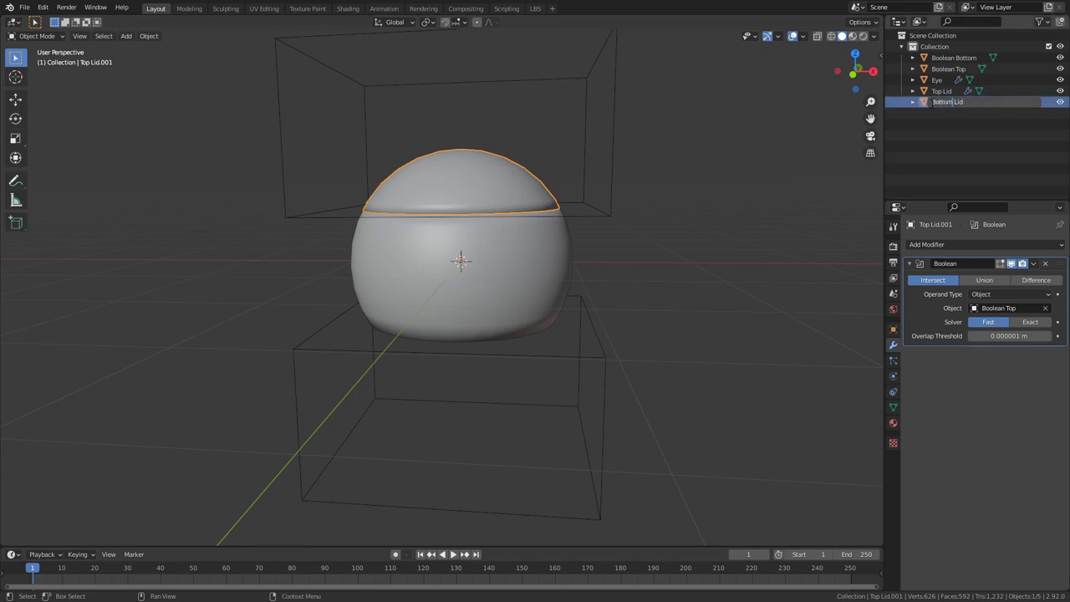
pyautogui.write('Bottom Lid')
pyautogui.press('Return')
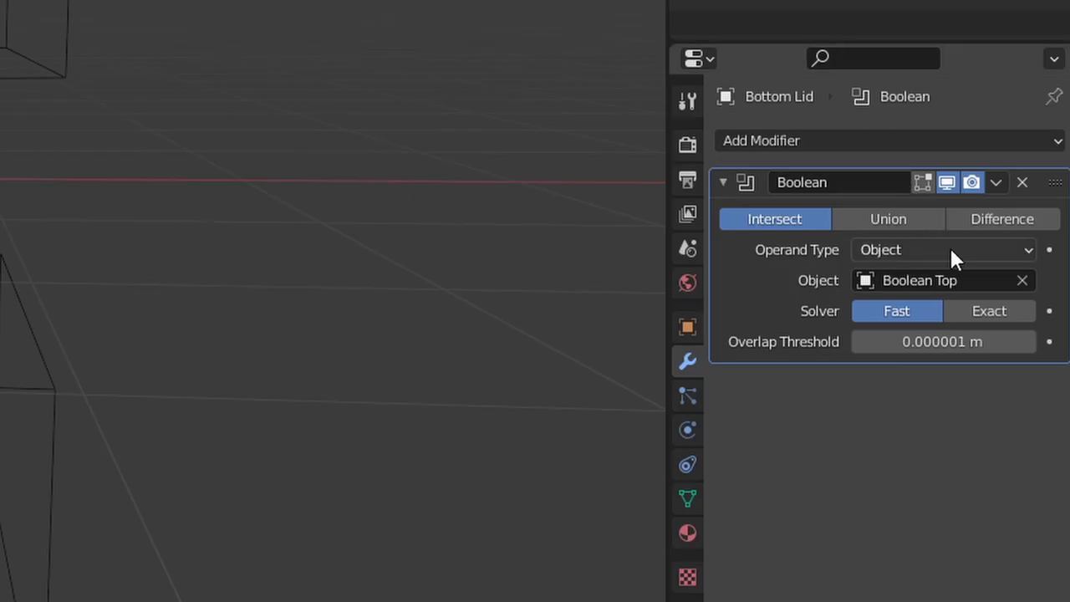
# Step: Change the object of Bottom Lid's Boolean modifier to Boolean Bottom
pyautogui.click(1019, 307)
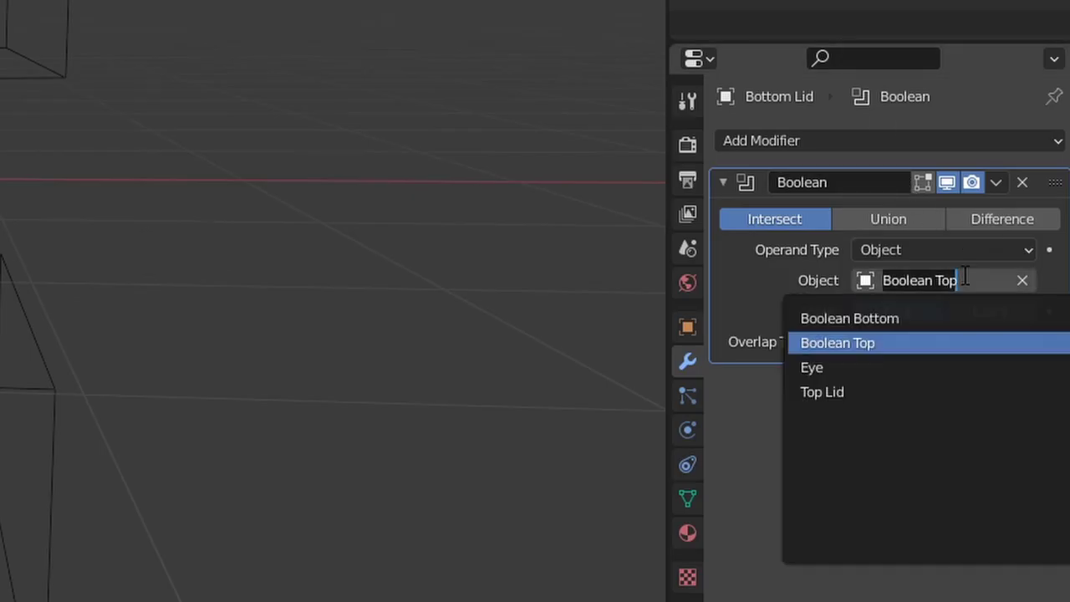
pyautogui.click(895, 319)
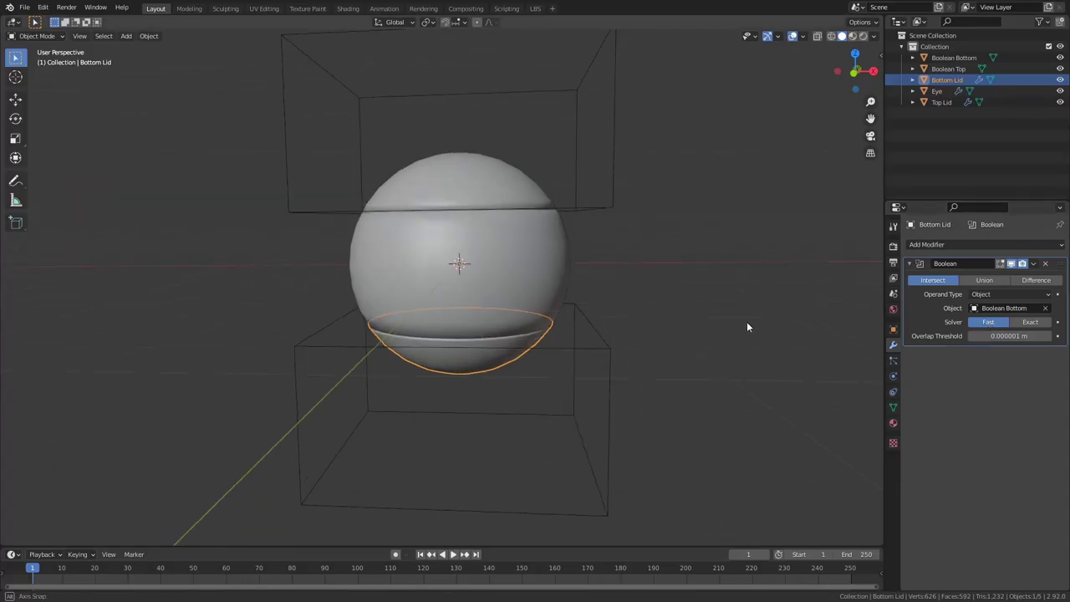
pyautogui.moveTo(747, 323); pyautogui.dragTo(752, 326, button='middle')
# Step: Select the Eye, Top Lid and Bottom Lid and switch the viewport to Rendered shading
pyautogui.click(505, 197)
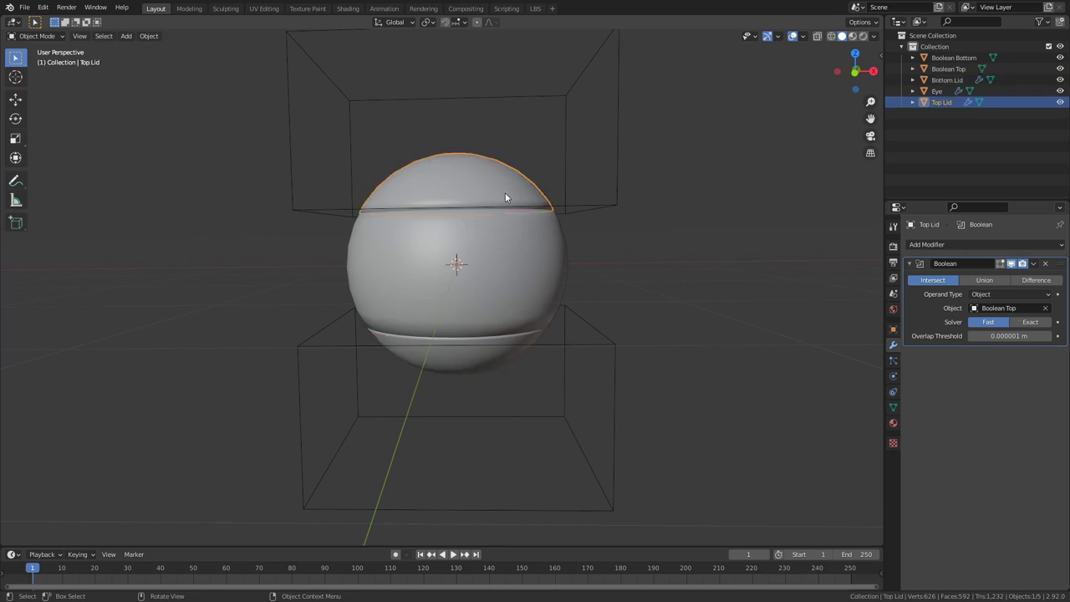
pyautogui.keyDown('shift'); pyautogui.click(525, 260); pyautogui.keyUp('shift')
pyautogui.keyDown('shift'); pyautogui.click(482, 352); pyautogui.keyUp('shift')
pyautogui.moveTo(561, 270); pyautogui.dragTo(565, 266, button='middle')
pyautogui.press('z')
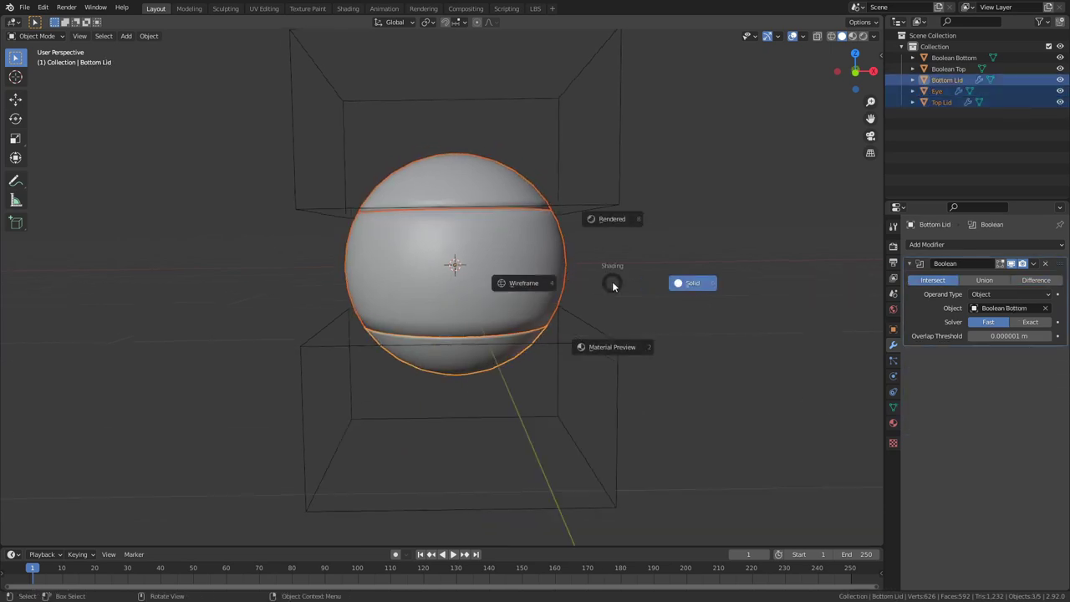
pyautogui.click(614, 222)
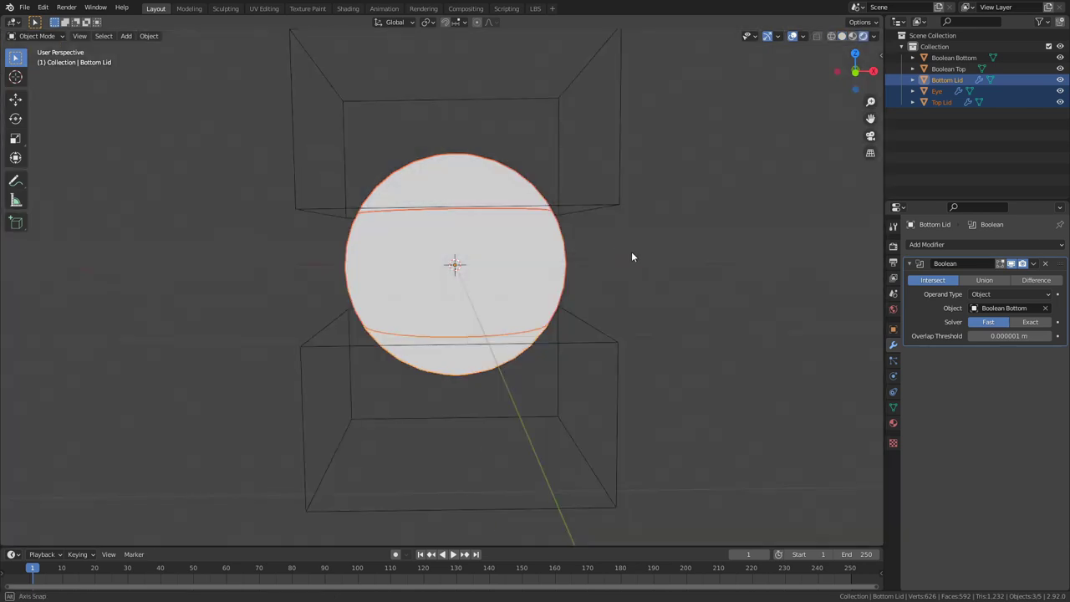
# Step: Assign the existing Lid Material to Top Lid in place of the Eye Material
pyautogui.click(893, 423)
pyautogui.click(497, 203)
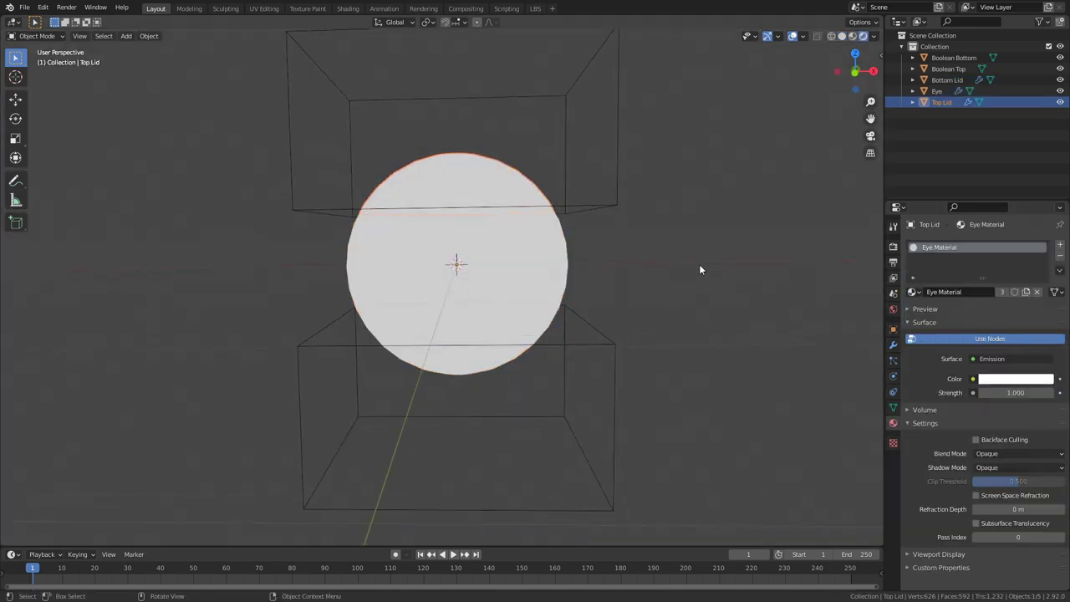
pyautogui.click(913, 292)
pyautogui.click(941, 318)
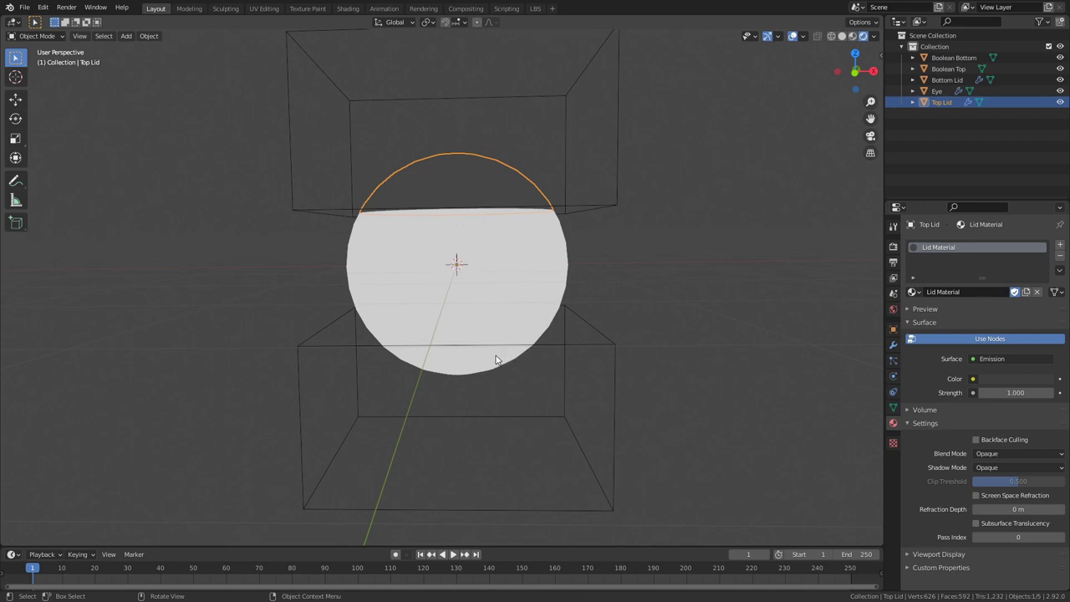
# Step: Assign the existing Lid Material to Bottom Lid in place of the Eye Material
pyautogui.click(497, 360)
pyautogui.click(914, 292)
pyautogui.click(930, 318)
# Step: Move and rotate the Boolean Top box to test how it shapes the upper eyelid
pyautogui.scroll(1, 646, 222)
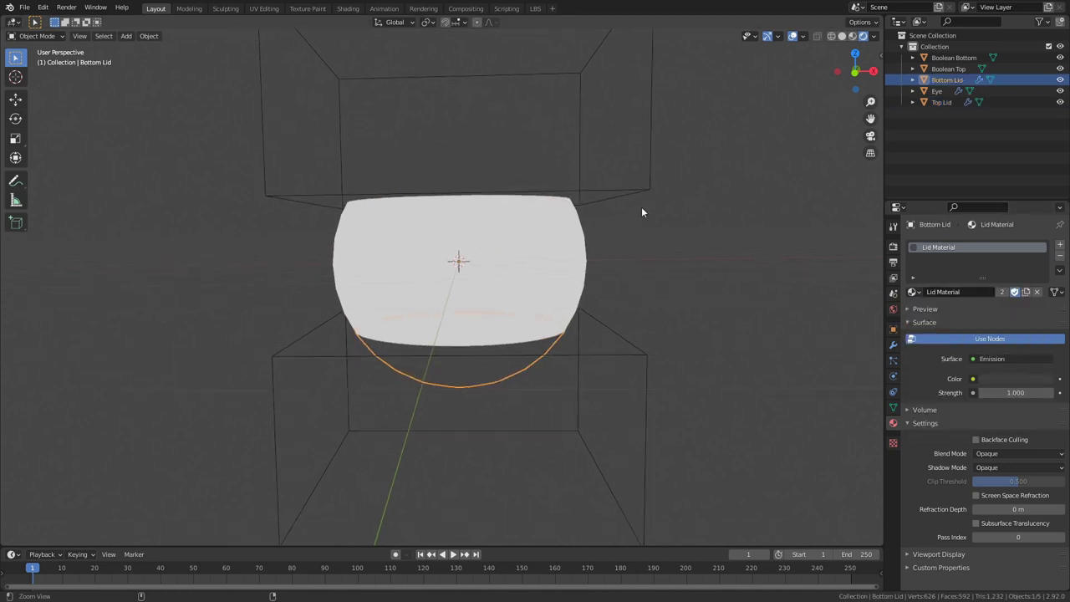
pyautogui.click(637, 207)
pyautogui.press('g')
pyautogui.click(646, 253)
pyautogui.press('r')
pyautogui.click(633, 250)
pyautogui.scroll(2, 652, 242)
pyautogui.moveTo(684, 230); pyautogui.dragTo(712, 220, button='middle')
pyautogui.press('g')
pyautogui.click(712, 215)
# Step: Move the Boolean Bottom box to test how it shapes the lower eyelid
pyautogui.click(691, 354)
pyautogui.click(699, 343)
pyautogui.press('g')
pyautogui.click(710, 297)
pyautogui.scroll(-3, 583, 326)
pyautogui.moveTo(584, 326); pyautogui.dragTo(592, 325, button='middle')
pyautogui.click(645, 234)
pyautogui.moveTo(645, 234); pyautogui.dragTo(655, 266, button='middle')
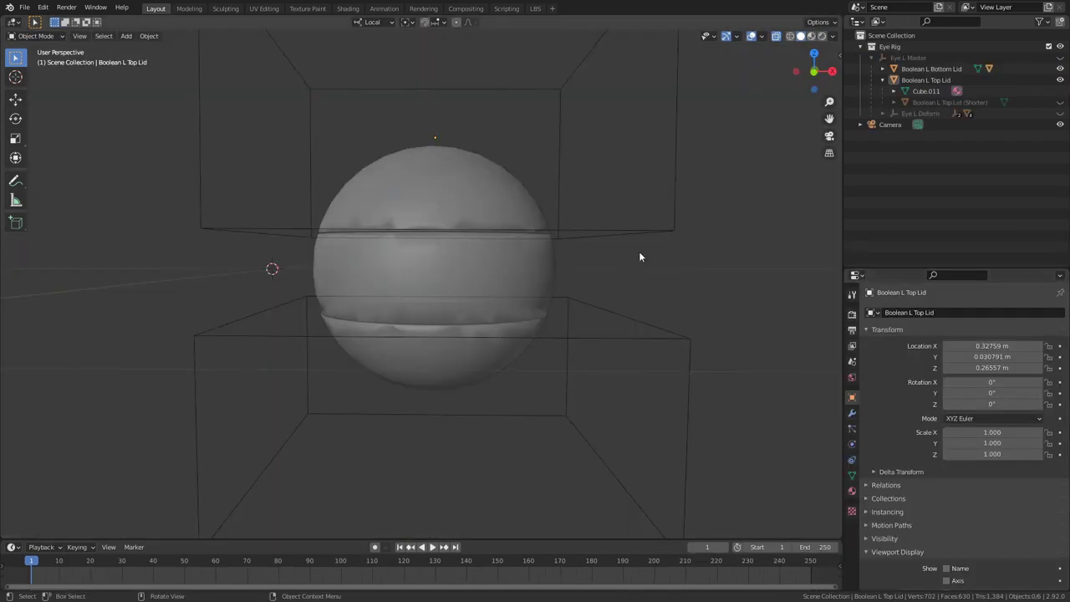
# Step: Enable the Solidify modifier's viewport display on Eye L and set its thickness to -0.019 m
pyautogui.click(656, 239)
pyautogui.moveTo(598, 280)
pyautogui.keyDown('ctrl'); pyautogui.mouseDown(button='middle')
pyautogui.moveTo(633, 264)
pyautogui.moveTo(601, 278)
pyautogui.moveTo(583, 306)
pyautogui.mouseUp(button='middle'); pyautogui.keyUp('ctrl')
pyautogui.click(555, 266)
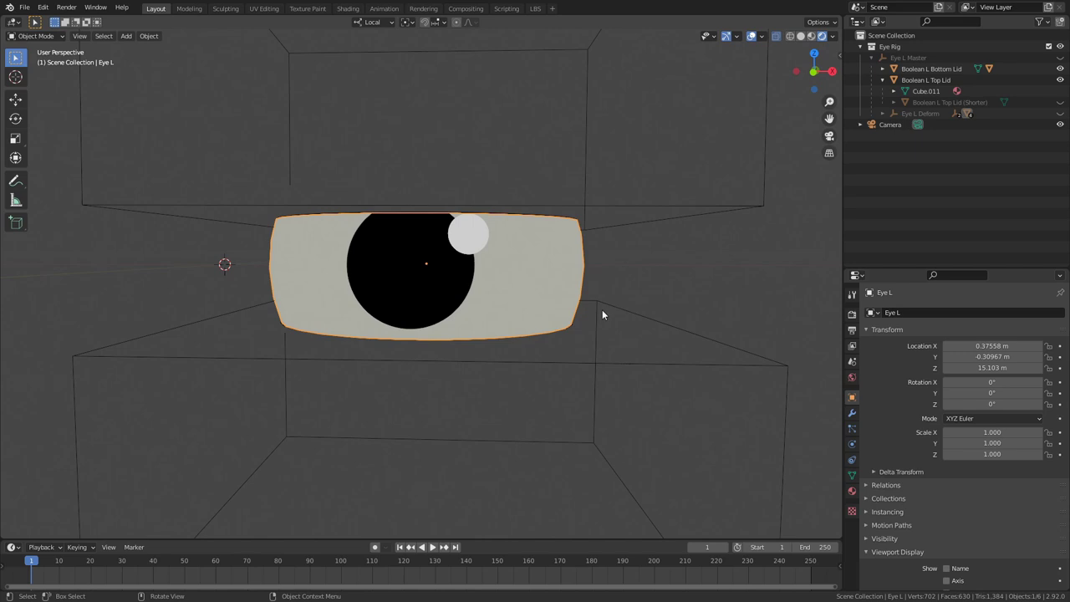
pyautogui.click(852, 413)
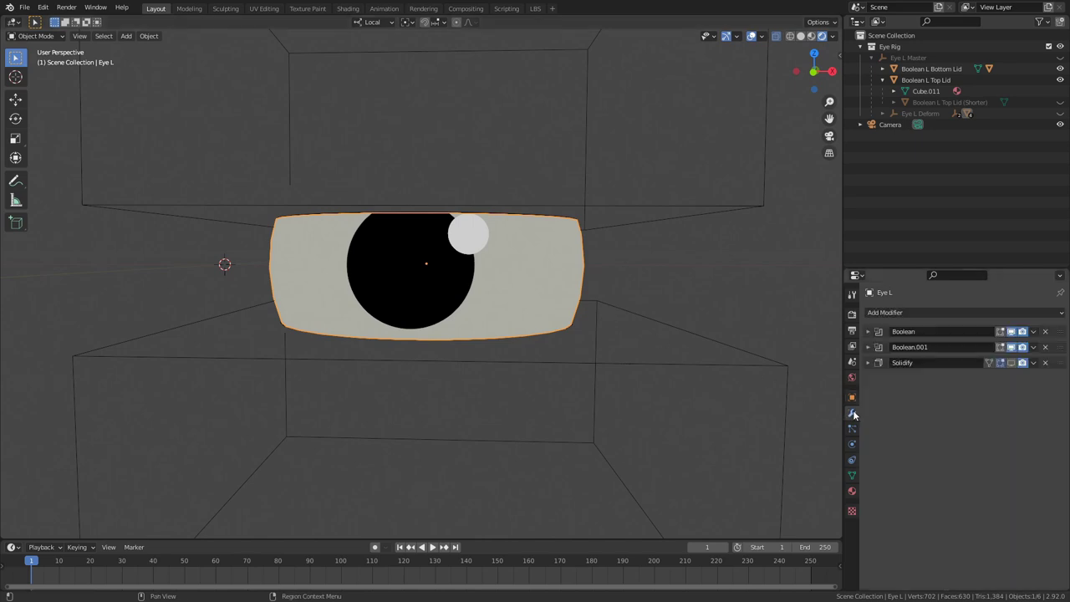
pyautogui.click(1010, 363)
pyautogui.click(867, 362)
pyautogui.moveTo(989, 394); pyautogui.dragTo(989, 394)
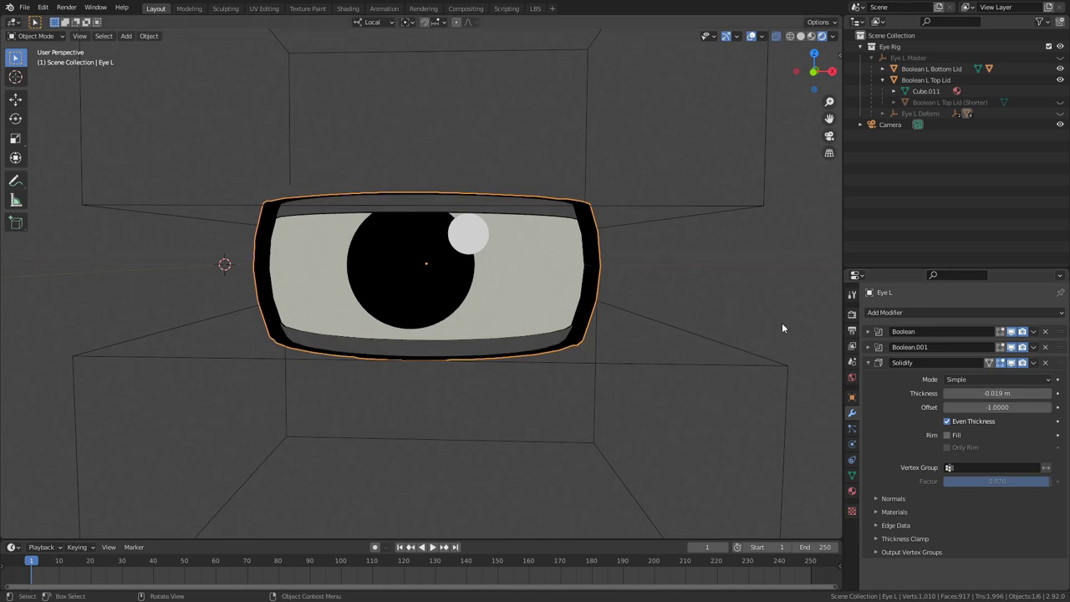
# Step: Unhide Boolean L Top Lid (Shorter) and raise it about 0.02 m along its local Z axis
pyautogui.click(532, 186)
pyautogui.keyDown('shift'); pyautogui.click(530, 382); pyautogui.keyUp('shift')
pyautogui.moveTo(556, 358); pyautogui.dragTo(560, 354, button='middle')
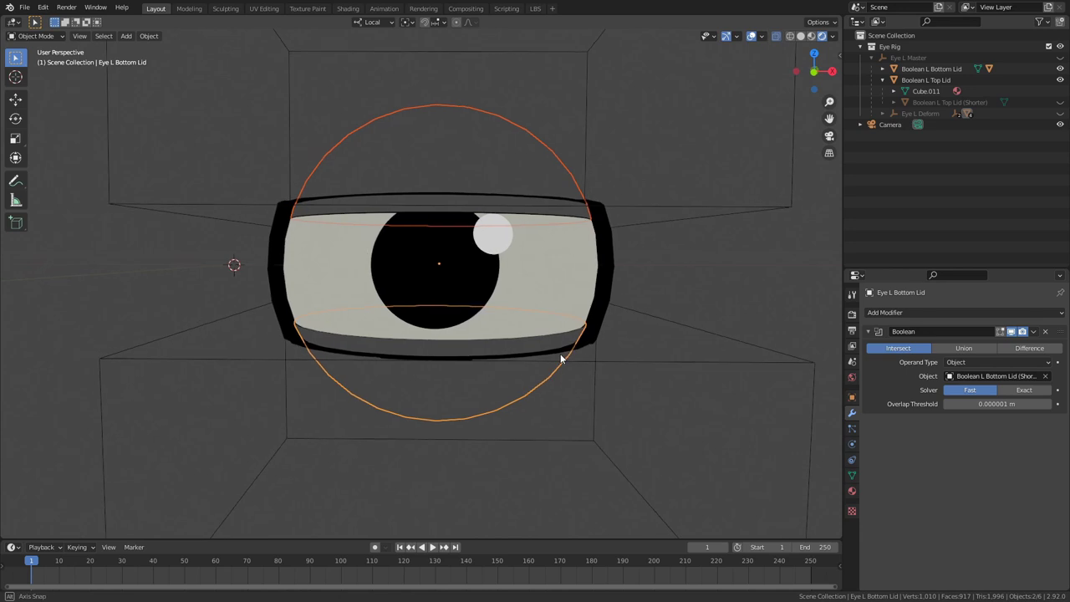
pyautogui.click(1061, 102)
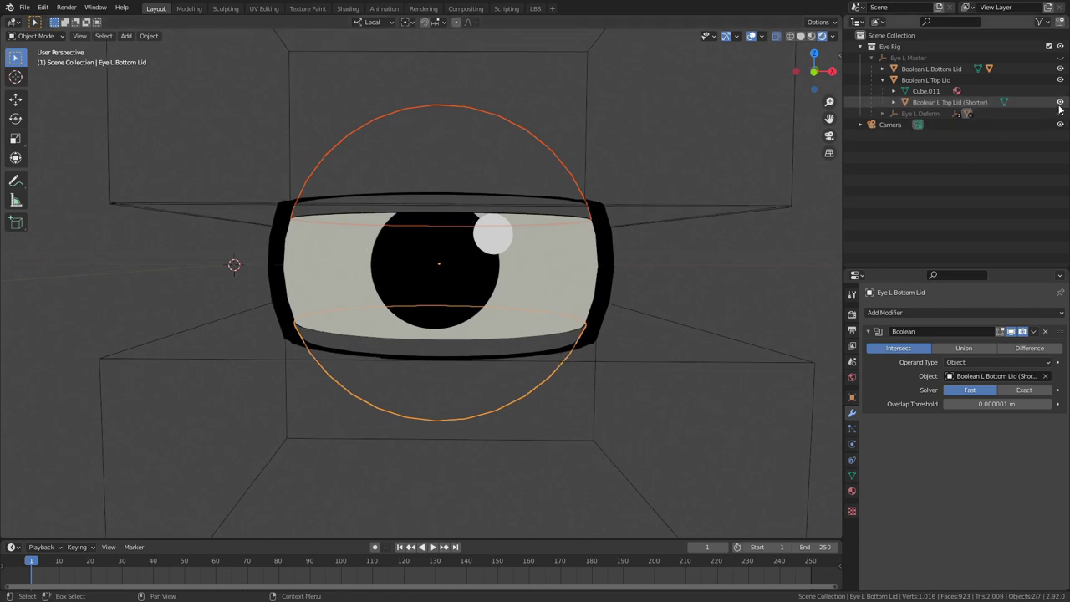
pyautogui.click(962, 104)
pyautogui.moveTo(735, 220); pyautogui.dragTo(726, 232, button='middle')
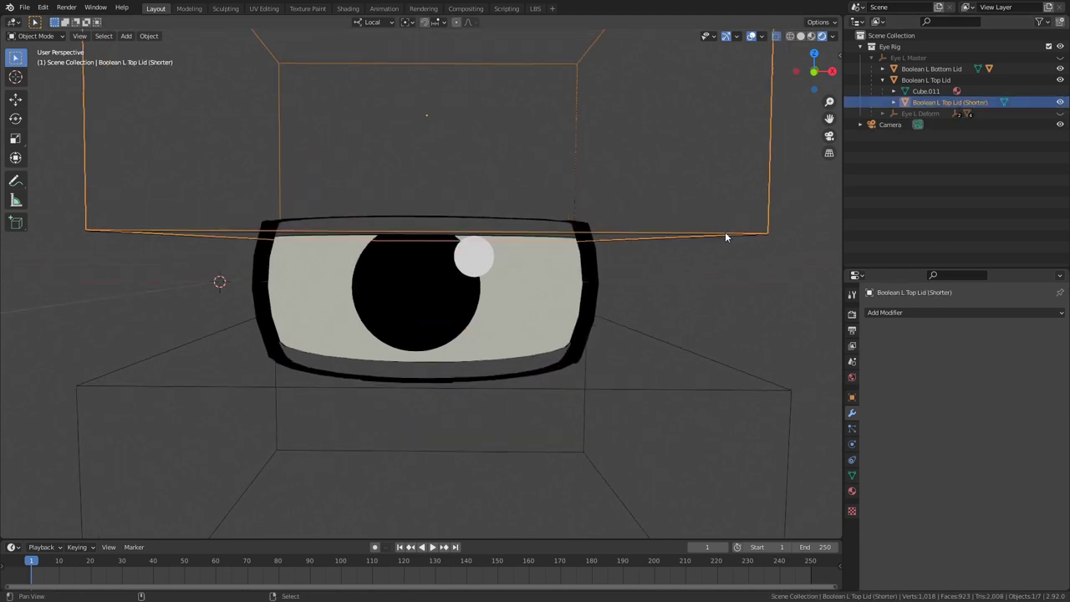
pyautogui.press('g')
pyautogui.press('z')
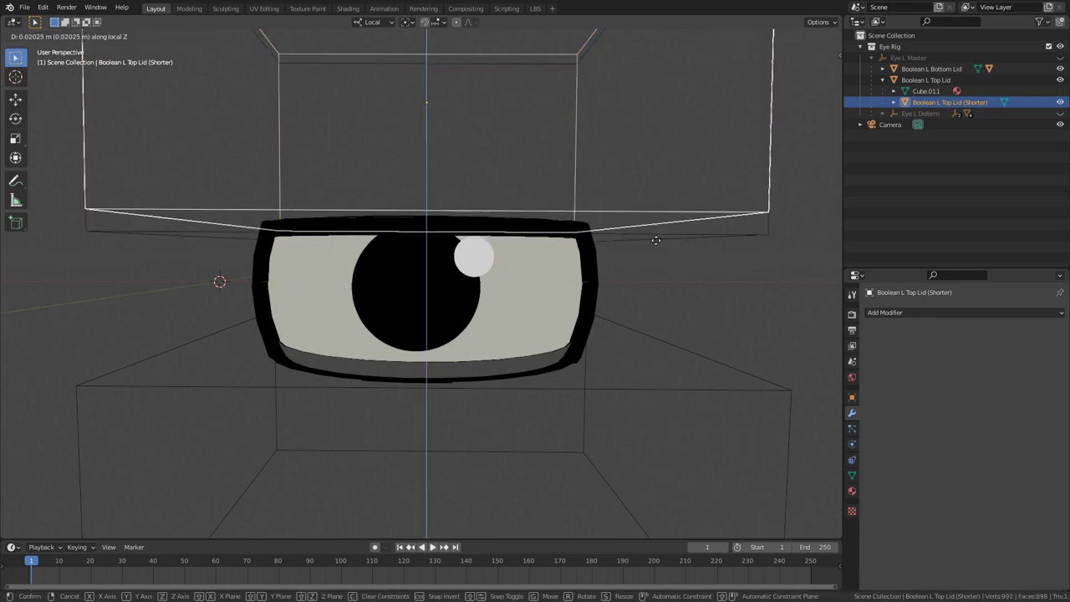
pyautogui.click(597, 222)
# Step: Try a different Boolean object on Eye L Top Lid and restore Boolean L Top Lid (Shorter)
pyautogui.click(521, 186)
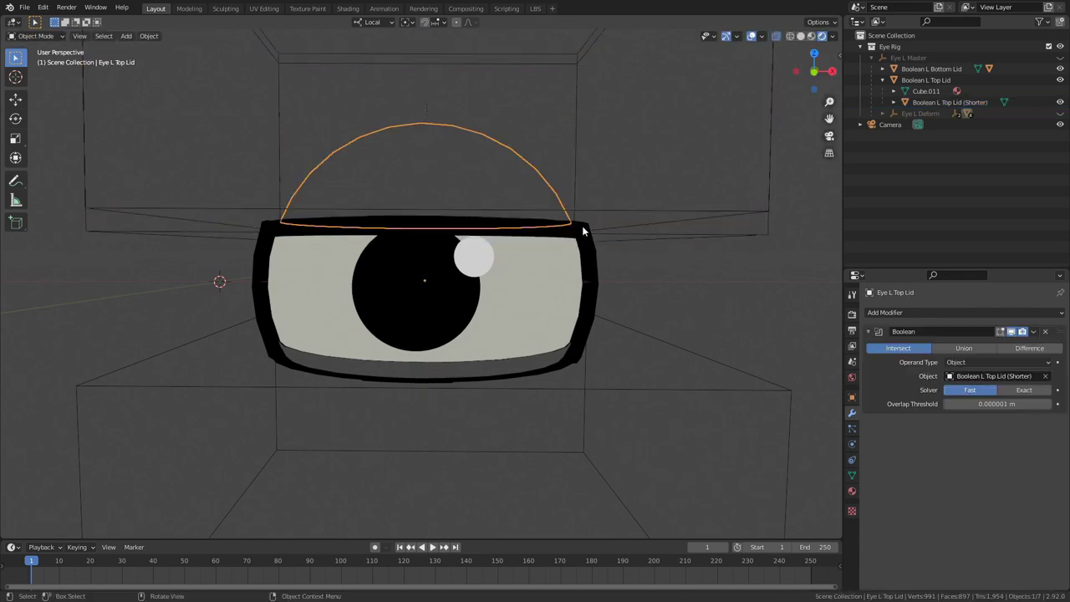
pyautogui.click(970, 376)
pyautogui.click(970, 426)
pyautogui.click(987, 376)
pyautogui.click(986, 437)
# Step: Rotate the Boolean L Top Lid box slightly and lower it to test the upper lid and its outline
pyautogui.click(677, 237)
pyautogui.press('r')
pyautogui.press('g')
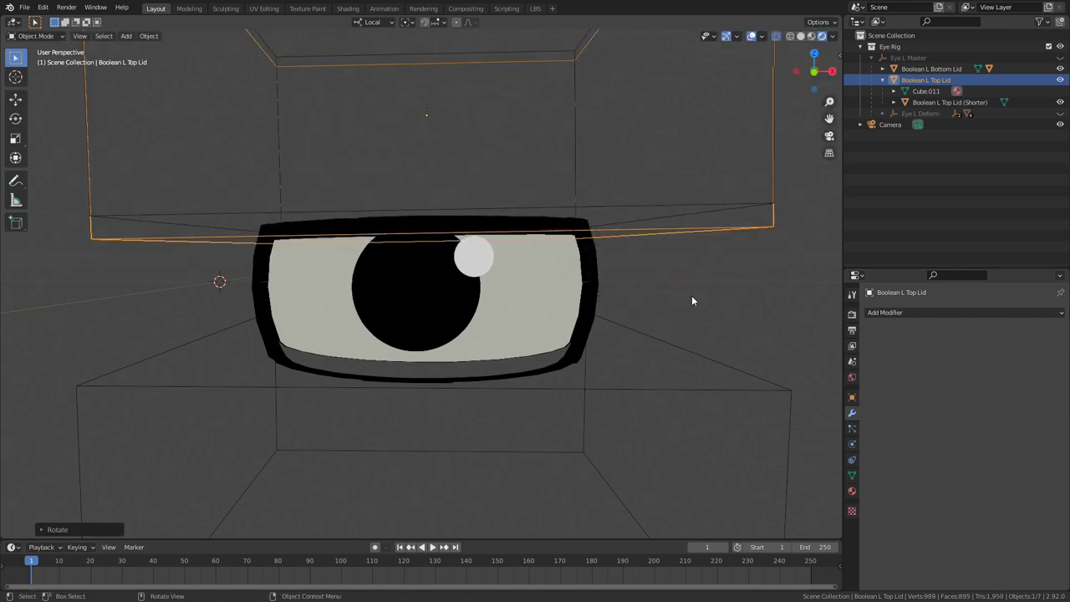
pyautogui.click(662, 305)
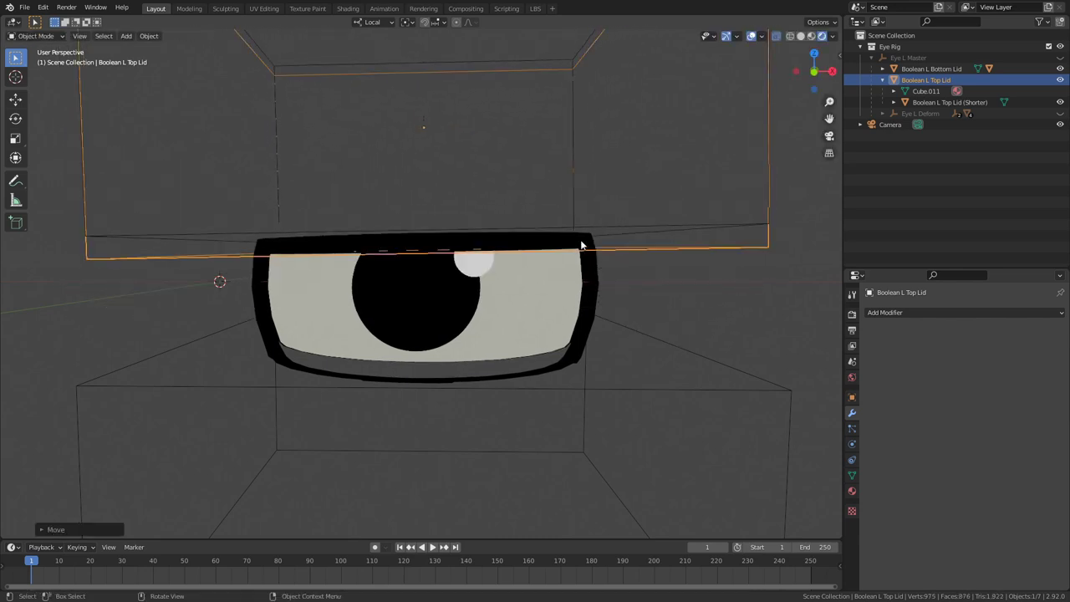
# Step: Scale up the Eye L Top Lid sphere to reach the outer edge of the eye's black outline
pyautogui.click(593, 302)
pyautogui.press('s')
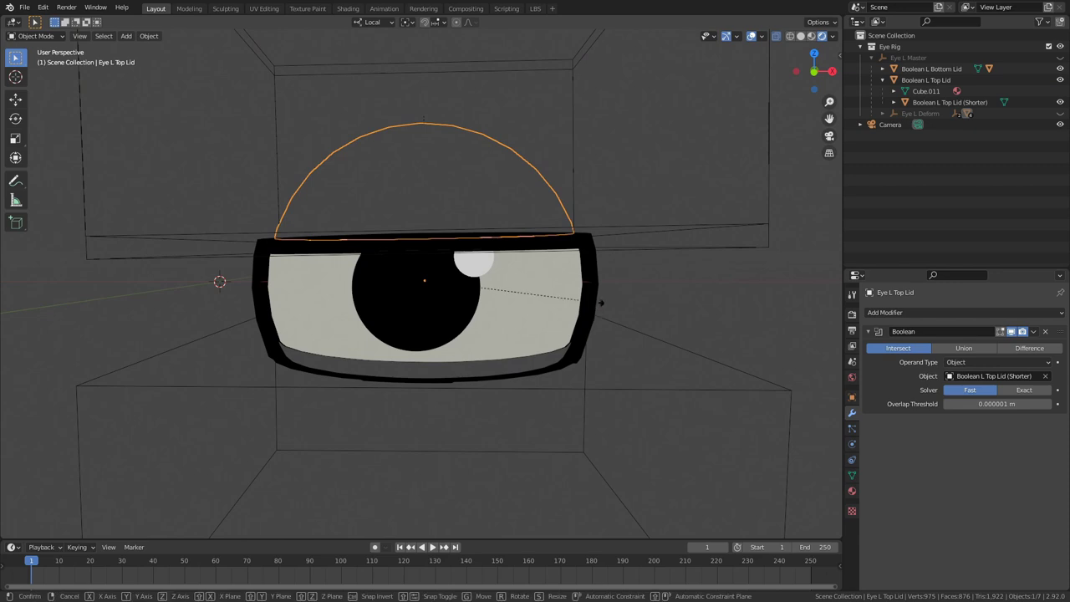
pyautogui.click(610, 304)
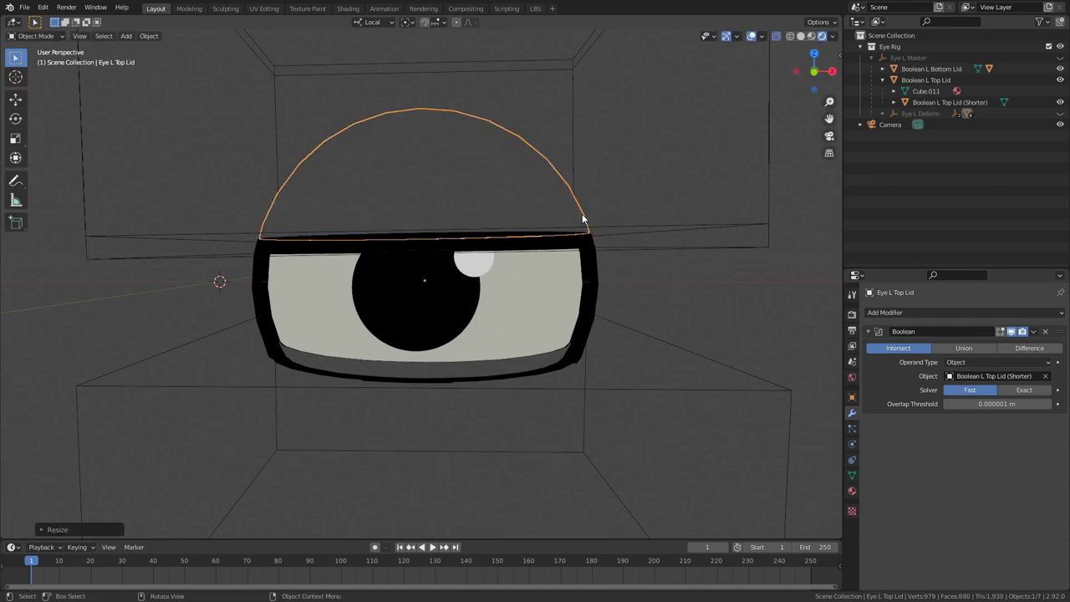
# Step: Unhide Boolean L Bottom Lid (Shorter) and move it slightly down along its local Z axis
pyautogui.moveTo(635, 350); pyautogui.dragTo(609, 307, button='middle')
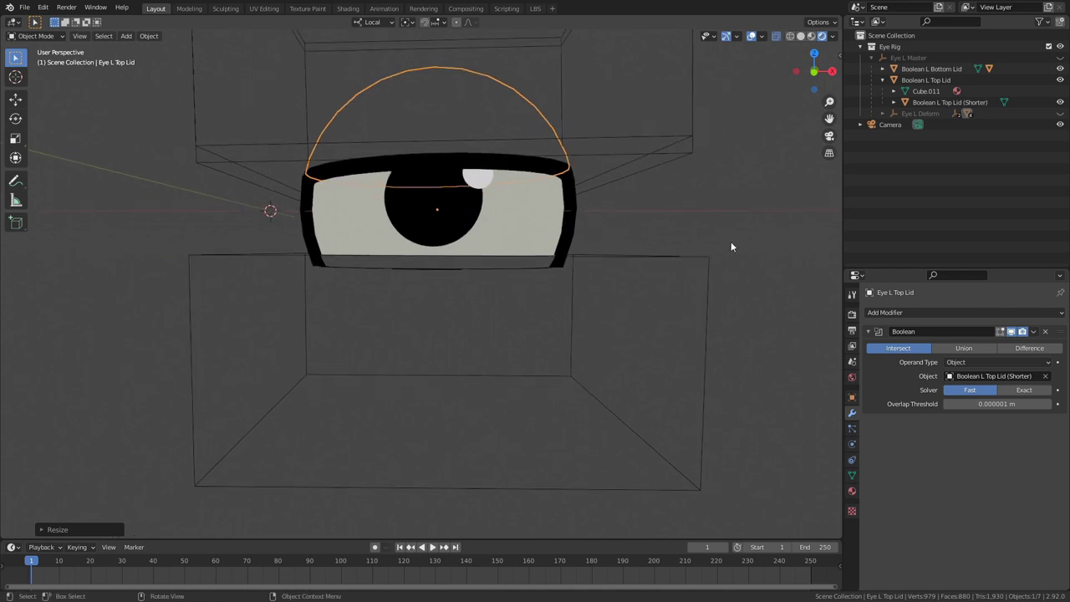
pyautogui.click(882, 68)
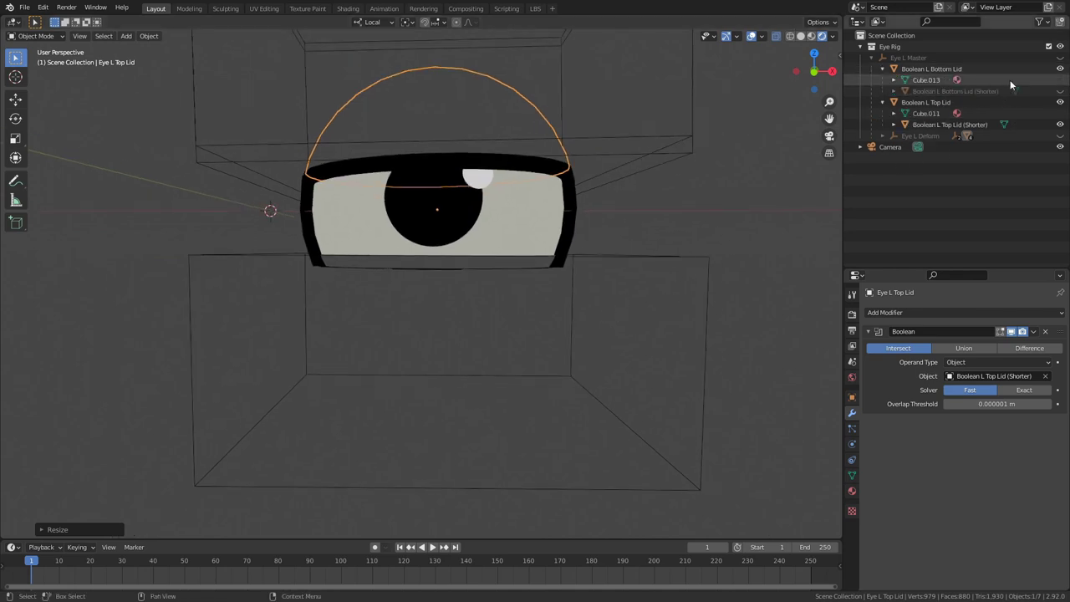
pyautogui.click(1059, 91)
pyautogui.click(963, 91)
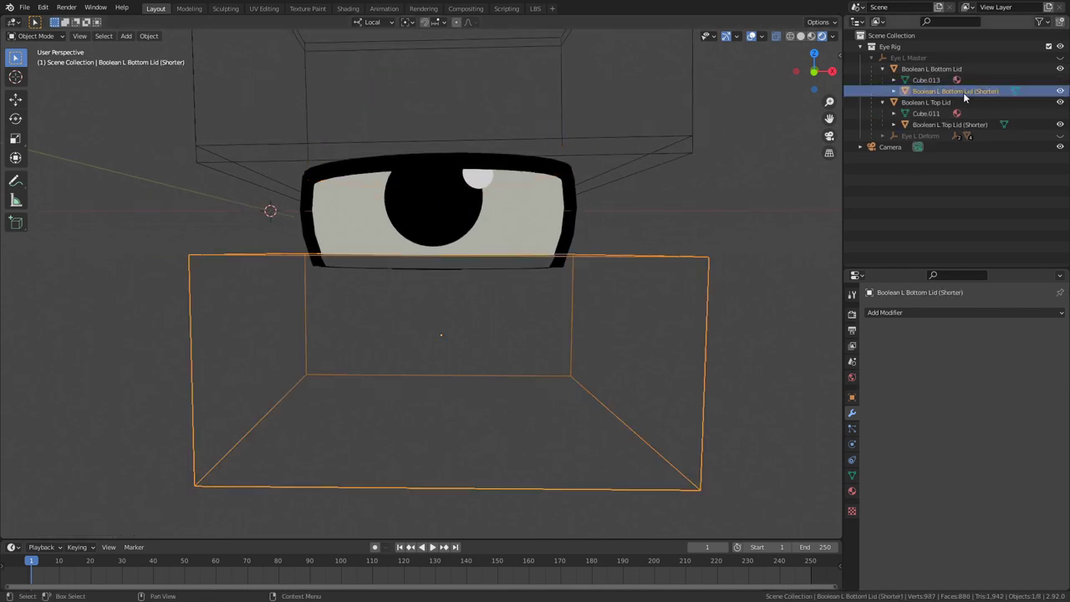
pyautogui.press('g')
pyautogui.press('z')
pyautogui.click(593, 290)
# Step: Scale up the Eye L Bottom Lid sphere to reach the outer edge of the eye's black outline
pyautogui.click(514, 304)
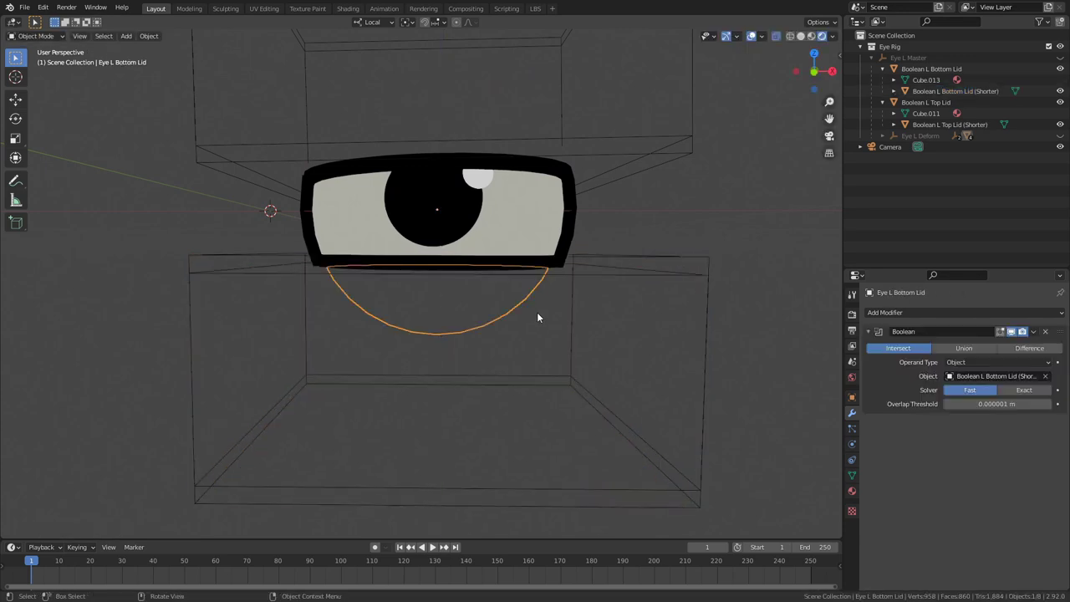
pyautogui.press('s')
pyautogui.click(556, 312)
pyautogui.moveTo(573, 296); pyautogui.dragTo(575, 307, button='middle')
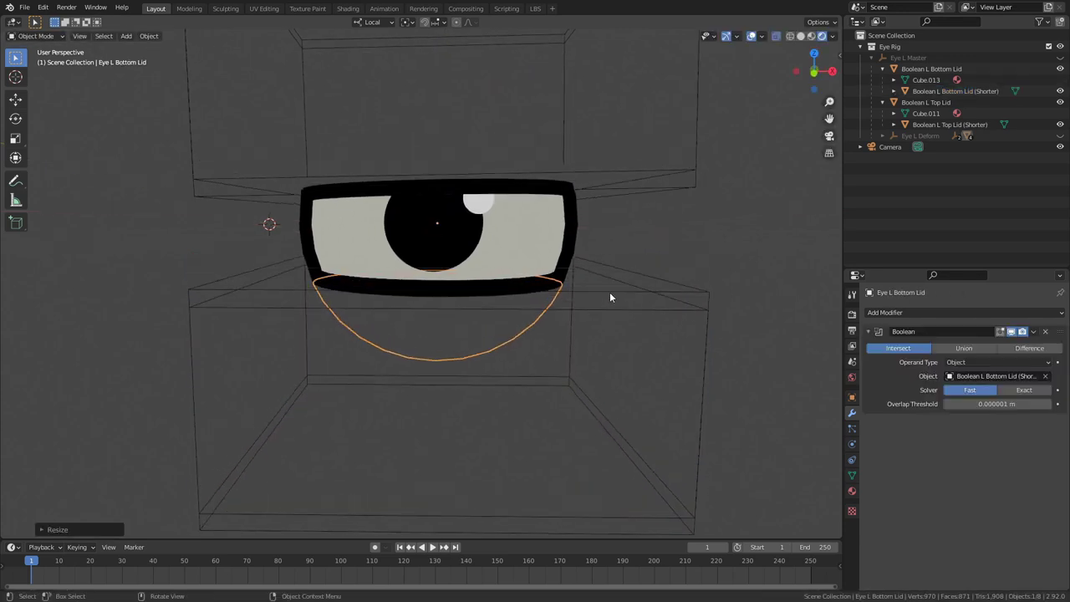
# Step: Hide both shorter Boolean lid boxes and collapse the hierarchies of their parent boxes
pyautogui.click(1059, 125)
pyautogui.click(1060, 91)
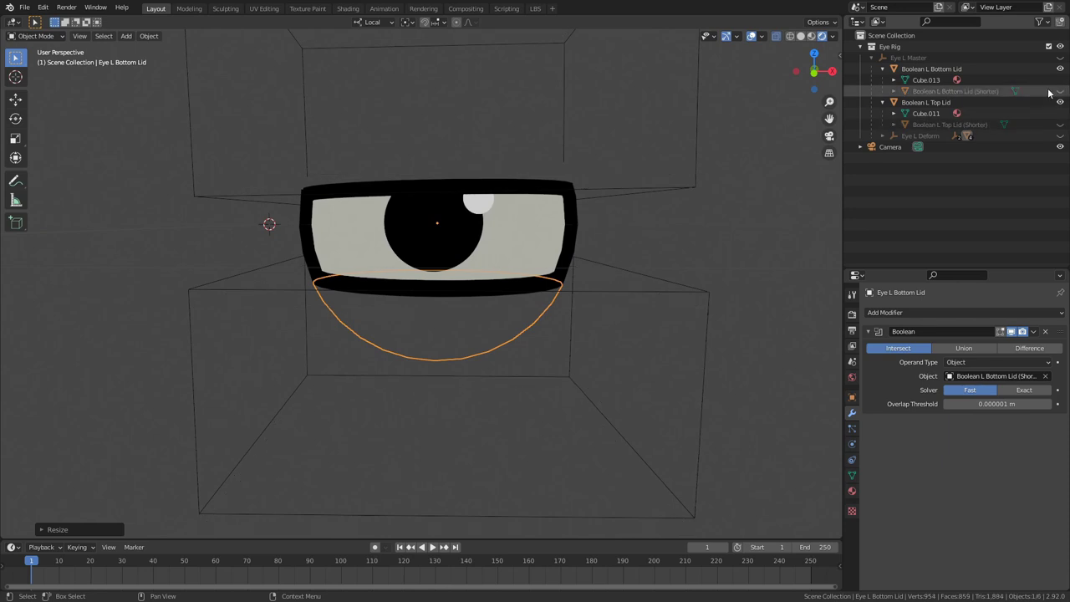
pyautogui.click(883, 69)
pyautogui.click(883, 79)
# Step: Select Boolean L Bottom Lid and Boolean L Top Lid together and start moving them
pyautogui.click(932, 68)
pyautogui.keyDown('ctrl'); pyautogui.click(925, 79); pyautogui.keyUp('ctrl')
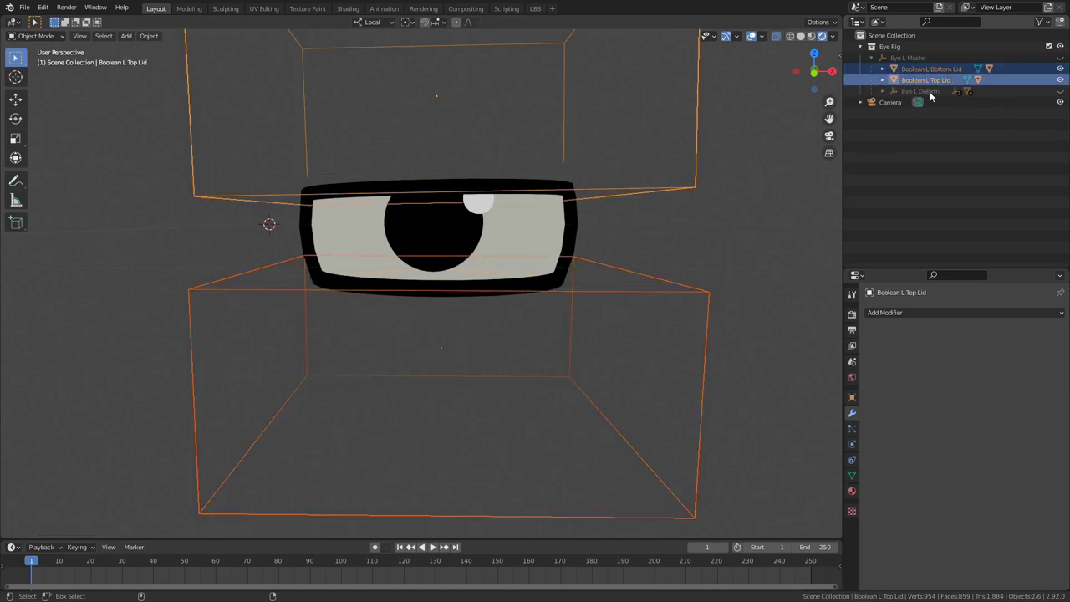
pyautogui.press('g')
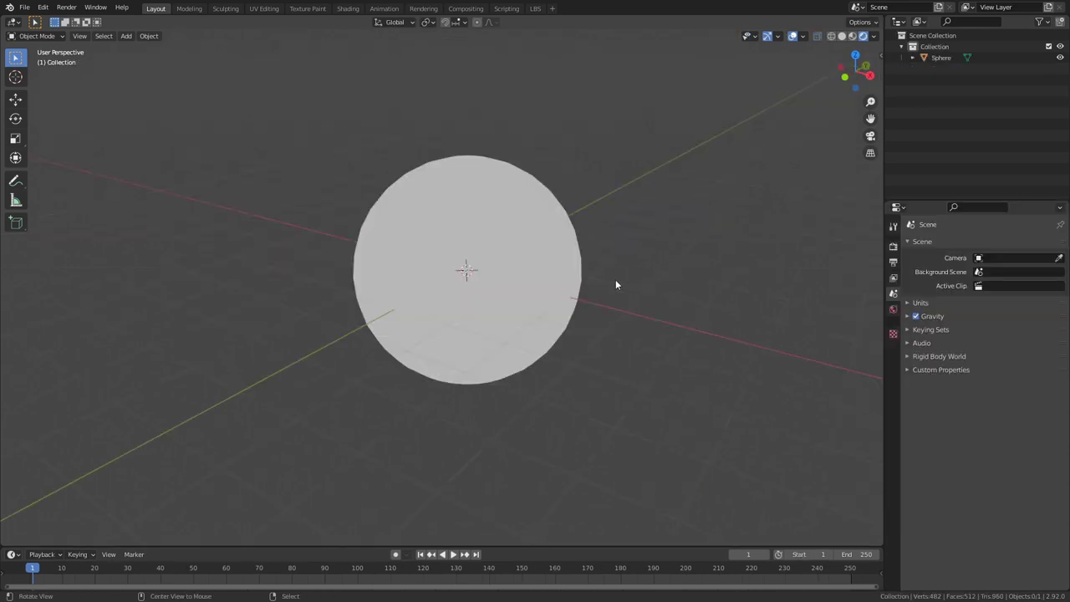
# Step: In the scene with the plain sphere, add a Plain Axes empty and move it along negative Y in front of the sphere
pyautogui.moveTo(615, 285)
pyautogui.mouseDown(button='middle')
pyautogui.moveTo(650, 279)
pyautogui.moveTo(618, 279)
pyautogui.moveTo(626, 287)
pyautogui.mouseUp(button='middle')
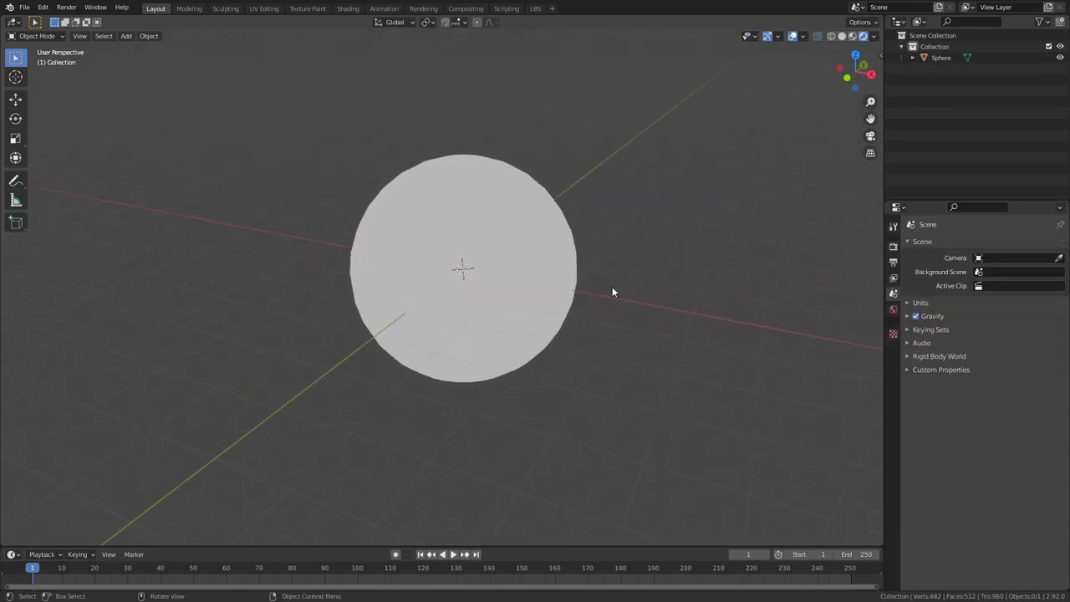
pyautogui.moveTo(614, 291); pyautogui.dragTo(614, 286, button='middle')
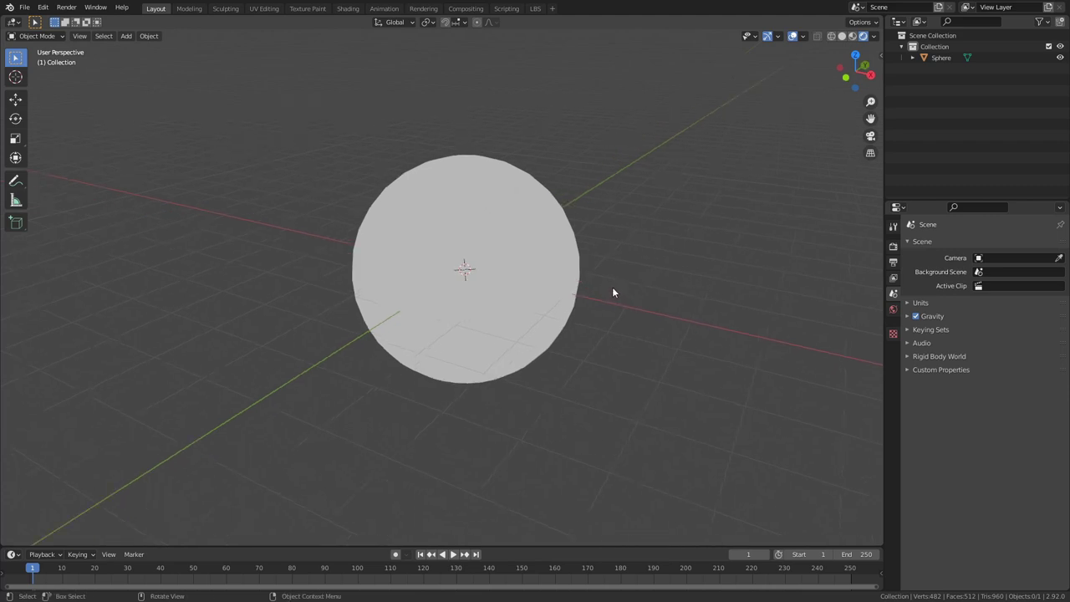
pyautogui.hotkey('shift', 'a')
pyautogui.moveTo(615, 278)
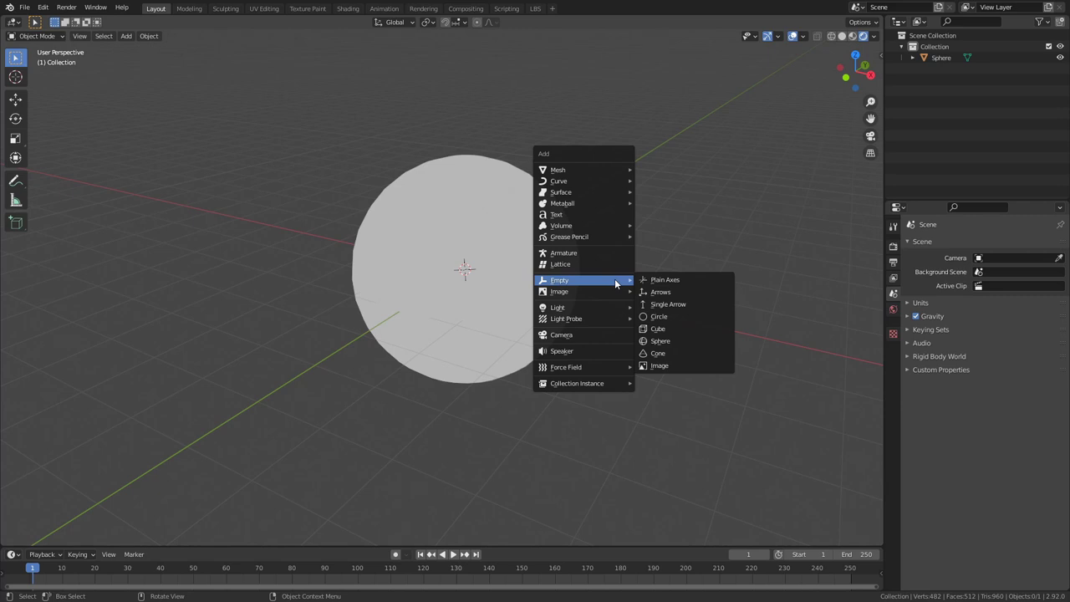
pyautogui.click(664, 280)
pyautogui.press('g')
pyautogui.press('y')
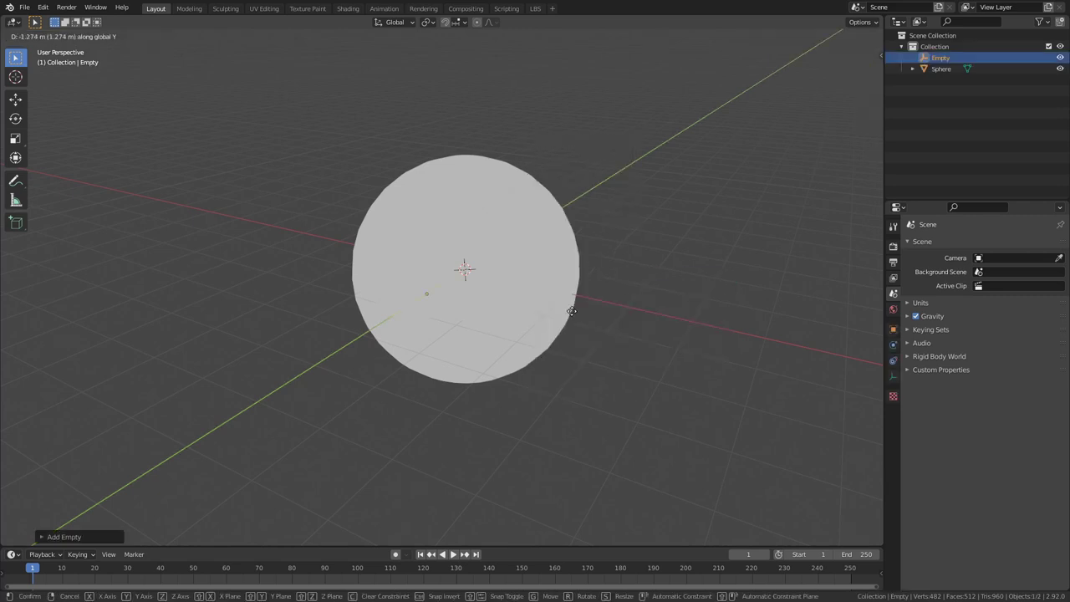
pyautogui.click(456, 392)
# Step: Add a Shrinkwrap constraint to the empty with Sphere as its target
pyautogui.moveTo(457, 391); pyautogui.dragTo(551, 343, button='middle')
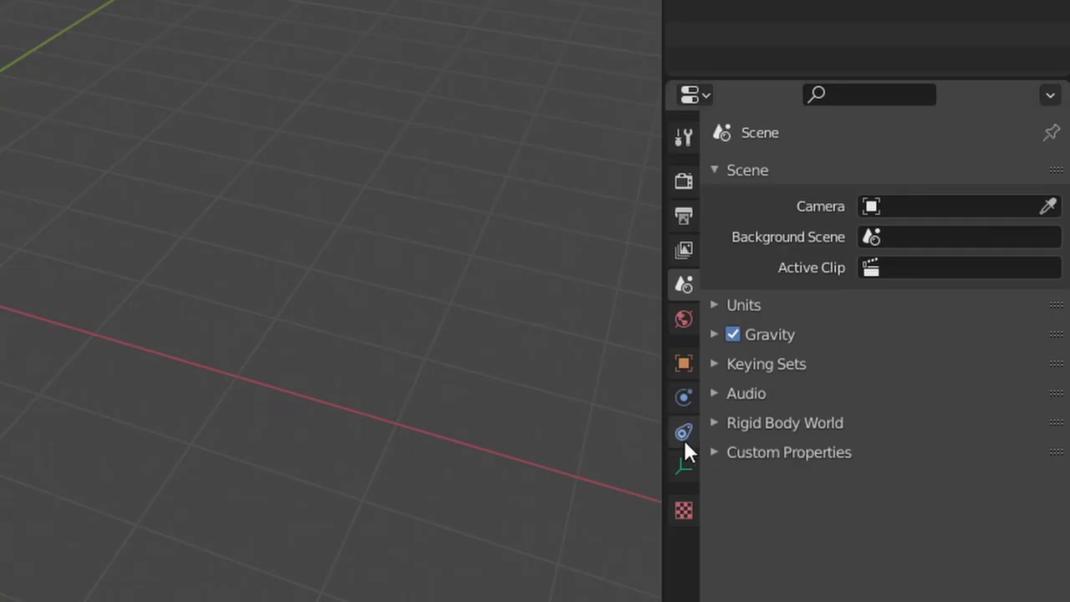
pyautogui.click(893, 360)
pyautogui.click(842, 177)
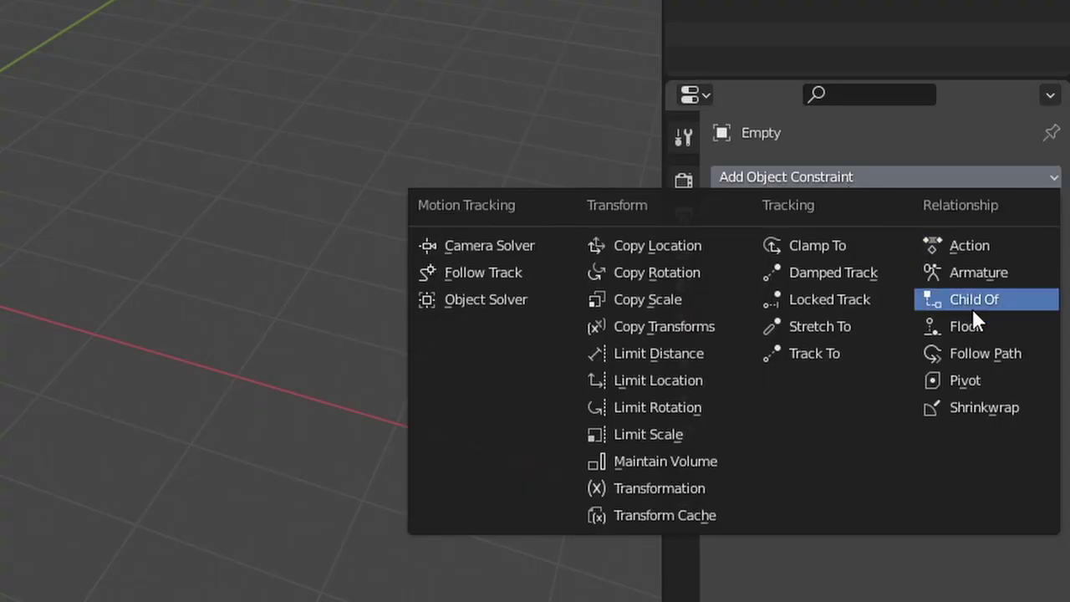
pyautogui.click(978, 407)
pyautogui.click(1018, 255)
pyautogui.click(2, 147)
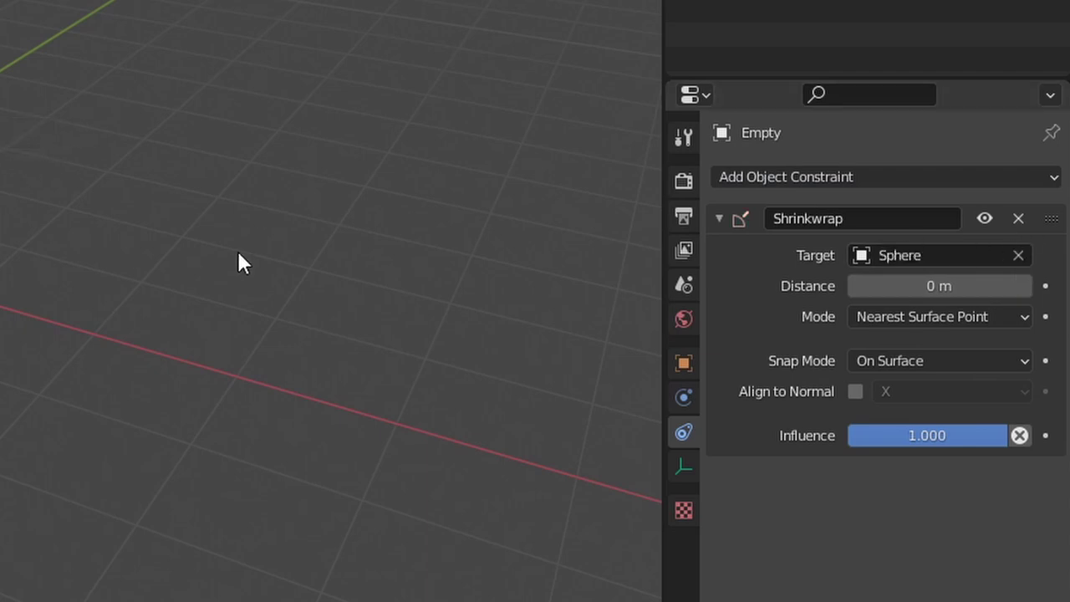
# Step: Set the Shrinkwrap constraint's mode to Project with +Y as the project axis
pyautogui.click(869, 316)
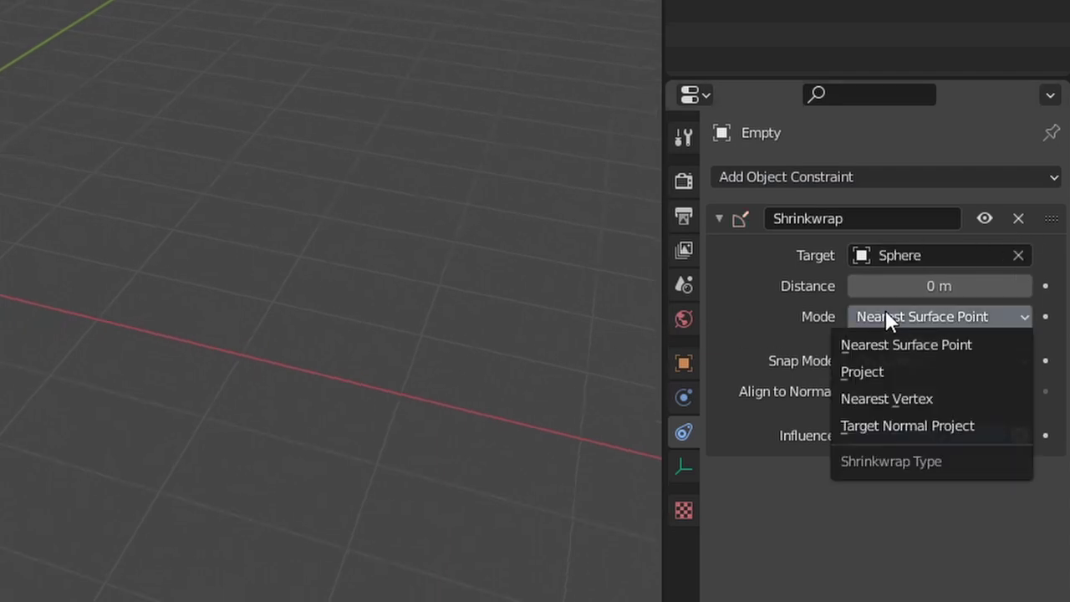
pyautogui.click(872, 370)
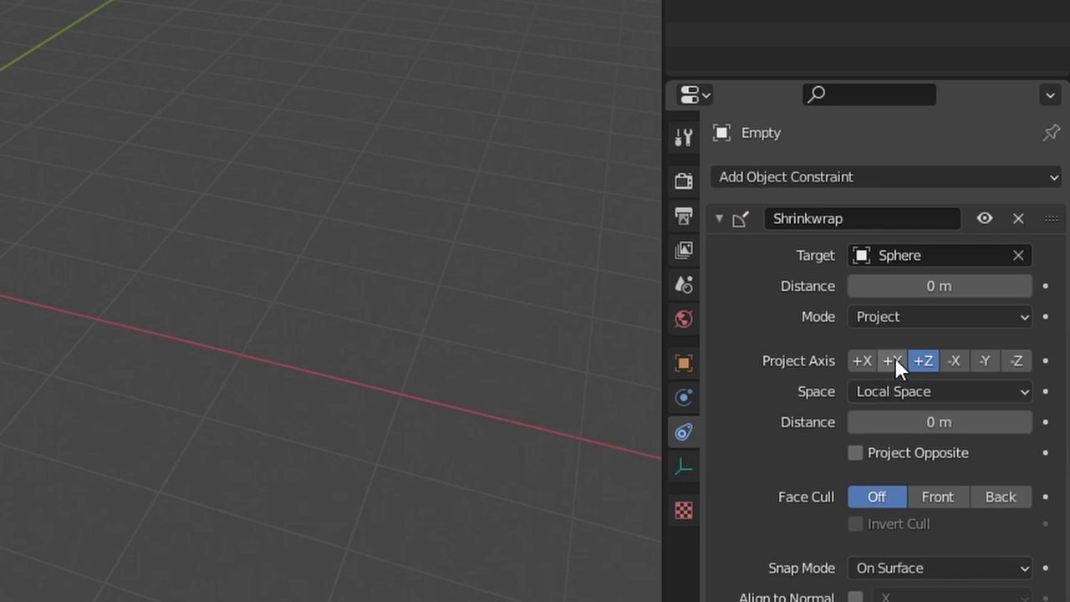
pyautogui.click(892, 361)
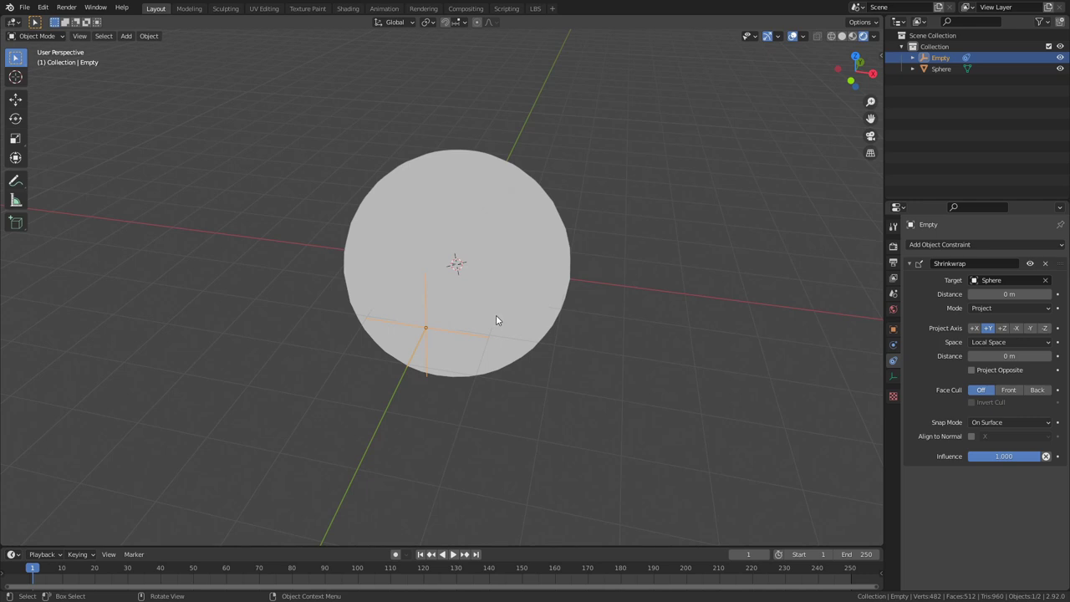
# Step: Move the empty around the front of the sphere to test how it follows the surface
pyautogui.moveTo(498, 314); pyautogui.dragTo(462, 313, button='middle')
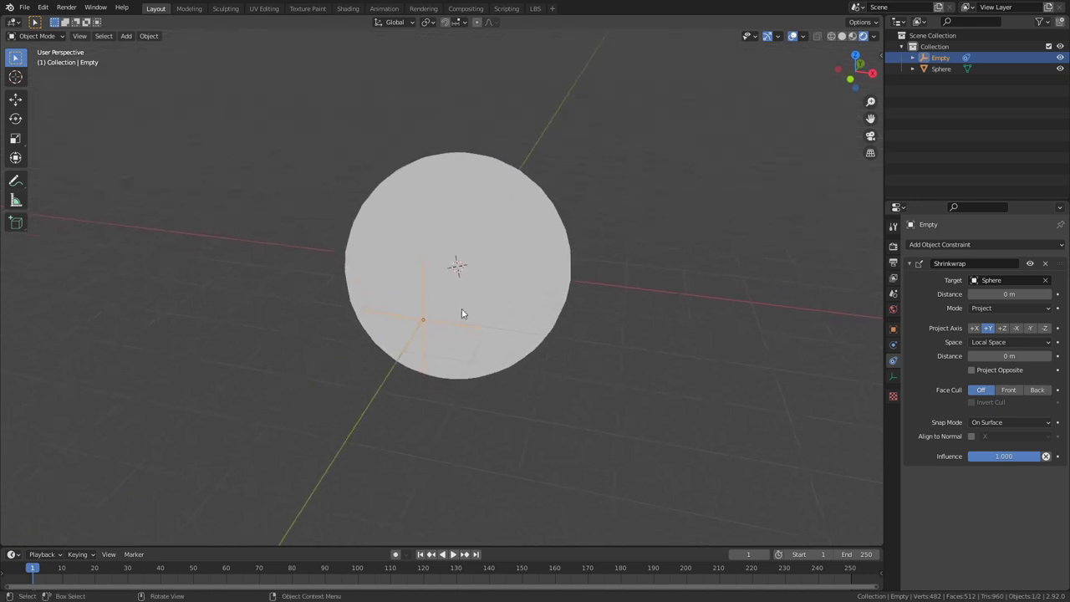
pyautogui.press('g')
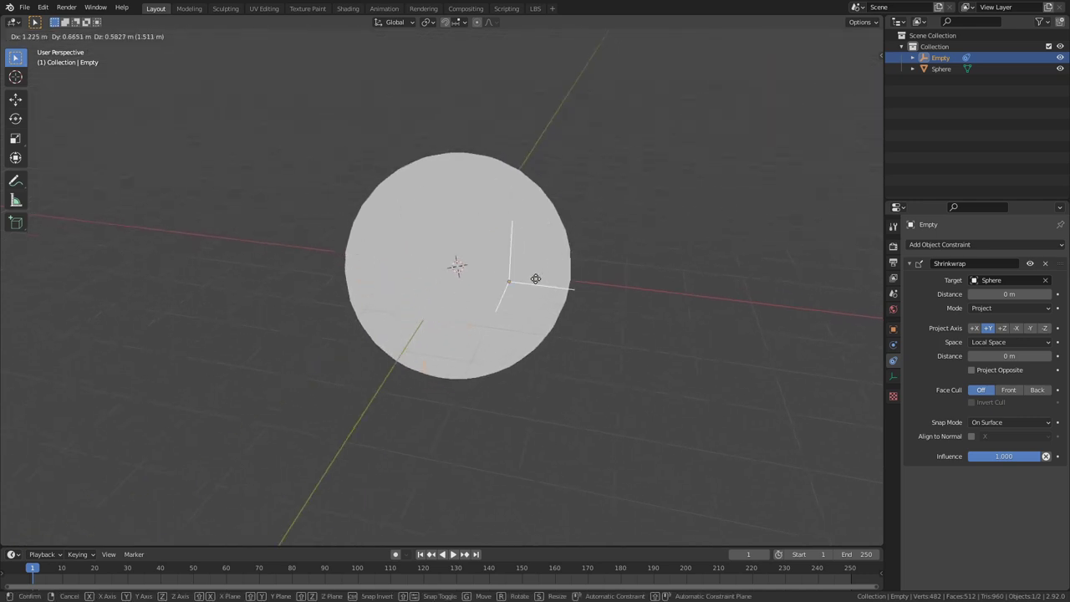
pyautogui.click(506, 285)
pyautogui.moveTo(506, 285); pyautogui.dragTo(437, 352, button='middle')
pyautogui.press('g')
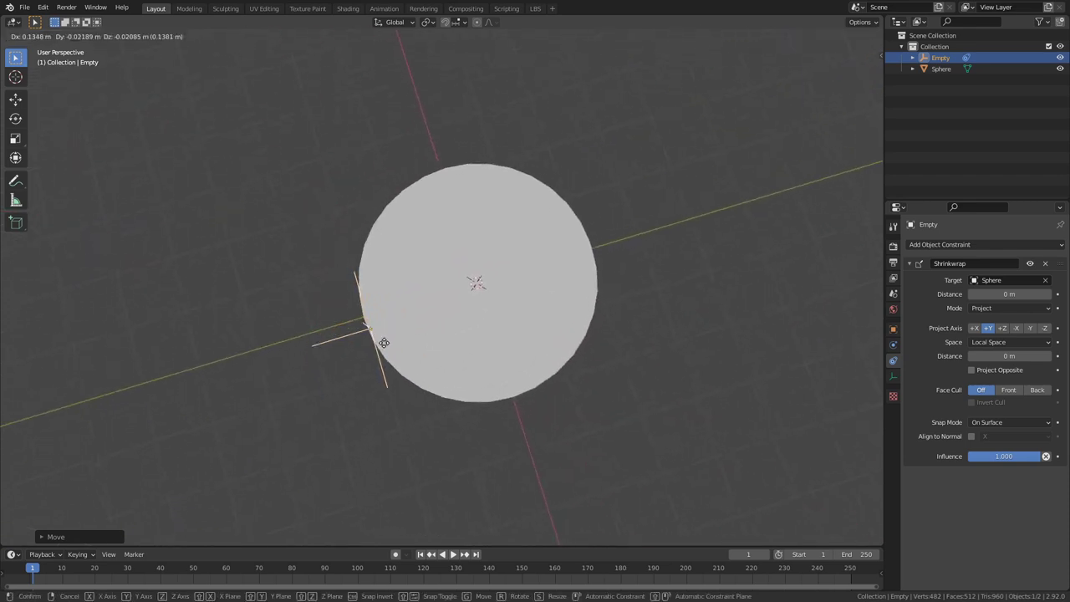
pyautogui.click(442, 320)
pyautogui.moveTo(461, 335); pyautogui.dragTo(529, 283, button='middle')
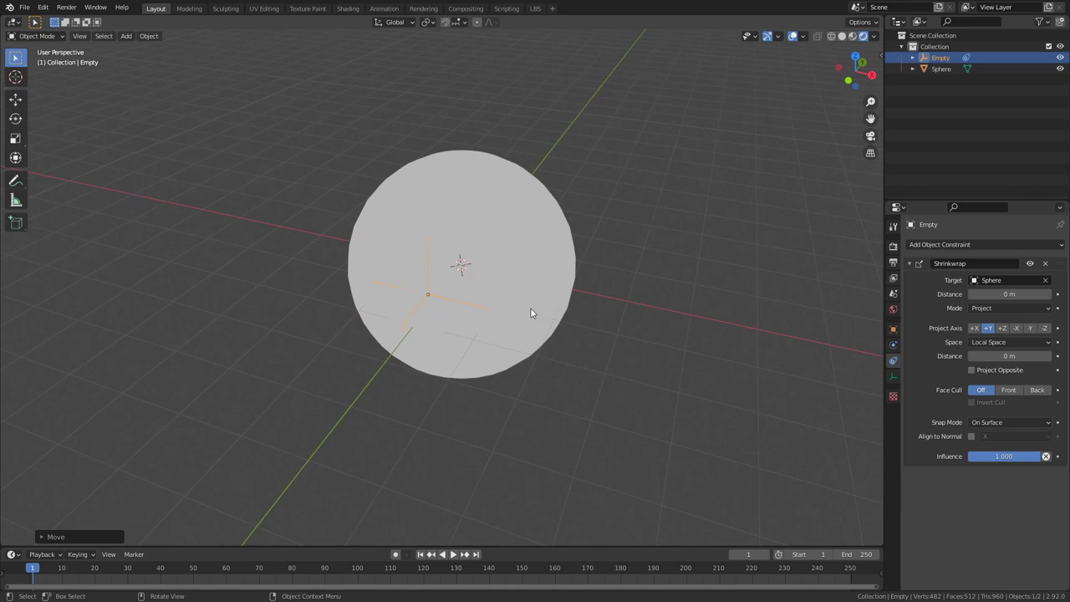
pyautogui.moveTo(524, 316); pyautogui.dragTo(524, 304, button='middle')
# Step: Enlarge the timeline area below the viewport and turn it into a Shader Editor
pyautogui.moveTo(620, 544); pyautogui.dragTo(607, 302)
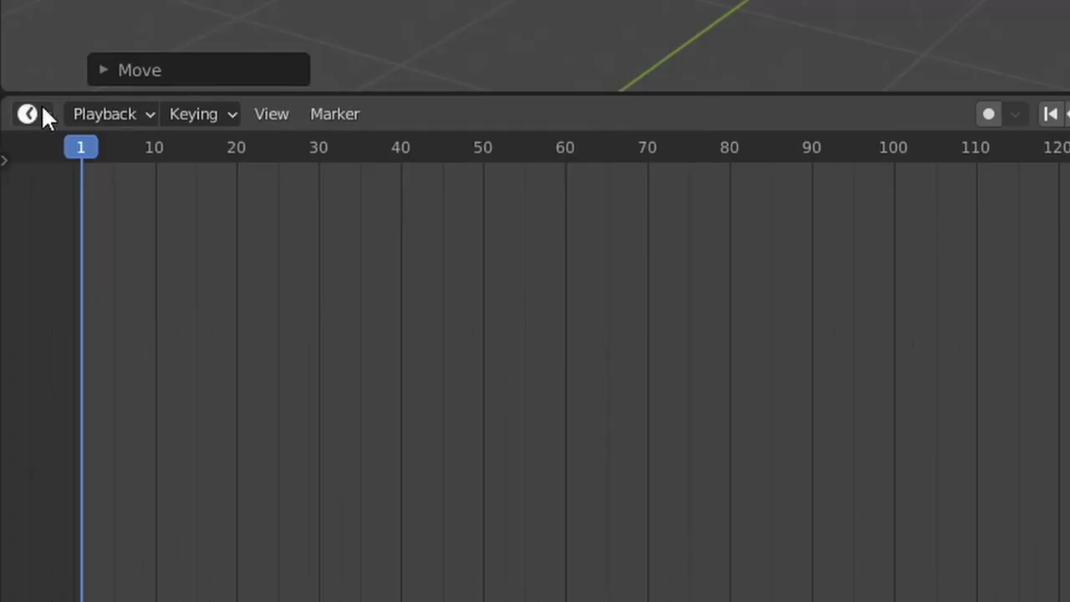
pyautogui.click(40, 112)
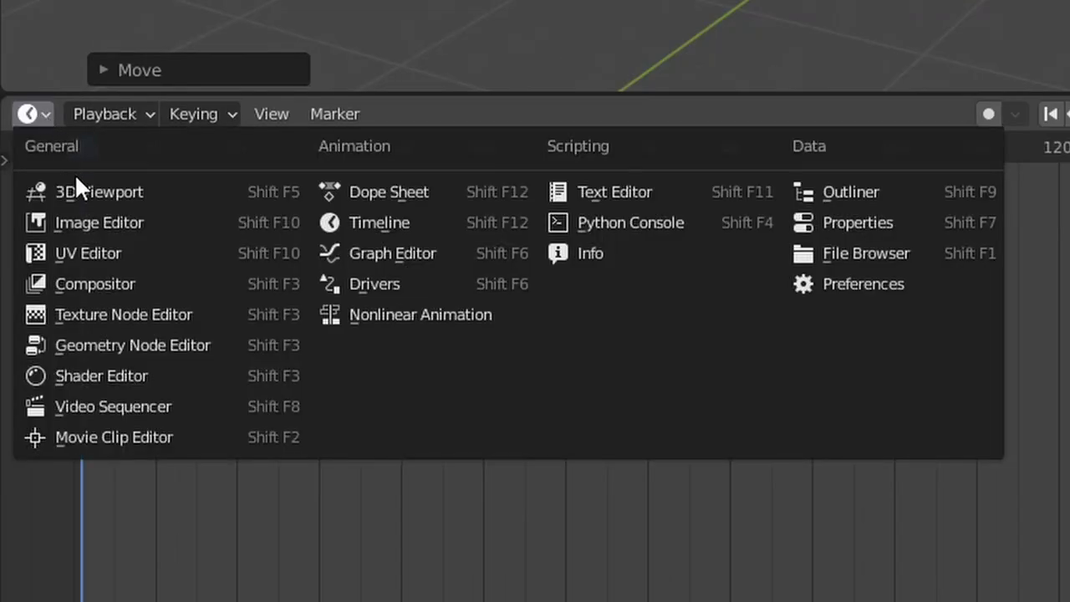
pyautogui.click(159, 375)
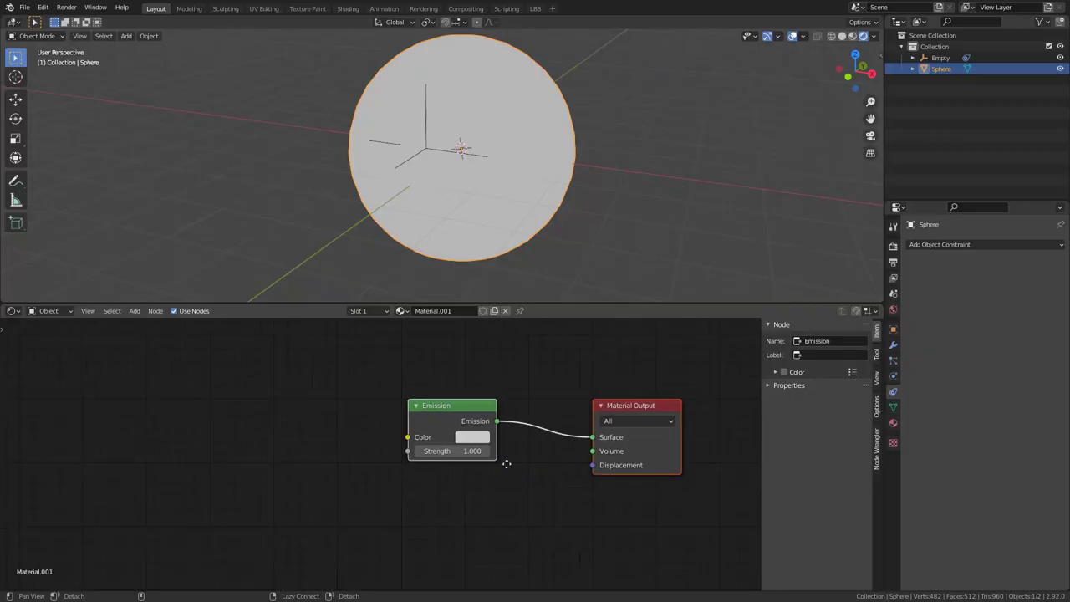
# Step: Add a Gradient Texture node before the sphere material's Emission node and set its type to Spherical
pyautogui.hotkey('shift', 'a')
pyautogui.click(187, 383)
pyautogui.write('grad')
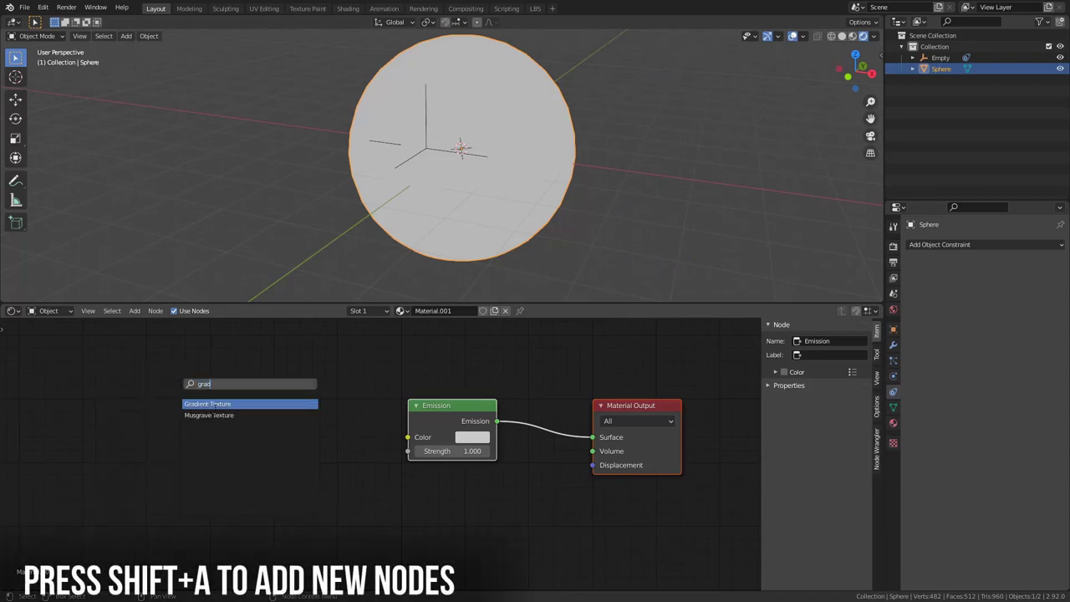
pyautogui.press('Return')
pyautogui.click(310, 441)
pyautogui.click(284, 459)
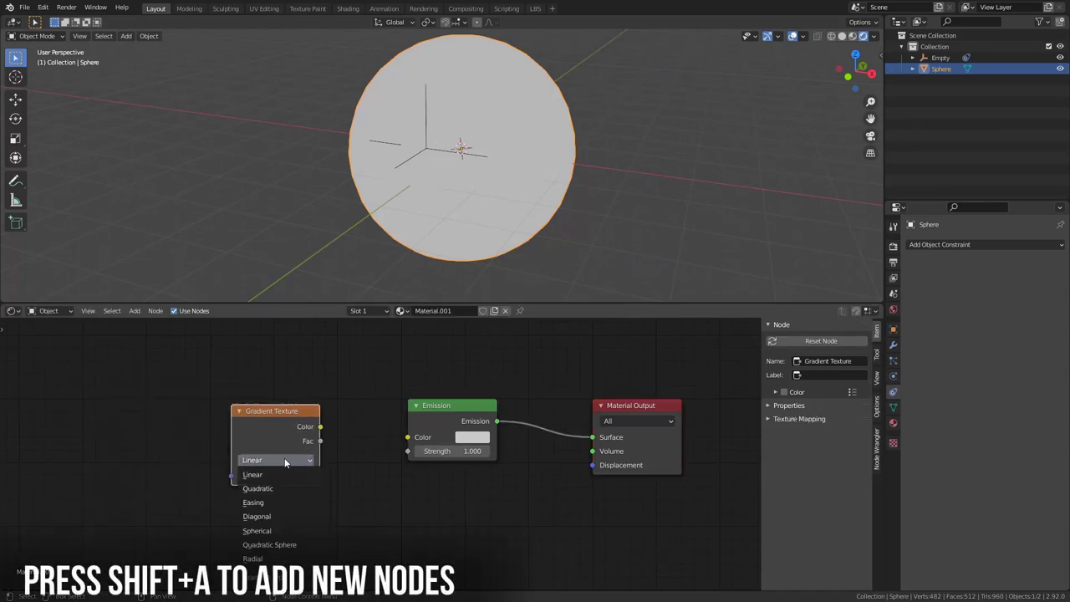
pyautogui.click(287, 530)
pyautogui.moveTo(236, 502); pyautogui.dragTo(316, 496, button='middle')
pyautogui.click(250, 452)
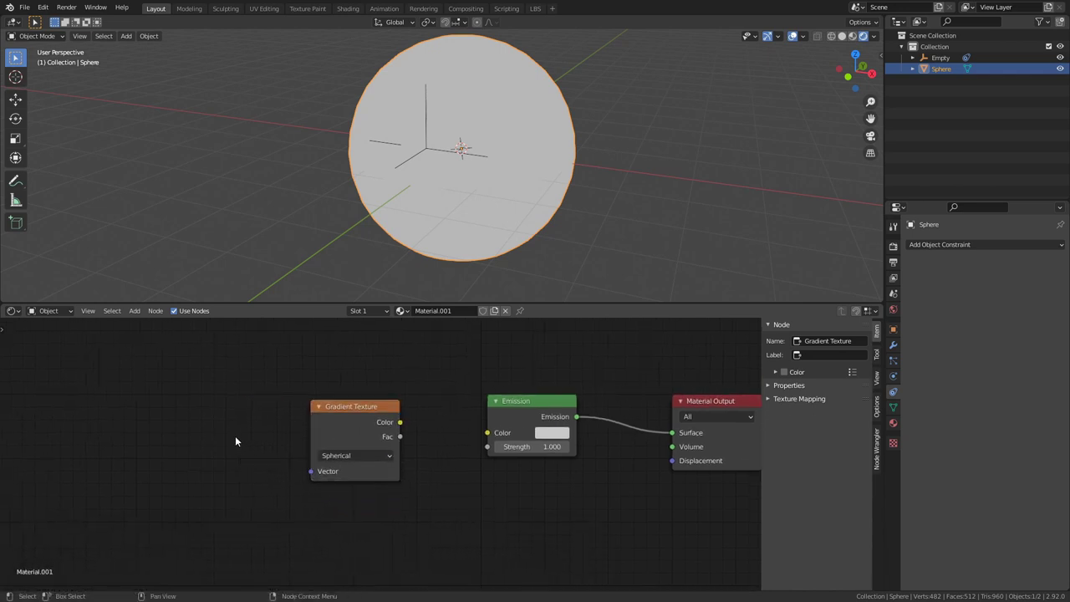
# Step: Add a Mapping node and a Texture Coordinate node by hand ahead of the Gradient Texture
pyautogui.hotkey('shift', 'a')
pyautogui.click(187, 394)
pyautogui.write('ma')
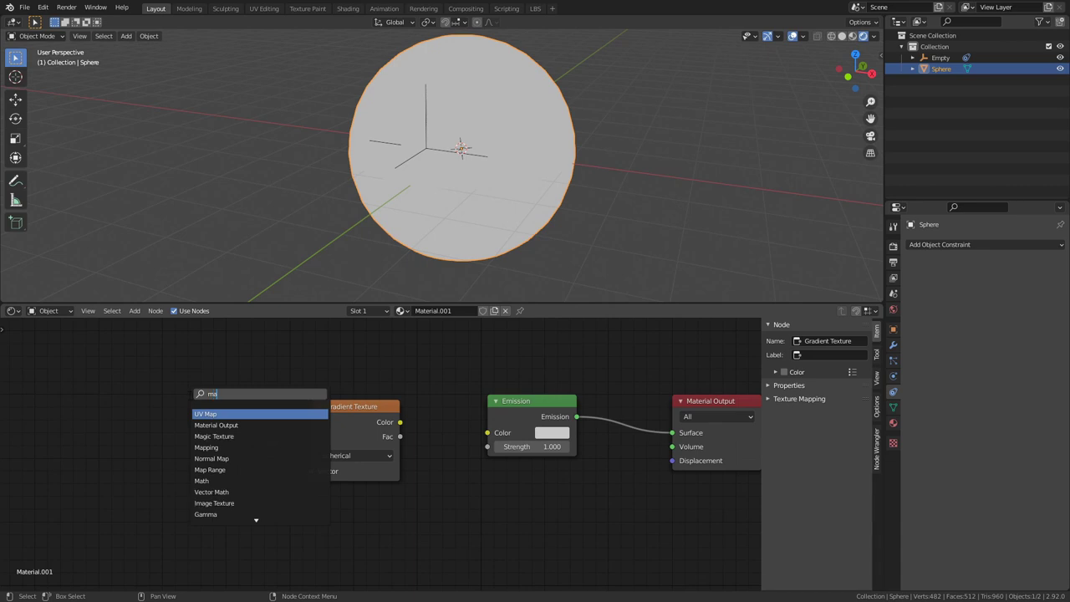
pyautogui.write('p')
pyautogui.click(215, 425)
pyautogui.click(200, 406)
pyautogui.hotkey('shift', 'a')
pyautogui.click(131, 390)
pyautogui.write('tex')
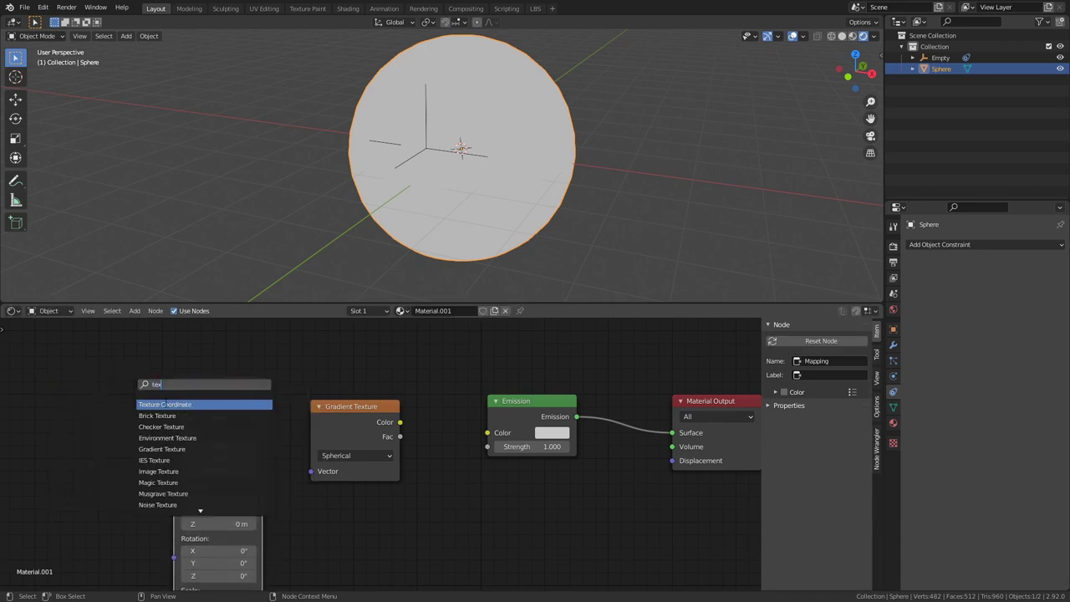
pyautogui.click(165, 404)
pyautogui.click(84, 401)
pyautogui.moveTo(226, 384); pyautogui.dragTo(277, 370, button='middle')
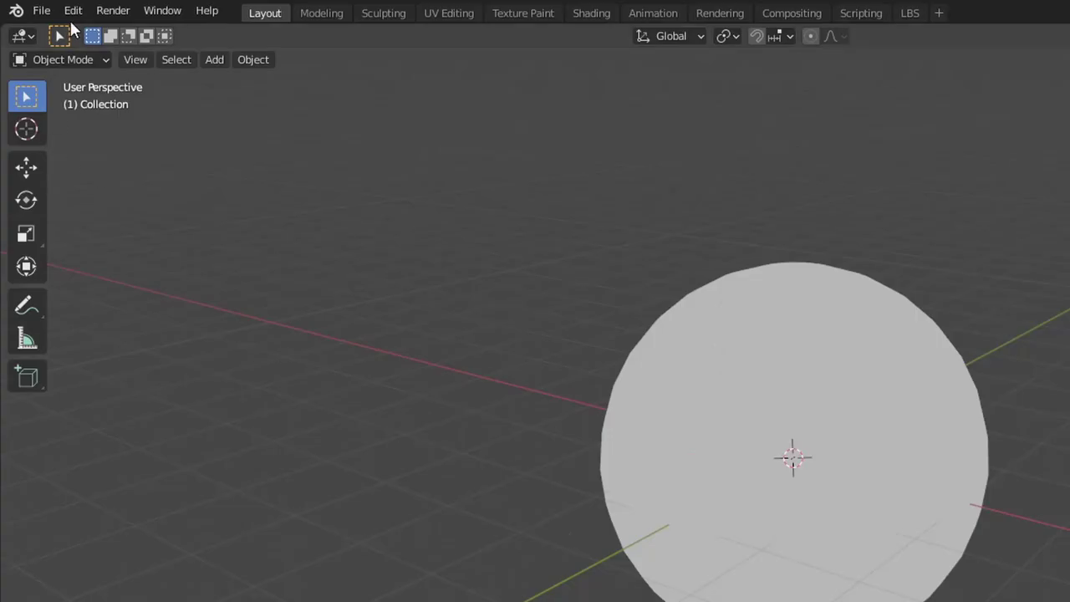
# Step: Search the add-ons in Blender Preferences for Node Wrangler
pyautogui.click(73, 11)
pyautogui.click(153, 280)
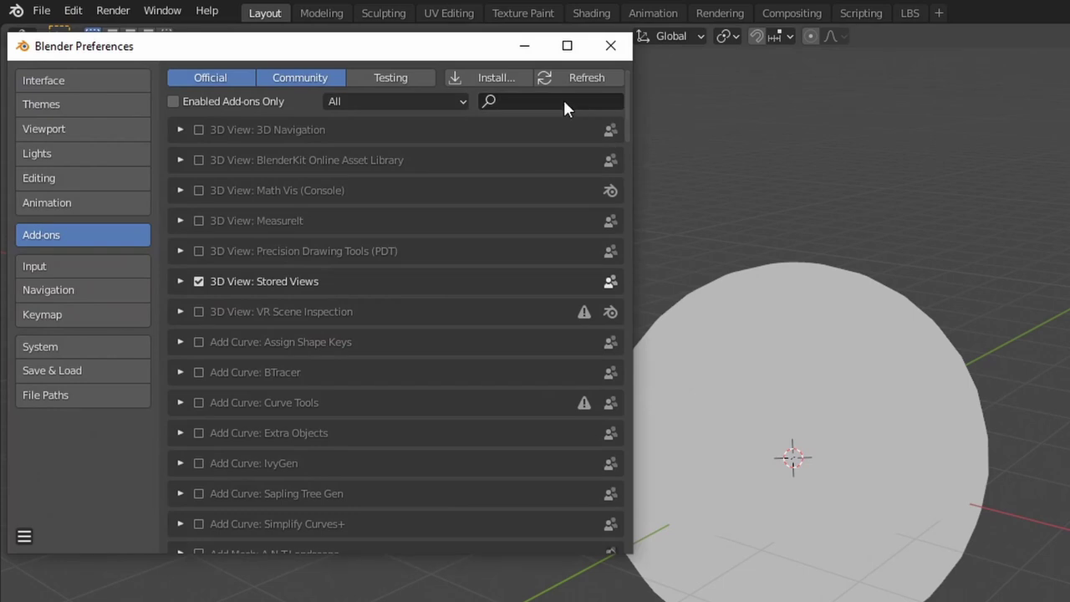
pyautogui.click(564, 104)
pyautogui.write('node wrangler')
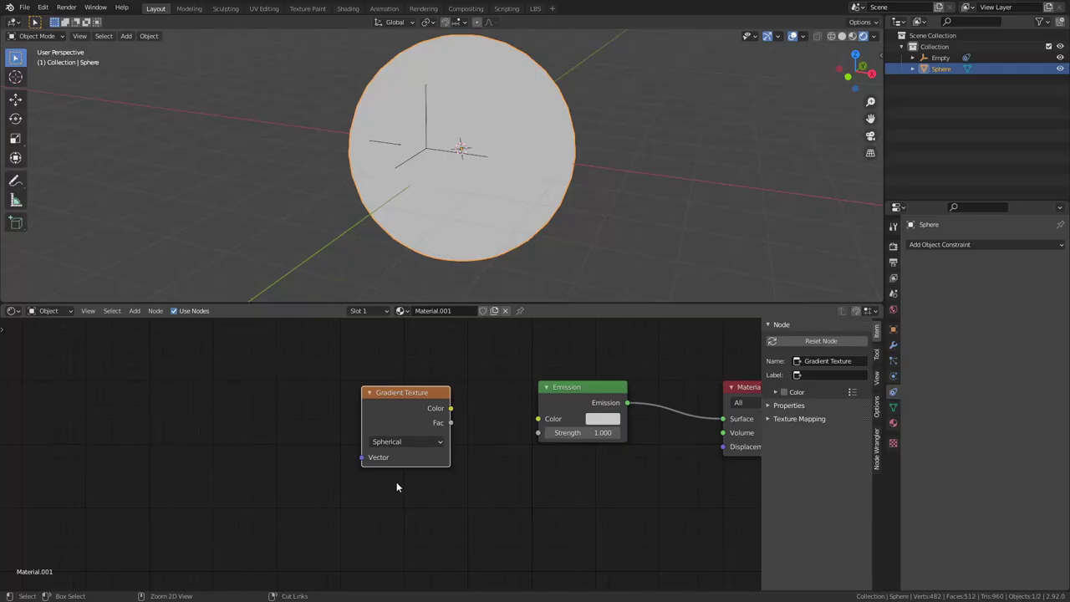
# Step: Attach linked Mapping and Texture Coordinate nodes to the Gradient Texture with Node Wrangler, and feed the Object coordinate into the Mapping vector
pyautogui.hotkey('ctrl', 't')
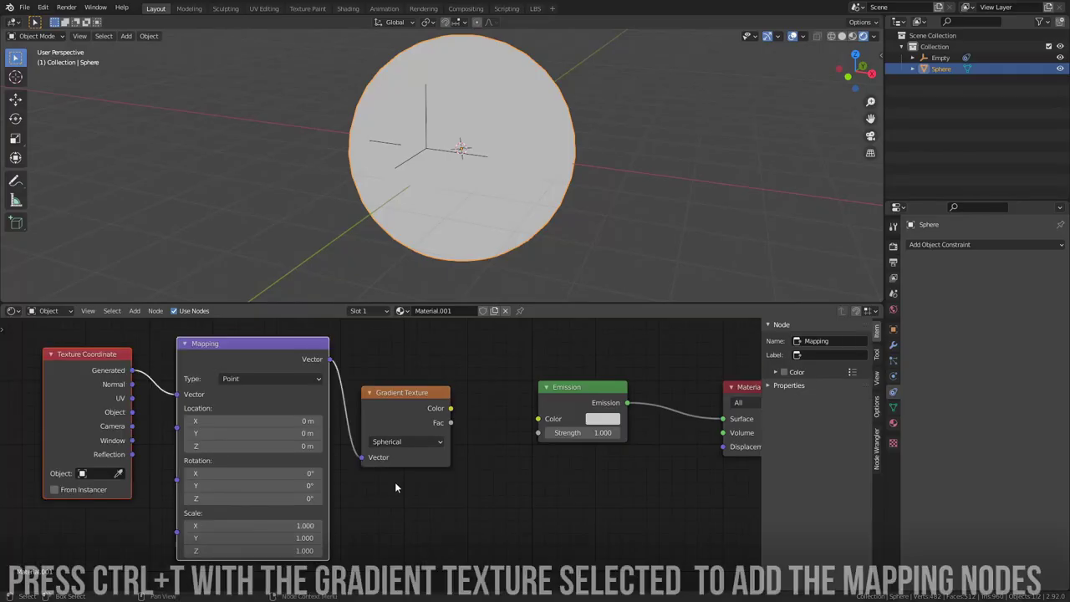
pyautogui.moveTo(321, 483); pyautogui.dragTo(383, 482, button='middle')
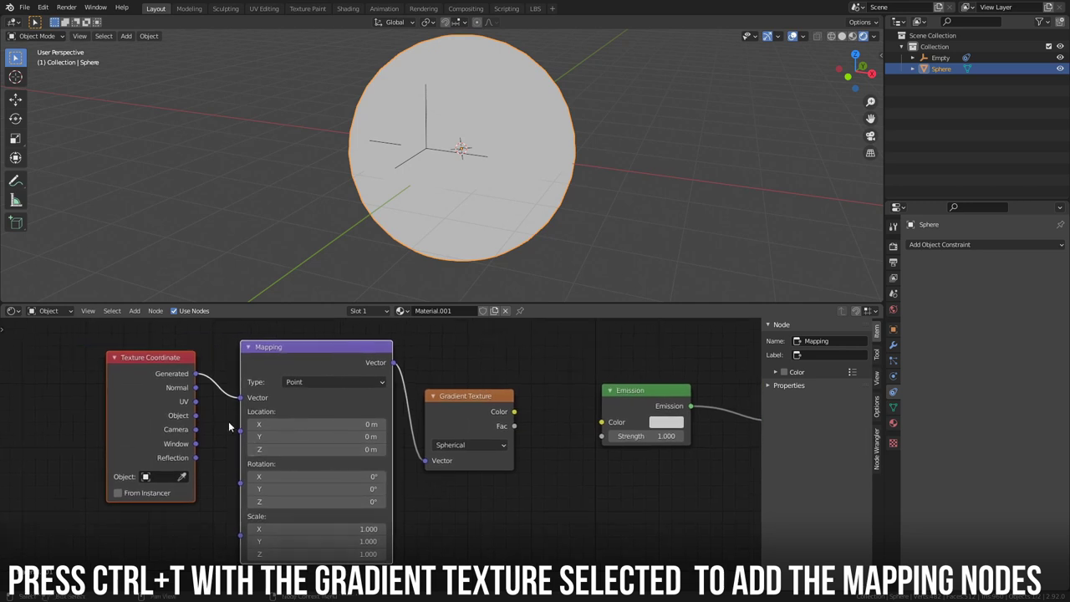
pyautogui.moveTo(199, 420)
pyautogui.mouseDown()
pyautogui.moveTo(213, 419)
pyautogui.moveTo(211, 408)
pyautogui.mouseUp()
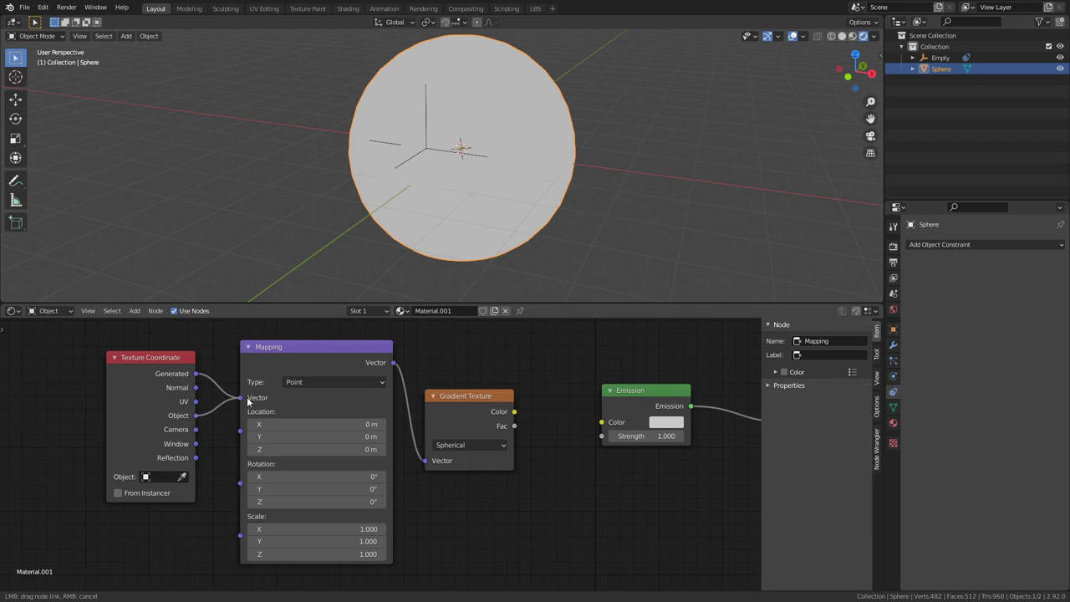
# Step: Pick the Empty as the Texture Coordinate node's object and nudge the Gradient Texture node slightly upward
pyautogui.moveTo(247, 406); pyautogui.dragTo(338, 370, button='middle')
pyautogui.keyDown('ctrl'); pyautogui.moveTo(338, 370); pyautogui.dragTo(335, 413, button='middle'); pyautogui.keyUp('ctrl')
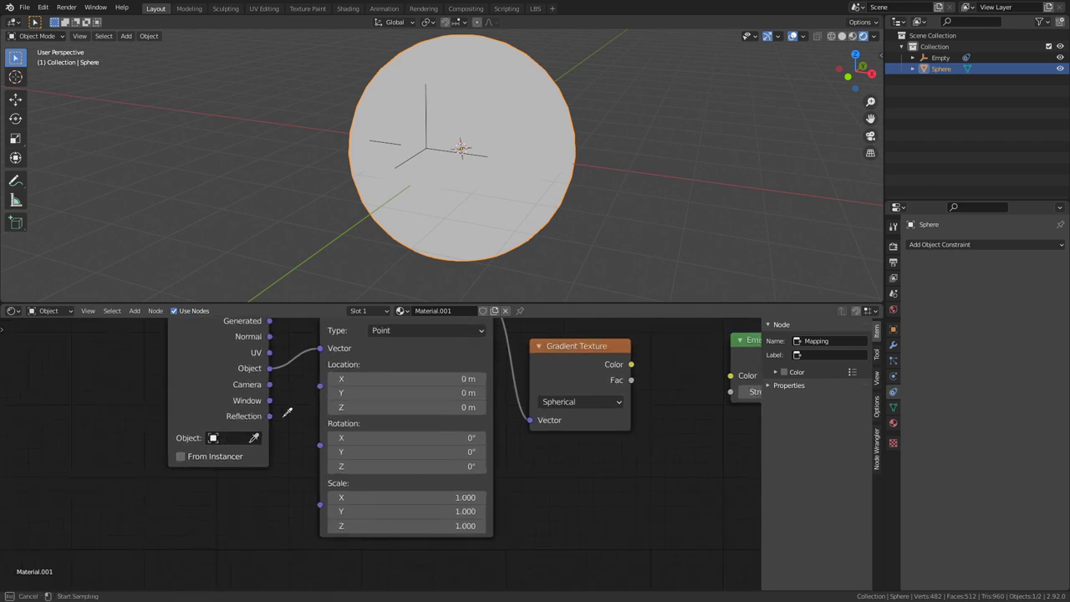
pyautogui.click(429, 121)
pyautogui.keyDown('ctrl'); pyautogui.moveTo(508, 432); pyautogui.dragTo(447, 469, button='middle'); pyautogui.keyUp('ctrl')
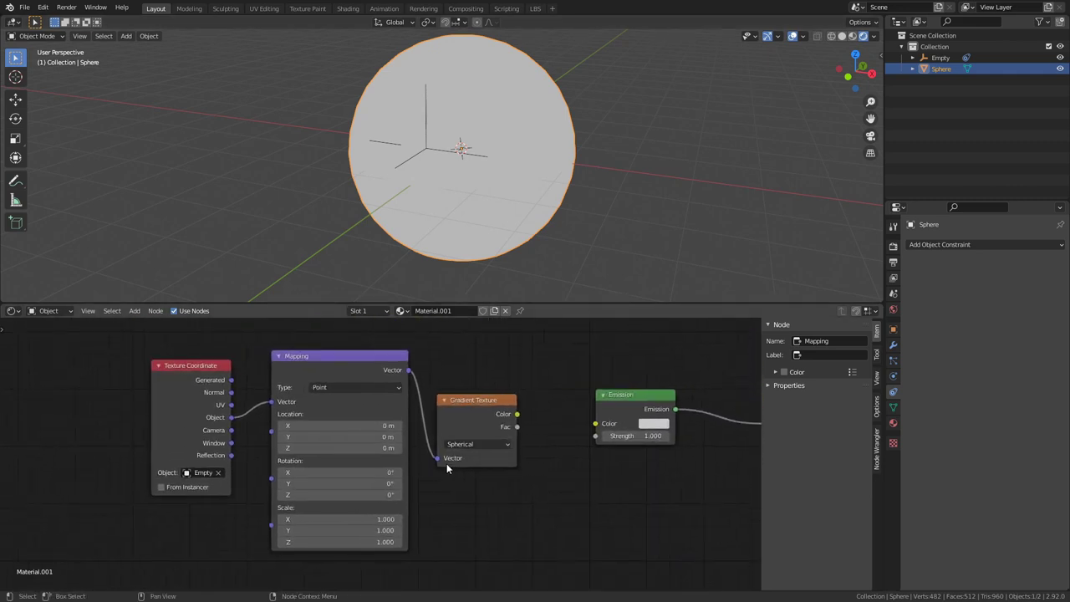
pyautogui.moveTo(470, 422); pyautogui.dragTo(474, 411)
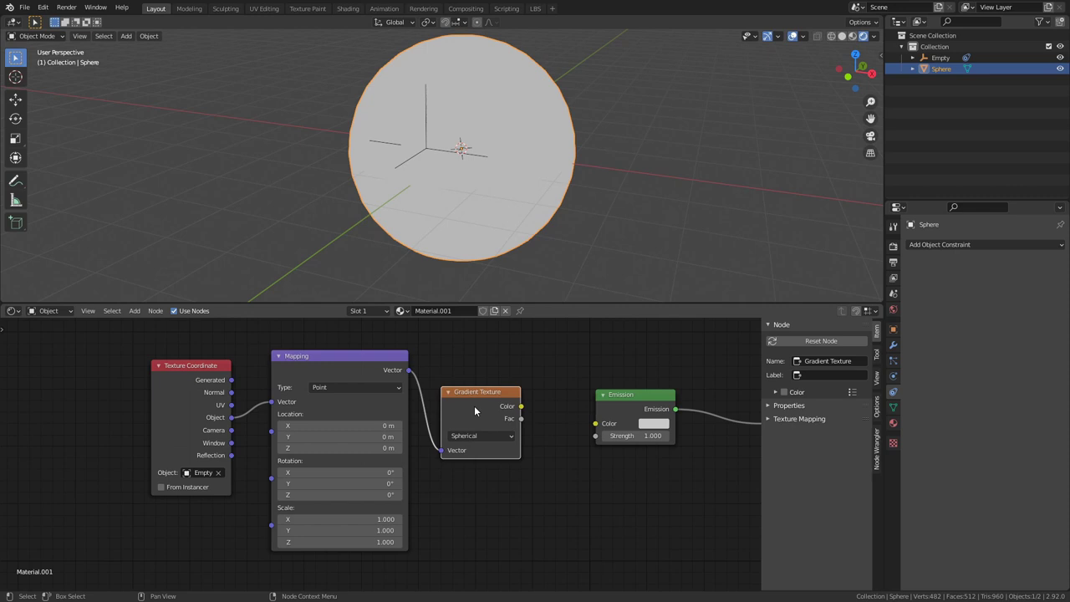
pyautogui.click(204, 370)
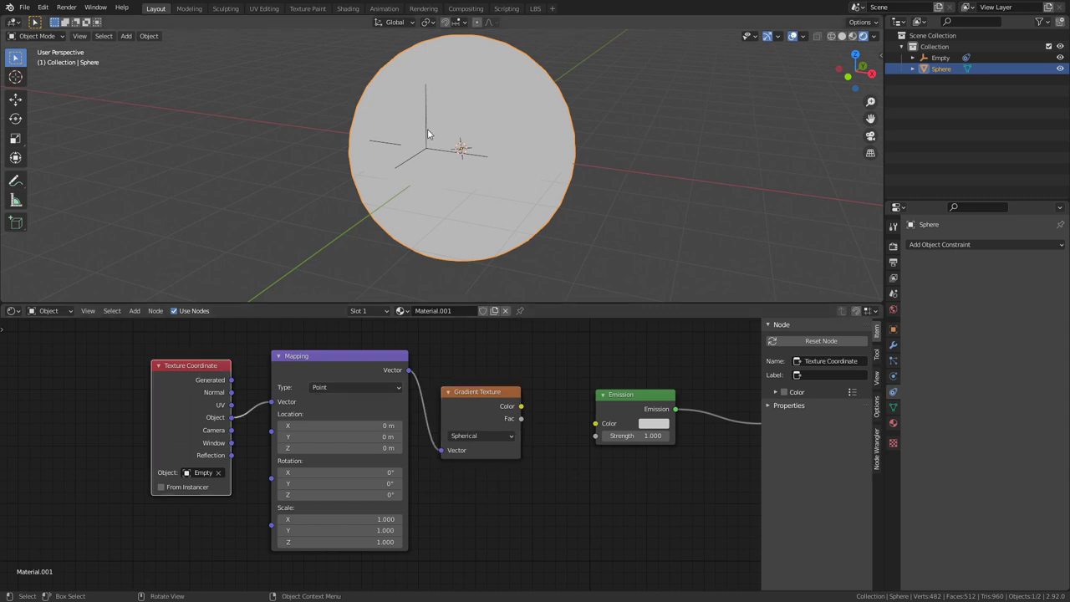
pyautogui.moveTo(426, 125); pyautogui.dragTo(469, 163, button='middle')
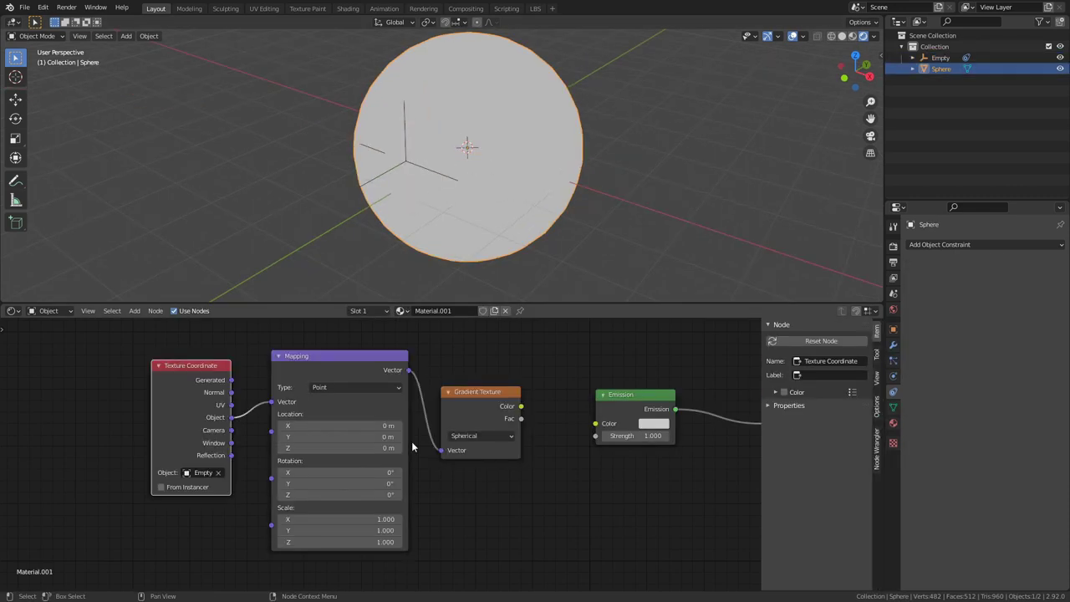
# Step: Make room between the Gradient Texture and Emission nodes and place a MixRGB node there
pyautogui.moveTo(477, 396); pyautogui.dragTo(481, 396)
pyautogui.moveTo(610, 400); pyautogui.dragTo(459, 399, button='middle')
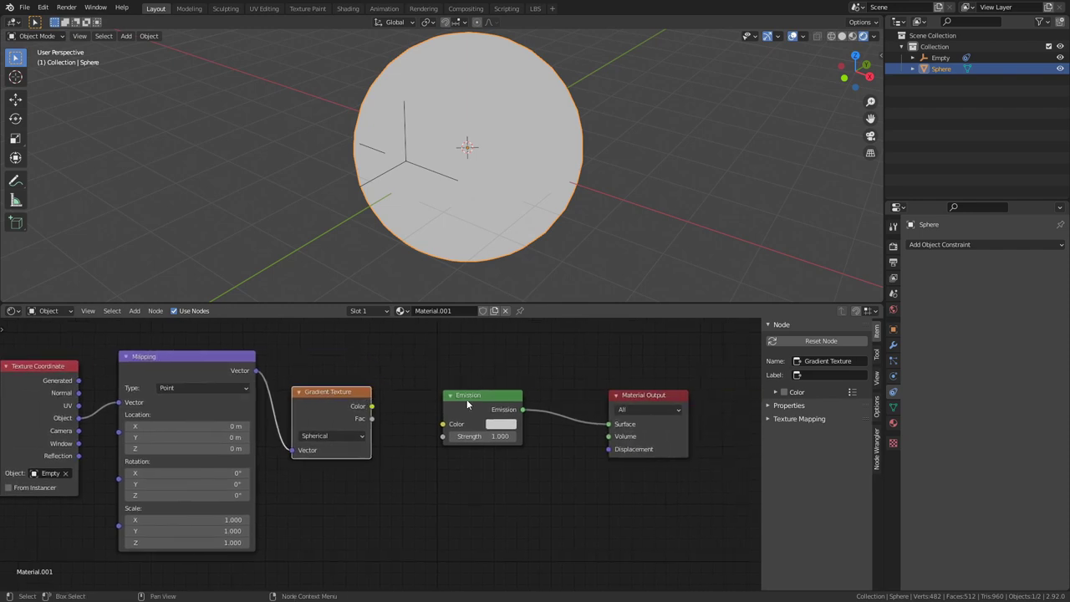
pyautogui.moveTo(459, 399); pyautogui.dragTo(478, 400)
pyautogui.moveTo(452, 385); pyautogui.dragTo(493, 386, button='middle')
pyautogui.hotkey('shift', 'a')
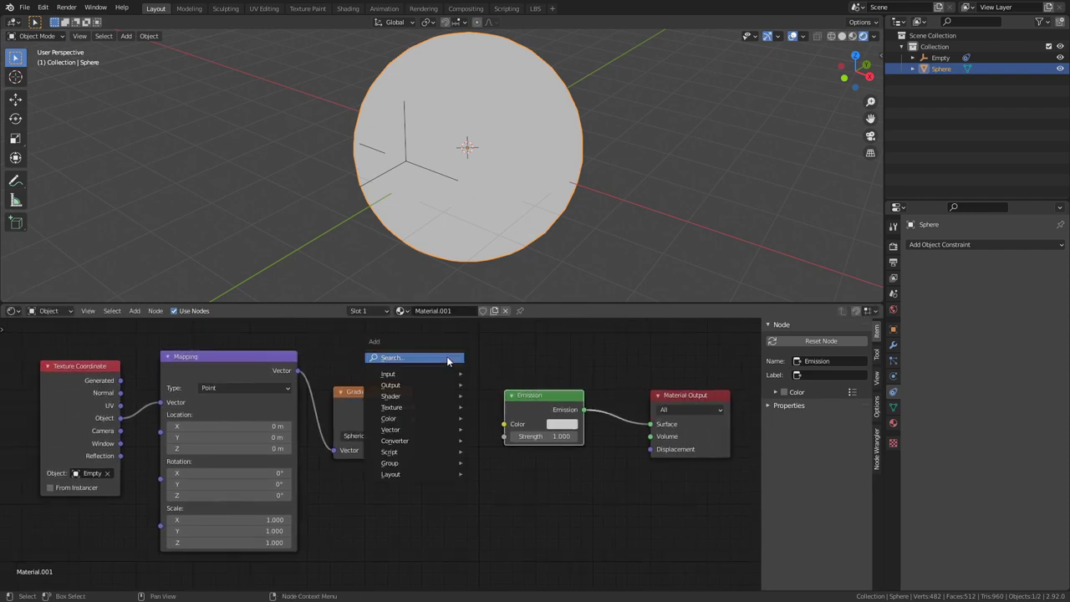
pyautogui.click(446, 359)
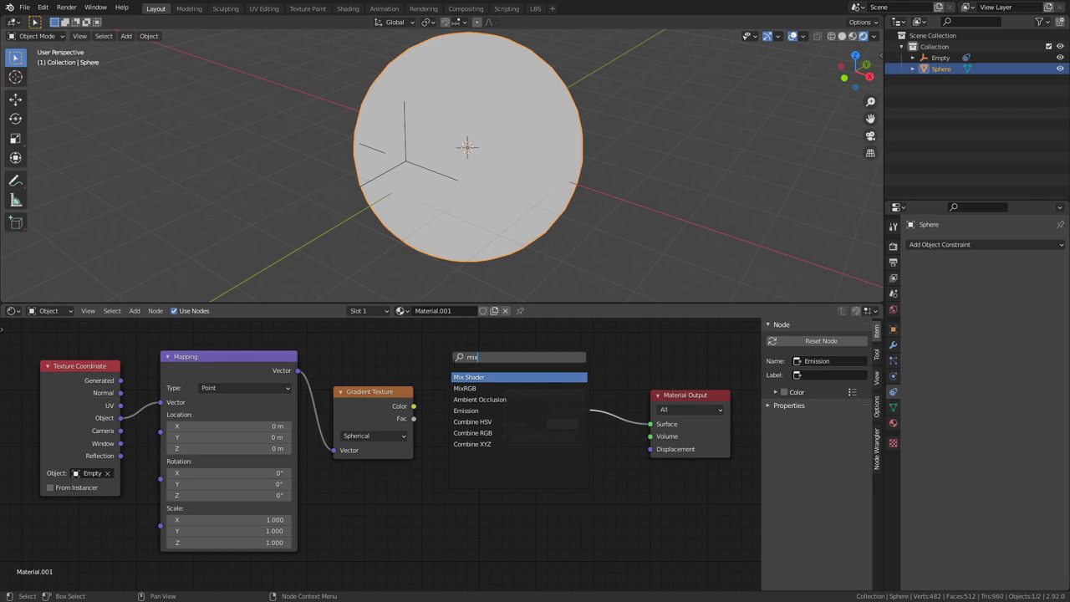
pyautogui.write('mix')
pyautogui.click(465, 388)
pyautogui.click(476, 401)
pyautogui.moveTo(522, 406); pyautogui.dragTo(557, 405)
pyautogui.moveTo(445, 399); pyautogui.dragTo(455, 397)
pyautogui.scroll(1, 430, 410)
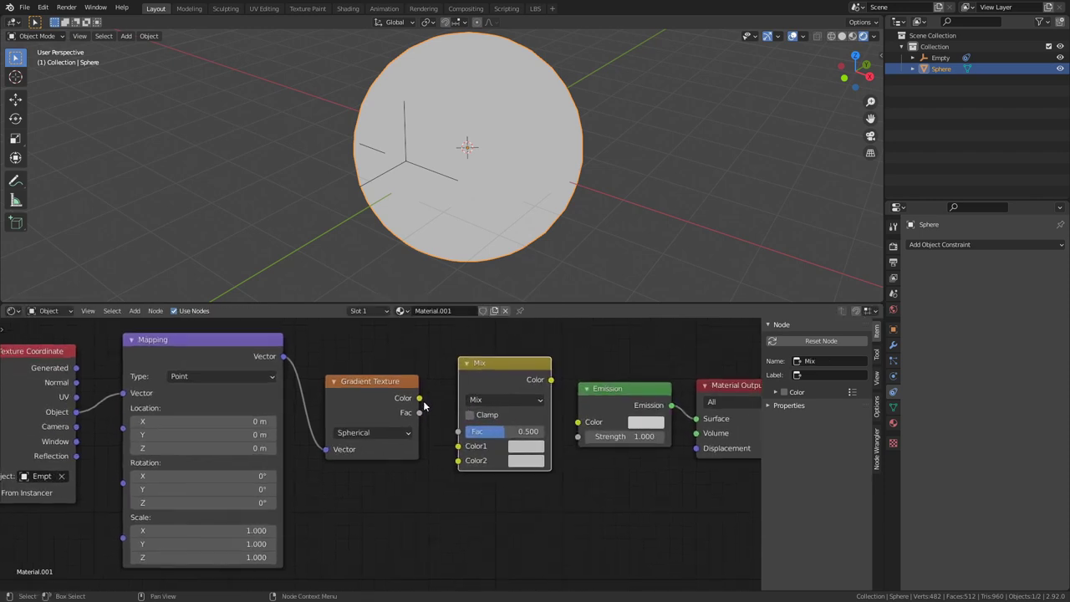
# Step: Link the gradient's Color to the Mix factor, make Color2 black, and link the Mix output to the Emission color
pyautogui.moveTo(446, 426); pyautogui.dragTo(456, 432)
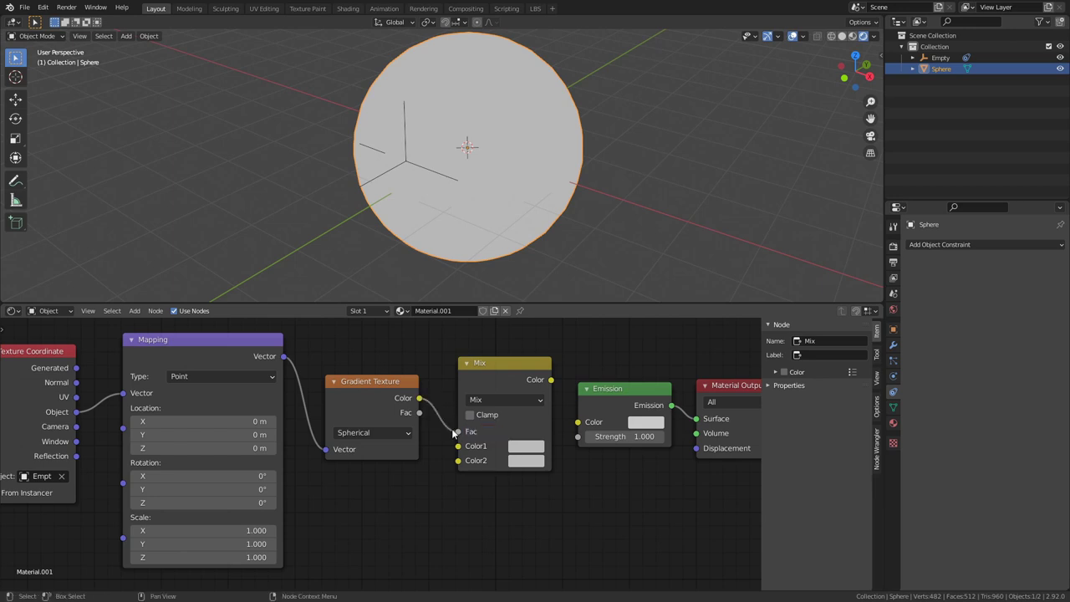
pyautogui.click(522, 461)
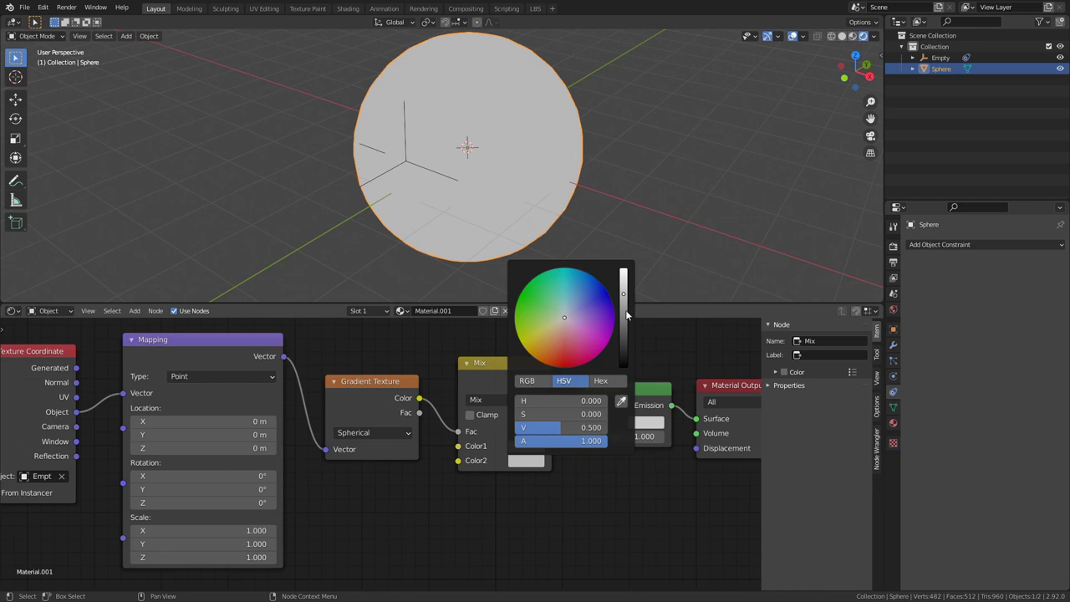
pyautogui.moveTo(627, 315); pyautogui.dragTo(621, 398)
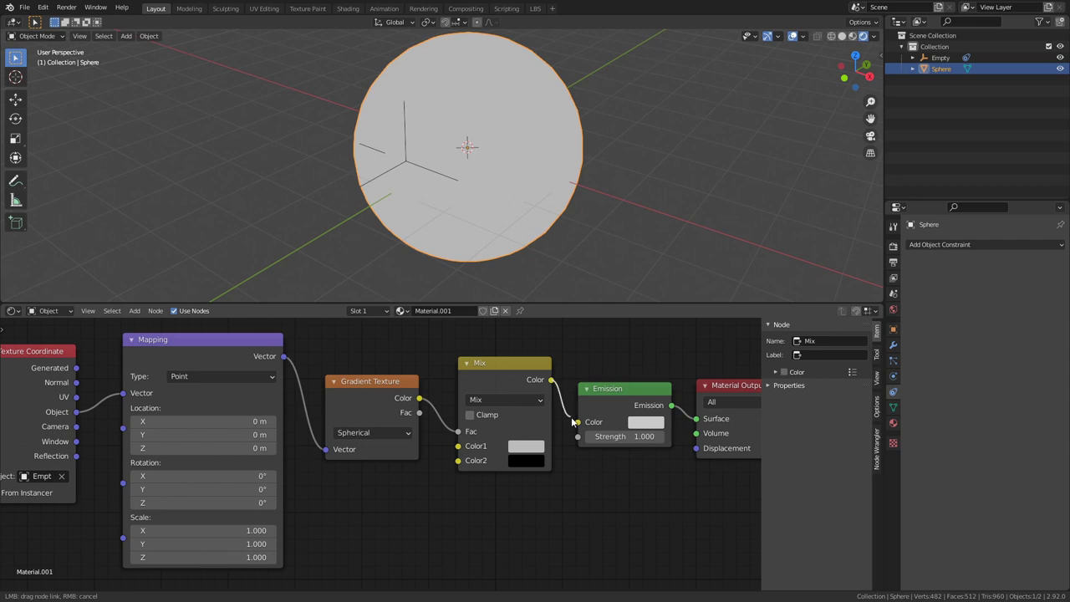
pyautogui.moveTo(573, 422); pyautogui.dragTo(578, 427)
# Step: Move the empty across the front of the sphere to test how the dark gradient follows it
pyautogui.moveTo(456, 264); pyautogui.dragTo(429, 156, button='middle')
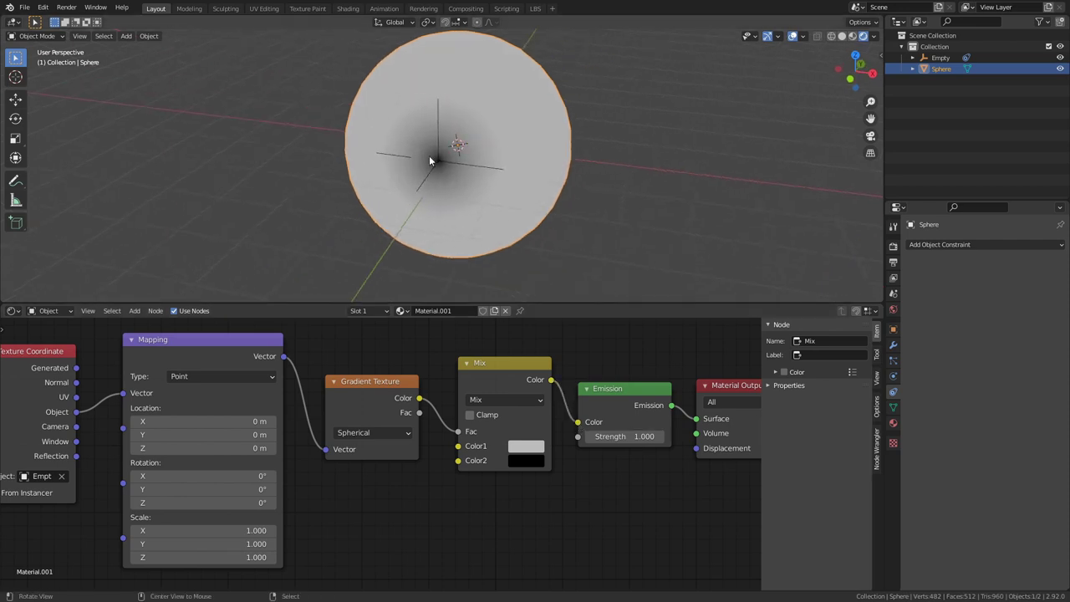
pyautogui.click(440, 134)
pyautogui.press('g')
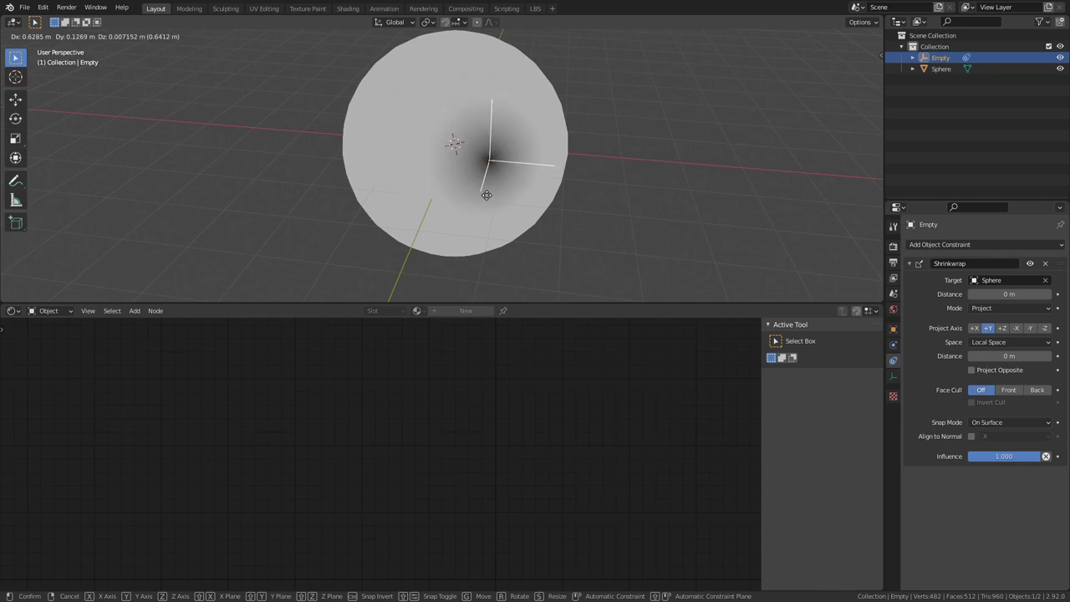
pyautogui.click(459, 194)
# Step: Insert a ColorRamp node between the Gradient Texture and Mix nodes of the sphere's material
pyautogui.click(462, 201)
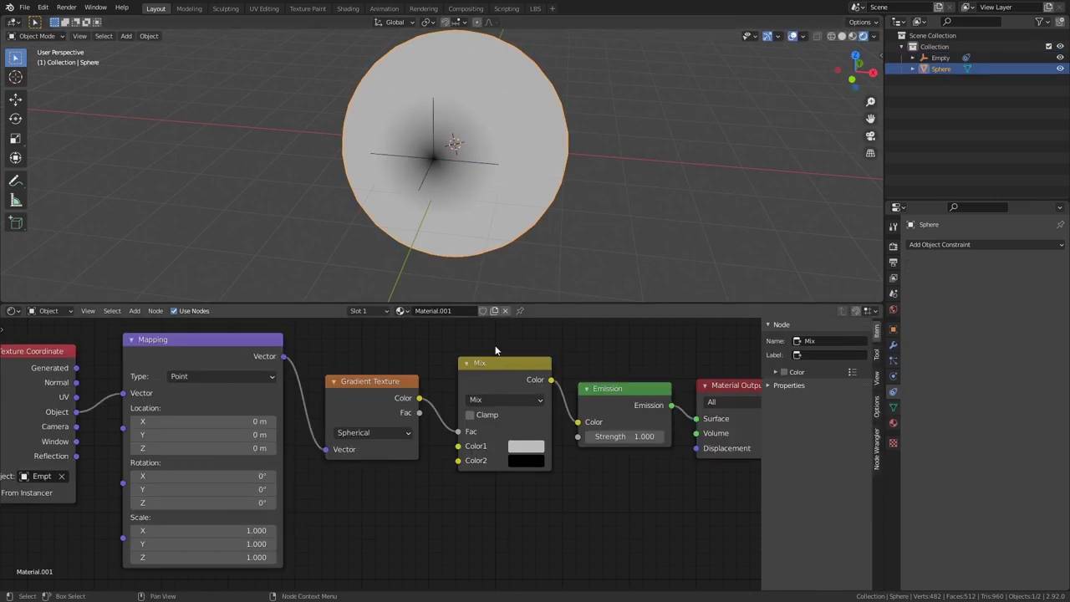
pyautogui.hotkey('shift', 'a')
pyautogui.click(428, 360)
pyautogui.write('colo')
pyautogui.click(456, 393)
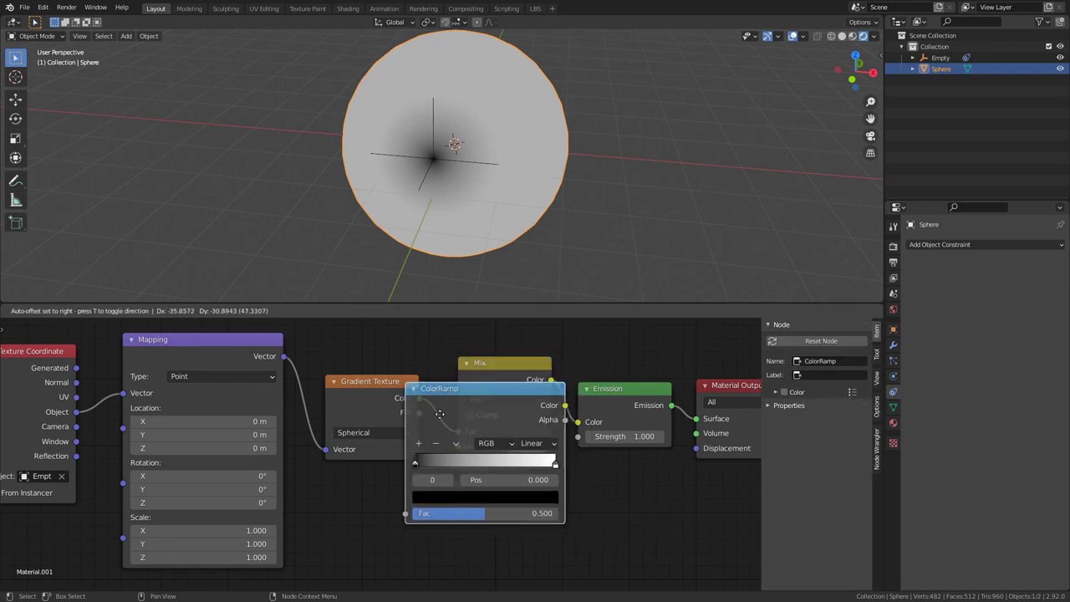
pyautogui.click(438, 413)
# Step: Set the ColorRamp interpolation to Constant and move its white stop to position 0.373 for a hard-edged pupil
pyautogui.click(606, 447)
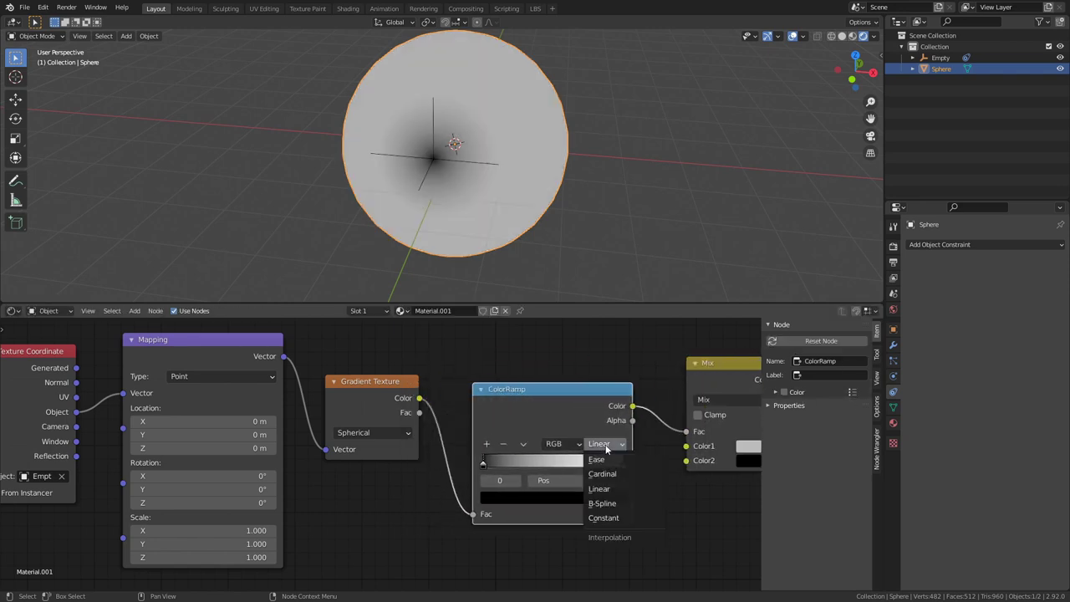
pyautogui.click(608, 519)
pyautogui.moveTo(623, 465); pyautogui.dragTo(527, 465)
pyautogui.moveTo(529, 227)
pyautogui.mouseDown(button='middle')
pyautogui.moveTo(514, 217)
pyautogui.moveTo(522, 209)
pyautogui.mouseUp(button='middle')
# Step: Add a Value node below the Texture Coordinate node, beside the Mapping node's Scale input
pyautogui.moveTo(209, 348); pyautogui.dragTo(258, 346, button='middle')
pyautogui.click(258, 343)
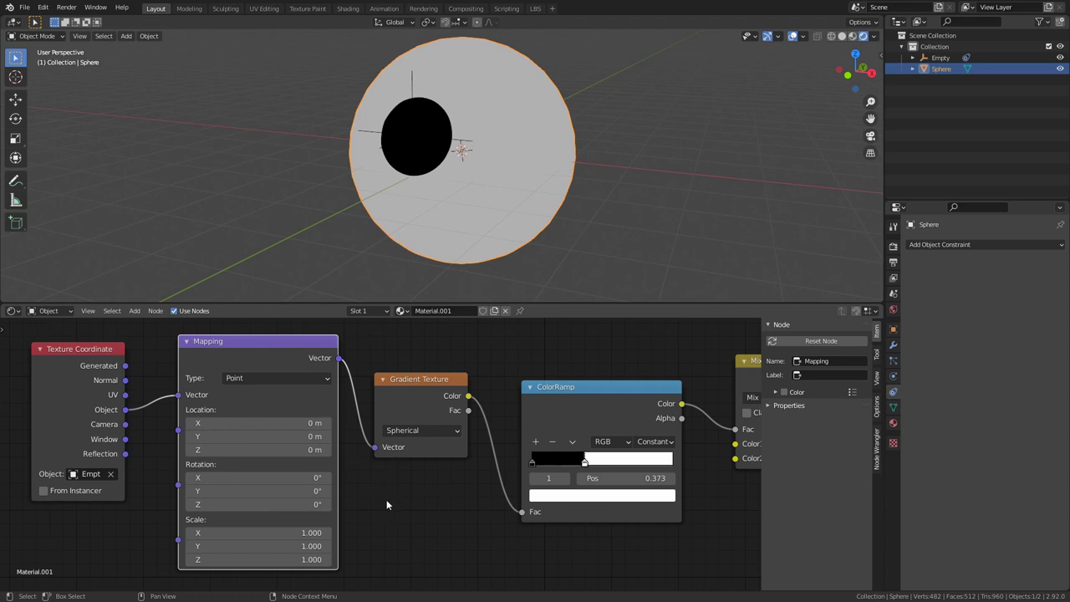
pyautogui.keyDown('alt'); pyautogui.moveTo(390, 506); pyautogui.dragTo(511, 452); pyautogui.keyUp('alt')
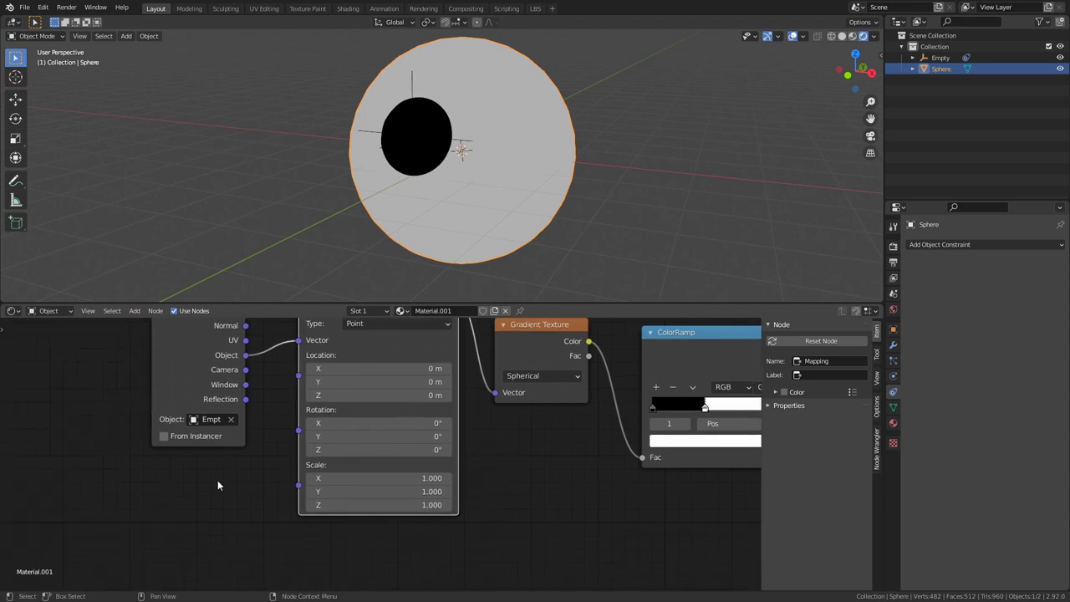
pyautogui.hotkey('shift', 'a')
pyautogui.click(220, 473)
pyautogui.write('cv')
pyautogui.press('BackSpace')
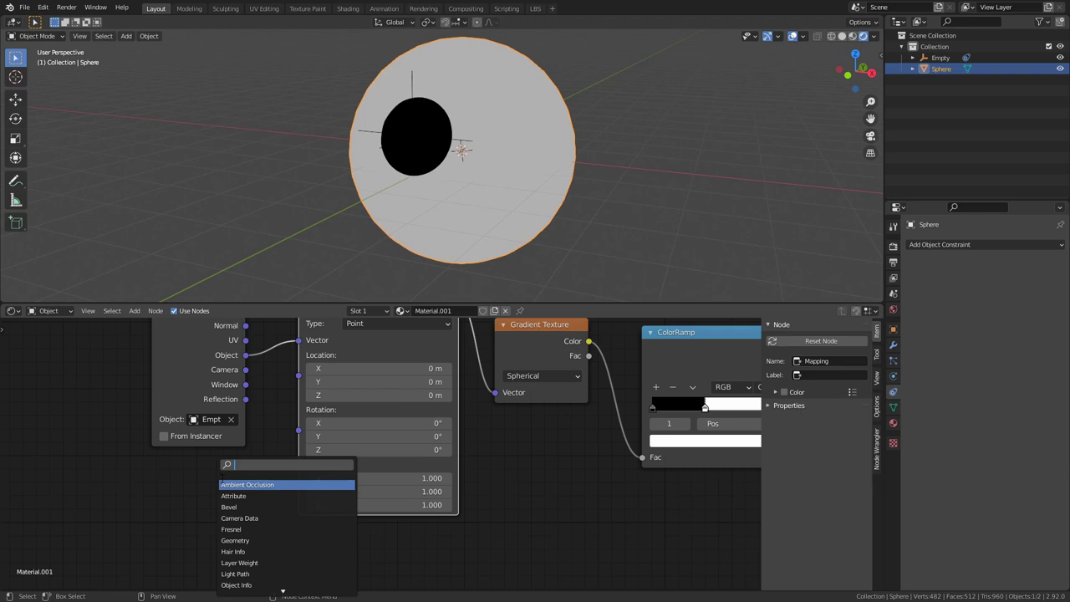
pyautogui.click(248, 484)
pyautogui.click(260, 509)
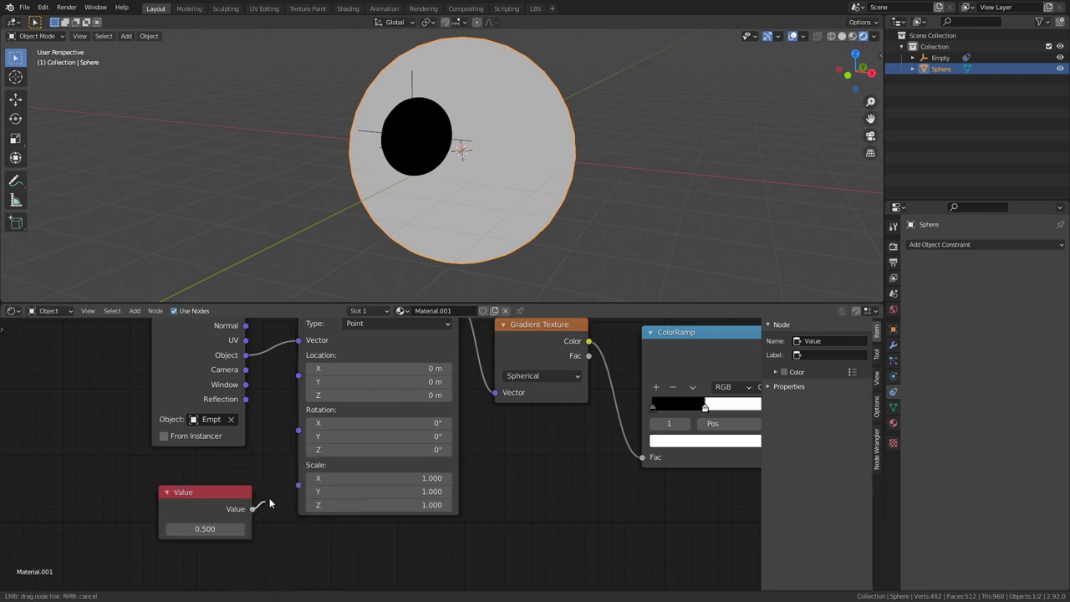
# Step: Connect the Value node to the Mapping node's Scale input and set the value to 0.850
pyautogui.moveTo(296, 489); pyautogui.dragTo(298, 487)
pyautogui.moveTo(204, 529); pyautogui.dragTo(231, 522)
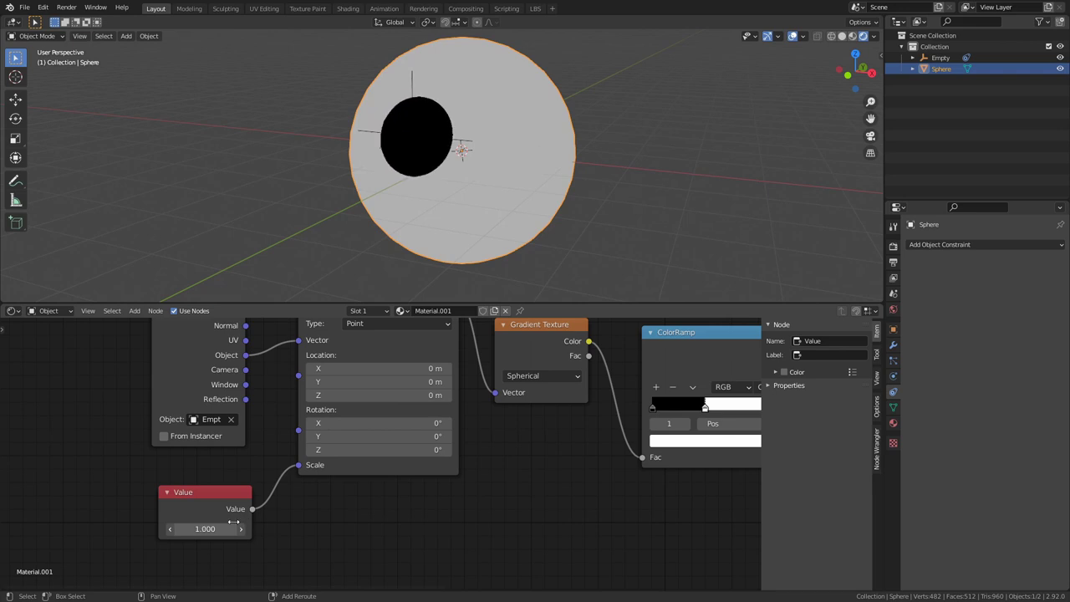
pyautogui.scroll(-3, 507, 433)
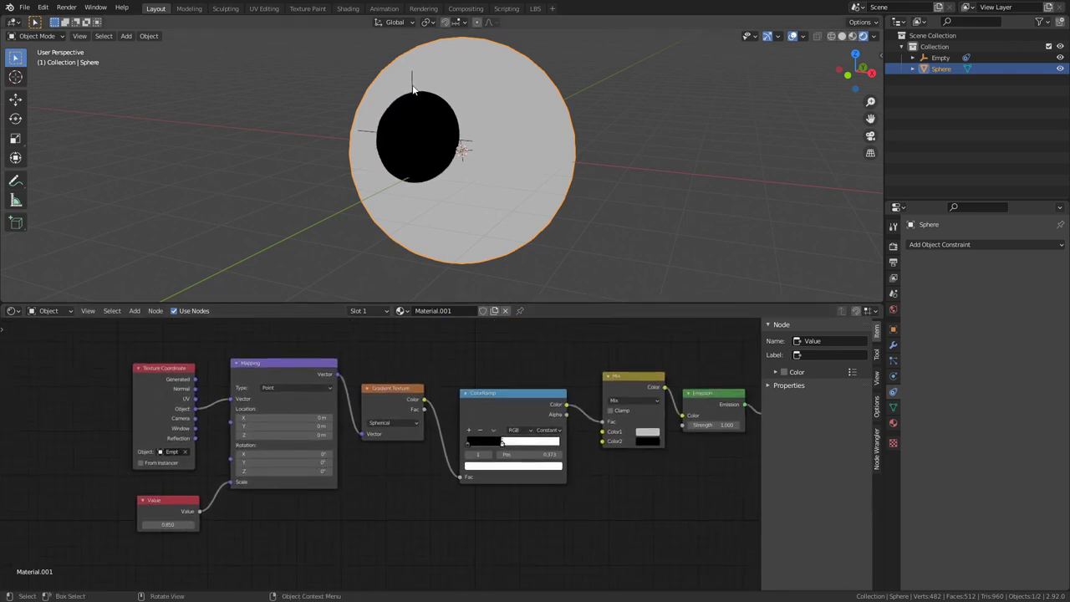
# Step: Move the empty closer to the centre of the sphere's front and reselect the sphere
pyautogui.moveTo(461, 200); pyautogui.dragTo(439, 107, button='middle')
pyautogui.click(444, 117)
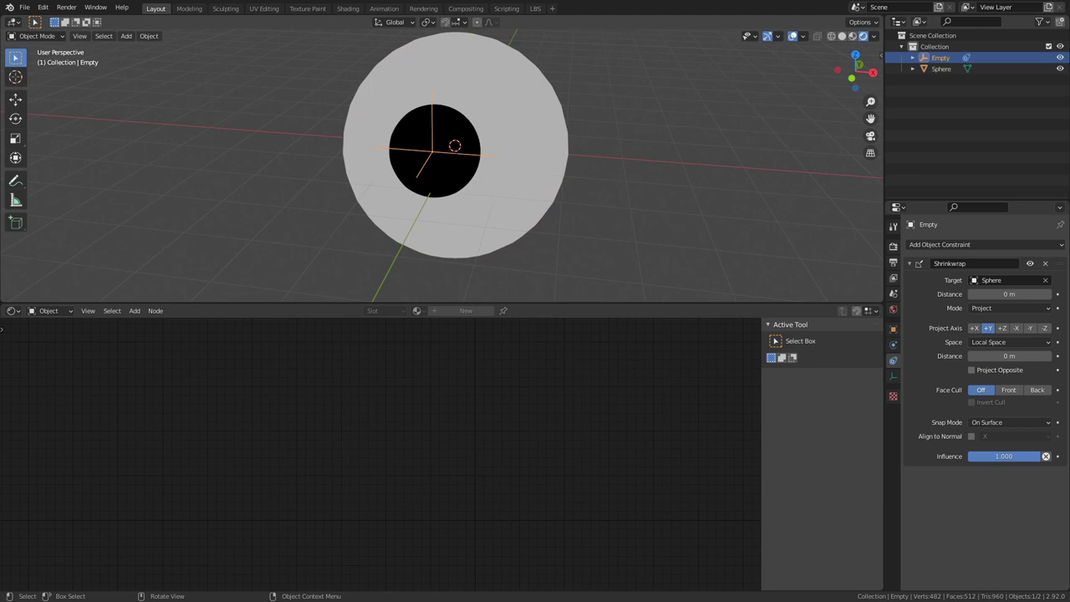
pyautogui.press('g')
pyautogui.click(521, 186)
pyautogui.click(521, 203)
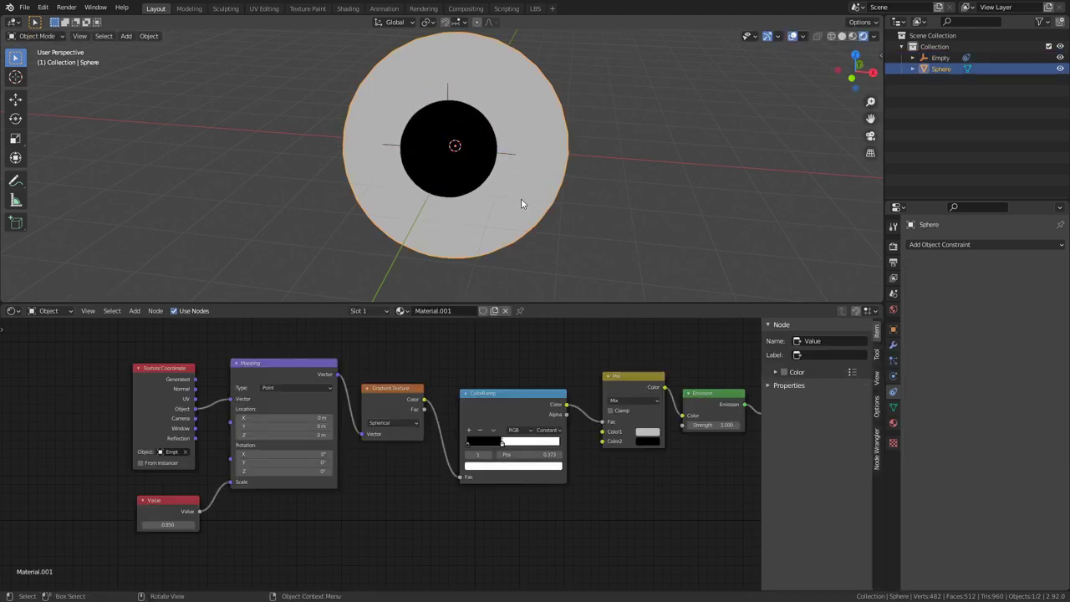
# Step: Duplicate the Texture Coordinate, Mapping, Value, Gradient Texture and ColorRamp nodes and place the copies below the originals
pyautogui.moveTo(520, 393); pyautogui.dragTo(504, 365, button='middle')
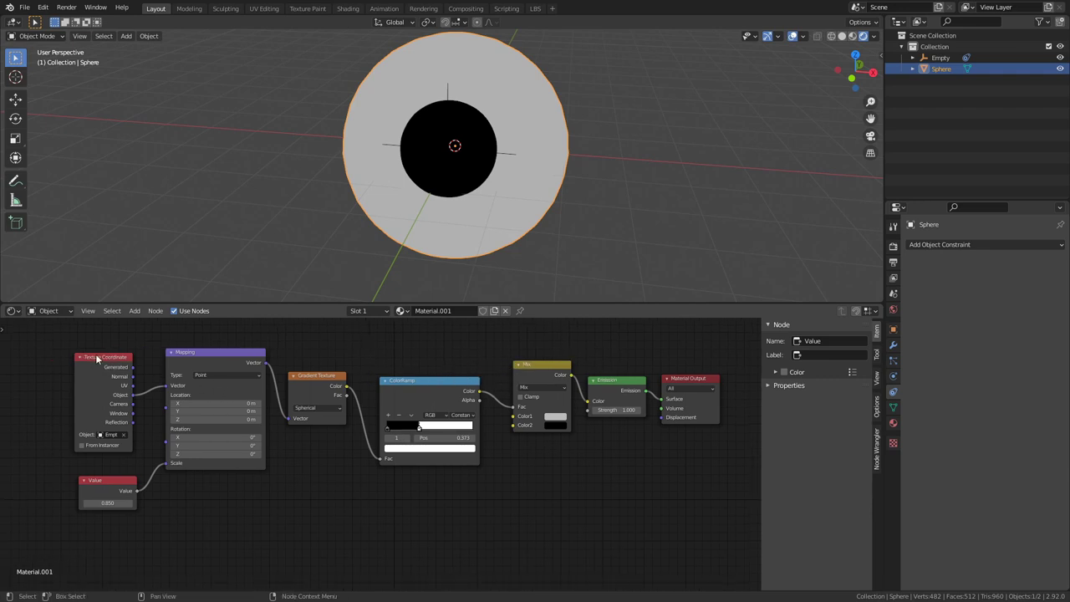
pyautogui.moveTo(43, 339); pyautogui.dragTo(445, 502)
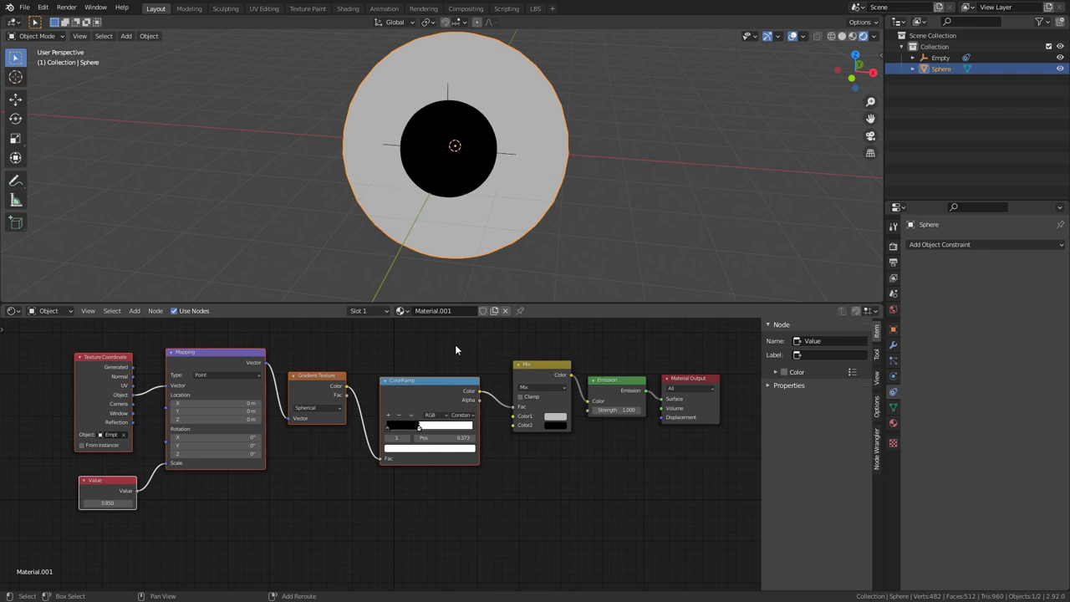
pyautogui.hotkey('shift', 'd')
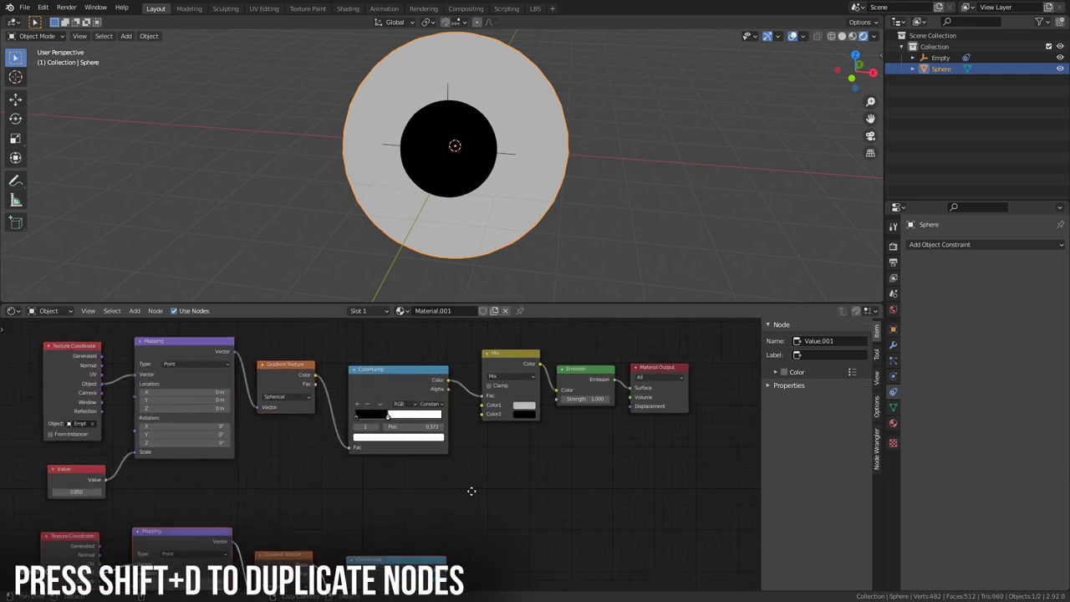
pyautogui.moveTo(471, 492); pyautogui.dragTo(459, 490, button='middle')
# Step: Shift the original nodes away from the Emission node and insert a duplicate of the Mix node in the gap
pyautogui.moveTo(51, 351); pyautogui.dragTo(517, 459)
pyautogui.press('g')
pyautogui.click(442, 451)
pyautogui.click(418, 345)
pyautogui.hotkey('shift', 'd')
pyautogui.click(516, 367)
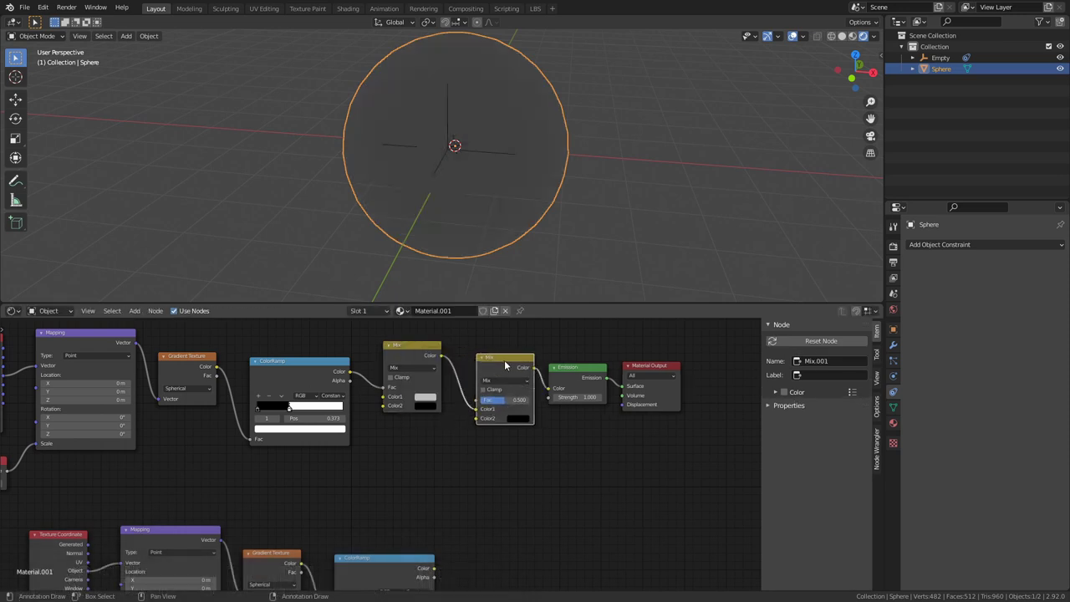
# Step: Connect the duplicated ColorRamp's Color output to the second Mix node's Fac input and brighten that node's Color2
pyautogui.moveTo(484, 485); pyautogui.dragTo(532, 450, button='middle')
pyautogui.keyDown('alt'); pyautogui.moveTo(508, 488); pyautogui.dragTo(524, 450); pyautogui.keyUp('alt')
pyautogui.keyDown('ctrl'); pyautogui.keyDown('alt'); pyautogui.moveTo(523, 450); pyautogui.dragTo(459, 464); pyautogui.keyUp('alt'); pyautogui.keyUp('ctrl')
pyautogui.keyDown('alt'); pyautogui.moveTo(459, 464); pyautogui.dragTo(496, 492); pyautogui.keyUp('alt')
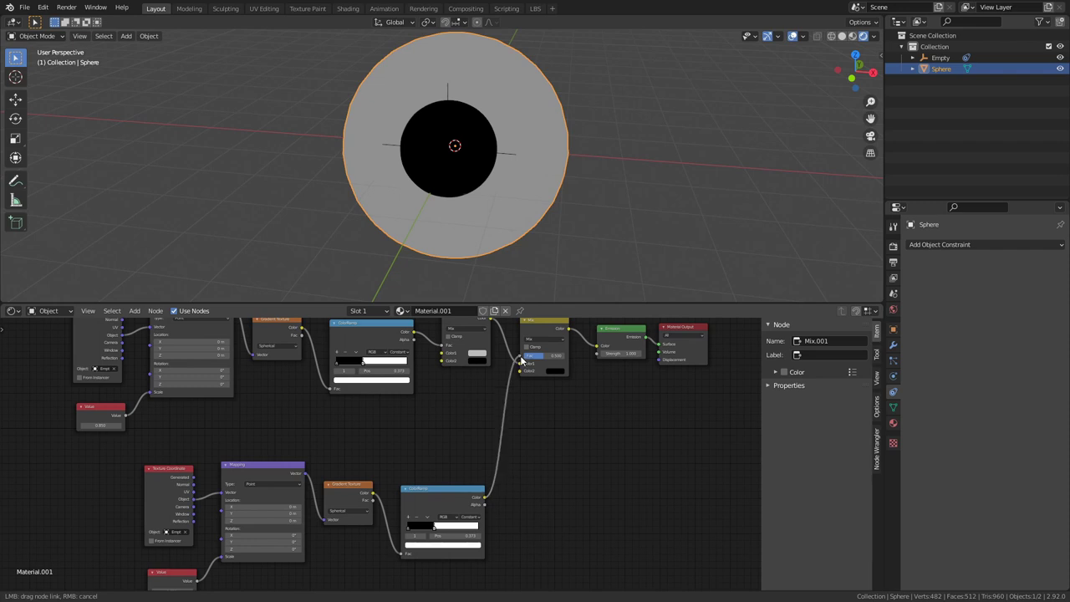
pyautogui.moveTo(520, 358); pyautogui.dragTo(520, 359)
pyautogui.keyDown('ctrl'); pyautogui.moveTo(519, 423); pyautogui.dragTo(540, 410, button='middle'); pyautogui.keyUp('ctrl')
pyautogui.click(557, 382)
pyautogui.moveTo(627, 302); pyautogui.dragTo(628, 289)
pyautogui.keyDown('alt'); pyautogui.moveTo(311, 502); pyautogui.dragTo(546, 328); pyautogui.keyUp('alt')
pyautogui.keyDown('alt'); pyautogui.moveTo(352, 489); pyautogui.dragTo(490, 401); pyautogui.keyUp('alt')
pyautogui.keyDown('ctrl'); pyautogui.keyDown('alt'); pyautogui.moveTo(315, 521); pyautogui.dragTo(309, 467); pyautogui.keyUp('alt'); pyautogui.keyUp('ctrl')
# Step: In the finished eye rig scene, move the Eye L Direction empty to test how the pupil follows the eye surface
pyautogui.keyDown('ctrl'); pyautogui.moveTo(512, 207); pyautogui.dragTo(517, 189, button='middle'); pyautogui.keyUp('ctrl')
pyautogui.moveTo(520, 201)
pyautogui.mouseDown(button='middle')
pyautogui.moveTo(550, 187)
pyautogui.moveTo(501, 193)
pyautogui.moveTo(557, 192)
pyautogui.moveTo(539, 202)
pyautogui.mouseUp(button='middle')
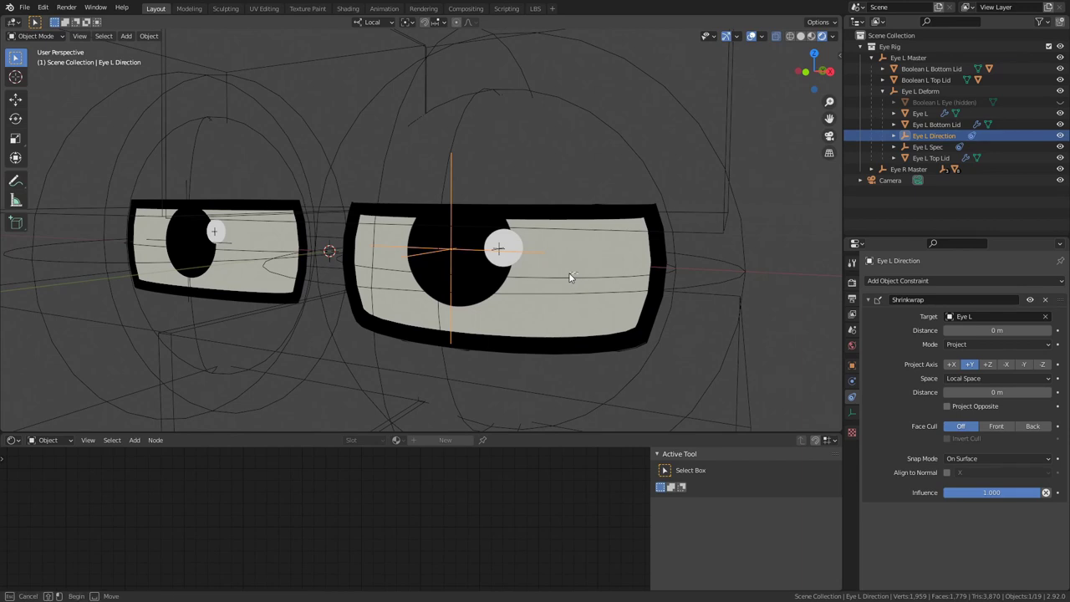
pyautogui.click(569, 274)
pyautogui.moveTo(589, 274); pyautogui.dragTo(581, 298, button='middle')
pyautogui.click(402, 187)
pyautogui.press('g')
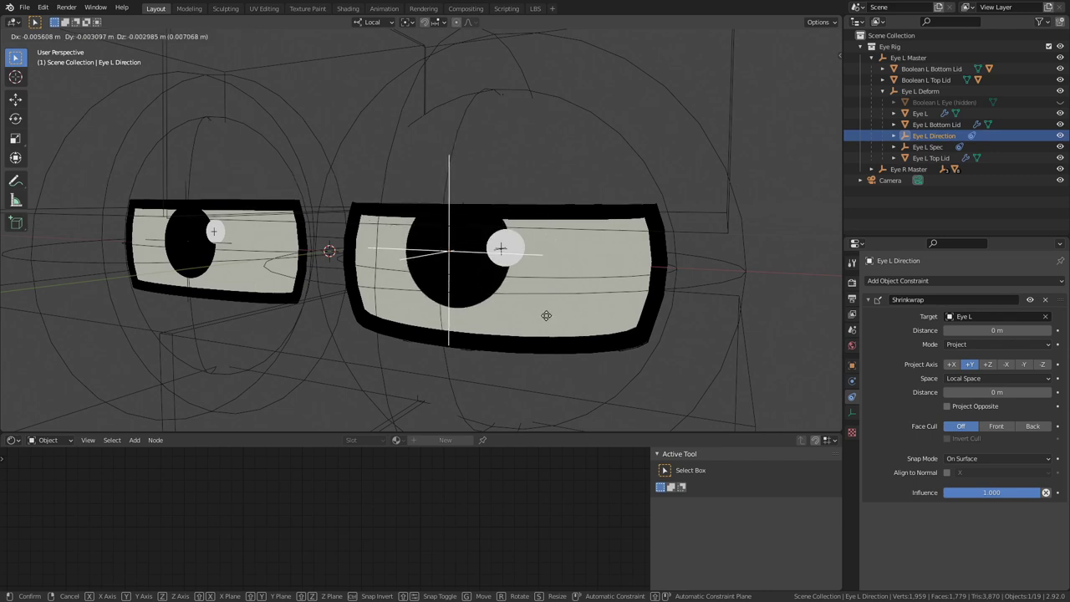
pyautogui.click(597, 276)
pyautogui.moveTo(599, 277); pyautogui.dragTo(609, 281, button='middle')
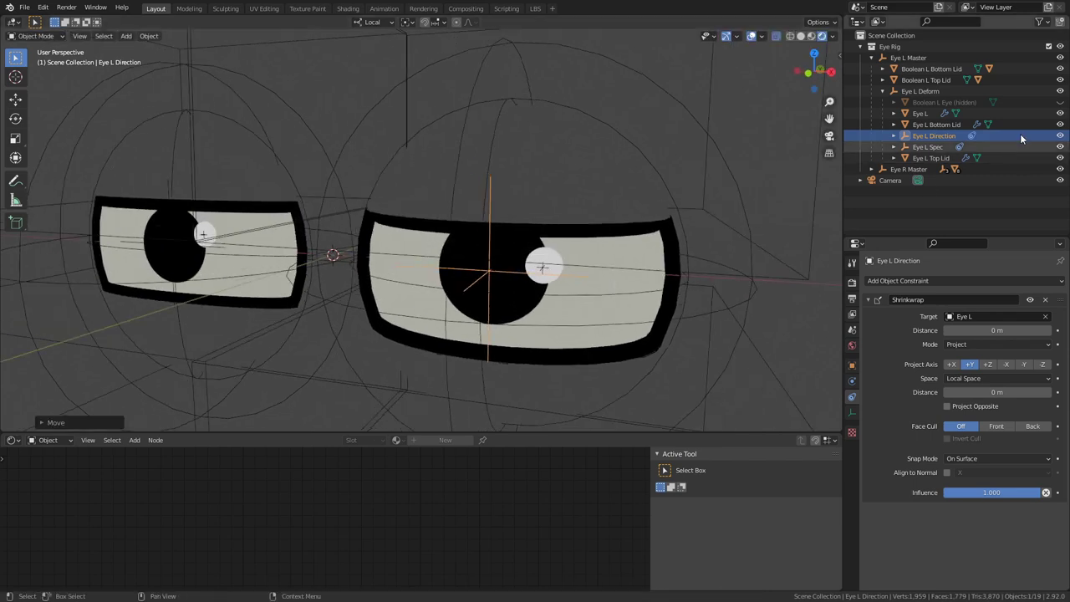
# Step: Unhide the Boolean L Eye (hidden) sphere to examine how it surrounds the cut eye, and hide it again
pyautogui.click(1060, 102)
pyautogui.click(945, 102)
pyautogui.moveTo(577, 288)
pyautogui.mouseDown(button='middle')
pyautogui.moveTo(524, 278)
pyautogui.moveTo(579, 287)
pyautogui.mouseUp(button='middle')
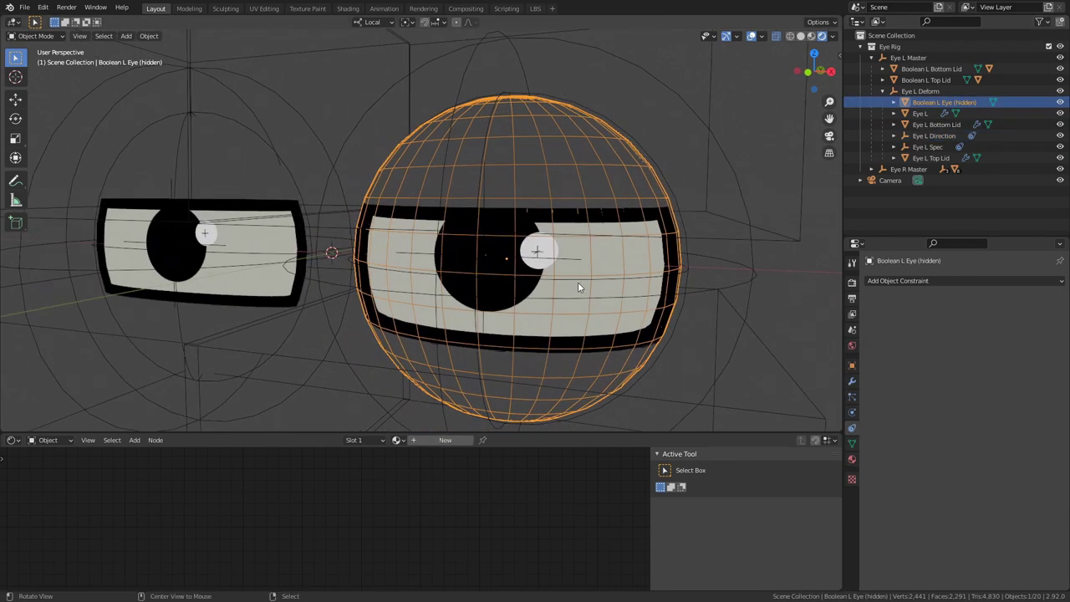
pyautogui.click(1059, 102)
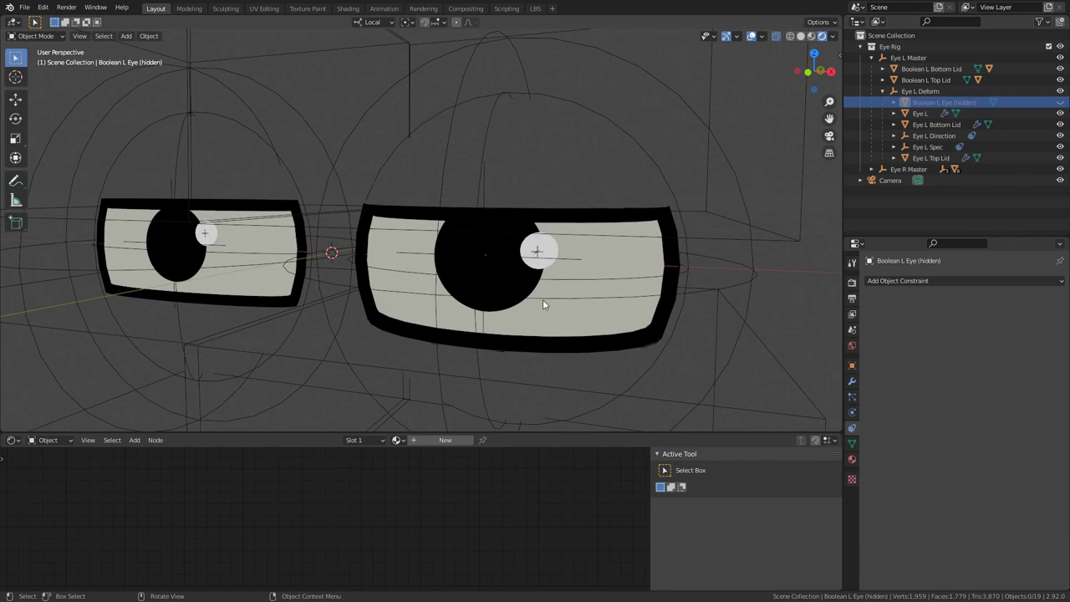
# Step: Set the Eye L Direction empty's Shrinkwrap target to Boolean L Eye (hidden) and move the empty to test it
pyautogui.click(407, 258)
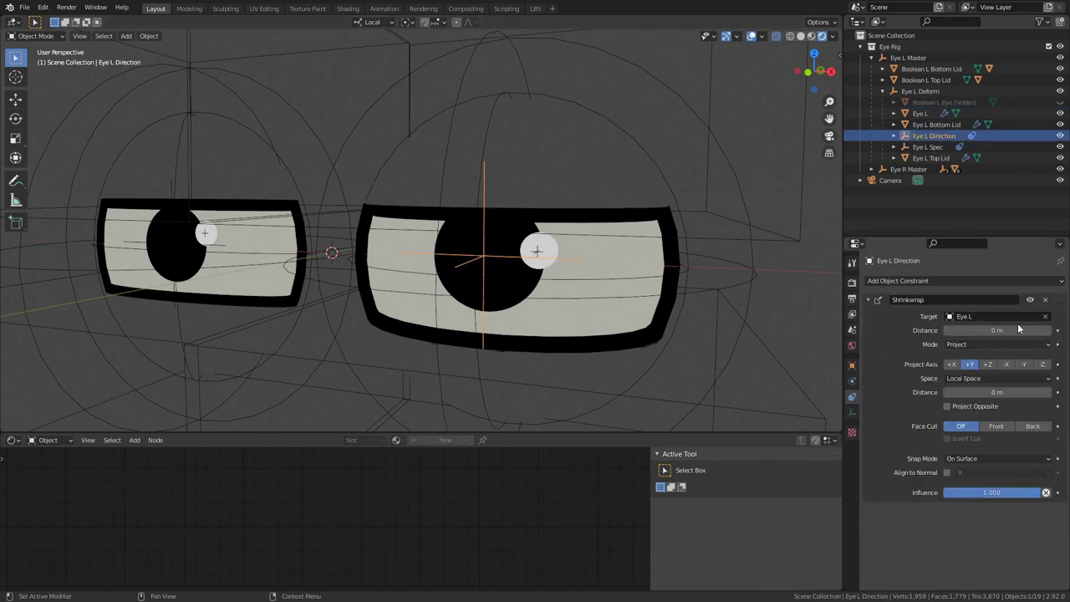
pyautogui.click(1045, 317)
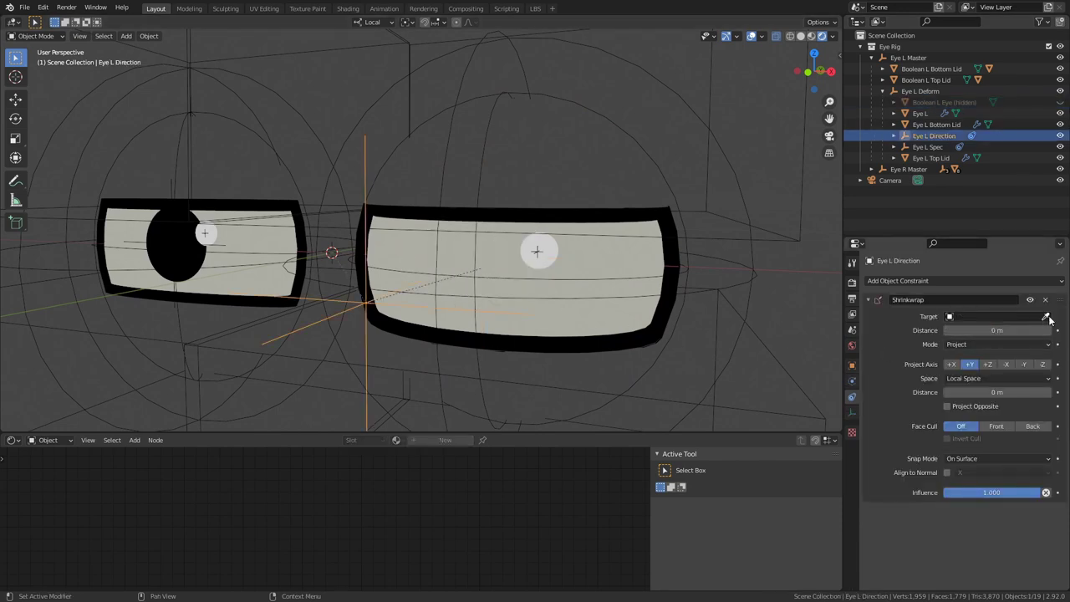
pyautogui.click(955, 101)
pyautogui.press('g')
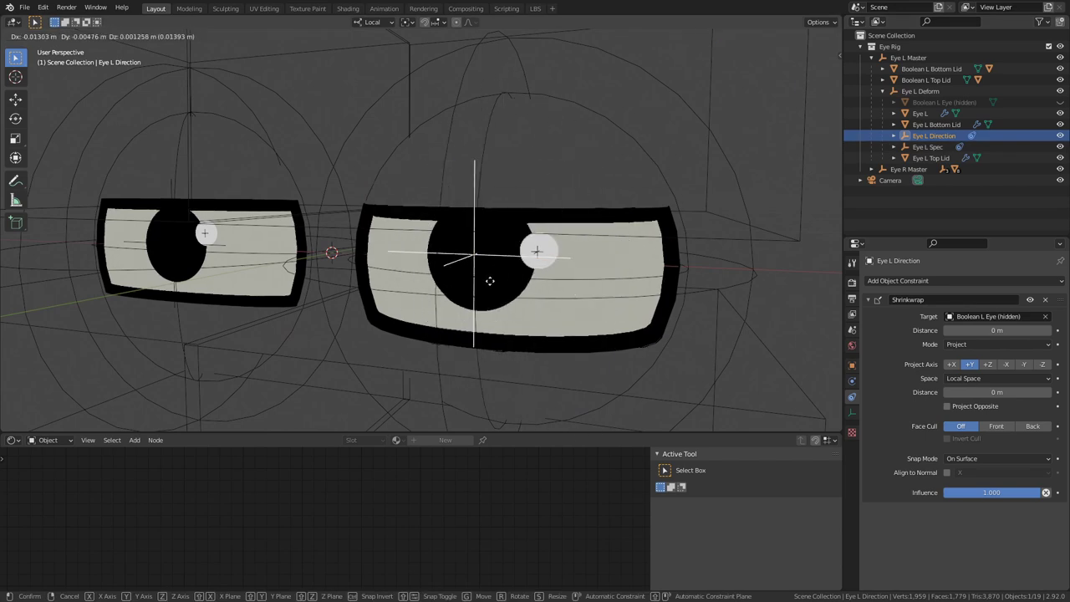
pyautogui.click(490, 281)
pyautogui.moveTo(490, 281); pyautogui.dragTo(526, 278, button='middle')
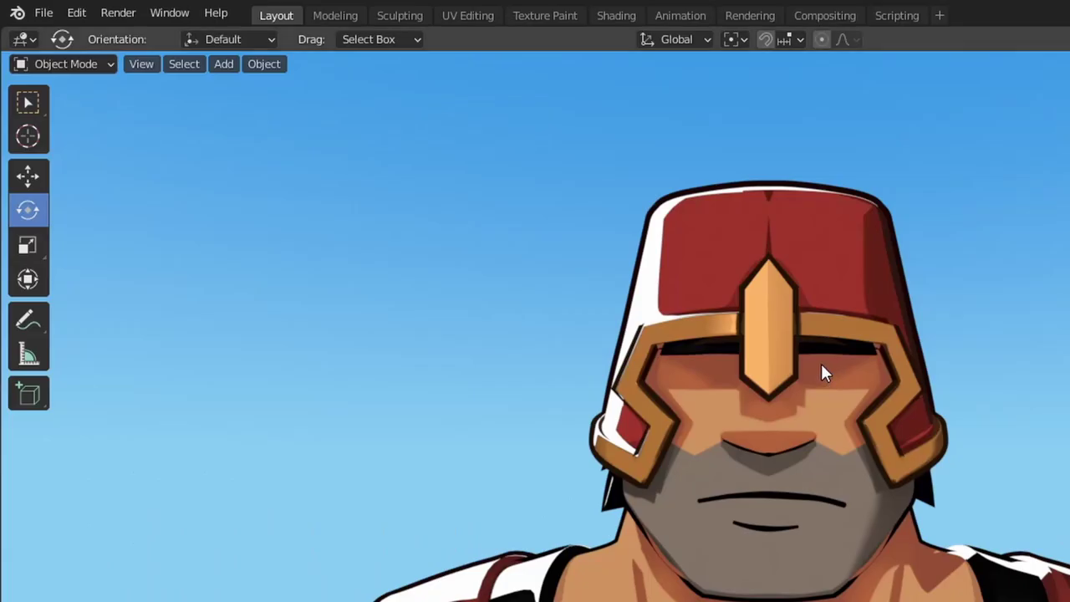
# Step: Append the Eye Rig collection from Eye Rig 1.0.blend into the helmeted character's scene
pyautogui.click(44, 12)
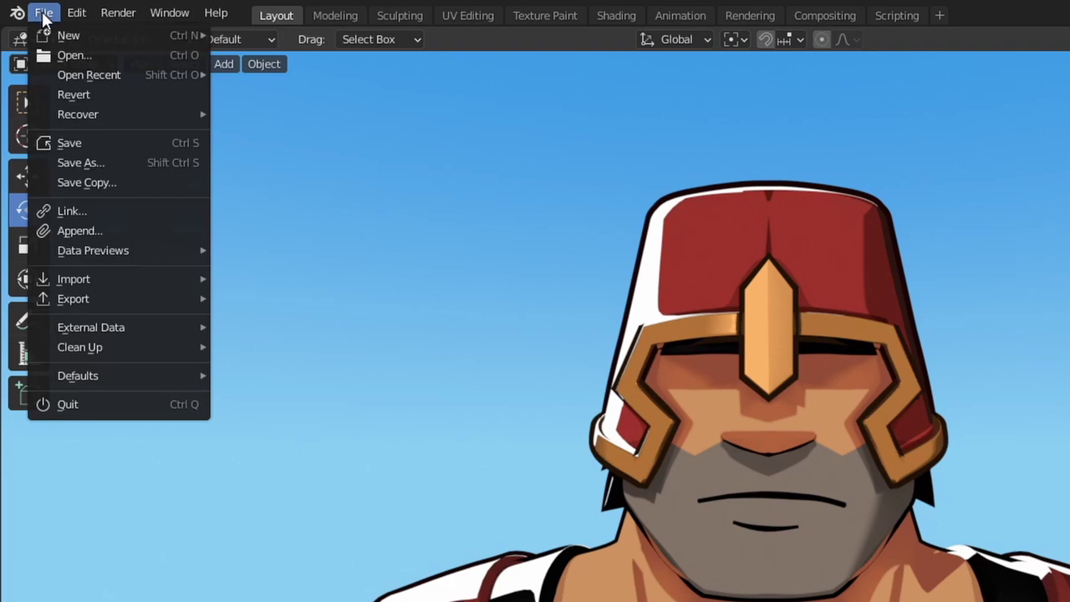
pyautogui.click(110, 229)
pyautogui.doubleClick(352, 73)
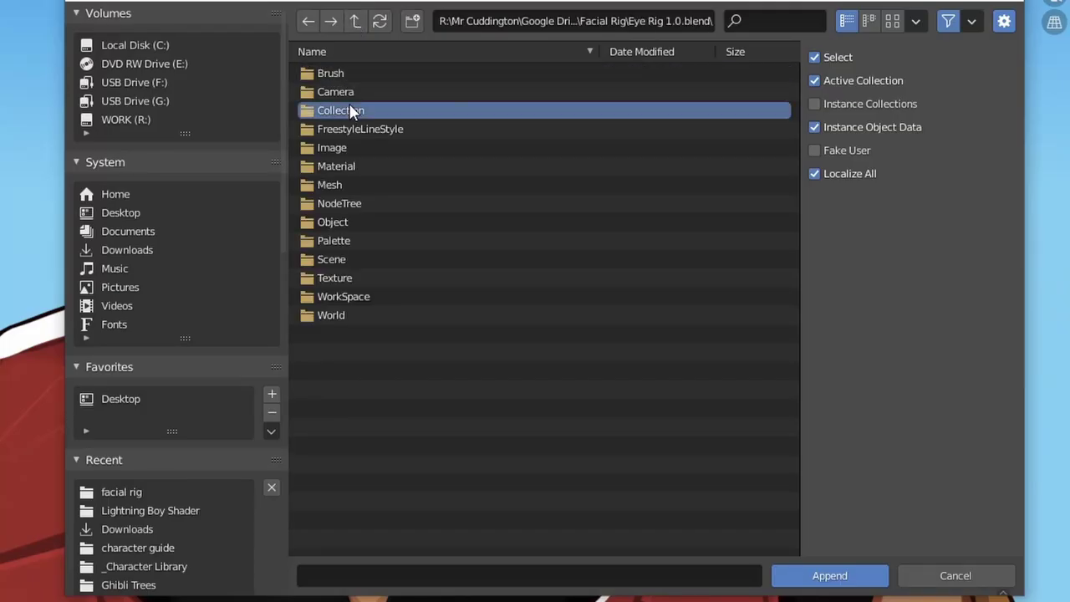
pyautogui.doubleClick(349, 110)
pyautogui.click(348, 75)
pyautogui.click(806, 576)
# Step: Move the appended eye rig up and forward until the eyes sit in front of the character's face
pyautogui.keyDown('shift'); pyautogui.moveTo(484, 366); pyautogui.dragTo(483, 308, button='middle'); pyautogui.keyUp('shift')
pyautogui.press('g')
pyautogui.press('z')
pyautogui.click(533, 41)
pyautogui.moveTo(652, 276); pyautogui.dragTo(485, 280, button='middle')
pyautogui.press('g')
pyautogui.click(408, 76)
pyautogui.scroll(5, 508, 224)
pyautogui.keyDown('shift'); pyautogui.moveTo(435, 84); pyautogui.dragTo(698, 177, button='middle'); pyautogui.keyUp('shift')
pyautogui.press('g')
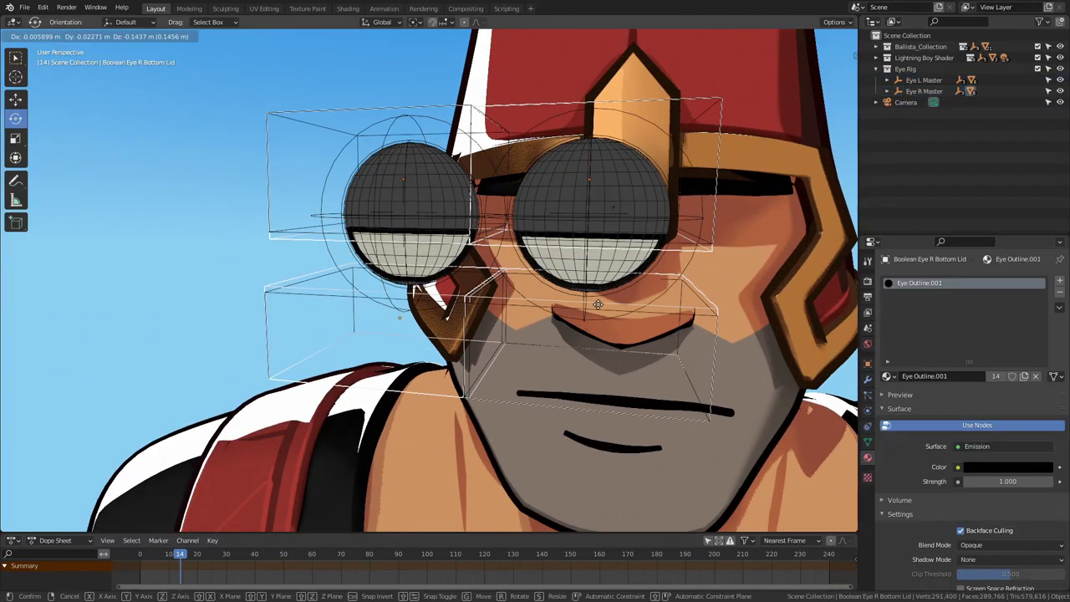
pyautogui.click(597, 306)
# Step: Select the pupil controls of both eyes and lower them along the Z axis
pyautogui.click(553, 210)
pyautogui.keyDown('shift'); pyautogui.click(385, 212); pyautogui.keyUp('shift')
pyautogui.click(385, 212)
pyautogui.keyDown('shift'); pyautogui.click(553, 212); pyautogui.keyUp('shift')
pyautogui.press('g')
pyautogui.press('z')
pyautogui.click(556, 253)
pyautogui.moveTo(555, 252); pyautogui.dragTo(567, 204, button='middle')
# Step: Sample the character's shadowed skin tone as the top lid's Eye Lids.001 material colour and hide the viewport overlays
pyautogui.click(567, 204)
pyautogui.click(868, 459)
pyautogui.click(981, 468)
pyautogui.click(1045, 425)
pyautogui.click(722, 186)
pyautogui.hotkey('alt', 'shift', 'z')
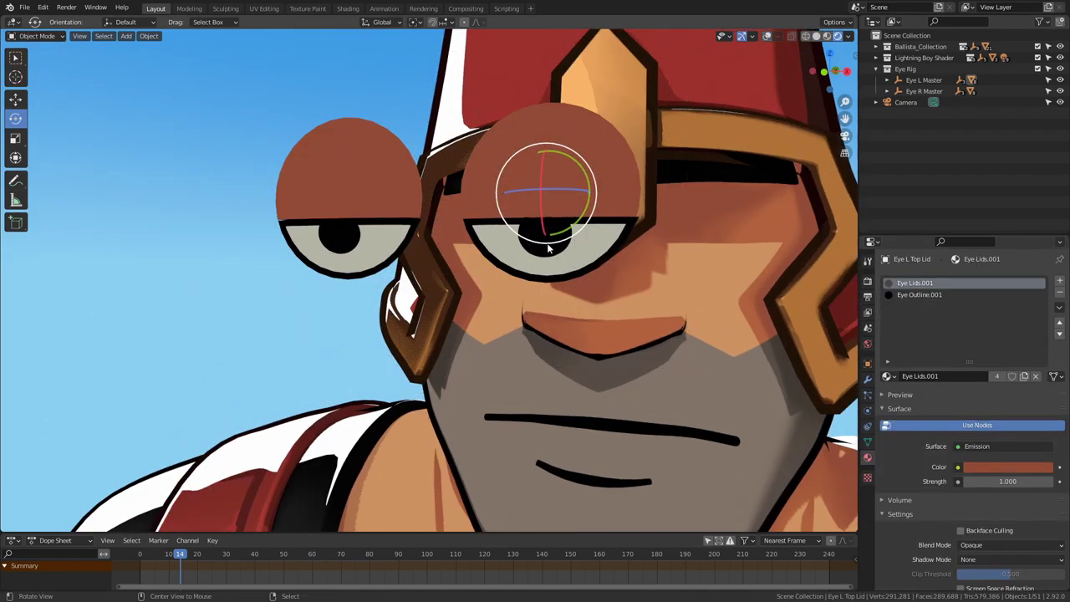
# Step: Move the Ballista Eye L Master and Ballista Eye R Master empties 0.00203 m along the Y axis
pyautogui.press('g')
pyautogui.press('y')
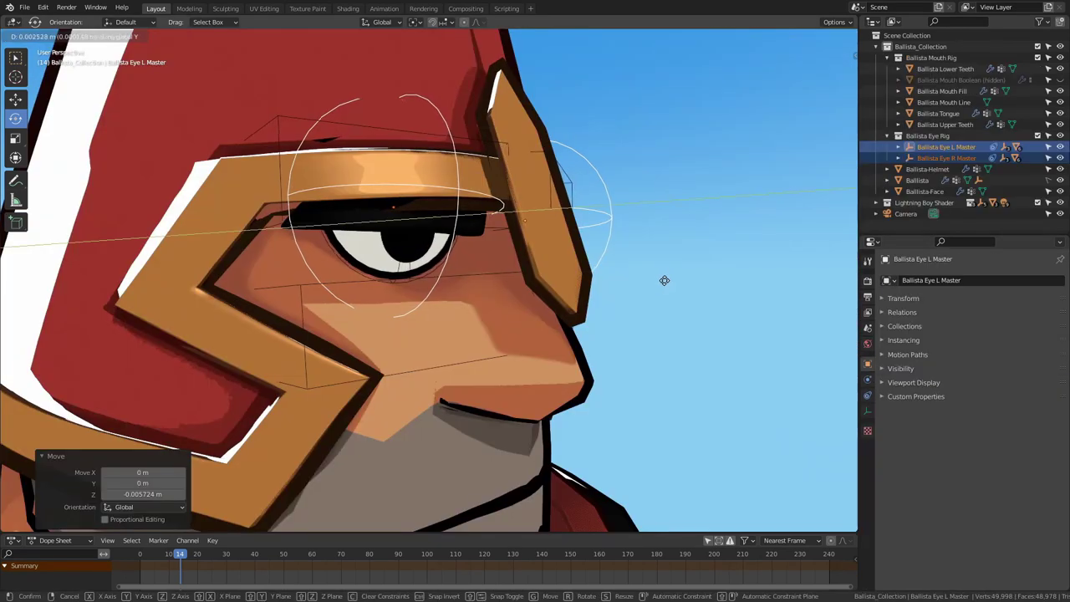
pyautogui.click(659, 279)
pyautogui.moveTo(659, 279); pyautogui.dragTo(694, 272, button='middle')
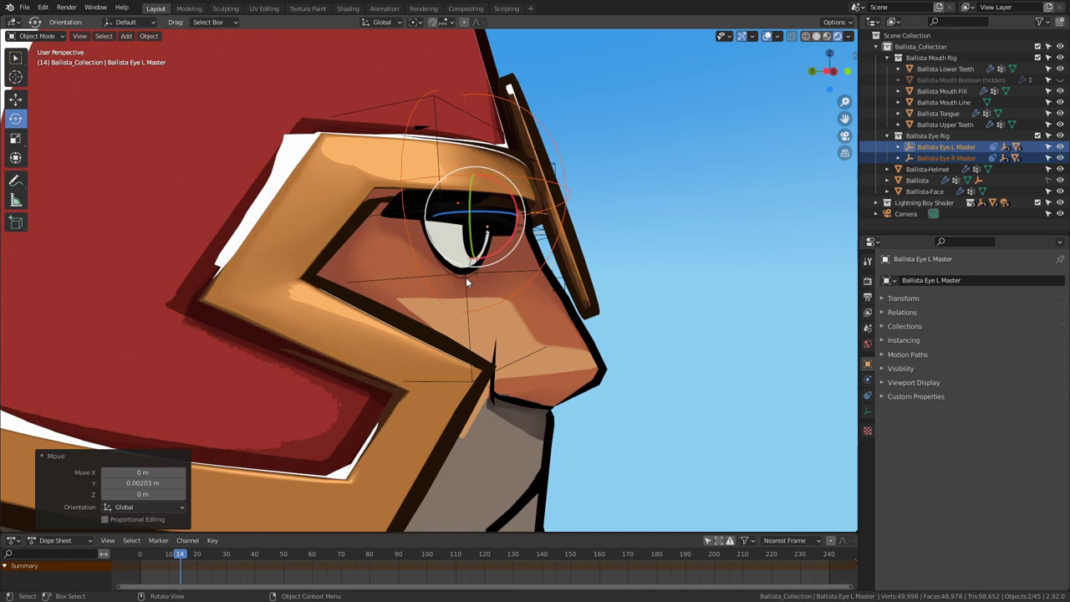
pyautogui.click(459, 278)
pyautogui.moveTo(459, 278); pyautogui.dragTo(468, 290, button='middle')
pyautogui.scroll(-3, 467, 291)
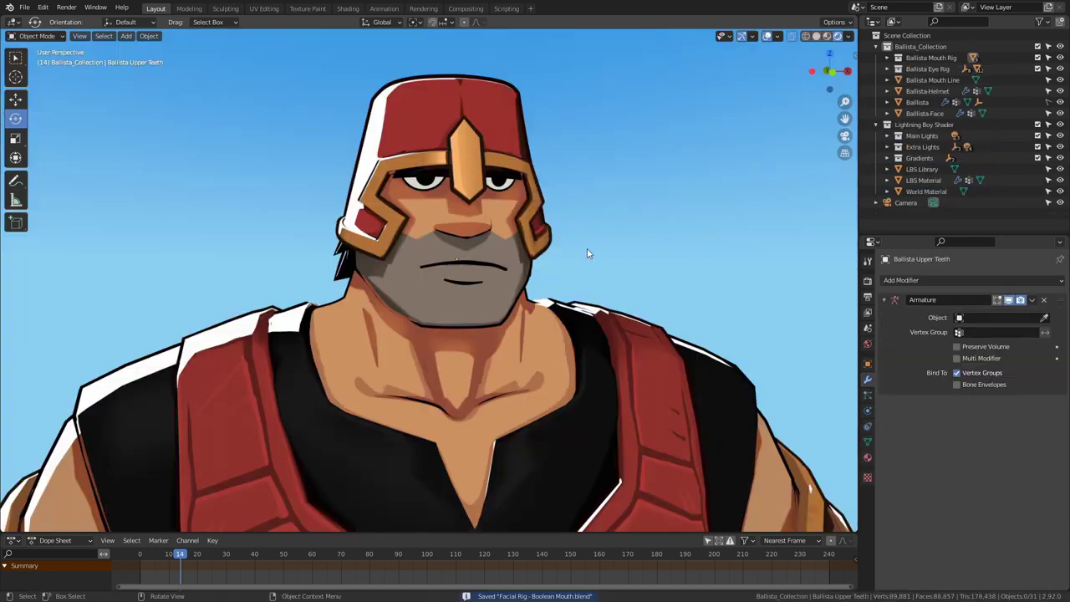
# Step: Inspect the Ballista Mouth Line mesh in Edit Mode from the side and return to Object Mode
pyautogui.scroll(1, 595, 244)
pyautogui.keyDown('ctrl'); pyautogui.keyDown('alt'); pyautogui.moveTo(603, 233); pyautogui.dragTo(670, 198); pyautogui.keyUp('alt'); pyautogui.keyUp('ctrl')
pyautogui.keyDown('alt'); pyautogui.moveTo(669, 219); pyautogui.dragTo(642, 244); pyautogui.keyUp('alt')
pyautogui.moveTo(642, 243); pyautogui.dragTo(666, 242, button='middle')
pyautogui.click(574, 256)
pyautogui.click(573, 256)
pyautogui.press('Tab')
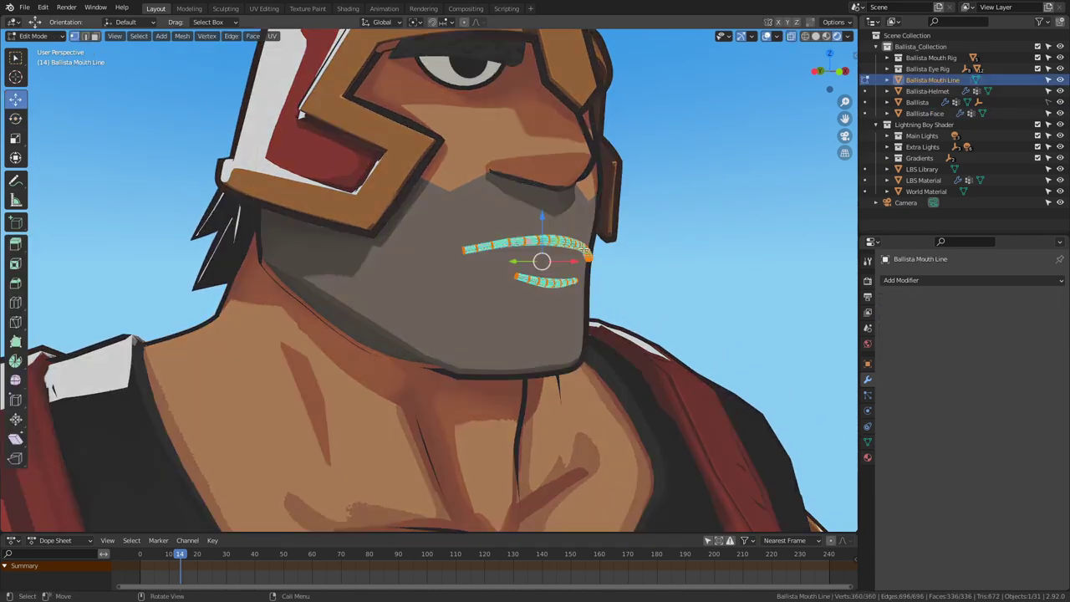
pyautogui.moveTo(589, 250); pyautogui.dragTo(682, 231, button='middle')
pyautogui.press('Tab')
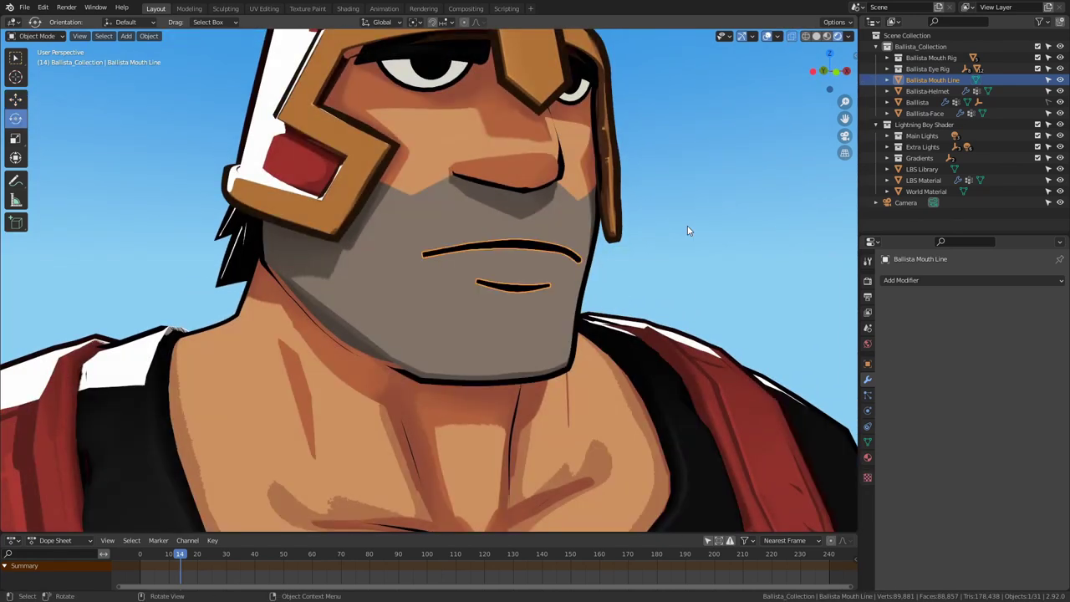
# Step: Hide Ballista Mouth Line and Ballista-Face, and select the Ballista Upper Teeth object inside the mouth
pyautogui.click(1060, 80)
pyautogui.click(1060, 113)
pyautogui.moveTo(468, 293); pyautogui.dragTo(513, 306, button='middle')
pyautogui.click(490, 290)
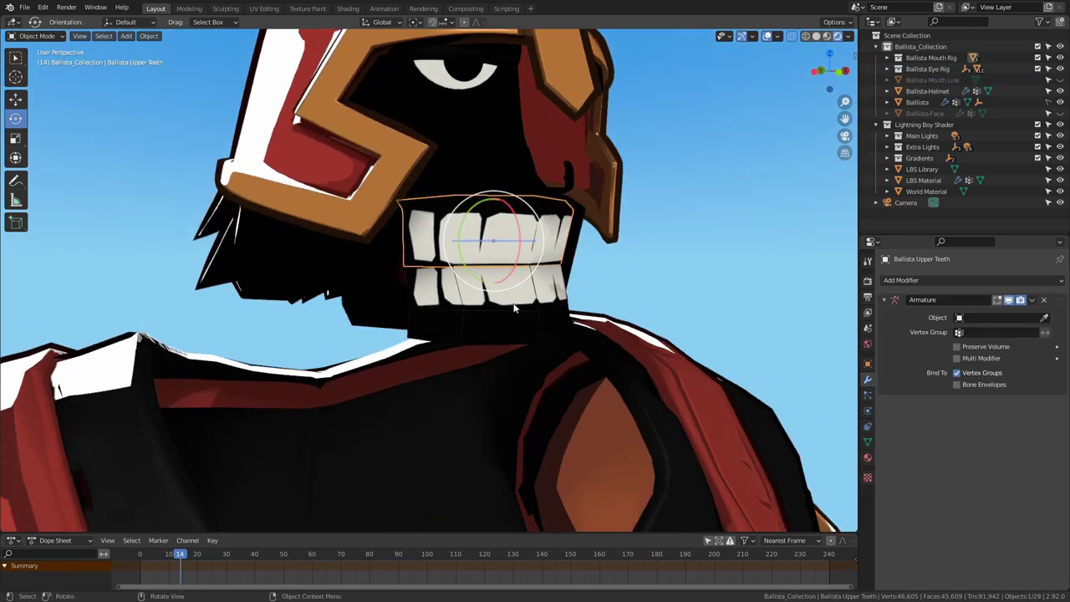
pyautogui.press('g')
pyautogui.rightClick(501, 239)
pyautogui.keyDown('ctrl'); pyautogui.moveTo(502, 239); pyautogui.dragTo(510, 260, button='middle'); pyautogui.keyUp('ctrl')
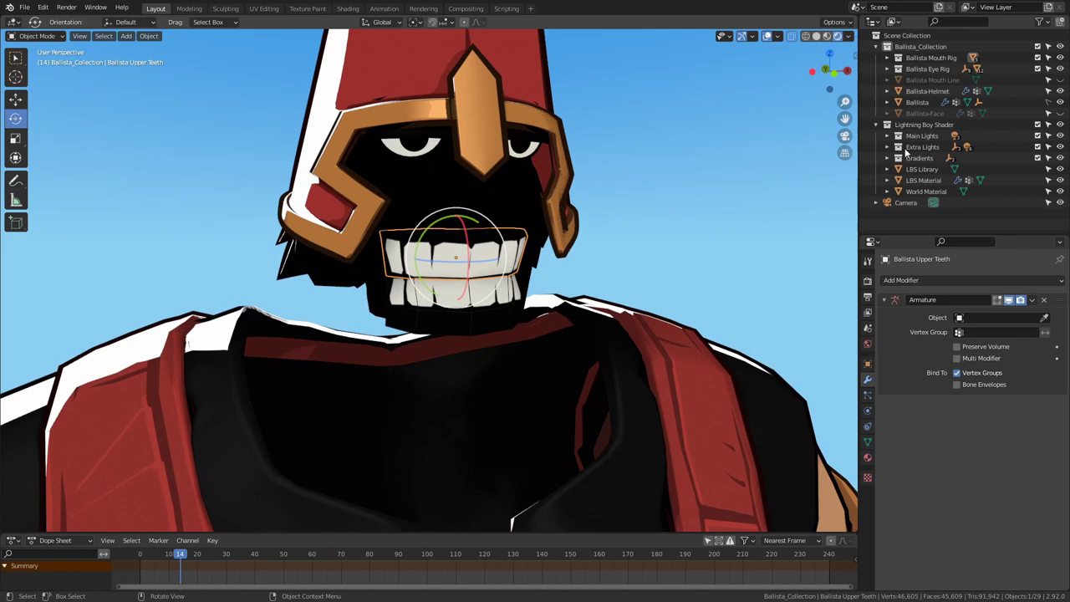
# Step: Make Ballista-Face visible again and select it
pyautogui.click(1060, 113)
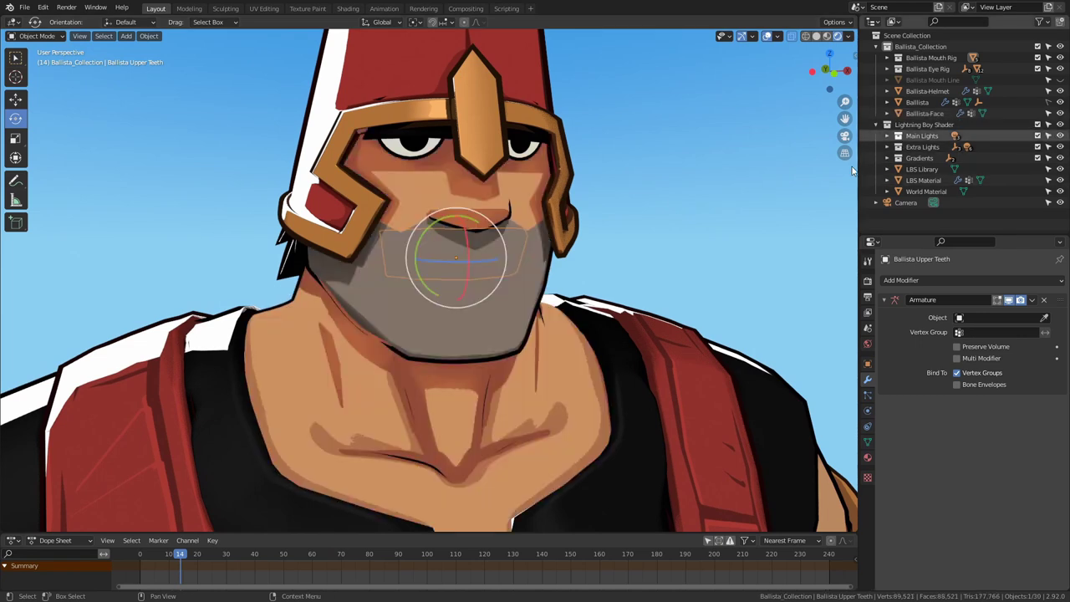
pyautogui.moveTo(633, 269); pyautogui.dragTo(582, 302, button='middle')
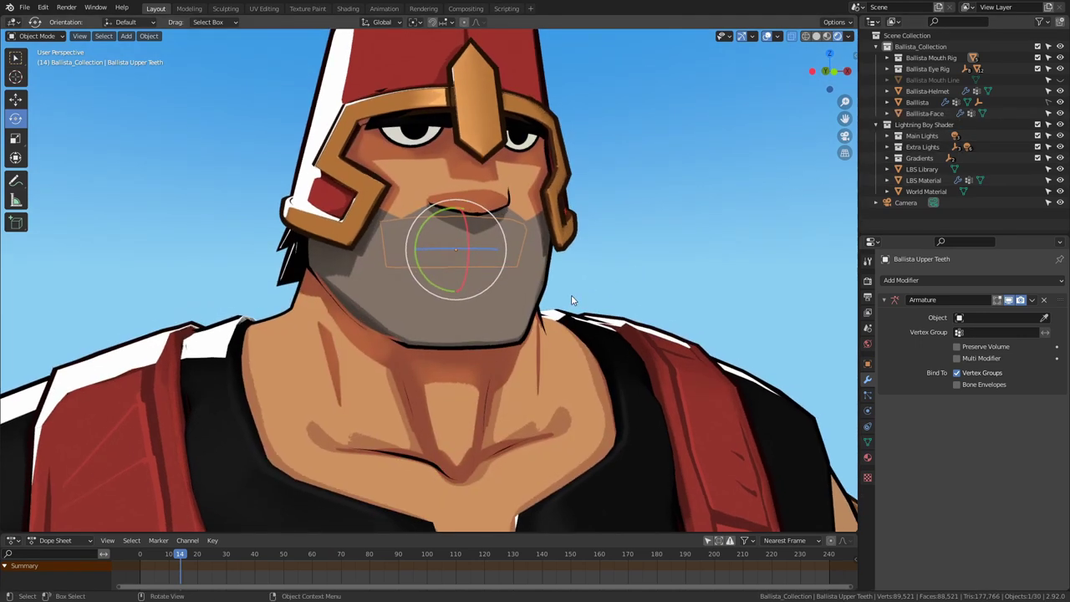
pyautogui.click(495, 307)
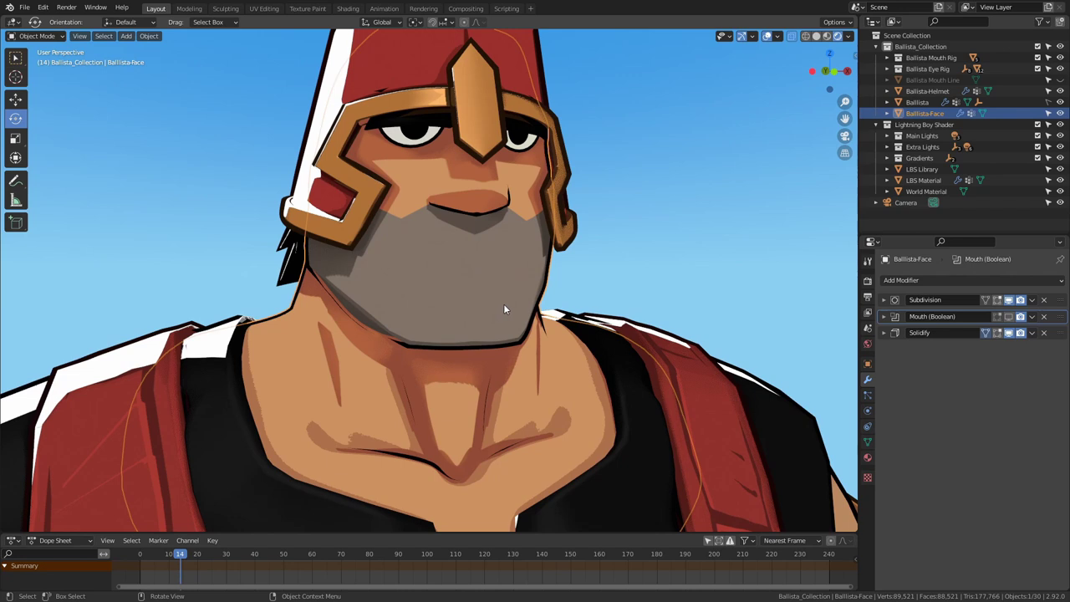
# Step: Switch the face's Mouth (Boolean) modifier on in the viewport to examine the mouth opening, and switch it off again
pyautogui.click(1009, 317)
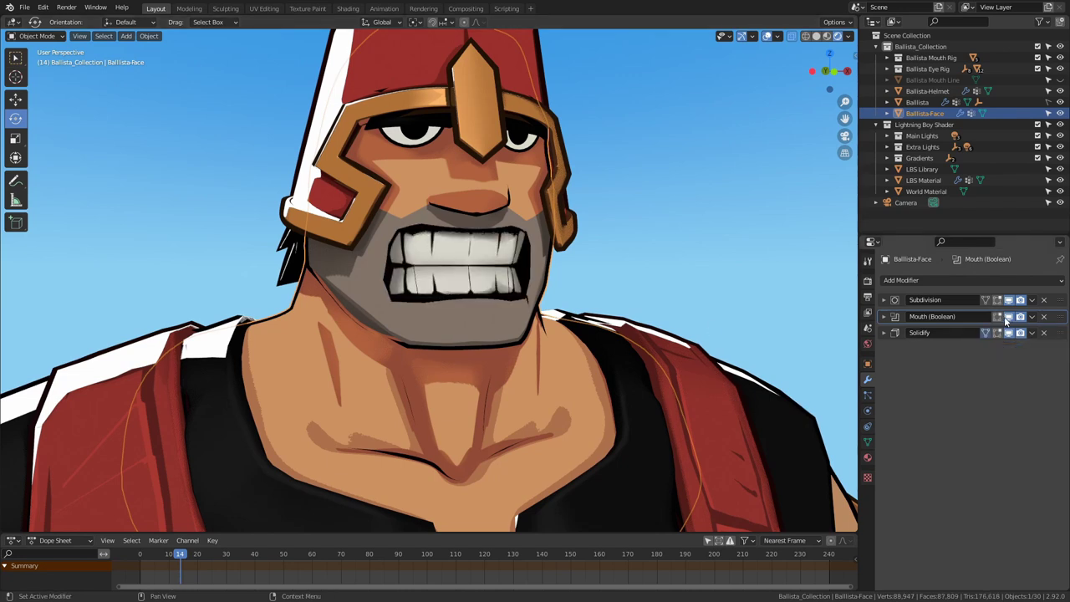
pyautogui.moveTo(639, 303); pyautogui.dragTo(655, 306, button='middle')
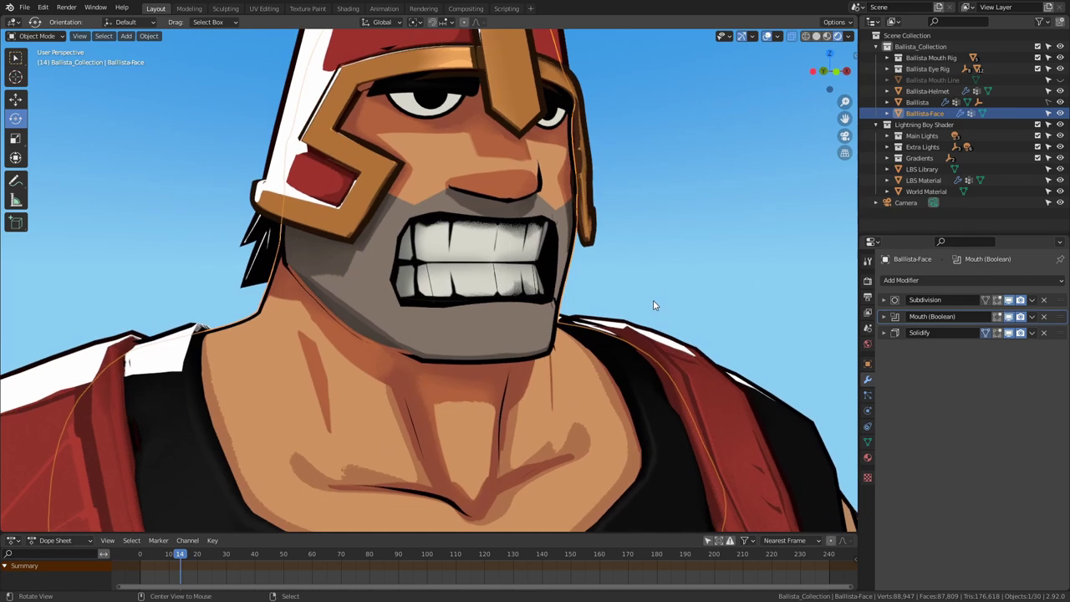
pyautogui.click(1007, 317)
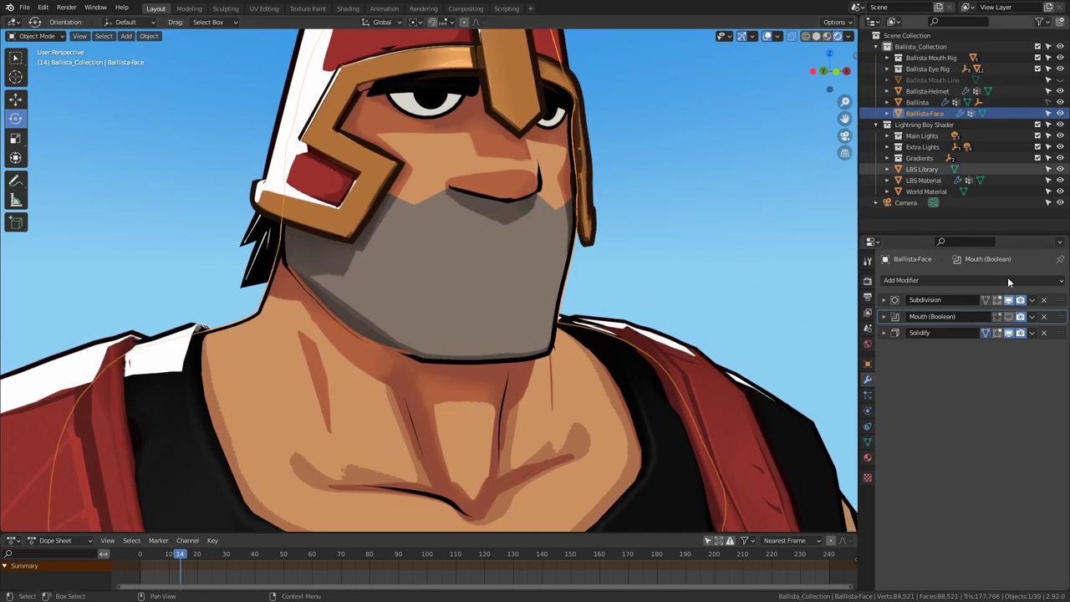
# Step: Add a Difference Boolean modifier between the face's Subdivision and Solidify, using Ballista Mouth Boolean (hidden) as object and the Fast solver
pyautogui.click(1007, 318)
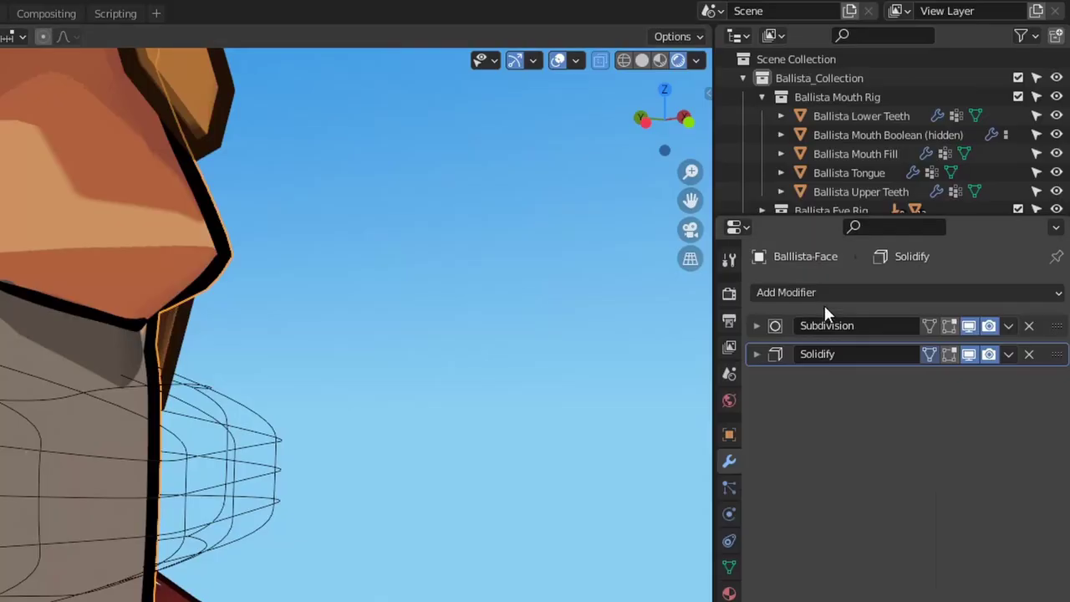
pyautogui.click(840, 293)
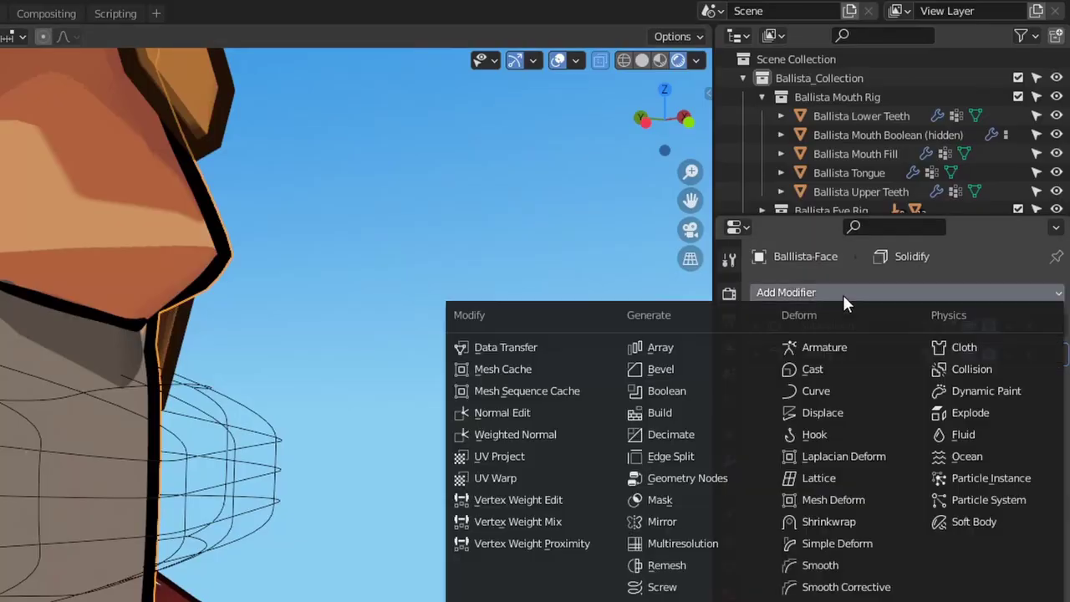
pyautogui.click(720, 392)
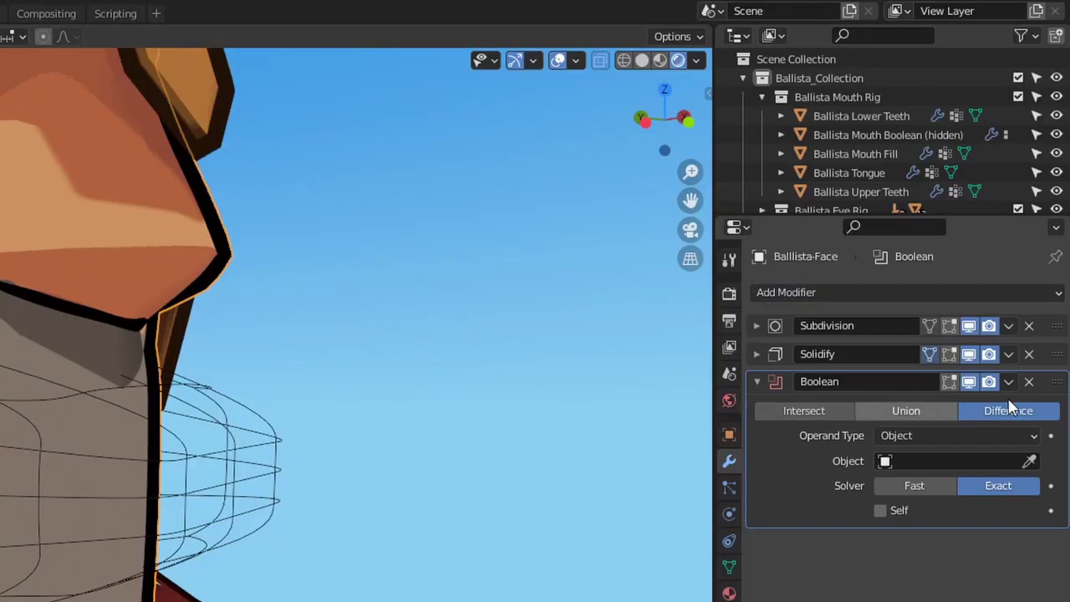
pyautogui.moveTo(1055, 383); pyautogui.dragTo(1044, 351)
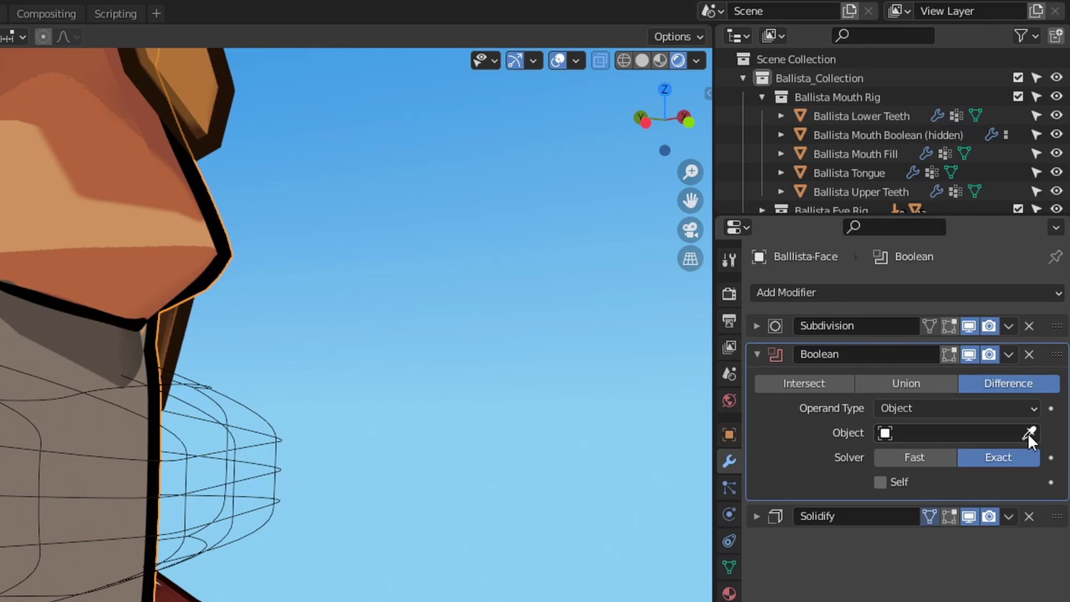
pyautogui.click(901, 132)
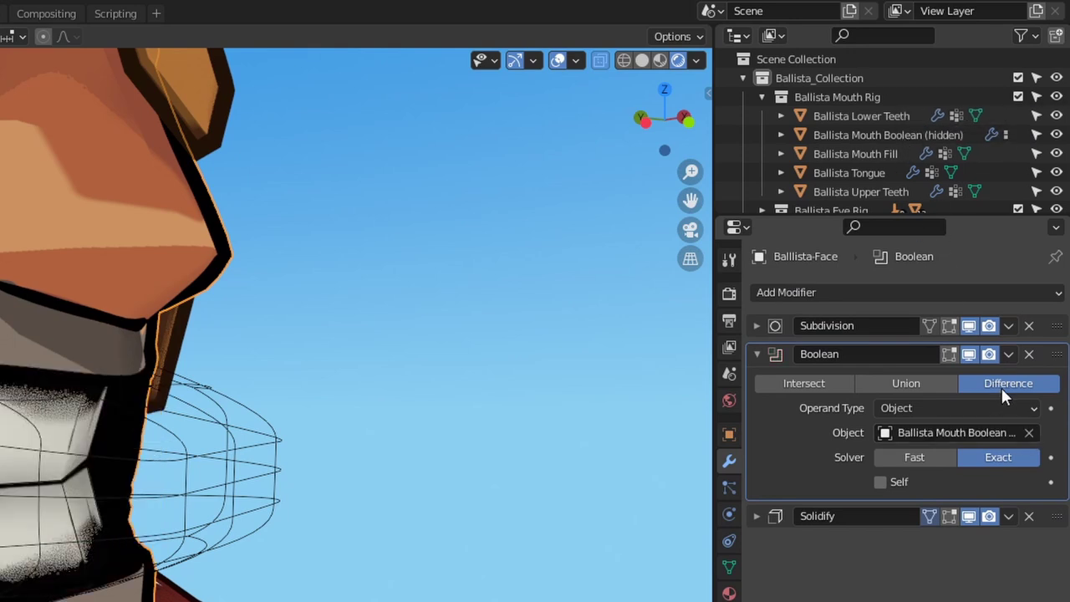
pyautogui.click(904, 458)
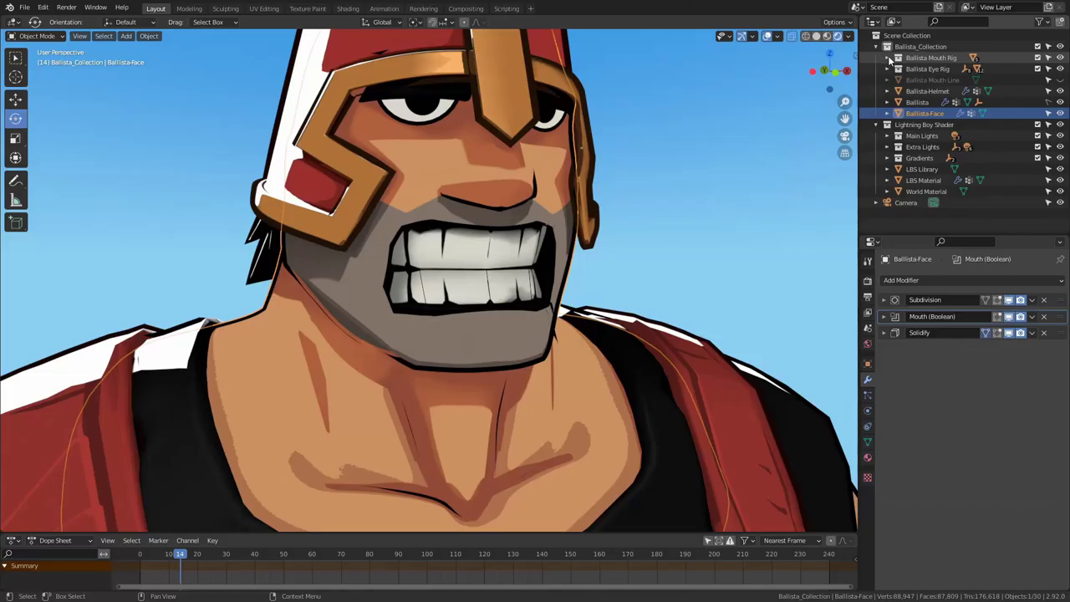
# Step: Select Ballista Mouth Boolean (hidden) in the Ballista Mouth Rig collection and inspect its mesh in Edit Mode
pyautogui.click(889, 58)
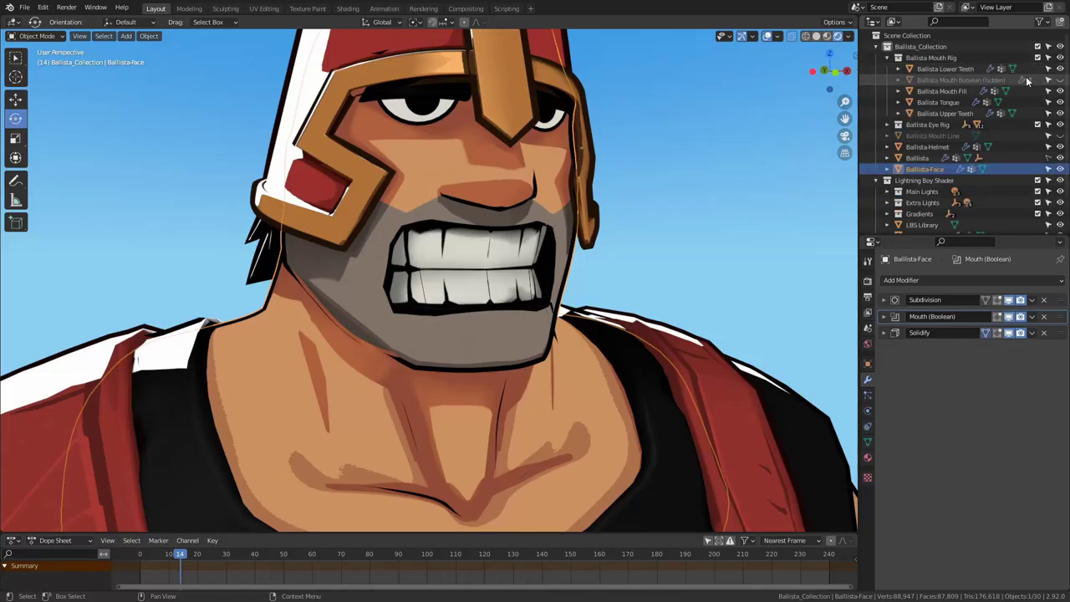
pyautogui.click(970, 79)
pyautogui.moveTo(610, 242); pyautogui.dragTo(579, 279, button='middle')
pyautogui.moveTo(628, 246); pyautogui.dragTo(636, 276, button='middle')
pyautogui.press('Tab')
pyautogui.press('Tab')
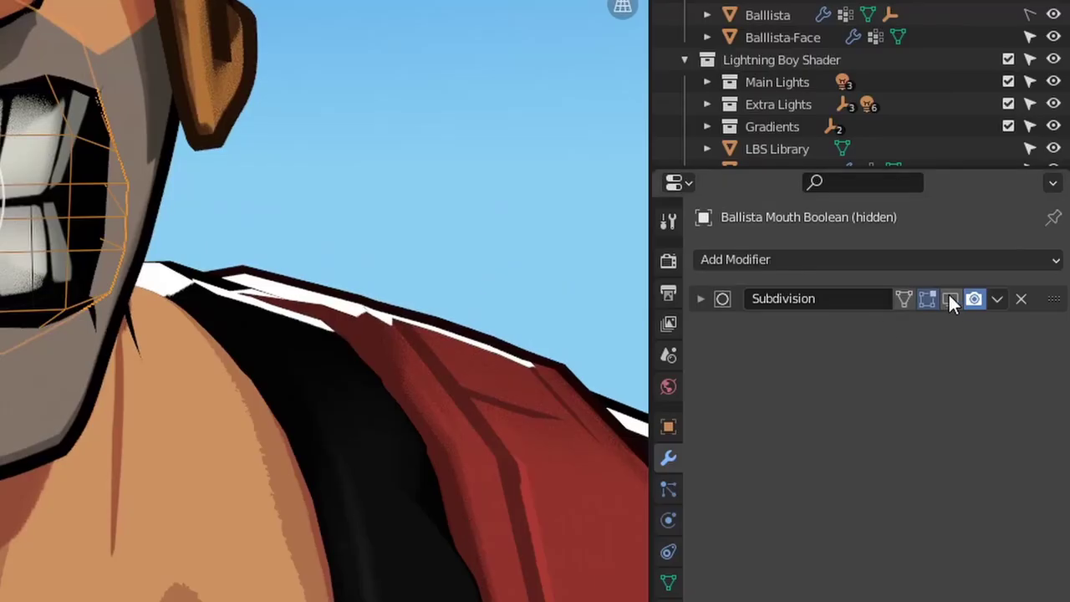
# Step: Switch on viewport display of the mouth boolean object's Subdivision modifier and examine the mouth opening
pyautogui.click(1010, 299)
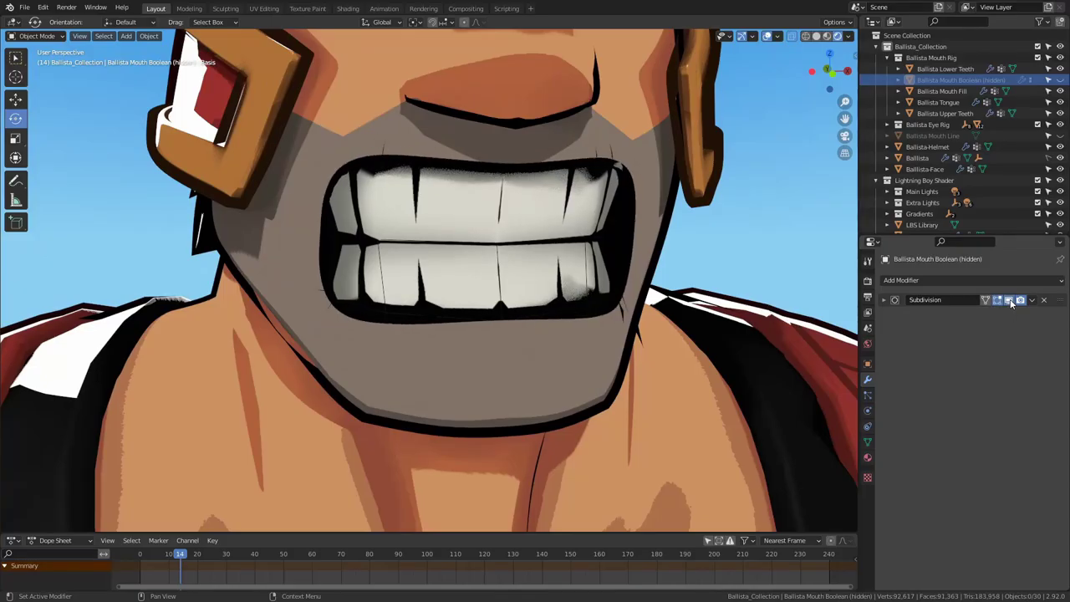
pyautogui.keyDown('ctrl'); pyautogui.keyDown('alt'); pyautogui.moveTo(657, 251); pyautogui.dragTo(600, 275); pyautogui.keyUp('alt'); pyautogui.keyUp('ctrl')
pyautogui.moveTo(599, 275); pyautogui.dragTo(510, 323, button='middle')
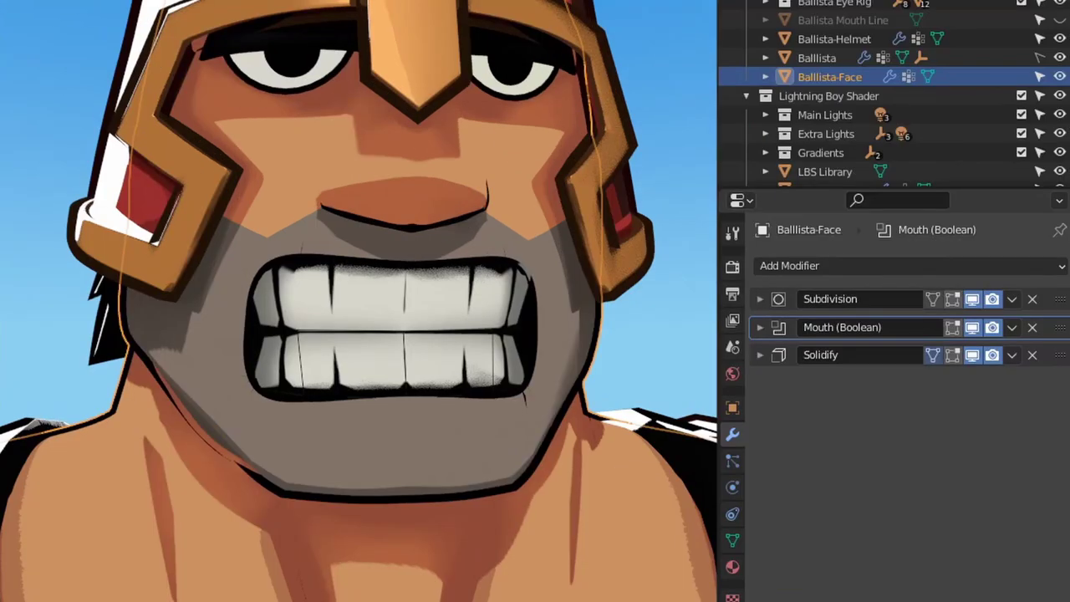
# Step: Try the face's Mouth (Boolean) modifier above Subdivision and then below Solidify, examining the mouth edge from the side
pyautogui.moveTo(1060, 327)
pyautogui.mouseDown()
pyautogui.moveTo(1062, 298)
pyautogui.moveTo(1060, 309)
pyautogui.mouseUp()
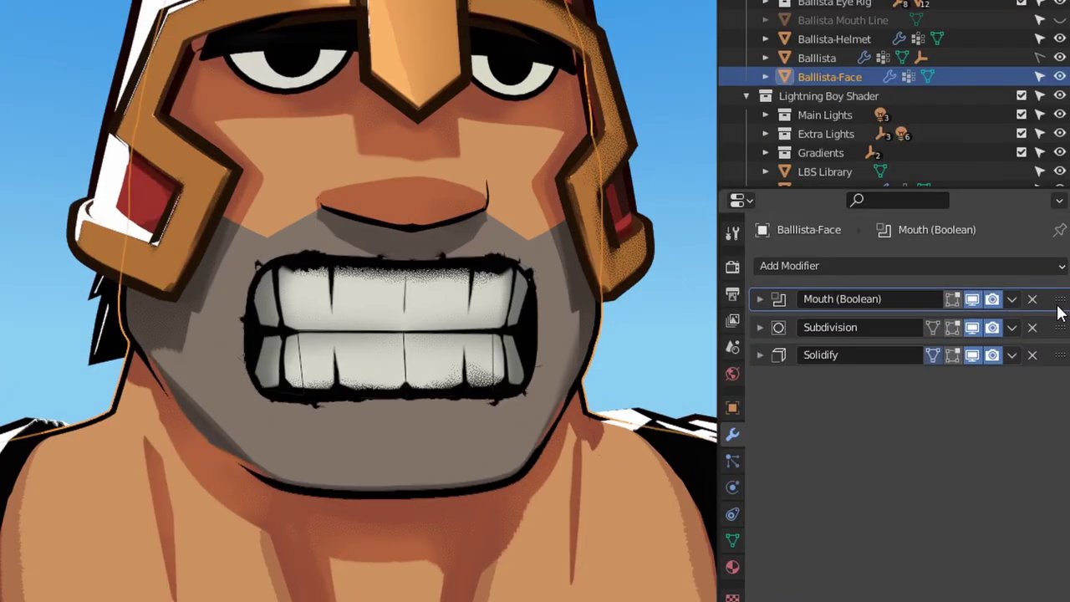
pyautogui.moveTo(1062, 308); pyautogui.dragTo(1062, 355)
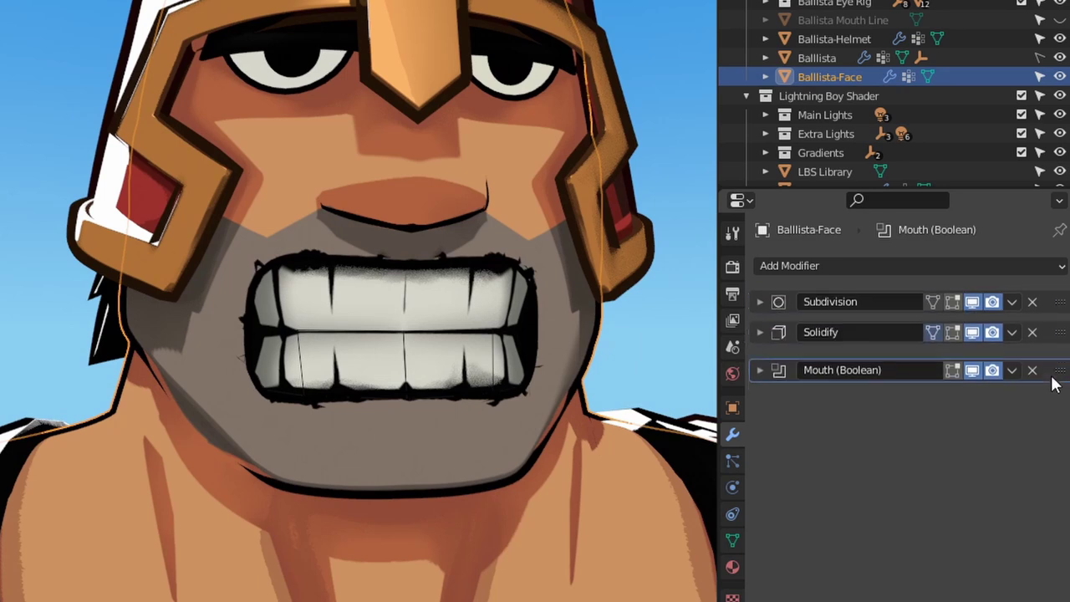
pyautogui.moveTo(506, 393); pyautogui.dragTo(655, 401, button='middle')
pyautogui.scroll(4, 654, 401)
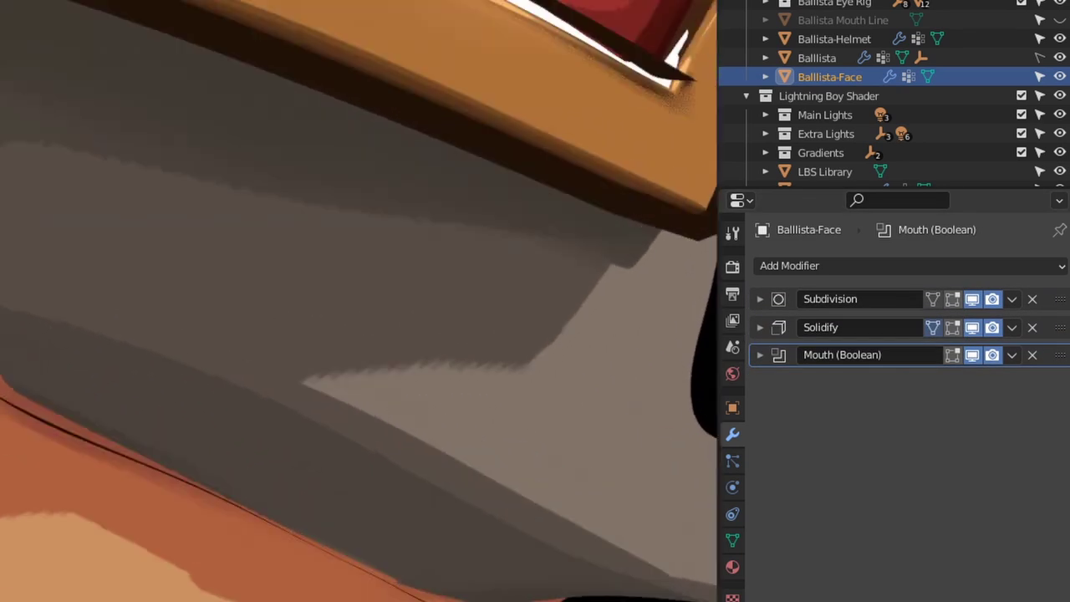
pyautogui.keyDown('shift'); pyautogui.moveTo(669, 292); pyautogui.dragTo(372, 385, button='middle'); pyautogui.keyUp('shift')
pyautogui.moveTo(678, 382); pyautogui.dragTo(618, 376, button='middle')
# Step: Move the Mouth (Boolean) modifier back between Subdivision and Solidify and examine the mouth outline
pyautogui.moveTo(1060, 365); pyautogui.dragTo(1060, 327)
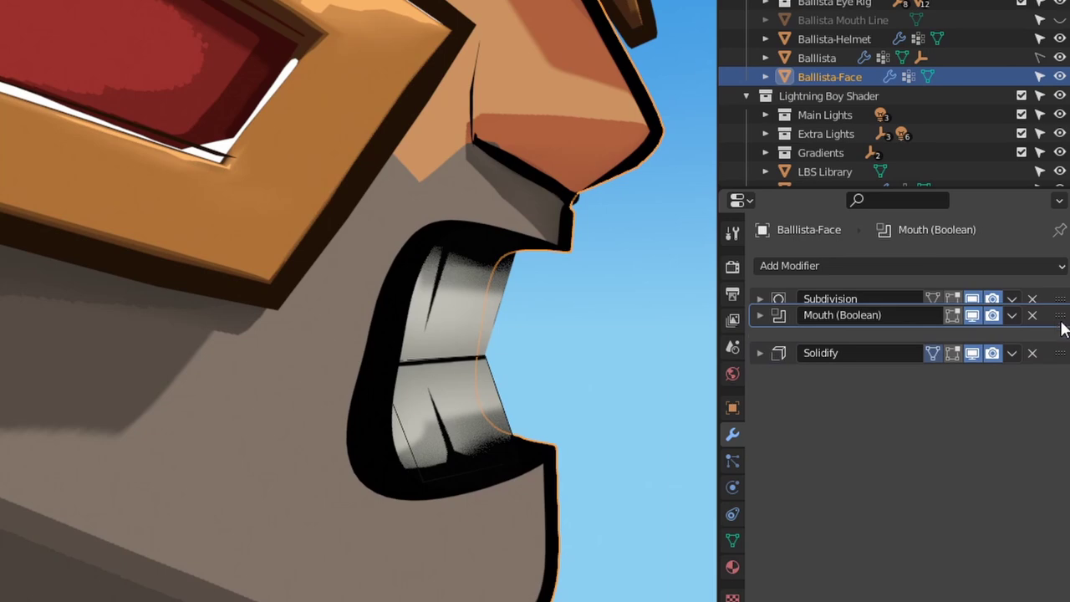
pyautogui.moveTo(614, 413); pyautogui.dragTo(404, 422, button='middle')
pyautogui.scroll(-3, 403, 416)
pyautogui.moveTo(614, 382); pyautogui.dragTo(514, 390, button='middle')
pyautogui.moveTo(562, 354); pyautogui.dragTo(442, 343, button='middle')
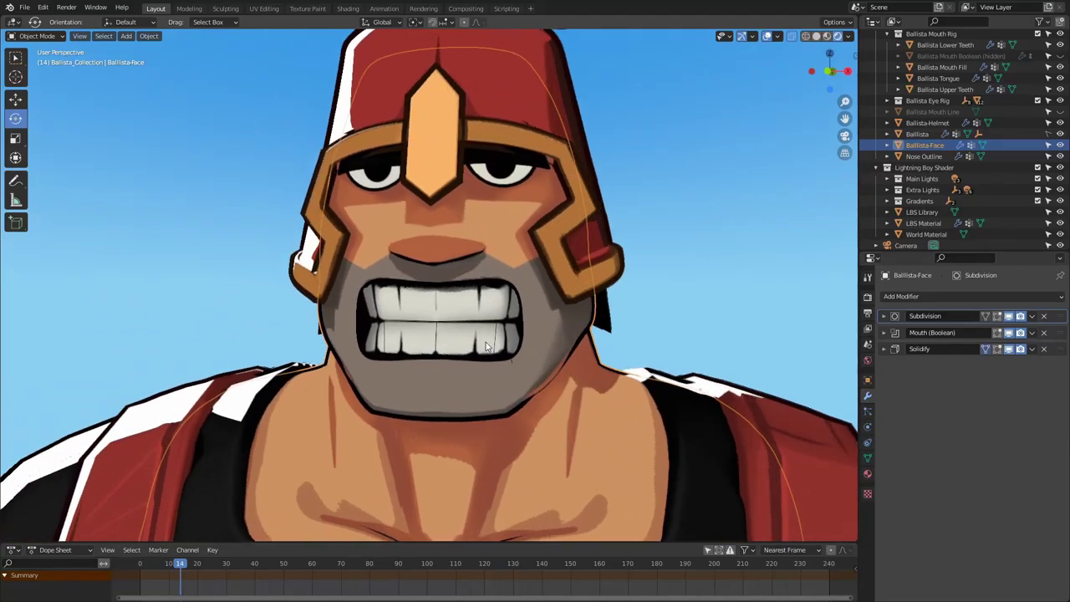
# Step: Apply smooth shading to the Ballista-Face object
pyautogui.scroll(7, 691, 255)
pyautogui.moveTo(698, 282); pyautogui.dragTo(506, 268, button='middle')
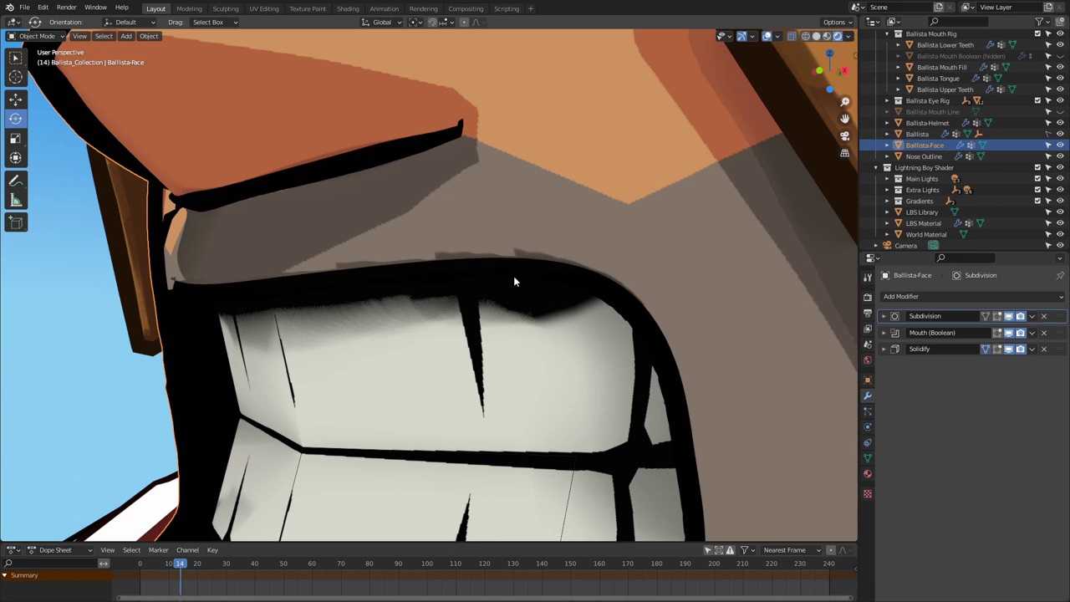
pyautogui.rightClick(557, 238)
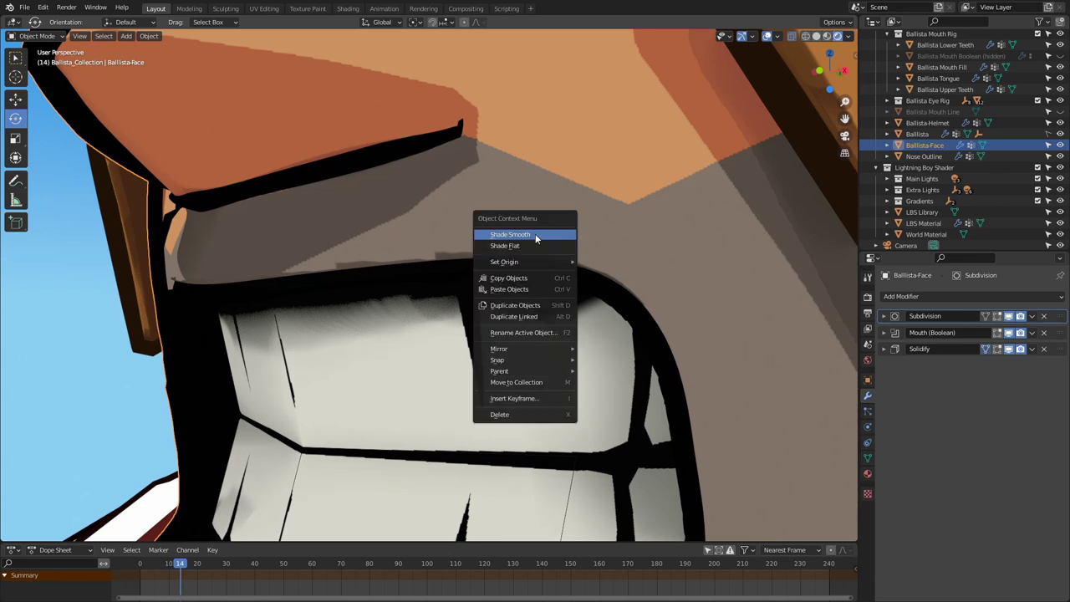
pyautogui.click(535, 233)
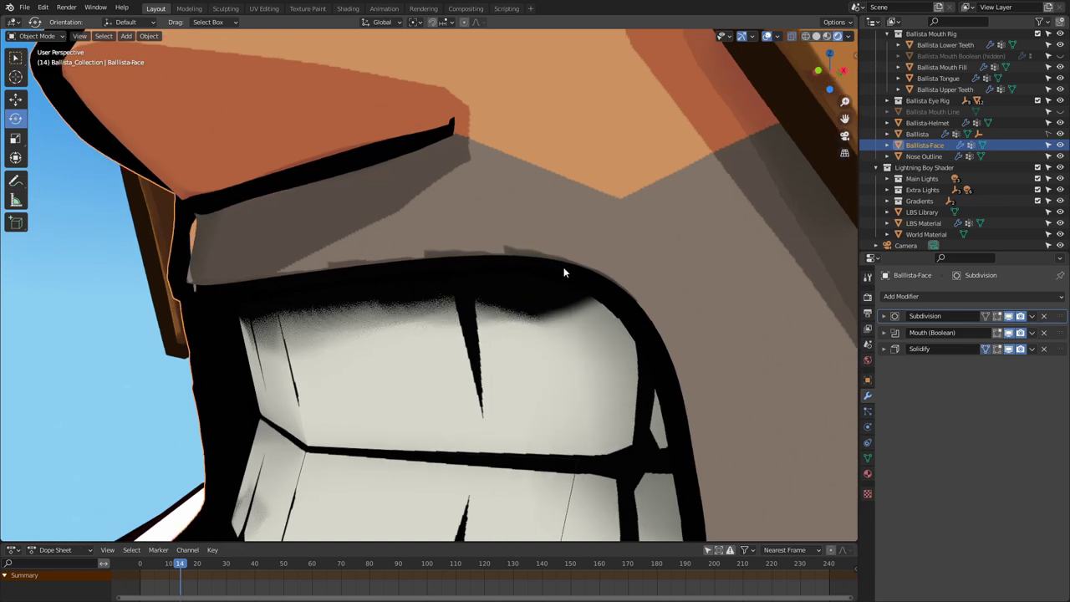
# Step: Enable Auto Smooth in the face mesh's Normals settings and set its angle to 32.8°
pyautogui.click(868, 458)
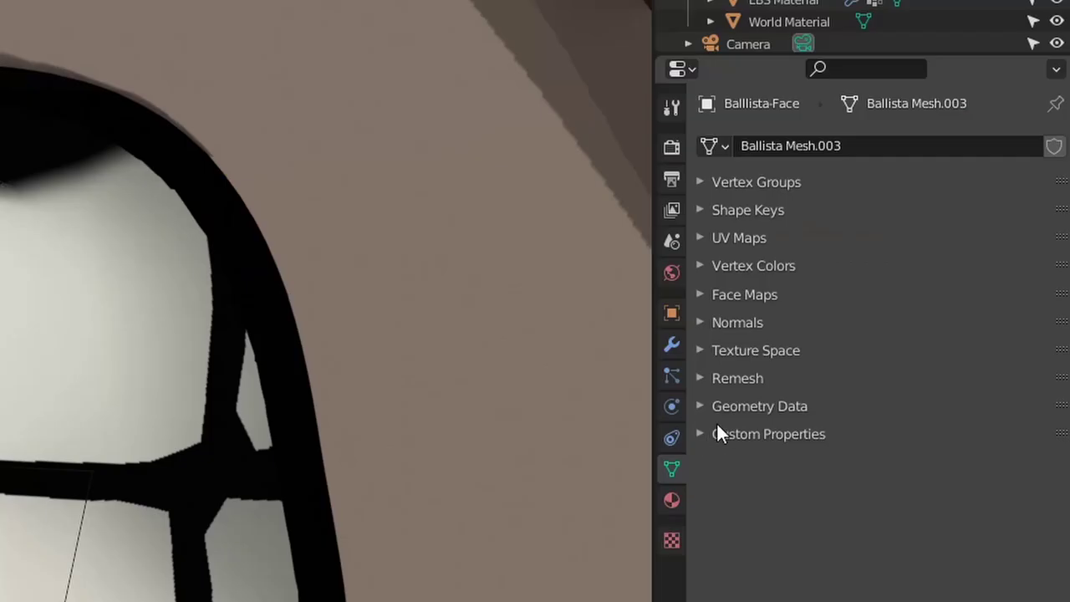
pyautogui.click(759, 324)
pyautogui.click(847, 356)
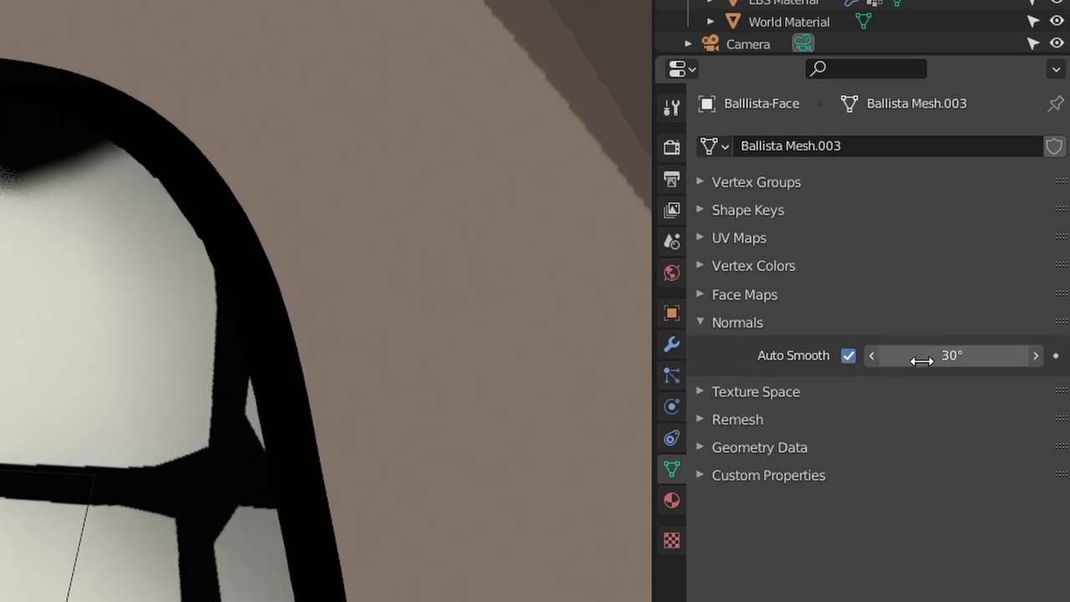
pyautogui.moveTo(953, 356); pyautogui.dragTo(982, 355)
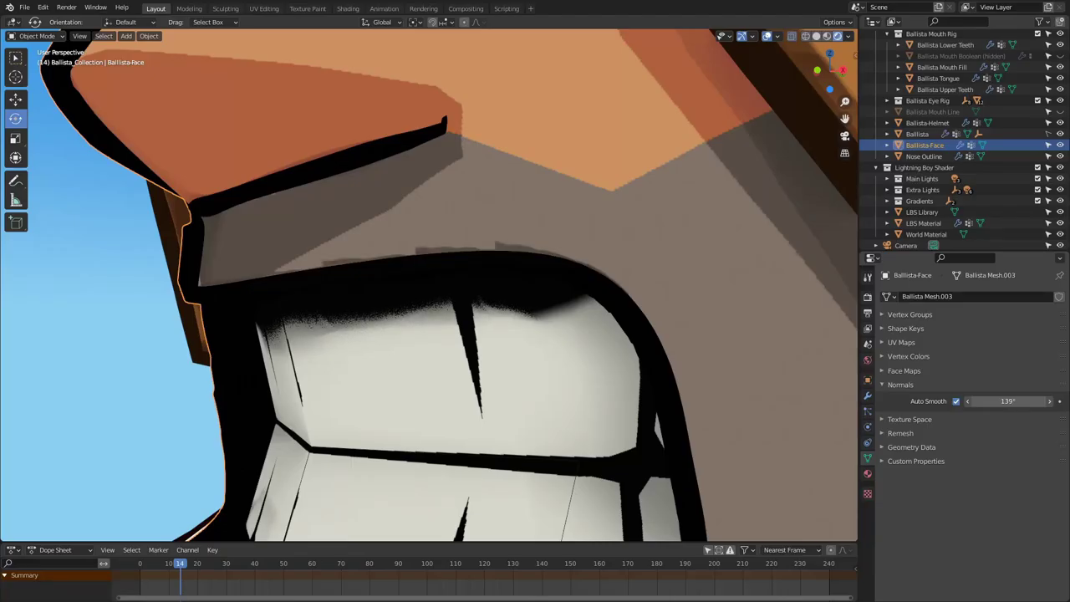
pyautogui.moveTo(1028, 402); pyautogui.dragTo(1013, 402)
pyautogui.moveTo(442, 276)
pyautogui.mouseDown(button='middle')
pyautogui.moveTo(461, 280)
pyautogui.moveTo(421, 284)
pyautogui.moveTo(641, 289)
pyautogui.moveTo(458, 301)
pyautogui.mouseUp(button='middle')
pyautogui.moveTo(574, 316); pyautogui.dragTo(657, 404, button='middle')
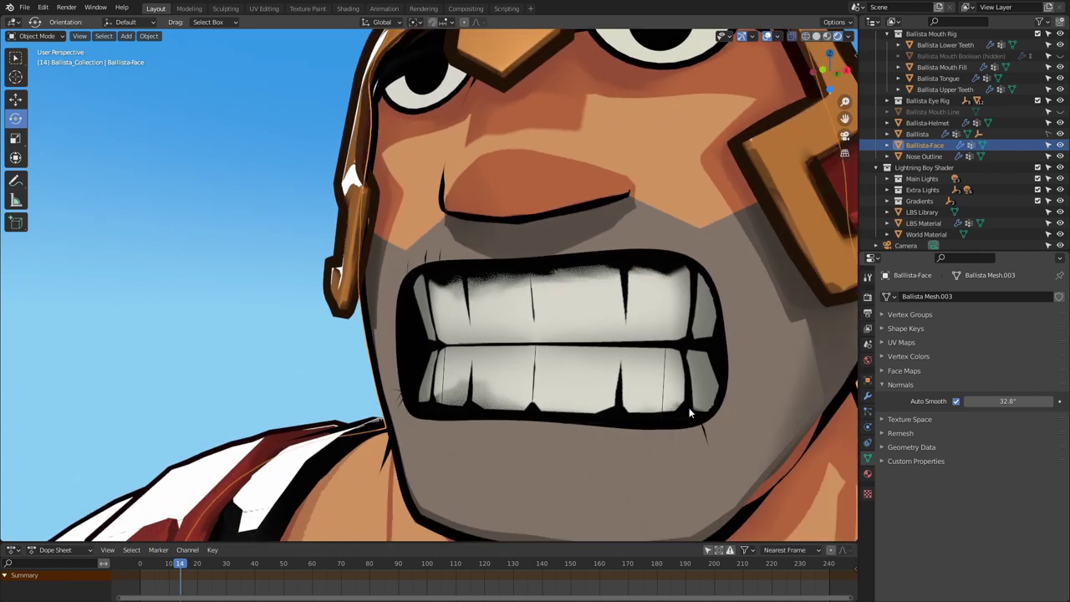
# Step: Try a different thickness on the face's Solidify modifier, set it back to -0.03 m, and view its vertex group choices
pyautogui.click(868, 398)
pyautogui.click(884, 350)
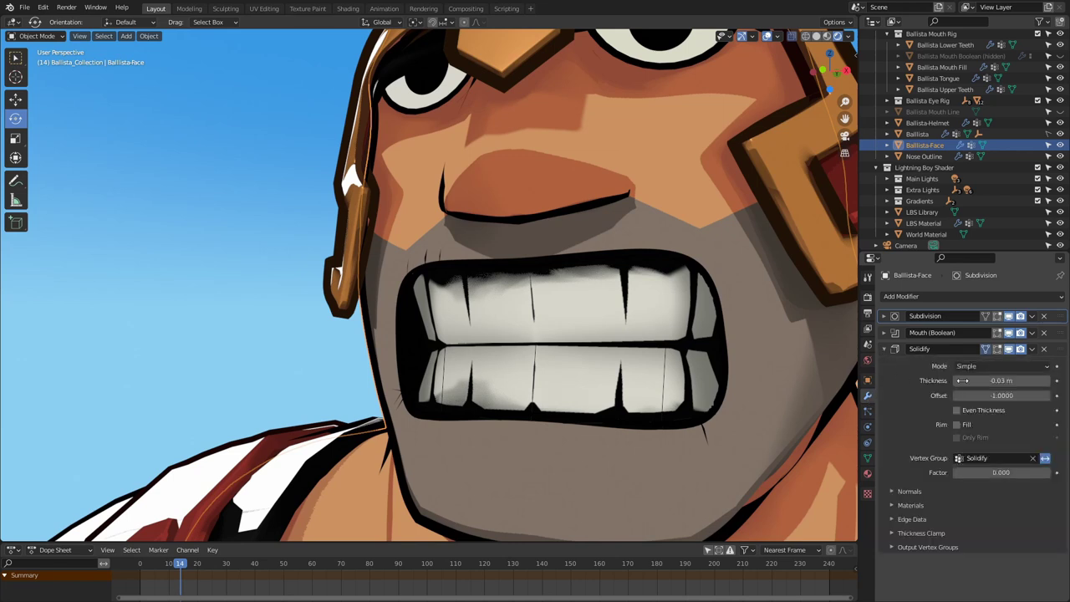
pyautogui.moveTo(984, 381); pyautogui.dragTo(1000, 380)
pyautogui.moveTo(594, 346); pyautogui.dragTo(624, 357, button='middle')
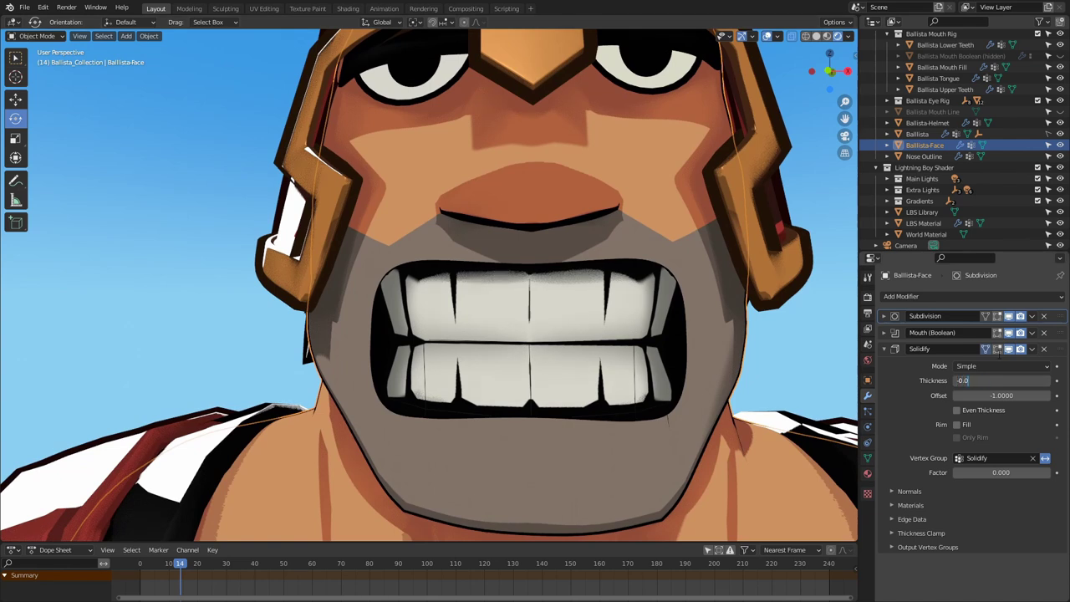
pyautogui.write('3')
pyautogui.press('Return')
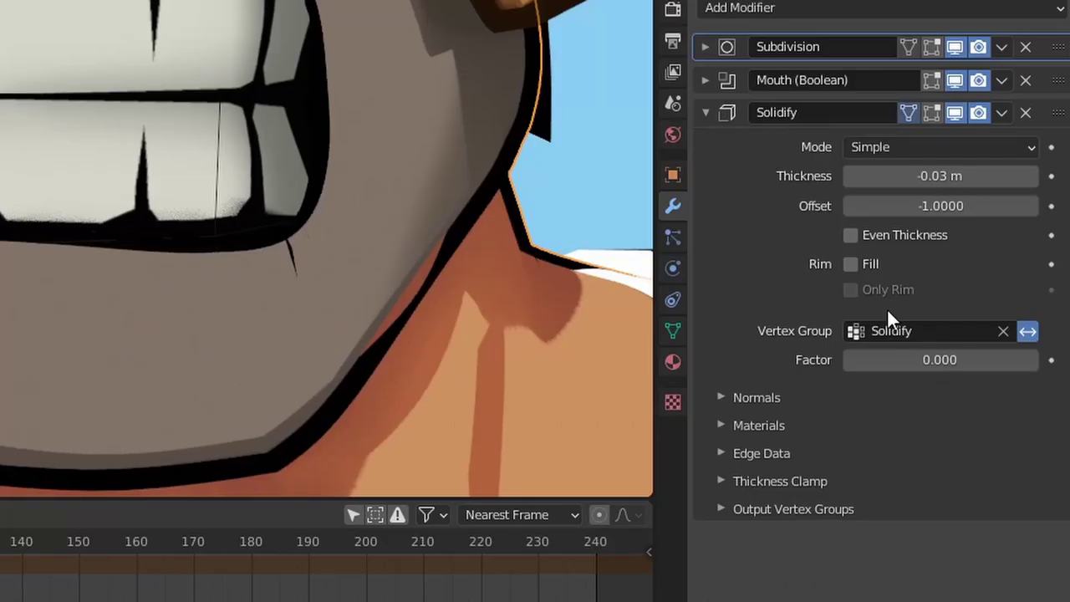
pyautogui.click(913, 331)
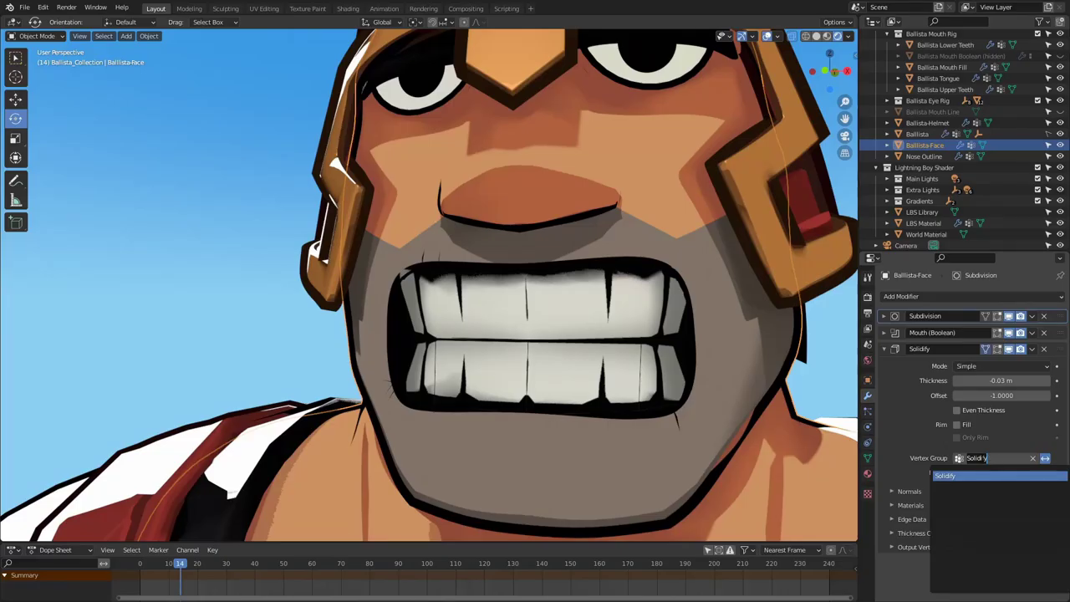
pyautogui.press('Escape')
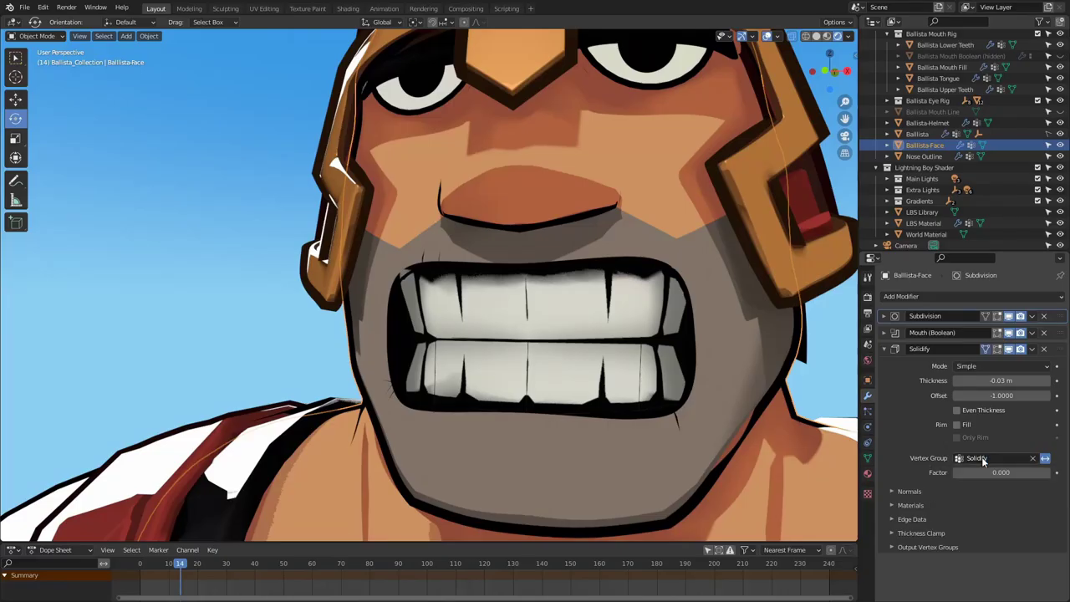
# Step: Select the Nose Outline object, then hide and show it to examine the line under the nose
pyautogui.moveTo(528, 215); pyautogui.dragTo(487, 221, button='middle')
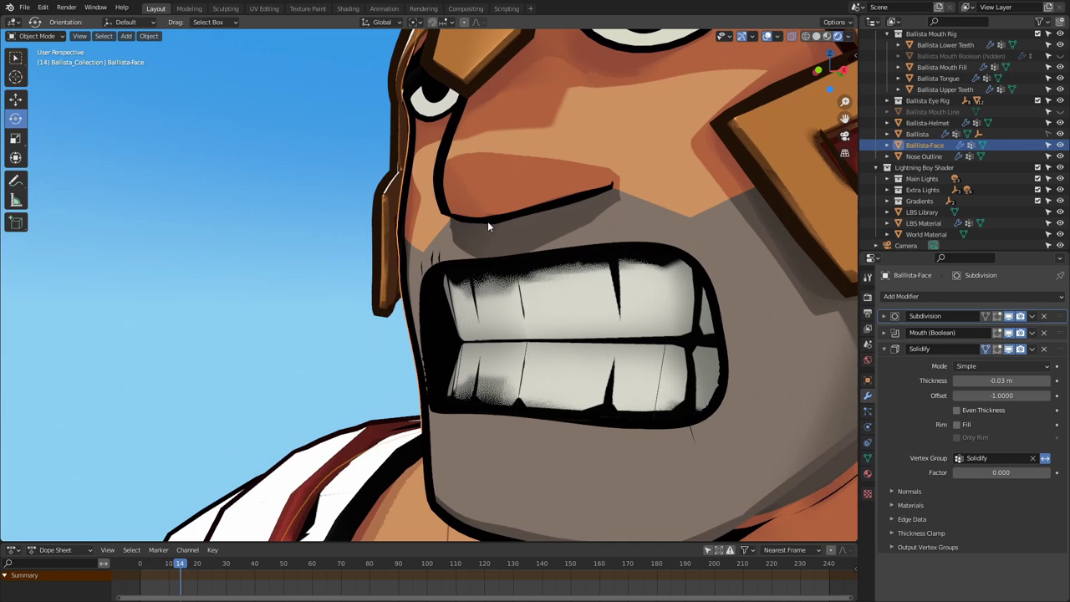
pyautogui.click(492, 220)
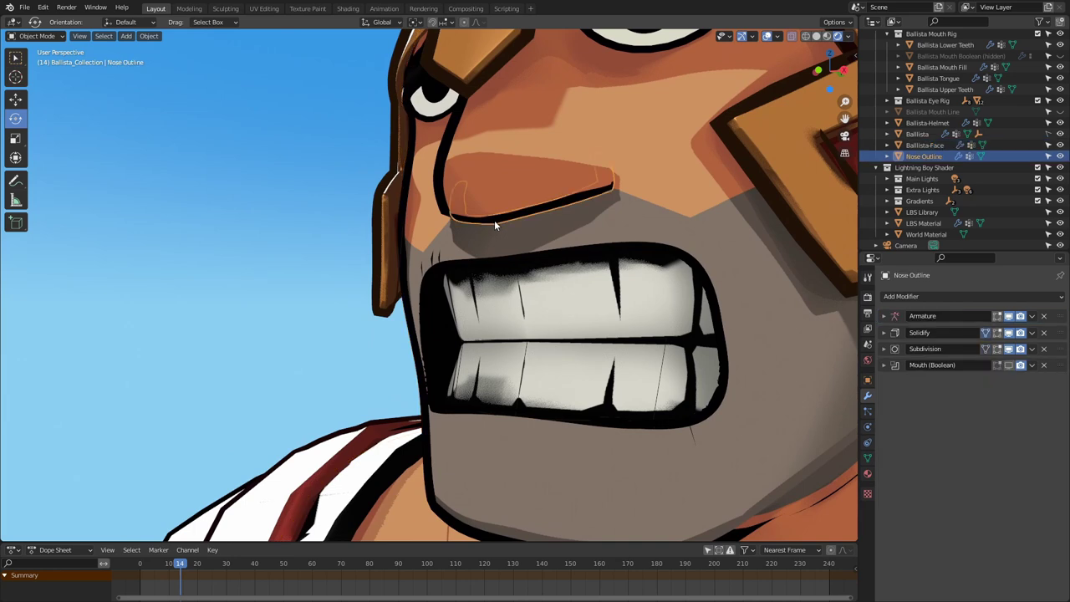
pyautogui.click(1061, 156)
pyautogui.moveTo(831, 195); pyautogui.dragTo(887, 192, button='middle')
pyautogui.click(1060, 156)
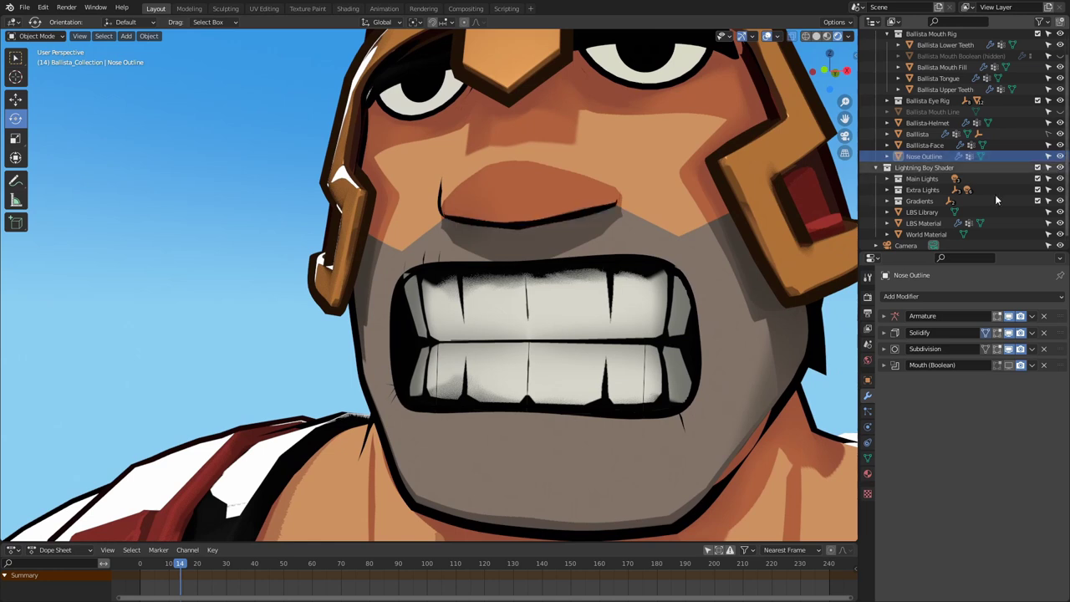
# Step: Select Ballista-Face, add a new vertex group to its mesh, and return to its Solidify modifier settings
pyautogui.click(598, 449)
pyautogui.moveTo(615, 440)
pyautogui.mouseDown(button='middle')
pyautogui.moveTo(629, 450)
pyautogui.moveTo(625, 430)
pyautogui.mouseUp(button='middle')
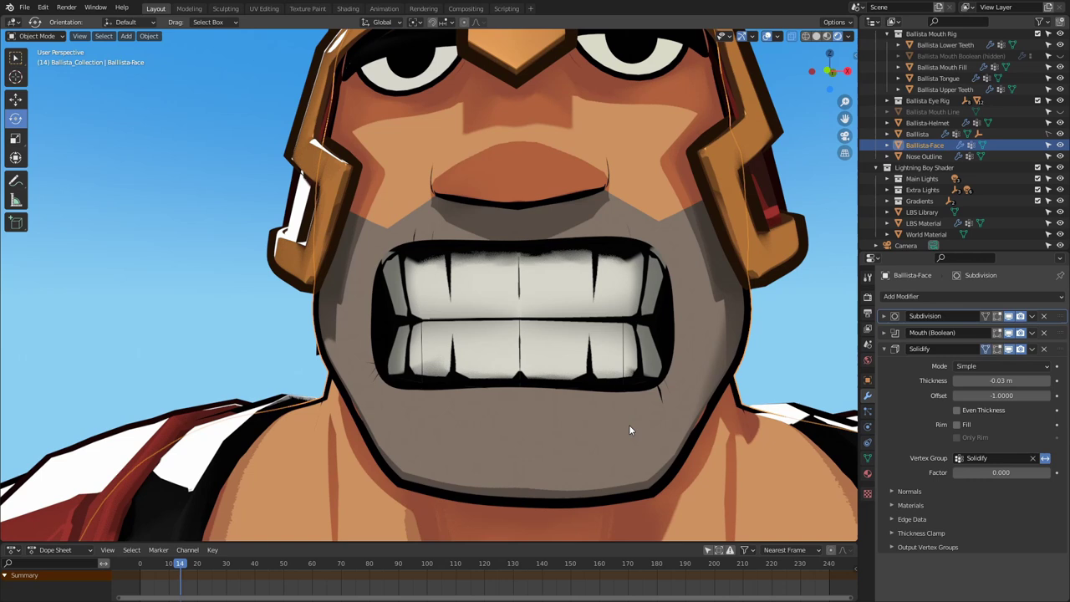
pyautogui.click(867, 458)
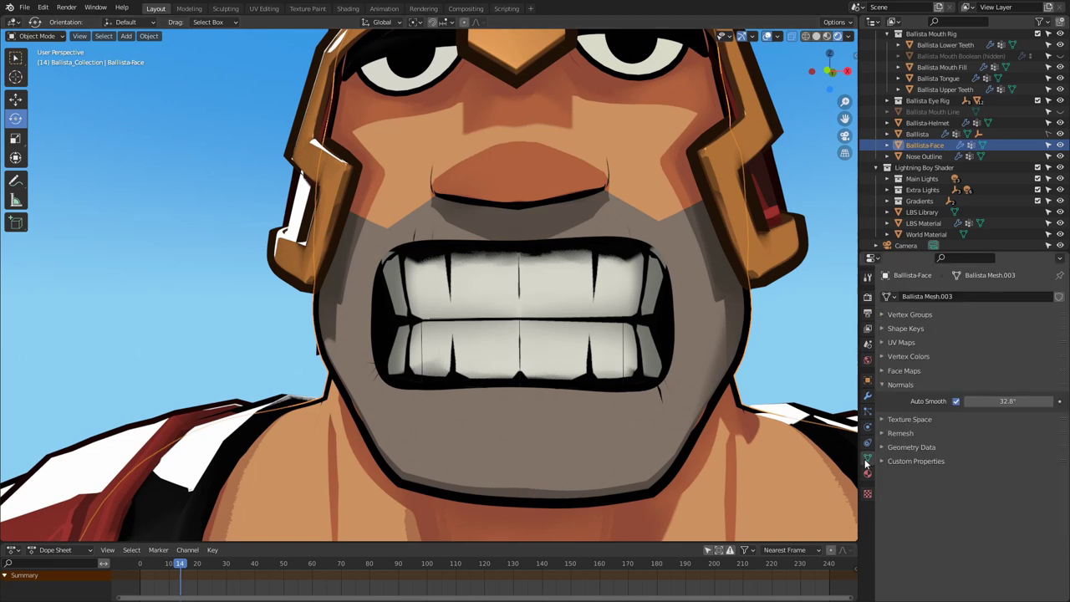
pyautogui.click(912, 315)
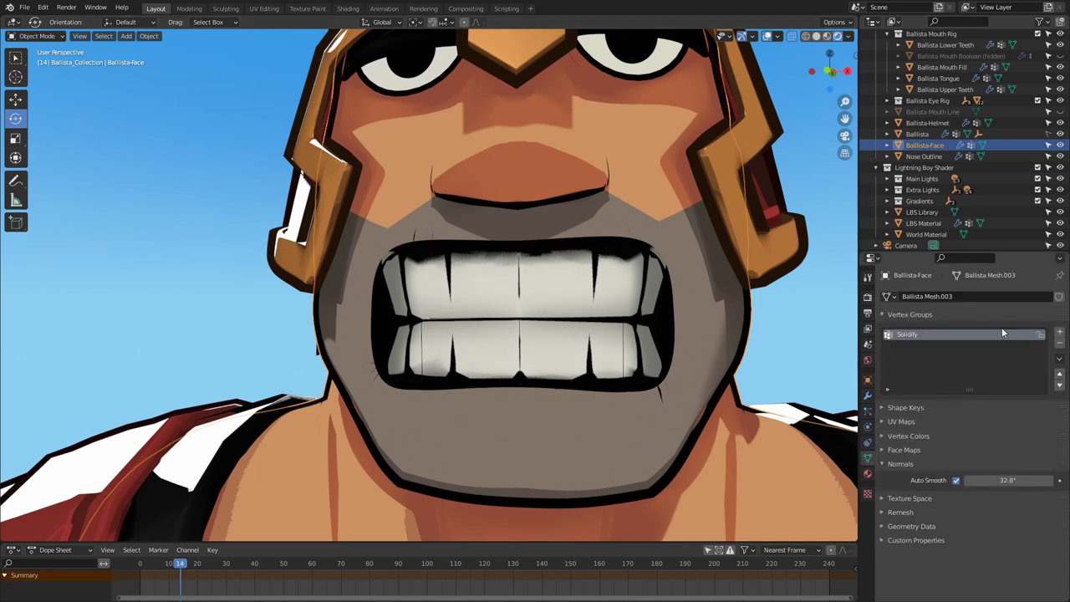
pyautogui.click(1060, 332)
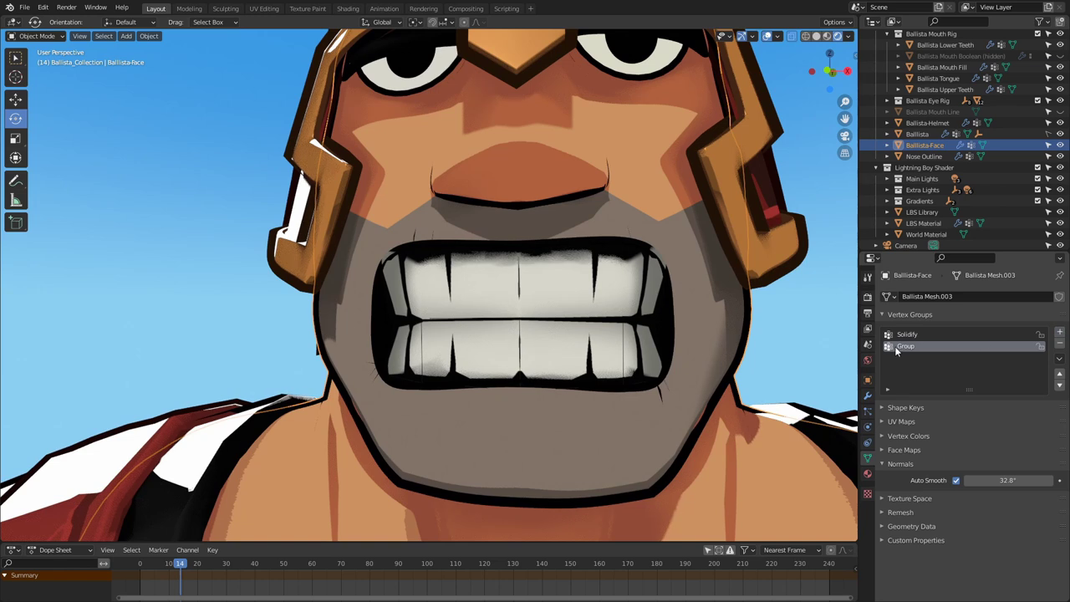
pyautogui.click(867, 396)
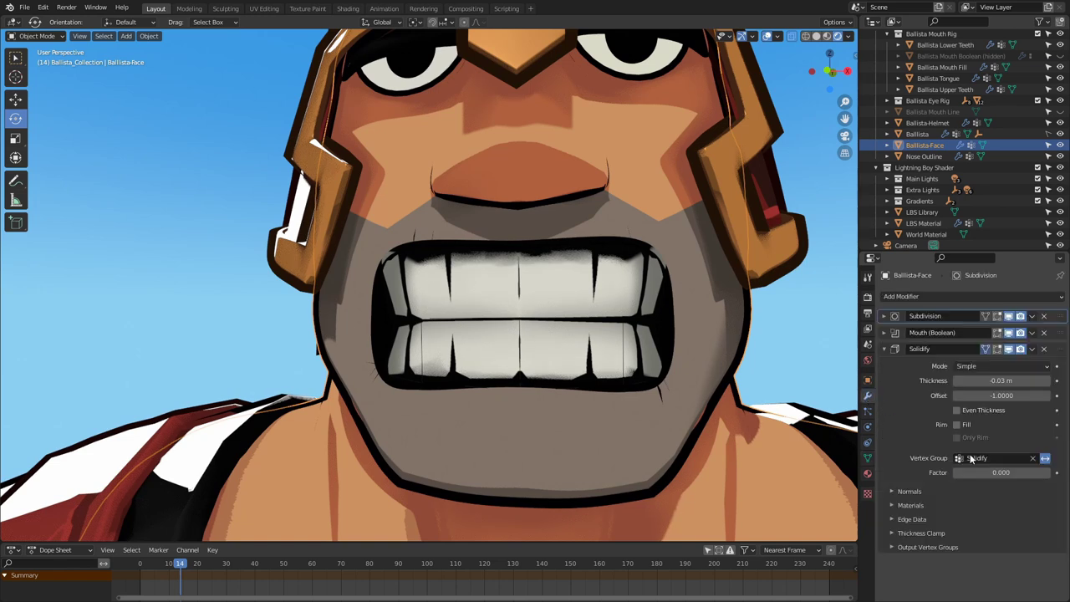
# Step: Use the Solidify vertex group in the face's Solidify modifier and set its factor to 0
pyautogui.click(969, 458)
pyautogui.click(962, 487)
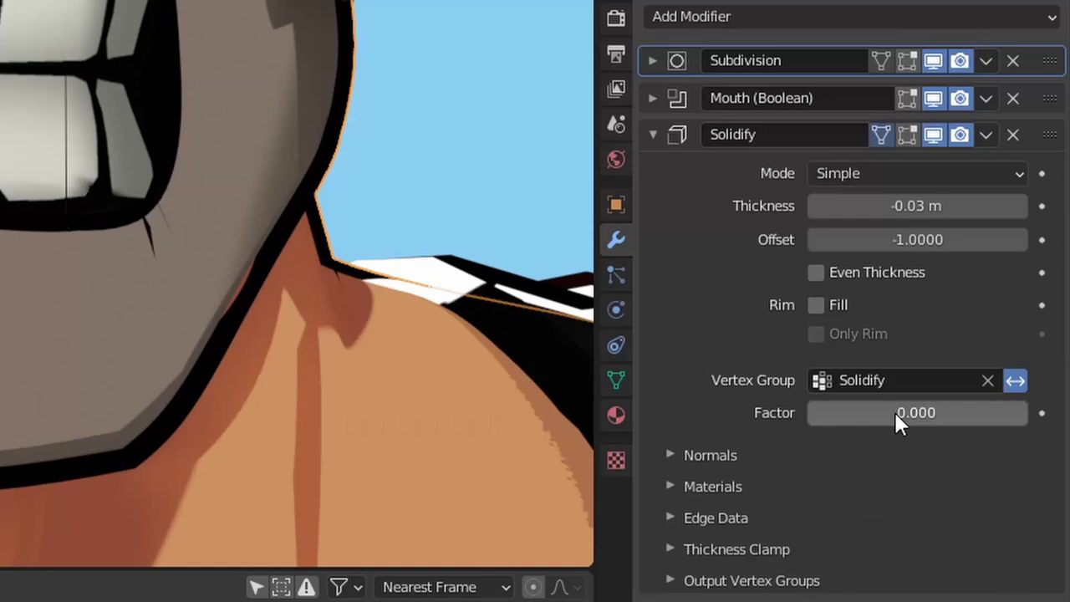
pyautogui.click(993, 471)
pyautogui.write('0')
pyautogui.press('Return')
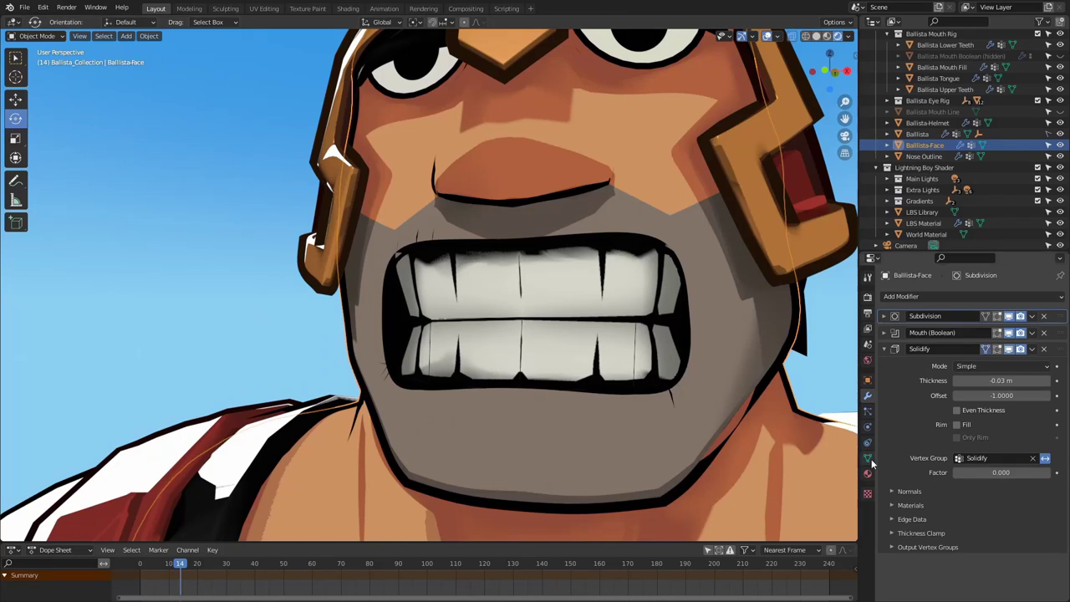
# Step: Make the Solidify vertex group active on the face mesh and switch to Weight Paint mode
pyautogui.click(616, 379)
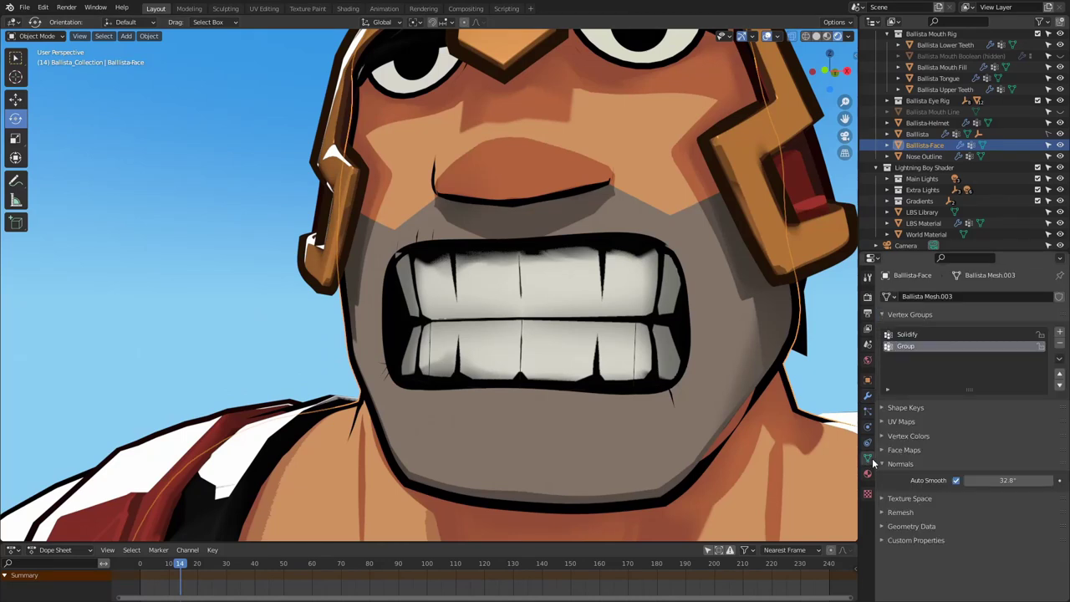
pyautogui.click(915, 334)
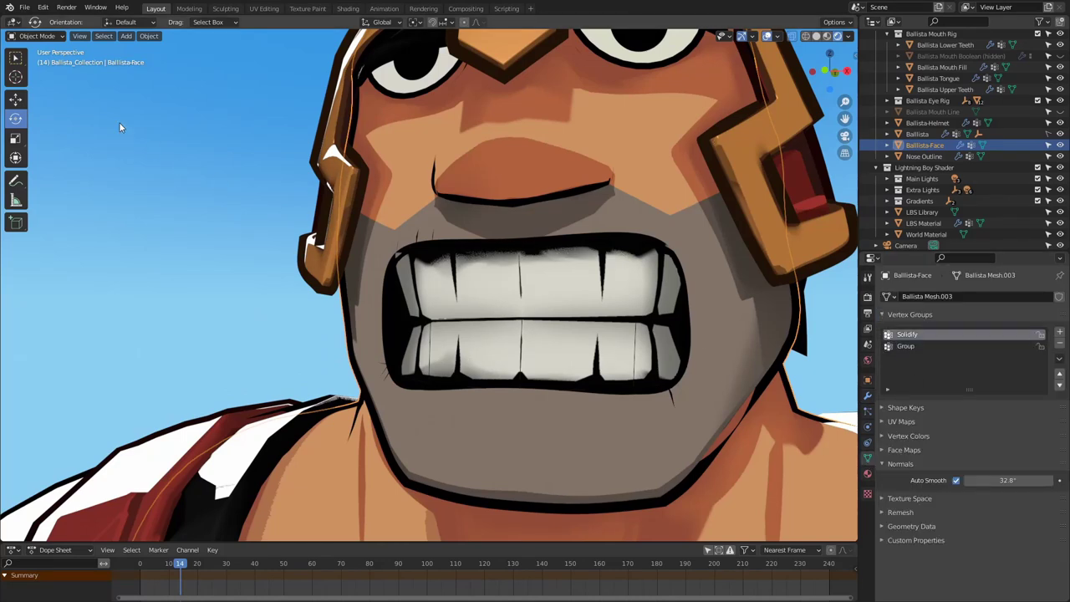
pyautogui.click(53, 37)
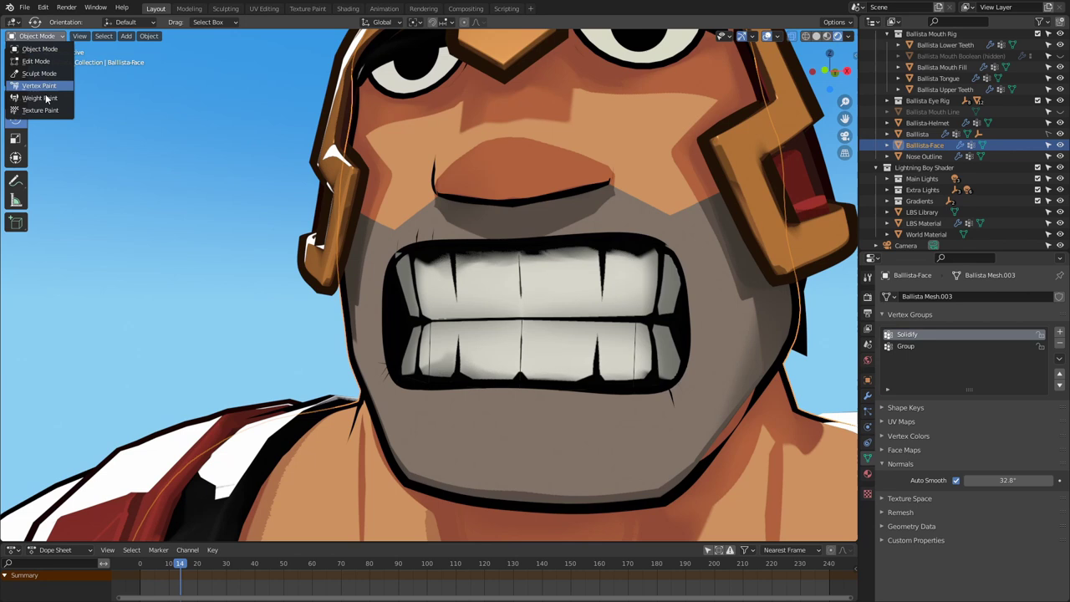
pyautogui.click(42, 98)
pyautogui.moveTo(552, 269); pyautogui.dragTo(523, 244, button='middle')
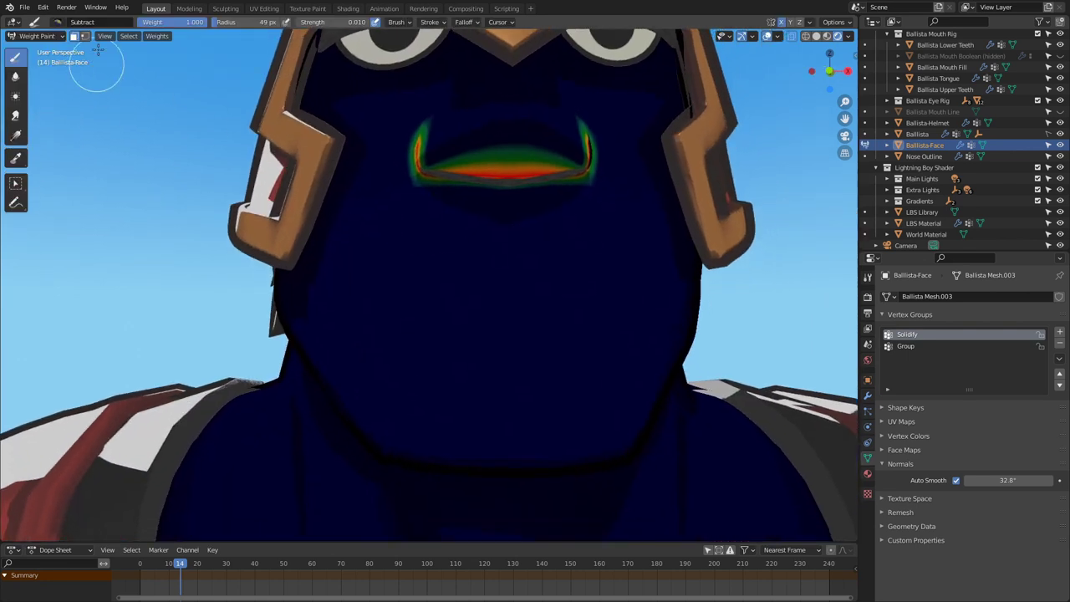
# Step: Set the weight brush to Add with a strength of 0.287, resize it, and paint the Solidify group on the lower face
pyautogui.click(61, 23)
pyautogui.click(90, 50)
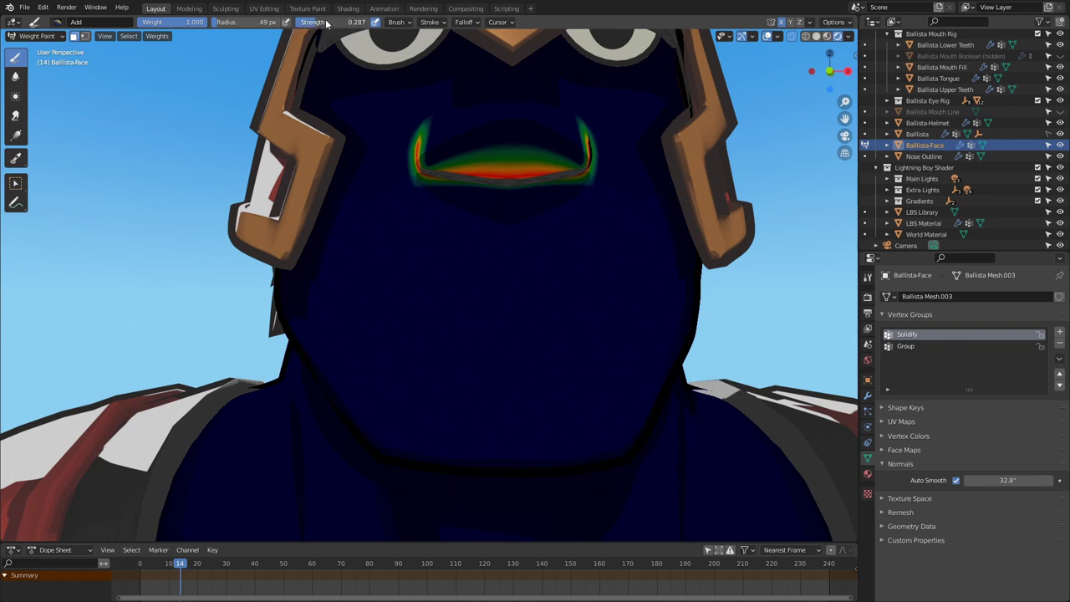
pyautogui.press('f')
pyautogui.click(517, 262)
pyautogui.moveTo(452, 250)
pyautogui.mouseDown()
pyautogui.moveTo(423, 243)
pyautogui.moveTo(394, 303)
pyautogui.moveTo(473, 320)
pyautogui.moveTo(461, 370)
pyautogui.moveTo(363, 242)
pyautogui.moveTo(432, 393)
pyautogui.moveTo(417, 393)
pyautogui.moveTo(402, 251)
pyautogui.mouseUp()
pyautogui.moveTo(401, 251); pyautogui.dragTo(430, 239, button='middle')
pyautogui.moveTo(429, 239)
pyautogui.mouseDown()
pyautogui.moveTo(442, 346)
pyautogui.moveTo(527, 350)
pyautogui.mouseUp()
pyautogui.moveTo(527, 350); pyautogui.dragTo(518, 393, button='middle')
# Step: Return to Object Mode and examine the face outlines around the nose and mouth from several angles
pyautogui.click(36, 35)
pyautogui.click(38, 48)
pyautogui.scroll(-1, 456, 303)
pyautogui.moveTo(455, 304)
pyautogui.mouseDown(button='middle')
pyautogui.moveTo(437, 305)
pyautogui.moveTo(454, 307)
pyautogui.mouseUp(button='middle')
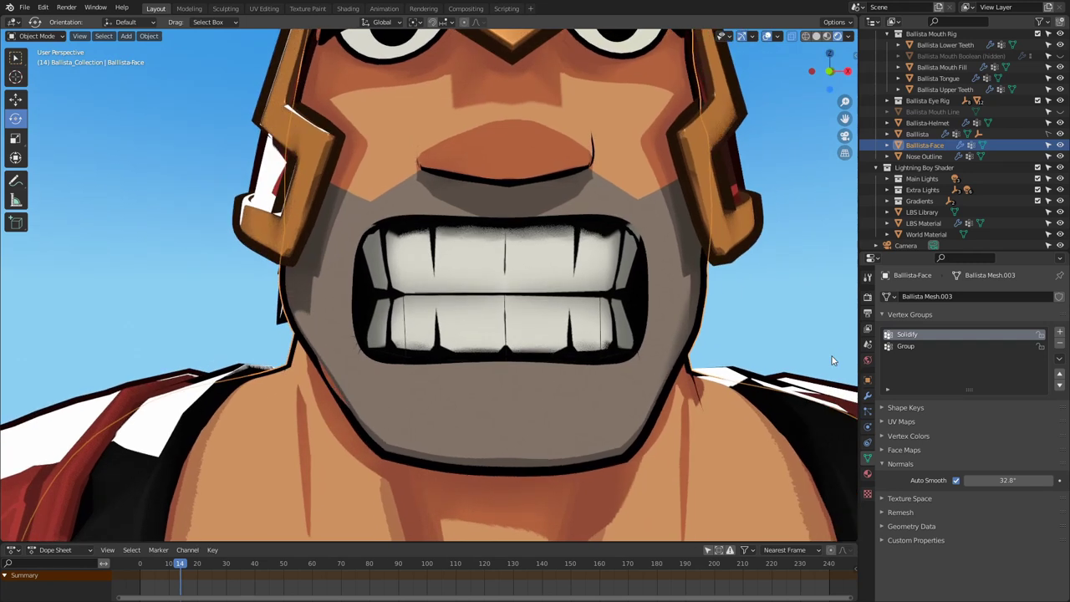
pyautogui.moveTo(606, 353); pyautogui.dragTo(669, 360, button='middle')
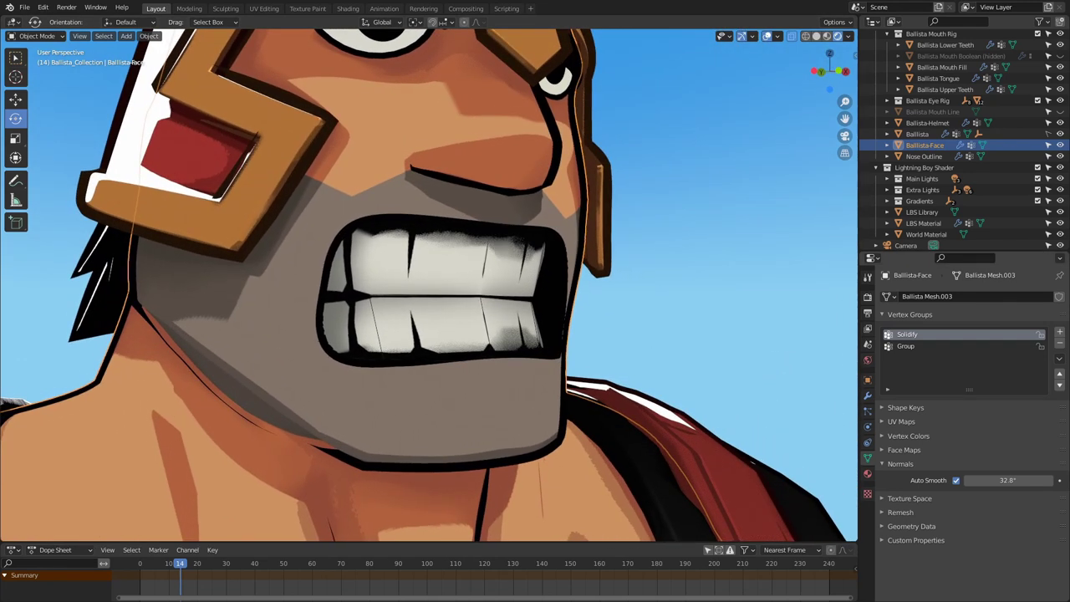
pyautogui.moveTo(622, 356); pyautogui.dragTo(621, 395, button='middle')
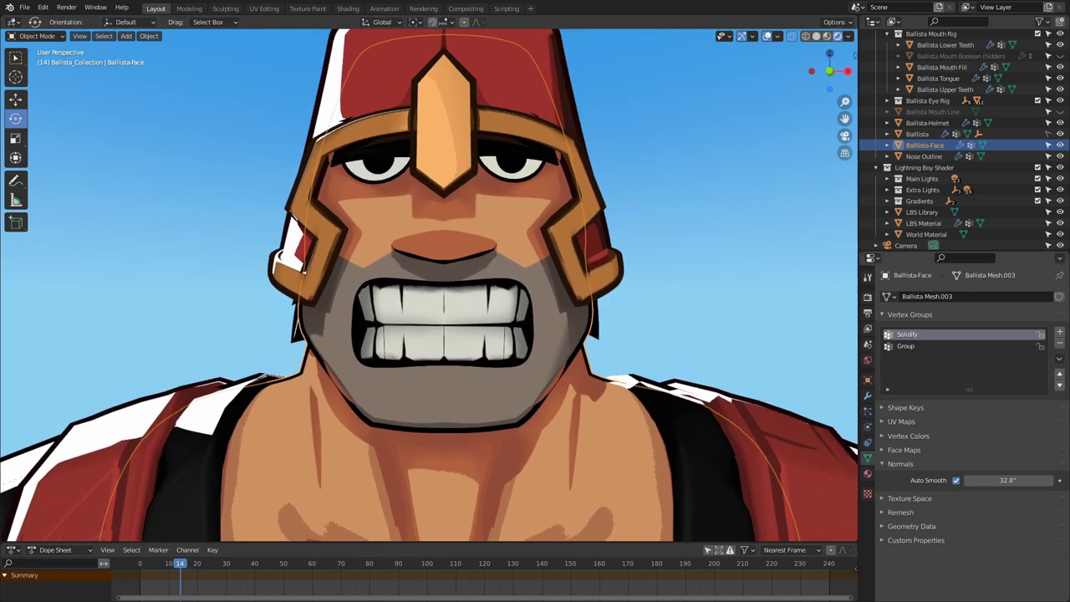
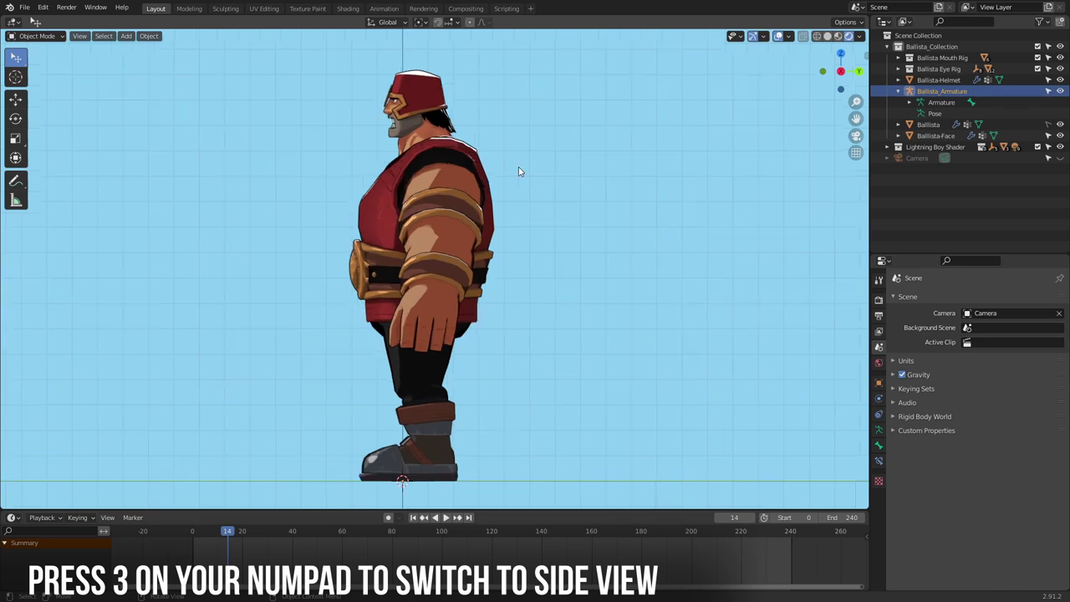
# Step: Switch to the side view and set Ballista_Armature to display In Front of the character
pyautogui.press('KP_3')
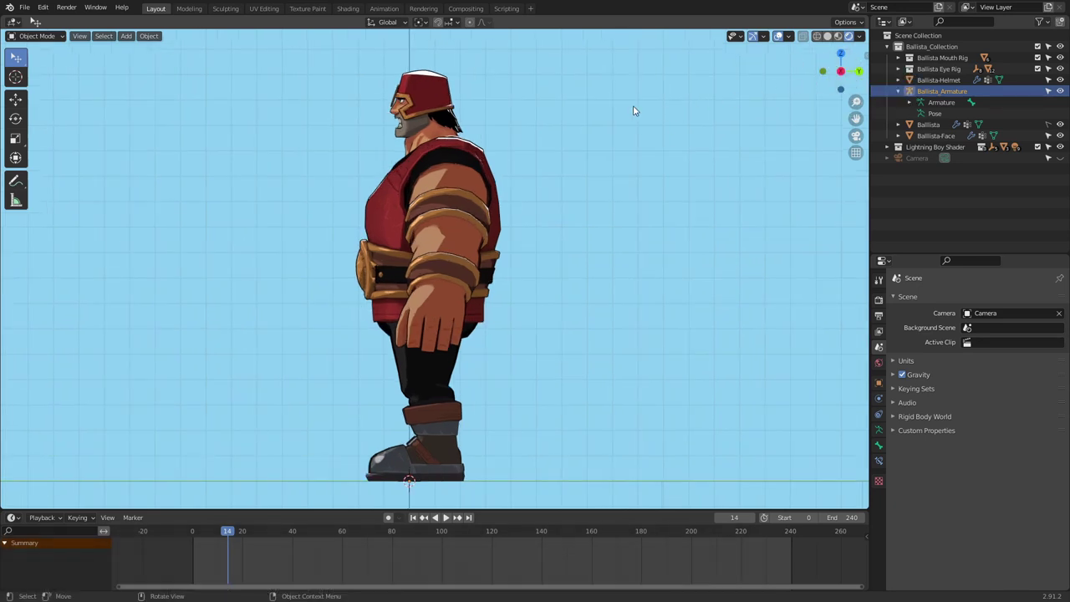
pyautogui.scroll(-1, 636, 108)
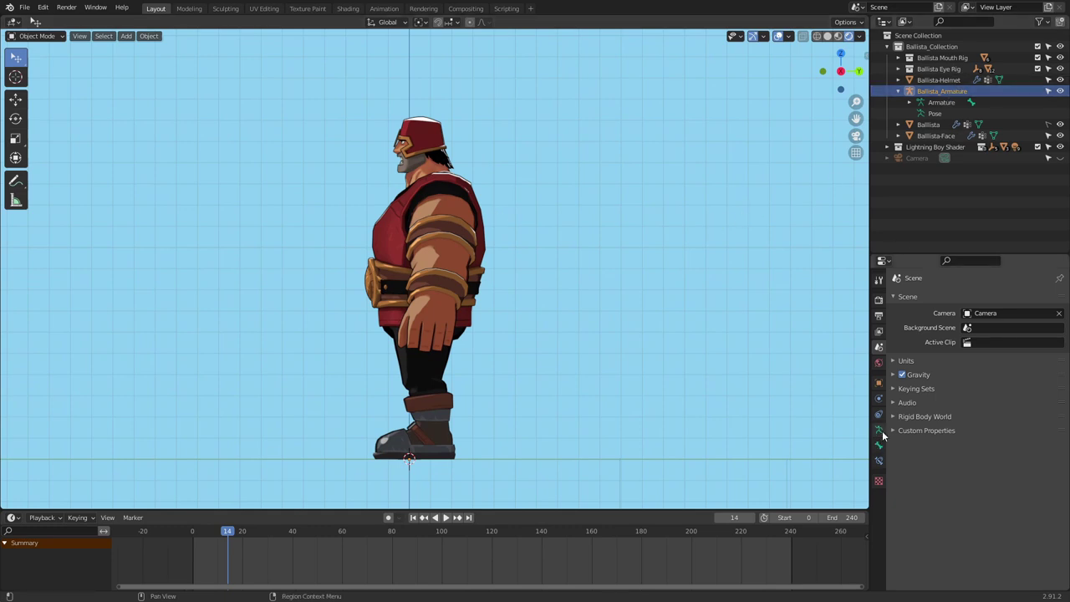
pyautogui.click(879, 383)
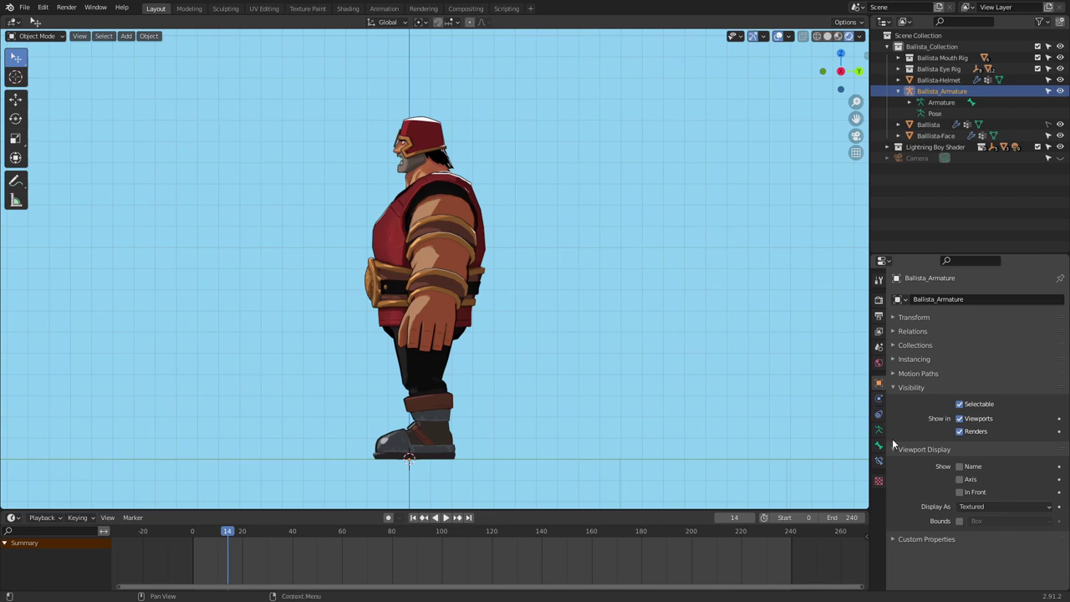
pyautogui.click(958, 490)
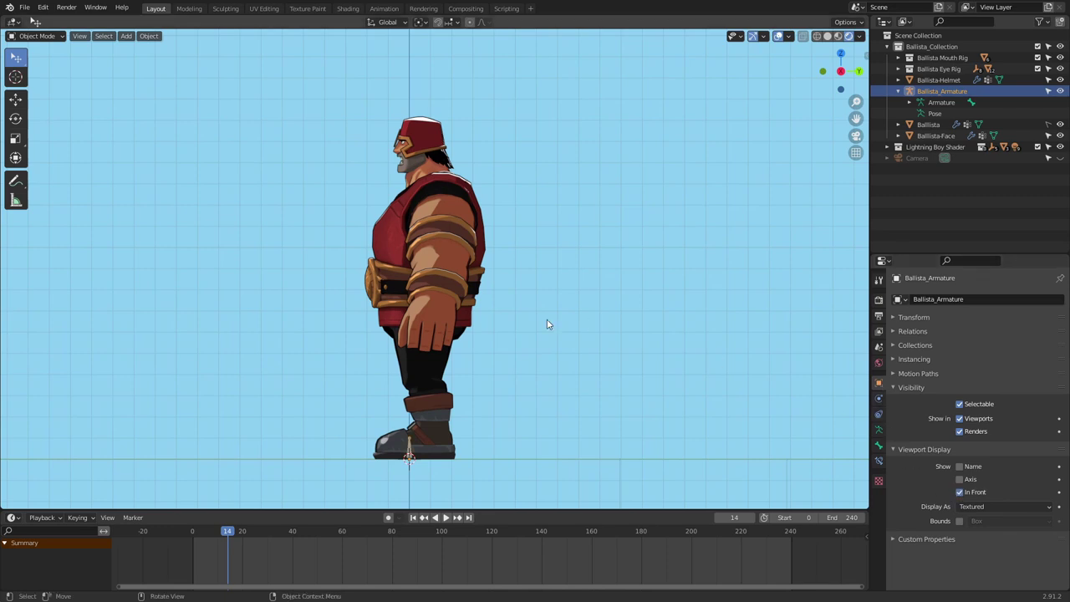
# Step: In Edit Mode, duplicate the bone at the feet and move the copy 1.0087 m in Y and 13.332 m in Z
pyautogui.scroll(1, 539, 330)
pyautogui.keyDown('shift'); pyautogui.moveTo(487, 390); pyautogui.dragTo(546, 257, button='middle'); pyautogui.keyUp('shift')
pyautogui.scroll(2, 513, 325)
pyautogui.moveTo(514, 326); pyautogui.dragTo(419, 355, button='middle')
pyautogui.press('KP_3')
pyautogui.scroll(-3, 500, 310)
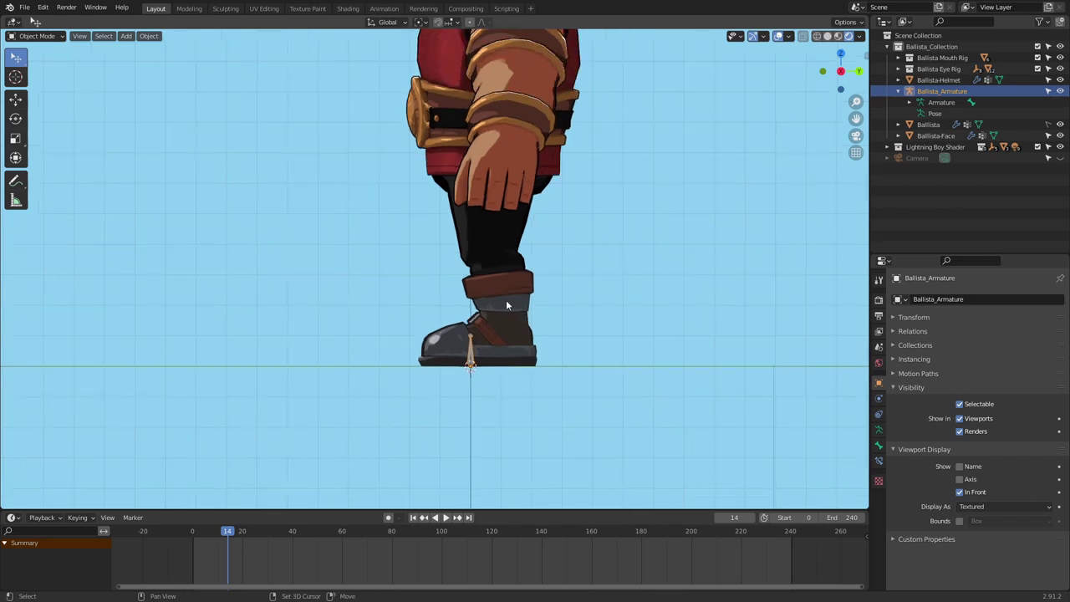
pyautogui.keyDown('shift'); pyautogui.moveTo(496, 375); pyautogui.dragTo(494, 396, button='middle'); pyautogui.keyUp('shift')
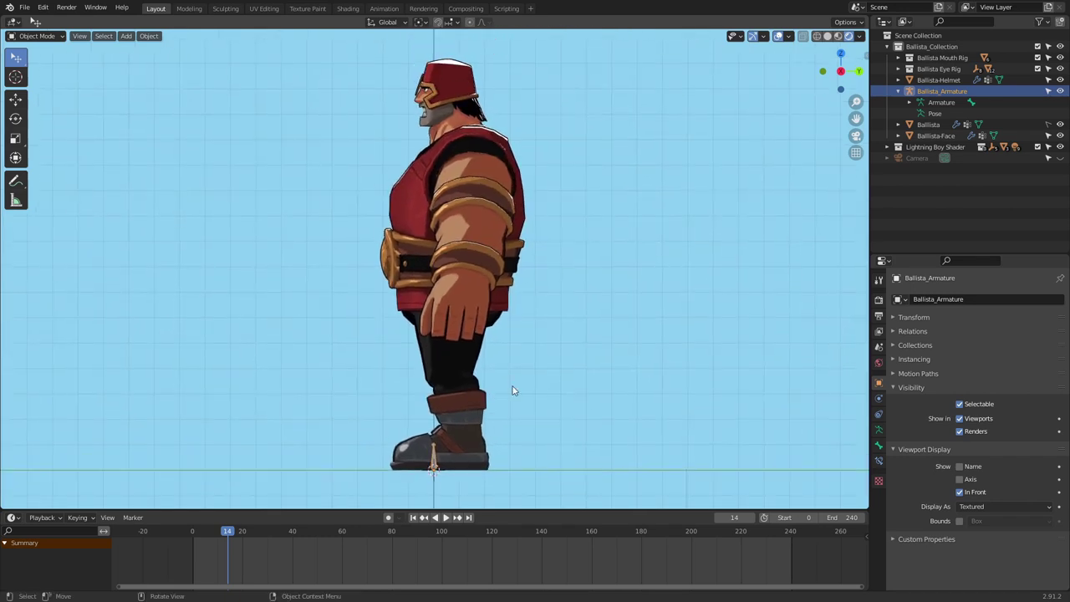
pyautogui.press('Tab')
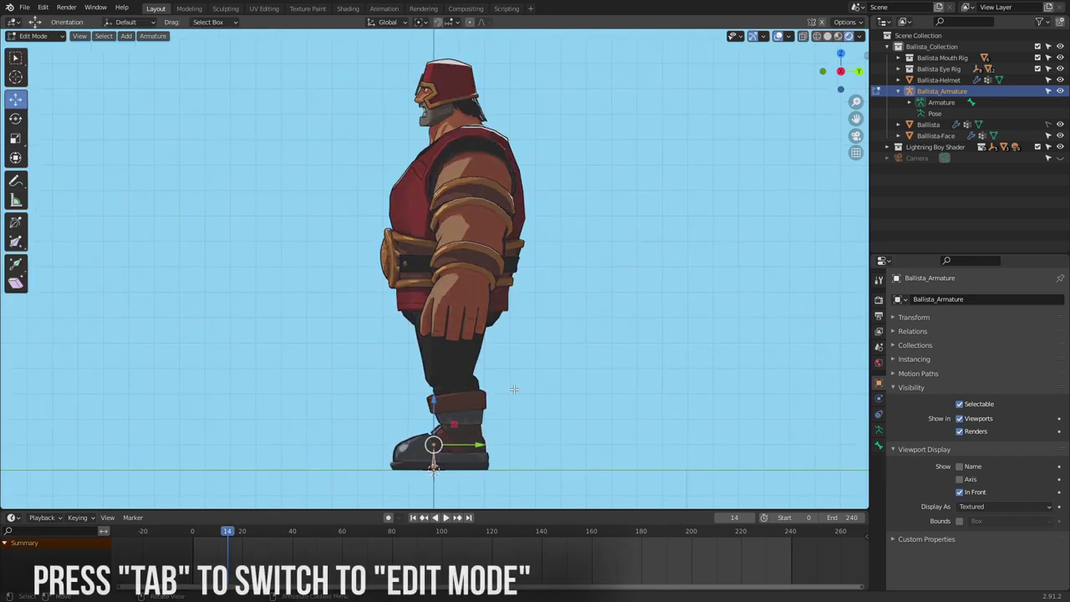
pyautogui.click(435, 457)
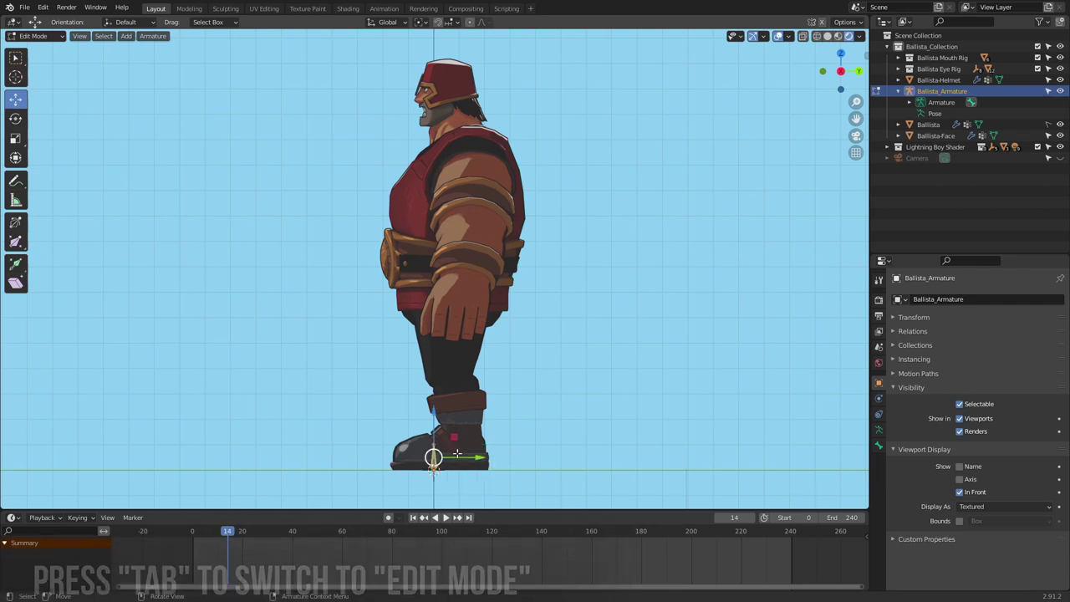
pyautogui.hotkey('shift', 'd')
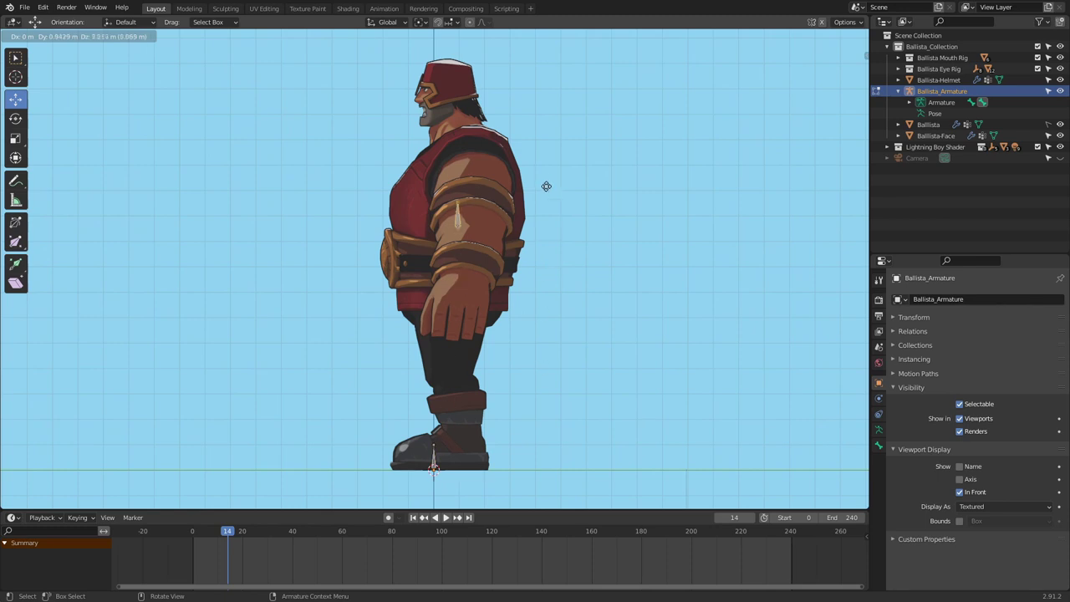
pyautogui.click(547, 98)
# Step: Fine-tune the duplicated bone's position at the neck, moving it about -0.067 m in Y and -0.037 m in Z
pyautogui.scroll(4, 513, 295)
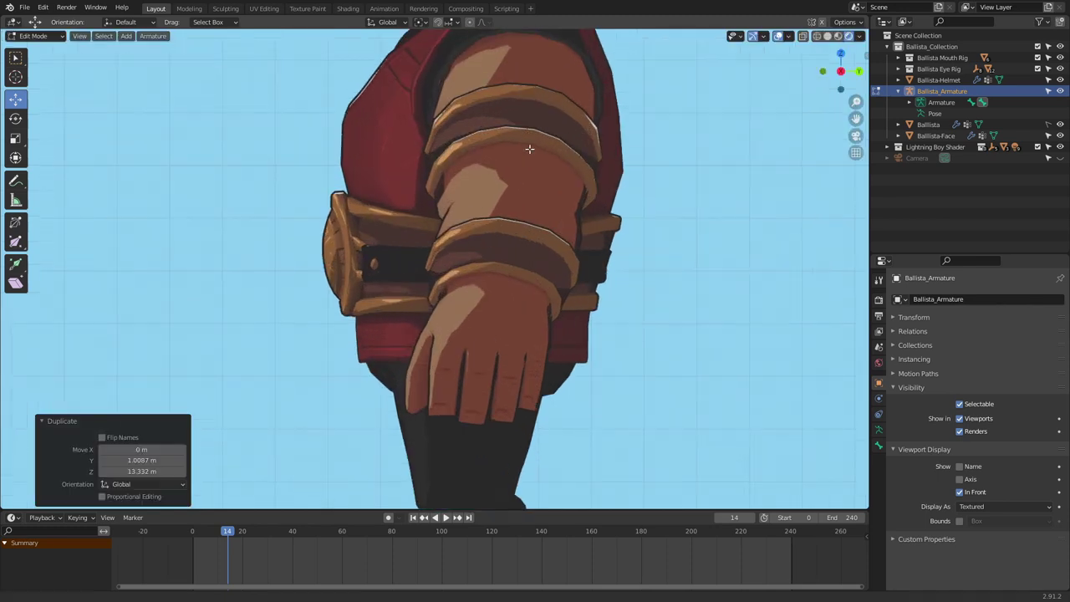
pyautogui.scroll(3, 513, 295)
pyautogui.press('g')
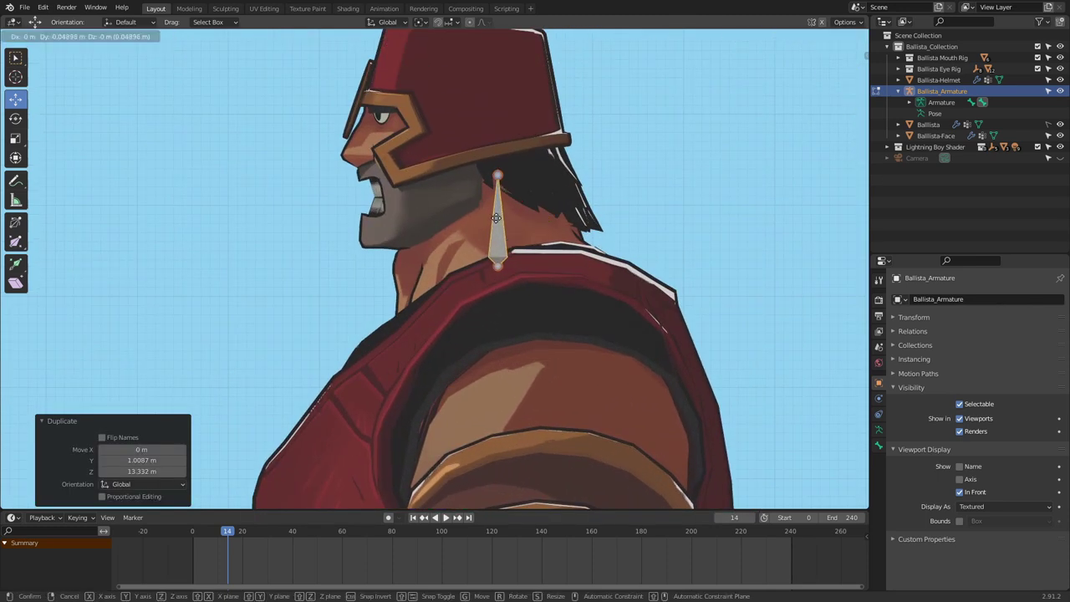
pyautogui.click(615, 185)
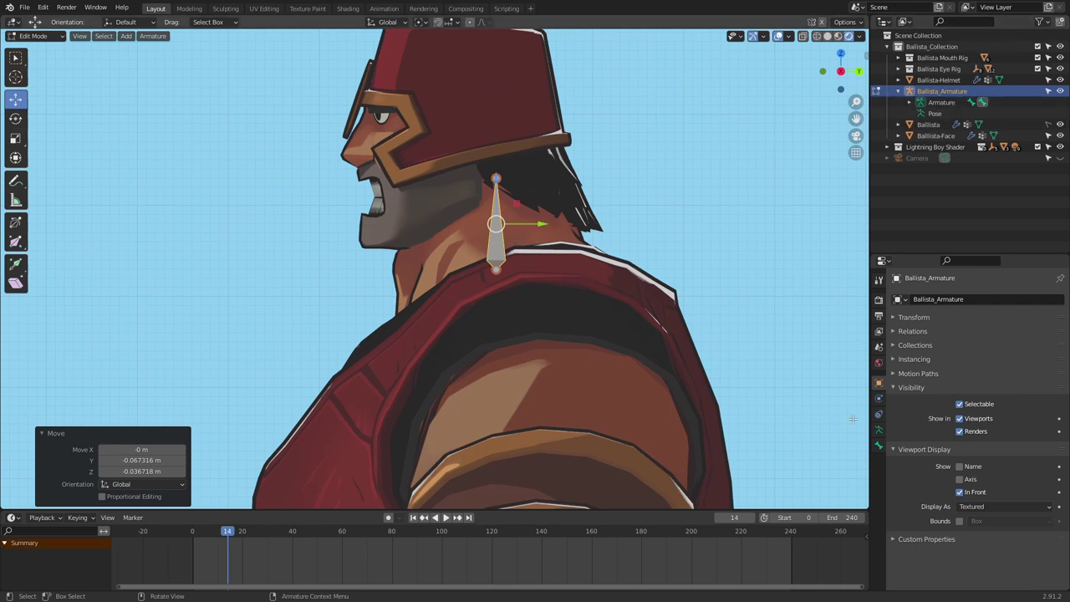
# Step: Rename the neck bone CTRL-NECK and the original bone at the feet ROOT
pyautogui.click(879, 445)
pyautogui.click(945, 299)
pyautogui.write('CTRL-NECK')
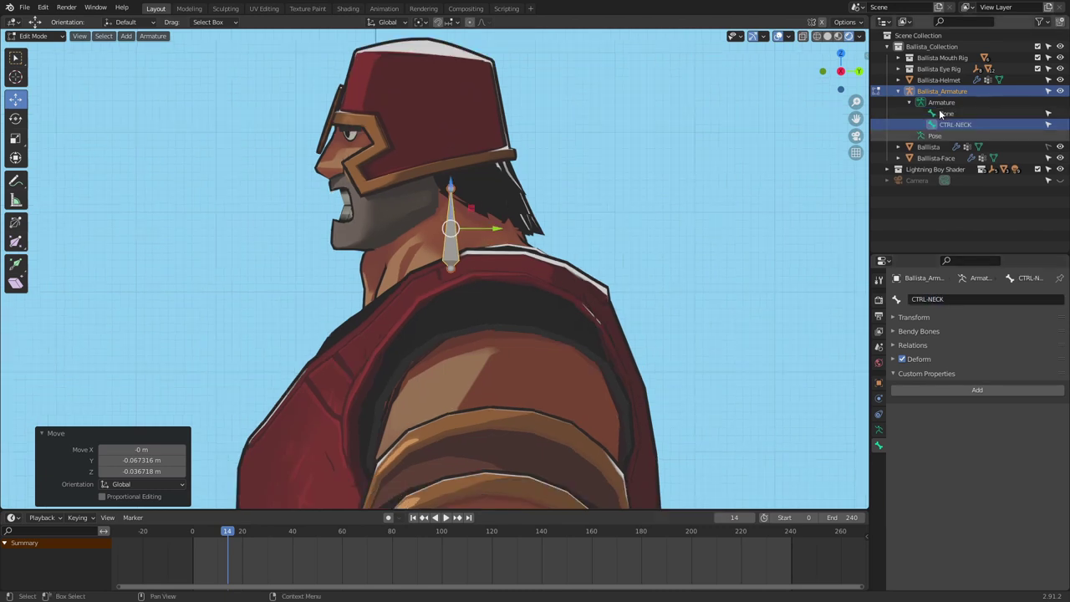
pyautogui.doubleClick(944, 113)
pyautogui.write('ROOT')
pyautogui.press('Return')
# Step: Try rotating the CTRL-NECK bone in Pose Mode, and undo the rotation
pyautogui.click(451, 227)
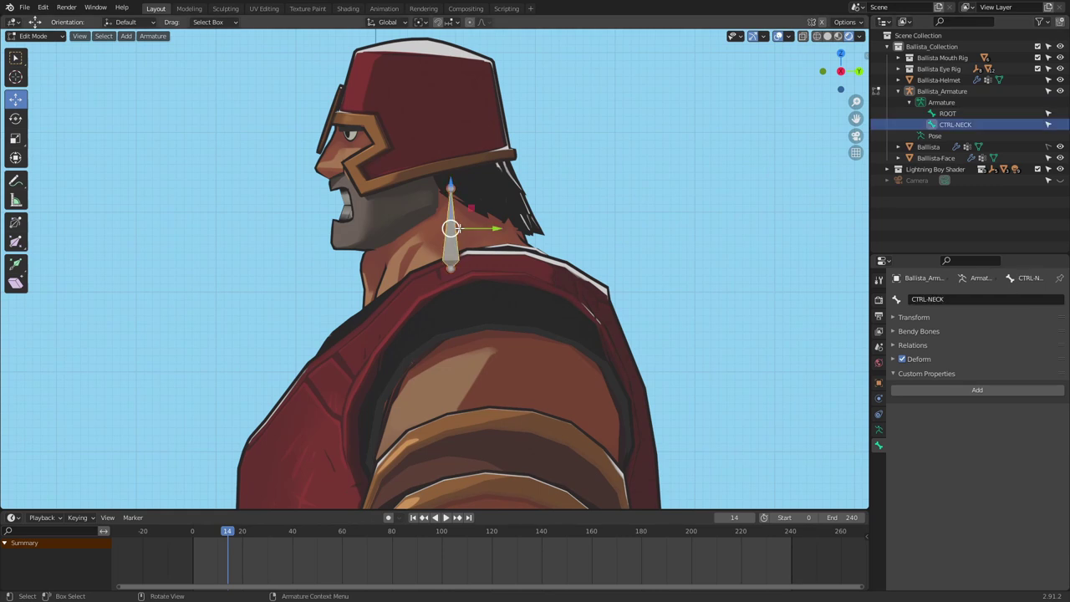
pyautogui.hotkey('ctrl', 'Tab')
pyautogui.click(454, 298)
pyautogui.press('r')
pyautogui.moveTo(470, 241); pyautogui.dragTo(446, 251)
pyautogui.hotkey('ctrl', 'z')
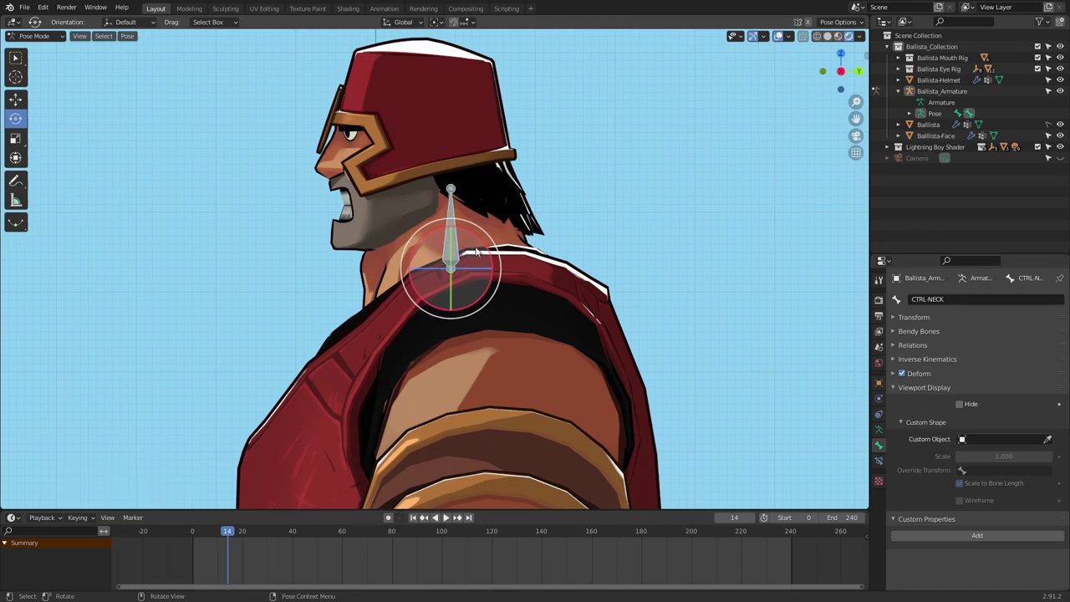
# Step: In Edit Mode, move the CTRL-NECK bone's tip to the helmet's lower edge, about -0.23 m in Y and 0.25 m in Z
pyautogui.press('Tab')
pyautogui.click(437, 193)
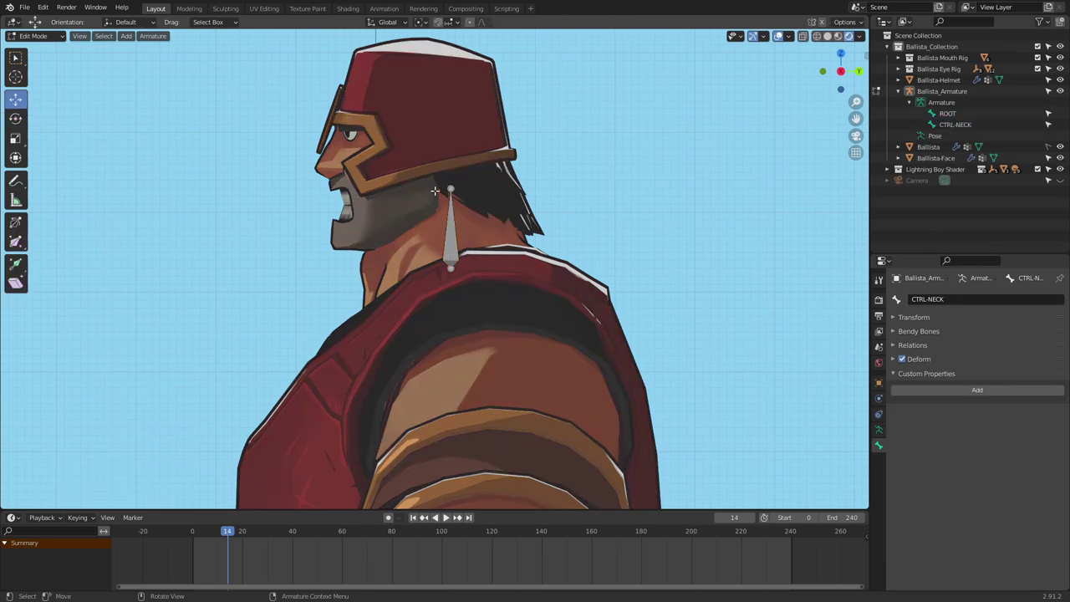
pyautogui.click(449, 187)
pyautogui.press('g')
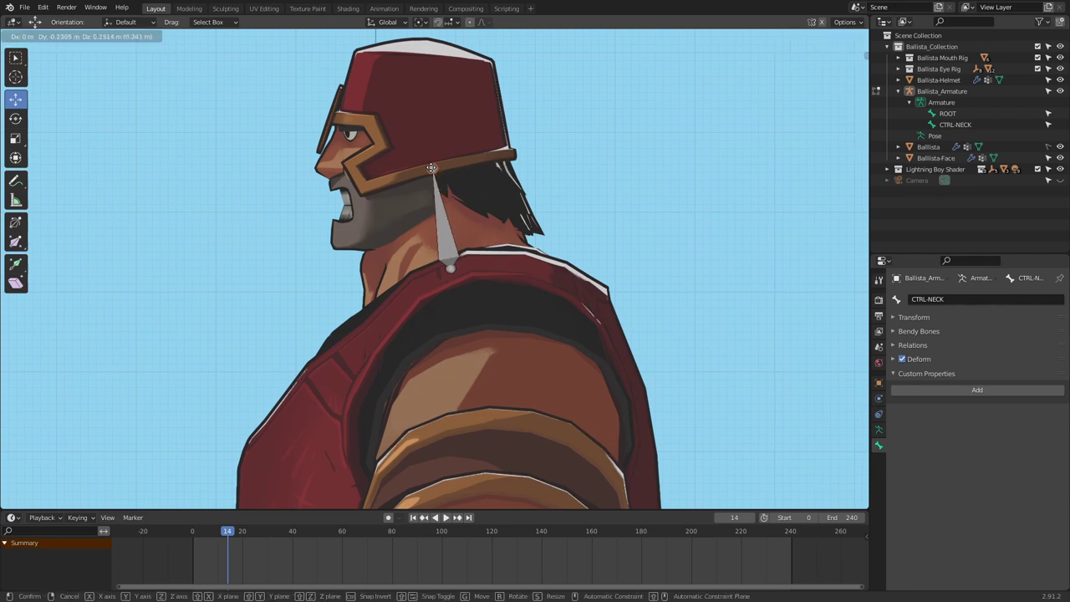
pyautogui.click(432, 168)
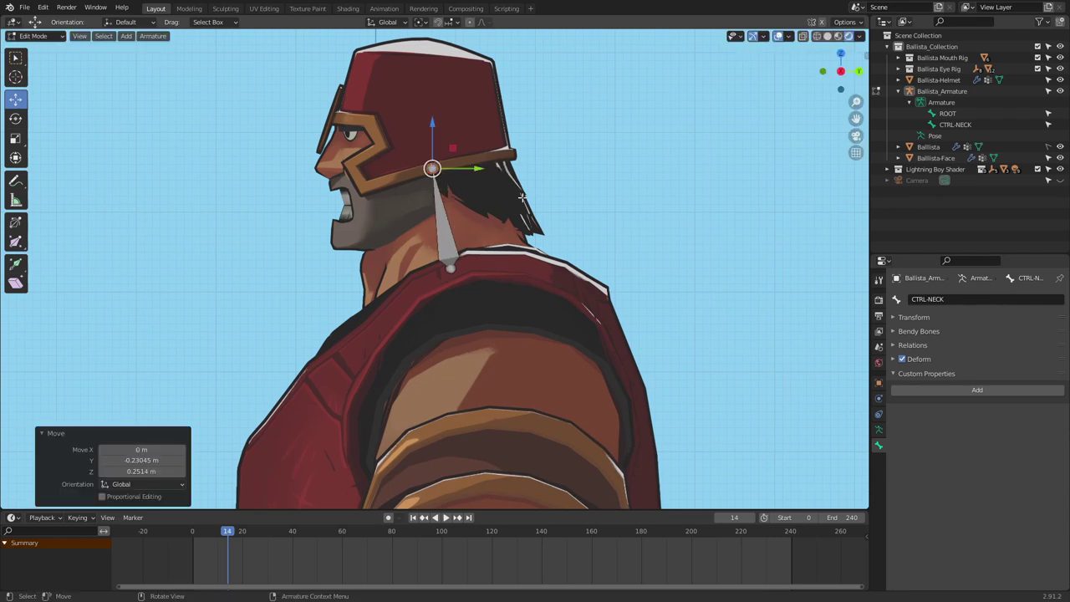
# Step: Extrude a head bone from the CTRL-NECK tip up to the top of the helmet
pyautogui.keyDown('shift'); pyautogui.moveTo(462, 101); pyautogui.dragTo(482, 175, button='middle'); pyautogui.keyUp('shift')
pyautogui.press('e')
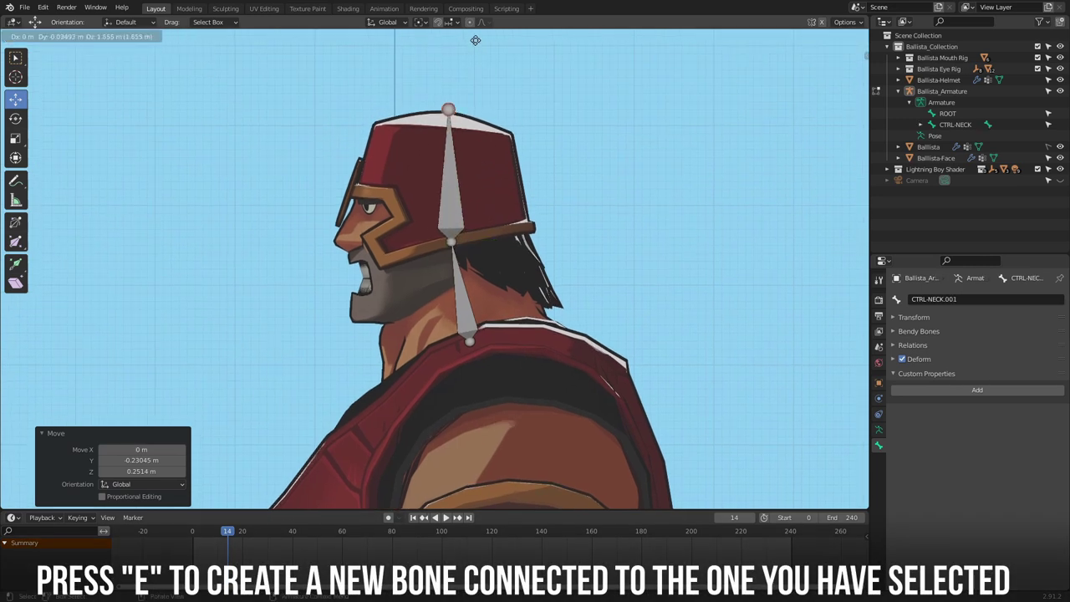
pyautogui.click(477, 42)
pyautogui.click(540, 214)
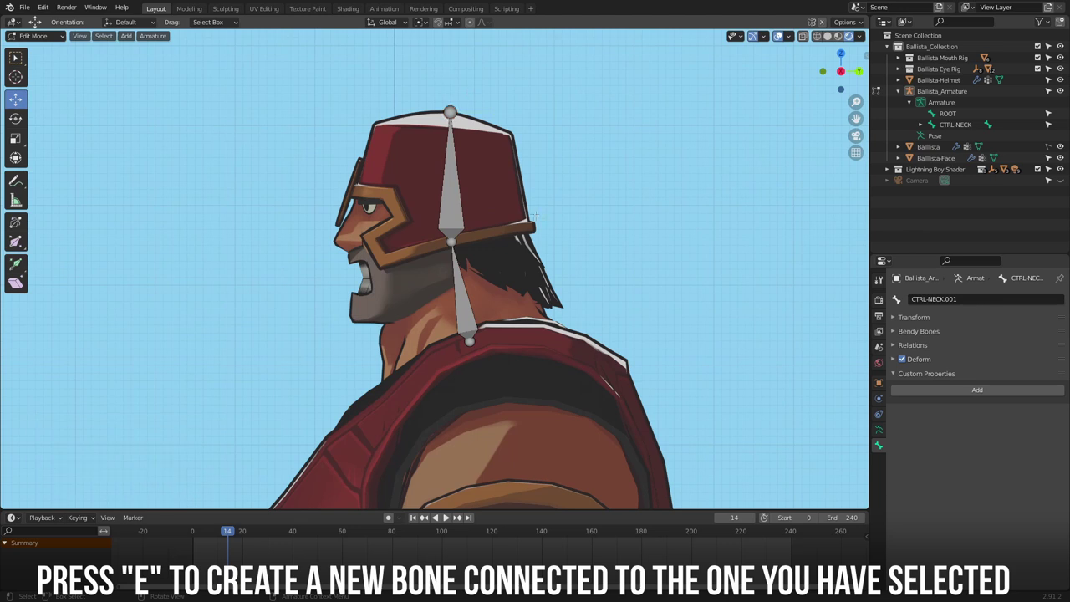
# Step: Extrude a second bone from the CTRL-NECK tip to the mouth, about -1.15 m in Y and -0.49 m in Z
pyautogui.keyDown('shift'); pyautogui.moveTo(493, 250); pyautogui.dragTo(517, 223, button='middle'); pyautogui.keyUp('shift')
pyautogui.scroll(1, 517, 223)
pyautogui.click(487, 199)
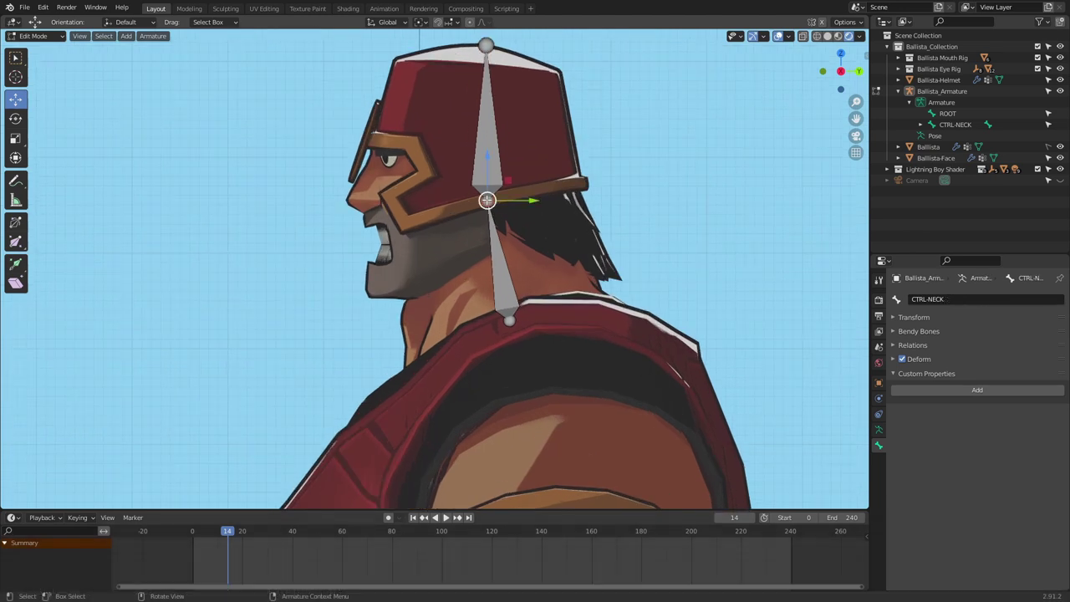
pyautogui.press('e')
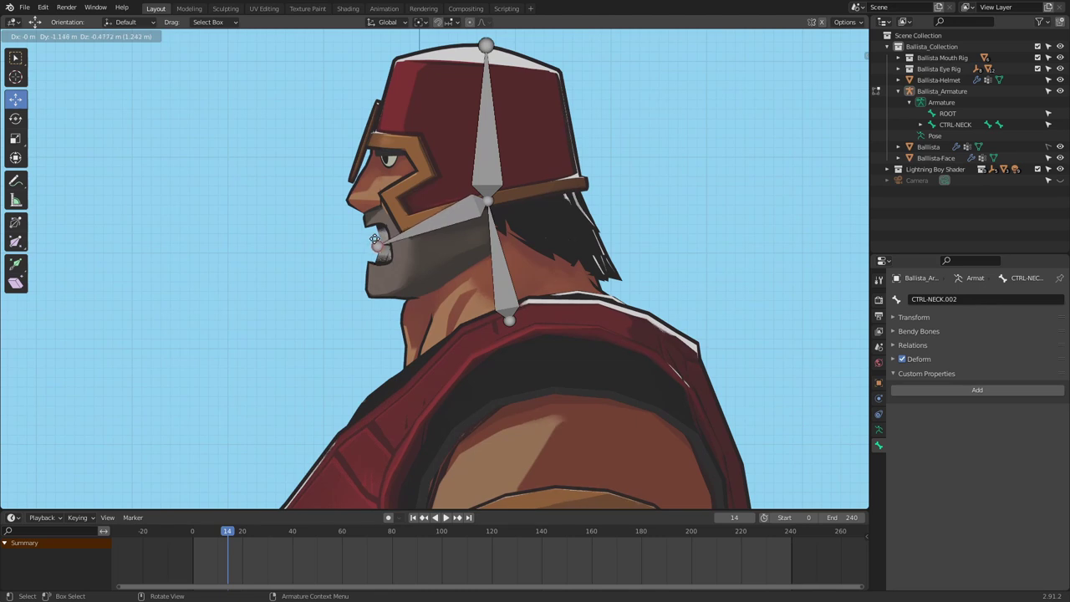
pyautogui.click(375, 241)
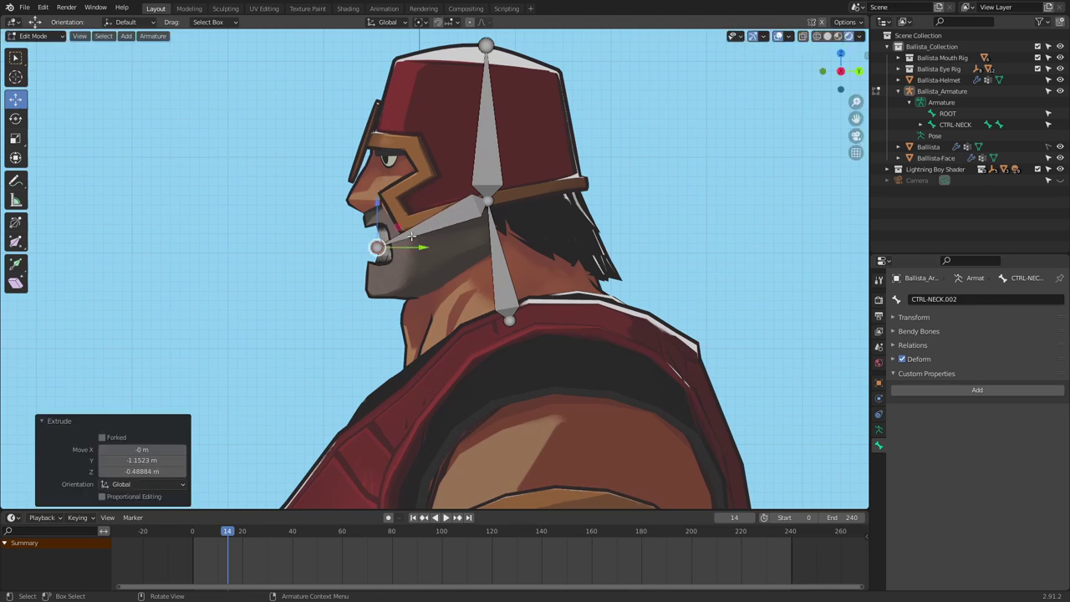
# Step: Parent the jaw bone to the head bone with the Keep Offset option
pyautogui.click(452, 217)
pyautogui.keyDown('shift'); pyautogui.click(498, 151); pyautogui.keyUp('shift')
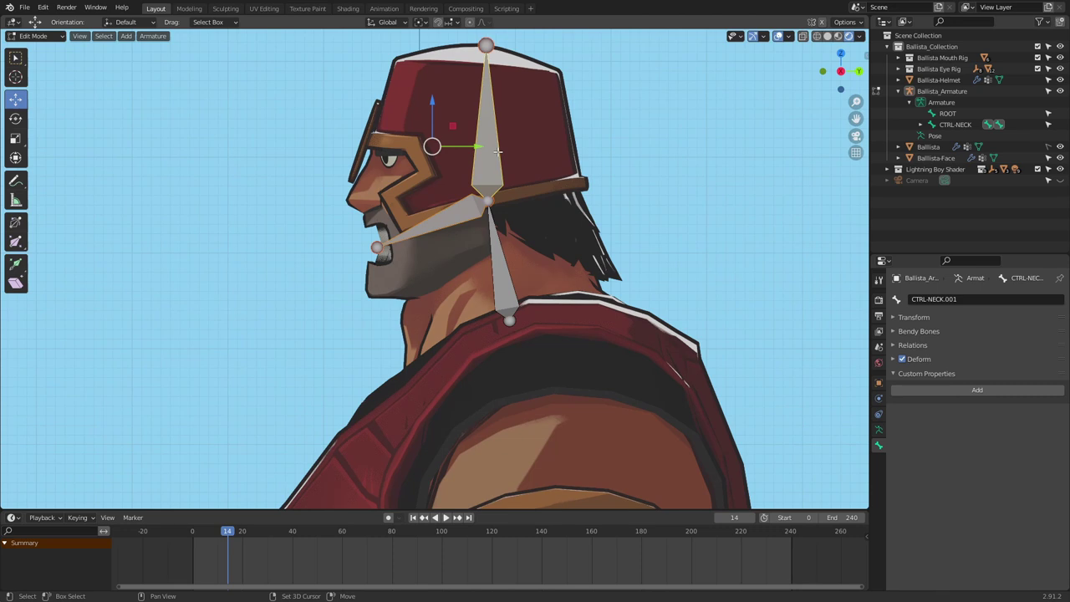
pyautogui.hotkey('ctrl', 'p')
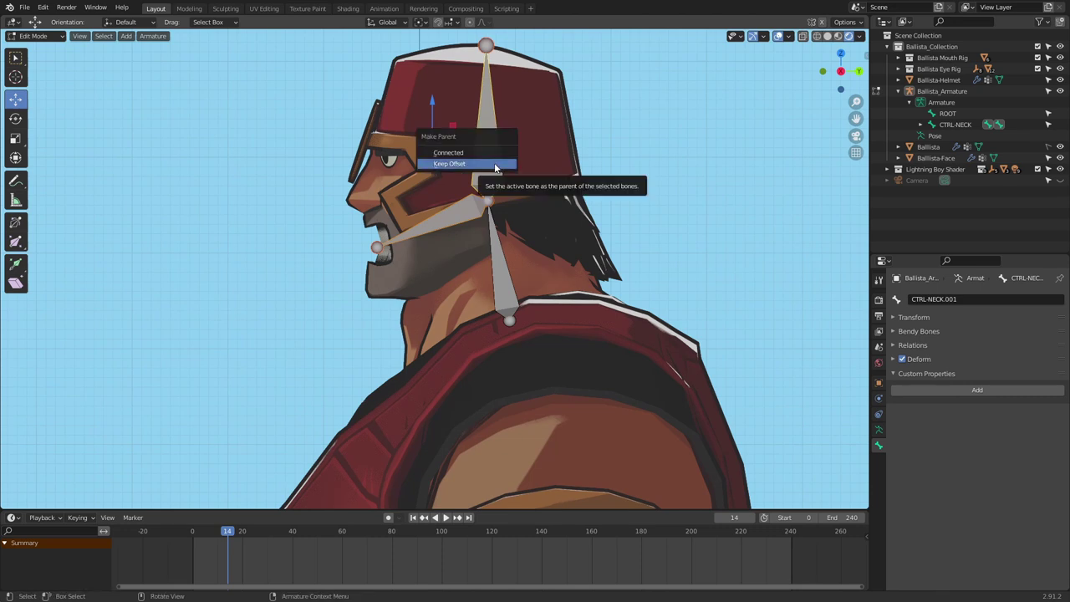
pyautogui.click(494, 165)
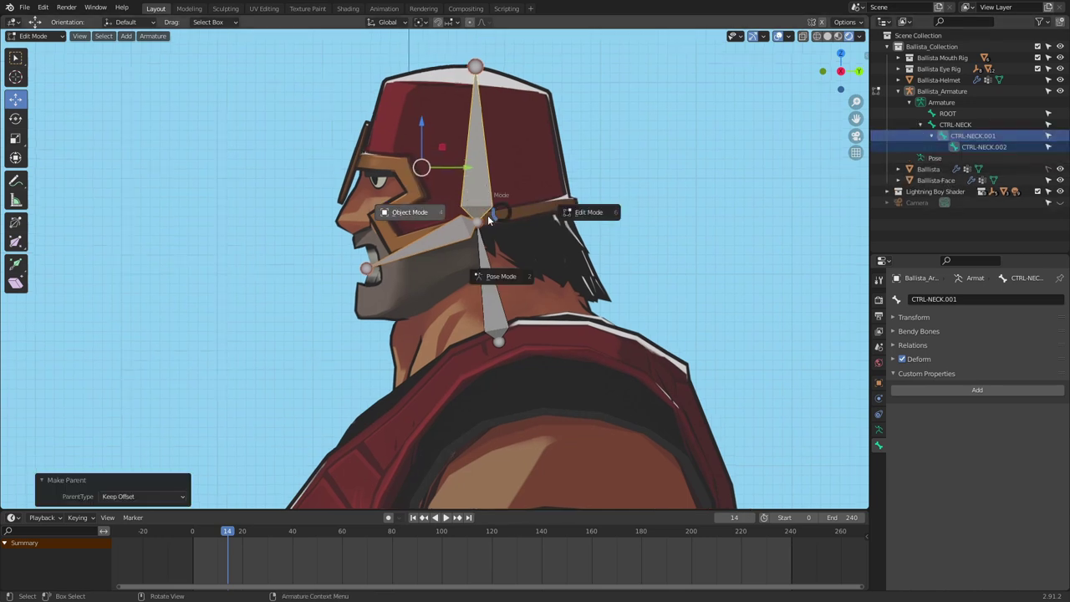
# Step: Try rotating the neck and head bones in Pose Mode, and undo the rotations
pyautogui.click(502, 276)
pyautogui.click(493, 309)
pyautogui.moveTo(498, 302); pyautogui.dragTo(502, 281)
pyautogui.hotkey('ctrl', 'z')
pyautogui.click(483, 198)
pyautogui.moveTo(502, 187)
pyautogui.mouseDown()
pyautogui.moveTo(520, 224)
pyautogui.moveTo(487, 175)
pyautogui.mouseUp()
pyautogui.rightClick(520, 224)
pyautogui.click(439, 240)
pyautogui.hotkey('ctrl', 'z')
pyautogui.moveTo(437, 184); pyautogui.dragTo(621, 191, button='middle')
pyautogui.moveTo(448, 235)
pyautogui.mouseDown()
pyautogui.moveTo(459, 243)
pyautogui.moveTo(454, 255)
pyautogui.moveTo(452, 233)
pyautogui.mouseUp()
# Step: In Edit Mode, rename the head bone to CTRL-HEAD
pyautogui.click(435, 192)
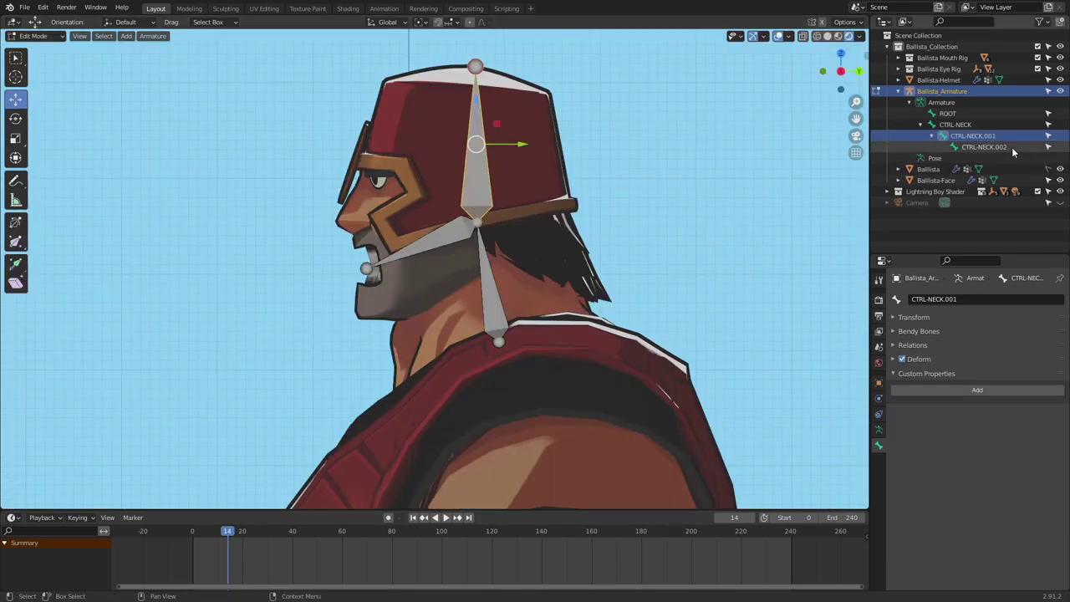
pyautogui.doubleClick(987, 135)
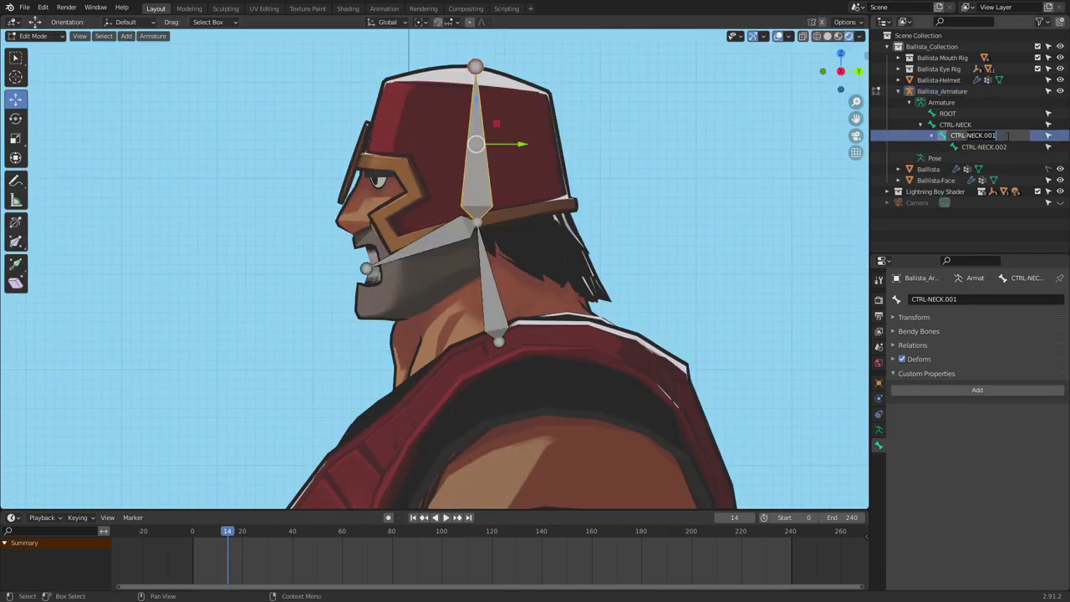
pyautogui.write('HEAD')
pyautogui.press('Return')
# Step: Rename the jaw bone to CTRL-JAW
pyautogui.click(997, 147)
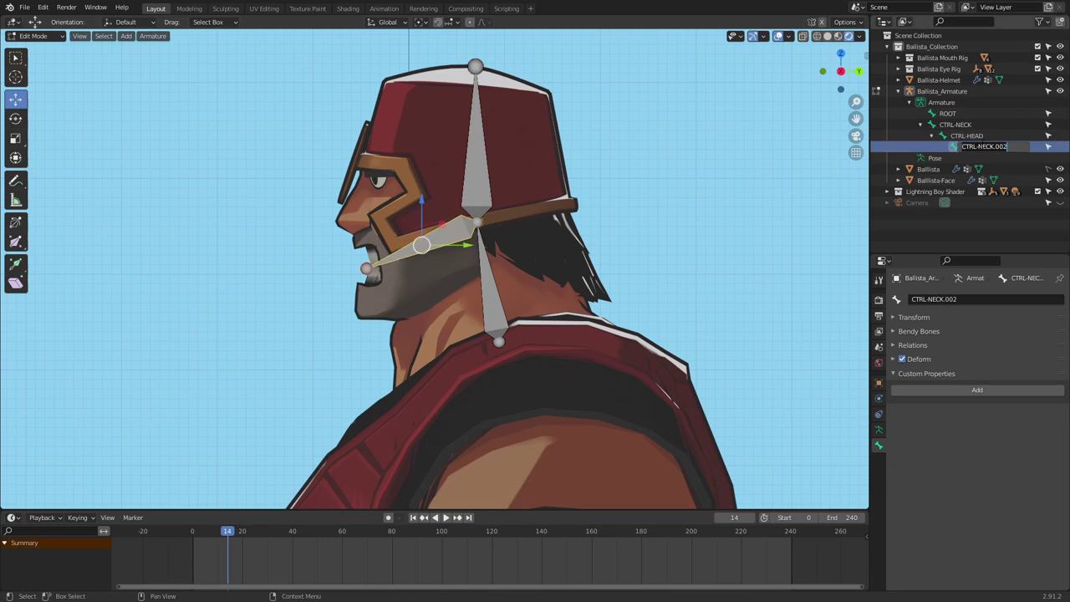
pyautogui.moveTo(1002, 145); pyautogui.dragTo(1008, 146)
pyautogui.write('J')
pyautogui.write('JAW')
pyautogui.press('Return')
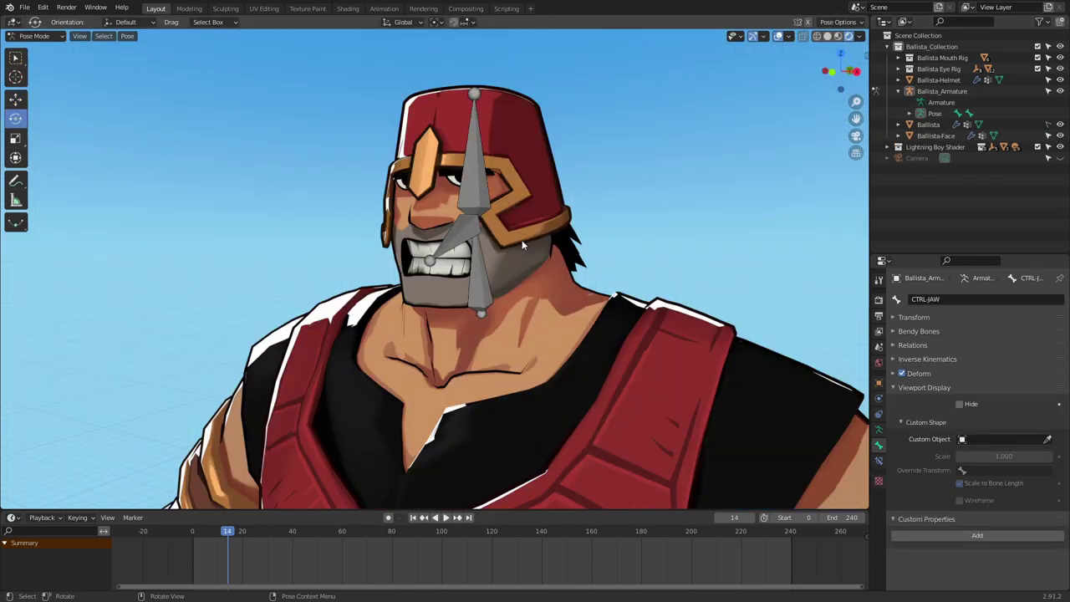
# Step: Set the viewport to Solid shading with Flat lighting
pyautogui.moveTo(540, 220); pyautogui.dragTo(554, 219, button='middle')
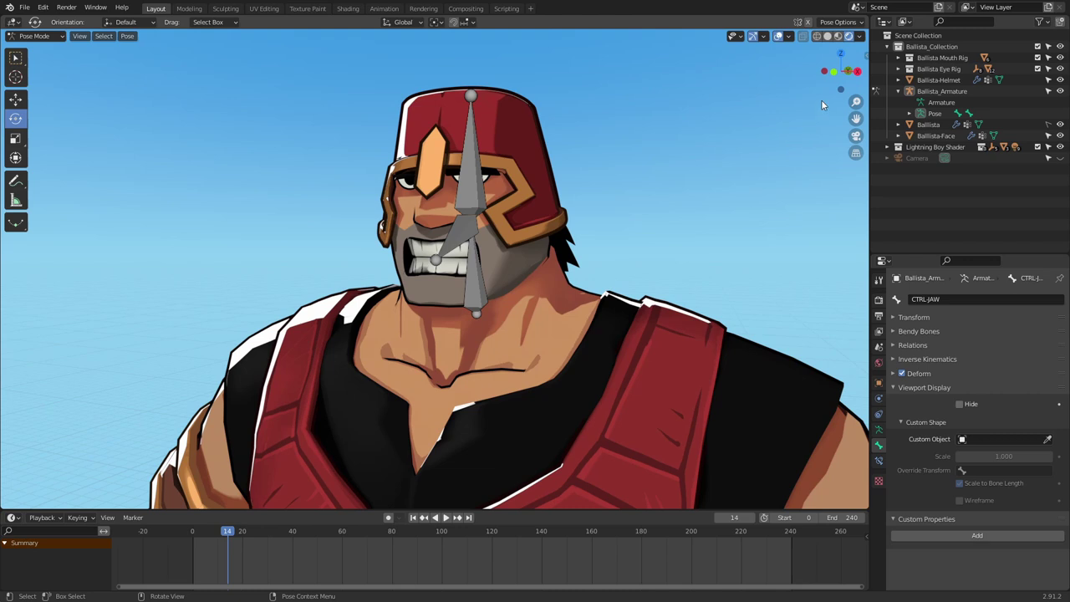
pyautogui.click(828, 37)
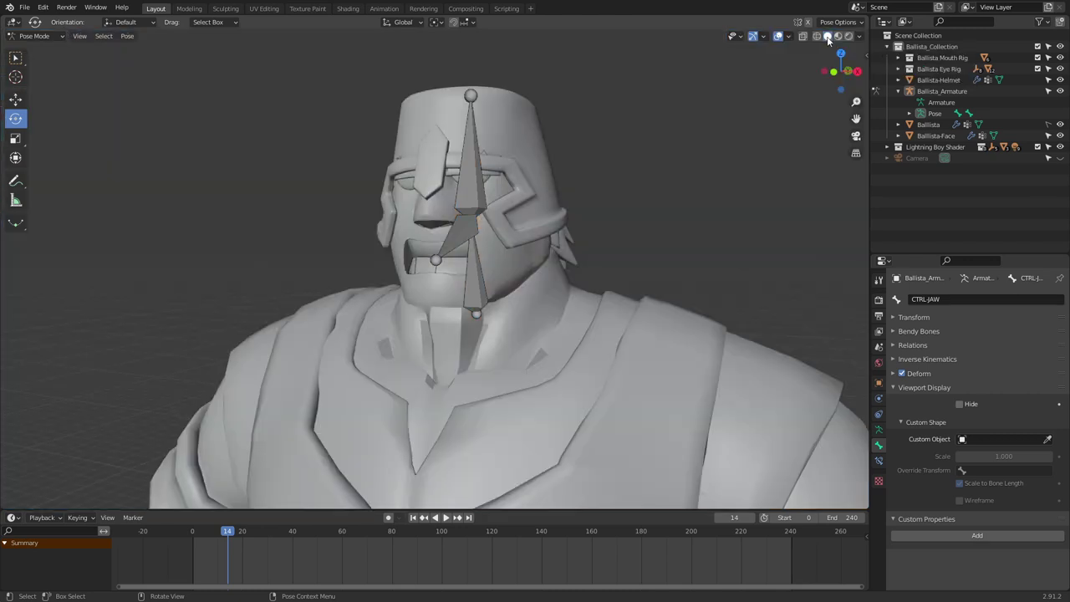
pyautogui.click(860, 38)
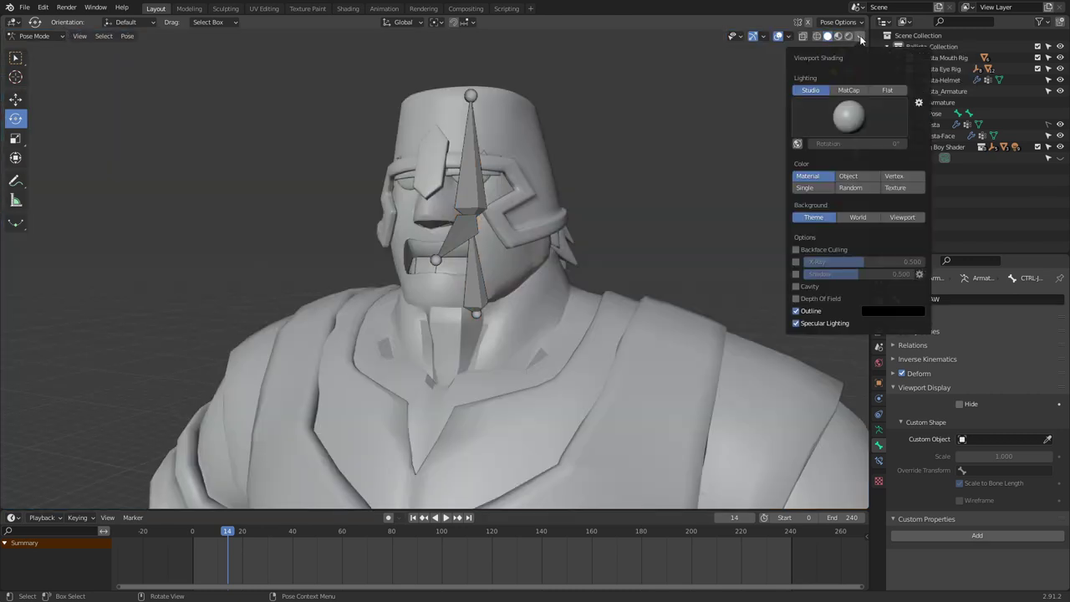
pyautogui.click(886, 91)
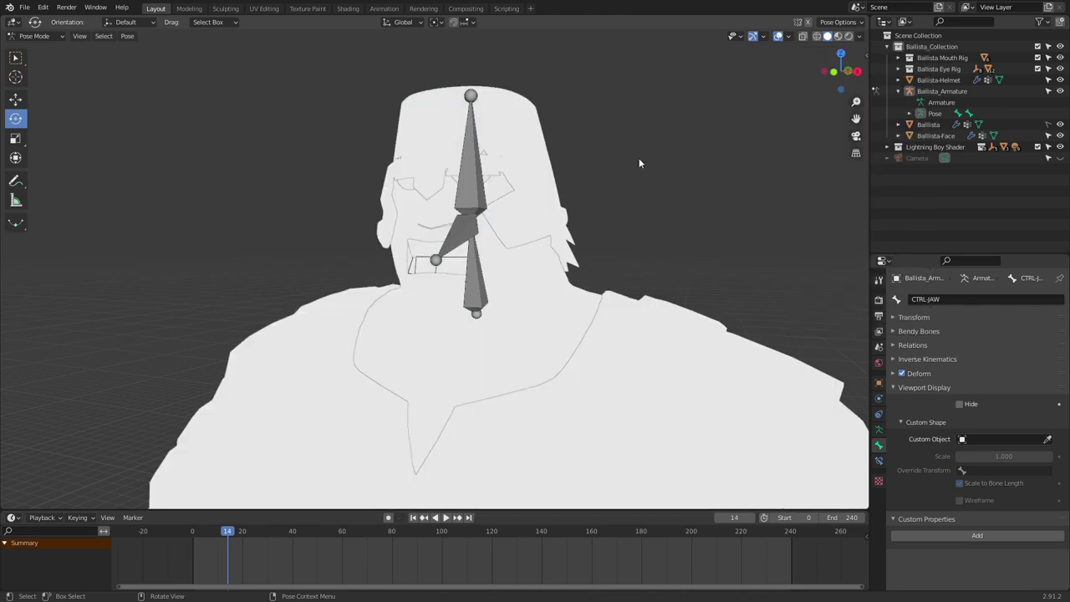
# Step: In Object Mode, enable the Wireframe viewport display for the Balllista-Face mesh
pyautogui.hotkey('ctrl', 'Tab')
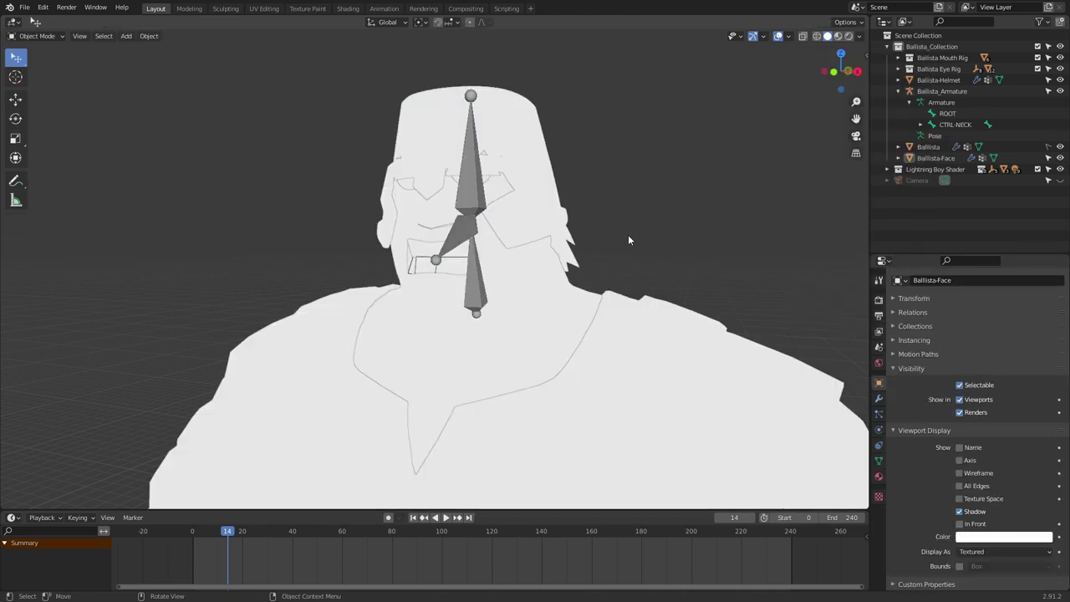
pyautogui.click(552, 288)
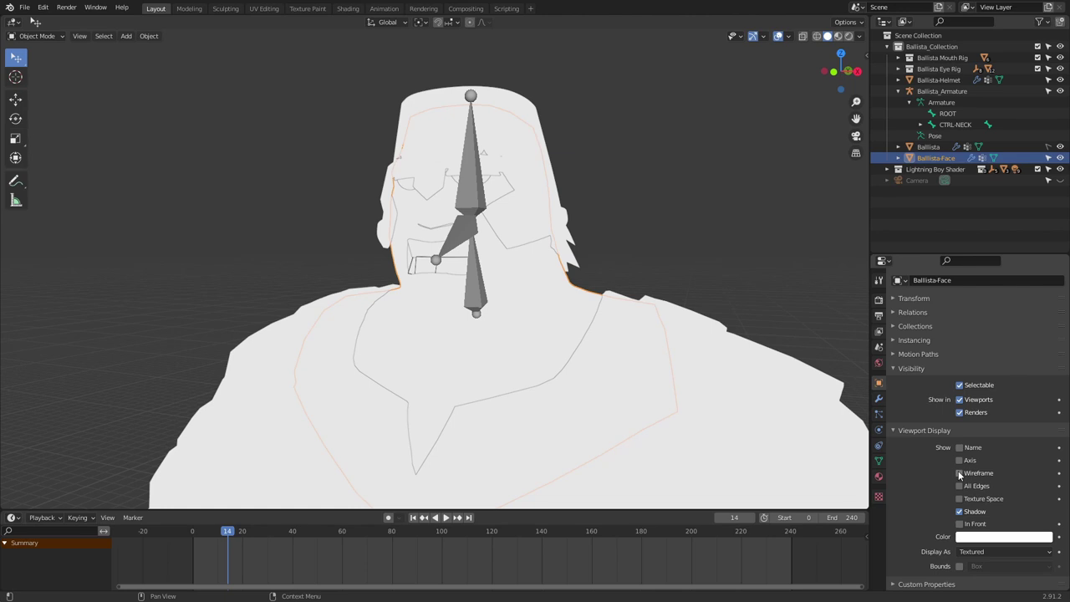
pyautogui.click(959, 474)
pyautogui.moveTo(647, 234); pyautogui.dragTo(545, 259, button='middle')
pyautogui.click(652, 232)
pyautogui.moveTo(652, 232); pyautogui.dragTo(574, 235, button='middle')
pyautogui.scroll(1, 607, 243)
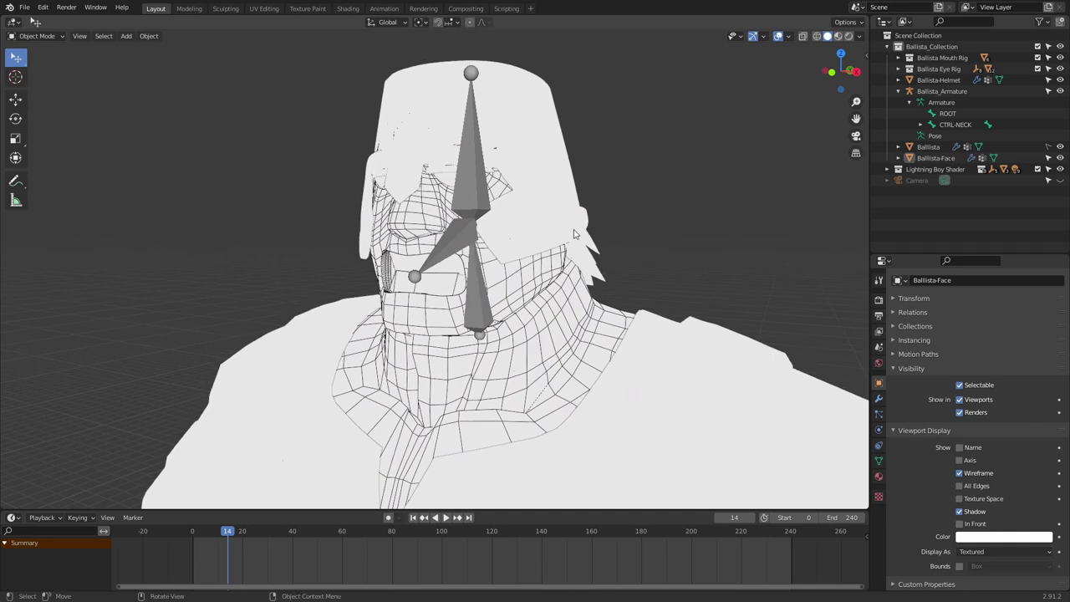
# Step: Turn off the viewport display of the face mesh's Mouth (Boolean) modifier
pyautogui.click(571, 315)
pyautogui.click(879, 399)
pyautogui.click(1009, 335)
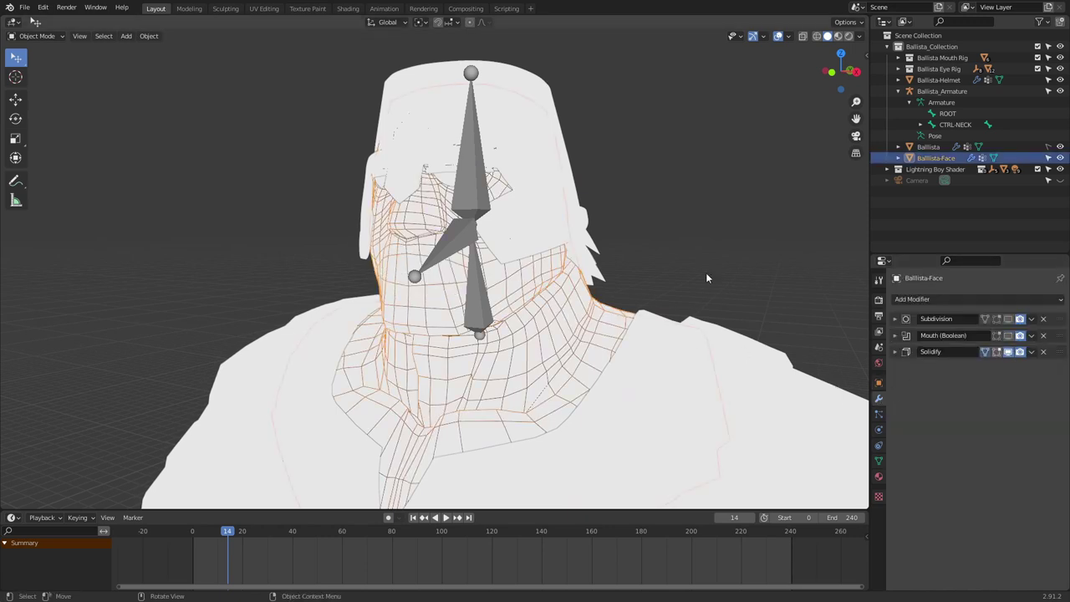
# Step: Isolate the armature and the face mesh by hiding all unselected objects
pyautogui.click(656, 243)
pyautogui.moveTo(656, 243); pyautogui.dragTo(609, 251, button='middle')
pyautogui.click(453, 231)
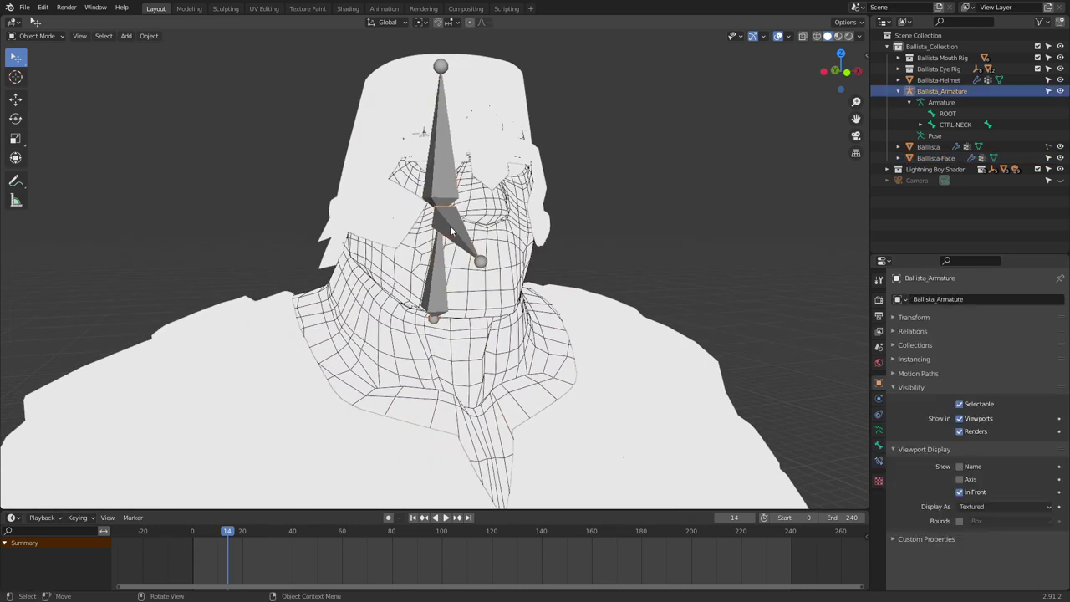
pyautogui.keyDown('shift'); pyautogui.click(513, 242); pyautogui.keyUp('shift')
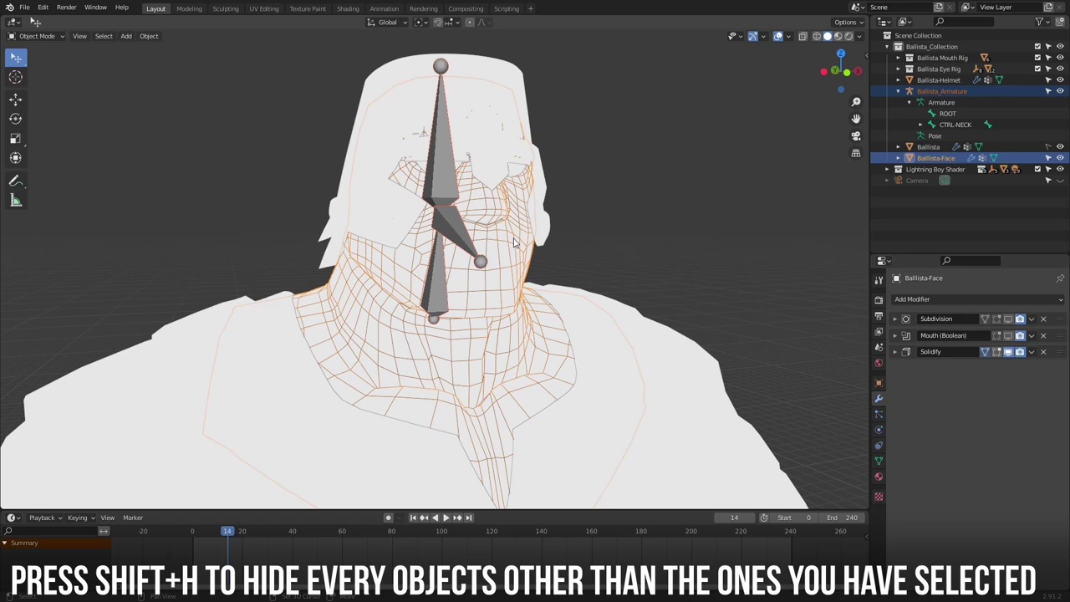
pyautogui.hotkey('shift', 'h')
pyautogui.click(612, 211)
pyautogui.moveTo(612, 211); pyautogui.dragTo(554, 221, button='middle')
pyautogui.scroll(1, 545, 217)
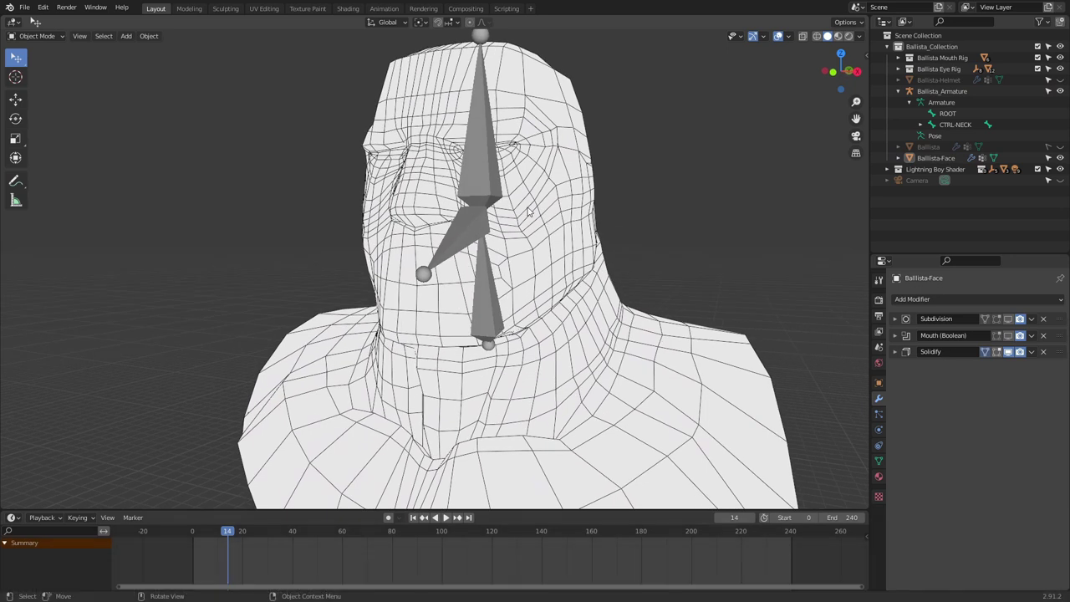
# Step: Parent the face mesh to Ballista_Armature with Automatic Weights
pyautogui.click(529, 212)
pyautogui.keyDown('shift'); pyautogui.click(472, 228); pyautogui.keyUp('shift')
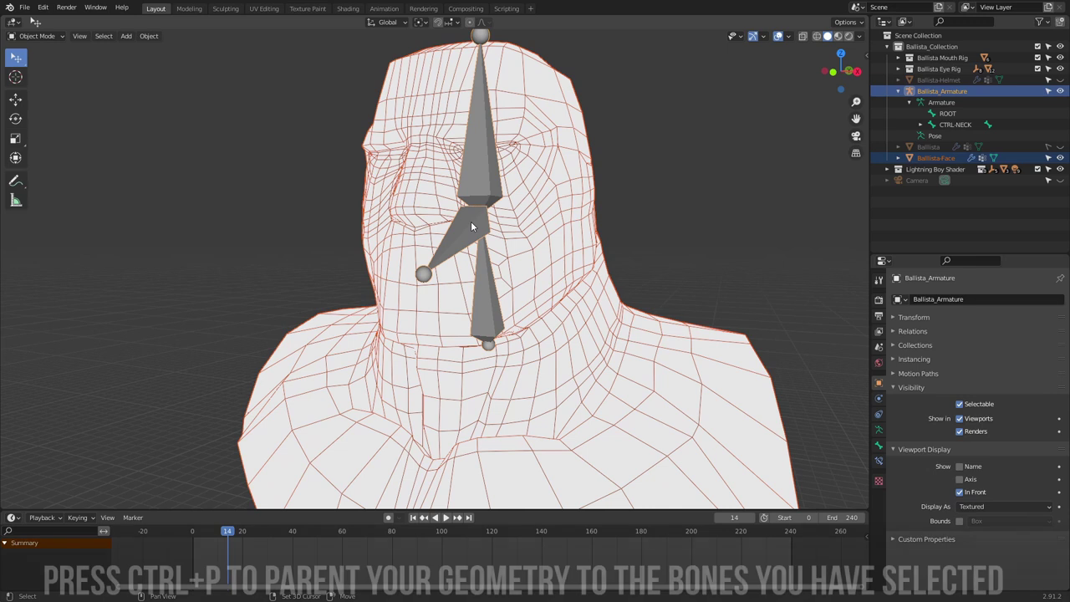
pyautogui.hotkey('ctrl', 'p')
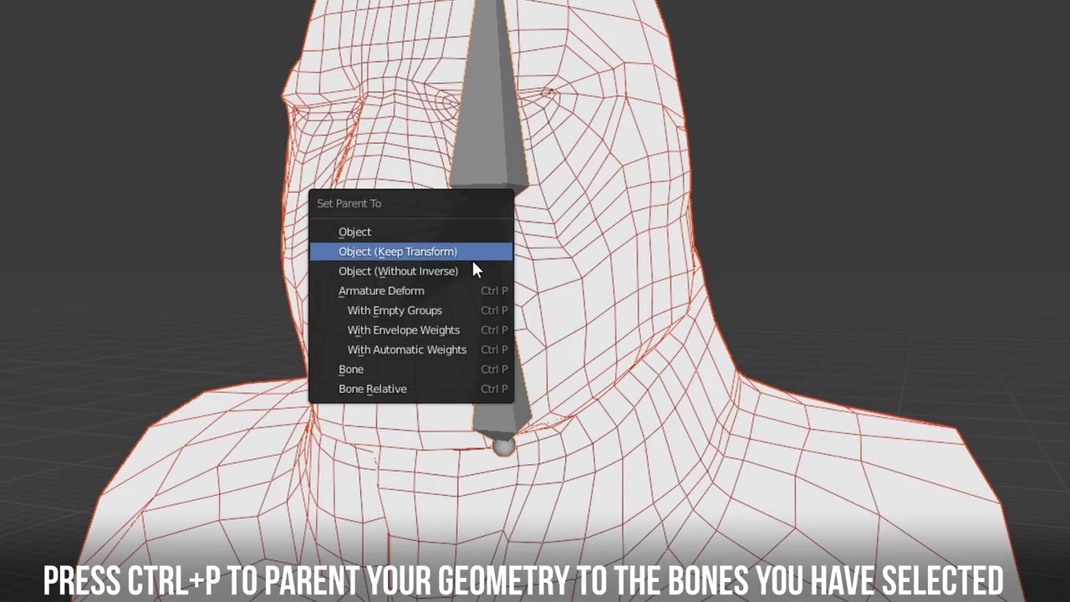
pyautogui.click(442, 349)
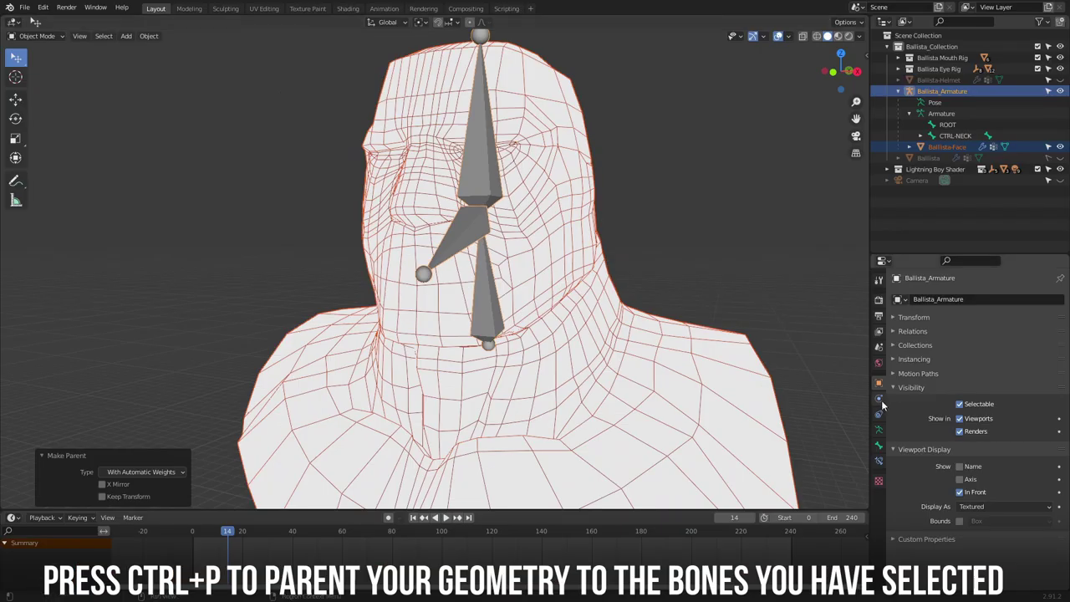
# Step: Collapse the face mesh's Armature modifier and move it to the first place in the modifier stack
pyautogui.click(590, 276)
pyautogui.click(879, 398)
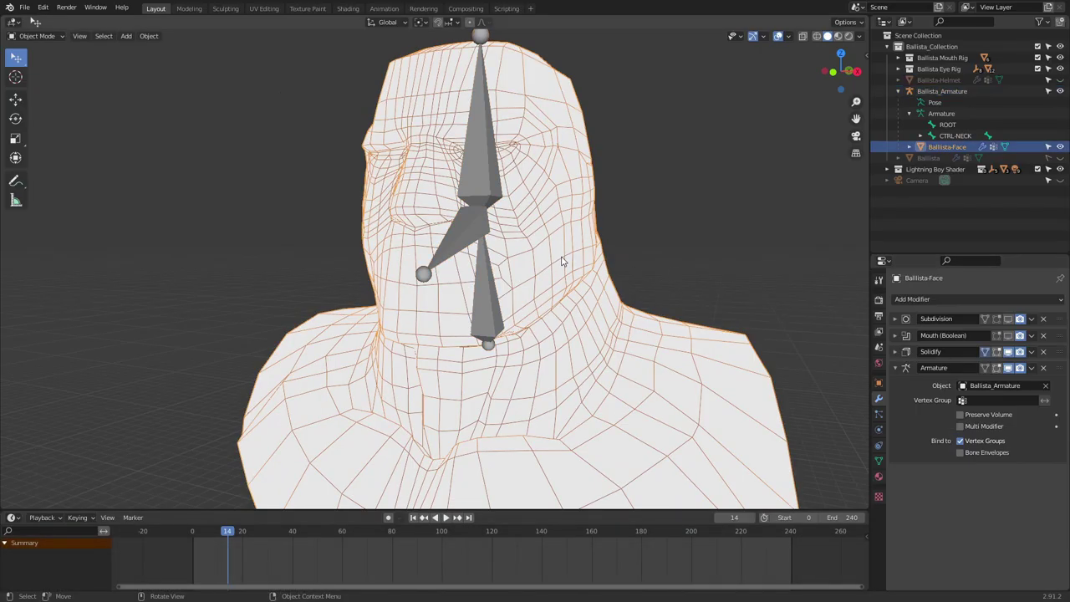
pyautogui.click(895, 368)
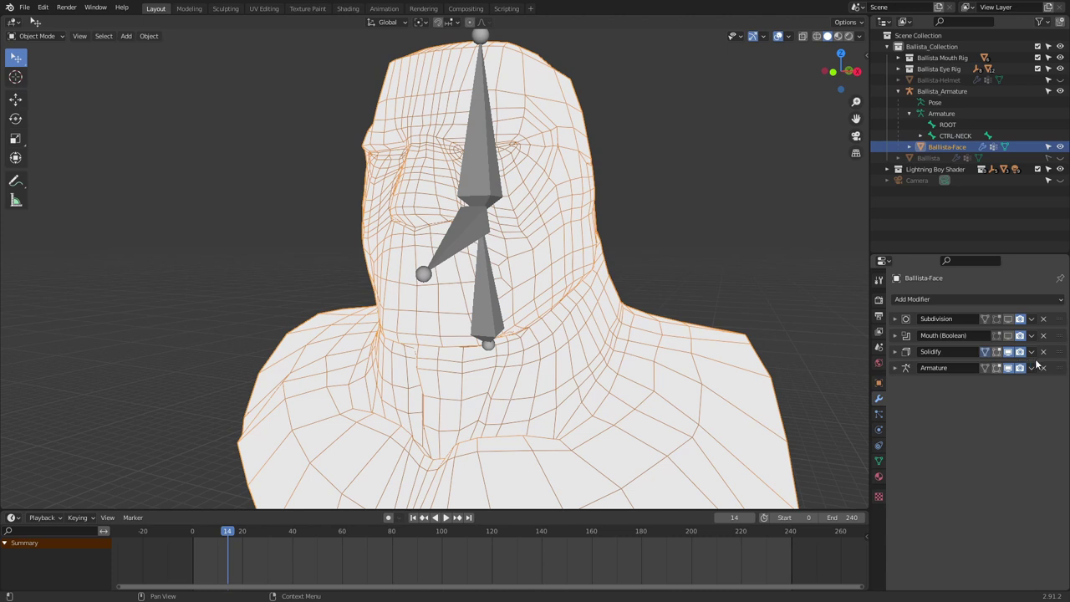
pyautogui.moveTo(1058, 370); pyautogui.dragTo(1057, 319)
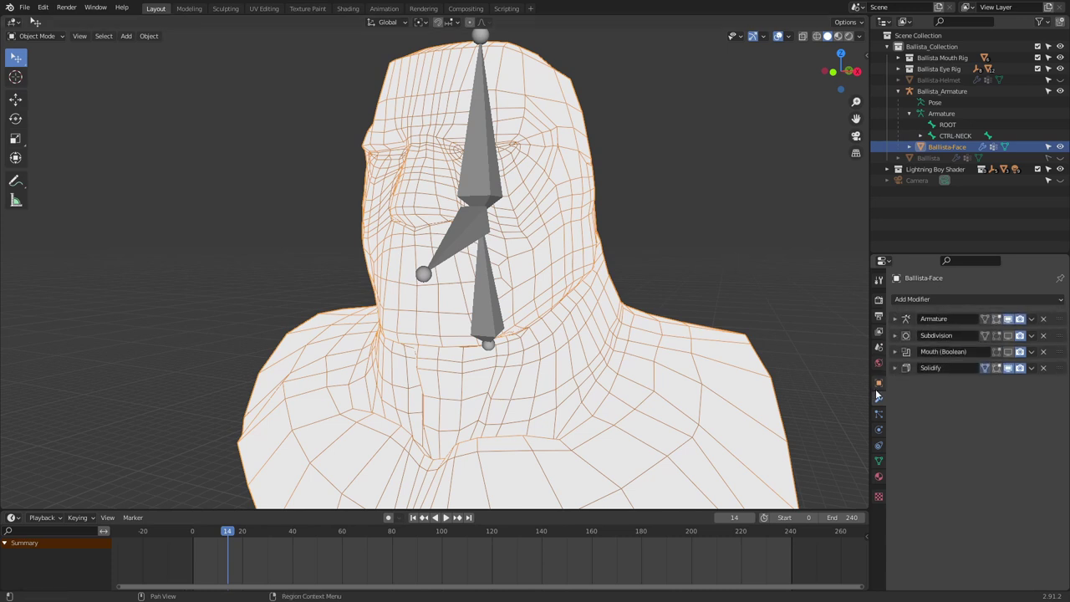
# Step: Go through the face mesh's ROOT, CTRL-NECK, CTRL-HEAD and CTRL-JAW vertex groups, and switch the mesh to Weight Paint mode
pyautogui.click(879, 461)
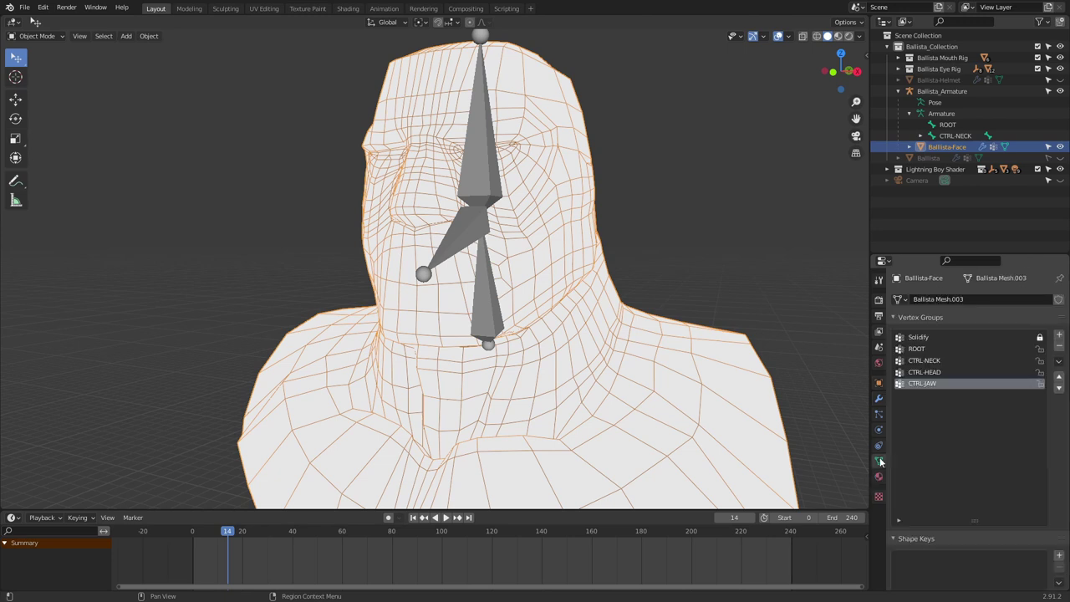
pyautogui.click(925, 350)
pyautogui.click(925, 360)
pyautogui.click(925, 372)
pyautogui.click(925, 383)
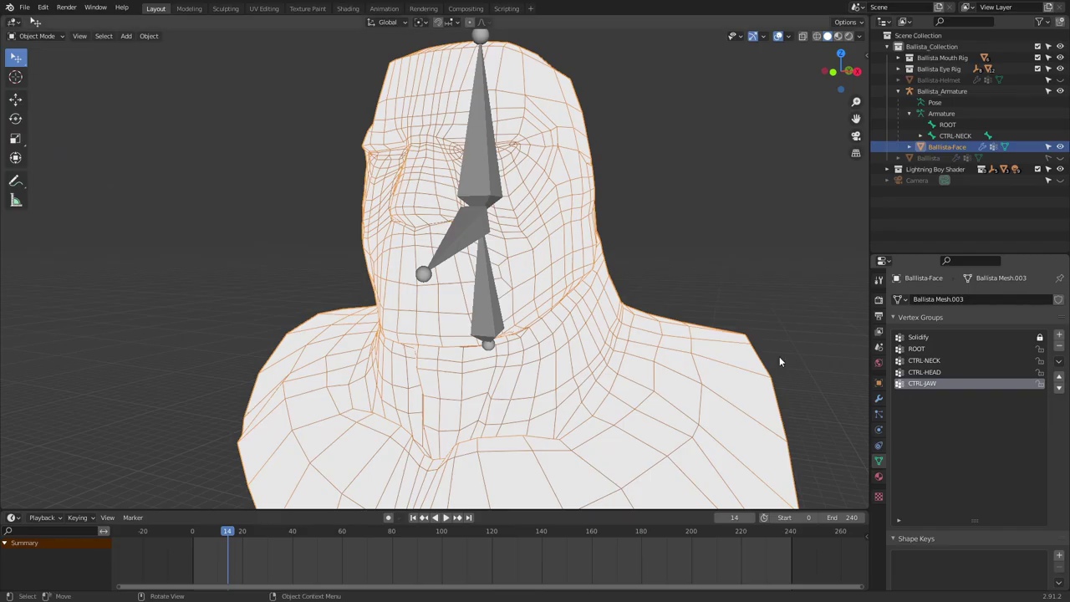
pyautogui.hotkey('ctrl', 'Tab')
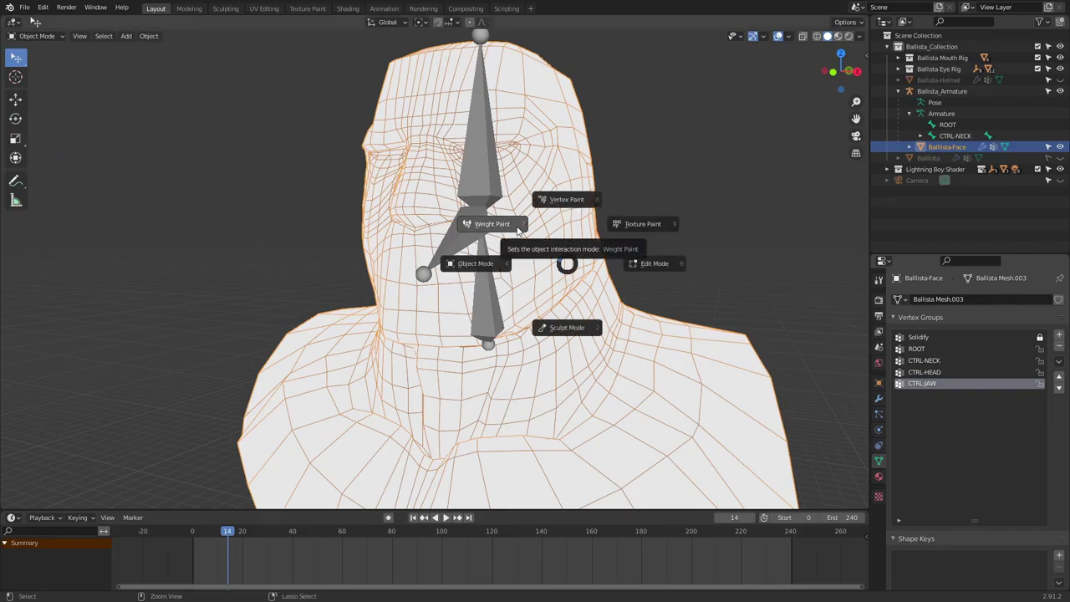
pyautogui.click(519, 230)
pyautogui.moveTo(640, 304); pyautogui.dragTo(630, 285, button='middle')
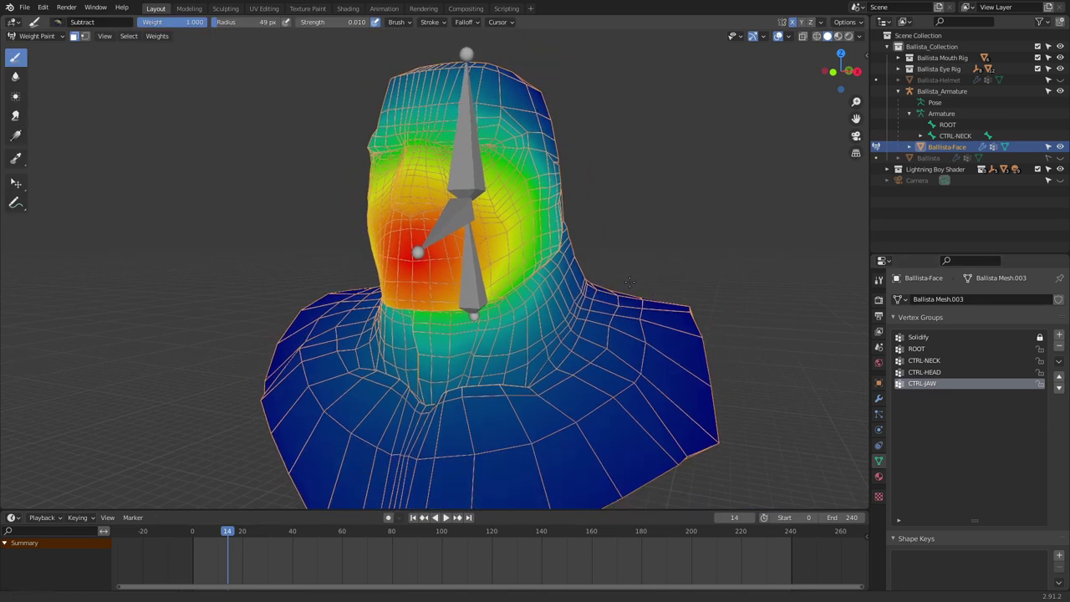
# Step: Examine the weight distribution of the ROOT, CTRL-NECK, CTRL-HEAD and CTRL-JAW vertex groups across the face mesh
pyautogui.click(933, 361)
pyautogui.click(933, 372)
pyautogui.click(933, 384)
pyautogui.click(925, 373)
pyautogui.click(925, 360)
pyautogui.click(920, 349)
pyautogui.moveTo(711, 318); pyautogui.dragTo(679, 333, button='middle')
pyautogui.click(933, 362)
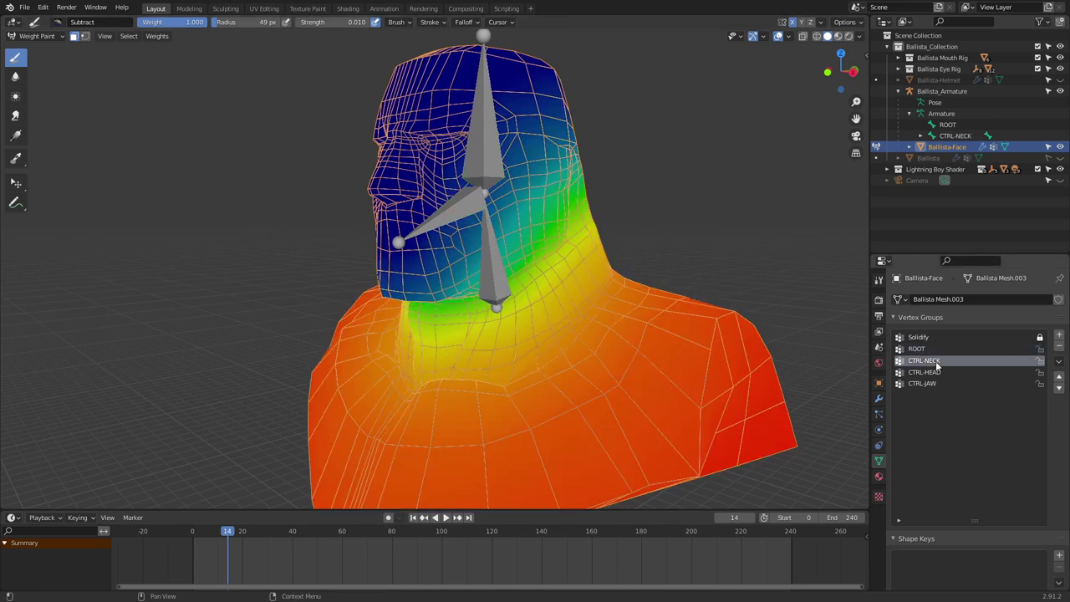
pyautogui.click(928, 373)
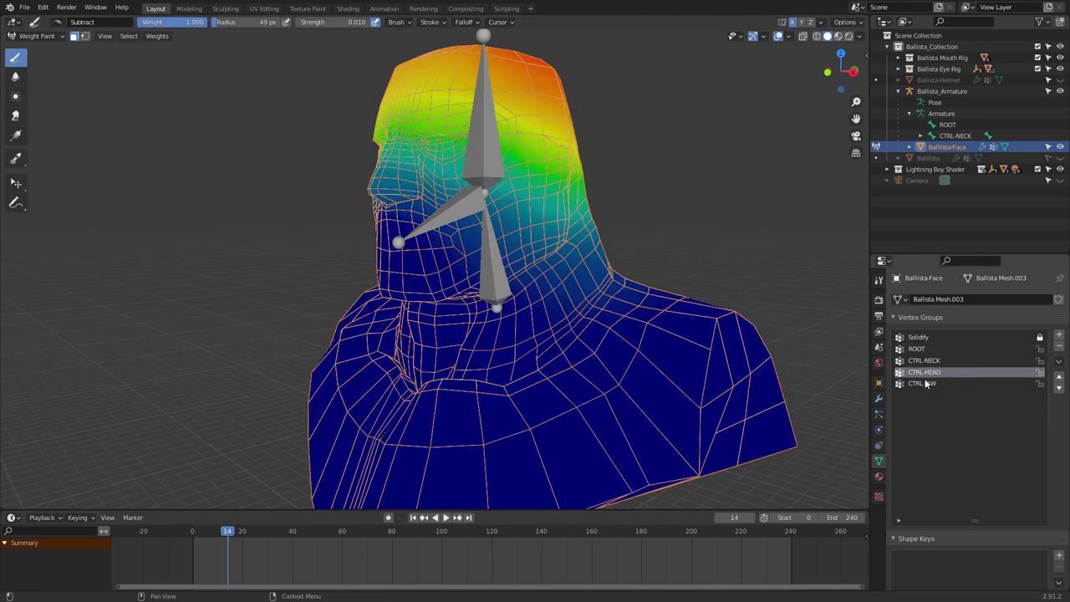
pyautogui.click(924, 384)
pyautogui.moveTo(496, 238)
pyautogui.mouseDown(button='middle')
pyautogui.moveTo(640, 235)
pyautogui.moveTo(595, 260)
pyautogui.moveTo(587, 278)
pyautogui.moveTo(537, 268)
pyautogui.moveTo(560, 285)
pyautogui.moveTo(577, 271)
pyautogui.mouseUp(button='middle')
pyautogui.scroll(1, 595, 260)
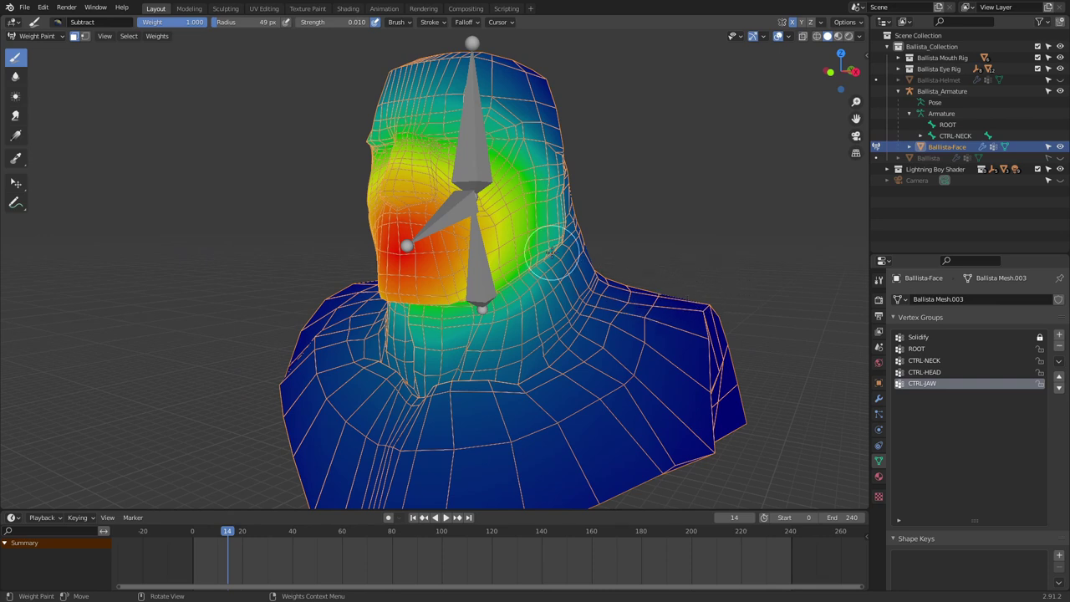
# Step: Leave Weight Paint mode, select the armature and switch it to Pose Mode
pyautogui.hotkey('ctrl', 'Tab')
pyautogui.click(456, 248)
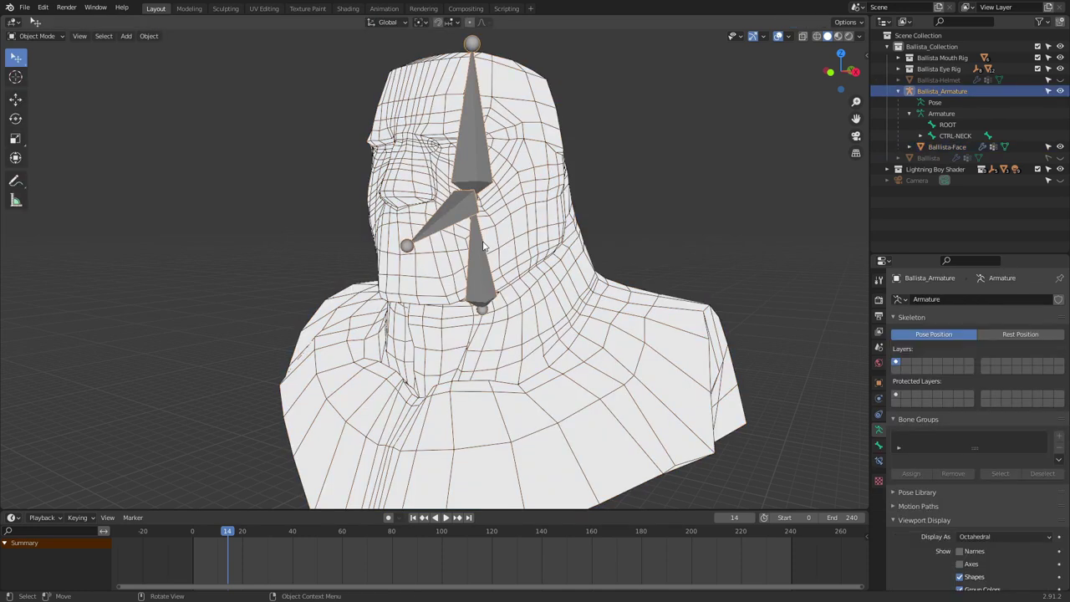
pyautogui.hotkey('ctrl', 'Tab')
pyautogui.hotkey('ctrl', 'Tab')
pyautogui.hotkey('ctrl', 'Tab')
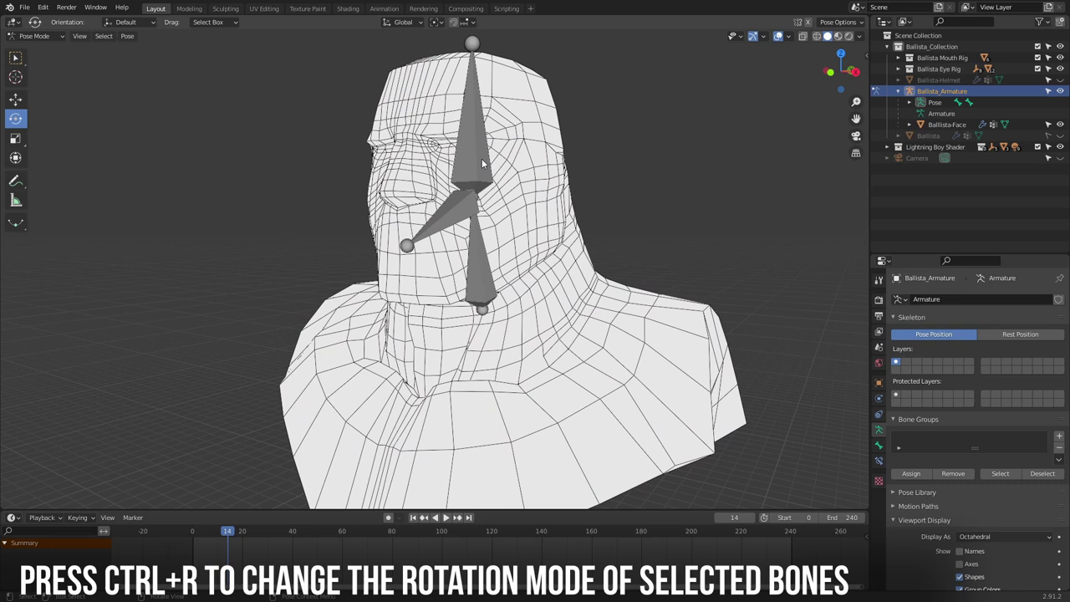
# Step: Set the rotation mode of the neck, head and jaw bones to XYZ Euler
pyautogui.click(477, 241)
pyautogui.keyDown('shift'); pyautogui.click(473, 170); pyautogui.keyUp('shift')
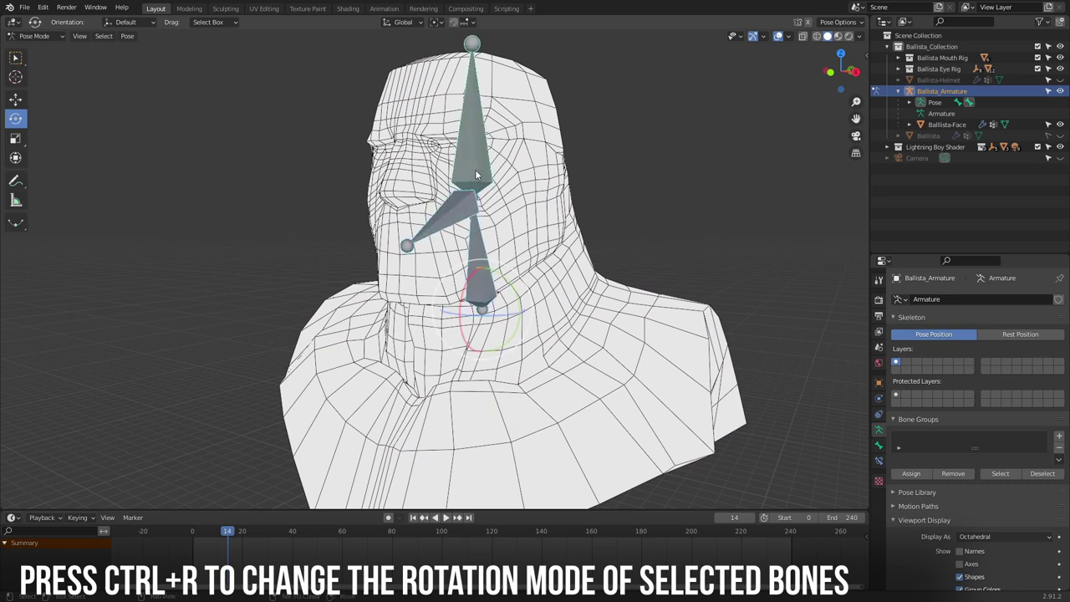
pyautogui.hotkey('ctrl', 'r')
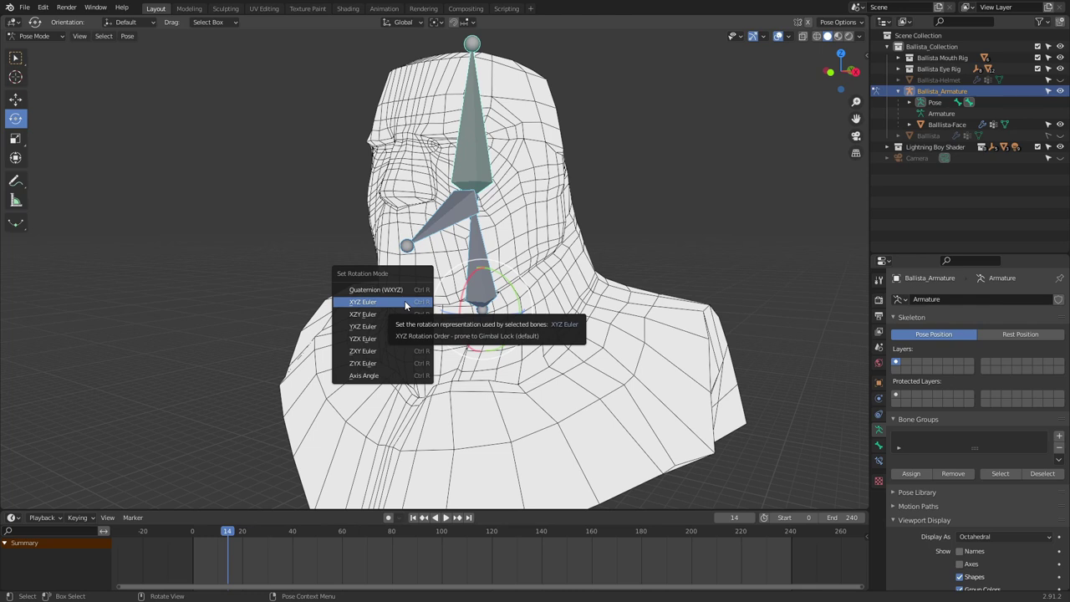
pyautogui.click(405, 301)
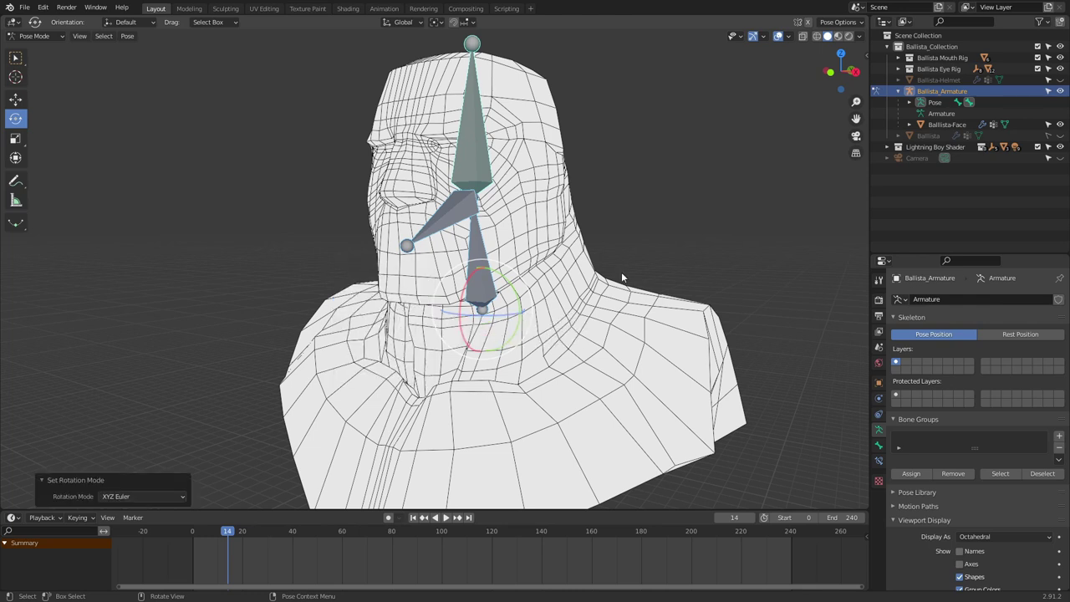
# Step: Show the transform properties of the head bone alone and review its available rotation modes
pyautogui.moveTo(621, 272)
pyautogui.mouseDown(button='middle')
pyautogui.moveTo(551, 265)
pyautogui.moveTo(617, 263)
pyautogui.mouseUp(button='middle')
pyautogui.press('n')
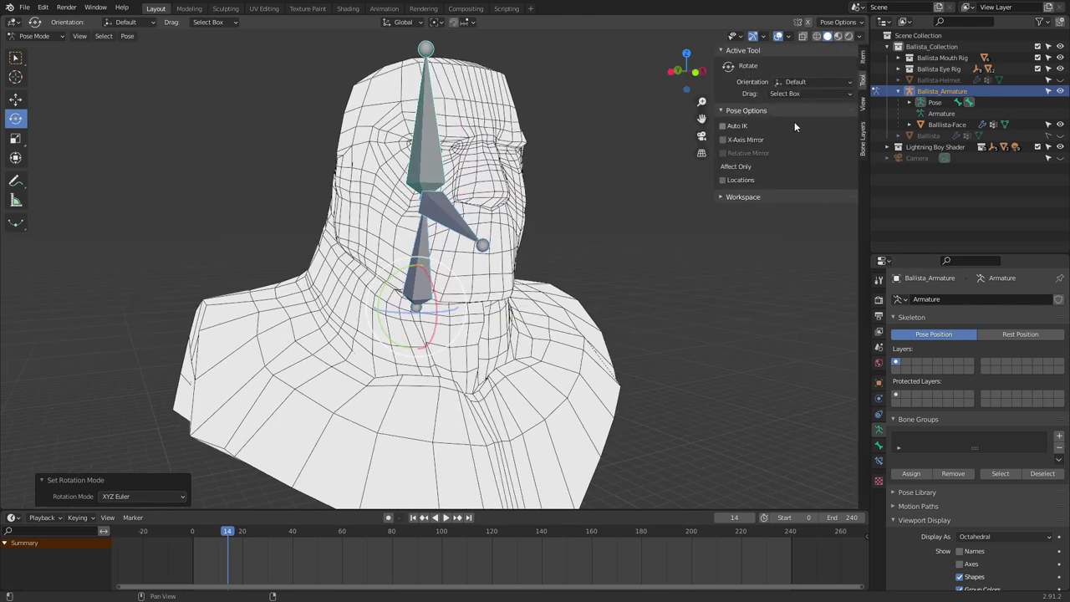
pyautogui.click(863, 57)
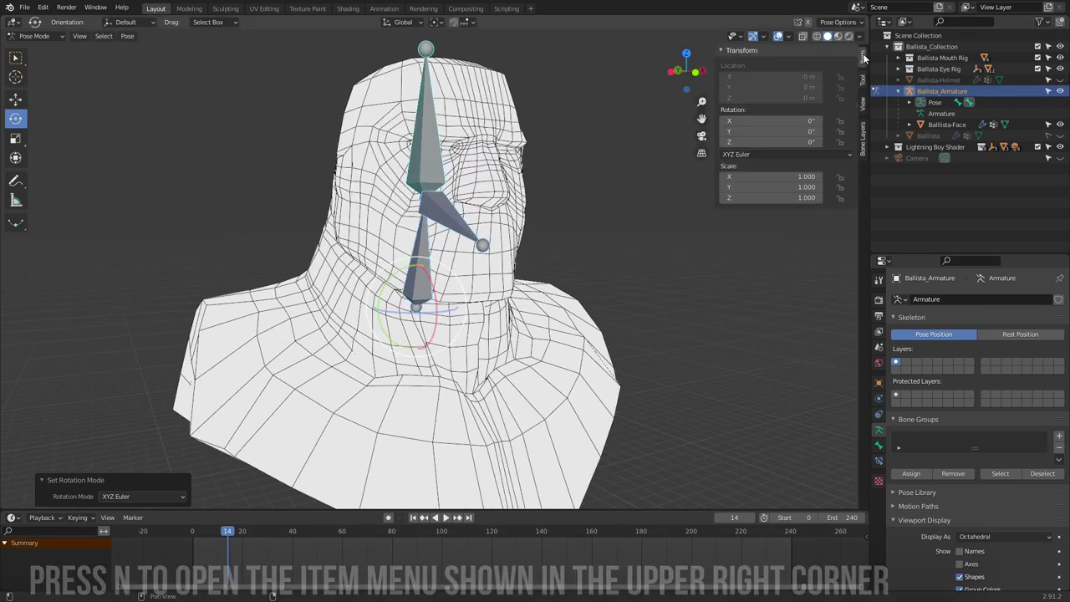
pyautogui.click(563, 228)
pyautogui.click(424, 160)
pyautogui.keyDown('shift'); pyautogui.moveTo(530, 186); pyautogui.dragTo(526, 209, button='middle'); pyautogui.keyUp('shift')
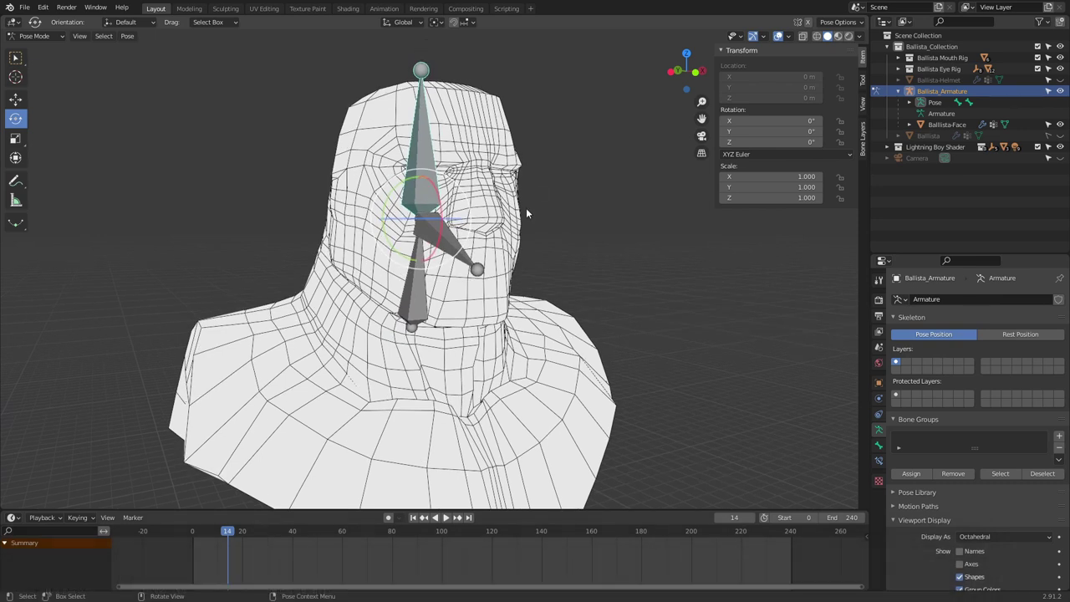
pyautogui.moveTo(526, 208); pyautogui.dragTo(528, 197, button='middle')
pyautogui.click(800, 154)
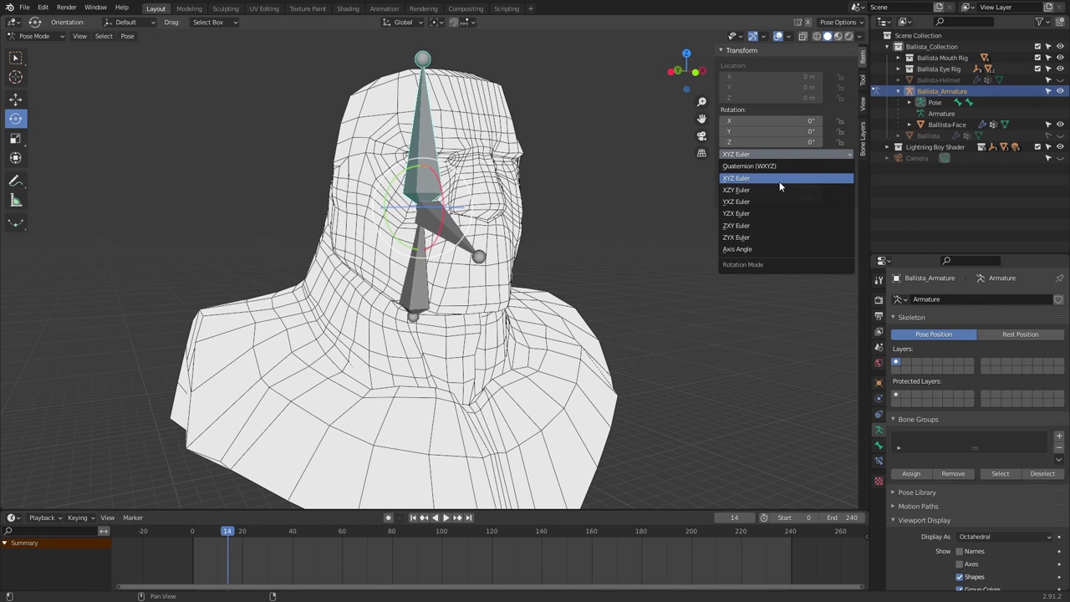
pyautogui.click(780, 149)
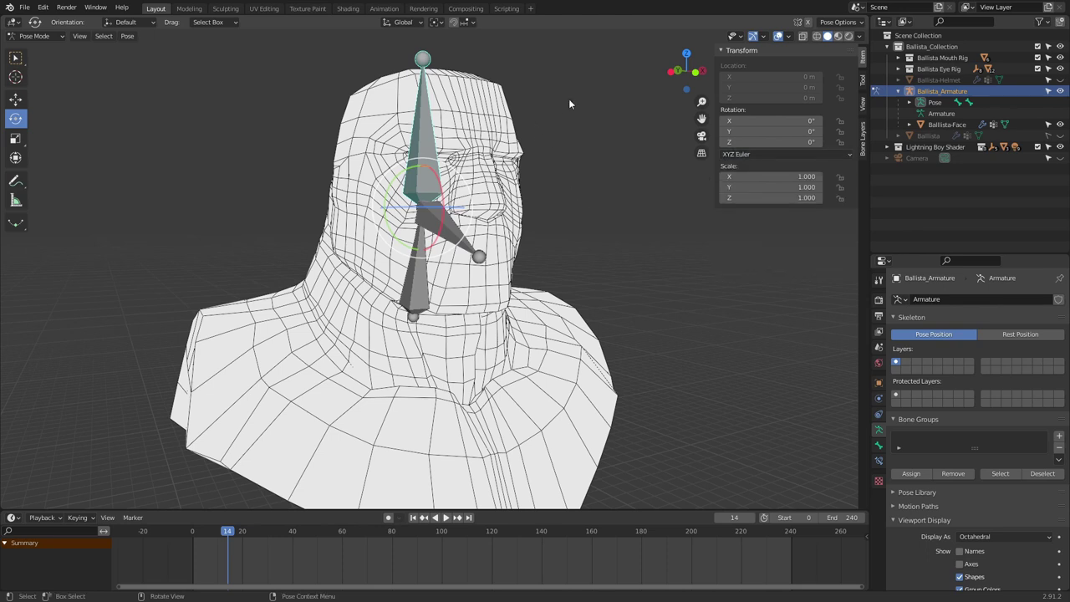
# Step: Set the transform orientation to Local and insert a rotation keyframe for the head bone at frame 0
pyautogui.click(413, 24)
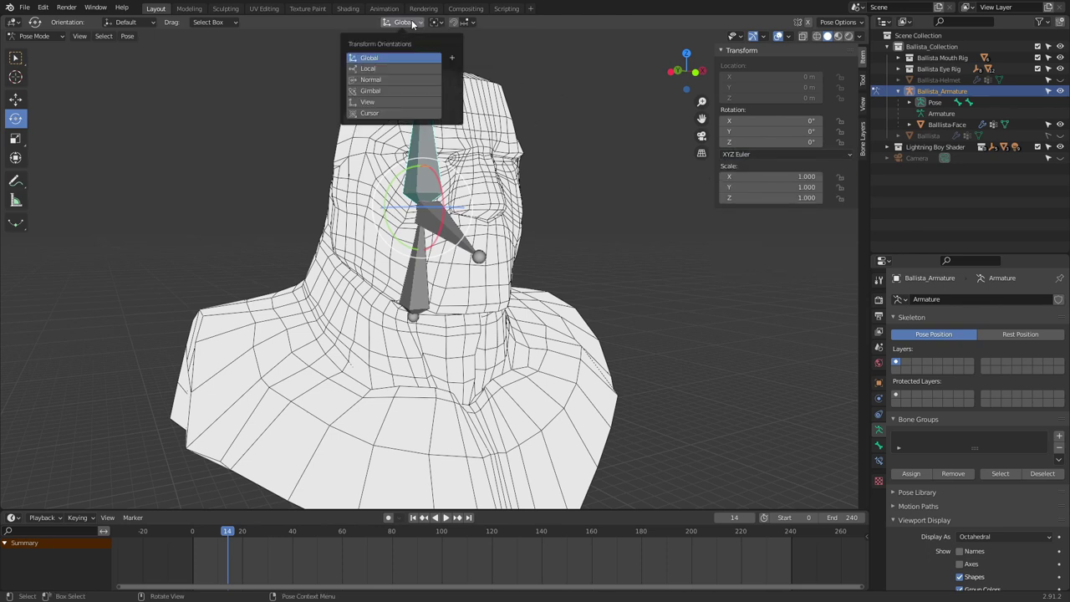
pyautogui.click(382, 72)
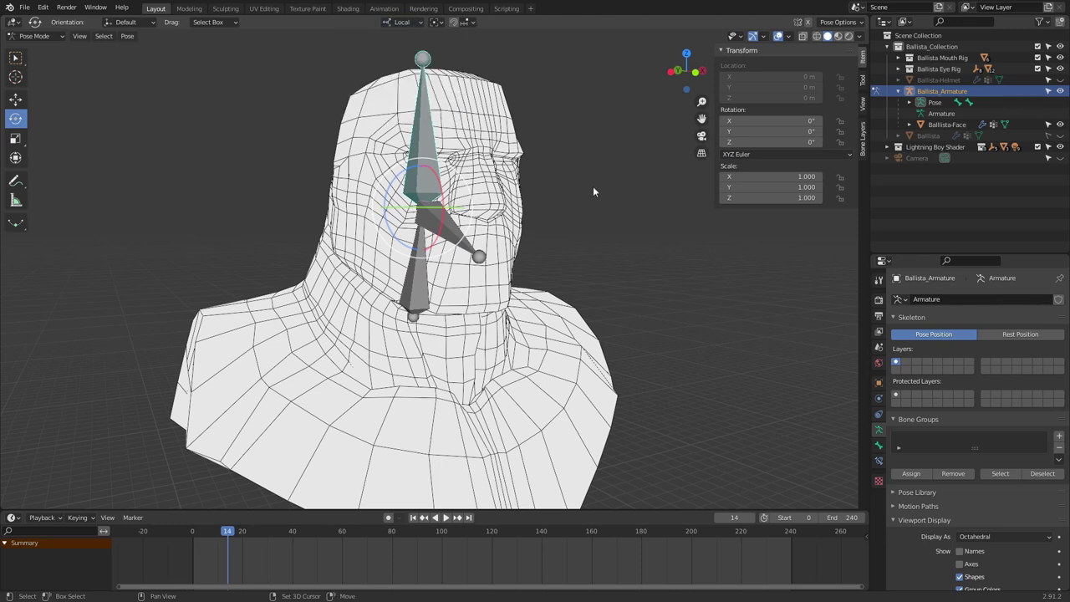
pyautogui.keyDown('shift'); pyautogui.moveTo(594, 191); pyautogui.dragTo(604, 231, button='middle'); pyautogui.keyUp('shift')
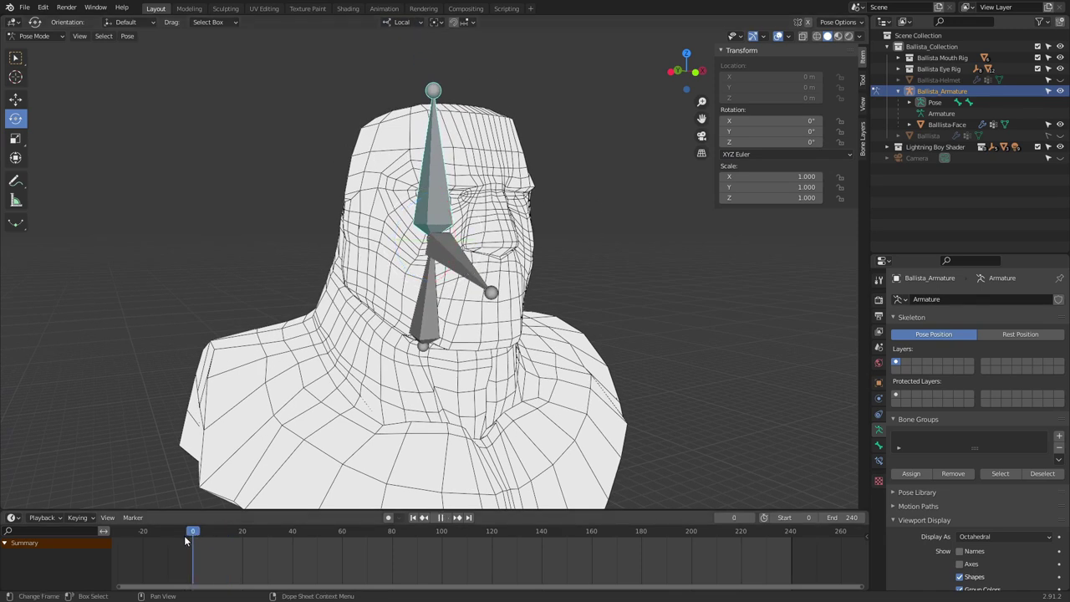
pyautogui.moveTo(551, 303); pyautogui.dragTo(469, 304, button='middle')
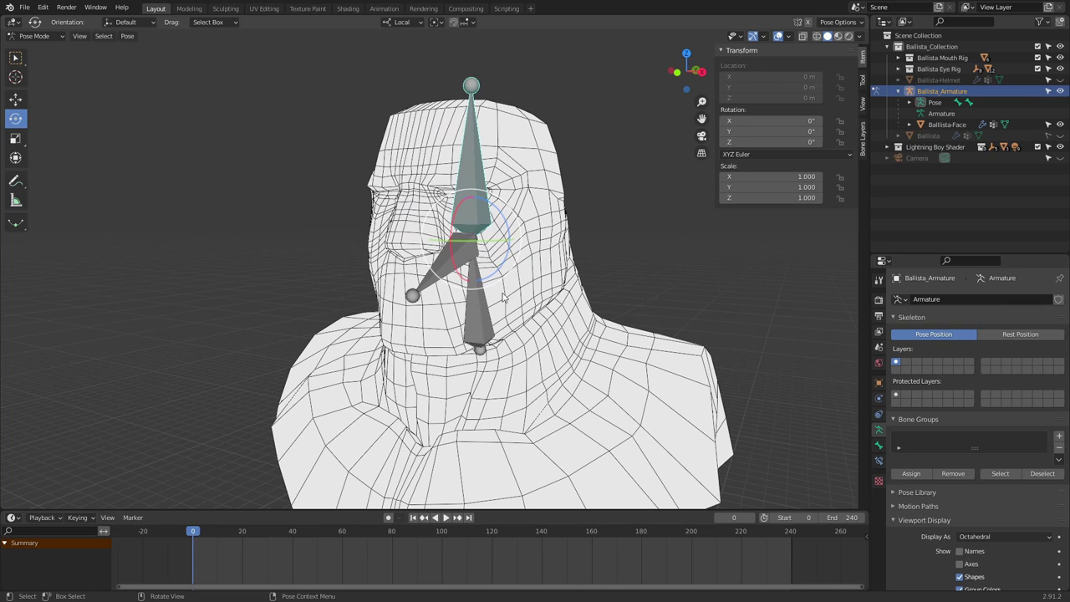
pyautogui.press('i')
pyautogui.click(493, 292)
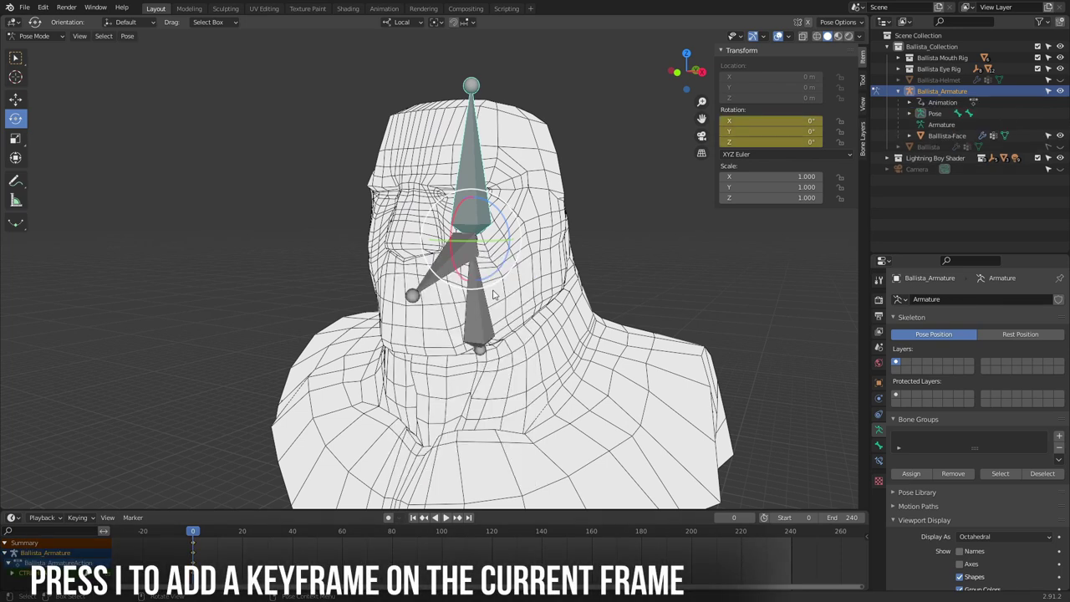
pyautogui.click(5, 543)
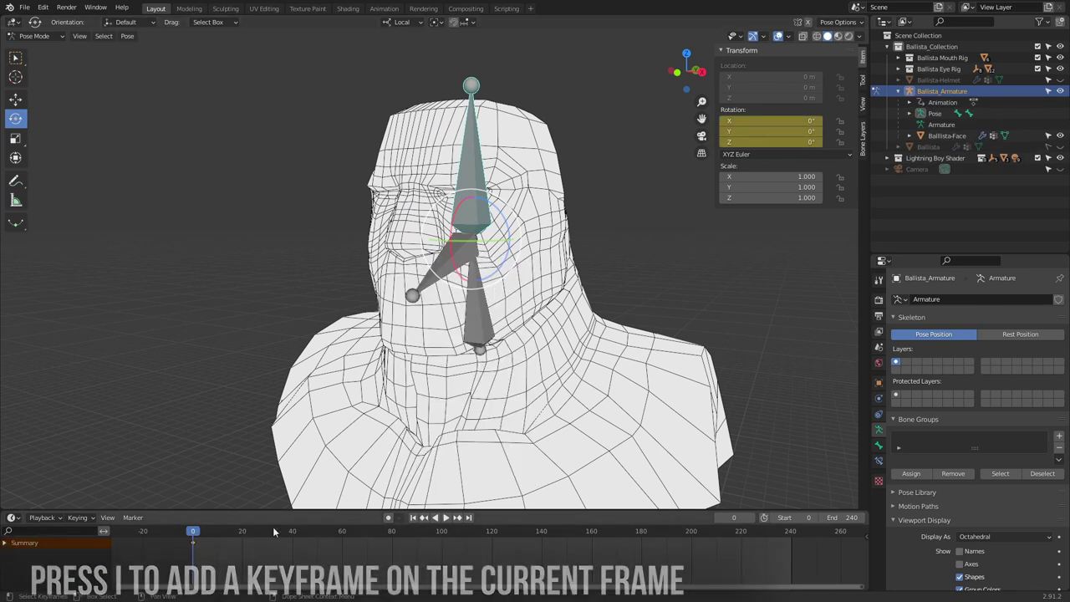
# Step: At frame 10, rotate the head bone about 71° around its local X axis and keyframe its rotation
pyautogui.moveTo(351, 251); pyautogui.dragTo(452, 196, button='middle')
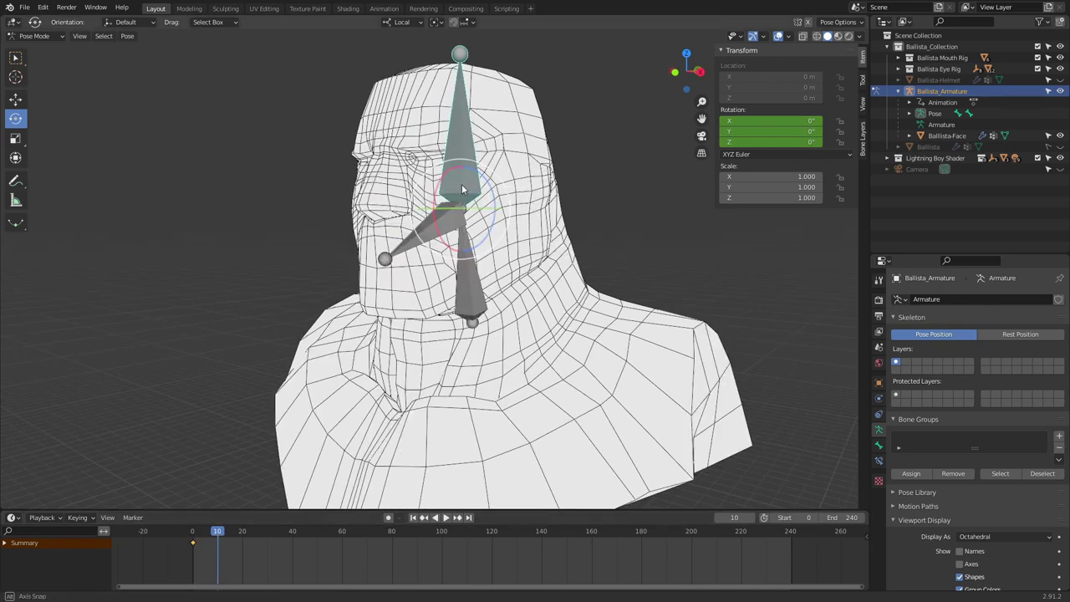
pyautogui.press('r')
pyautogui.press('x')
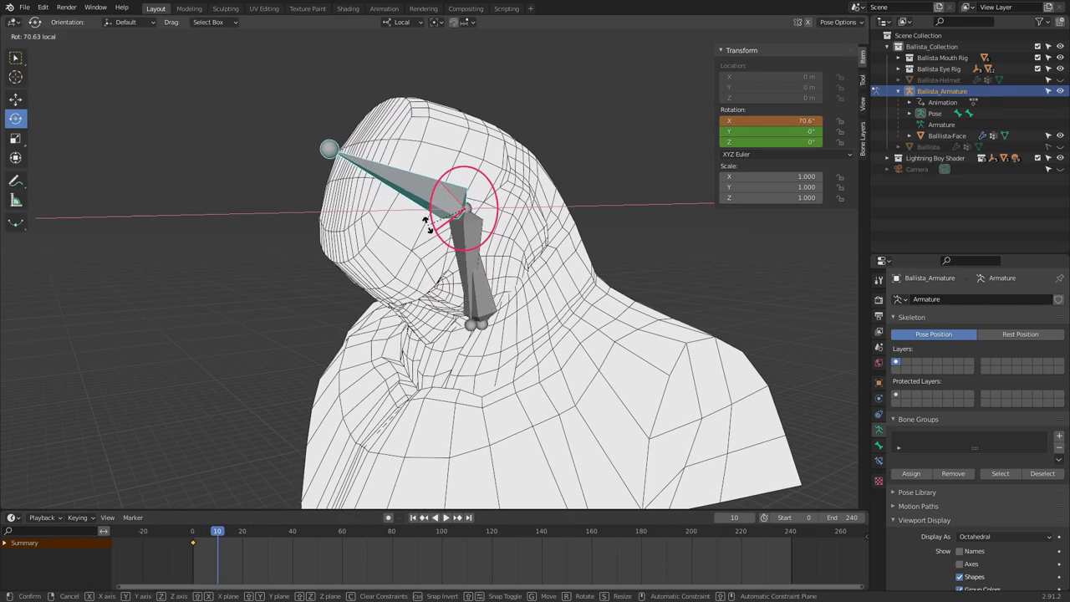
pyautogui.click(428, 222)
pyautogui.press('i')
pyautogui.click(426, 225)
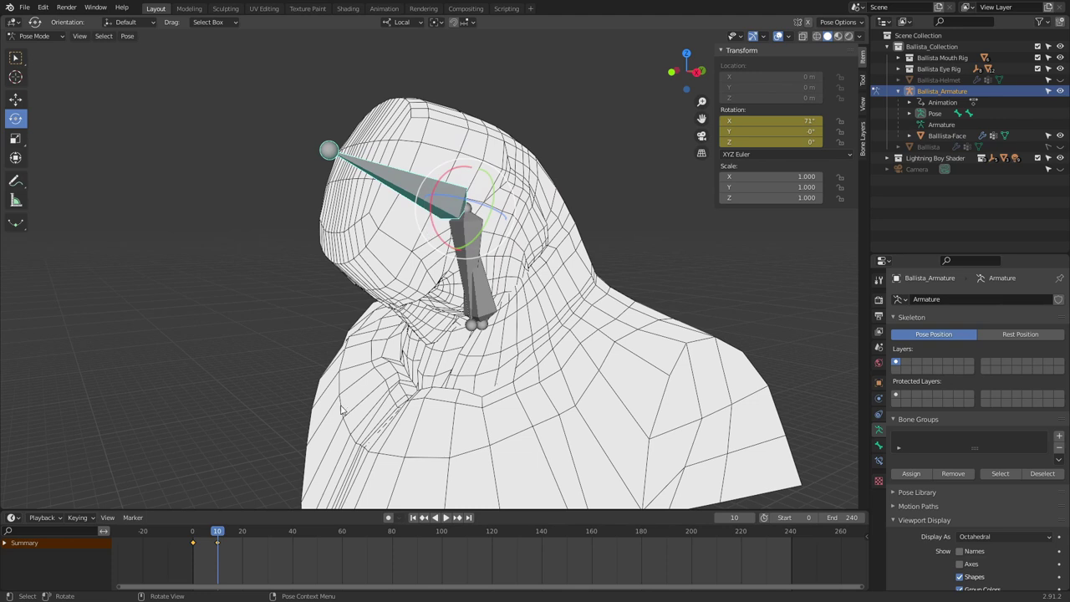
pyautogui.press('space')
pyautogui.press('space')
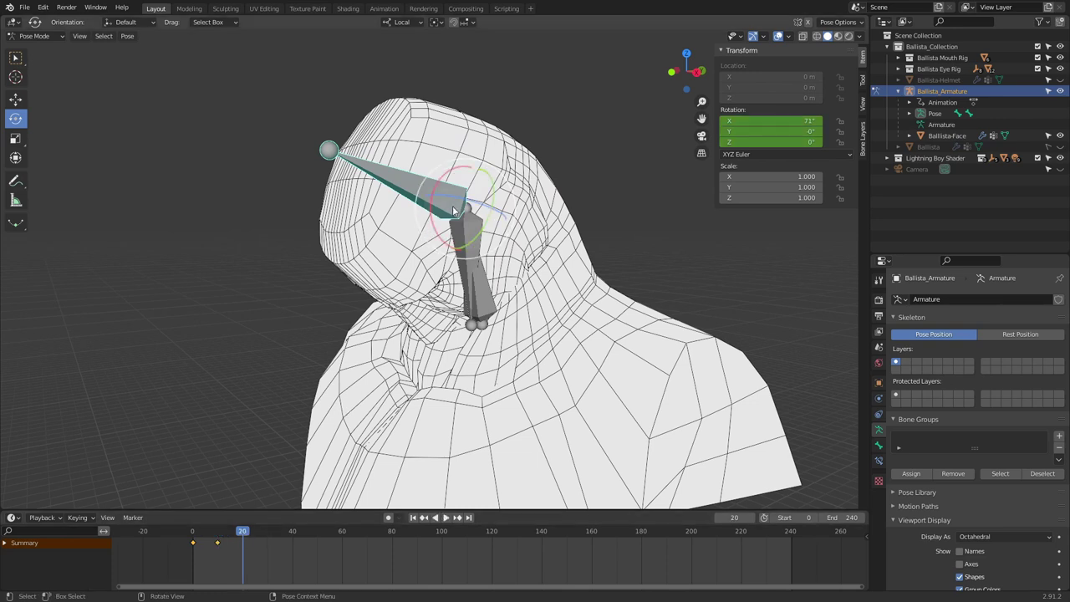
# Step: Tilt the head bone backward to about -79.4° on X at frame 20 and insert a rotation keyframe
pyautogui.moveTo(434, 224); pyautogui.dragTo(526, 146)
pyautogui.press('i')
pyautogui.click(526, 147)
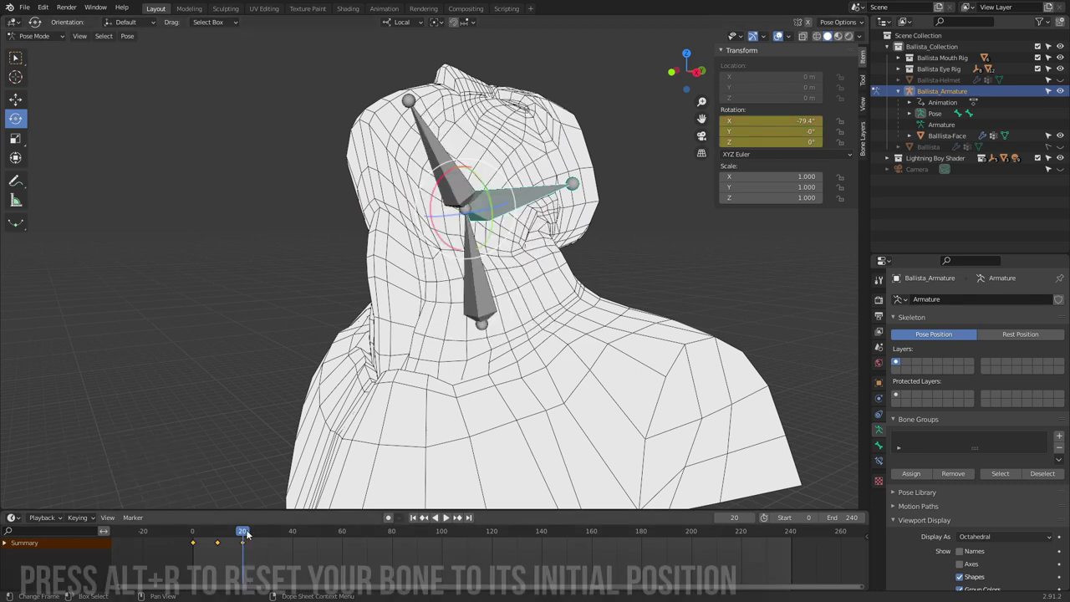
# Step: Reset the head bone's rotation at frame 30 and insert a rotation keyframe
pyautogui.click(268, 532)
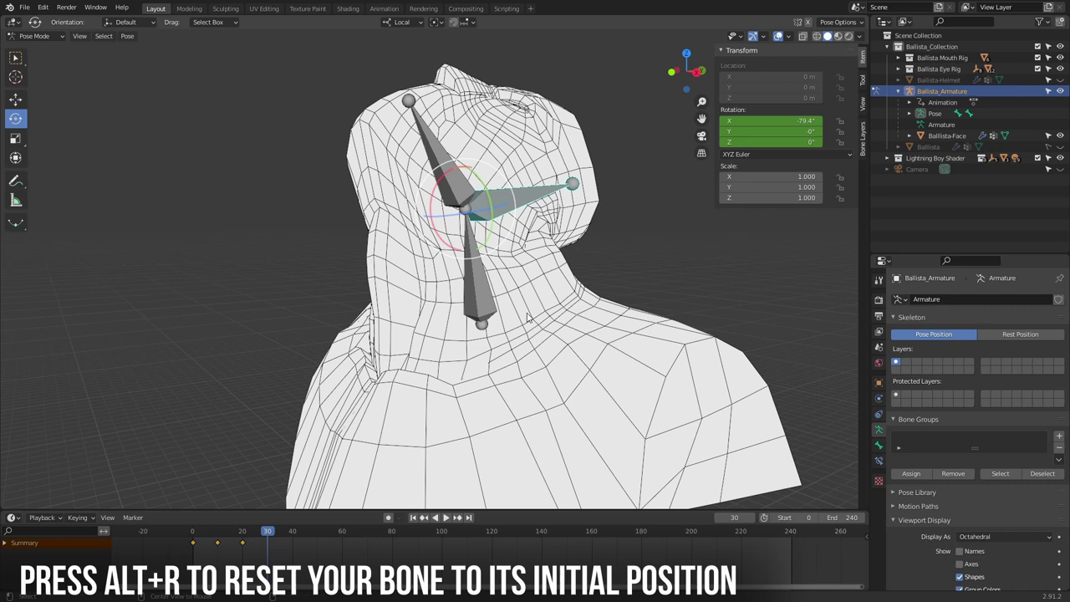
pyautogui.hotkey('alt', 'r')
pyautogui.press('i')
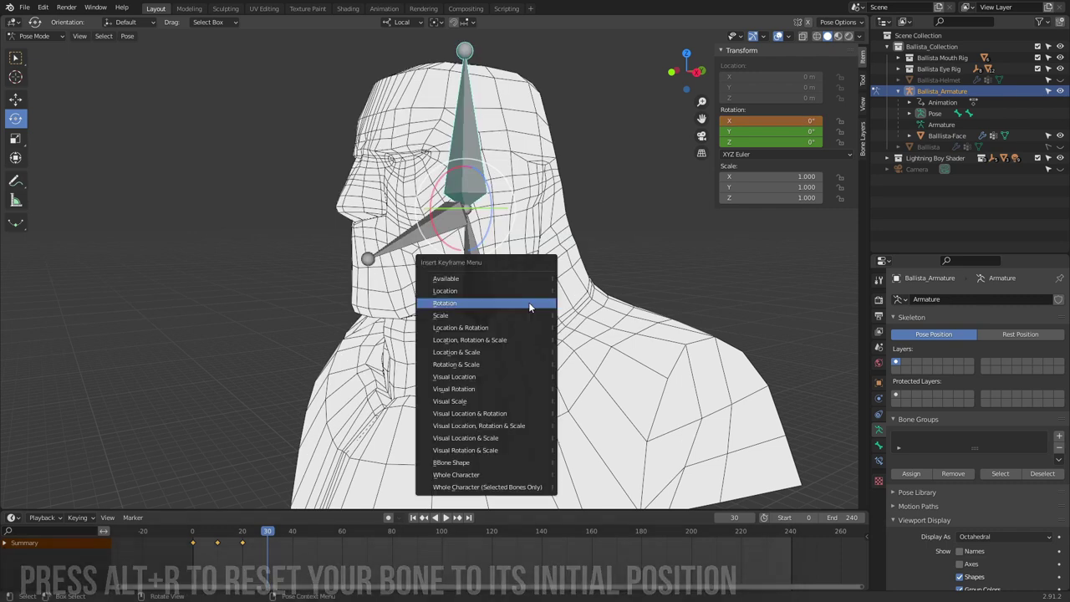
pyautogui.click(528, 303)
# Step: Insert a rotation keyframe at frame 40 for the head bone turned about -88.5° on Y
pyautogui.press('i')
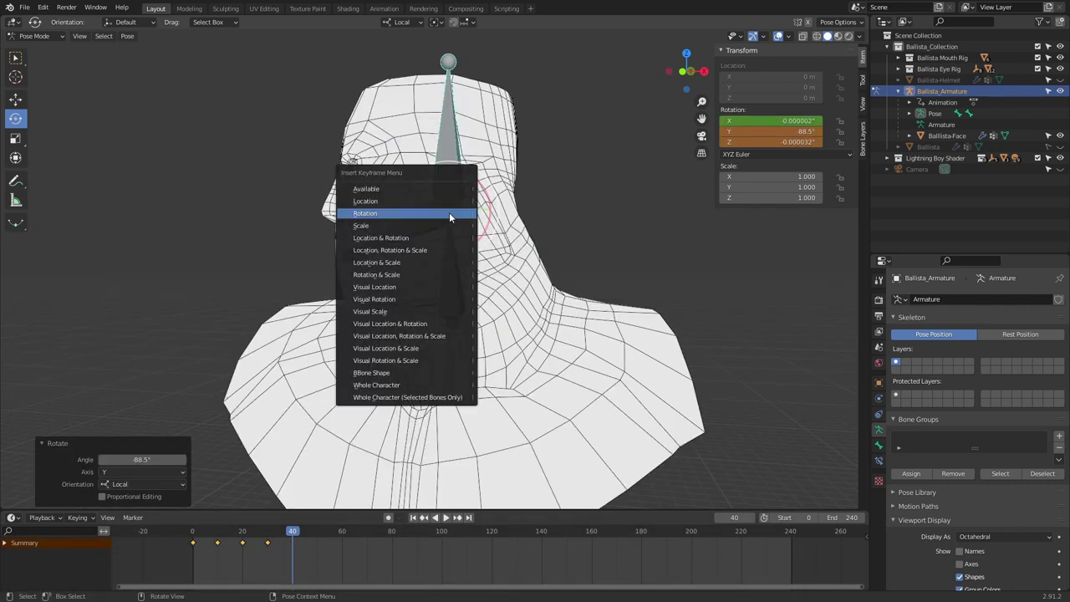
pyautogui.click(449, 212)
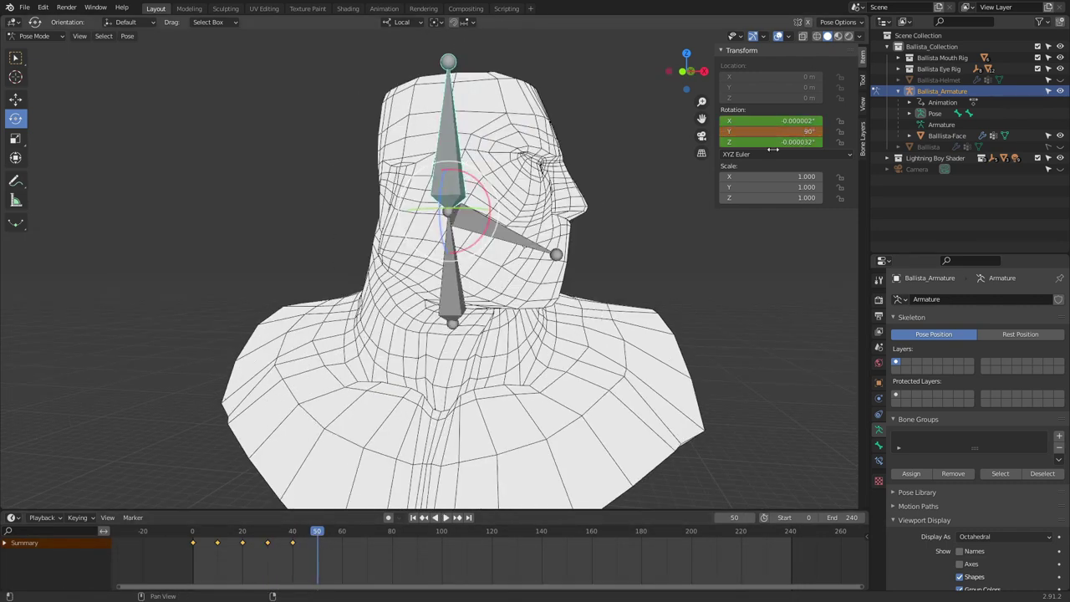
# Step: Reset the head bone's rotation and insert rotation keyframes for this neutral pose at frames 60 and 90
pyautogui.hotkey('alt', 'r')
pyautogui.press('i')
pyautogui.click(440, 371)
pyautogui.moveTo(428, 536); pyautogui.dragTo(417, 536)
pyautogui.press('i')
pyautogui.click(429, 357)
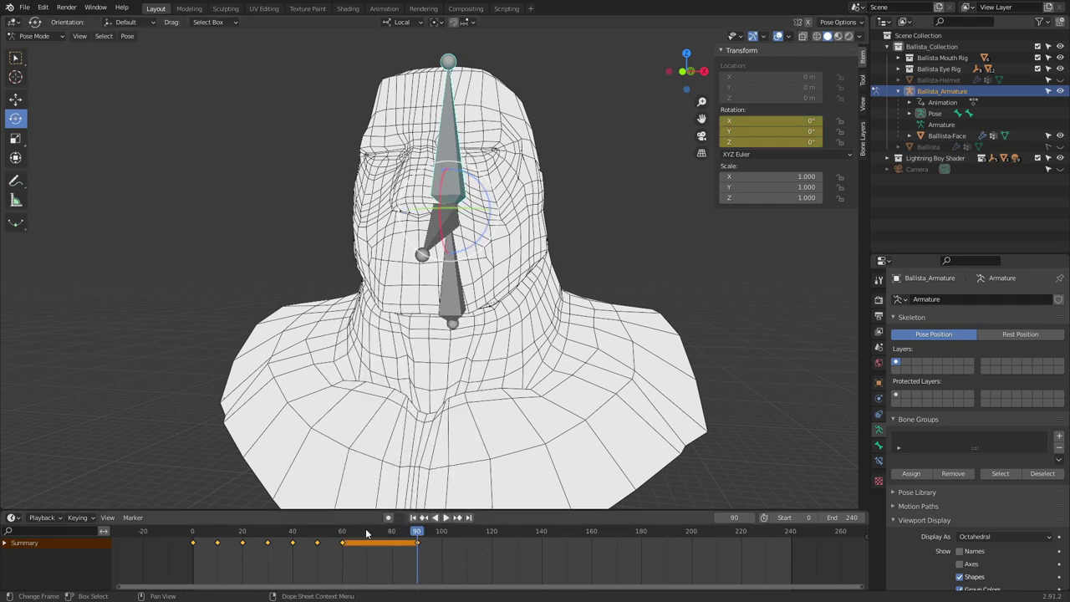
# Step: Tilt the head bone sideways at frame 70 and insert a rotation keyframe
pyautogui.click(367, 531)
pyautogui.moveTo(482, 191); pyautogui.dragTo(472, 238)
pyautogui.press('i')
pyautogui.click(471, 239)
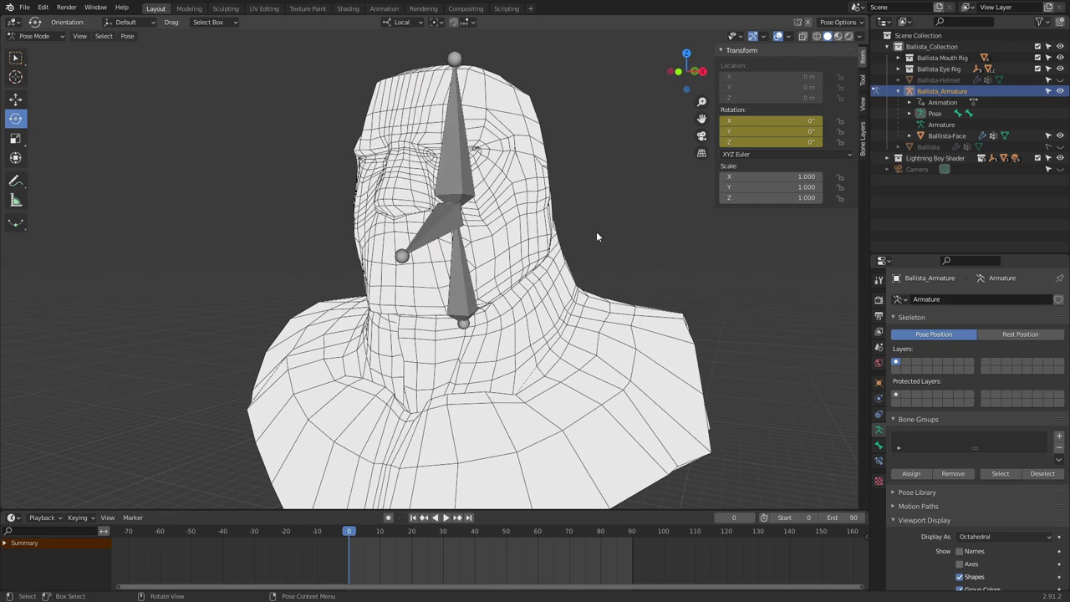
# Step: Switch the Ballista-Face mesh to Weight Paint mode and hide the sidebar
pyautogui.moveTo(575, 230); pyautogui.dragTo(564, 242, button='middle')
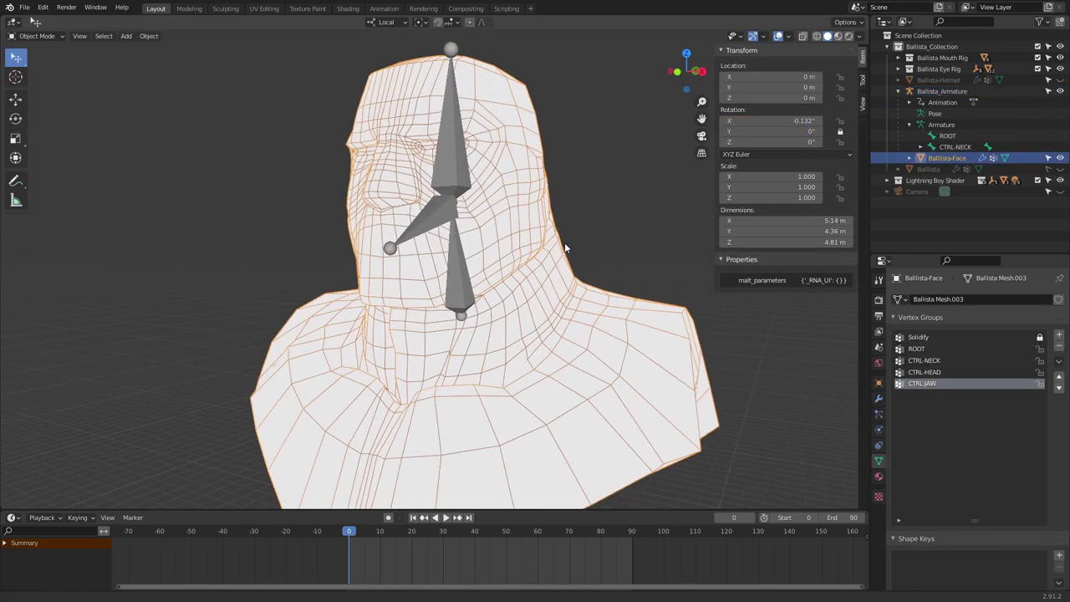
pyautogui.hotkey('ctrl', 'Tab')
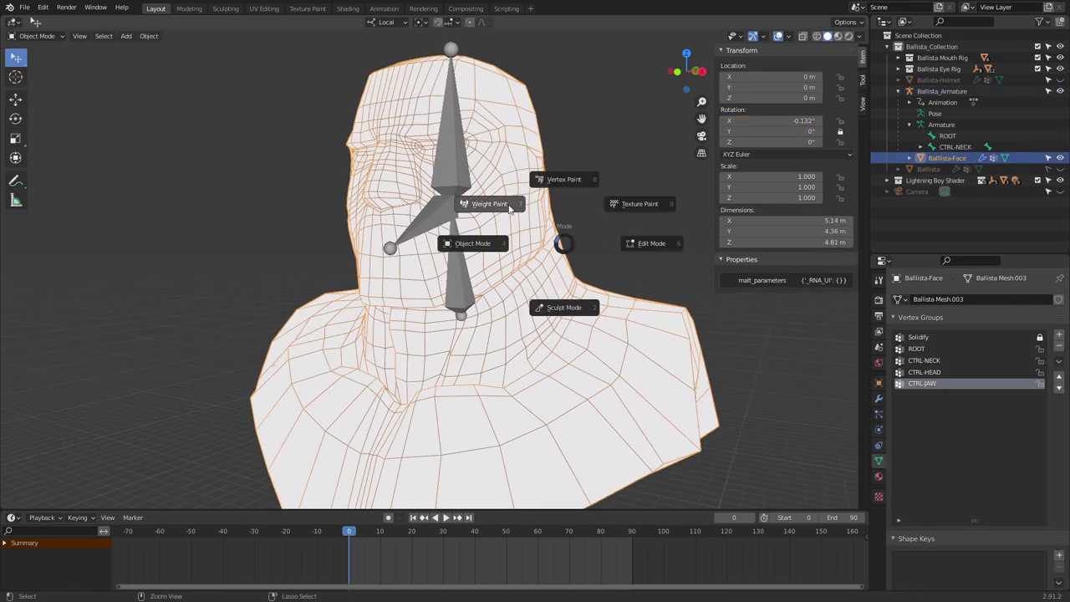
pyautogui.click(510, 207)
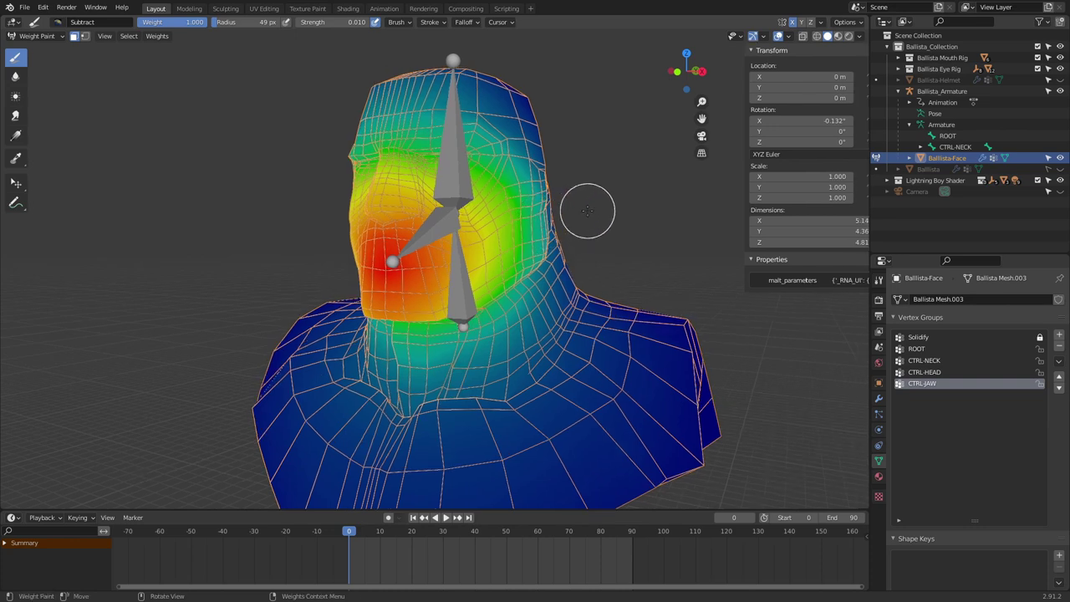
pyautogui.press('n')
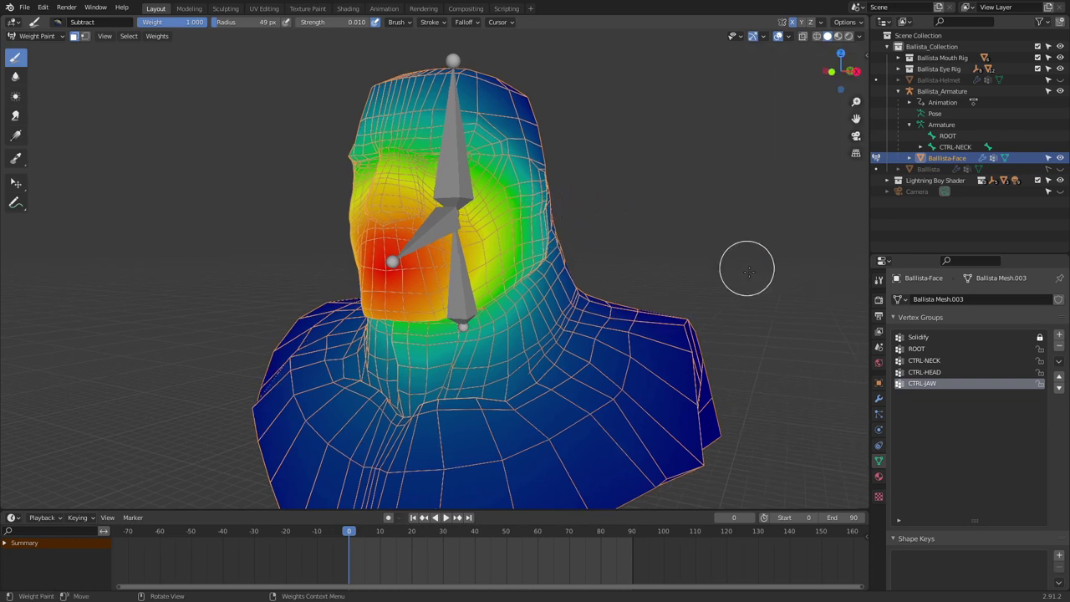
# Step: Display the CTRL-NECK vertex group's weights and play the head animation to check the neck deformation
pyautogui.click(926, 360)
pyautogui.scroll(2, 502, 251)
pyautogui.moveTo(501, 250); pyautogui.dragTo(508, 255, button='middle')
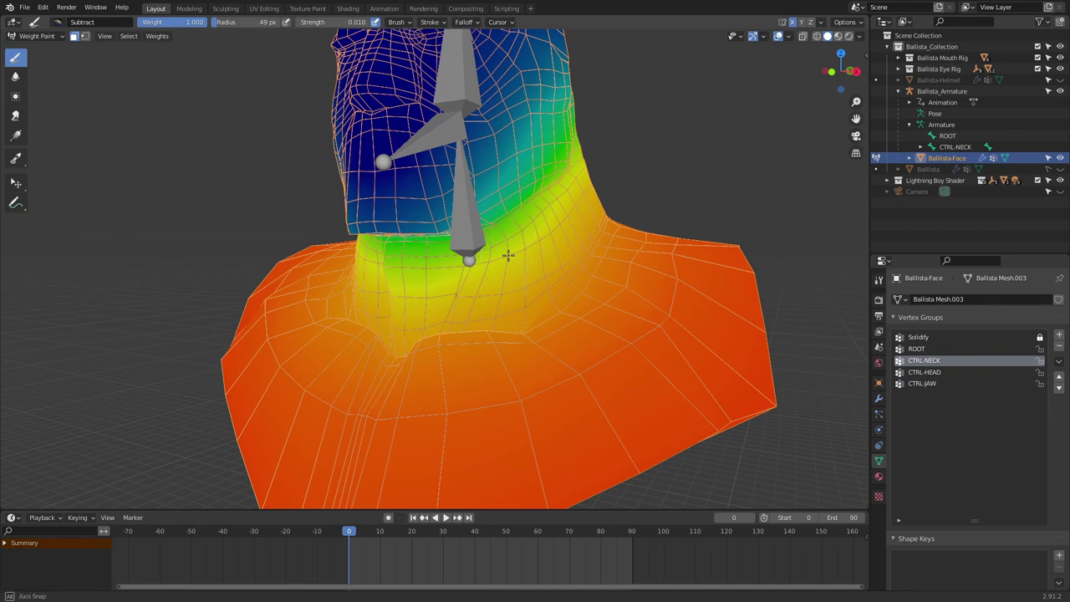
pyautogui.scroll(-3, 508, 255)
pyautogui.press('space')
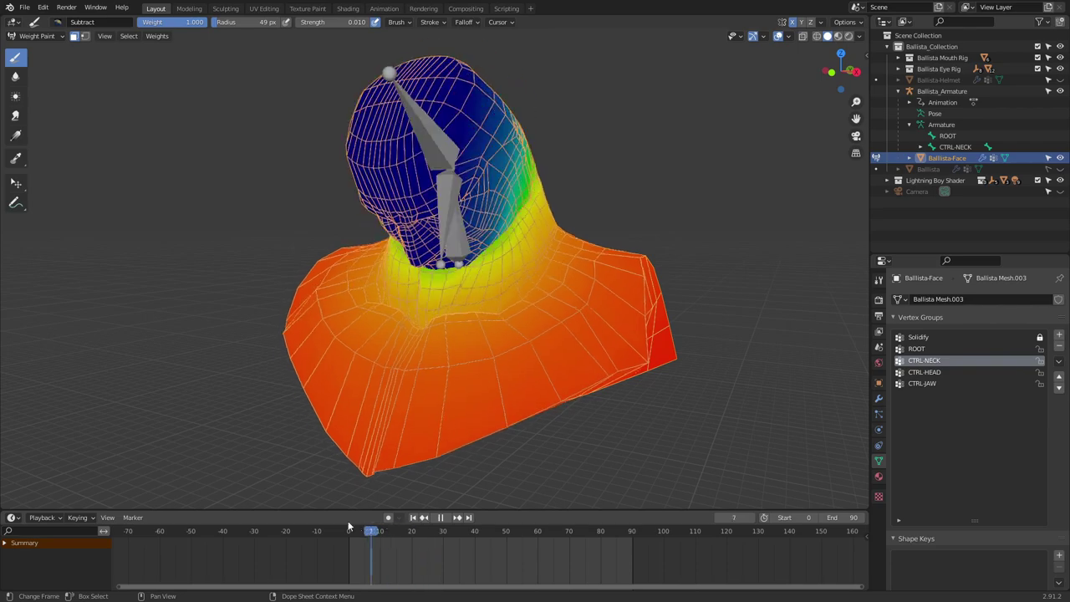
pyautogui.press('Escape')
# Step: Enable the Auto Normalize option for weight painting
pyautogui.click(850, 21)
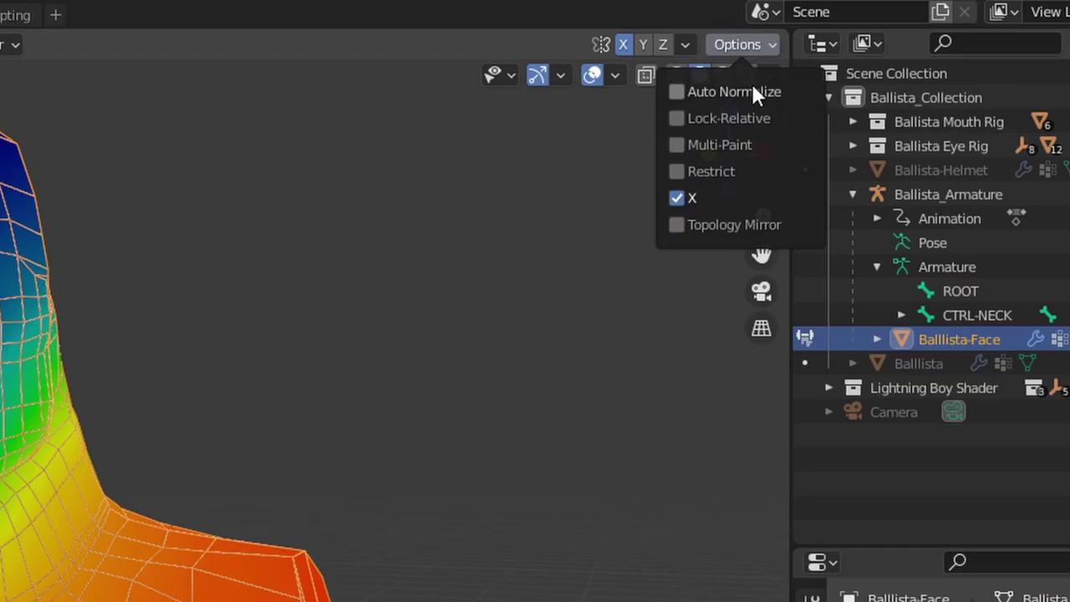
pyautogui.click(723, 92)
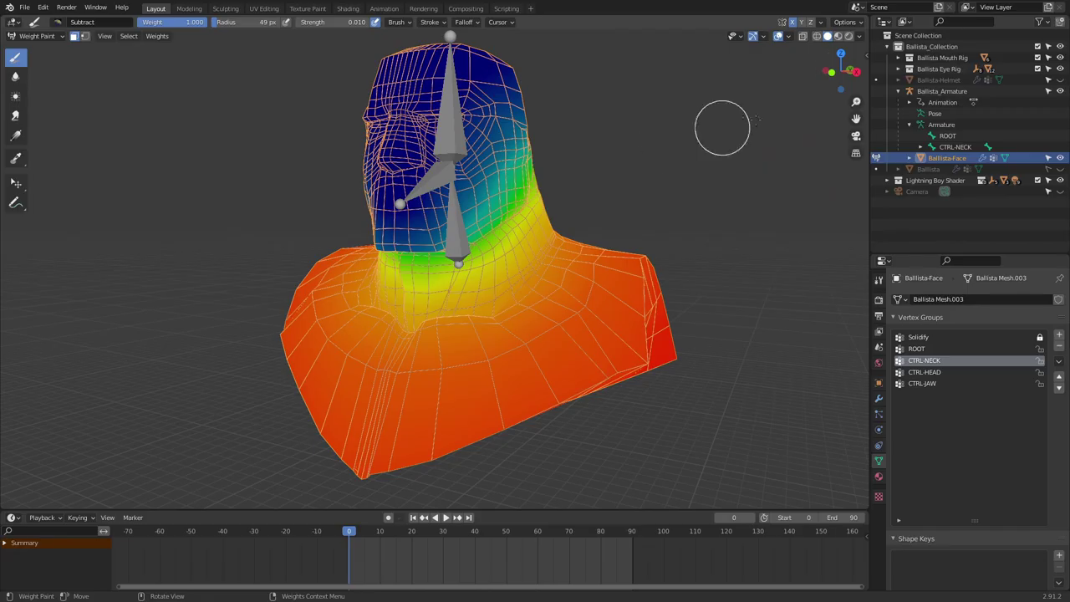
pyautogui.press('n')
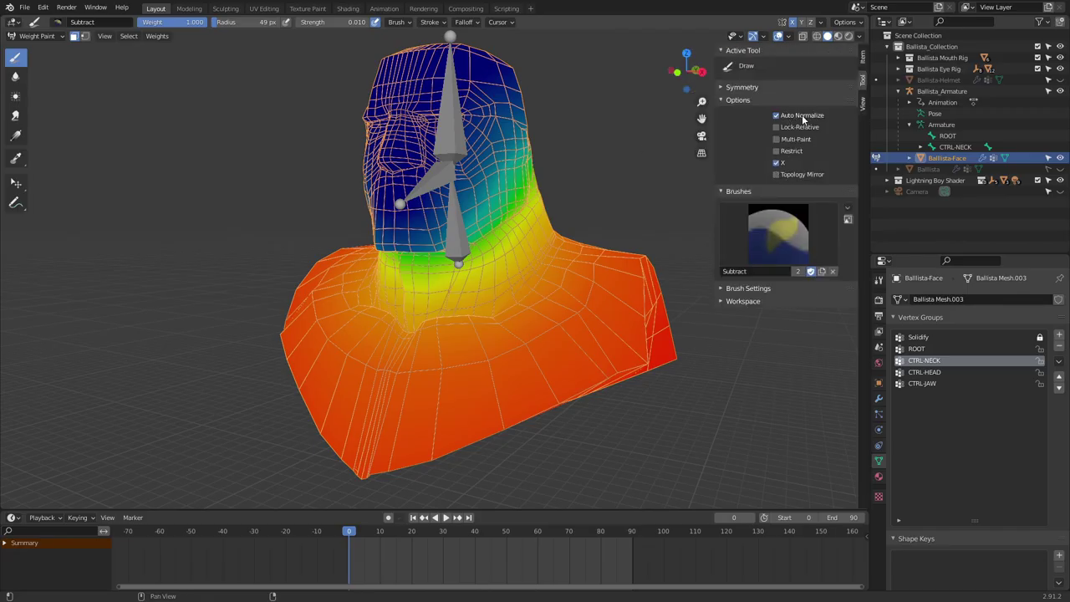
pyautogui.press('n')
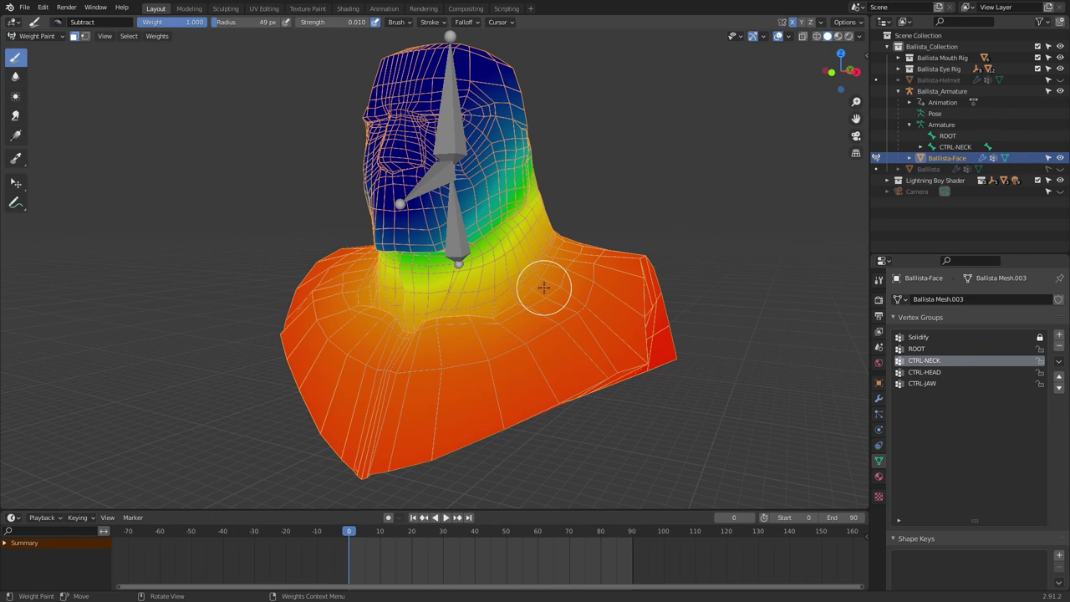
# Step: Paint CTRL-NECK weight over the jaw using the Add brush at about 158 px radius, and compare the CTRL-JAW weights
pyautogui.moveTo(552, 286); pyautogui.dragTo(540, 310, button='middle')
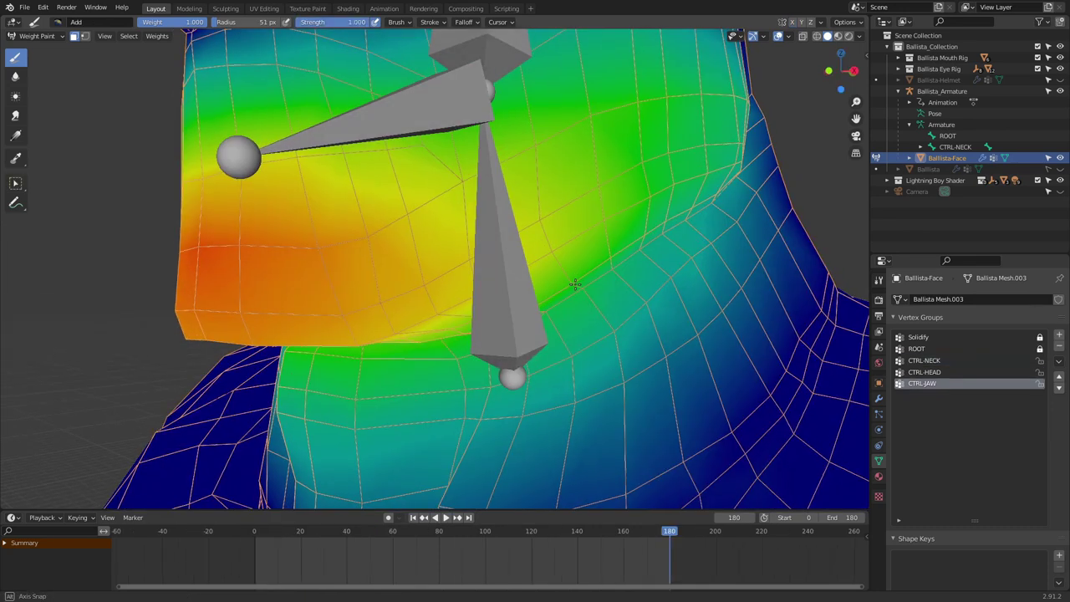
pyautogui.click(924, 360)
pyautogui.press('f')
pyautogui.click(407, 255)
pyautogui.moveTo(406, 255)
pyautogui.mouseDown()
pyautogui.moveTo(370, 270)
pyautogui.moveTo(394, 226)
pyautogui.moveTo(322, 198)
pyautogui.moveTo(454, 184)
pyautogui.mouseUp()
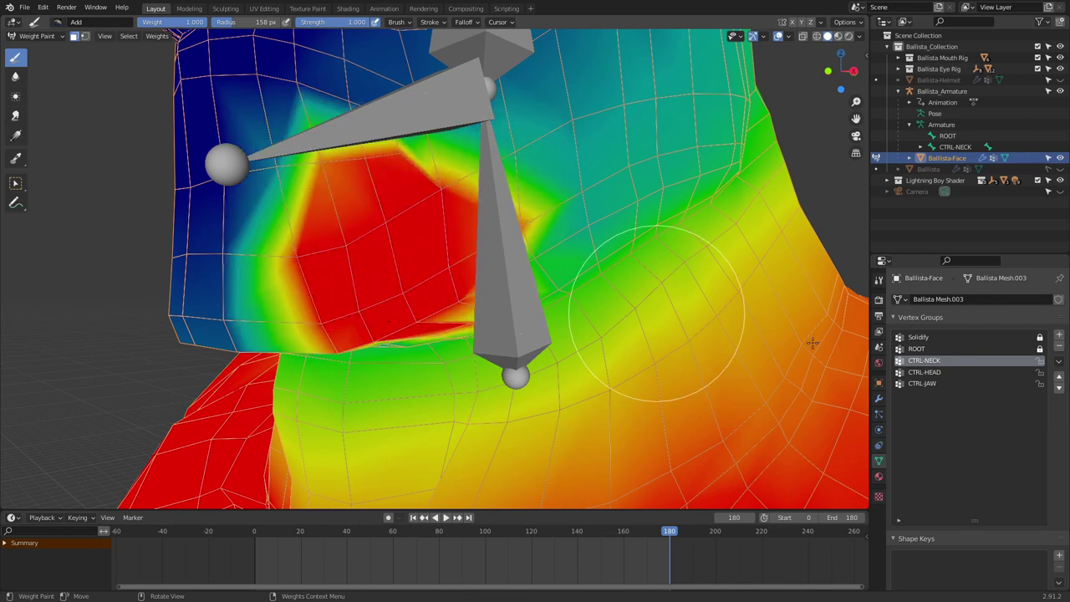
pyautogui.click(927, 384)
pyautogui.moveTo(435, 245); pyautogui.dragTo(435, 242, button='middle')
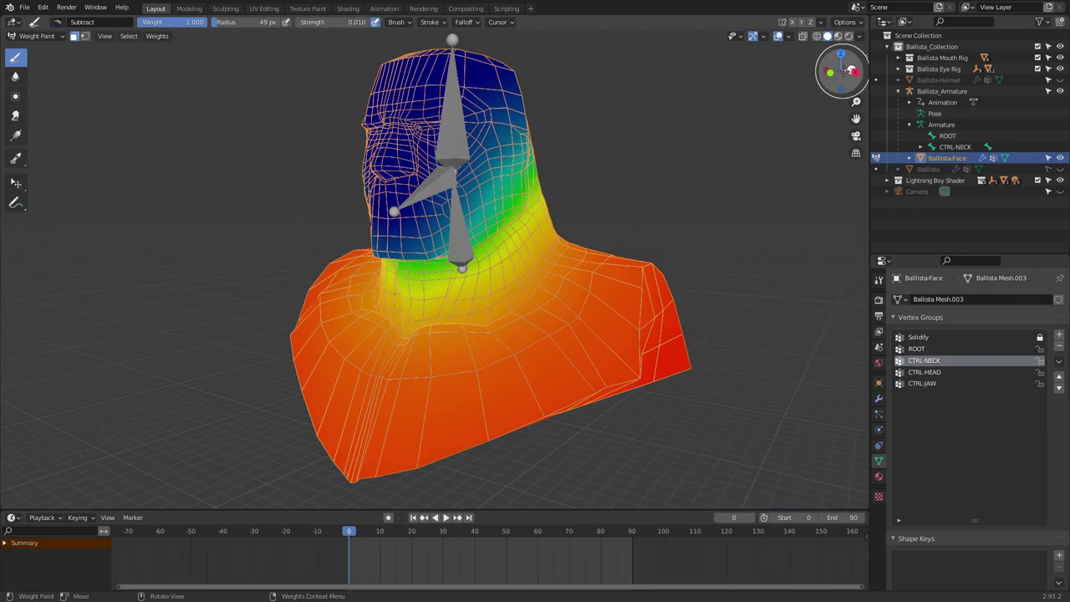
# Step: Examine the weight paint Symmetry settings, including the mirror axes and Vertex Groups X Symmetry
pyautogui.click(848, 74)
pyautogui.click(864, 79)
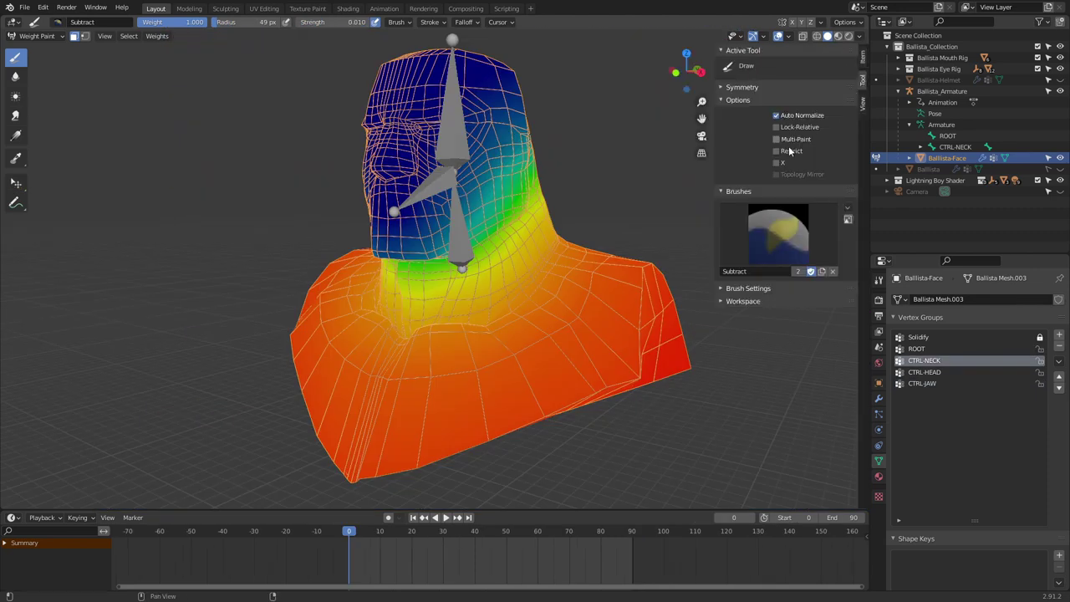
pyautogui.click(728, 87)
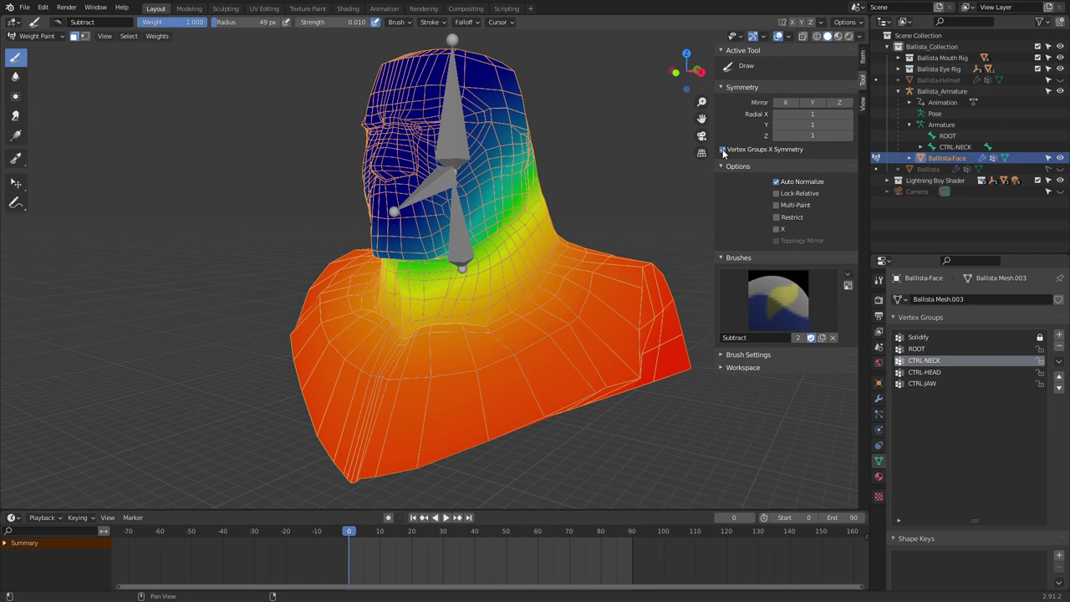
pyautogui.press('n')
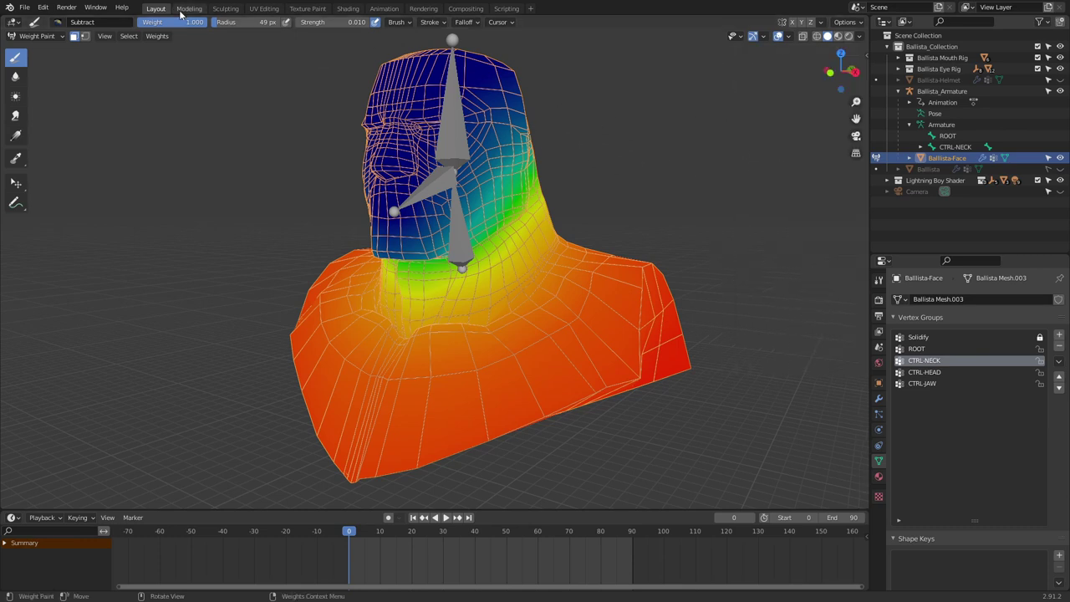
# Step: Set the Subtract brush's strength to 1.000
pyautogui.click(308, 23)
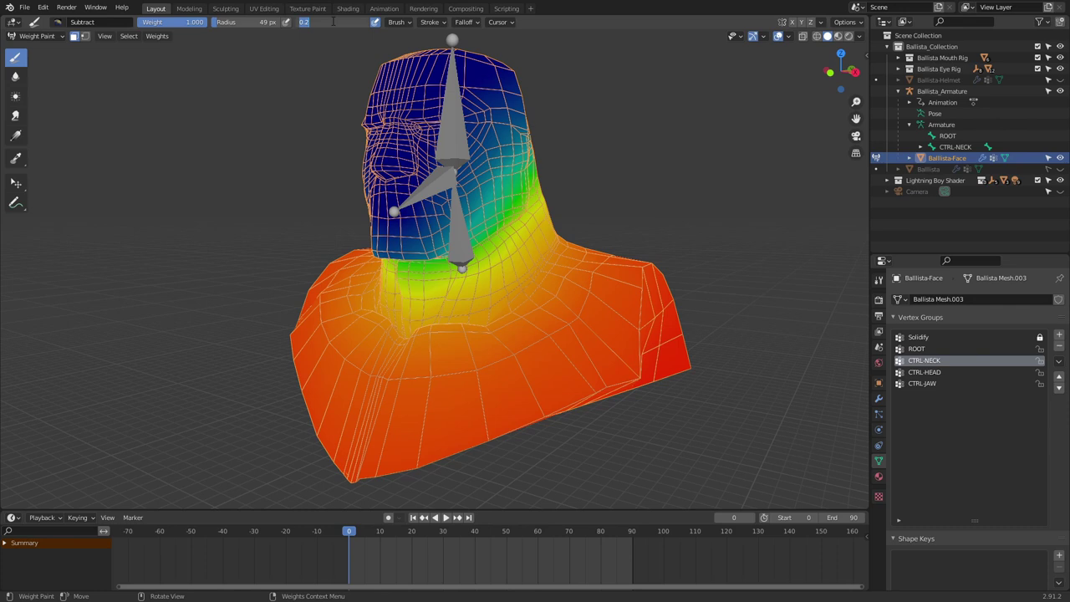
pyautogui.moveTo(462, 127); pyautogui.dragTo(490, 242, button='middle')
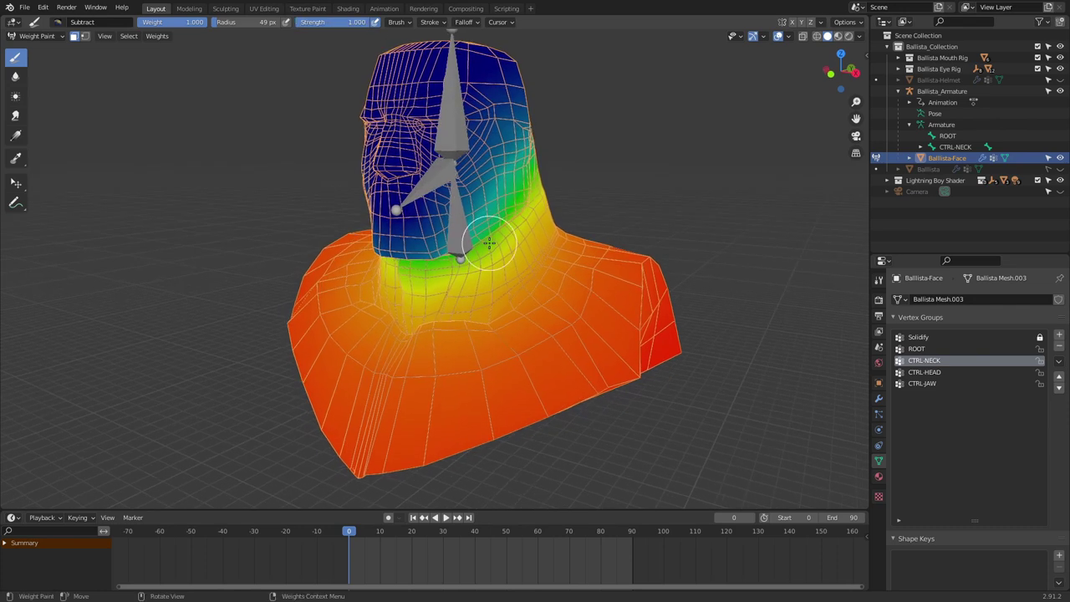
# Step: Switch to the Add brush and enlarge its radius to about 115 px
pyautogui.click(56, 22)
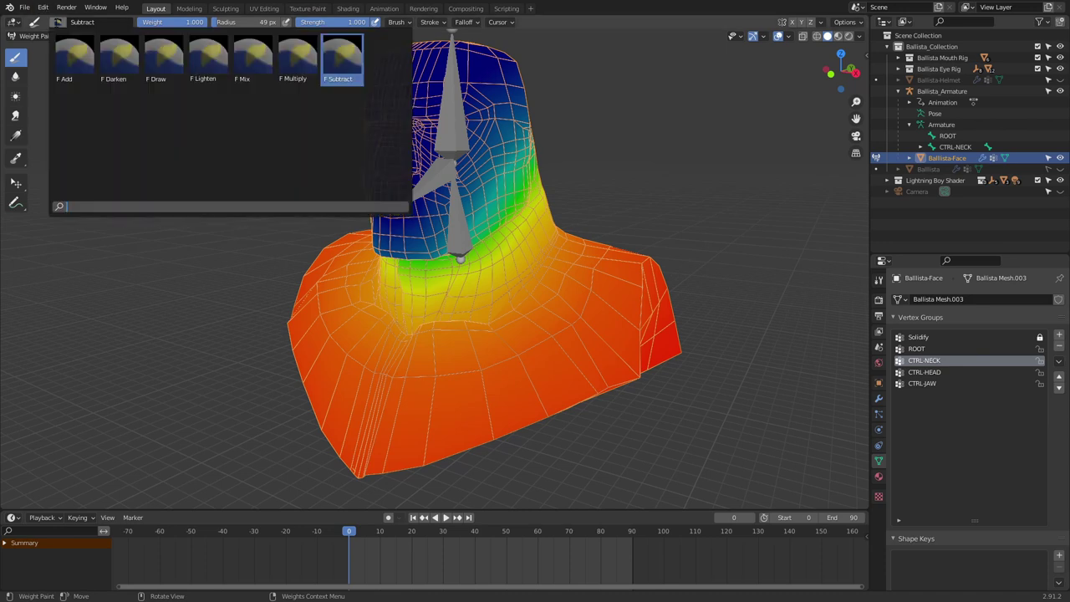
pyautogui.click(75, 60)
pyautogui.press('f')
pyautogui.click(517, 426)
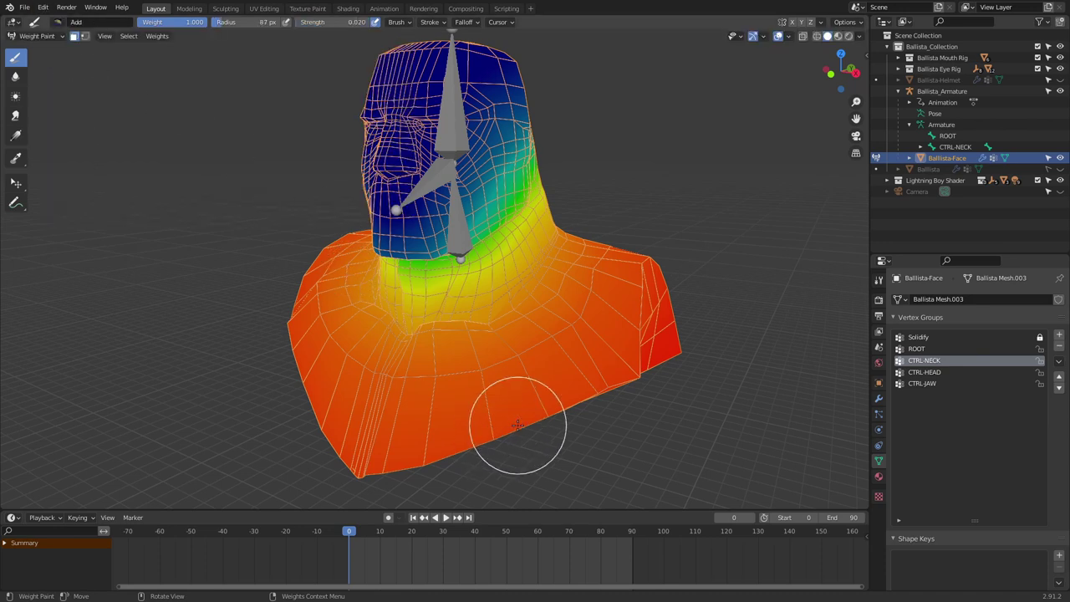
pyautogui.press('f')
pyautogui.click(502, 393)
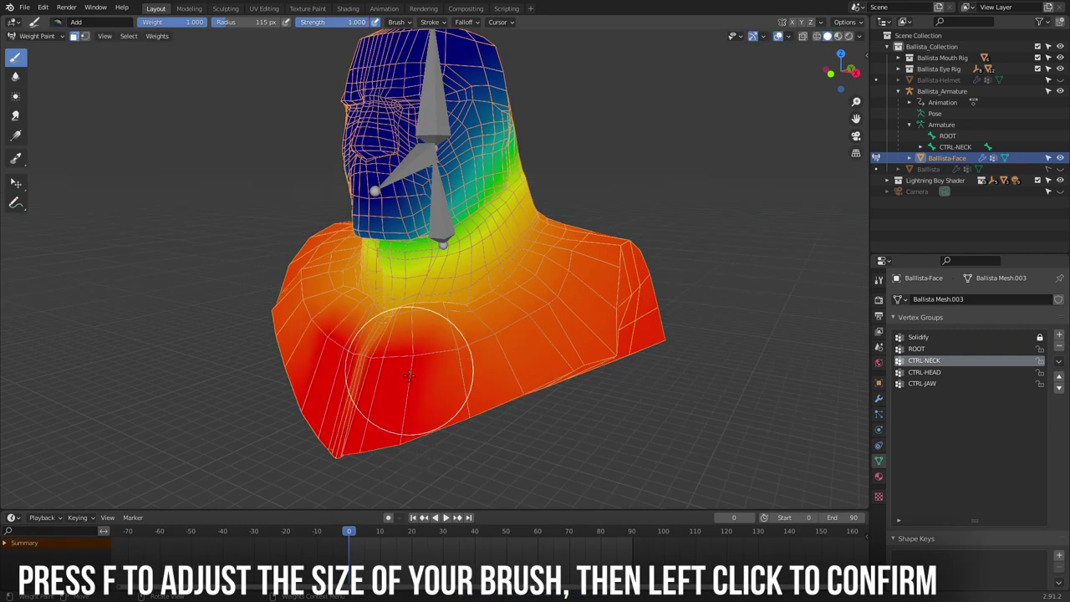
# Step: Paint stronger CTRL-NECK weight over the chest and shoulders, checking the neck deformation at frame 5
pyautogui.moveTo(382, 382); pyautogui.dragTo(501, 393, button='middle')
pyautogui.moveTo(351, 532)
pyautogui.mouseDown()
pyautogui.moveTo(415, 530)
pyautogui.moveTo(351, 536)
pyautogui.mouseUp()
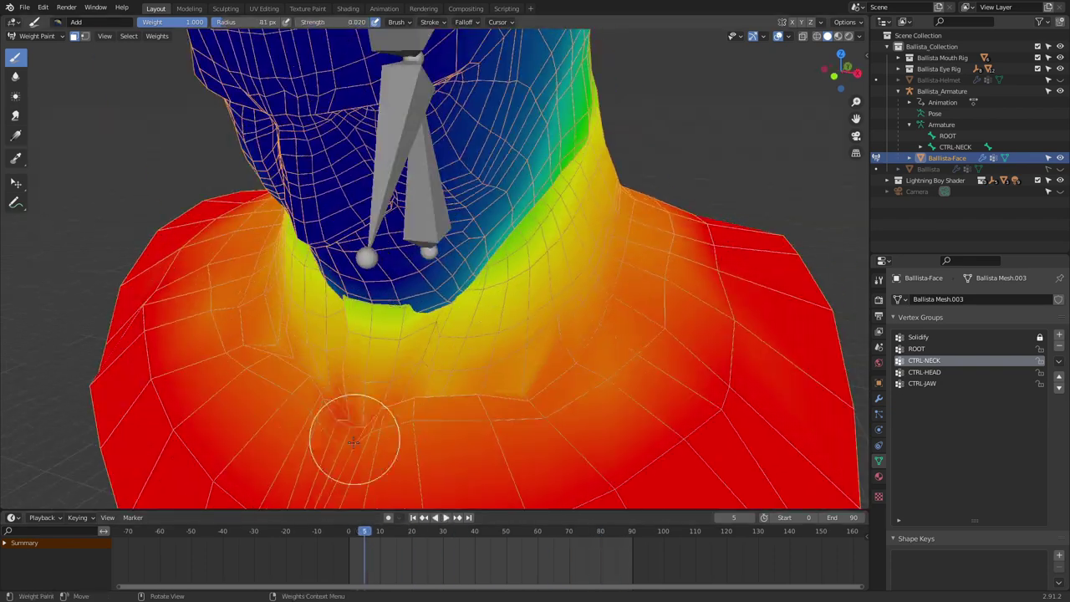
pyautogui.moveTo(351, 437); pyautogui.dragTo(393, 5, button='middle')
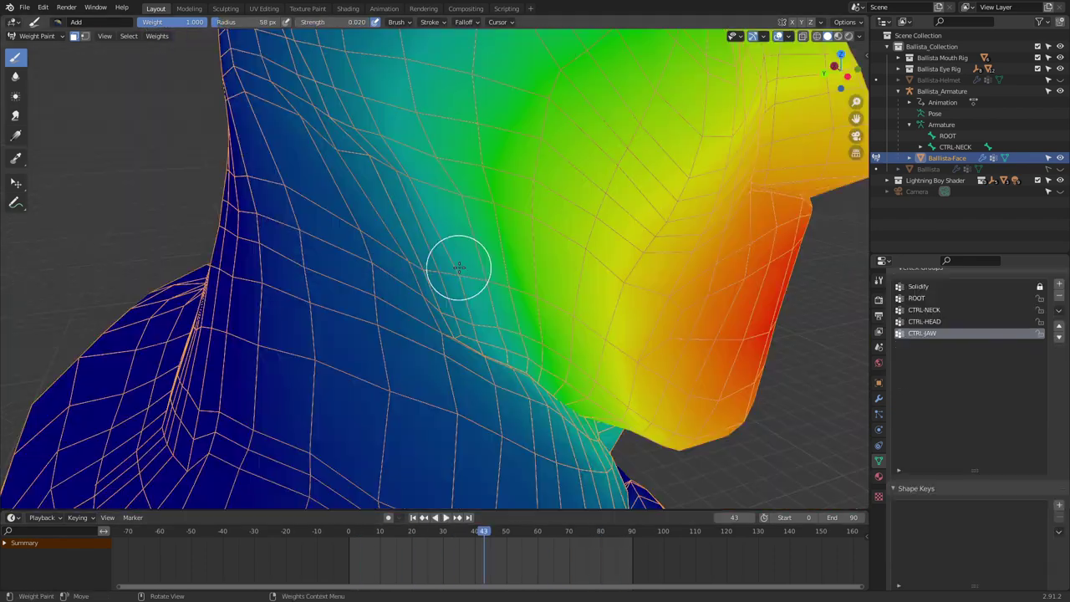
# Step: Remove the CTRL-JAW weight from the upper face above the mouth using the Subtract brush at strength 1.000
pyautogui.moveTo(459, 267)
pyautogui.mouseDown(button='middle')
pyautogui.moveTo(490, 253)
pyautogui.moveTo(509, 306)
pyautogui.moveTo(483, 263)
pyautogui.moveTo(524, 303)
pyautogui.mouseUp(button='middle')
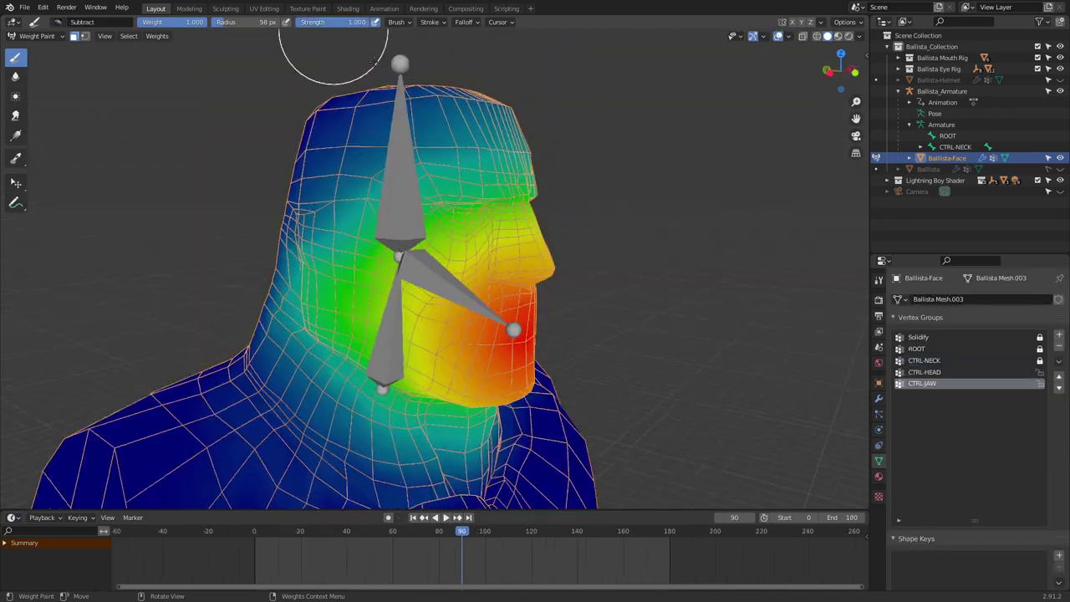
pyautogui.moveTo(335, 36)
pyautogui.mouseDown(button='middle')
pyautogui.moveTo(458, 214)
pyautogui.moveTo(242, 209)
pyautogui.moveTo(507, 191)
pyautogui.mouseUp(button='middle')
pyautogui.scroll(1, 507, 190)
pyautogui.moveTo(360, 194); pyautogui.dragTo(434, 190, button='middle')
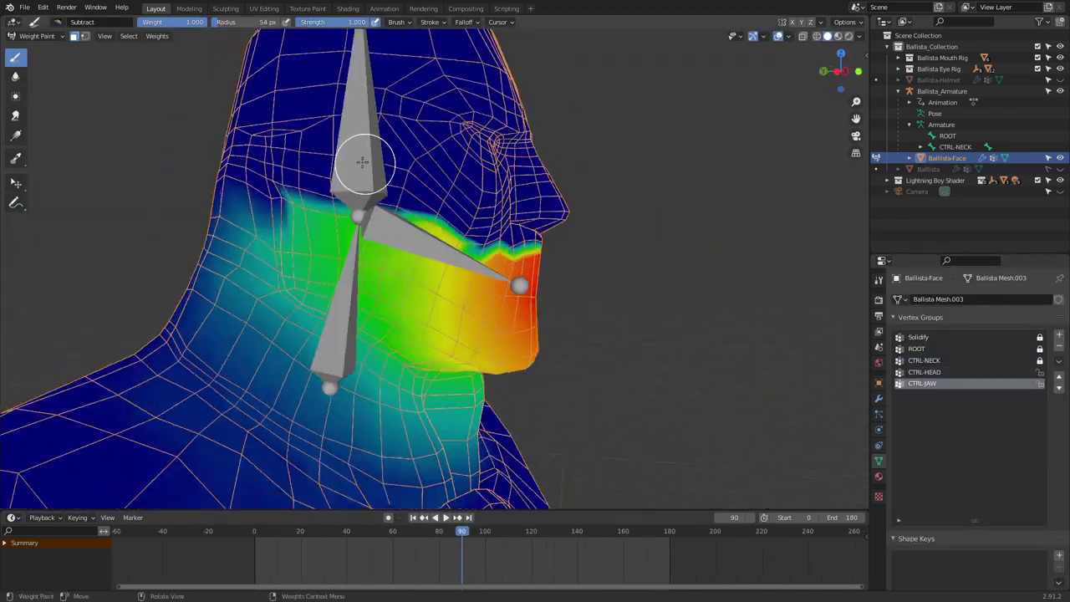
# Step: Soften the CTRL-JAW weight transition across the cheeks and mouth using the Subtract brush at 40 px radius and strength 0.020
pyautogui.hotkey('ctrl', 'Tab')
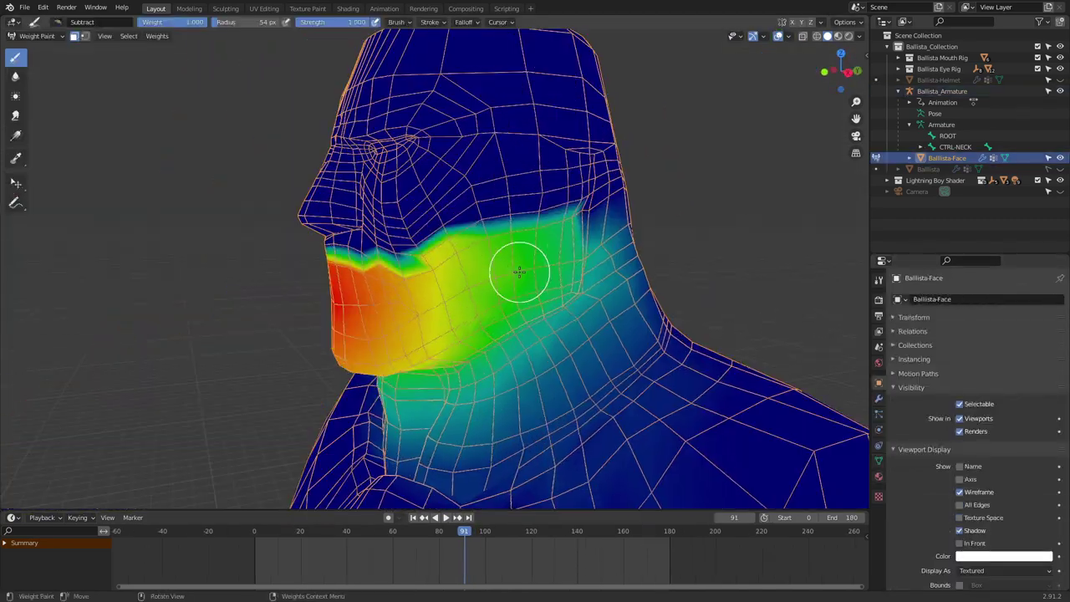
pyautogui.moveTo(519, 270); pyautogui.dragTo(454, 289, button='middle')
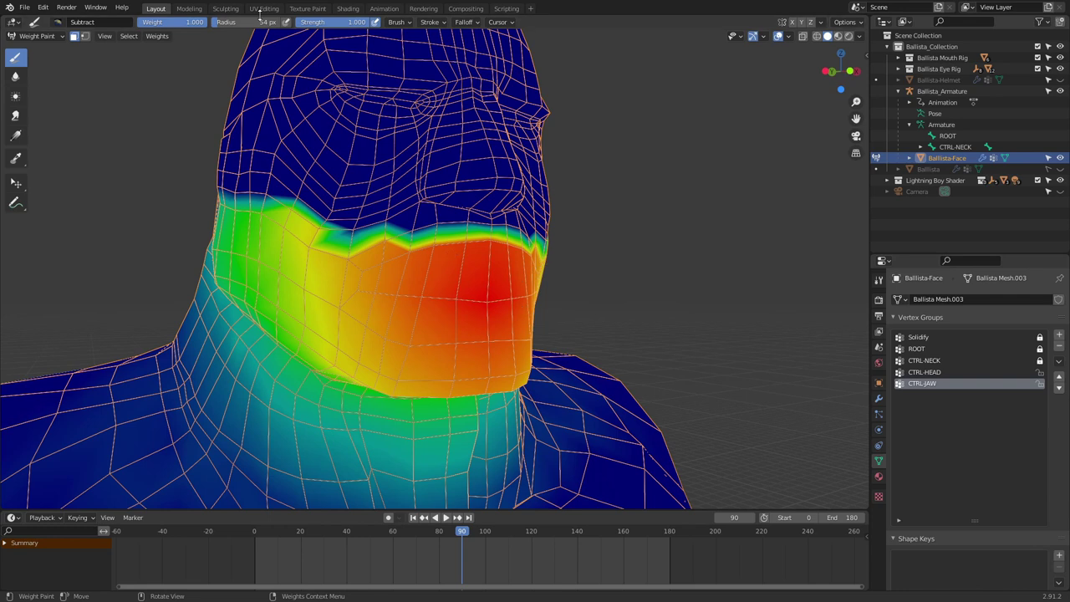
pyautogui.moveTo(203, 42); pyautogui.dragTo(412, 188, button='middle')
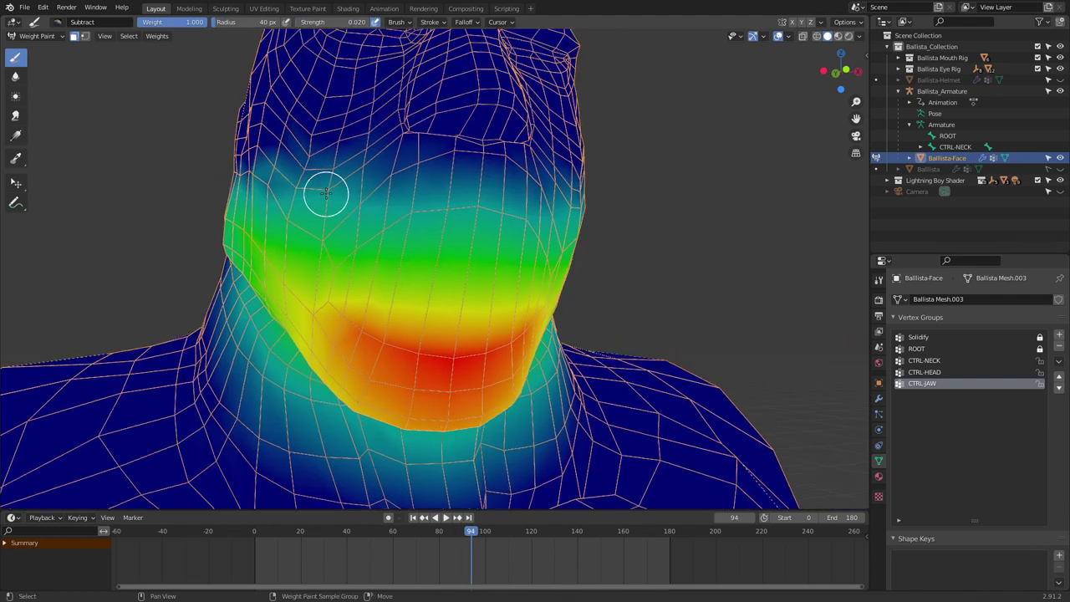
pyautogui.moveTo(326, 191)
pyautogui.mouseDown(button='middle')
pyautogui.moveTo(325, 215)
pyautogui.moveTo(392, 276)
pyautogui.moveTo(358, 239)
pyautogui.mouseUp(button='middle')
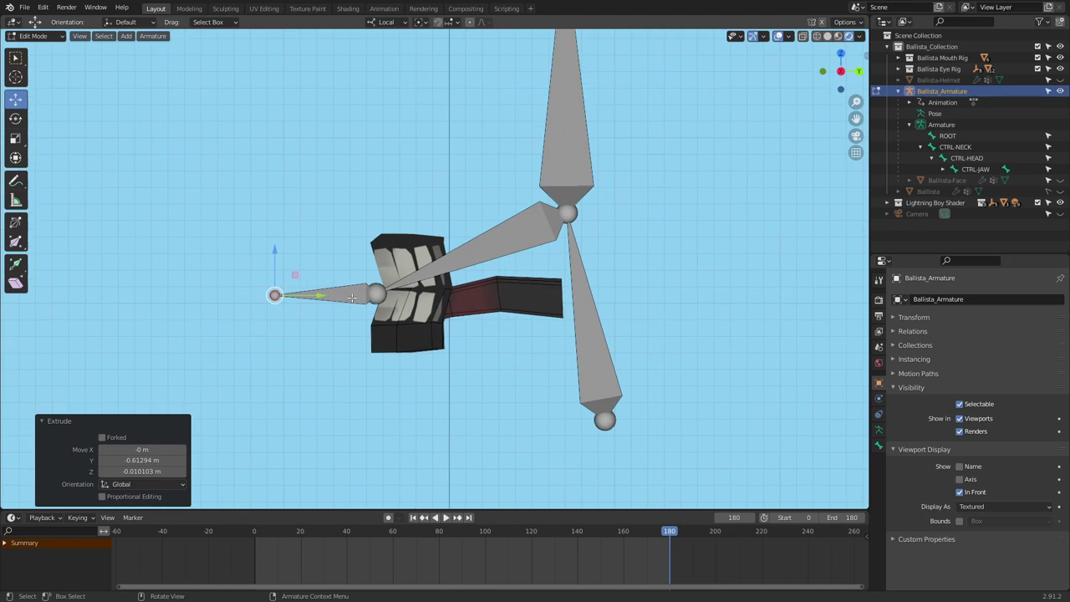
# Step: Turn the bone extruded from the jaw tip into a small separate teeth bone and duplicate it for the lower teeth
pyautogui.hotkey('ctrl', 'p')
pyautogui.click(334, 292)
pyautogui.press('s')
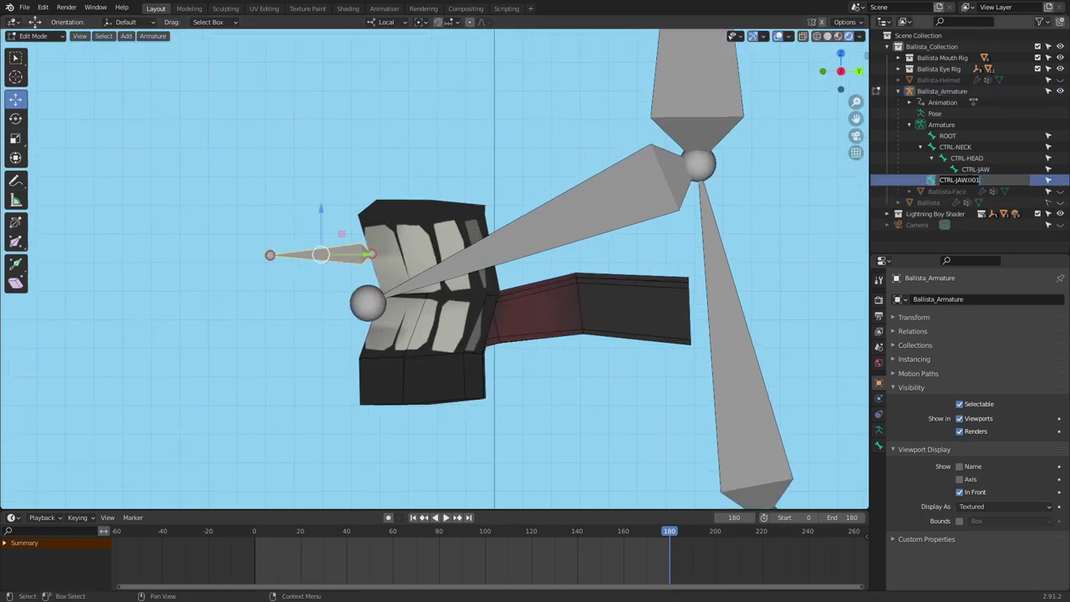
pyautogui.hotkey('shift', 'd')
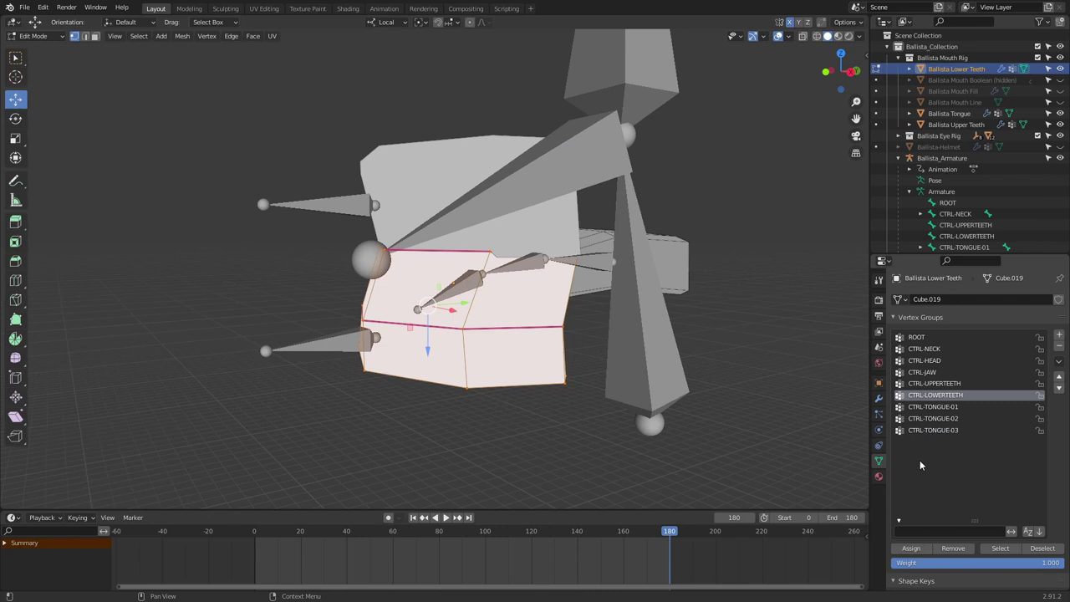
# Step: Select the CTRL-NECK vertex group of the Ballista Lower Teeth mesh
pyautogui.click(924, 348)
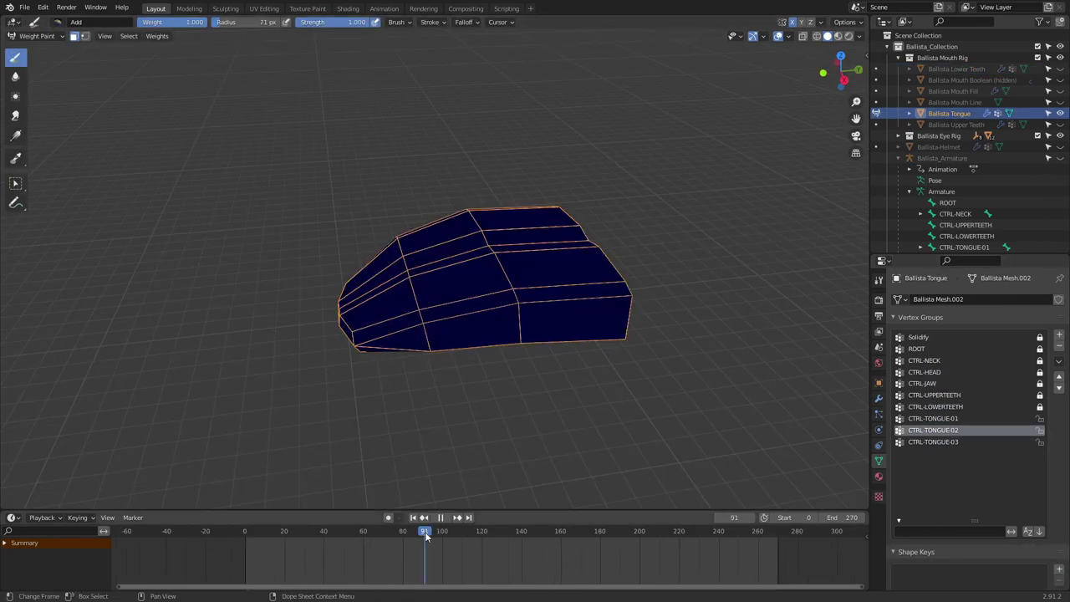
# Step: Paint CTRL-TONGUE-02 weight over the front part of the tongue with the Add brush, checking the bend along the timeline
pyautogui.moveTo(368, 318); pyautogui.dragTo(488, 323)
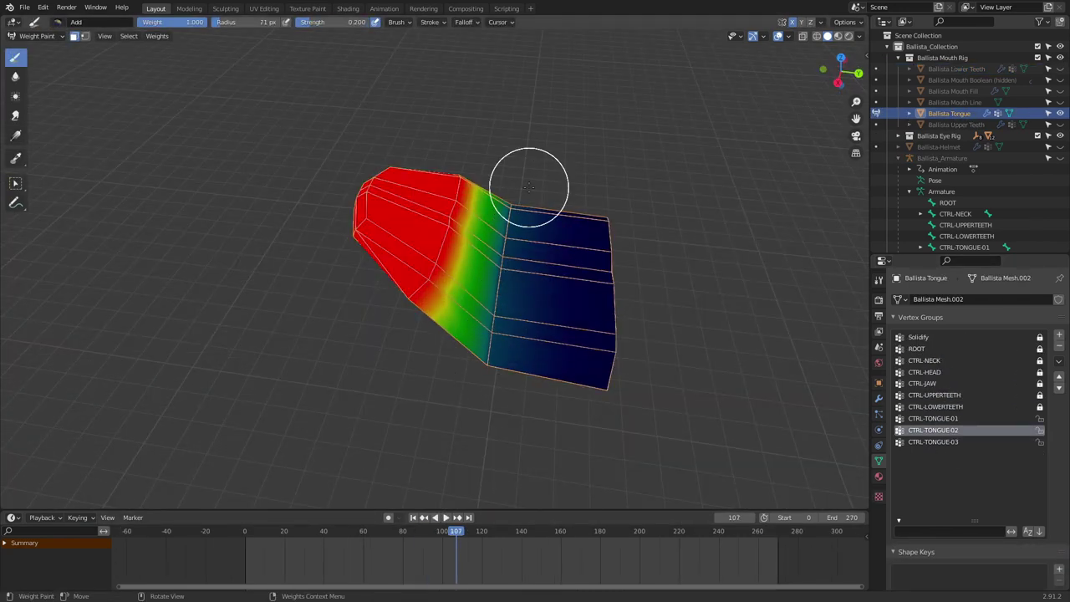
pyautogui.moveTo(530, 179)
pyautogui.mouseDown(button='middle')
pyautogui.moveTo(524, 273)
pyautogui.moveTo(356, 280)
pyautogui.moveTo(495, 256)
pyautogui.moveTo(426, 280)
pyautogui.mouseUp(button='middle')
pyautogui.press('f')
pyautogui.click(476, 256)
pyautogui.click(498, 240)
pyautogui.moveTo(460, 533); pyautogui.dragTo(505, 533)
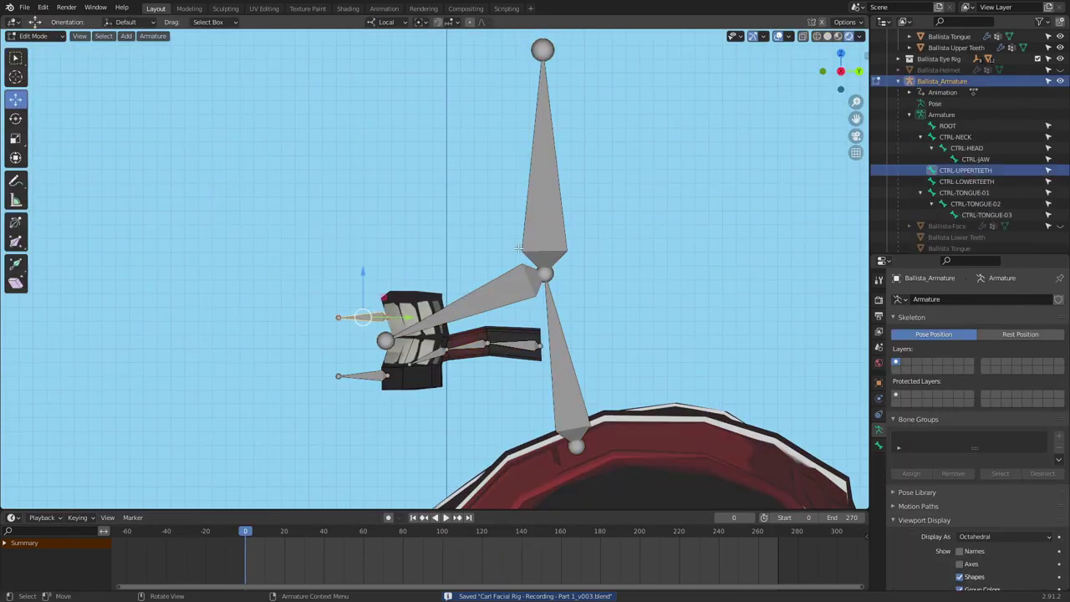
# Step: Parent the CTRL-UPPERTEETH bone to CTRL-HEAD with Keep Offset
pyautogui.hotkey('ctrl', 'p')
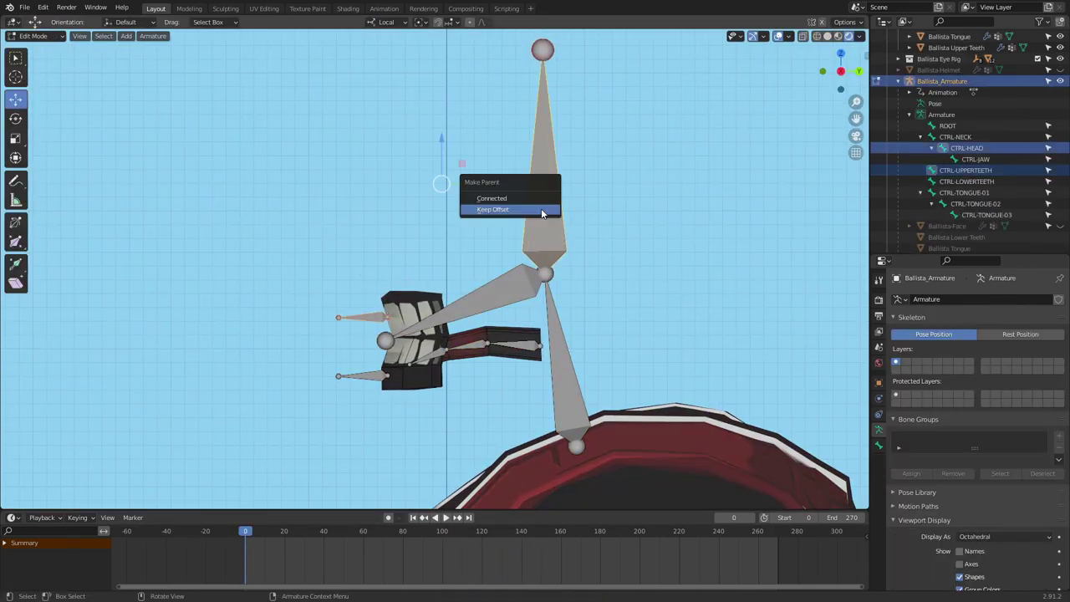
pyautogui.click(545, 212)
# Step: Parent the CTRL-LOWERTEETH and CTRL-TONGUE-01 bones to CTRL-JAW with Keep Offset, and check the bone hierarchy
pyautogui.keyDown('shift'); pyautogui.click(487, 299); pyautogui.keyUp('shift')
pyautogui.hotkey('ctrl', 'p')
pyautogui.click(488, 307)
pyautogui.click(514, 343)
pyautogui.hotkey('ctrl', 'p')
pyautogui.click(484, 301)
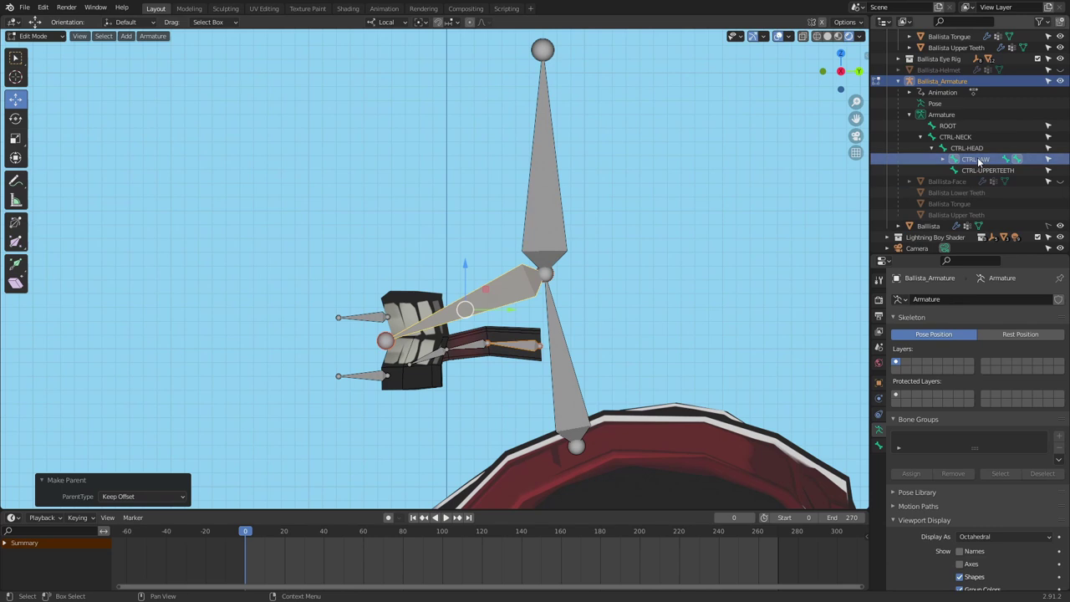
pyautogui.click(943, 159)
pyautogui.scroll(-1, 953, 165)
pyautogui.click(954, 159)
# Step: Test-rotate the armature's bones in Pose Mode to check how the teeth and tongue bones follow
pyautogui.hotkey('alt', 'a')
pyautogui.moveTo(469, 234); pyautogui.dragTo(525, 231, button='middle')
pyautogui.click(525, 230)
pyautogui.hotkey('ctrl', 'Tab')
pyautogui.hotkey('ctrl', 'z')
pyautogui.click(491, 289)
pyautogui.moveTo(502, 250); pyautogui.dragTo(498, 306)
pyautogui.moveTo(498, 306); pyautogui.dragTo(512, 255, button='middle')
pyautogui.moveTo(511, 255); pyautogui.dragTo(510, 268)
pyautogui.moveTo(497, 226); pyautogui.dragTo(502, 215)
pyautogui.click(502, 215)
# Step: Test-rotate the CTRL-JAW bone, undo the rotation and deselect the bone
pyautogui.press('n')
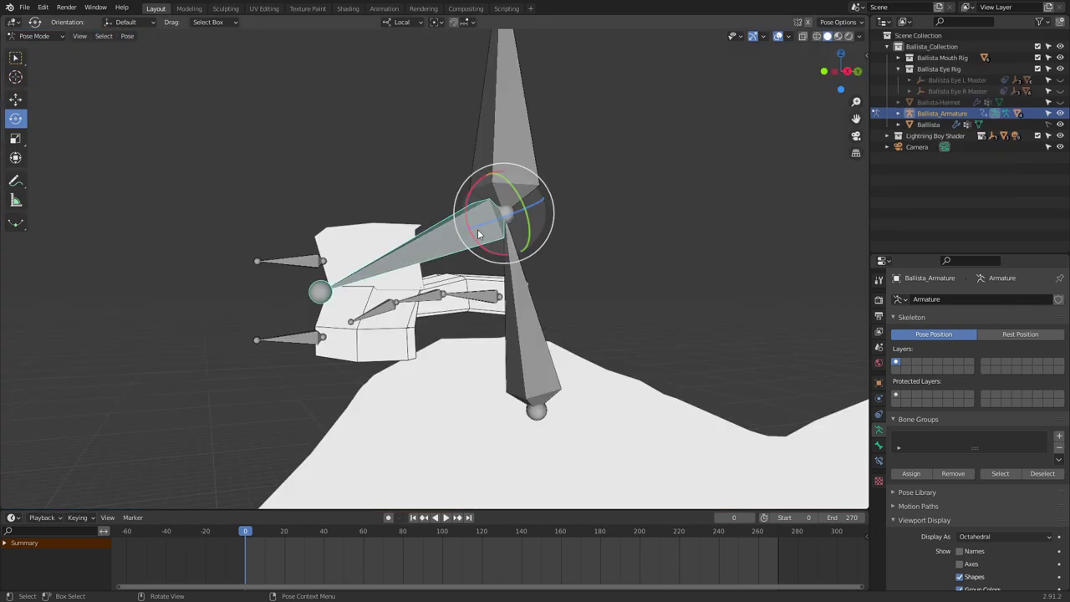
pyautogui.moveTo(473, 227); pyautogui.dragTo(468, 215)
pyautogui.hotkey('ctrl', 'z')
pyautogui.moveTo(555, 281); pyautogui.dragTo(607, 271, button='middle')
pyautogui.click(609, 272)
pyautogui.scroll(-1, 609, 272)
pyautogui.moveTo(592, 273)
pyautogui.mouseDown(button='middle')
pyautogui.moveTo(604, 274)
pyautogui.moveTo(560, 284)
pyautogui.moveTo(591, 283)
pyautogui.mouseUp(button='middle')
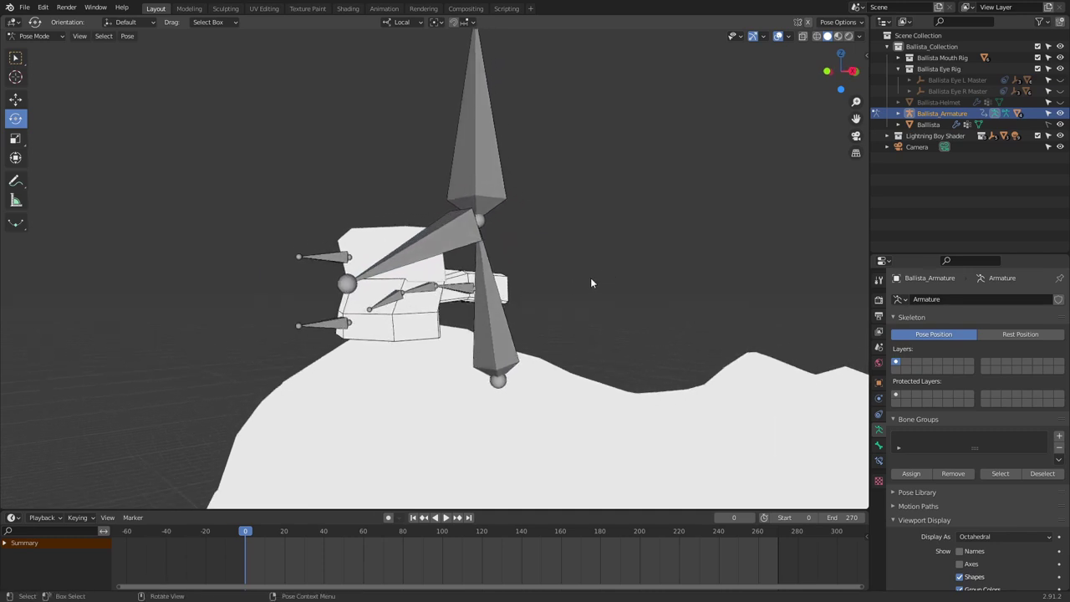
# Step: Unhide all hidden objects in Object Mode and switch the viewport to rendered shading
pyautogui.hotkey('ctrl', 'Tab')
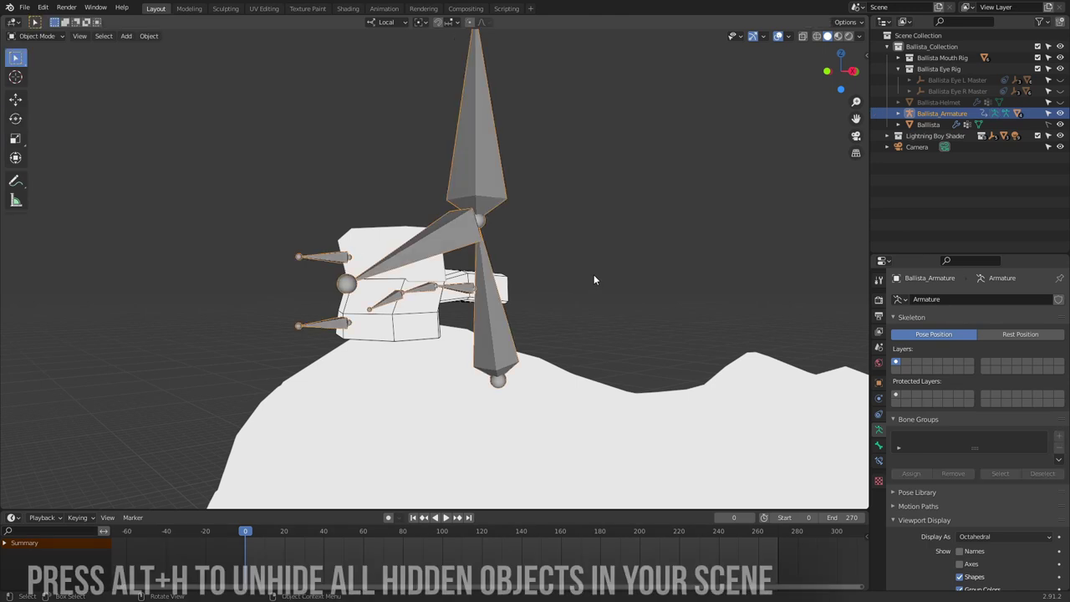
pyautogui.hotkey('alt', 'h')
pyautogui.click(715, 252)
pyautogui.scroll(-1, 715, 252)
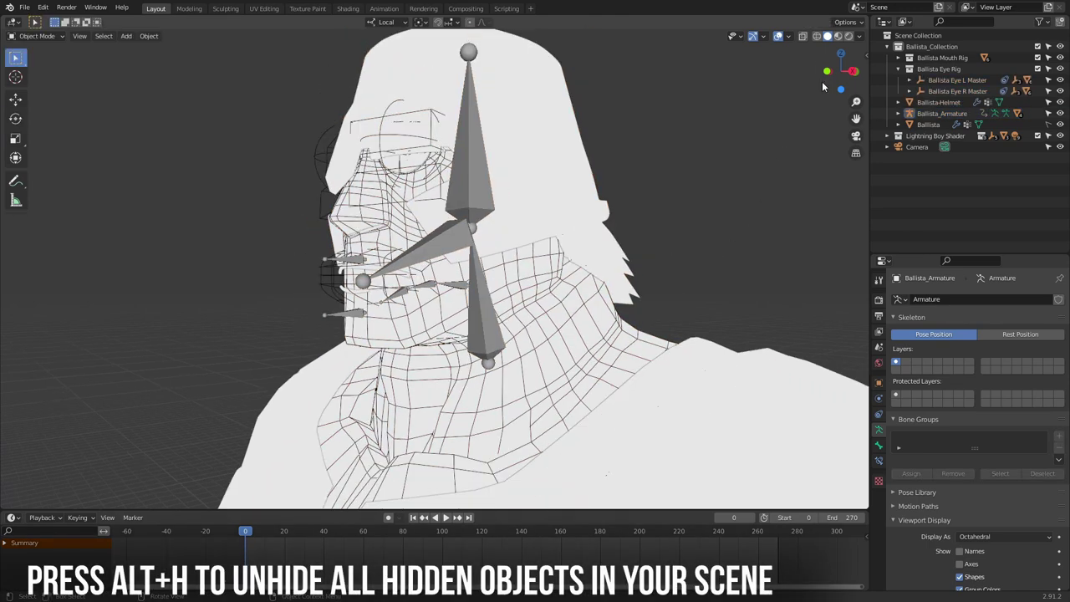
pyautogui.click(849, 36)
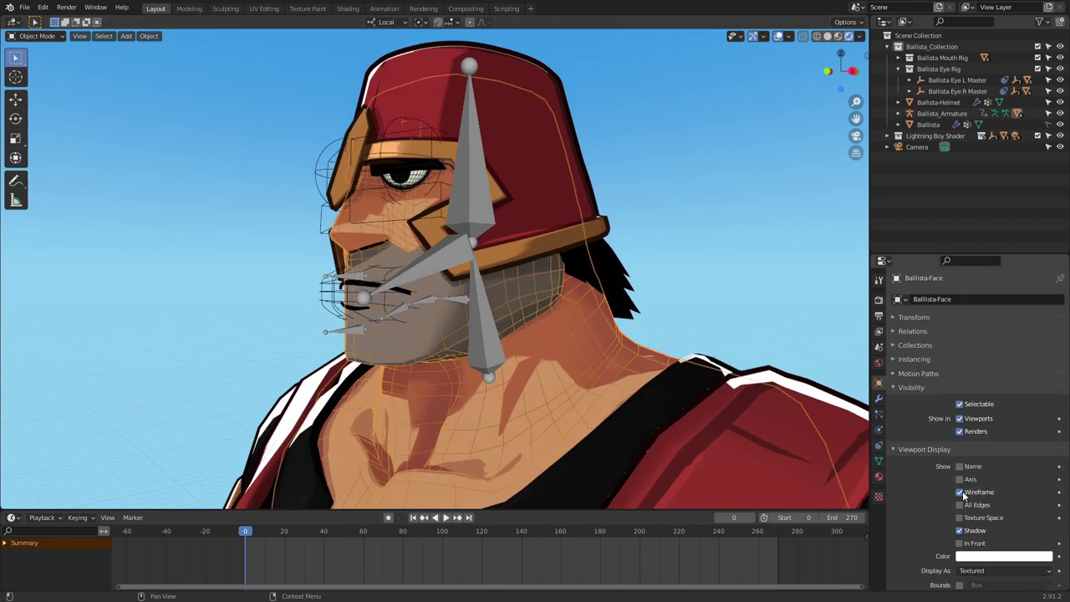
# Step: Turn off the wireframe display of Ballista-Face and hide the Ballista Mouth Line object
pyautogui.click(959, 491)
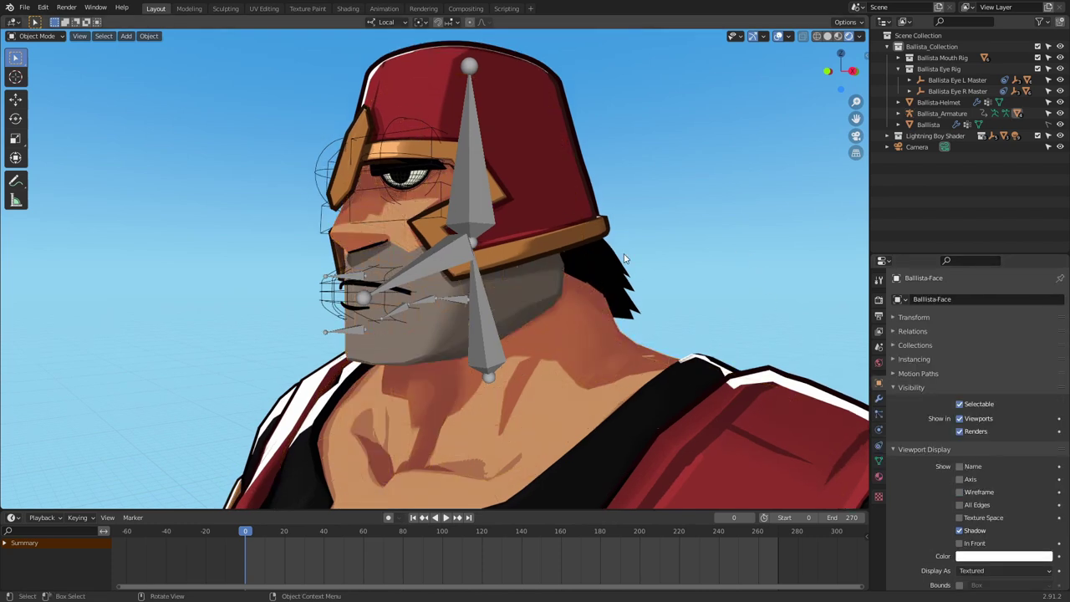
pyautogui.click(413, 281)
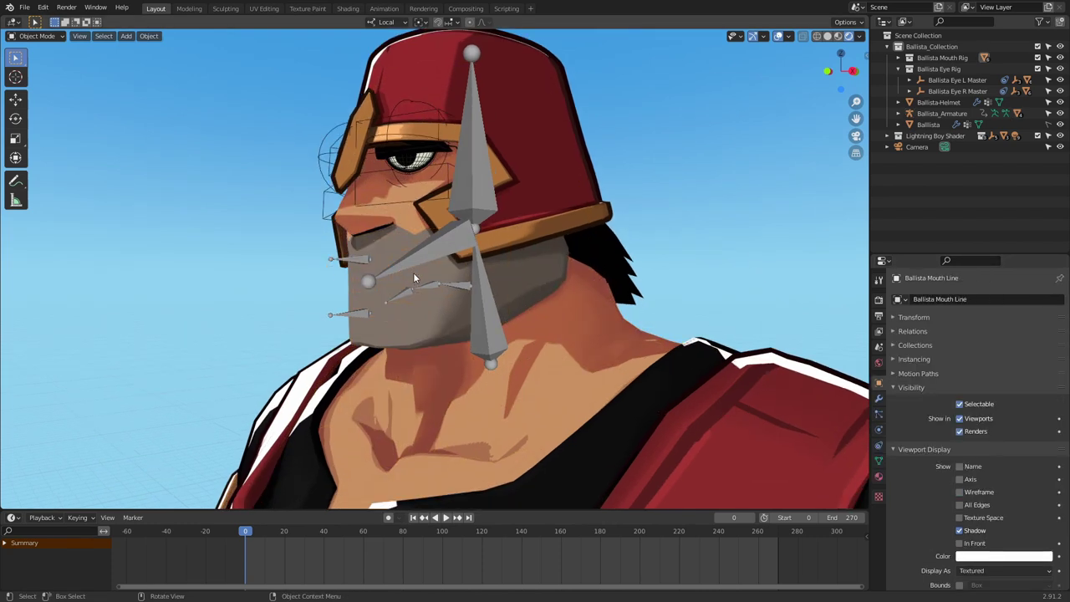
# Step: Add a Child Of constraint to the Ballista Eye L Master empty
pyautogui.click(964, 80)
pyautogui.click(959, 81)
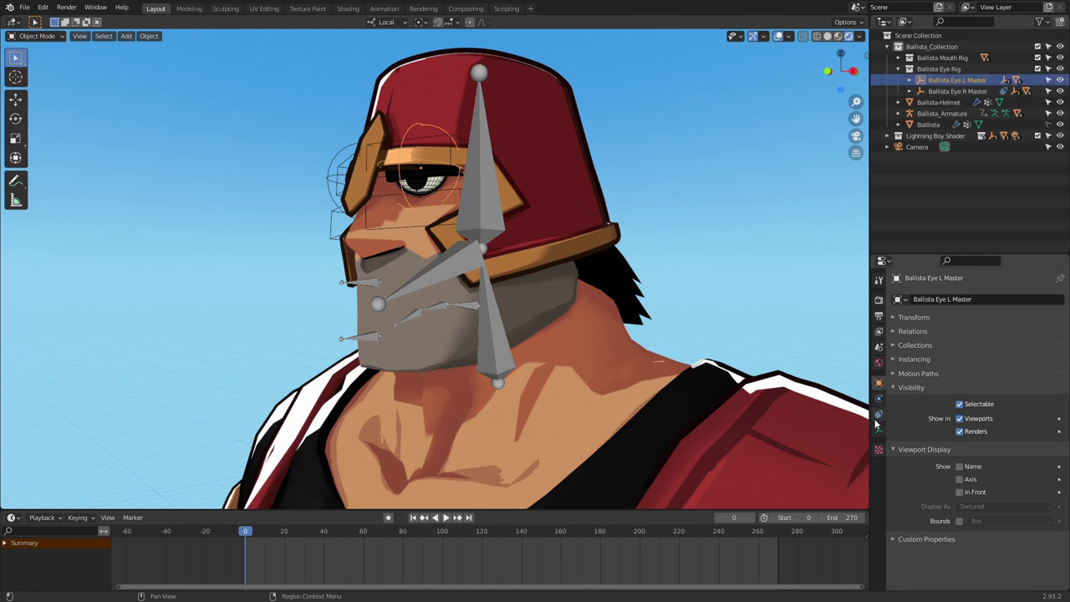
pyautogui.click(879, 415)
pyautogui.click(913, 299)
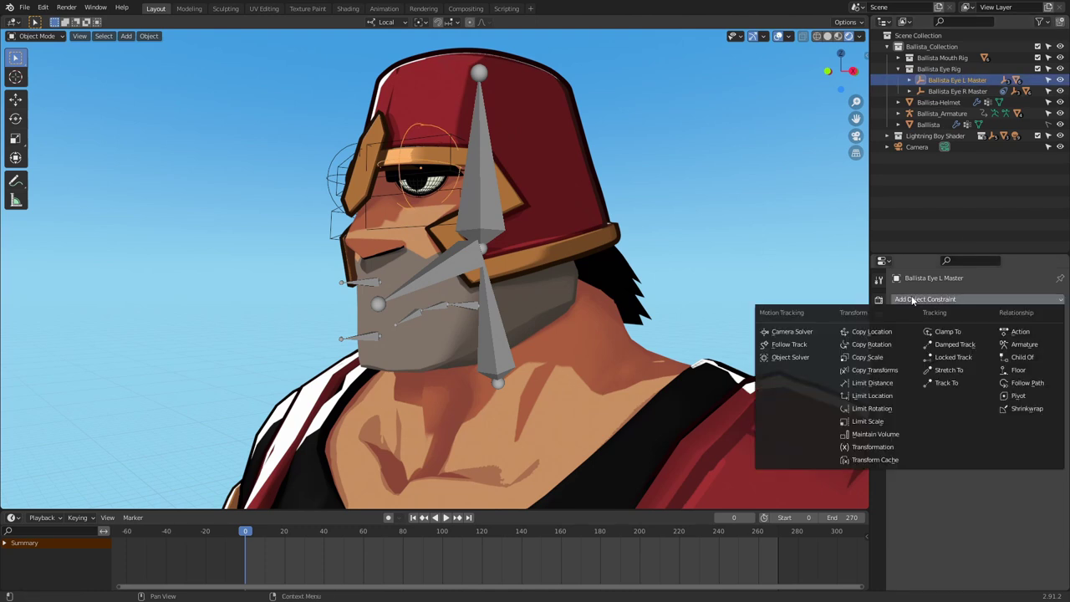
pyautogui.click(1020, 357)
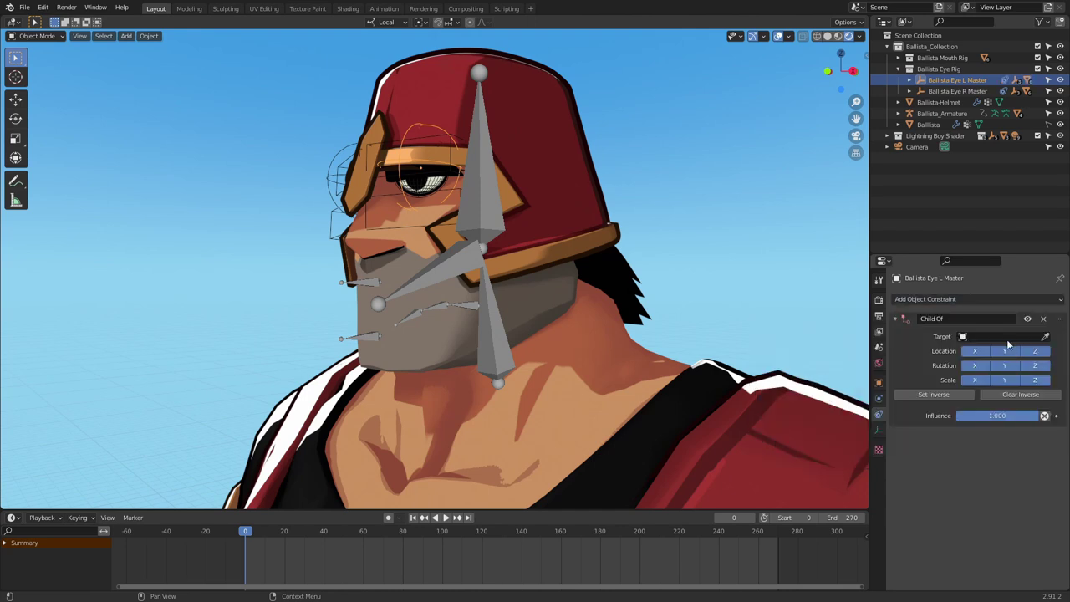
# Step: Set the Child Of constraint's target to Ballista_Armature and its bone to CTRL-HEAD
pyautogui.moveTo(610, 242); pyautogui.dragTo(623, 261, button='middle')
pyautogui.scroll(1, 622, 255)
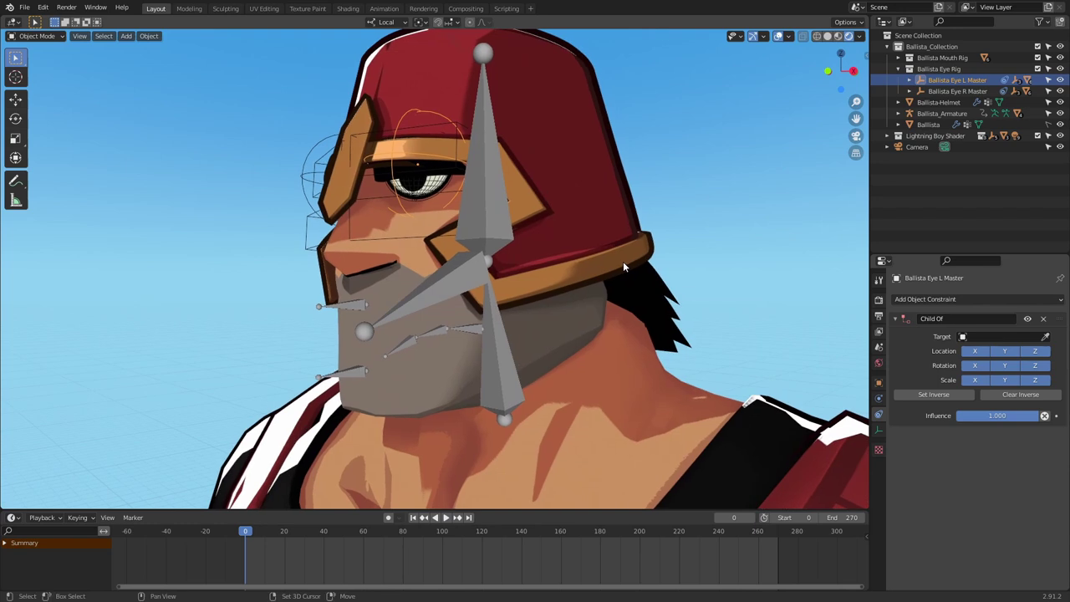
pyautogui.click(980, 338)
pyautogui.write('Ballista_Ar')
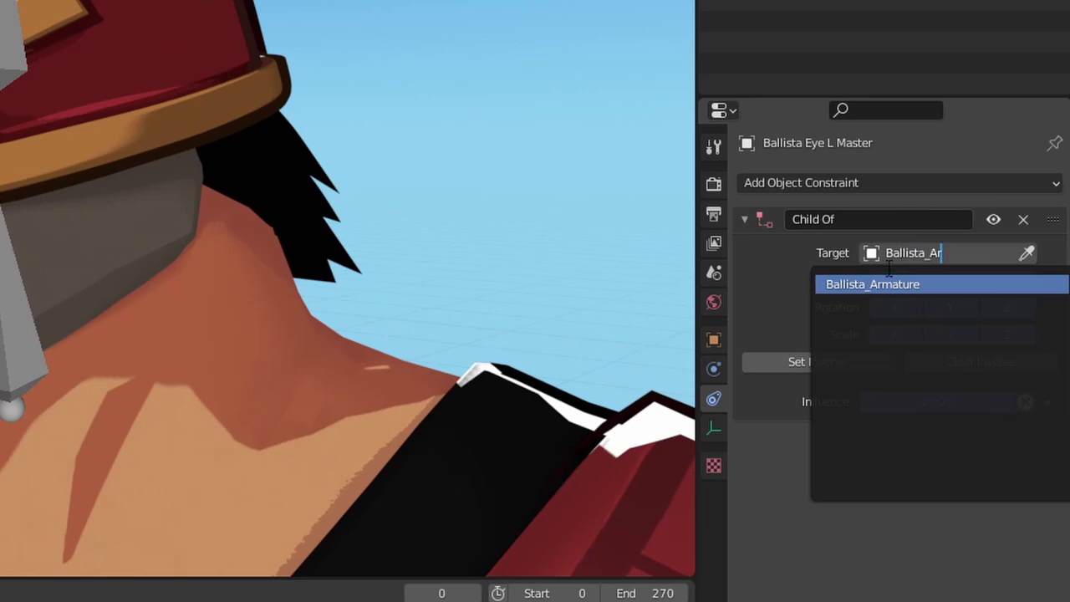
pyautogui.click(877, 283)
pyautogui.click(915, 280)
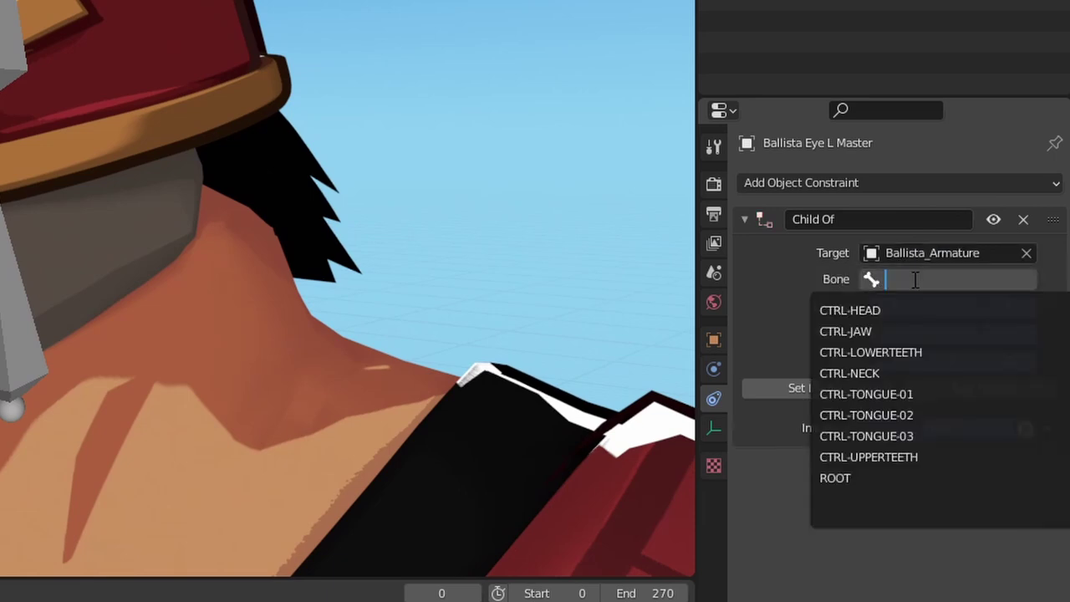
pyautogui.click(890, 310)
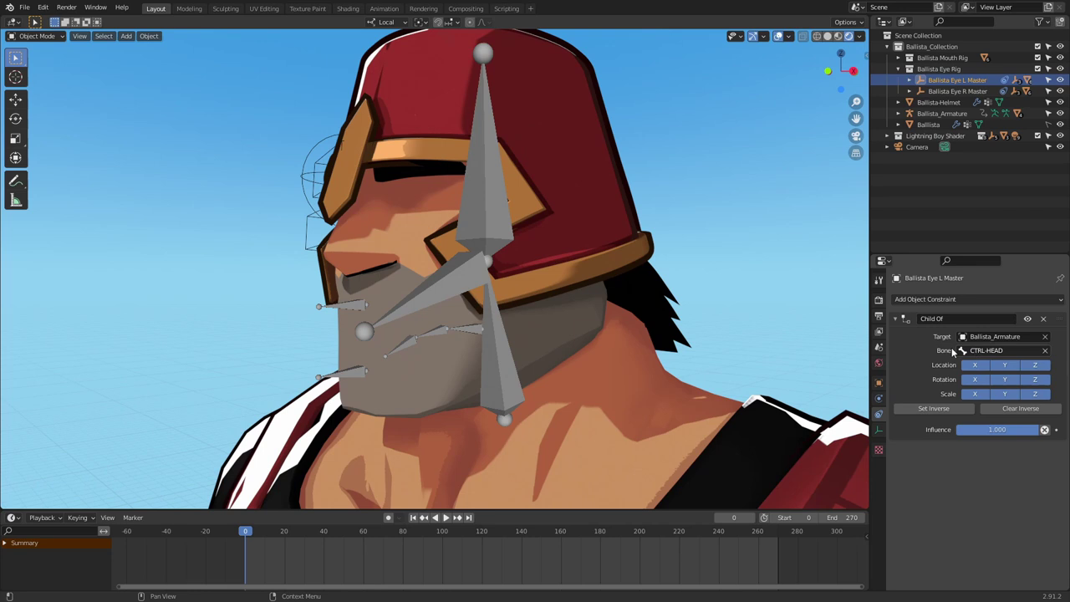
# Step: Apply Set Inverse to the Child Of constraint on Ballista Eye L Master after locating the displaced left eye
pyautogui.moveTo(585, 263); pyautogui.dragTo(639, 262, button='middle')
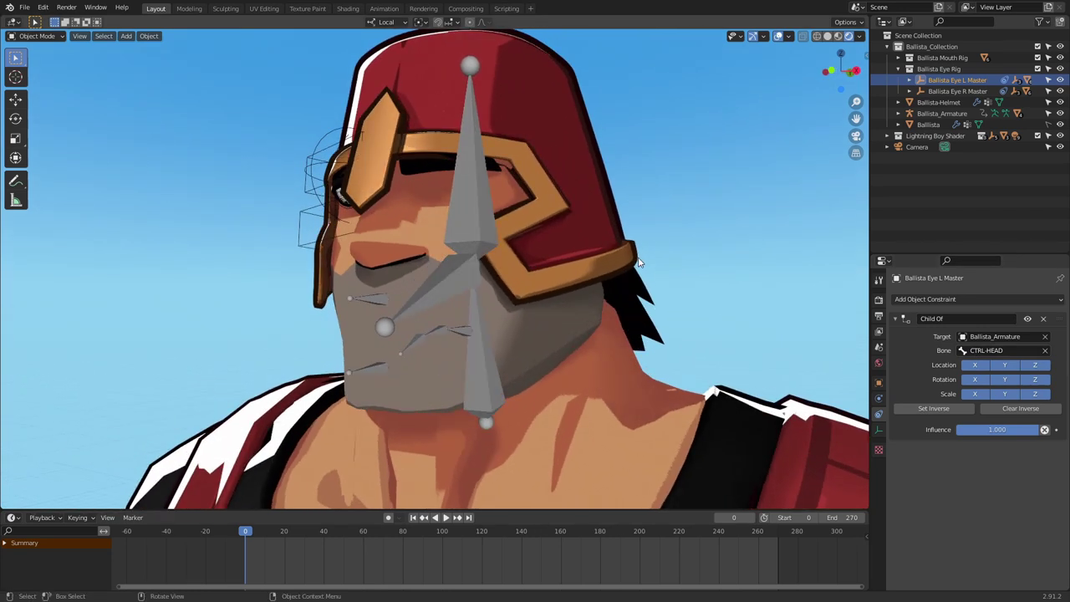
pyautogui.press('Home')
pyautogui.scroll(5, 636, 259)
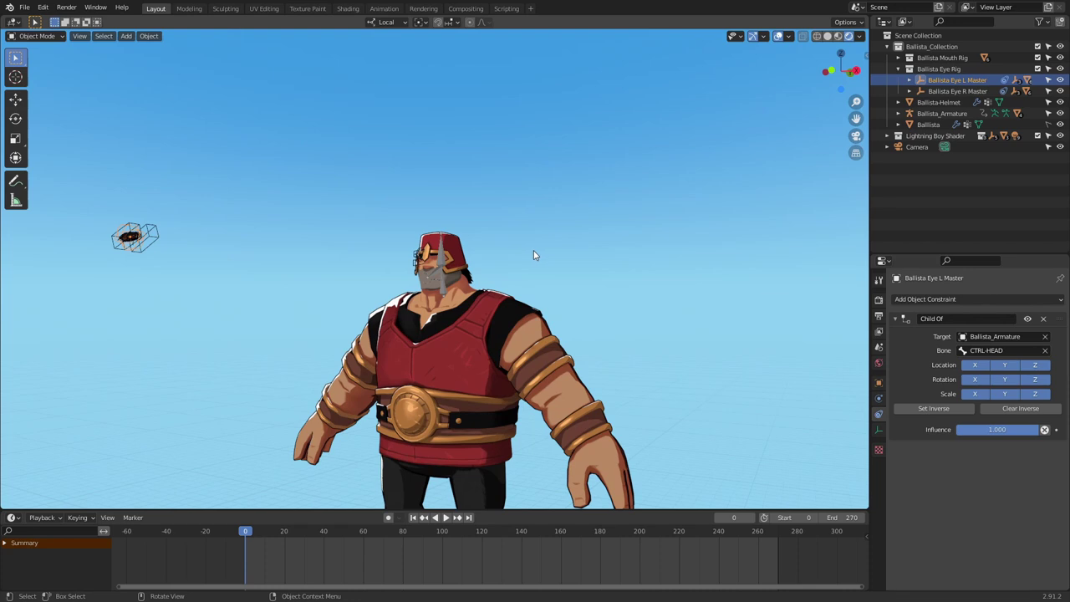
pyautogui.scroll(8, 645, 258)
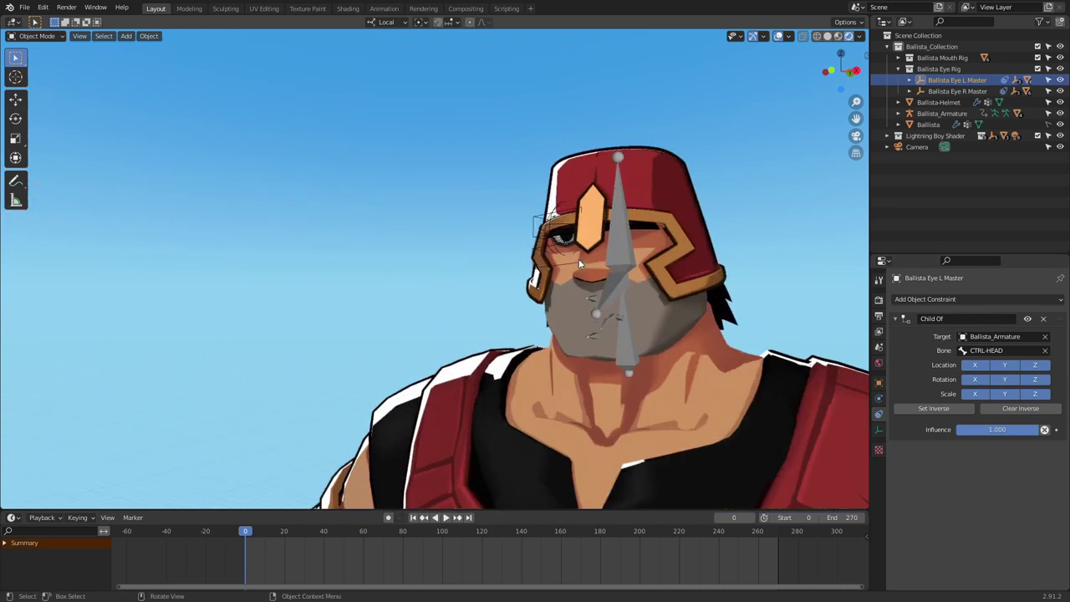
pyautogui.moveTo(707, 242); pyautogui.dragTo(422, 251, button='middle')
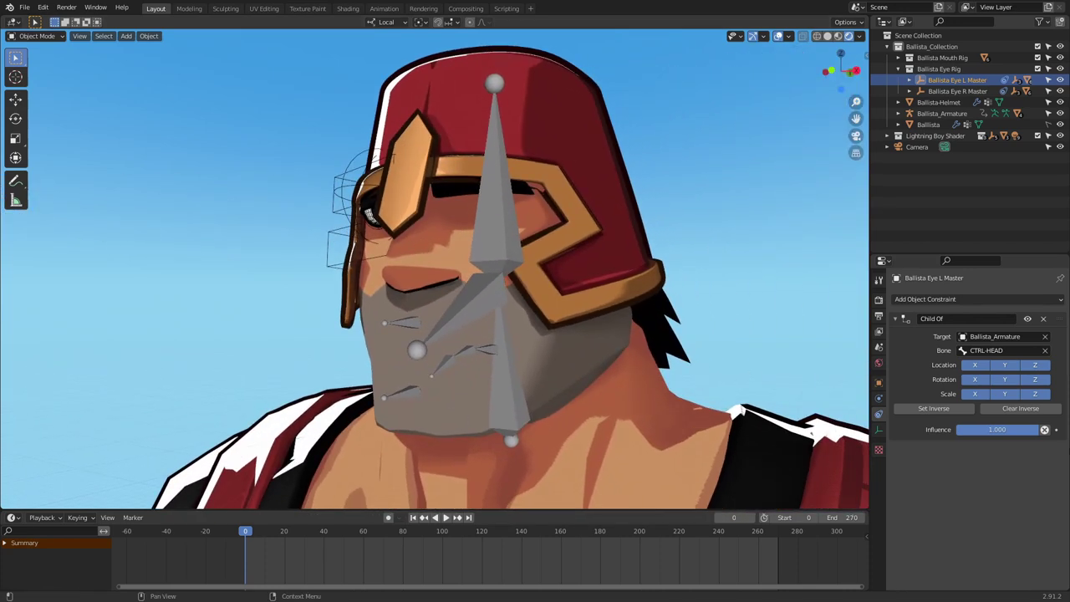
pyautogui.click(940, 407)
pyautogui.moveTo(618, 237); pyautogui.dragTo(591, 247, button='middle')
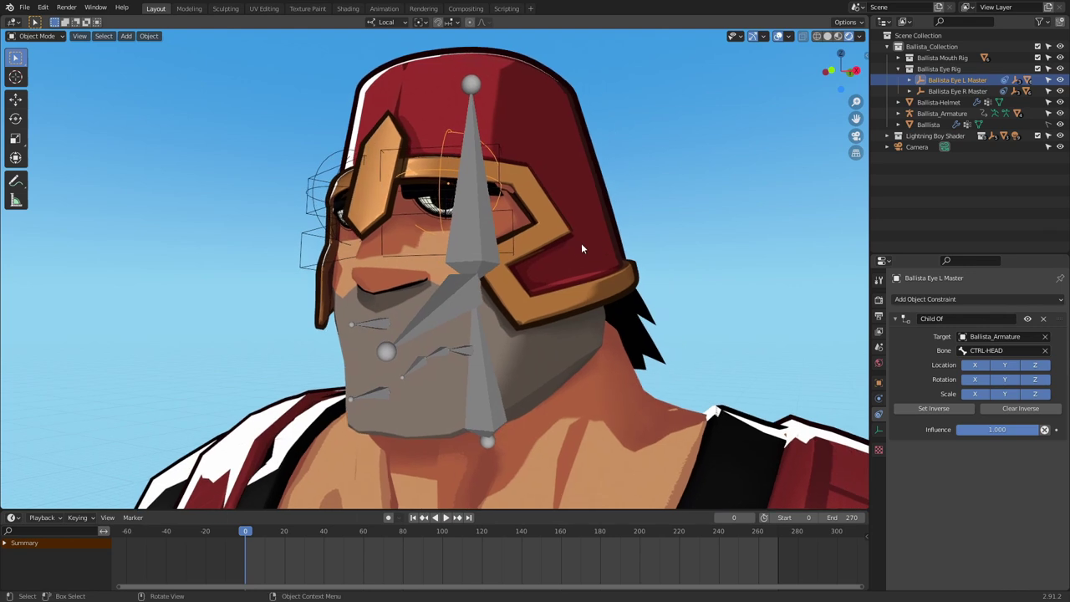
# Step: Test-rotate the CTRL-HEAD bone in Pose Mode to check how the left eye follows the head
pyautogui.click(479, 244)
pyautogui.hotkey('ctrl', 'Tab')
pyautogui.click(479, 244)
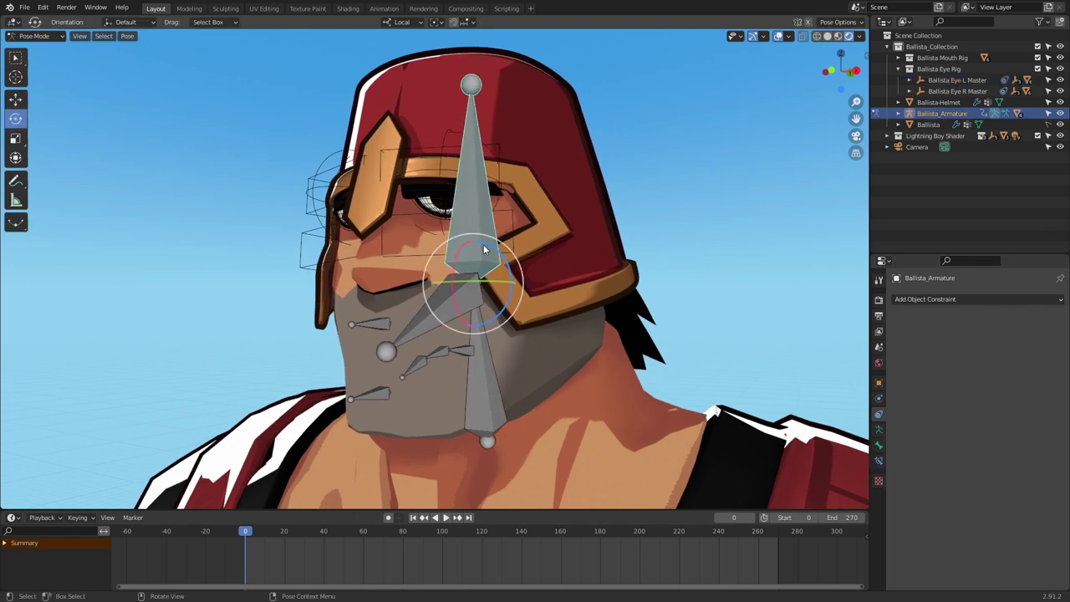
pyautogui.moveTo(479, 244); pyautogui.dragTo(514, 248, button='middle')
pyautogui.press('r')
pyautogui.press('r')
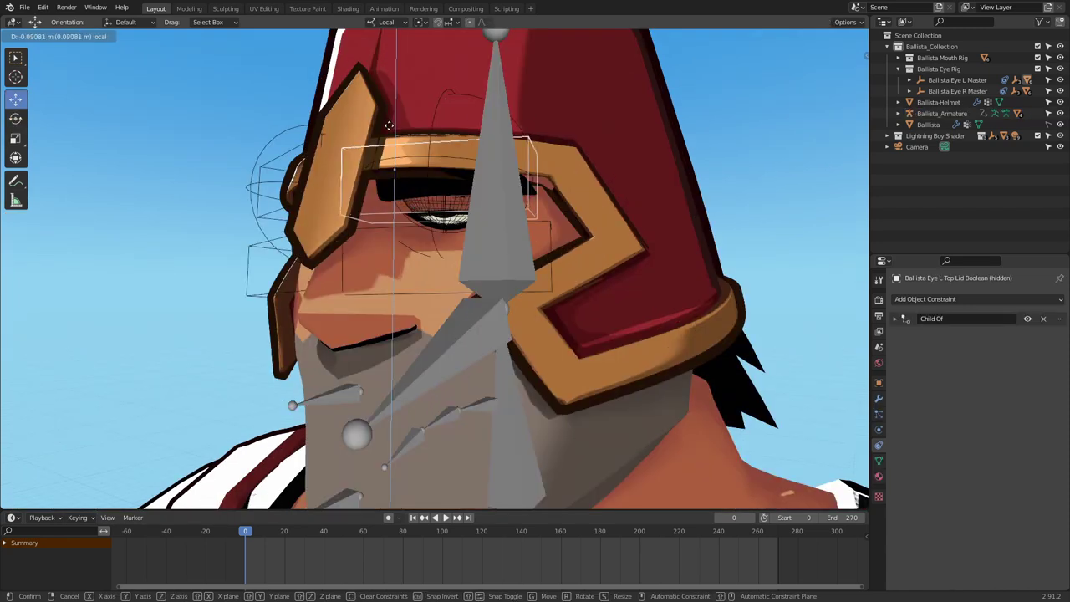
# Step: Try moving the left eye's top and bottom lid boolean objects vertically to test the eyelids
pyautogui.click(397, 205)
pyautogui.scroll(1, 397, 206)
pyautogui.keyDown('shift'); pyautogui.moveTo(398, 204); pyautogui.dragTo(398, 219, button='middle'); pyautogui.keyUp('shift')
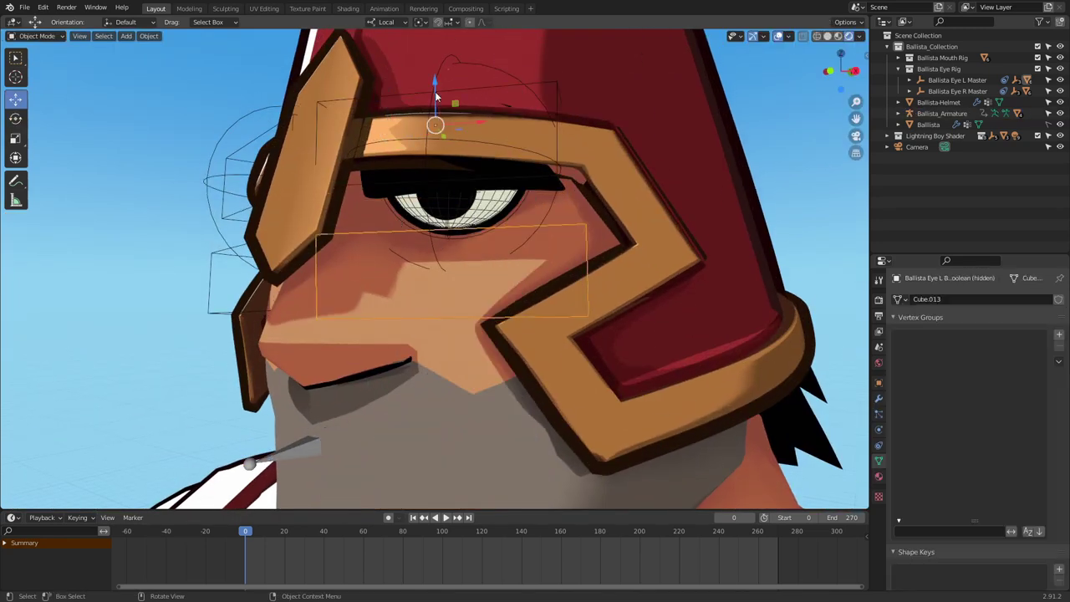
pyautogui.moveTo(435, 94)
pyautogui.mouseDown()
pyautogui.moveTo(437, 80)
pyautogui.moveTo(437, 96)
pyautogui.mouseUp()
# Step: Try moving the Ballista Eye L Direction empty to test how the left pupil responds
pyautogui.click(505, 71)
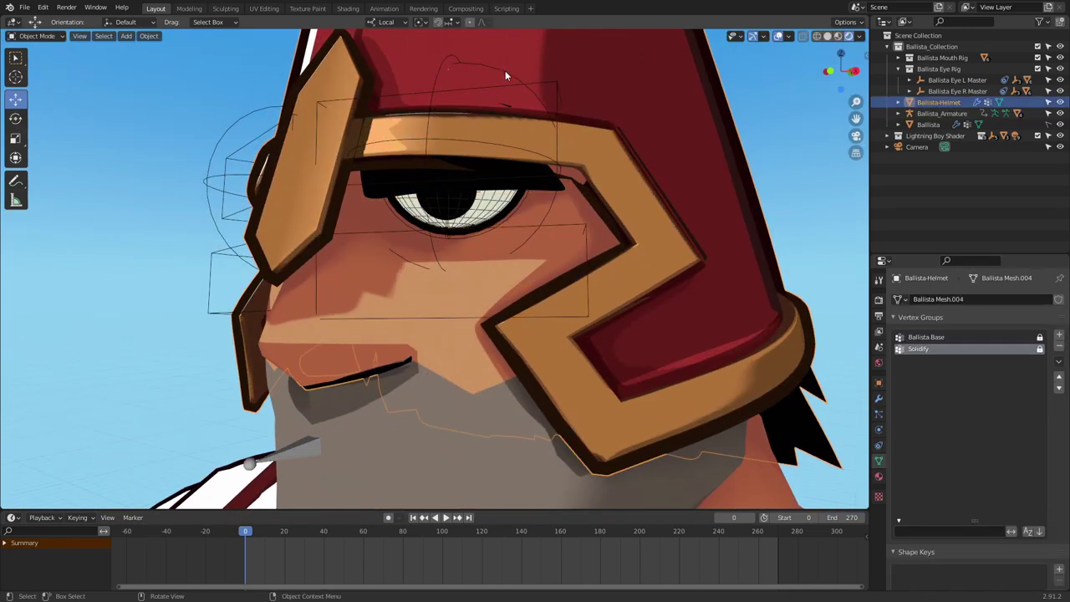
pyautogui.click(503, 72)
pyautogui.press('g')
pyautogui.click(444, 167)
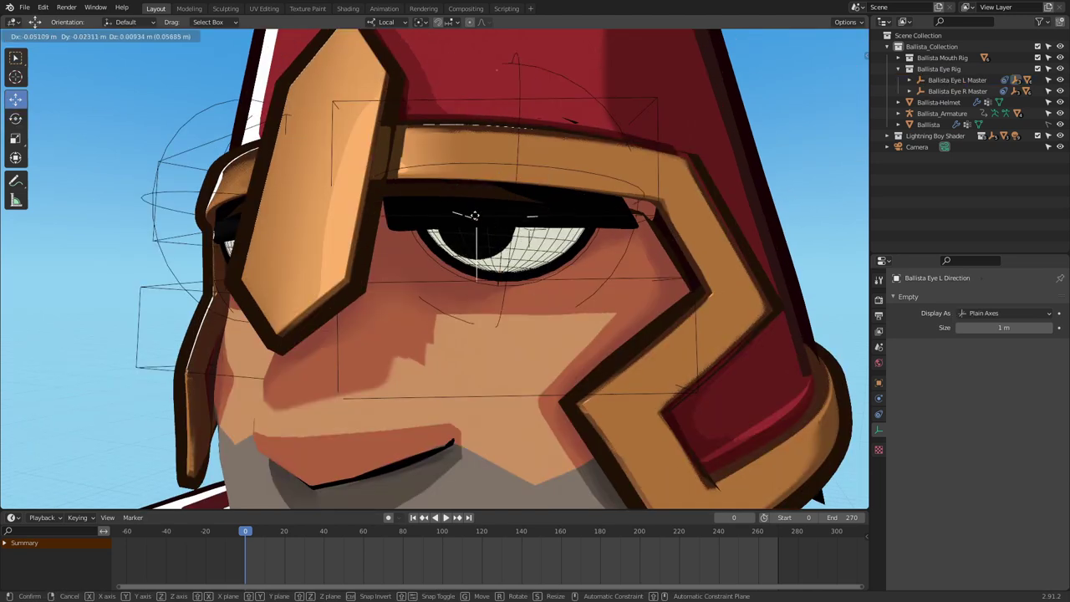
pyautogui.rightClick(475, 233)
pyautogui.scroll(-4, 479, 233)
pyautogui.moveTo(669, 242); pyautogui.dragTo(550, 255, button='middle')
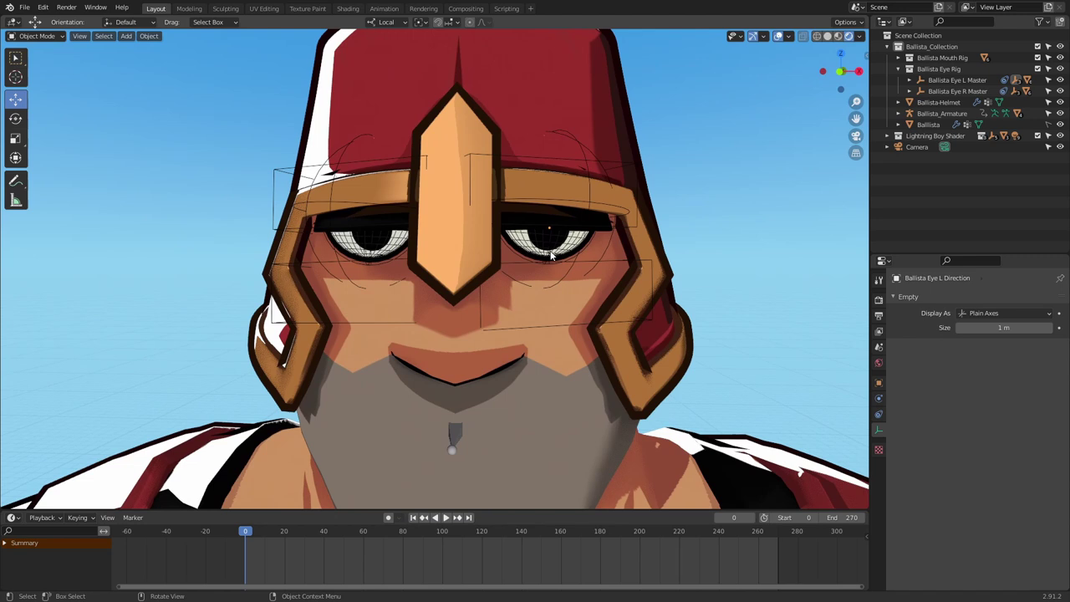
# Step: Copy the constraints from Ballista Eye L Master to Ballista Eye R Master
pyautogui.click(961, 82)
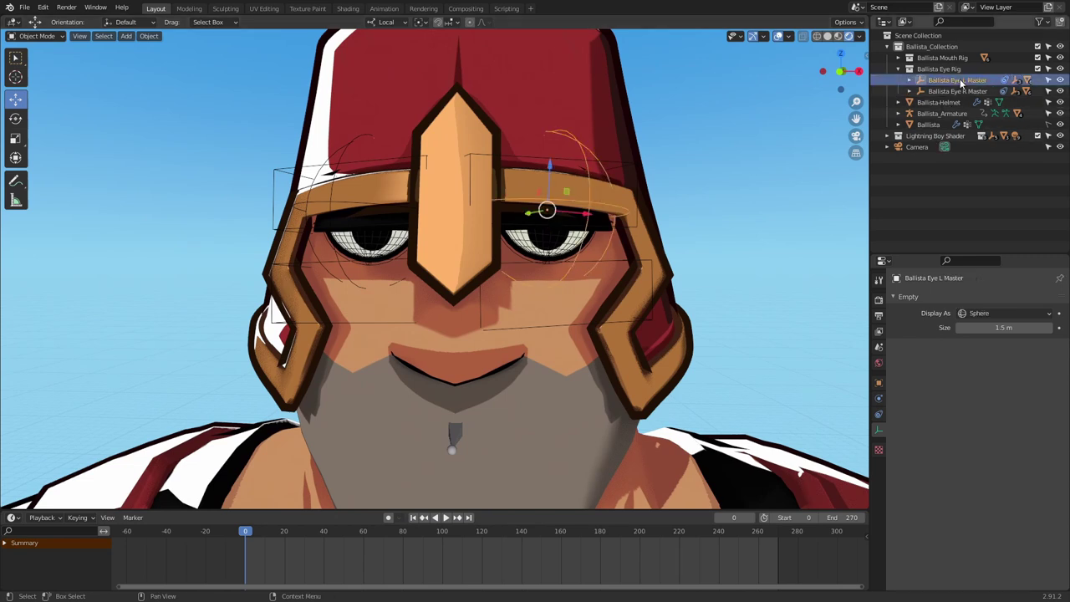
pyautogui.keyDown('shift'); pyautogui.moveTo(637, 262); pyautogui.dragTo(606, 243, button='middle'); pyautogui.keyUp('shift')
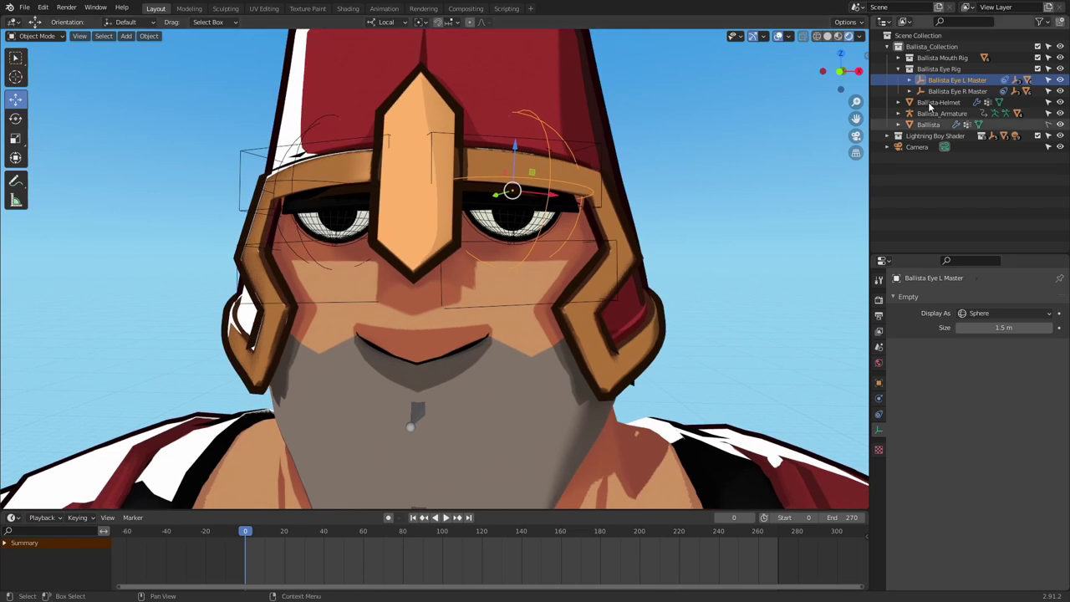
pyautogui.keyDown('ctrl'); pyautogui.click(953, 91); pyautogui.keyUp('ctrl')
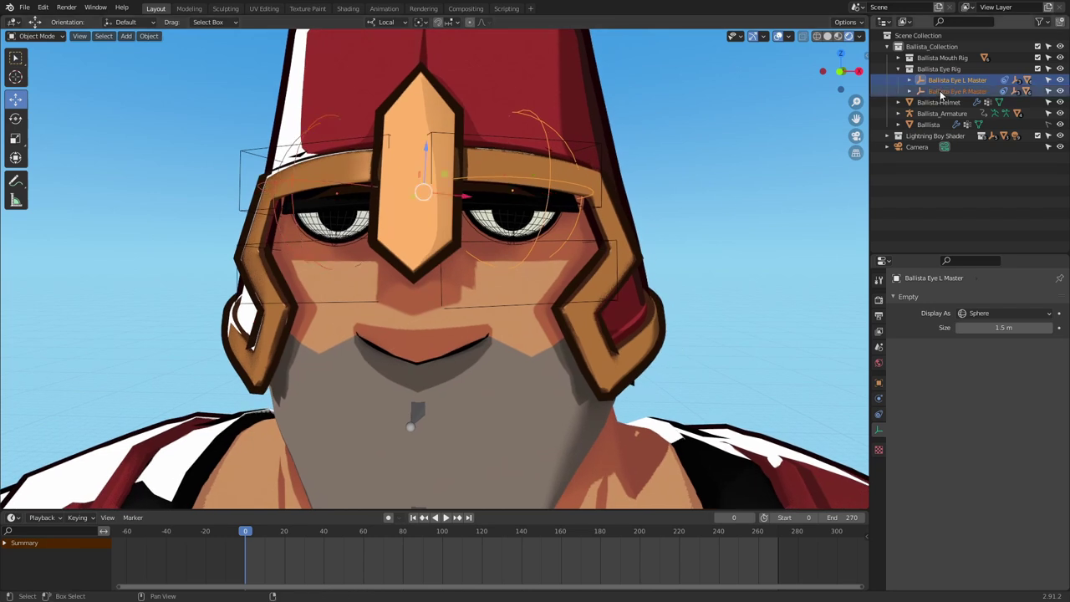
pyautogui.moveTo(647, 224); pyautogui.dragTo(598, 224, button='middle')
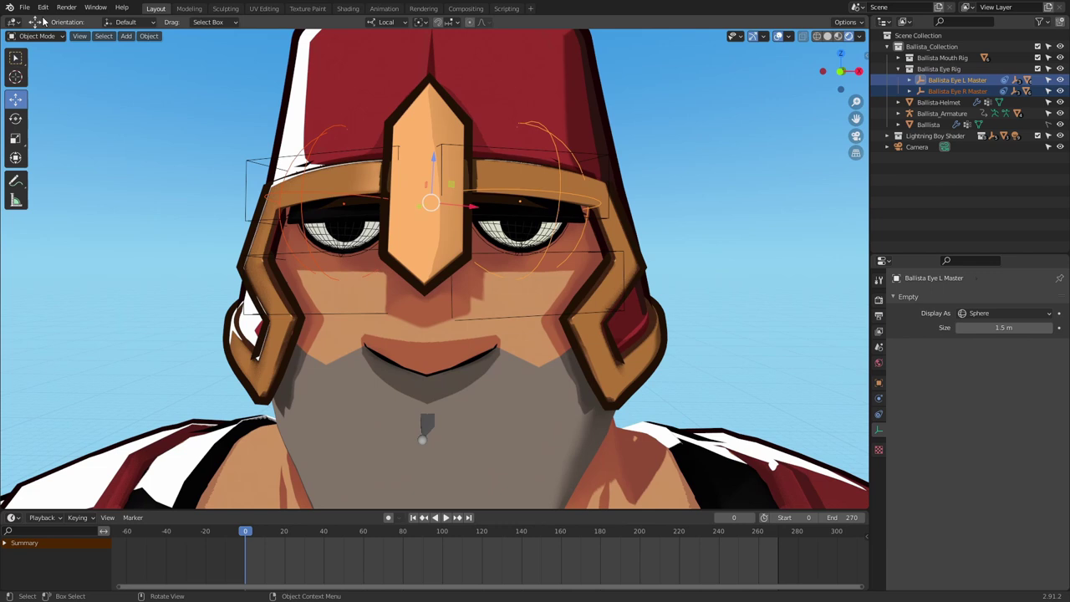
pyautogui.click(149, 36)
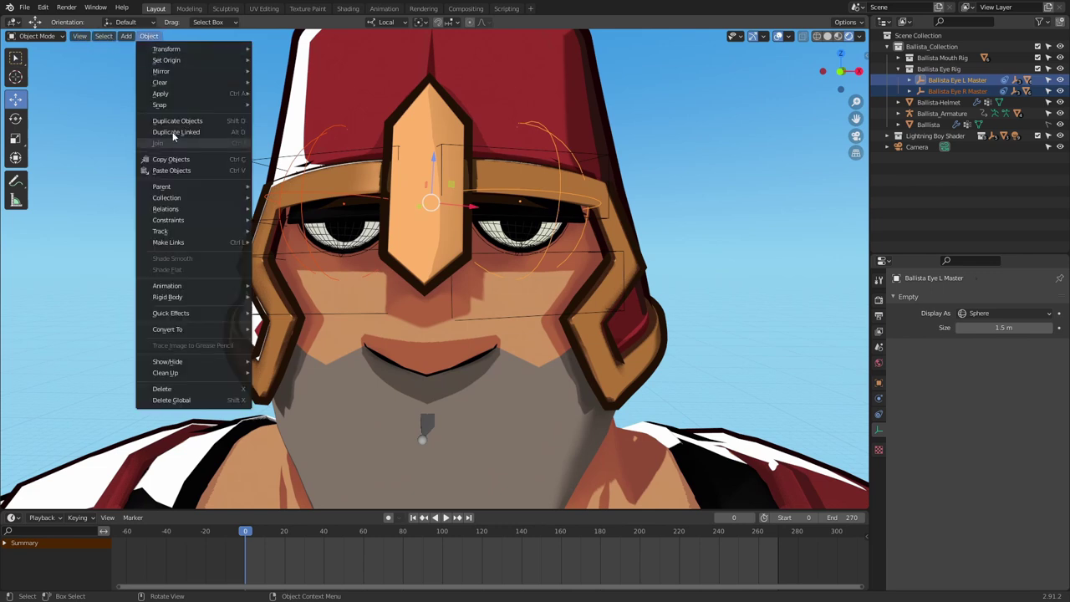
pyautogui.moveTo(188, 221)
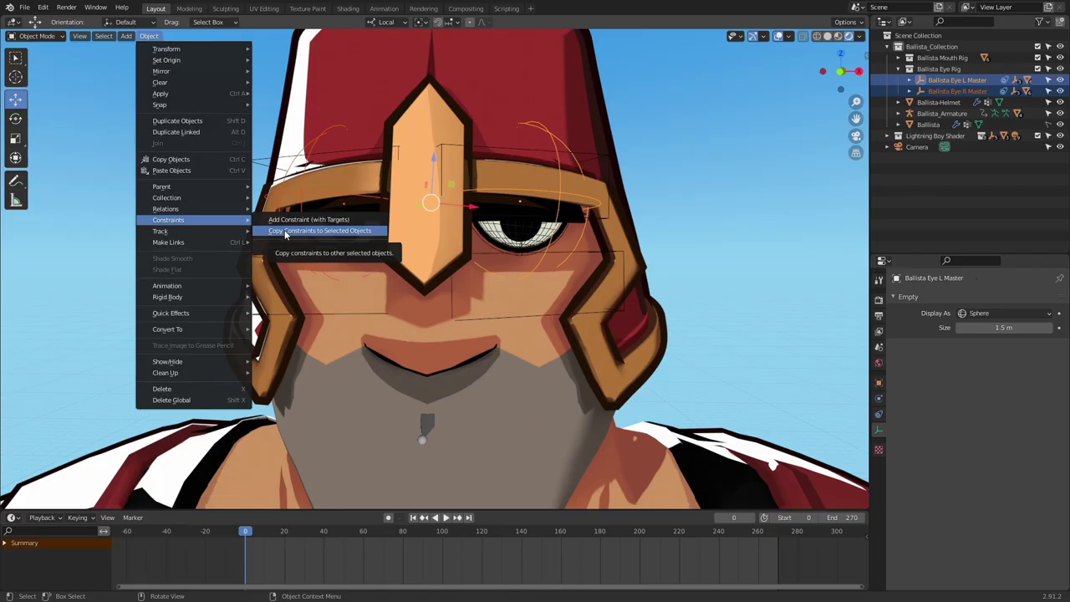
pyautogui.click(321, 390)
pyautogui.click(164, 222)
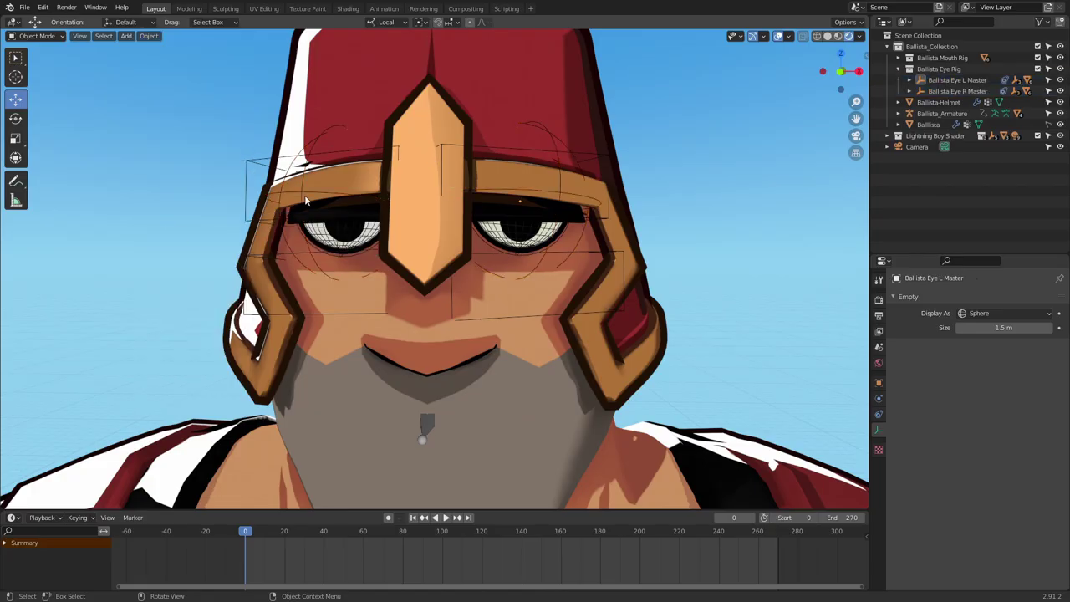
# Step: Select Ballista Eye R Master and open its constraint settings
pyautogui.click(303, 189)
pyautogui.moveTo(575, 273); pyautogui.dragTo(458, 269, button='middle')
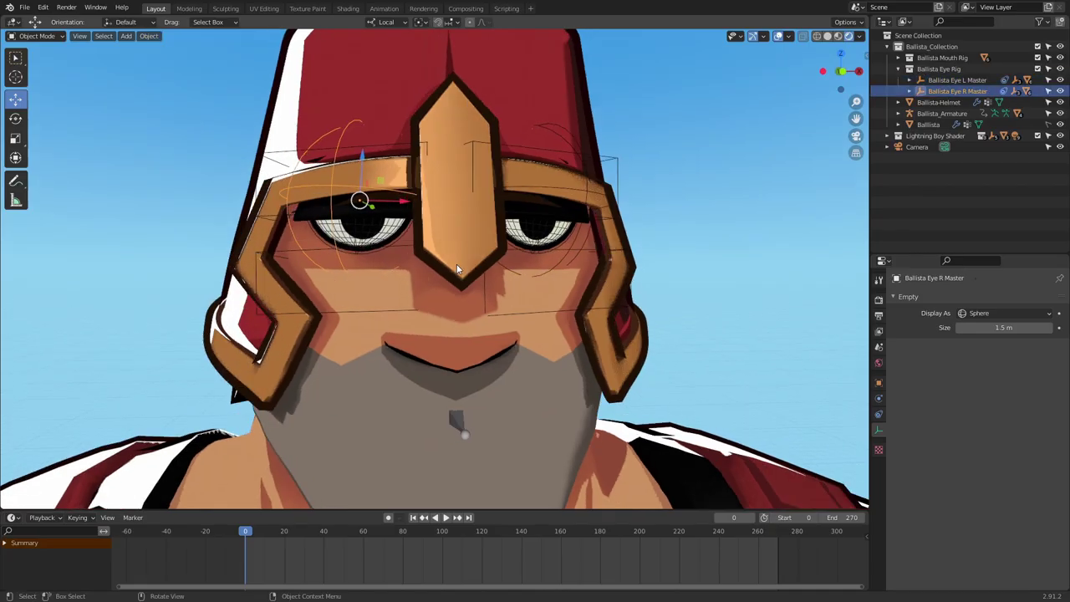
pyautogui.click(880, 416)
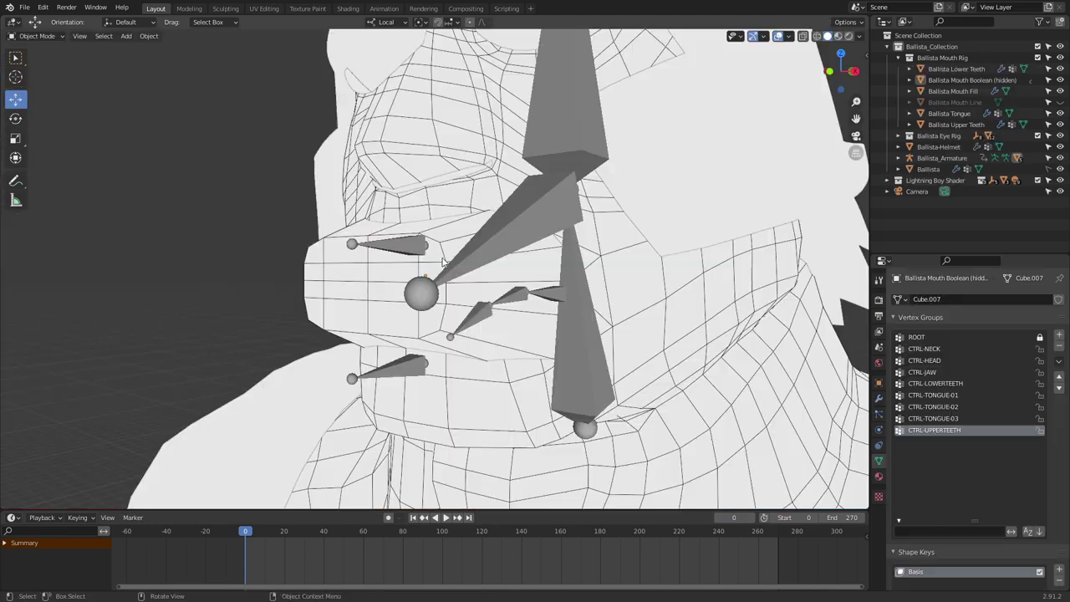
# Step: Test-rotate the jaw bone in Pose Mode to check whether the mouth boolean follows, undo it, and return to Object Mode
pyautogui.moveTo(368, 250); pyautogui.dragTo(428, 262, button='middle')
pyautogui.scroll(2, 413, 238)
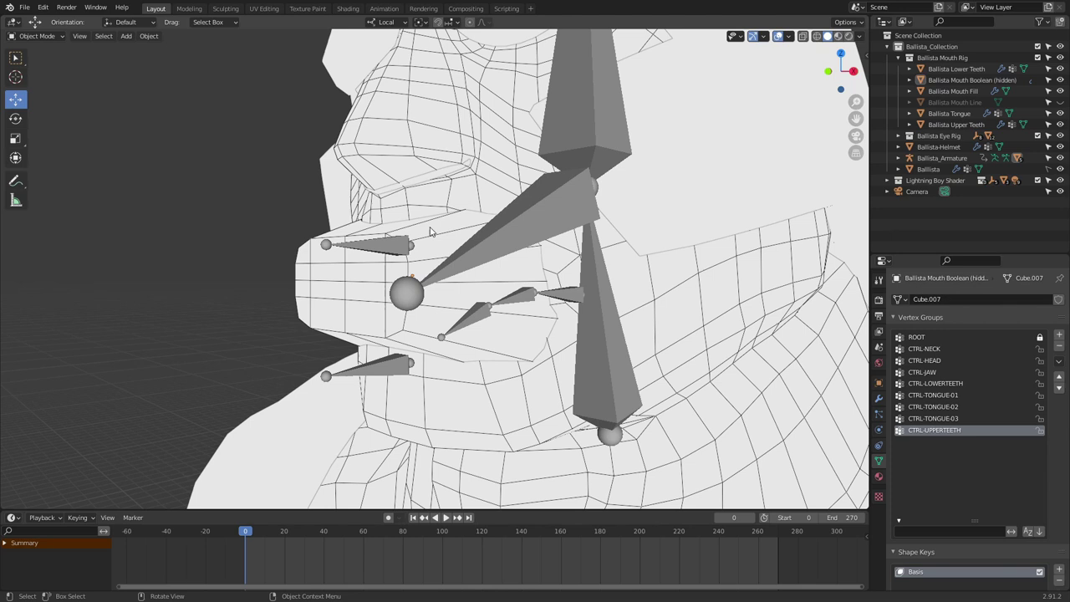
pyautogui.click(431, 229)
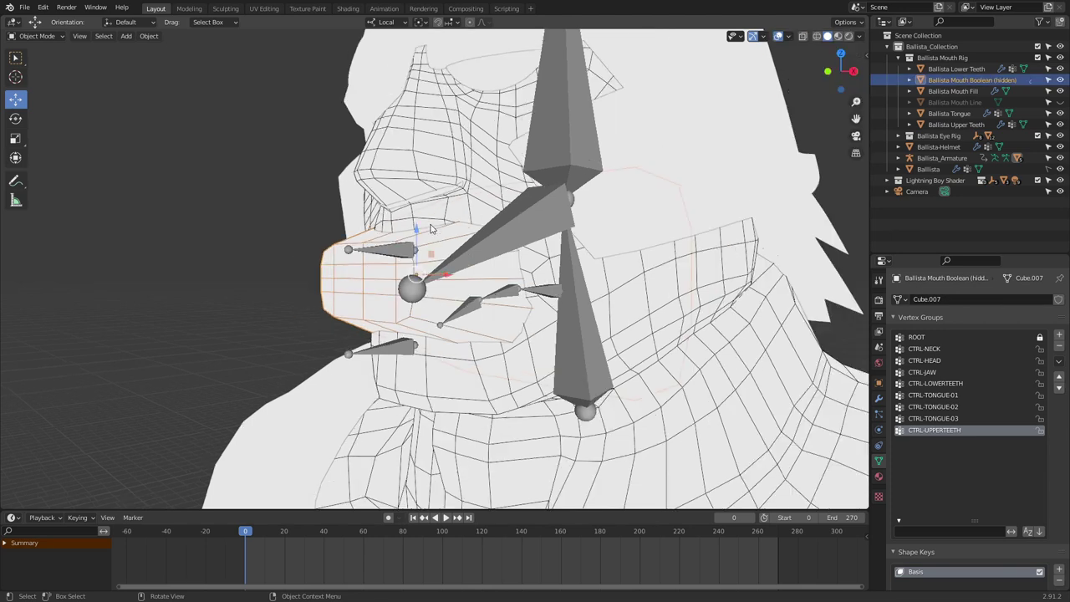
pyautogui.click(493, 240)
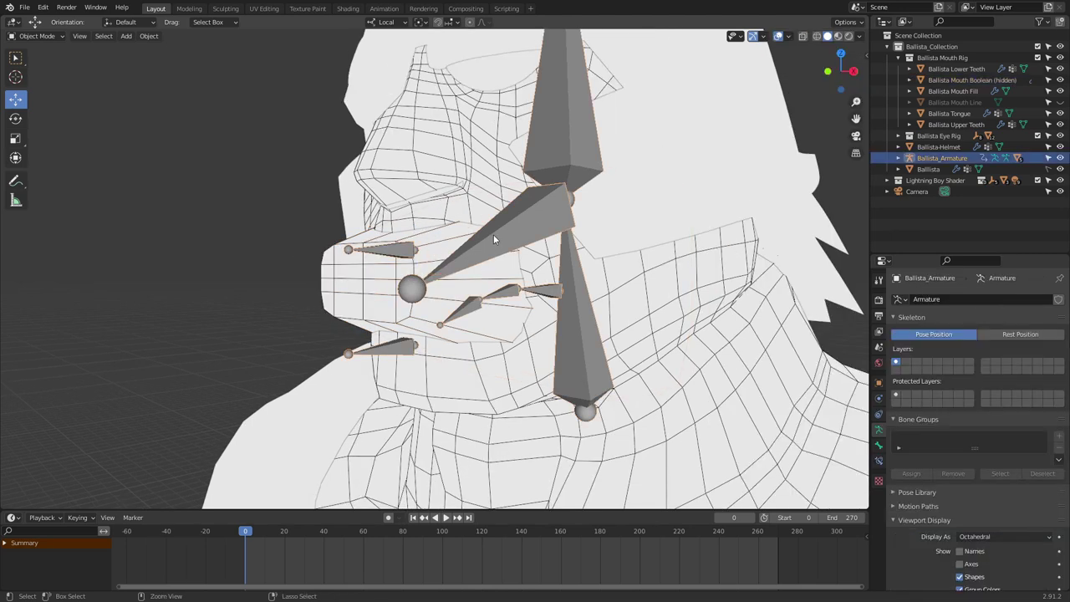
pyautogui.hotkey('ctrl', 'Tab')
pyautogui.click(493, 234)
pyautogui.moveTo(540, 184); pyautogui.dragTo(388, 230)
pyautogui.hotkey('ctrl', 'z')
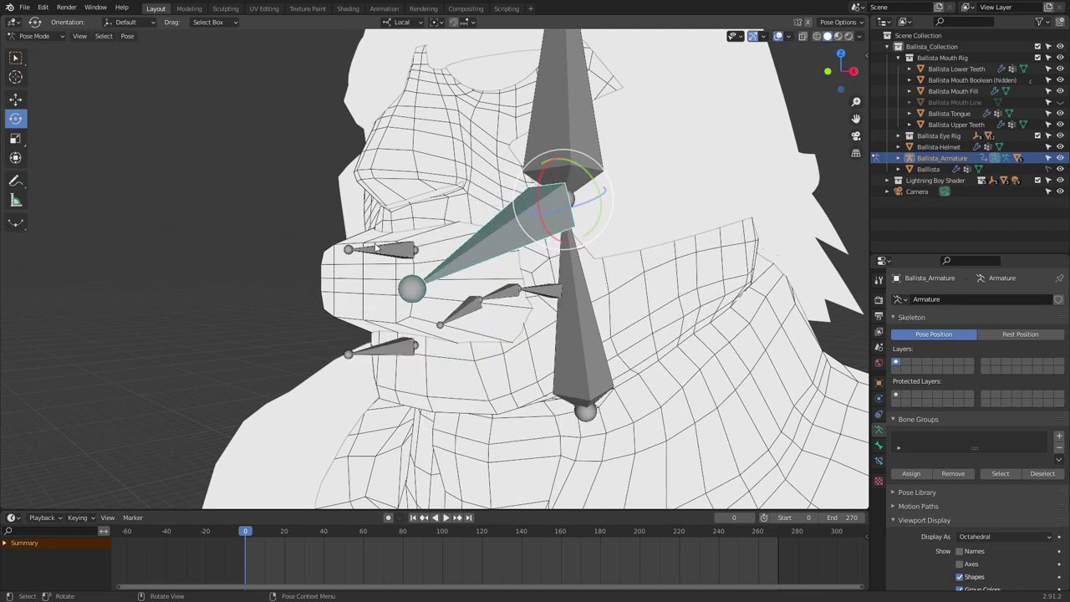
pyautogui.hotkey('ctrl', 'Tab')
# Step: Parent Ballista Mouth Boolean to Ballista_Armature using Armature Deform With Empty Groups
pyautogui.click(456, 222)
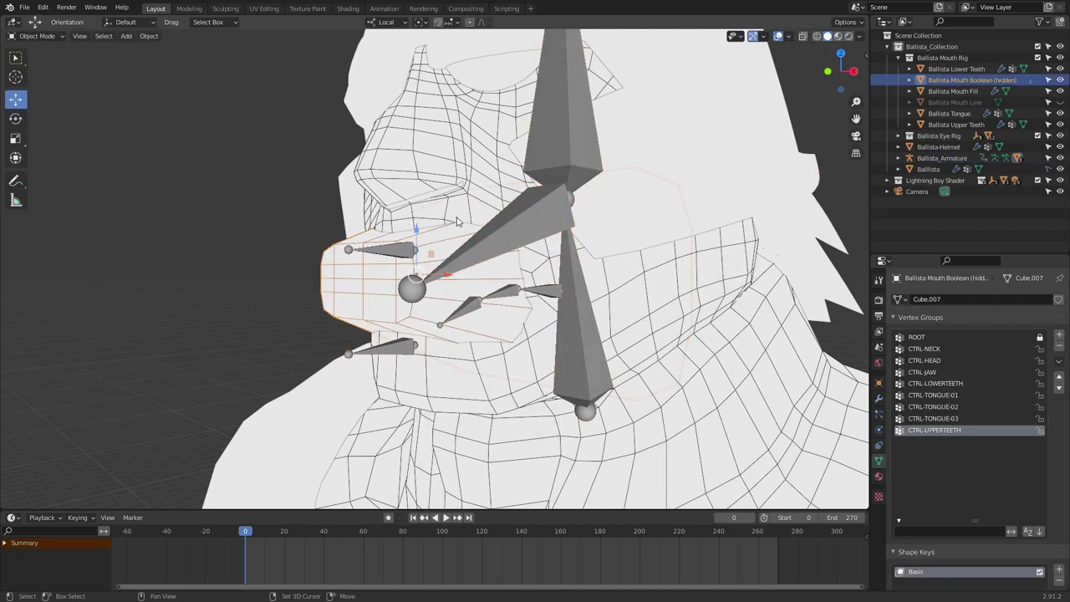
pyautogui.keyDown('shift'); pyautogui.click(520, 214); pyautogui.keyUp('shift')
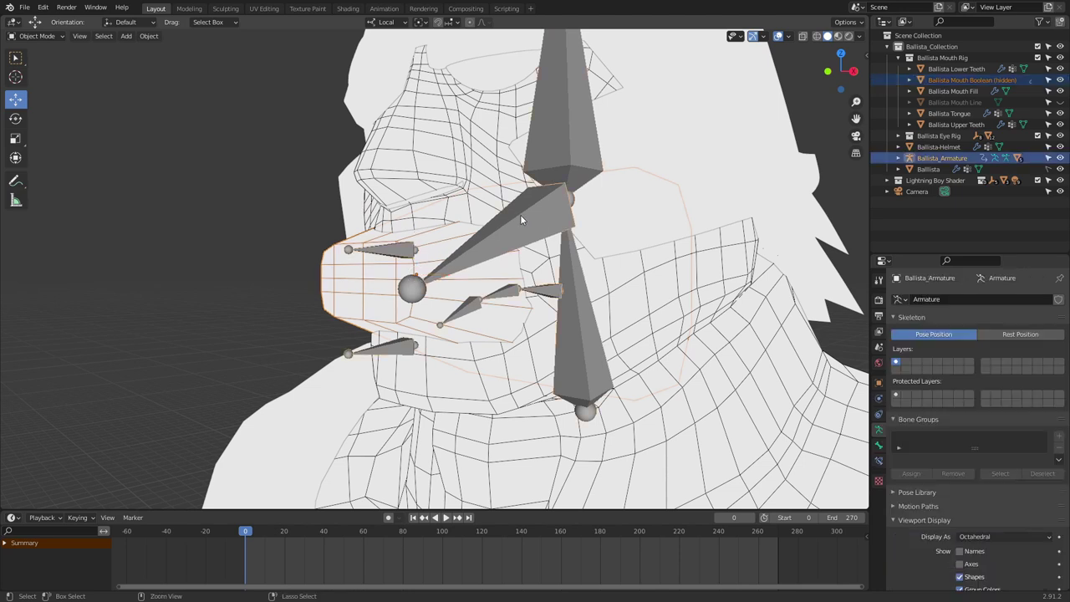
pyautogui.hotkey('ctrl', 'p')
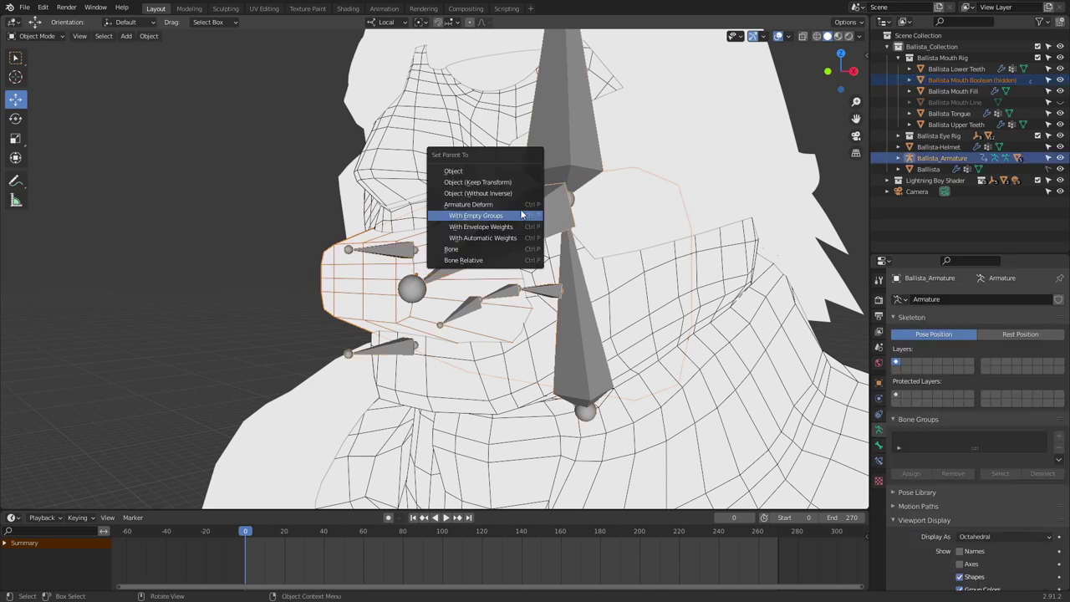
pyautogui.click(521, 216)
# Step: Transfer the weights from Ballista's face mesh to the mouth boolean in Weight Paint mode, with Source Layers Selection set to By Name
pyautogui.moveTo(518, 217); pyautogui.dragTo(490, 226, button='middle')
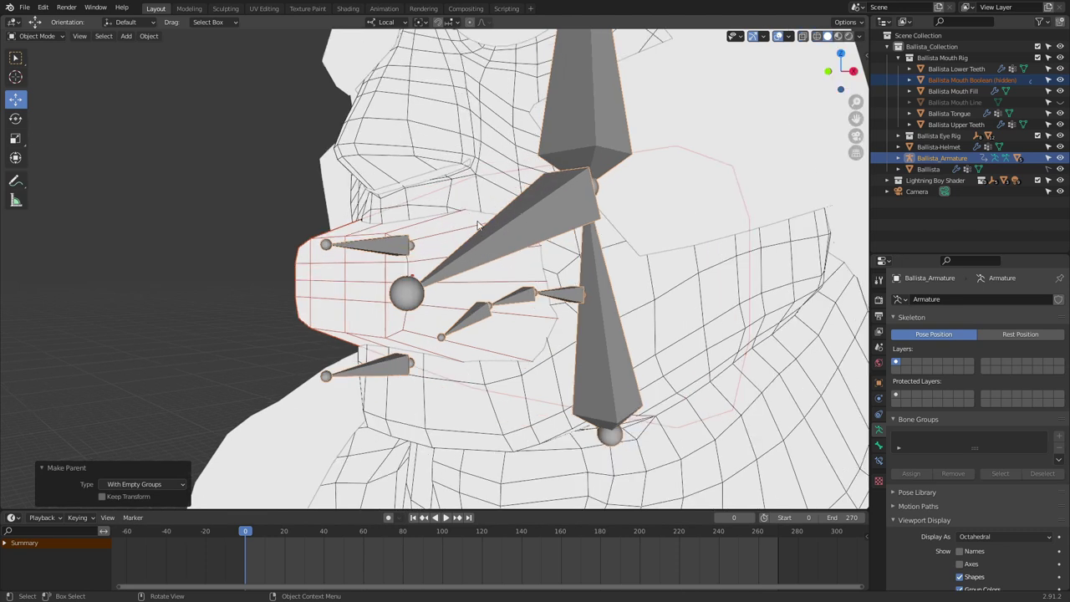
pyautogui.click(446, 225)
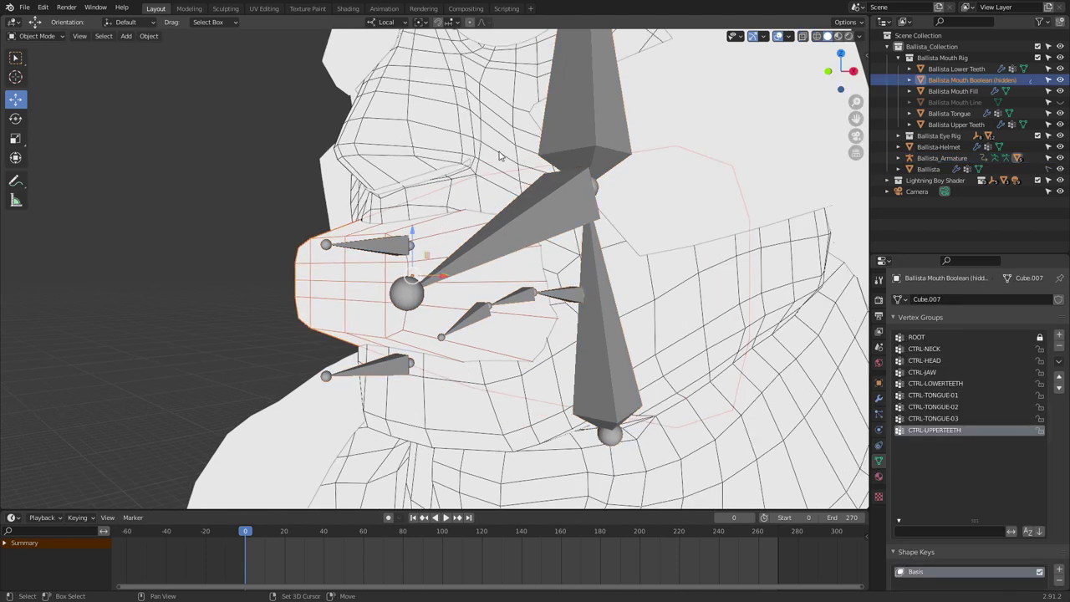
pyautogui.click(502, 151)
pyautogui.click(433, 228)
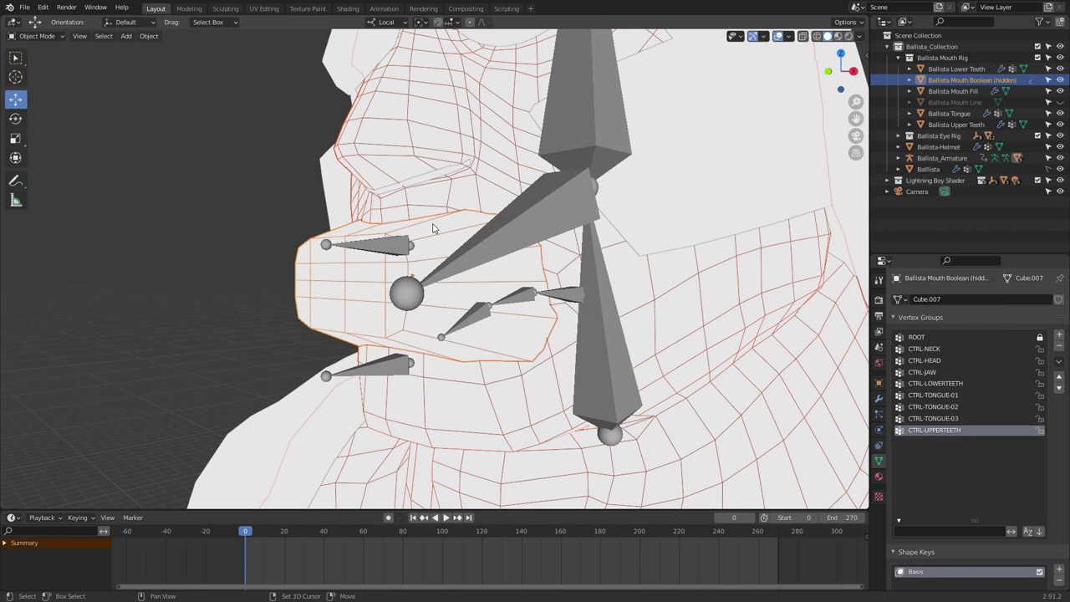
pyautogui.hotkey('ctrl', 'Tab')
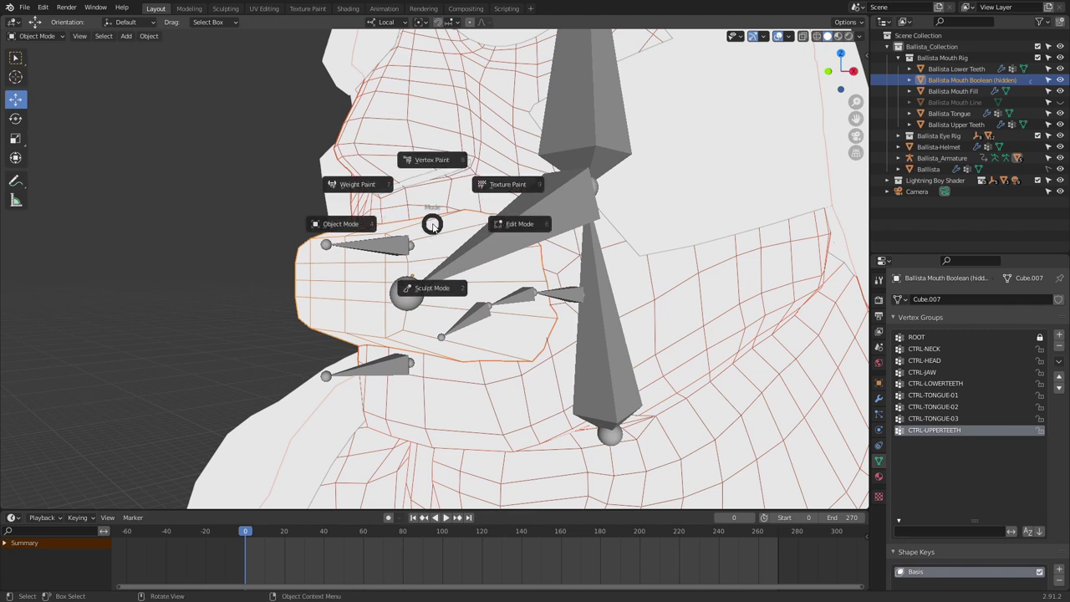
pyautogui.click(342, 185)
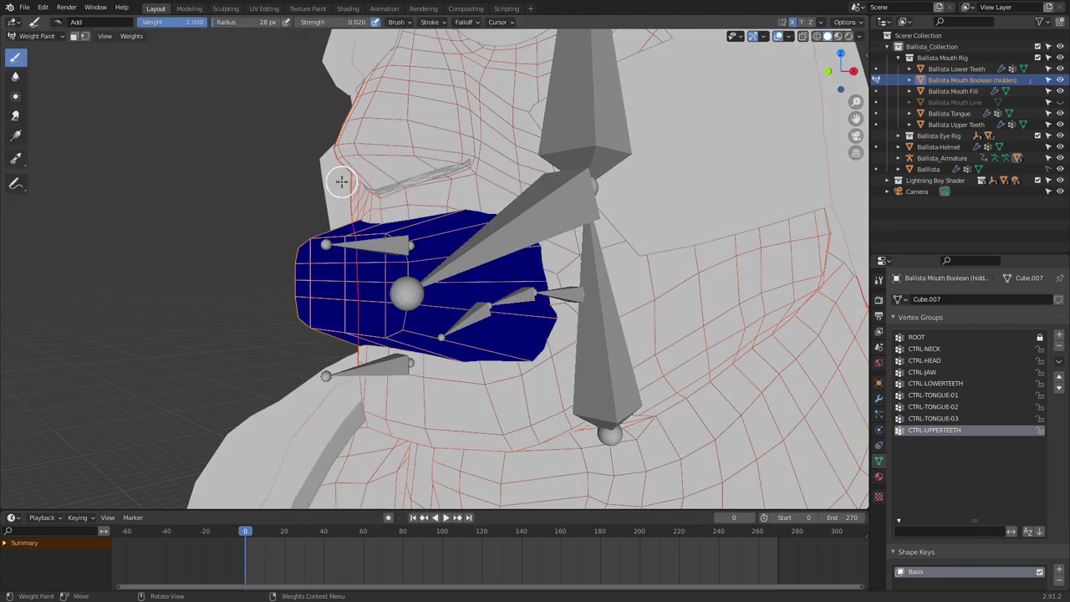
pyautogui.click(136, 38)
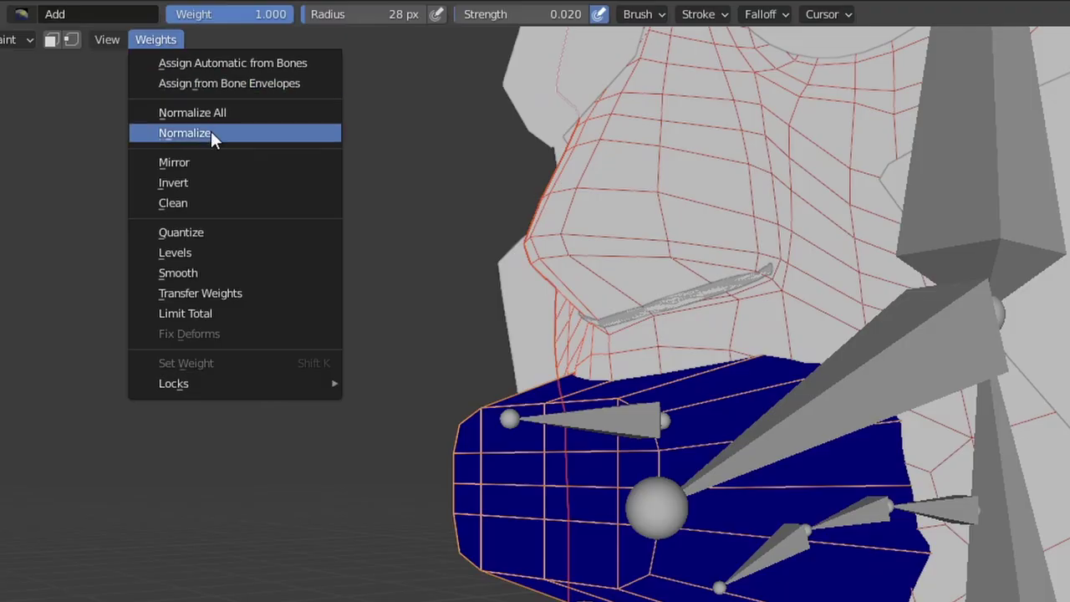
pyautogui.click(164, 175)
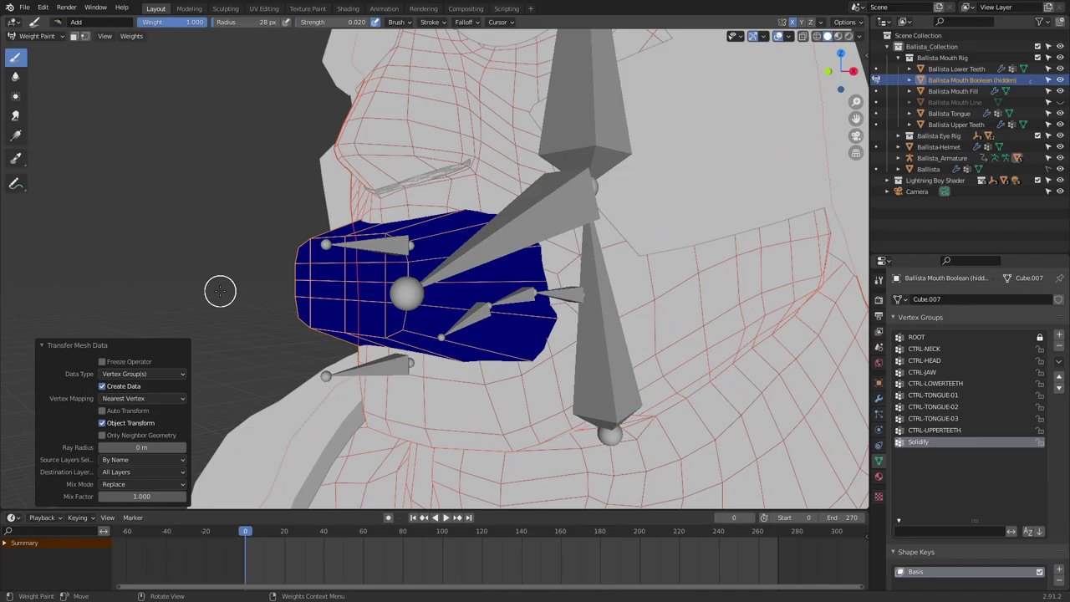
pyautogui.click(138, 461)
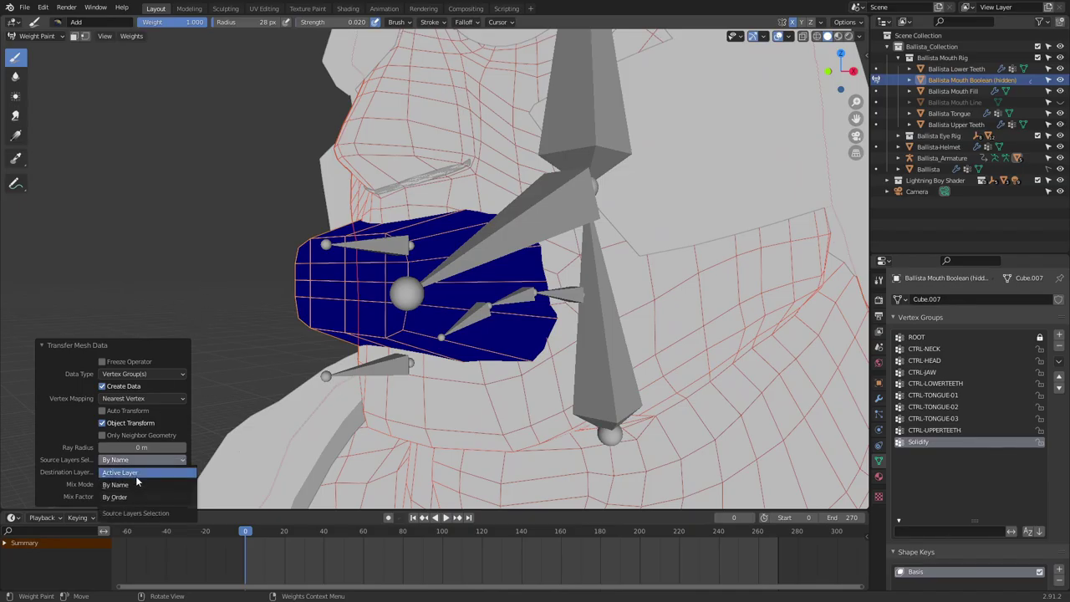
pyautogui.click(138, 483)
pyautogui.click(138, 472)
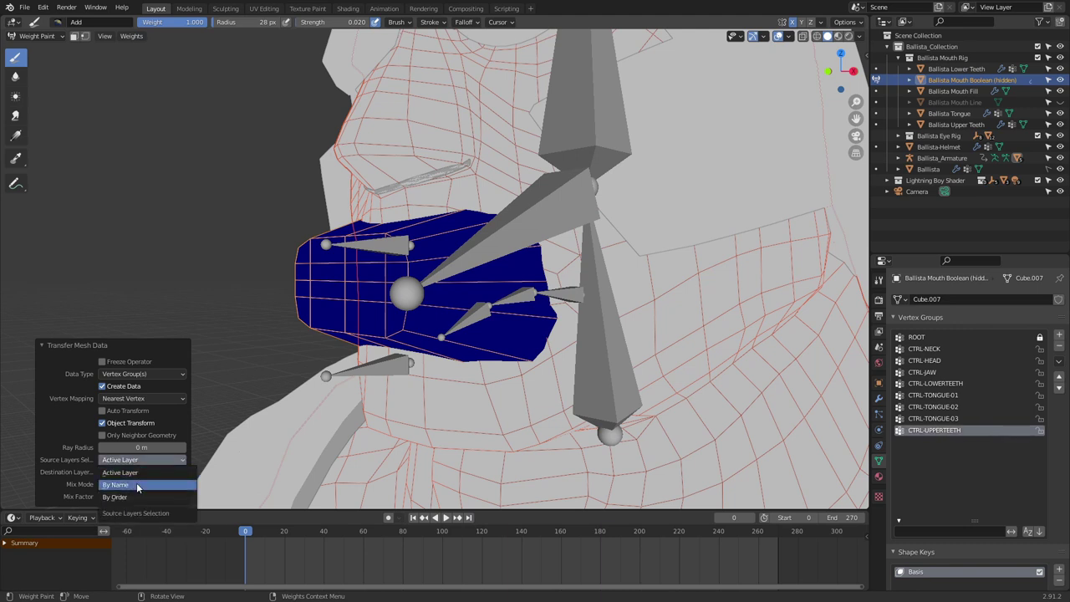
pyautogui.click(138, 485)
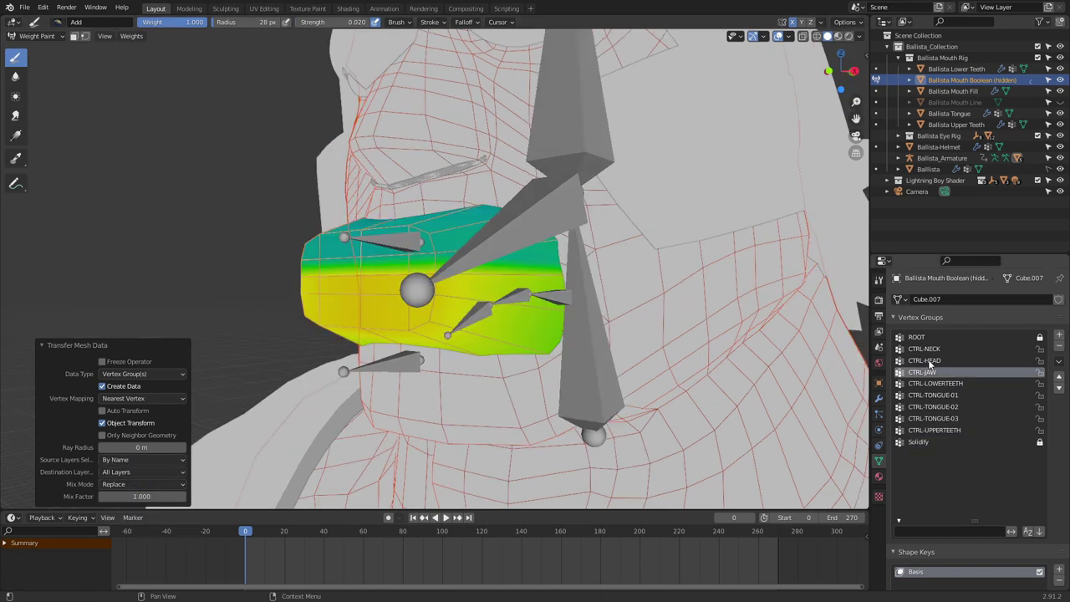
# Step: Check the CTRL-HEAD and CTRL-JAW weights on the mouth boolean and set its viewport display to Wire
pyautogui.click(930, 360)
pyautogui.click(930, 372)
pyautogui.moveTo(555, 311); pyautogui.dragTo(563, 312, button='middle')
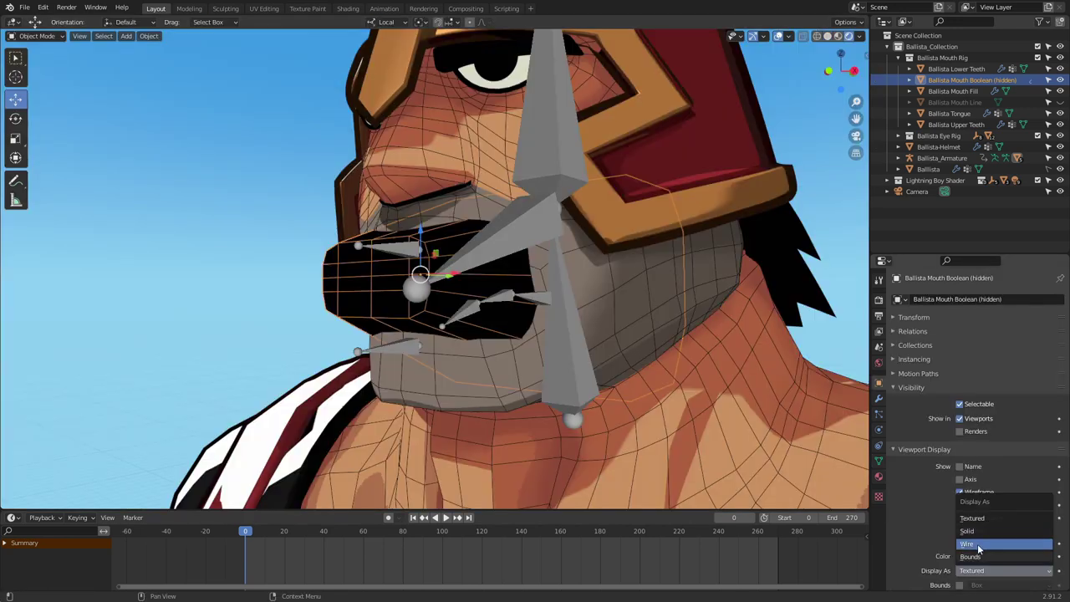
pyautogui.click(987, 547)
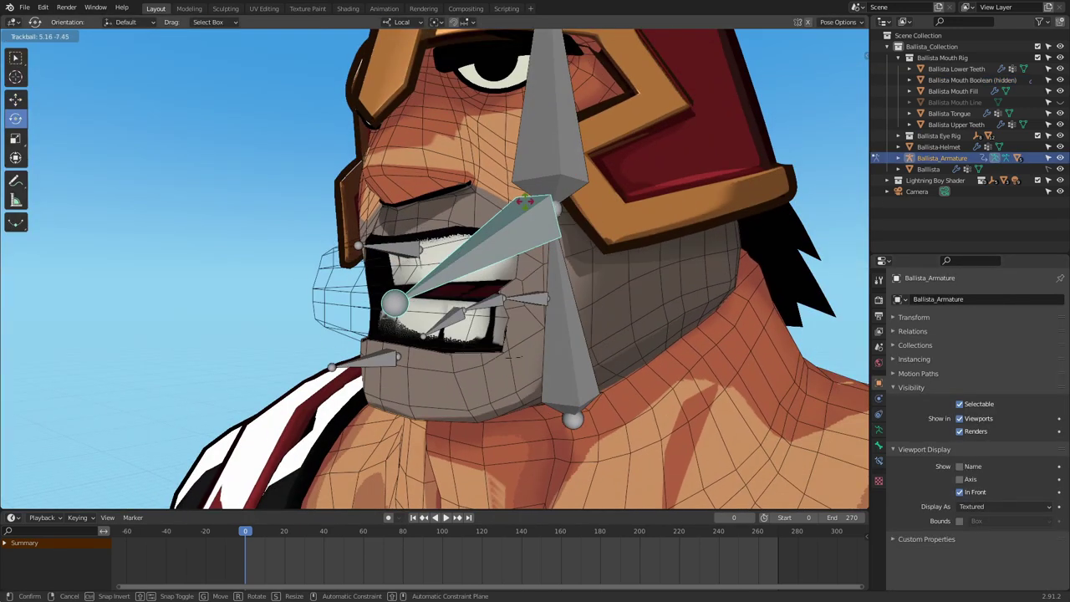
# Step: Test-rotate the jaw bone in Pose Mode to check how the mouth boolean and teeth follow
pyautogui.moveTo(525, 200); pyautogui.dragTo(523, 186)
pyautogui.rightClick(523, 188)
pyautogui.moveTo(510, 205); pyautogui.dragTo(648, 215, button='middle')
pyautogui.moveTo(393, 181)
pyautogui.mouseDown()
pyautogui.moveTo(398, 201)
pyautogui.moveTo(406, 177)
pyautogui.moveTo(401, 207)
pyautogui.moveTo(407, 178)
pyautogui.mouseUp()
pyautogui.moveTo(562, 264); pyautogui.dragTo(472, 257, button='middle')
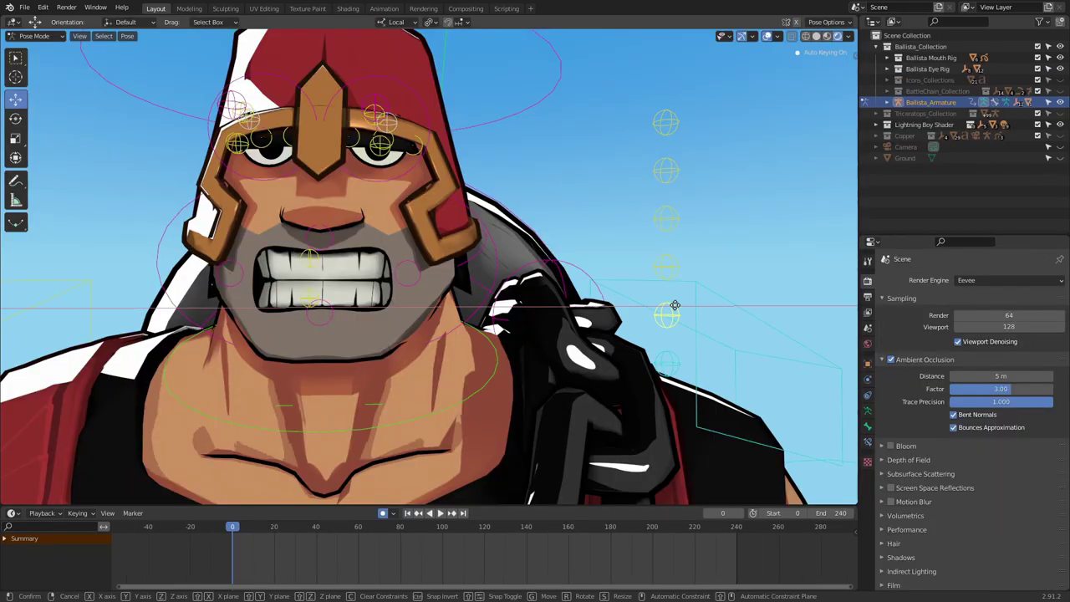
# Step: Test the facial controls in the finished rig by moving the control bones beside the head sideways one by one
pyautogui.moveTo(674, 305); pyautogui.dragTo(730, 303)
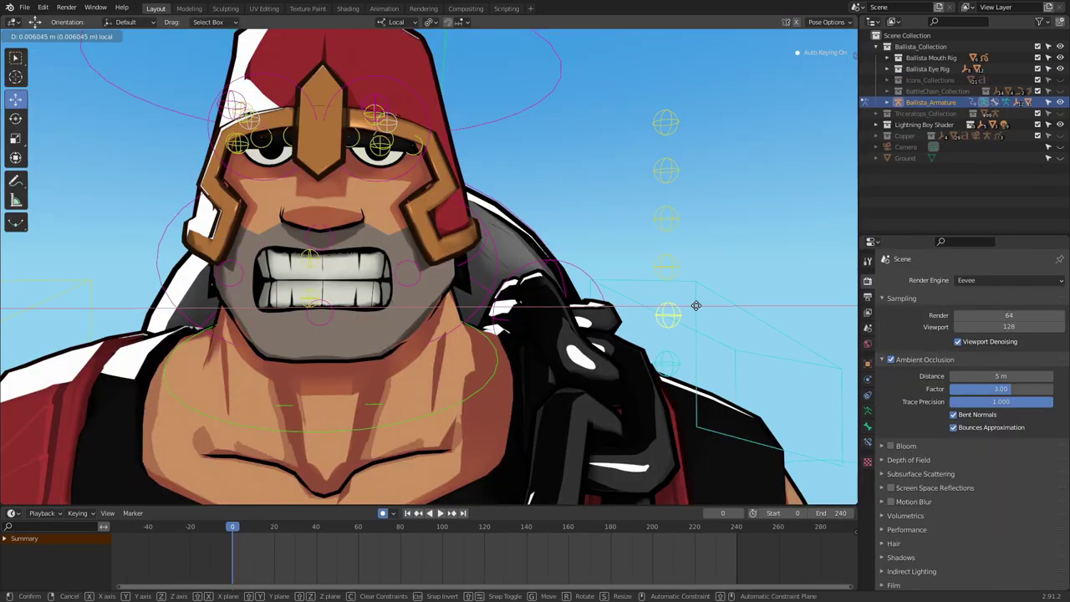
pyautogui.moveTo(625, 310); pyautogui.dragTo(619, 310)
pyautogui.click(674, 267)
pyautogui.moveTo(645, 267); pyautogui.dragTo(738, 262)
pyautogui.moveTo(674, 271); pyautogui.dragTo(523, 272)
pyautogui.click(680, 217)
pyautogui.moveTo(650, 233); pyautogui.dragTo(702, 236)
pyautogui.click(673, 219)
pyautogui.press('g')
pyautogui.moveTo(787, 200); pyautogui.dragTo(527, 201)
pyautogui.click(673, 126)
pyautogui.moveTo(644, 155); pyautogui.dragTo(751, 148)
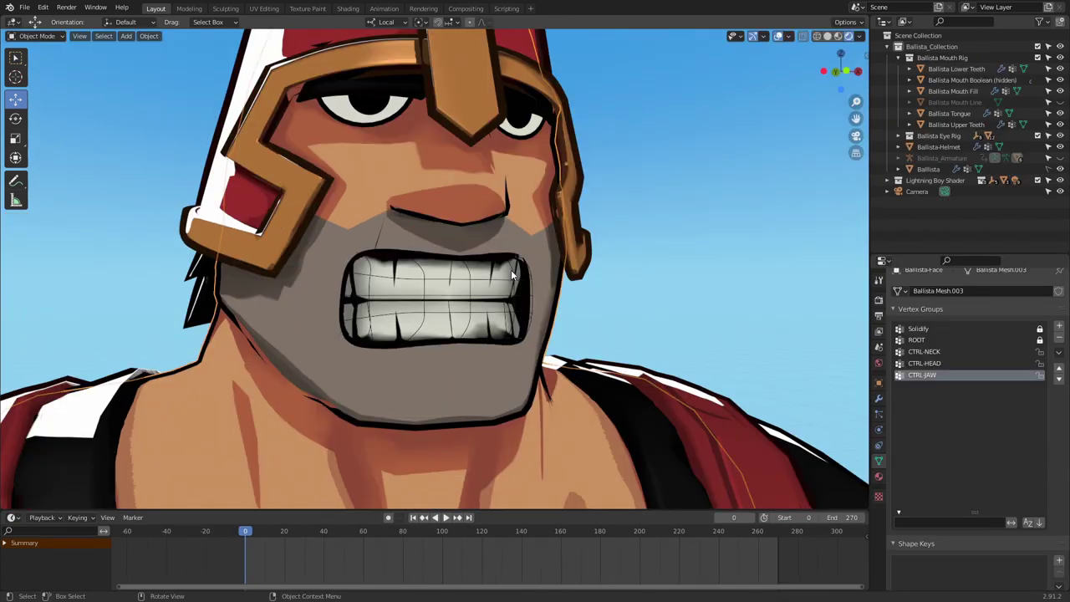
# Step: Select the mouth boolean and add a Basis shape key to it
pyautogui.click(513, 274)
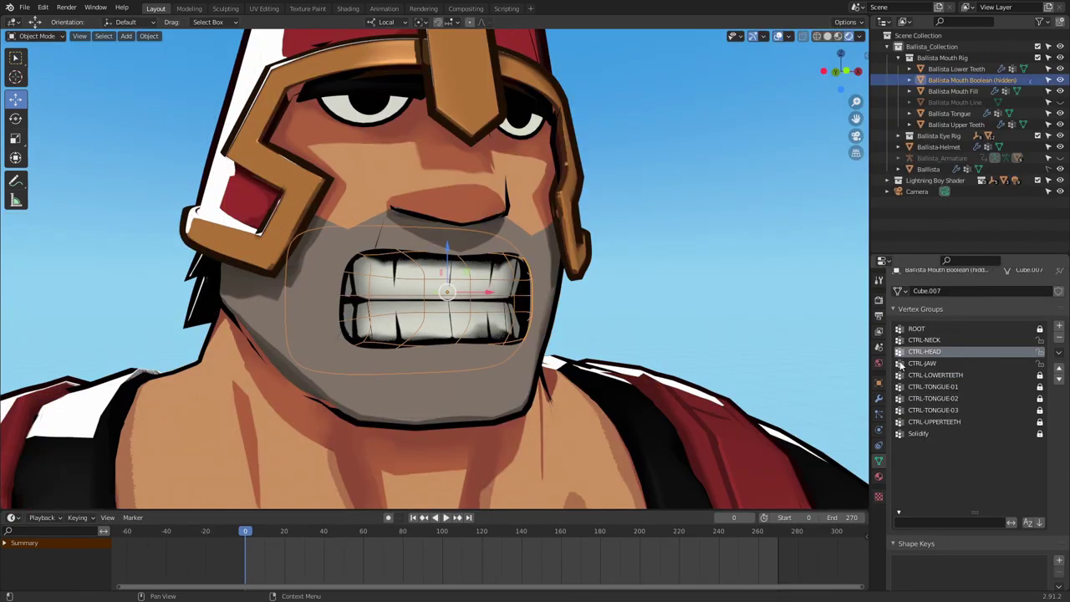
pyautogui.click(893, 309)
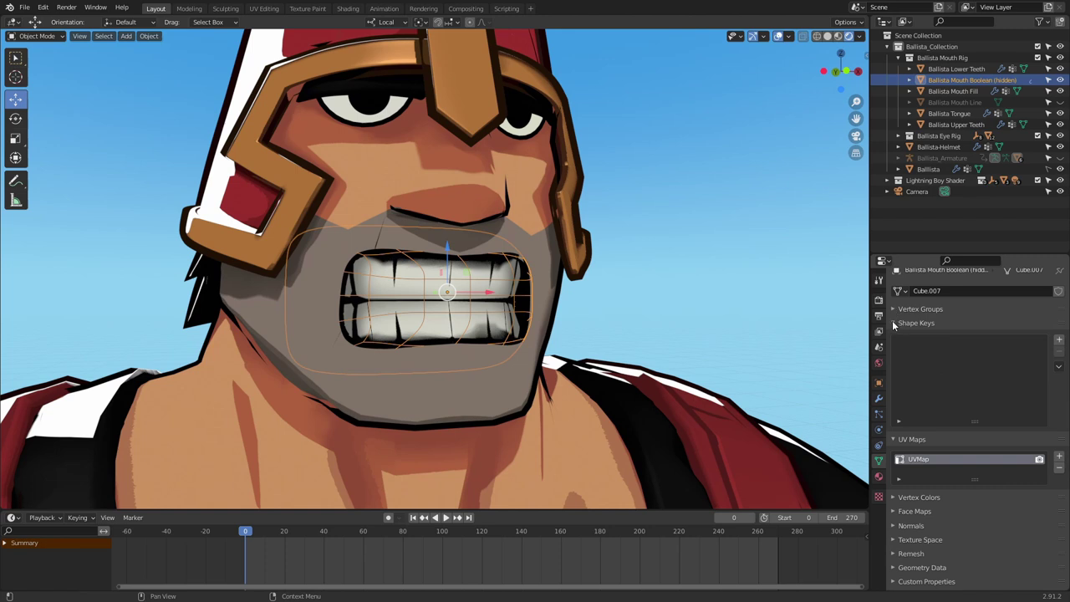
pyautogui.click(893, 325)
pyautogui.click(908, 324)
pyautogui.click(1060, 343)
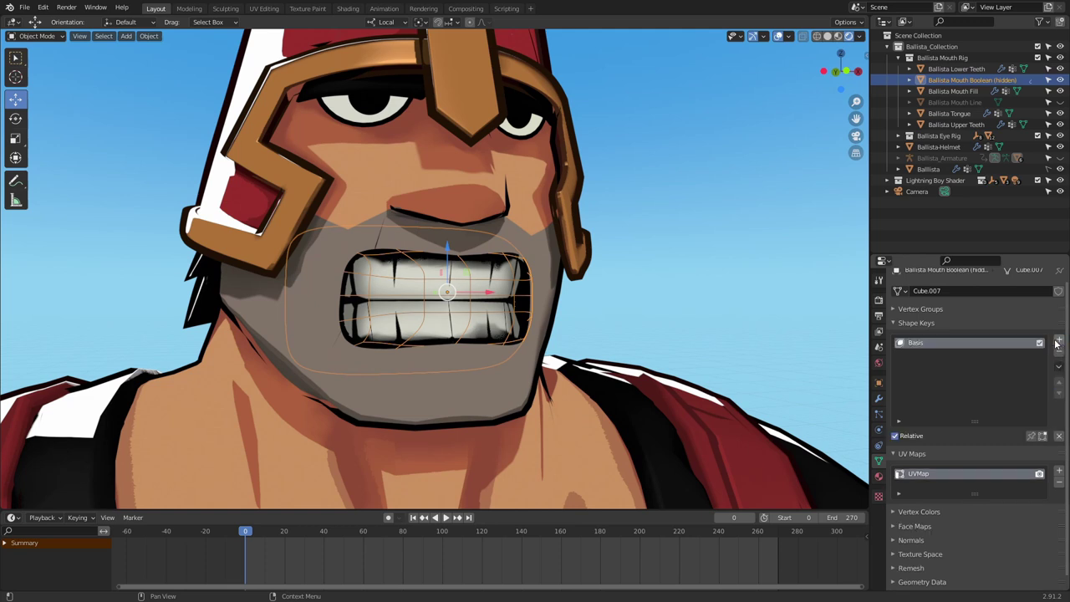
# Step: Add a second shape key to the mouth boolean, name it O, and set its value to 1.000
pyautogui.moveTo(608, 324); pyautogui.dragTo(616, 340, button='middle')
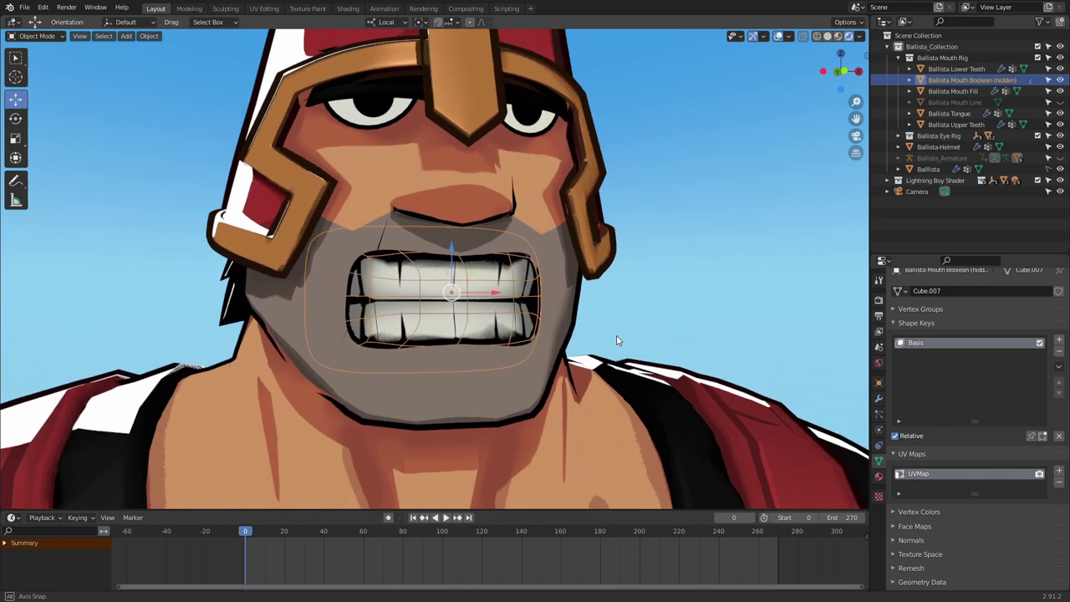
pyautogui.press('shift')
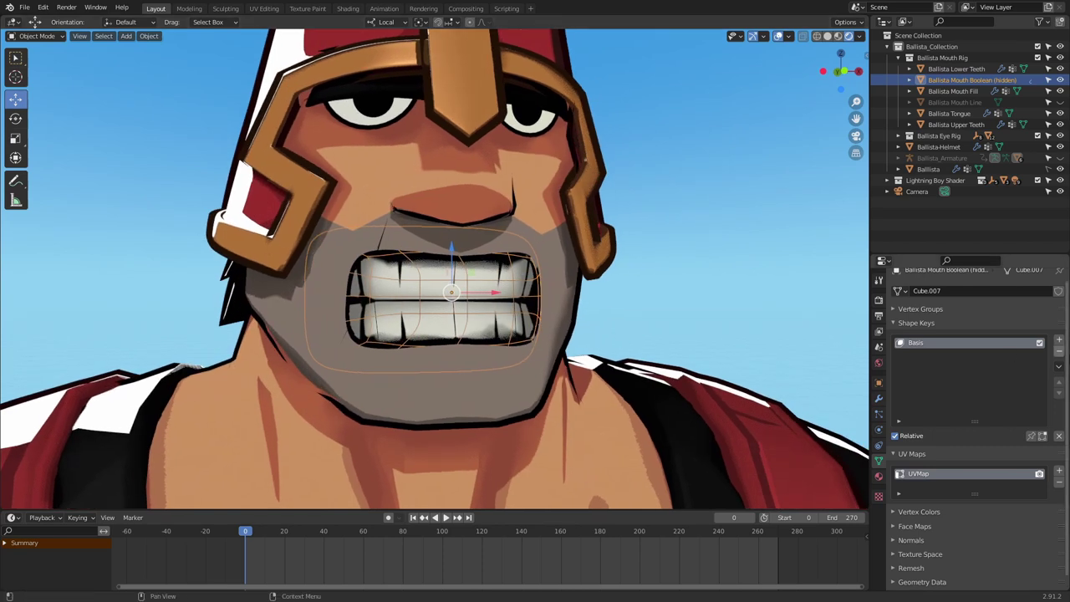
pyautogui.click(1059, 343)
pyautogui.doubleClick(927, 354)
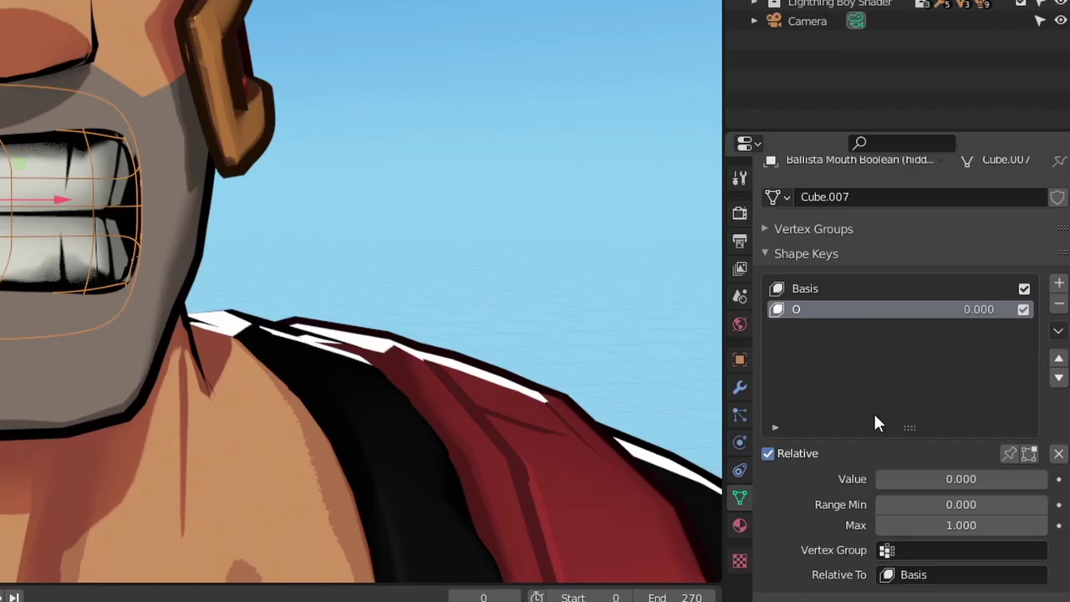
pyautogui.moveTo(901, 479); pyautogui.dragTo(1050, 479)
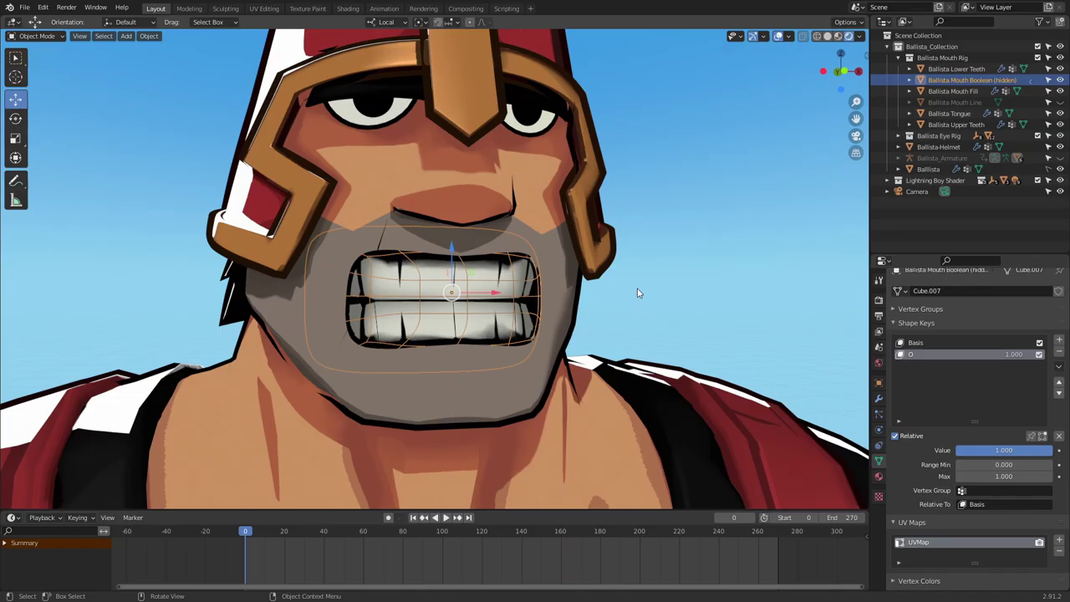
# Step: Edit the mouth boolean's mesh with X-axis mirroring enabled and its Subdivision modifier displayed in the viewport
pyautogui.moveTo(312, 198); pyautogui.dragTo(214, 200, button='middle')
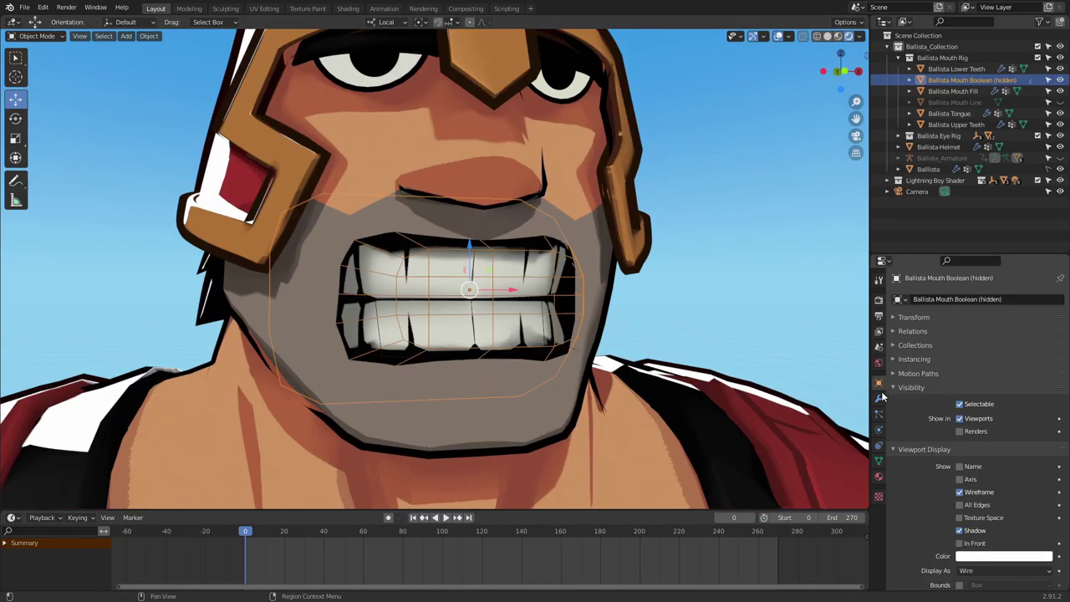
pyautogui.click(879, 398)
pyautogui.press('Tab')
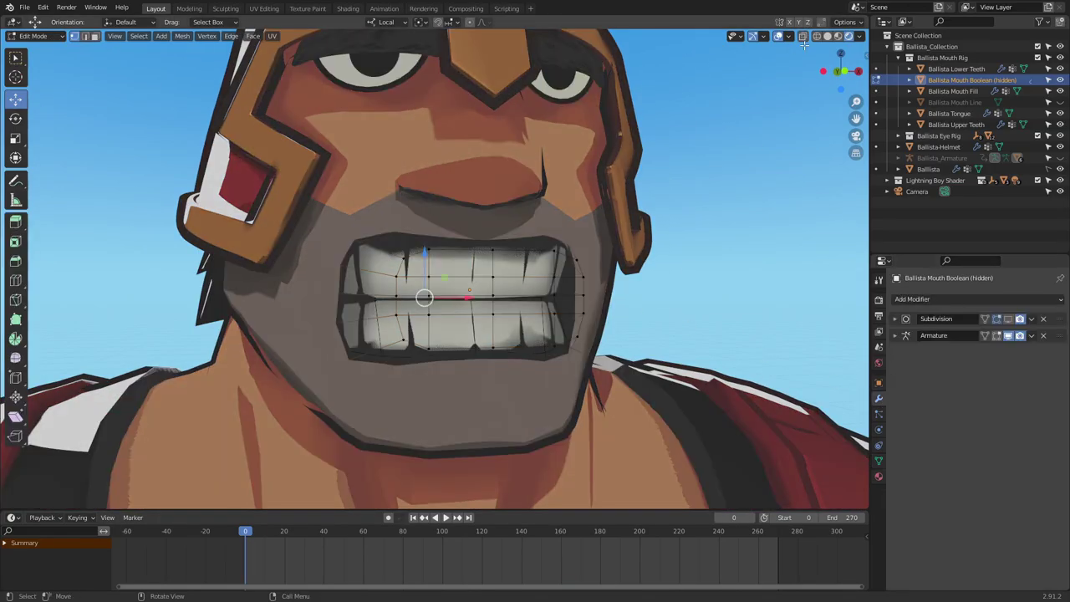
pyautogui.click(843, 22)
pyautogui.click(848, 22)
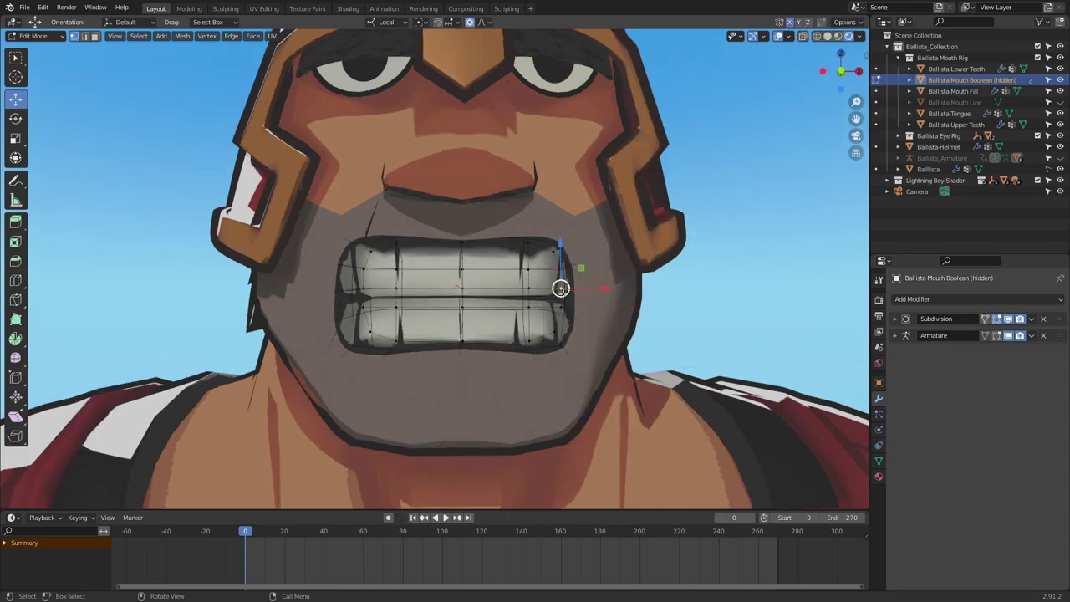
# Step: Reshape the mouth boolean into a round O opening by moving its side, upper and lower vertices with smooth proportional editing
pyautogui.moveTo(560, 289)
pyautogui.mouseDown(button='middle')
pyautogui.moveTo(623, 299)
pyautogui.moveTo(564, 288)
pyautogui.mouseUp(button='middle')
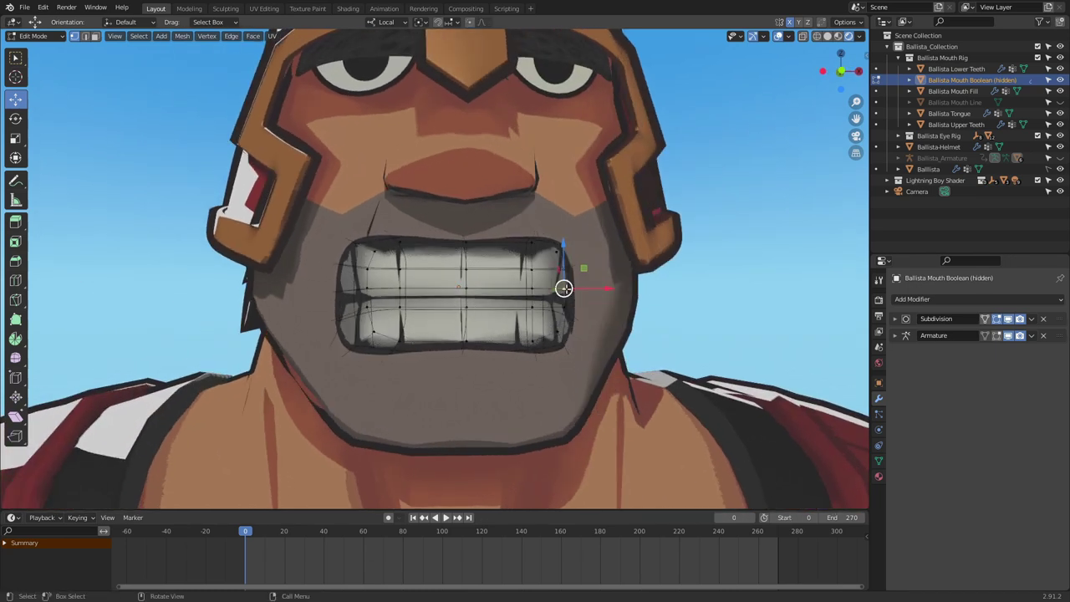
pyautogui.moveTo(563, 289)
pyautogui.mouseDown()
pyautogui.moveTo(578, 295)
pyautogui.moveTo(566, 288)
pyautogui.mouseUp()
pyautogui.press('o')
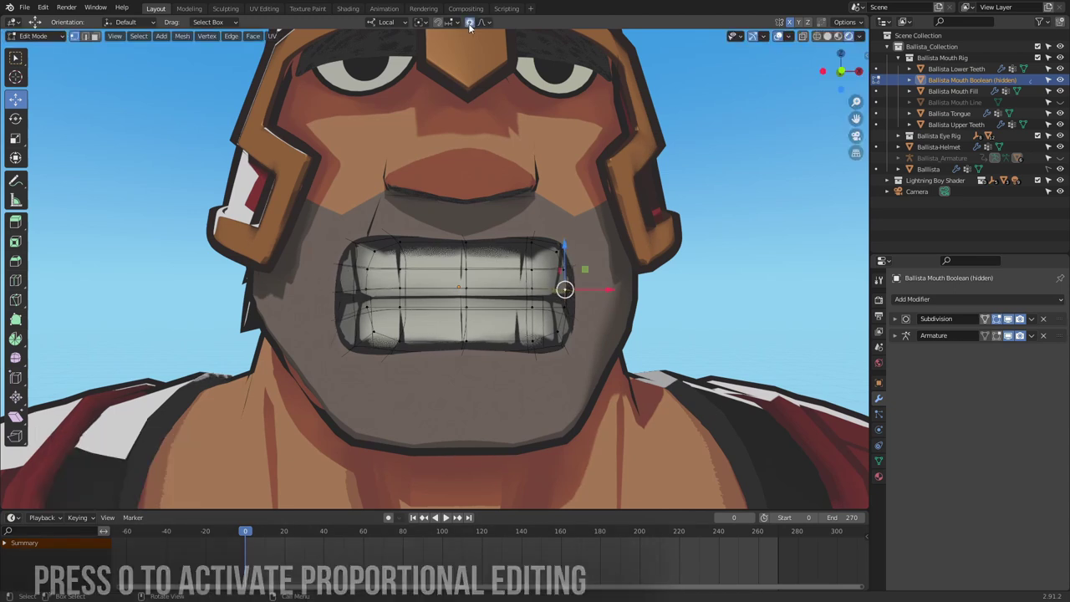
pyautogui.moveTo(565, 288)
pyautogui.mouseDown()
pyautogui.moveTo(567, 275)
pyautogui.moveTo(577, 304)
pyautogui.moveTo(564, 279)
pyautogui.moveTo(551, 285)
pyautogui.moveTo(570, 290)
pyautogui.mouseUp()
pyautogui.scroll(-1, 563, 279)
pyautogui.scroll(-11, 563, 280)
pyautogui.scroll(10, 559, 288)
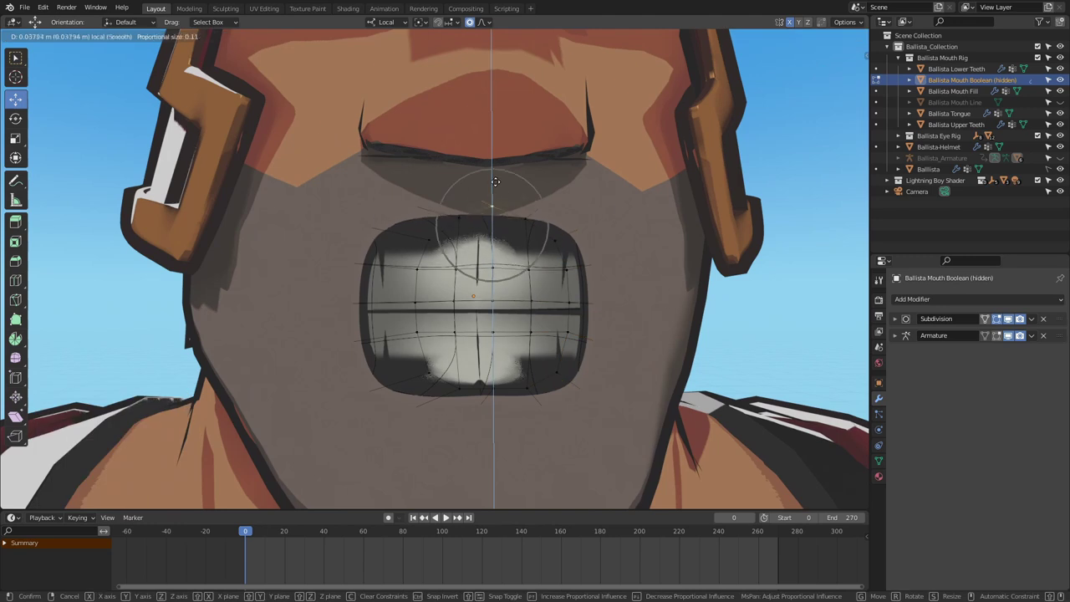
pyautogui.click(581, 326)
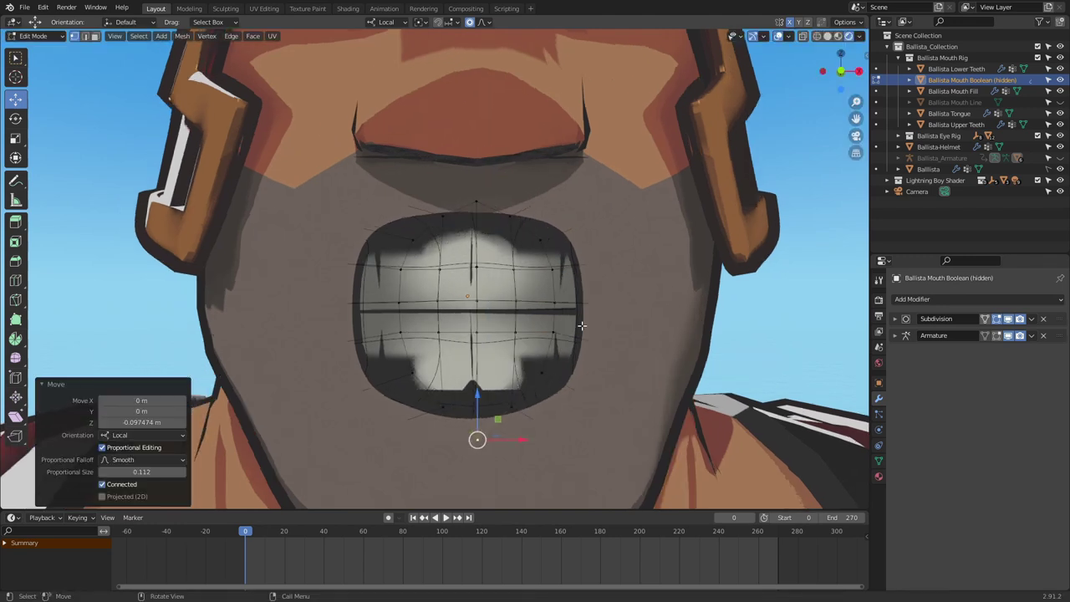
pyautogui.press('g')
pyautogui.click(410, 239)
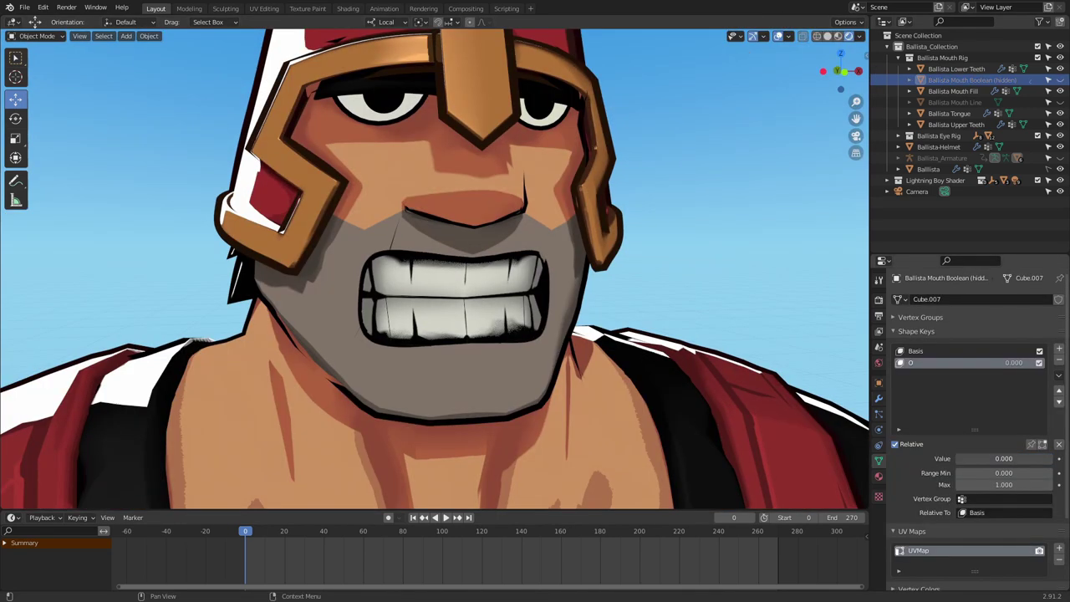
# Step: Test the O shape key in Object Mode by raising its value from zero to 1.000
pyautogui.moveTo(957, 458); pyautogui.dragTo(1051, 458)
pyautogui.moveTo(560, 339)
pyautogui.mouseDown(button='middle')
pyautogui.moveTo(522, 315)
pyautogui.moveTo(495, 350)
pyautogui.moveTo(476, 343)
pyautogui.moveTo(544, 343)
pyautogui.mouseUp(button='middle')
pyautogui.moveTo(1004, 459); pyautogui.dragTo(1045, 458)
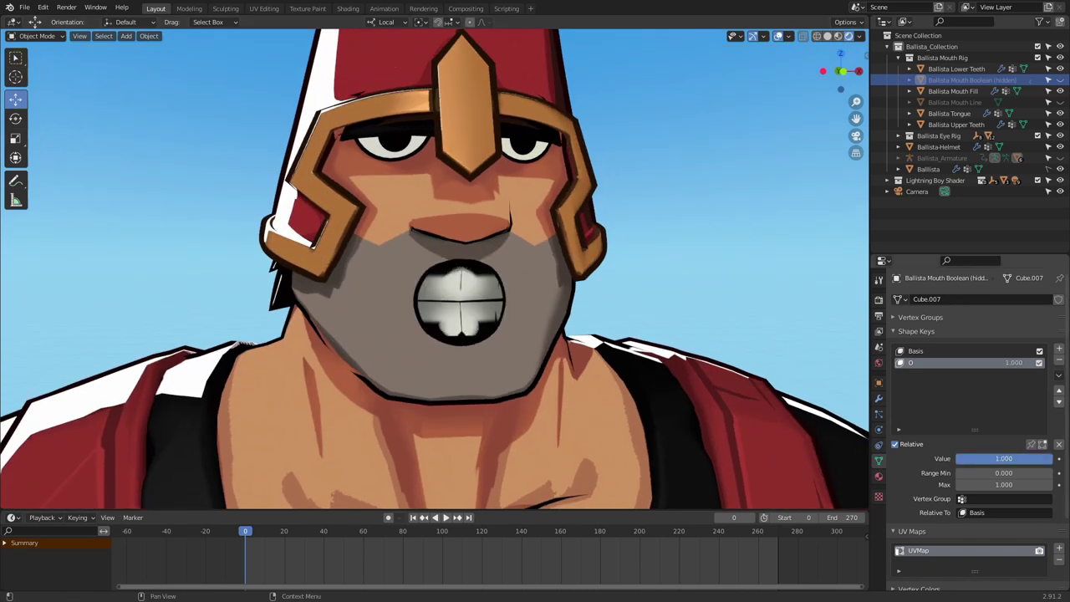
# Step: Extrude a short bone straight forward from the tip of the jaw bone in Ballista_Armature, working in side view
pyautogui.moveTo(504, 258); pyautogui.dragTo(520, 265, button='middle')
pyautogui.scroll(2, 521, 266)
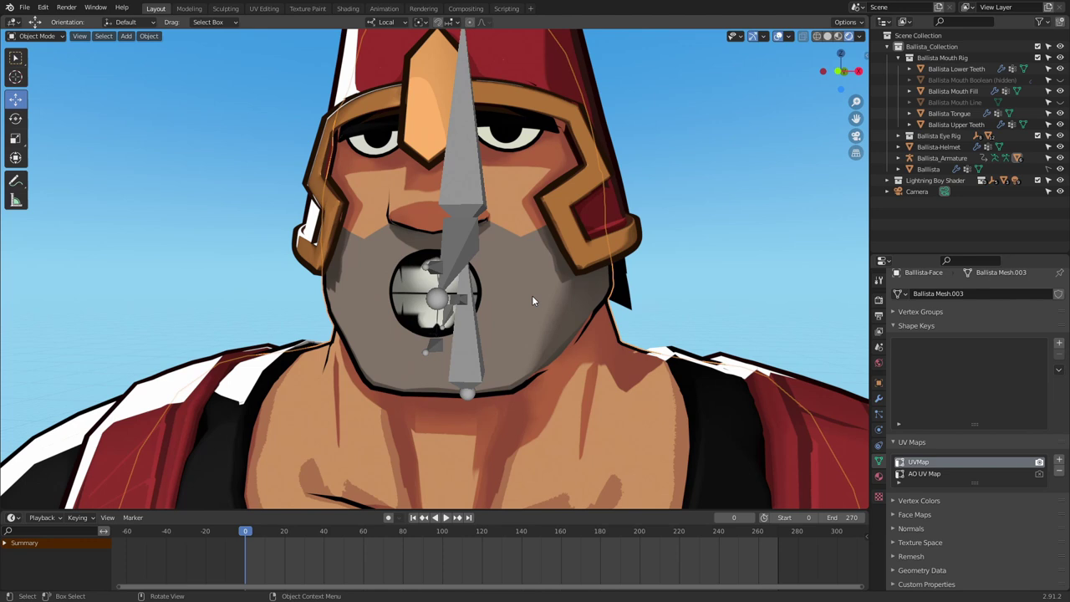
pyautogui.moveTo(535, 296)
pyautogui.mouseDown(button='middle')
pyautogui.moveTo(603, 305)
pyautogui.moveTo(524, 307)
pyautogui.mouseUp(button='middle')
pyautogui.press('KP_3')
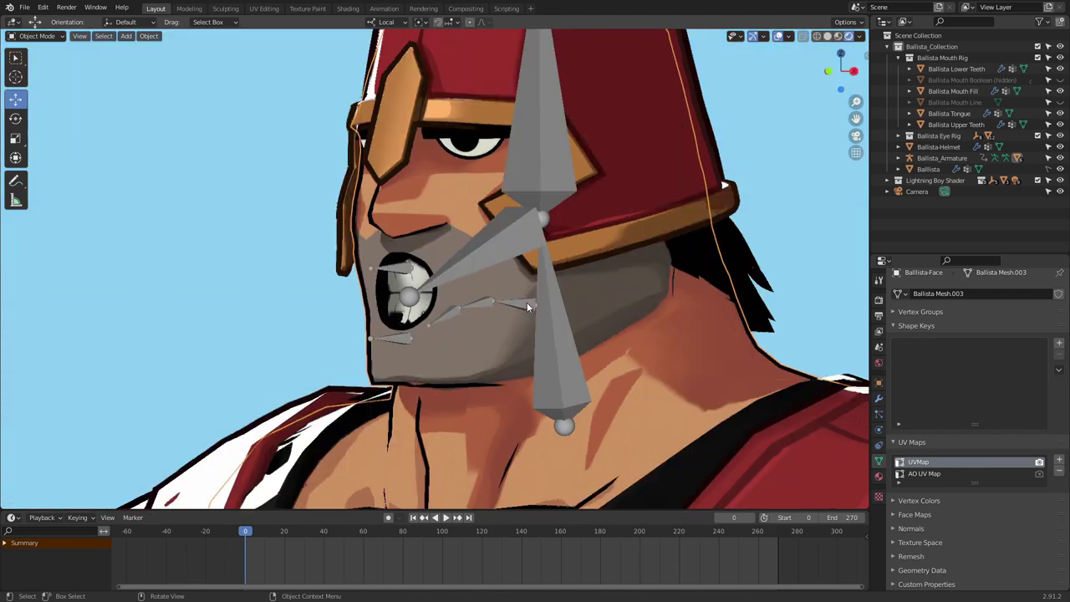
pyautogui.click(481, 261)
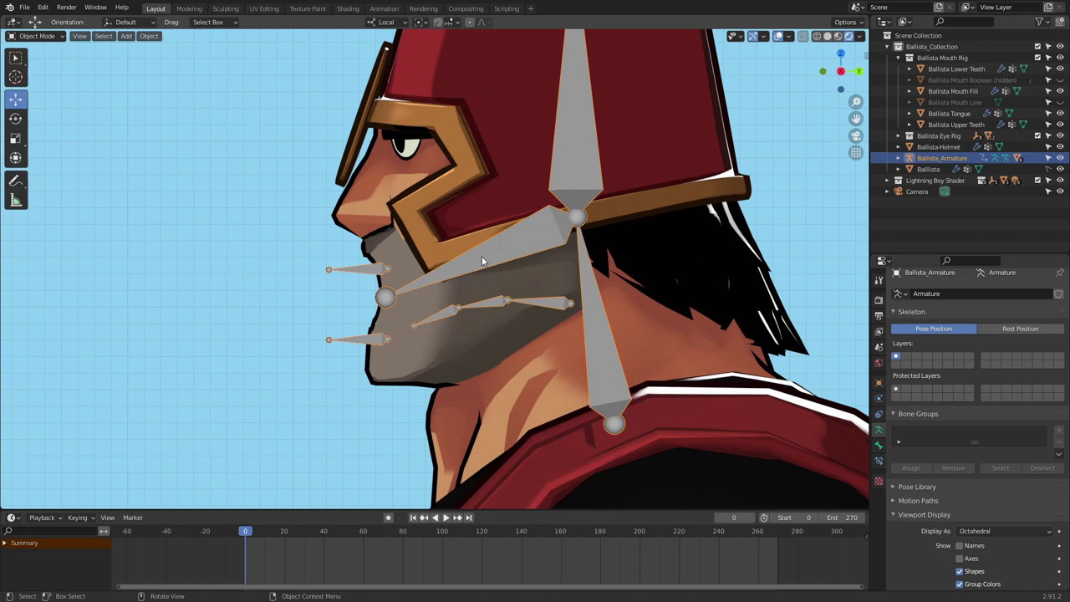
pyautogui.press('Tab')
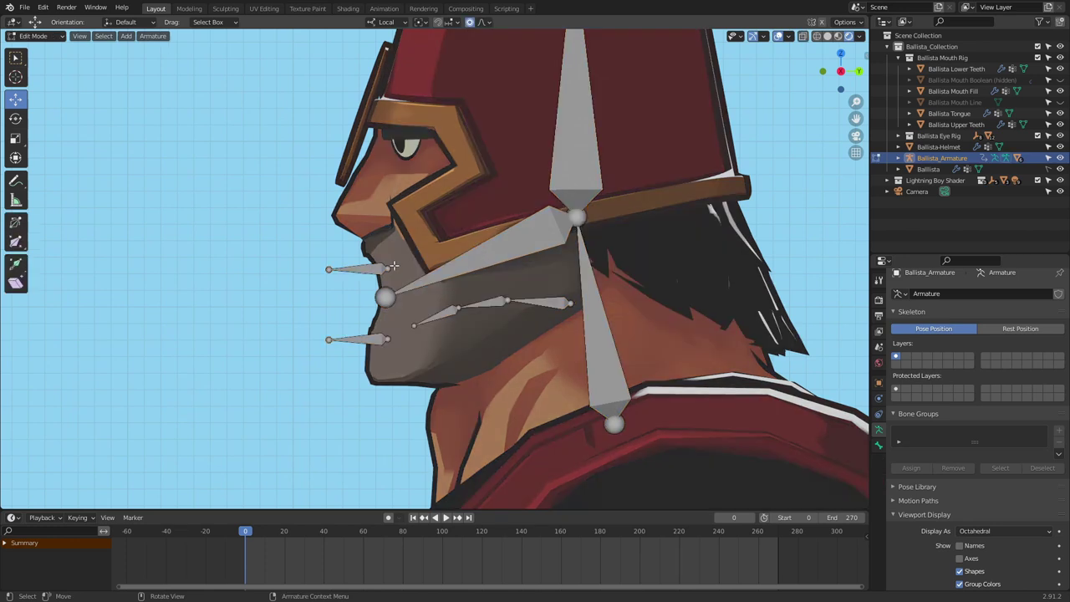
pyautogui.scroll(1, 387, 276)
pyautogui.keyDown('shift'); pyautogui.moveTo(387, 276); pyautogui.dragTo(402, 251, button='middle'); pyautogui.keyUp('shift')
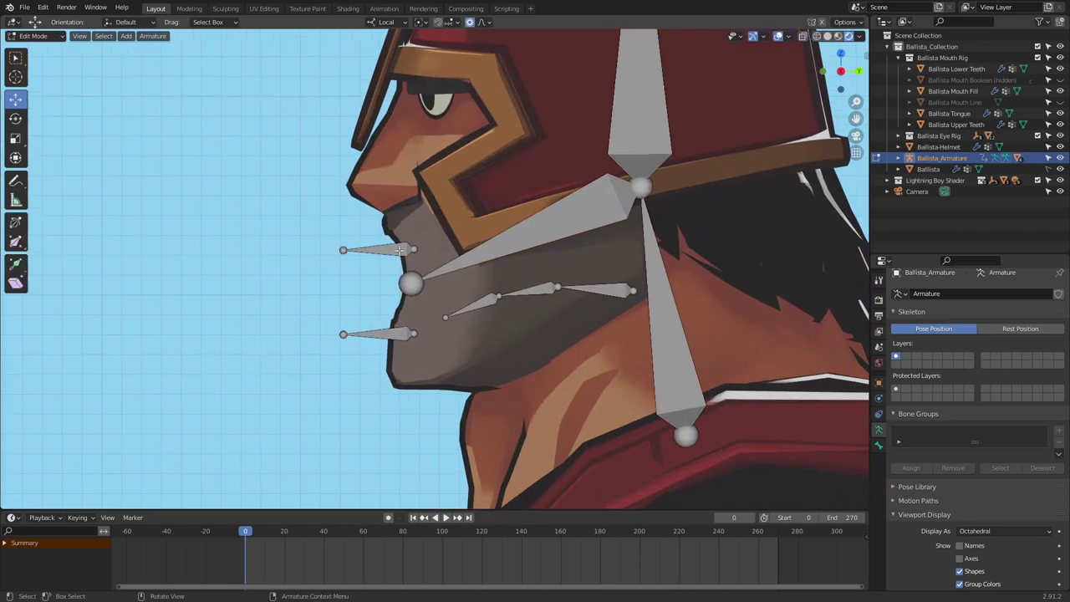
pyautogui.click(409, 282)
pyautogui.press('e')
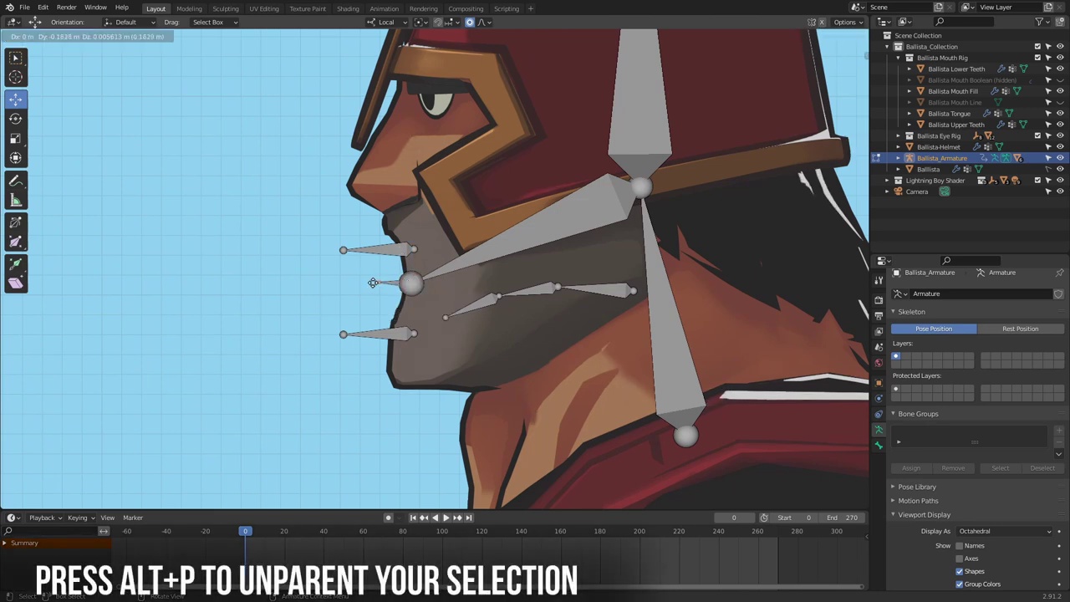
pyautogui.click(326, 284)
pyautogui.click(327, 283)
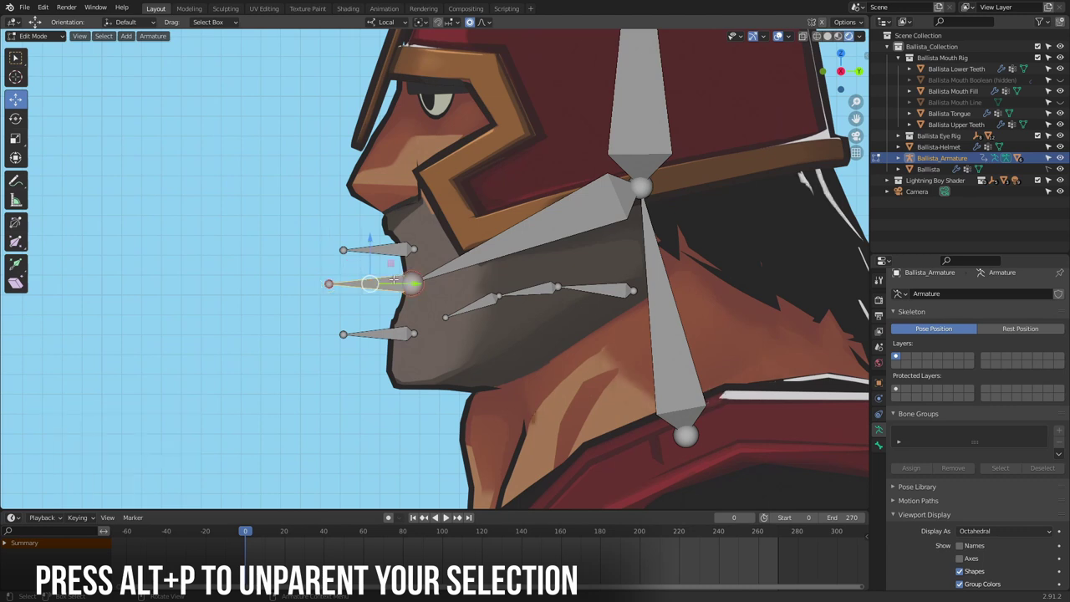
# Step: Clear the new bone's parent and move the bone in front of the face and out beside the head
pyautogui.hotkey('alt', 'p')
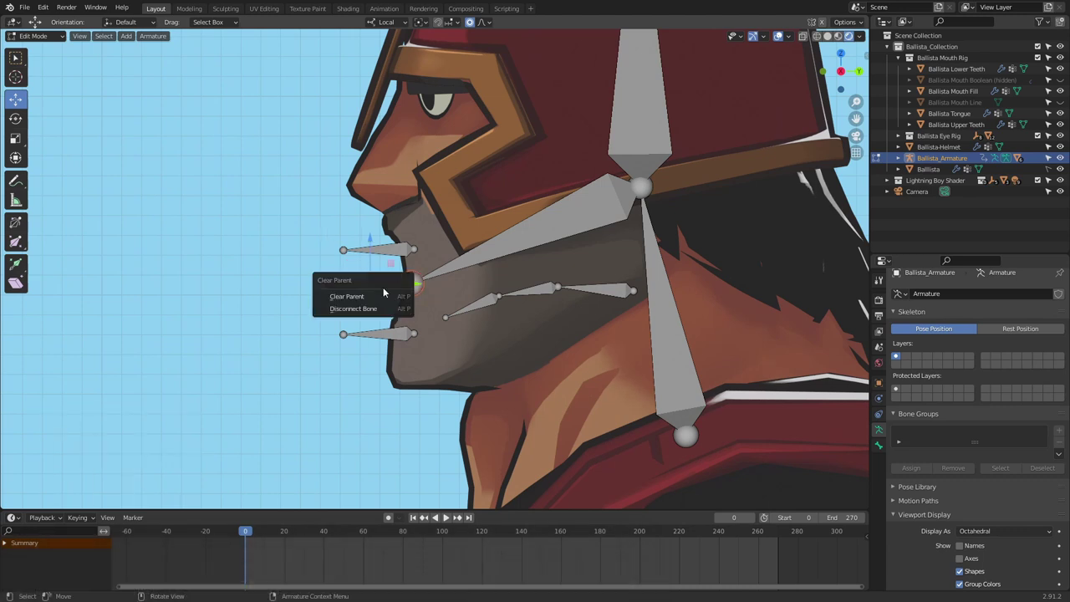
pyautogui.click(378, 295)
pyautogui.moveTo(371, 284); pyautogui.dragTo(261, 243)
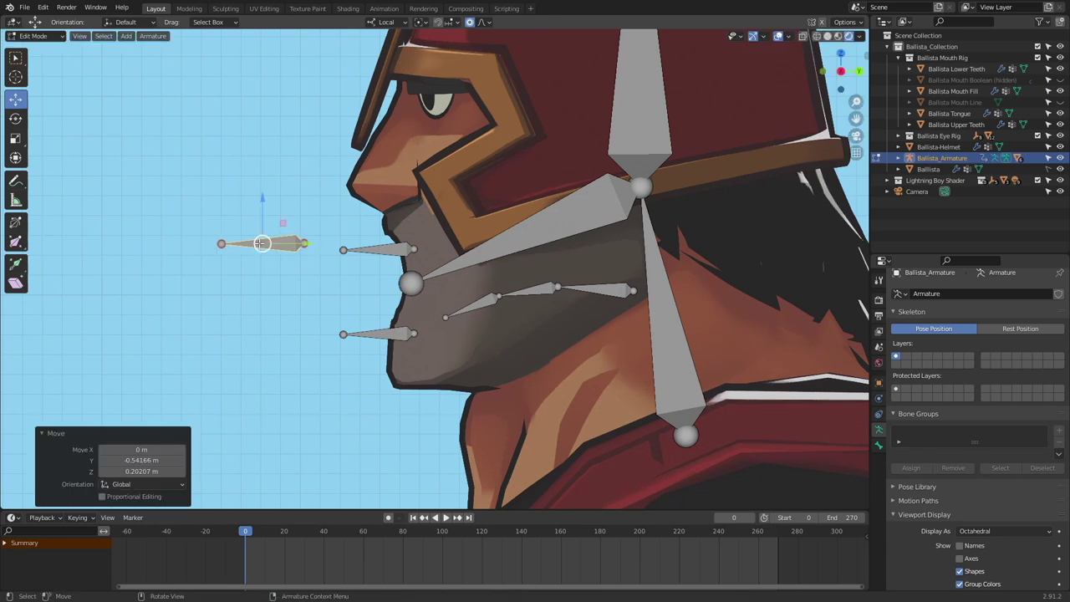
pyautogui.press('KP_1')
pyautogui.moveTo(492, 244); pyautogui.dragTo(765, 231)
pyautogui.moveTo(764, 232); pyautogui.dragTo(764, 232)
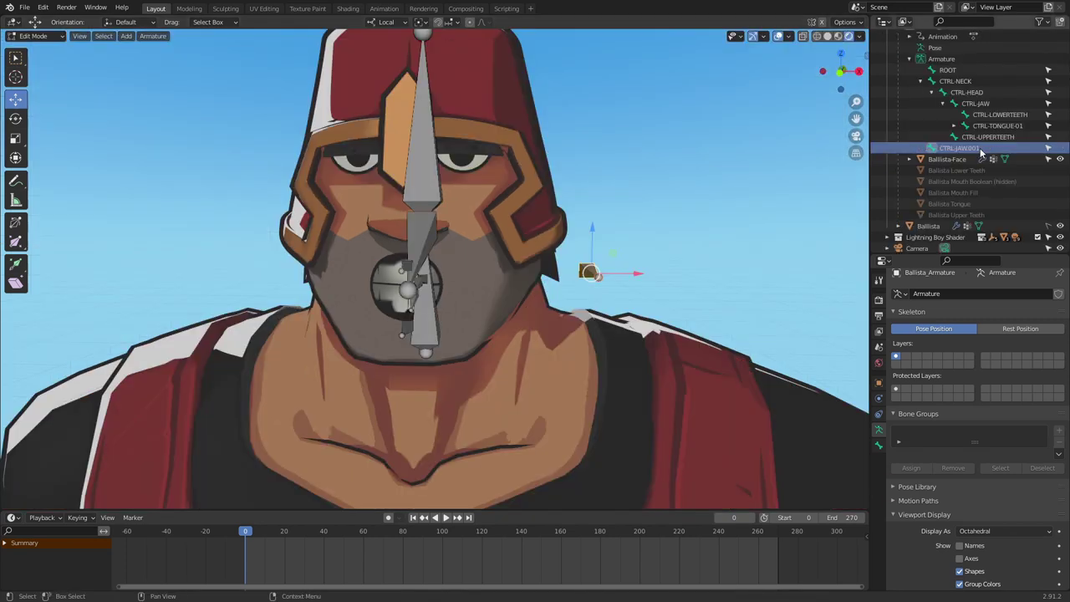
# Step: Rename the new control bone as CTRL-MOUTH-O
pyautogui.doubleClick(961, 147)
pyautogui.moveTo(982, 147); pyautogui.dragTo(957, 147)
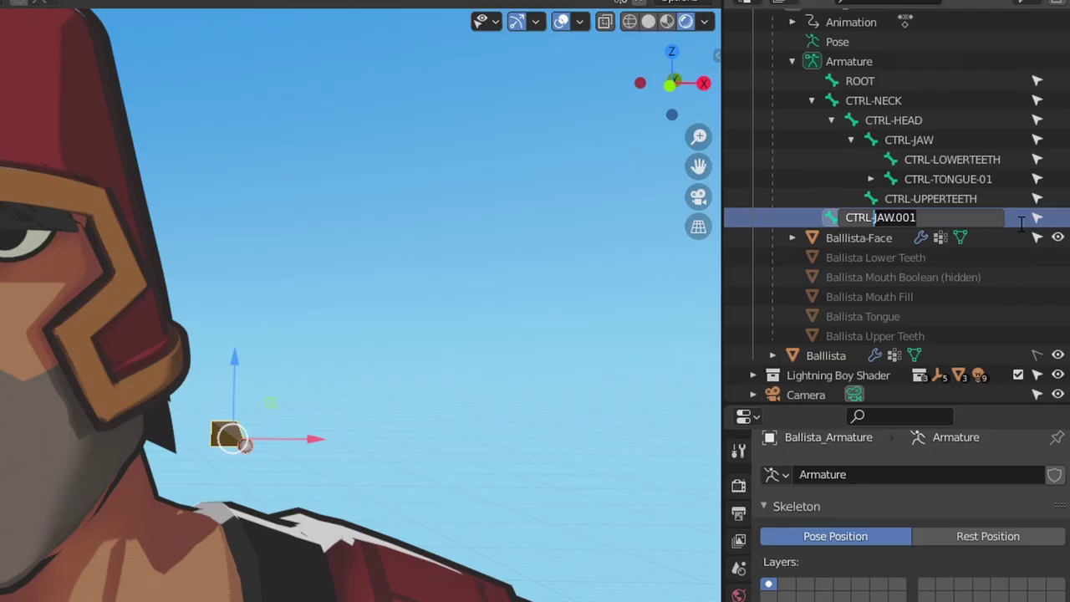
pyautogui.hotkey('shift', 'End')
pyautogui.write('MOU')
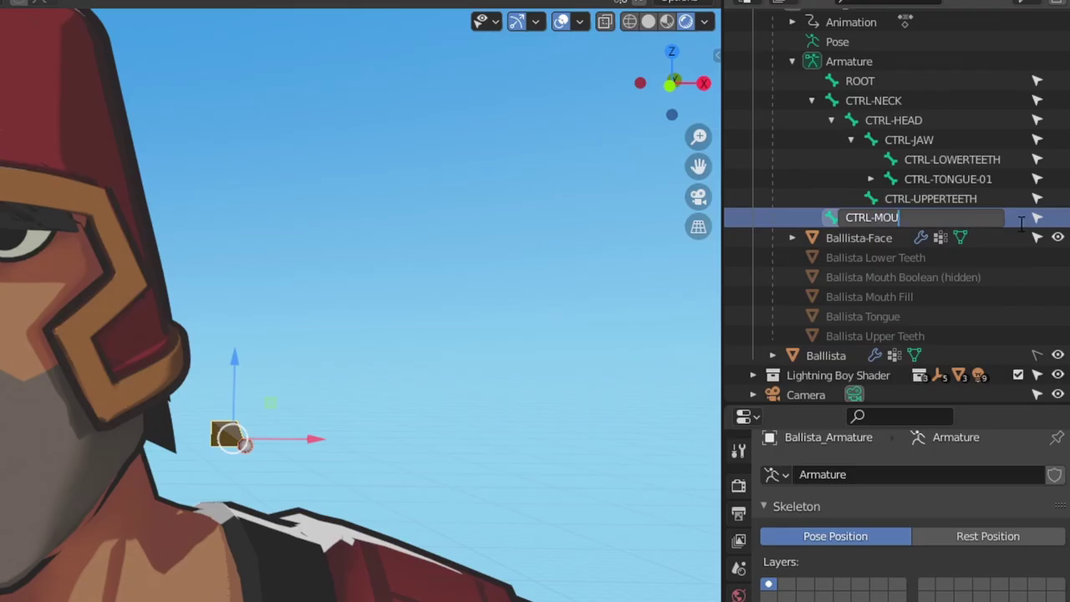
pyautogui.write('TH-O')
pyautogui.press('Return')
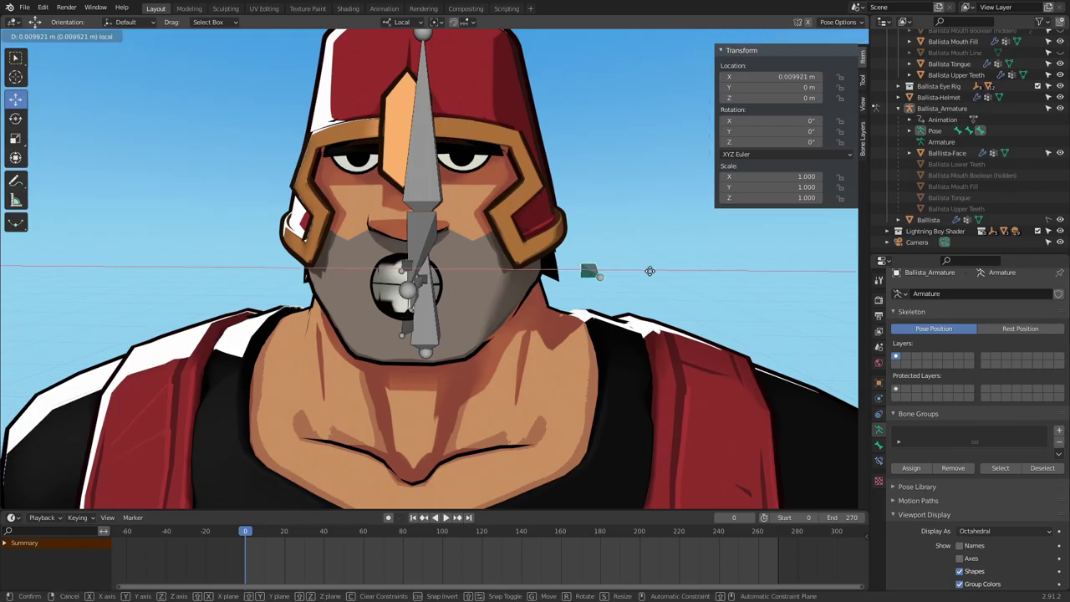
# Step: Test-move the CTRL-MOUTH-O bone sideways along its local X axis in Pose Mode and undo the move
pyautogui.moveTo(676, 273); pyautogui.dragTo(726, 279)
pyautogui.hotkey('ctrl', 'z')
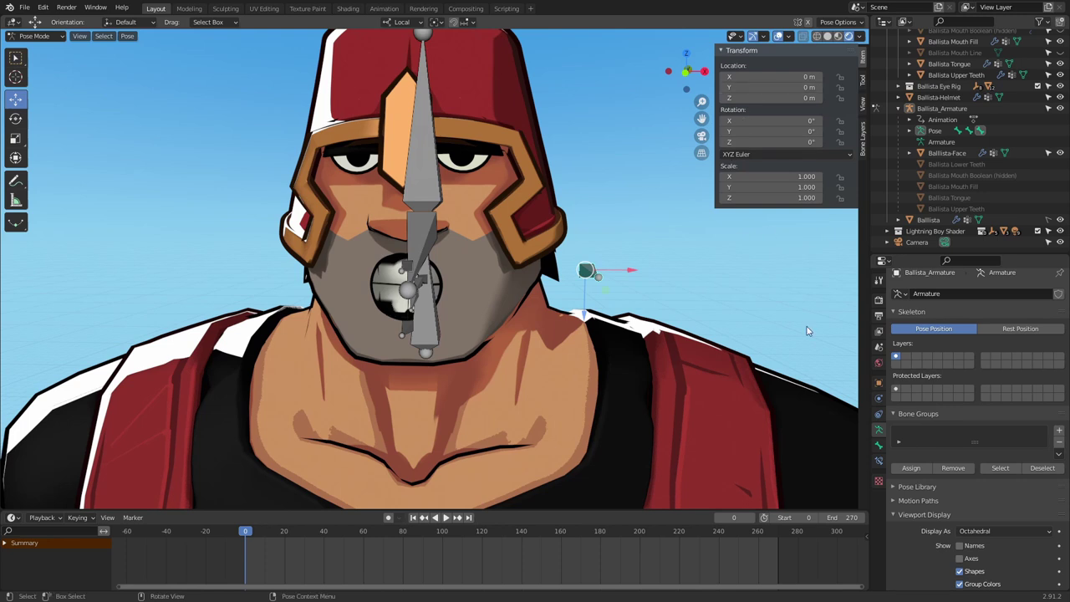
pyautogui.click(878, 463)
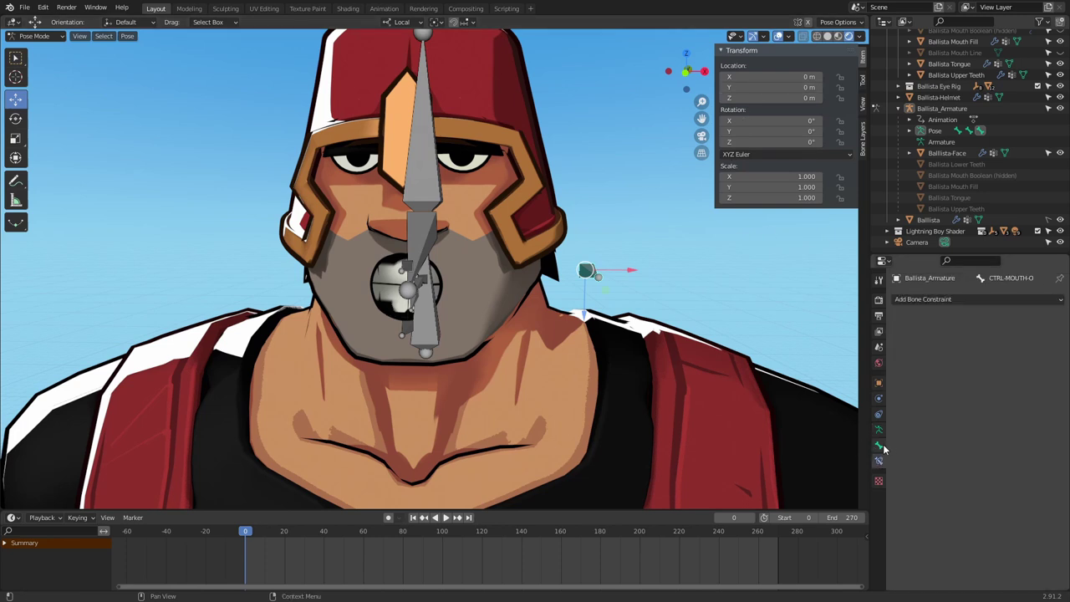
pyautogui.click(879, 445)
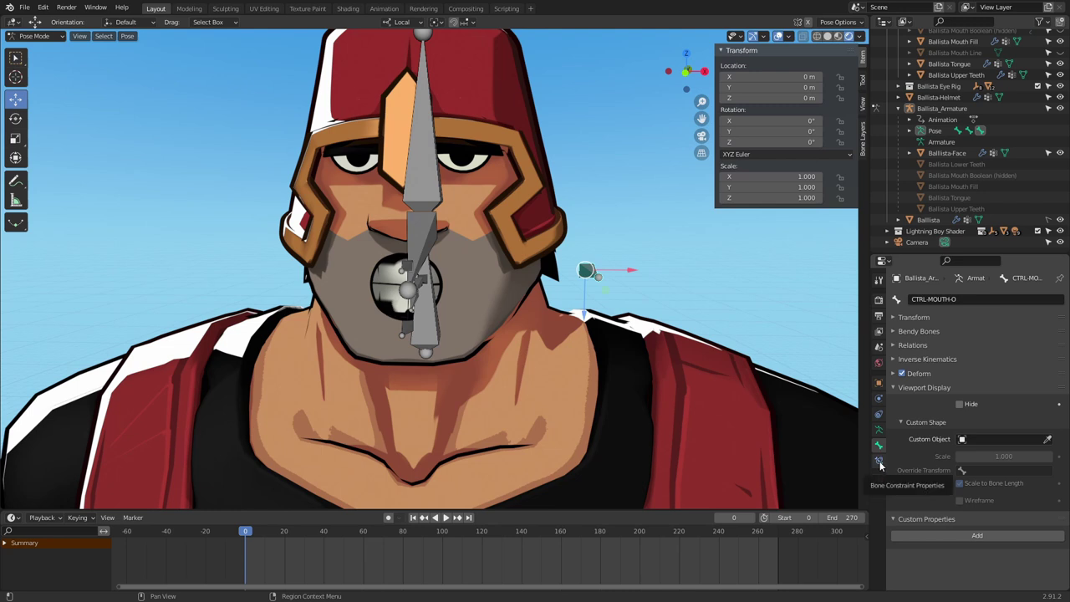
# Step: Add a Limit Location constraint to the CTRL-MOUTH-O bone
pyautogui.click(878, 462)
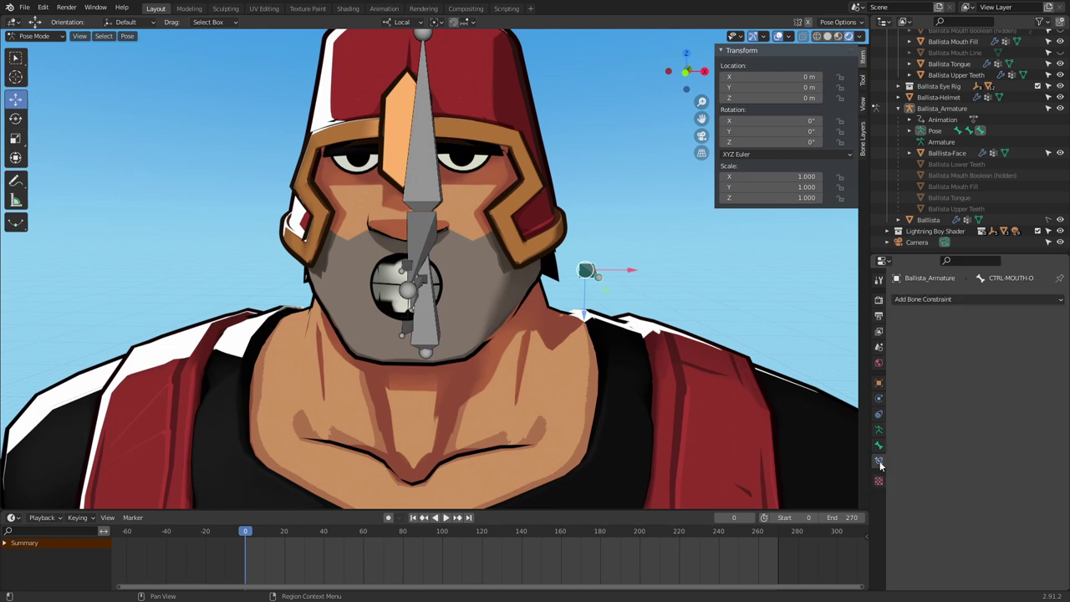
pyautogui.click(963, 300)
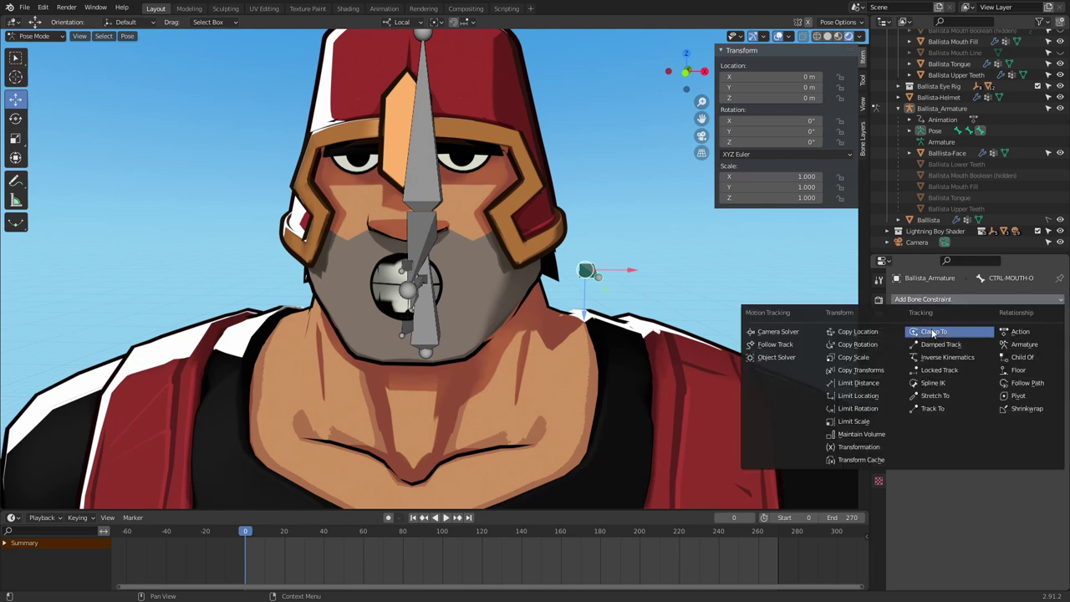
pyautogui.click(887, 399)
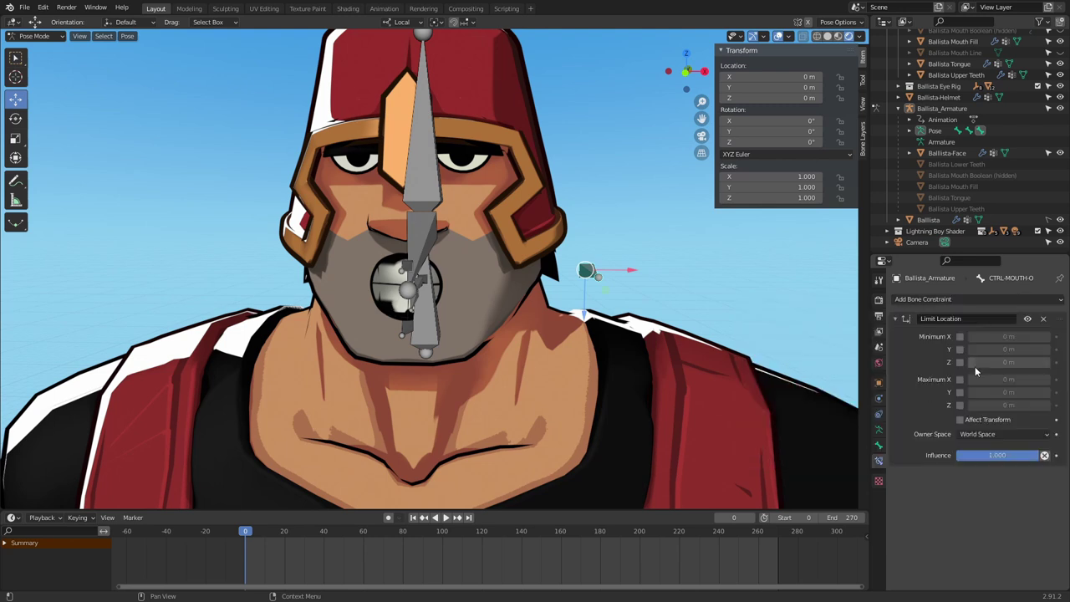
# Step: Set the Limit Location constraint's owner space to Local Space and enable Affect Transform
pyautogui.click(1003, 436)
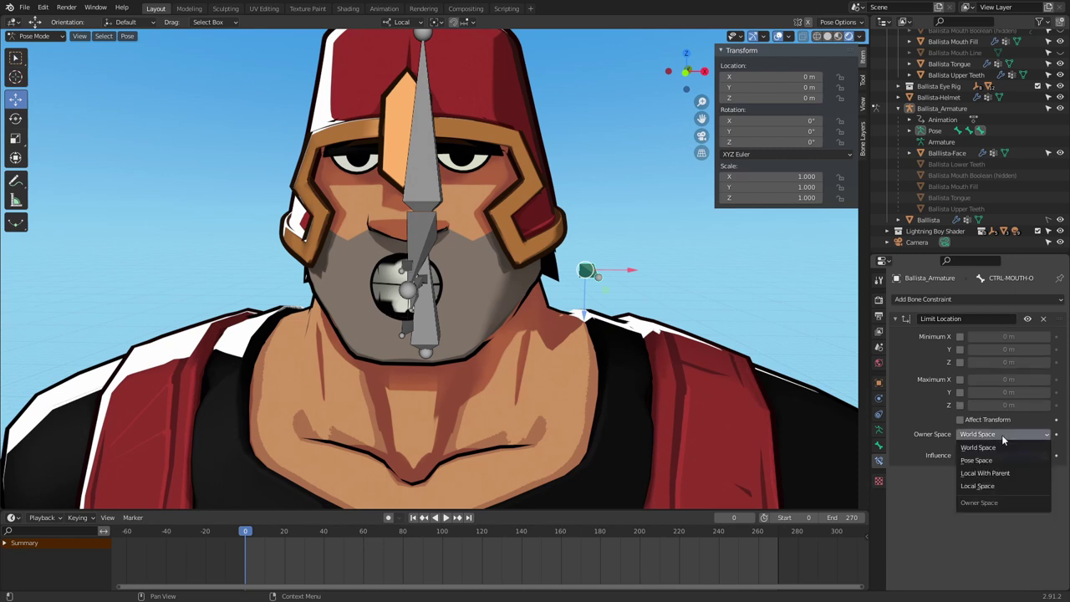
pyautogui.click(993, 486)
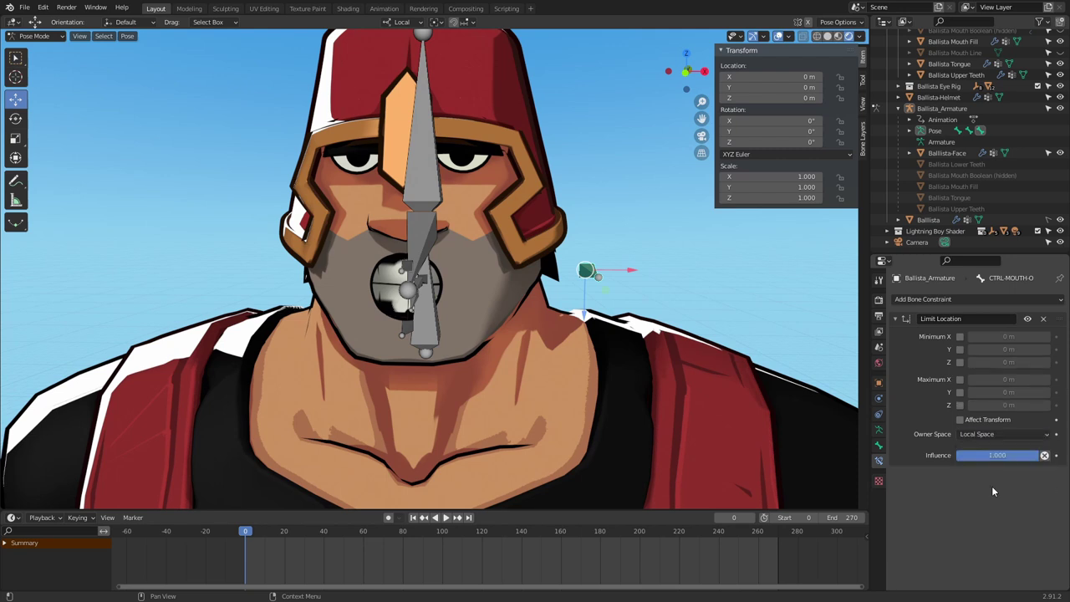
pyautogui.click(961, 419)
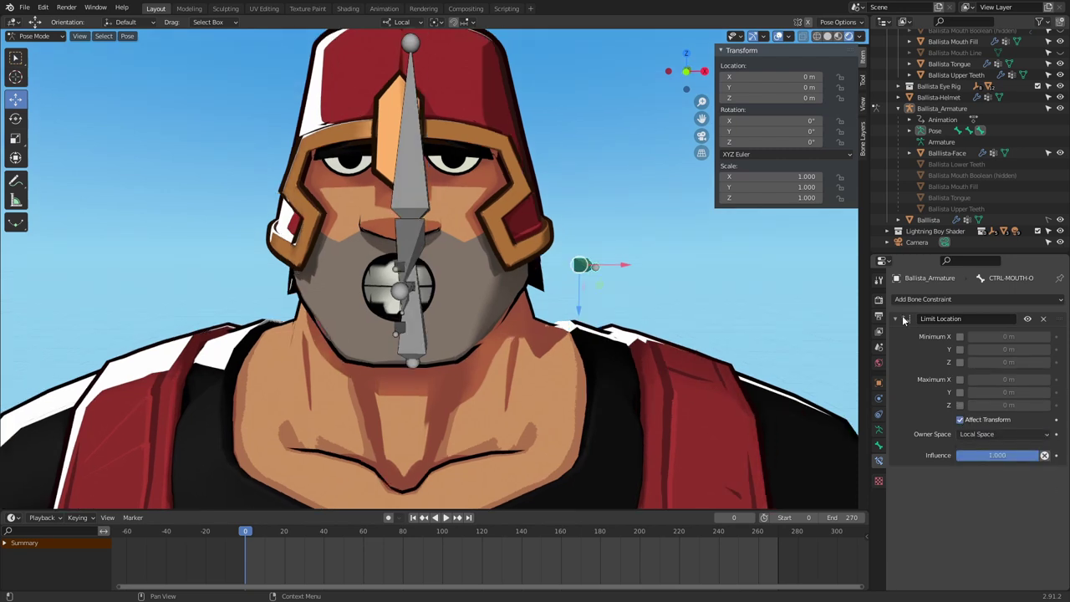
# Step: Enable all minimum and maximum limits on the constraint, setting Maximum X to 1 m and leaving the others at 0 m
pyautogui.click(961, 336)
pyautogui.click(960, 379)
pyautogui.click(1010, 379)
pyautogui.write('1')
pyautogui.press('Return')
pyautogui.click(960, 350)
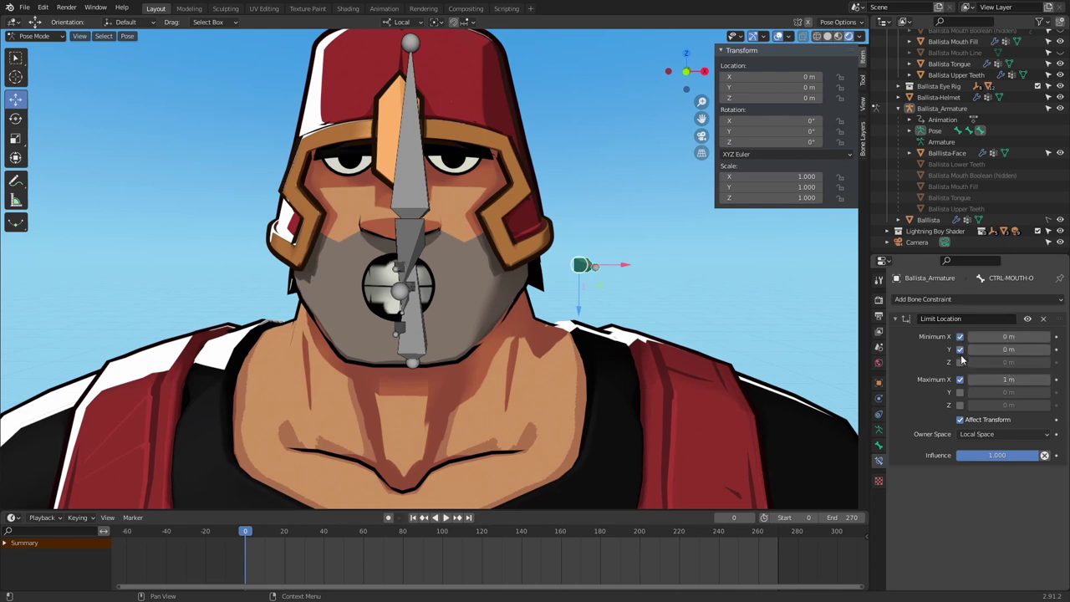
pyautogui.click(960, 361)
pyautogui.click(960, 392)
pyautogui.click(959, 405)
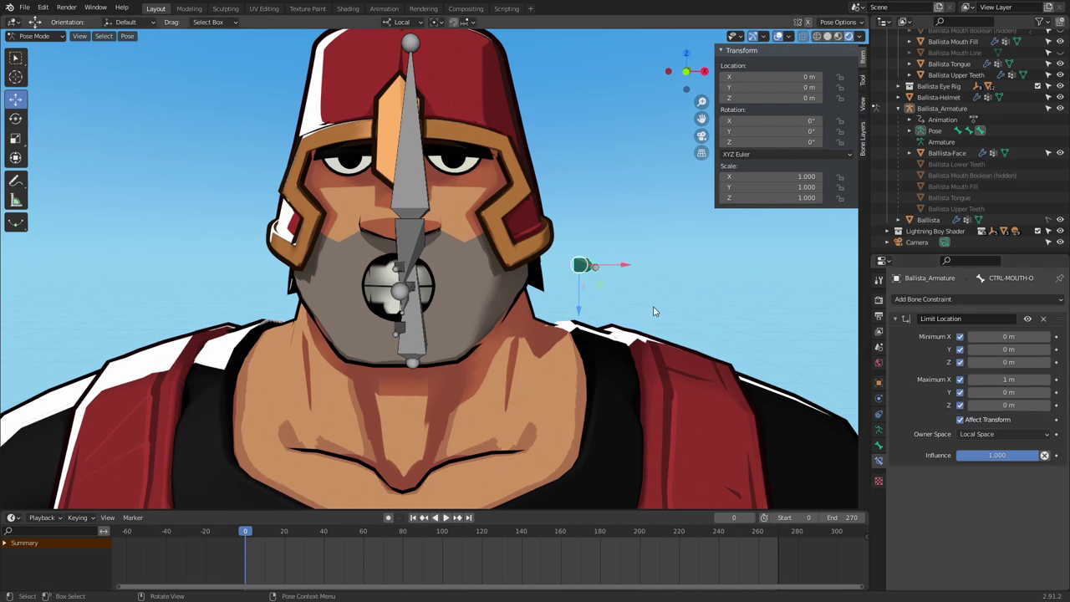
# Step: Test the location limits by moving the CTRL-MOUTH-O bone along its local X axis
pyautogui.moveTo(655, 307); pyautogui.dragTo(623, 301, button='middle')
pyautogui.moveTo(614, 274); pyautogui.dragTo(551, 288)
pyautogui.moveTo(602, 300)
pyautogui.mouseDown(button='middle')
pyautogui.moveTo(585, 305)
pyautogui.moveTo(596, 295)
pyautogui.mouseUp(button='middle')
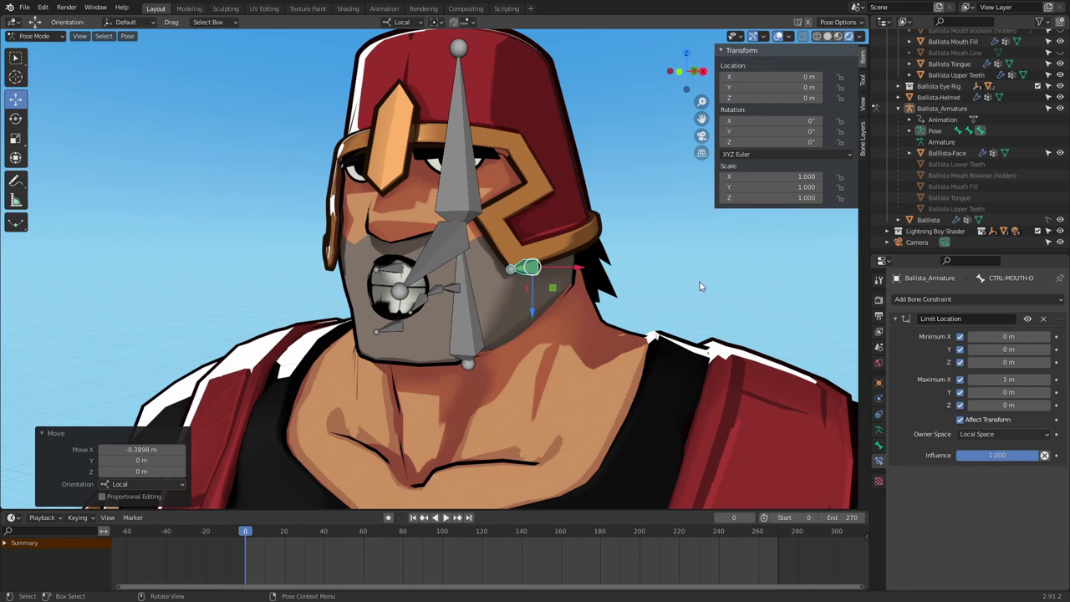
pyautogui.click(599, 269)
pyautogui.click(530, 266)
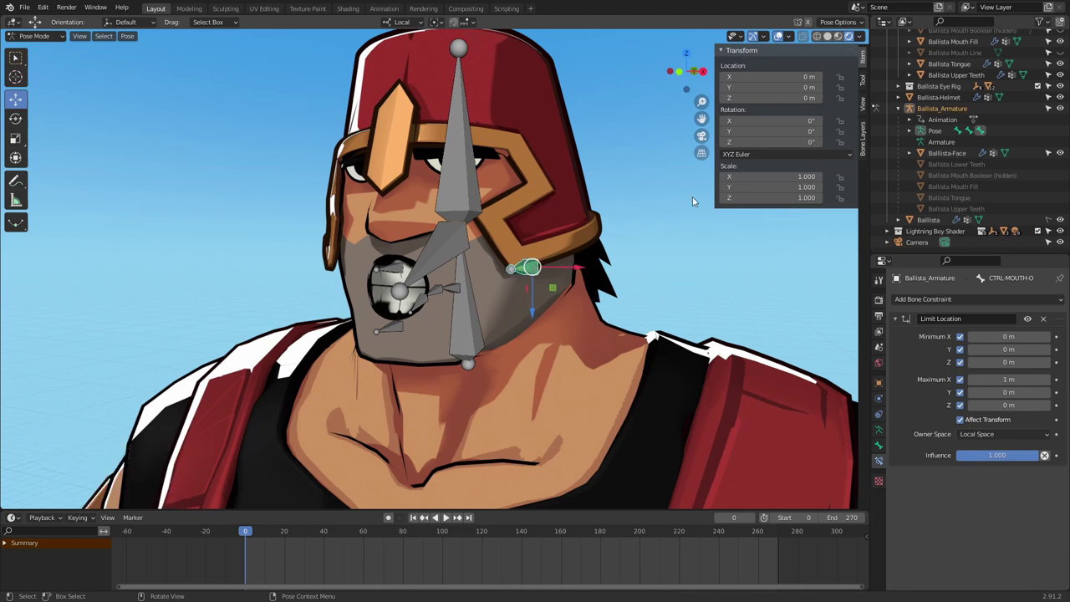
# Step: Copy CTRL-MOUTH-O's X location as a new driver and paste it onto the O shape key value of Ballista Mouth Boolean
pyautogui.rightClick(760, 76)
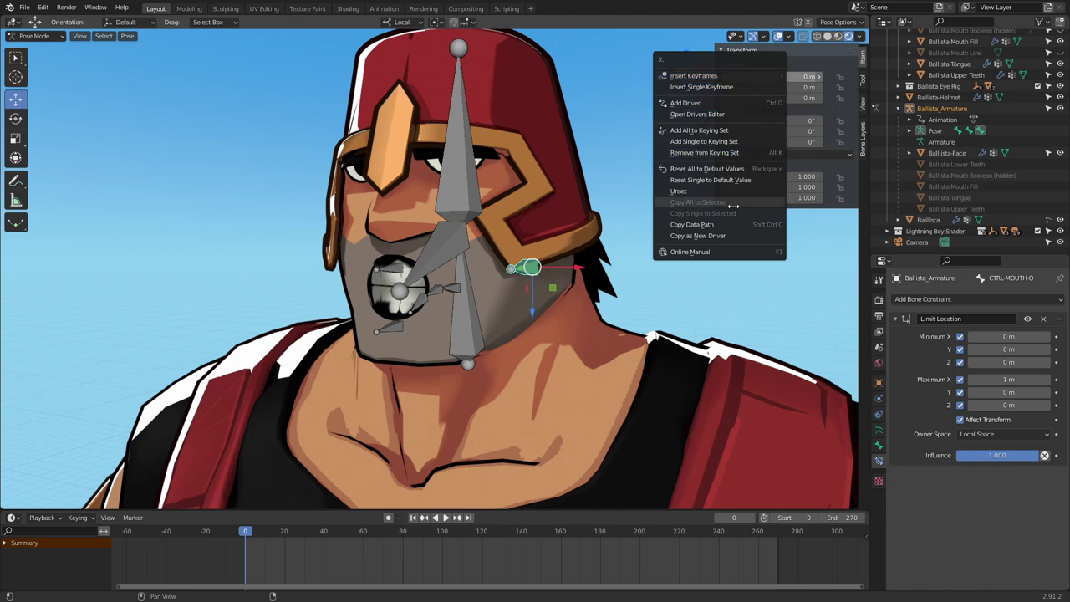
pyautogui.click(694, 235)
pyautogui.hotkey('ctrl', 'Tab')
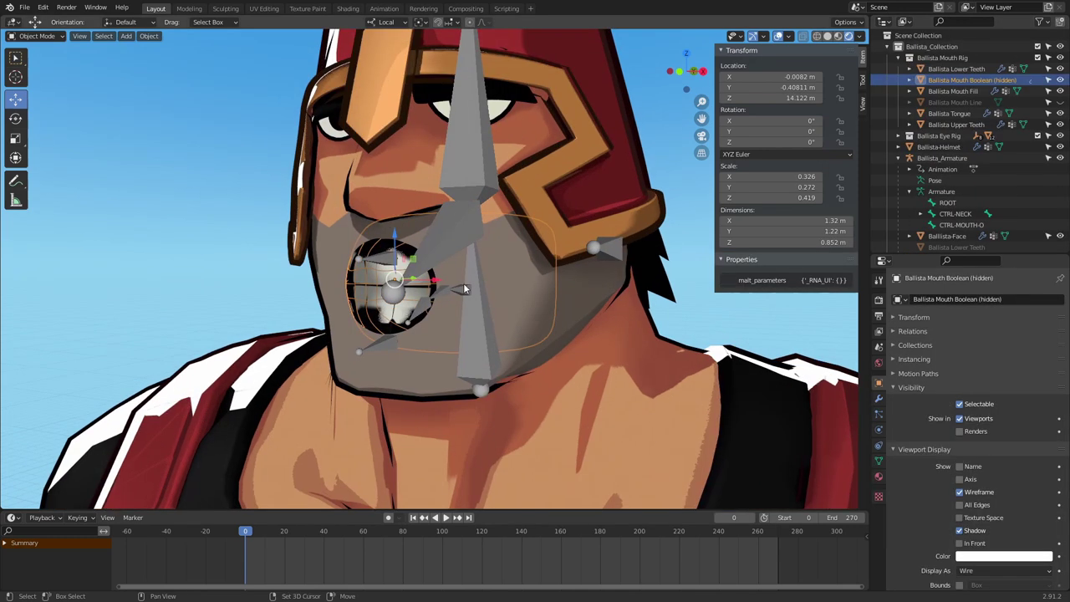
pyautogui.click(878, 461)
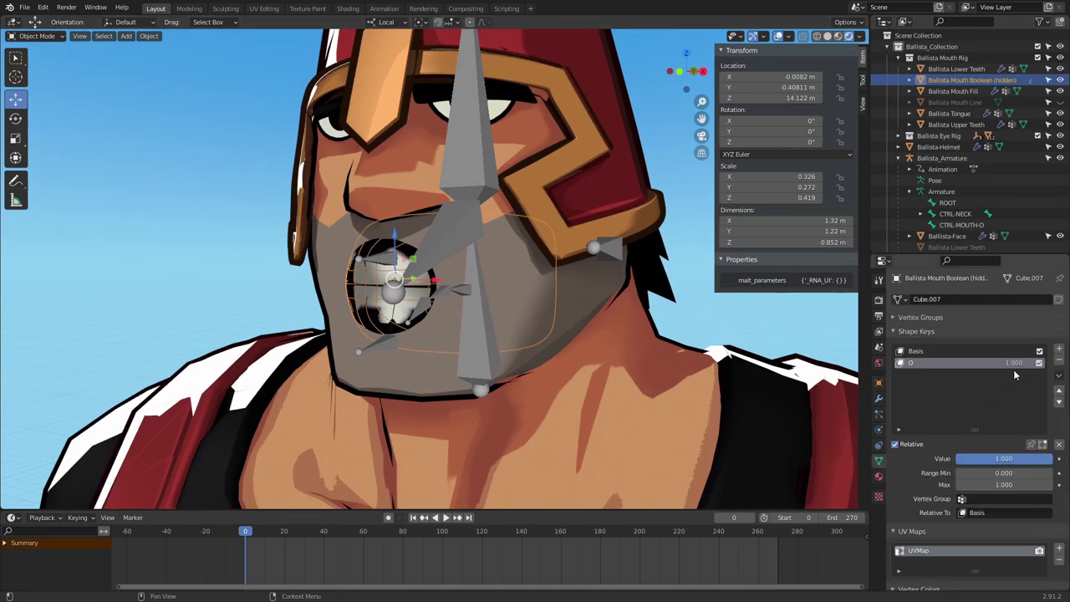
pyautogui.rightClick(1006, 460)
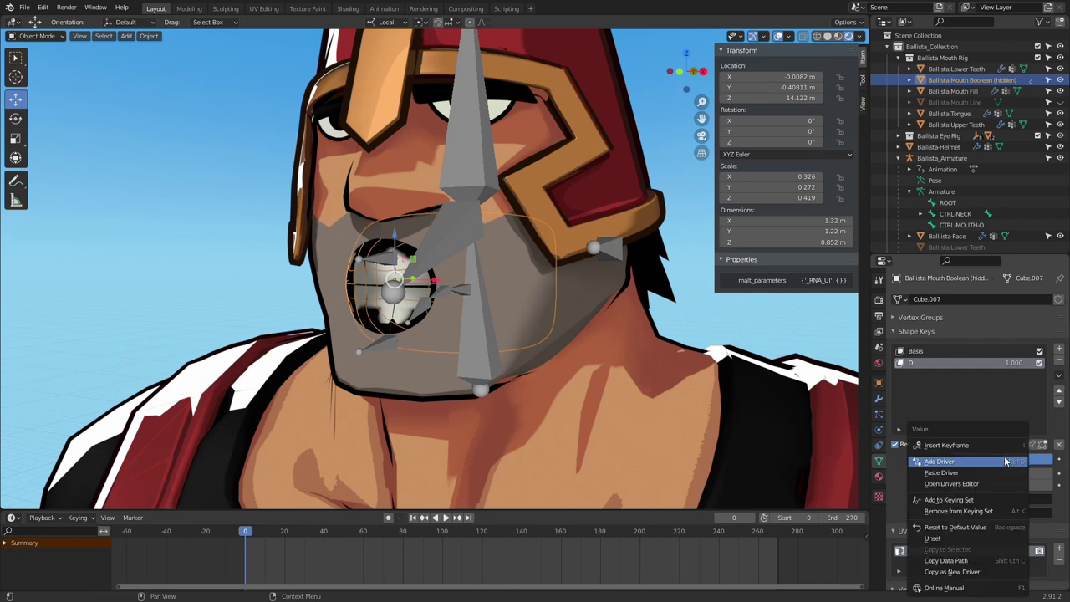
pyautogui.click(997, 474)
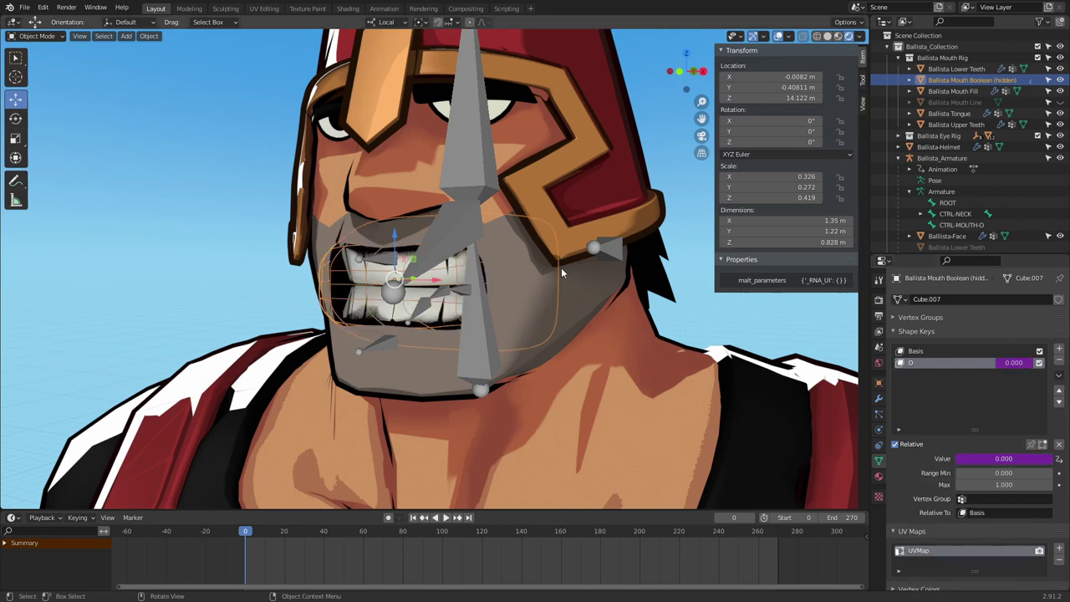
# Step: Test the O shape key driver by sliding the CTRL-MOUTH-O bone along its local X axis in Pose Mode
pyautogui.scroll(-2, 584, 262)
pyautogui.click(557, 260)
pyautogui.hotkey('ctrl', 'Tab')
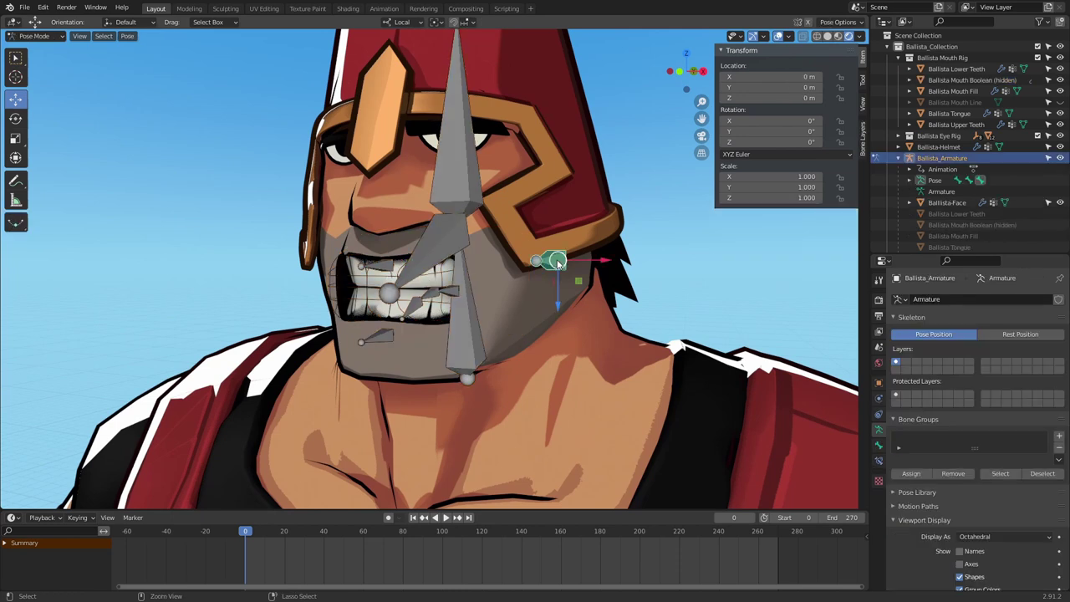
pyautogui.scroll(-1, 584, 265)
pyautogui.moveTo(584, 266); pyautogui.dragTo(803, 265)
pyautogui.moveTo(803, 266); pyautogui.dragTo(740, 272, button='middle')
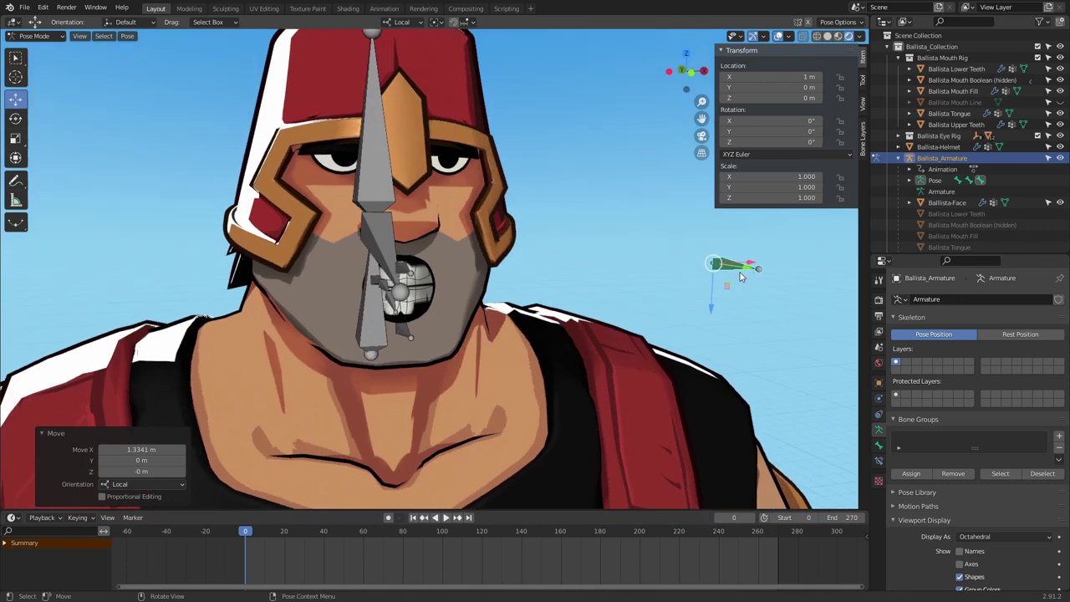
pyautogui.moveTo(749, 263); pyautogui.dragTo(779, 262)
pyautogui.moveTo(726, 281); pyautogui.dragTo(655, 279, button='middle')
# Step: Duplicate the CTRL-MOUTH-O bone upward along Z in Edit Mode and rename the copy as CTRL-MOUTH-SWITCH
pyautogui.press('KP_3')
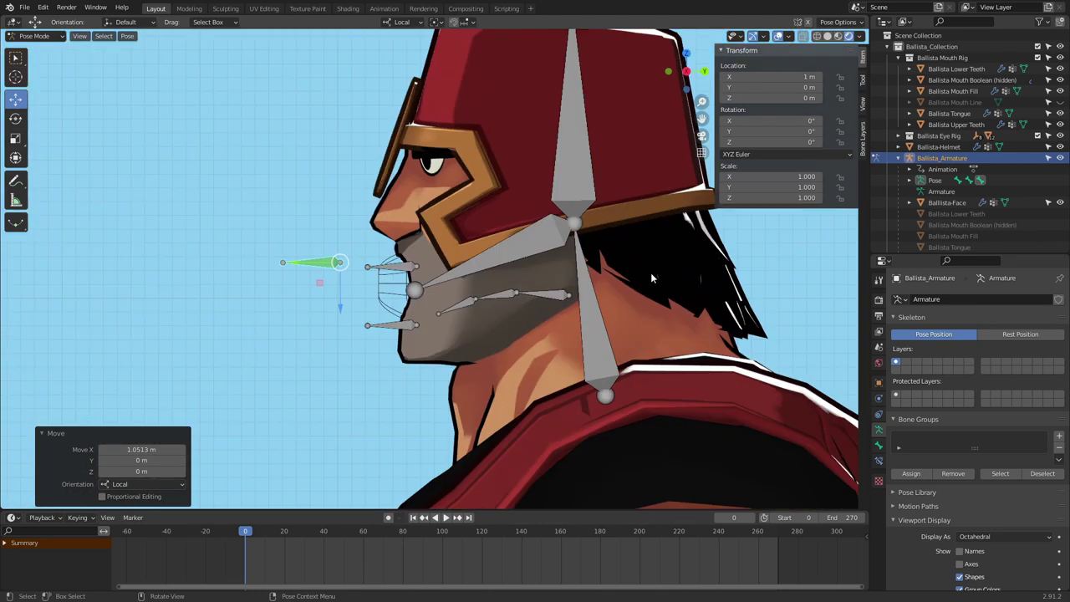
pyautogui.press('Tab')
pyautogui.hotkey('shift', 'd')
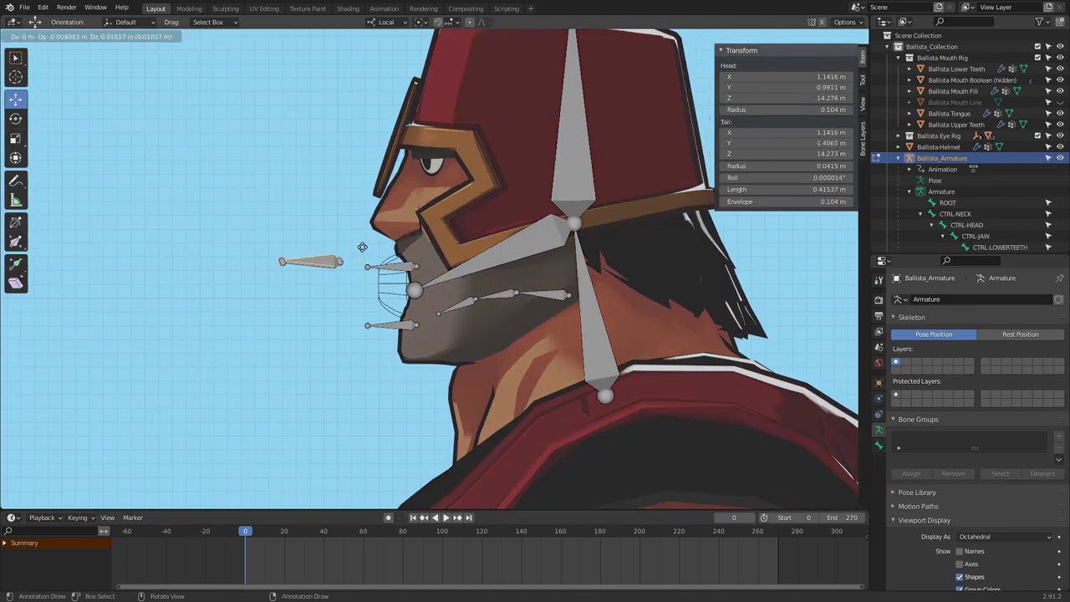
pyautogui.press('z')
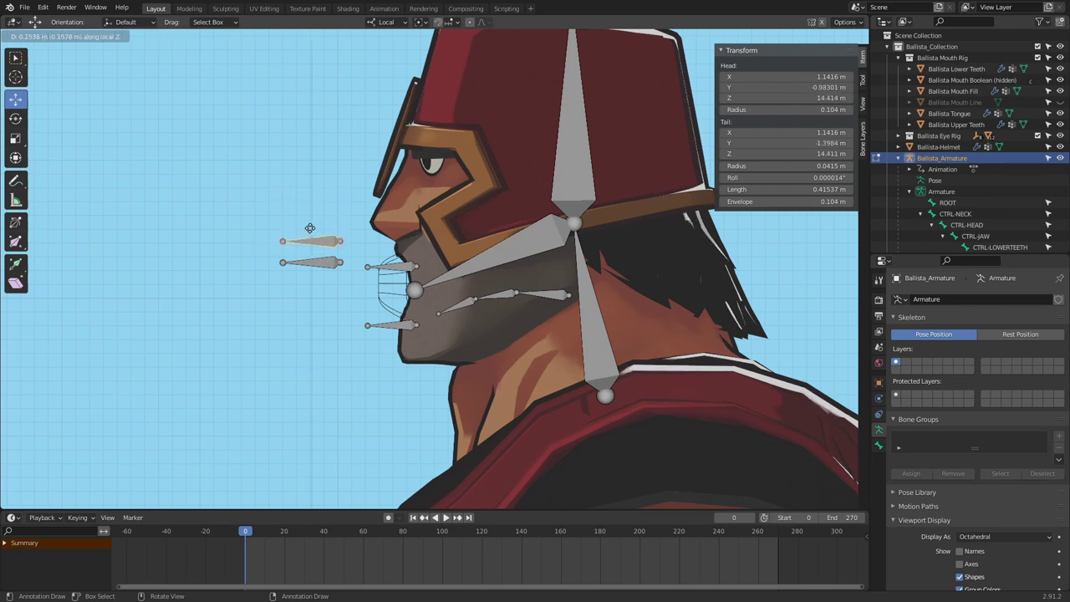
pyautogui.click(310, 226)
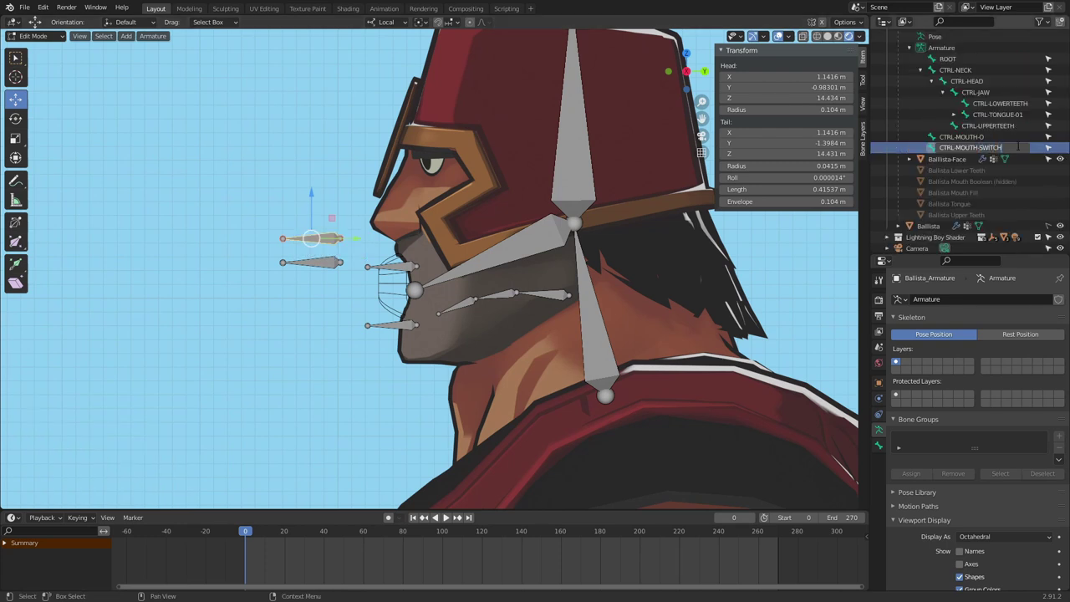
pyautogui.press('Return')
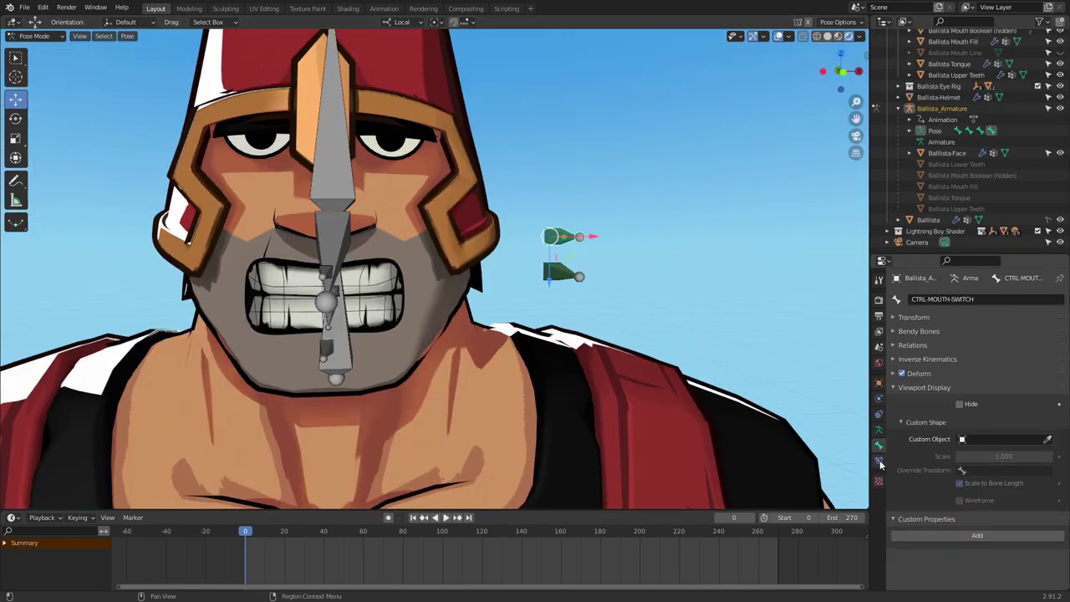
# Step: Check the Limit Location constraint on CTRL-MOUTH-SWITCH and test-move the bone along its local X axis
pyautogui.click(879, 462)
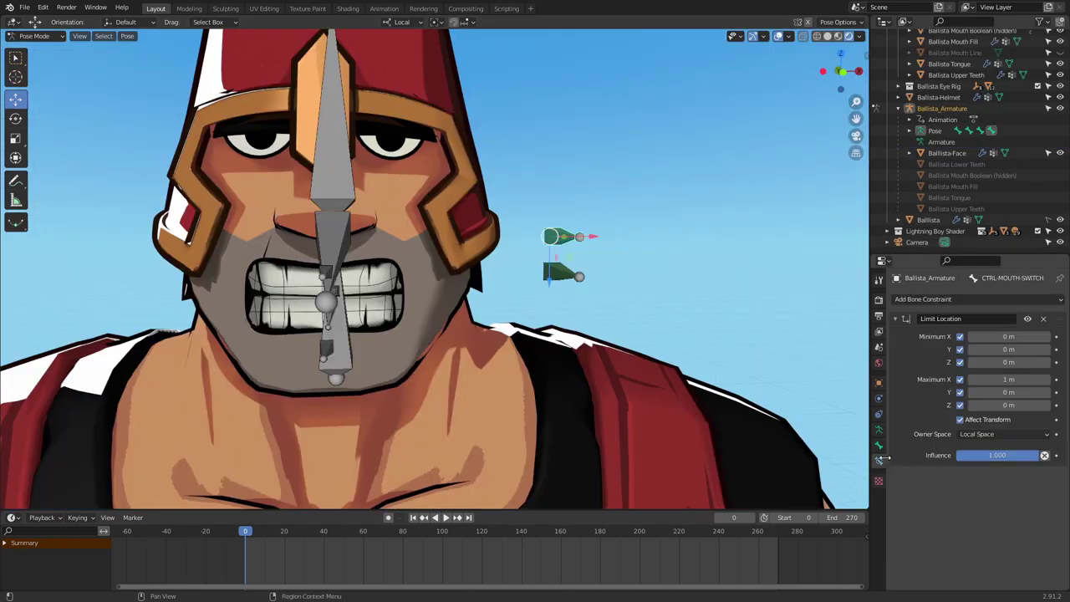
pyautogui.click(896, 319)
pyautogui.click(895, 319)
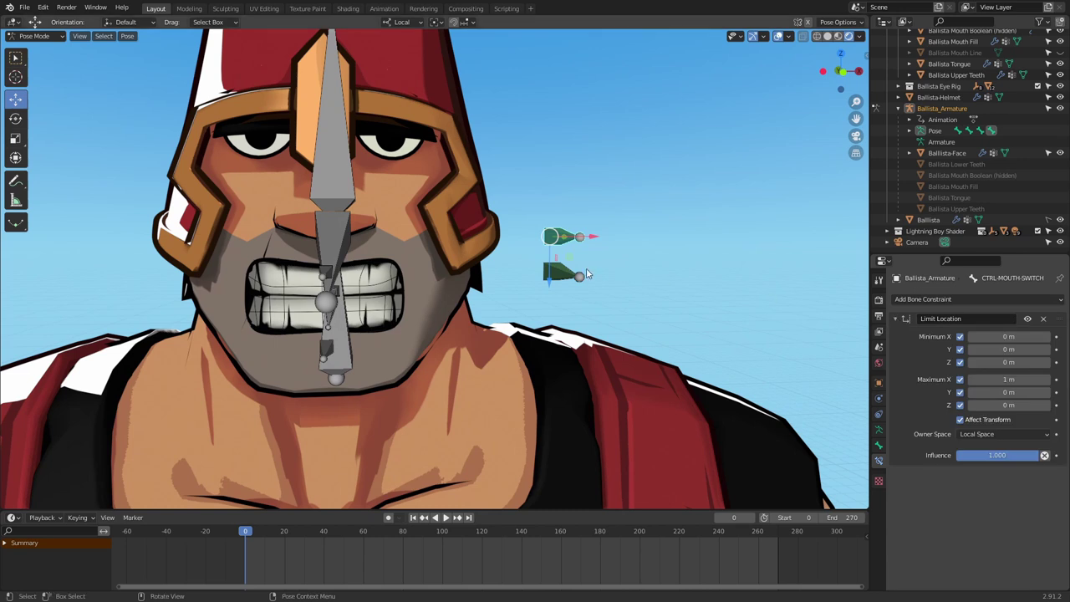
pyautogui.click(569, 269)
pyautogui.click(558, 239)
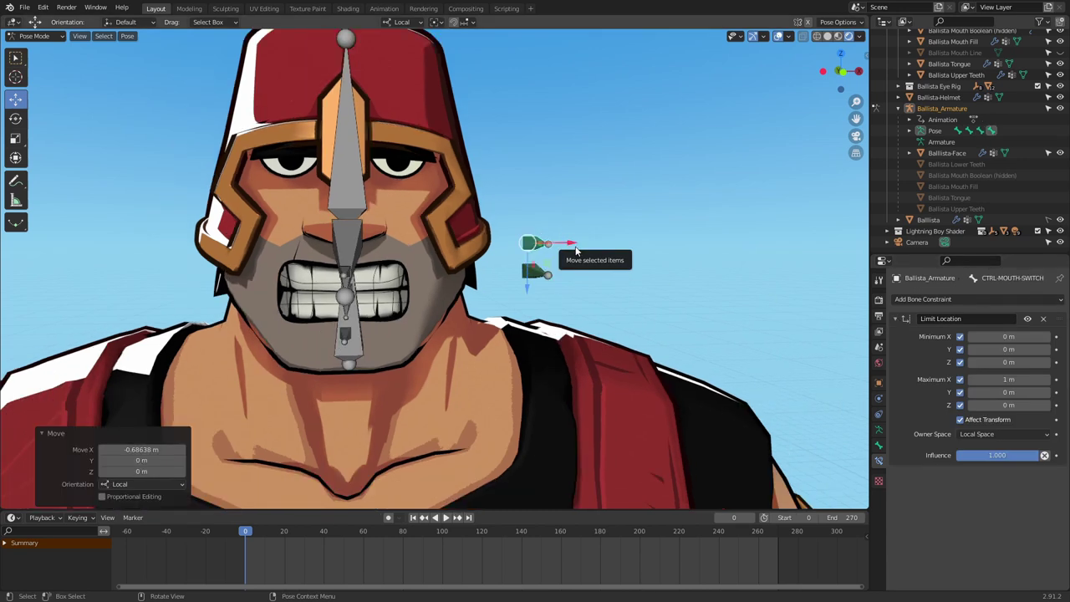
# Step: Copy CTRL-MOUTH-SWITCH's X location as a new driver and paste it onto the viewport visibility of Ballista-Face's Mouth (Boolean) modifier
pyautogui.press('n')
pyautogui.rightClick(770, 75)
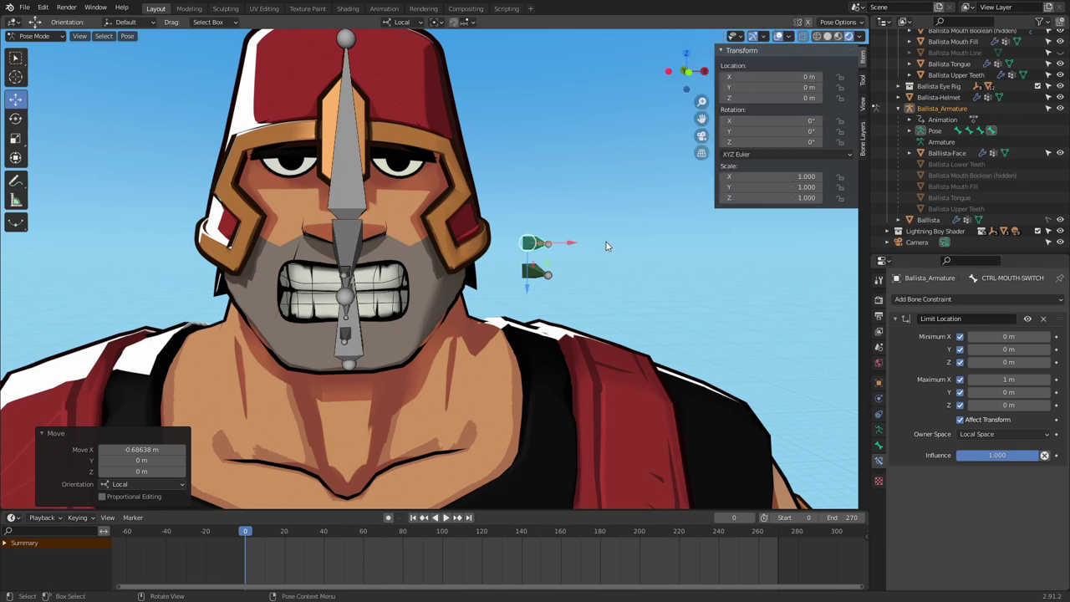
pyautogui.hotkey('ctrl', 'Tab')
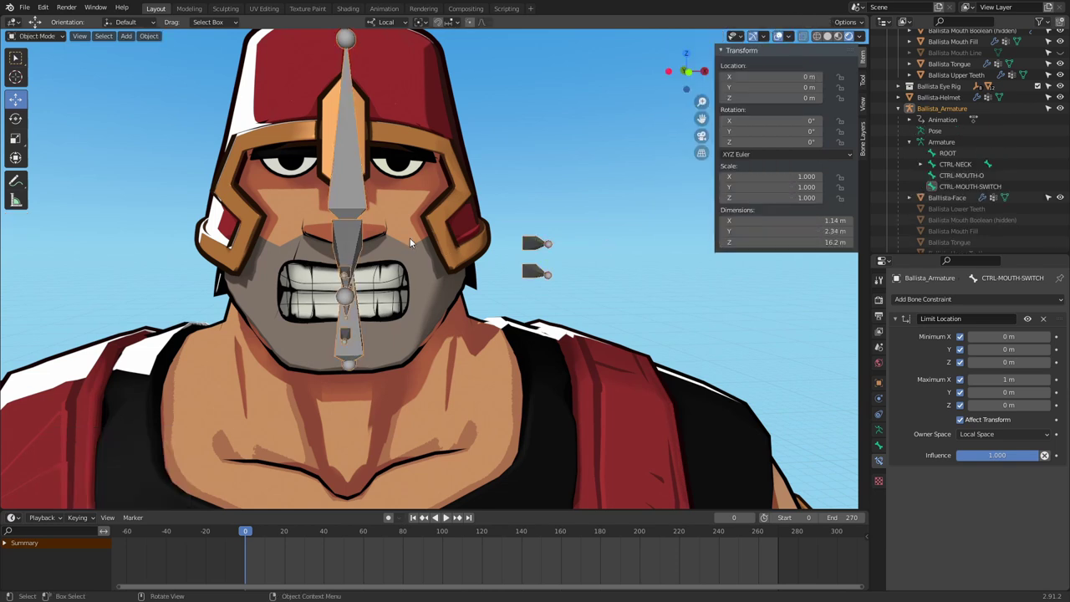
pyautogui.click(409, 240)
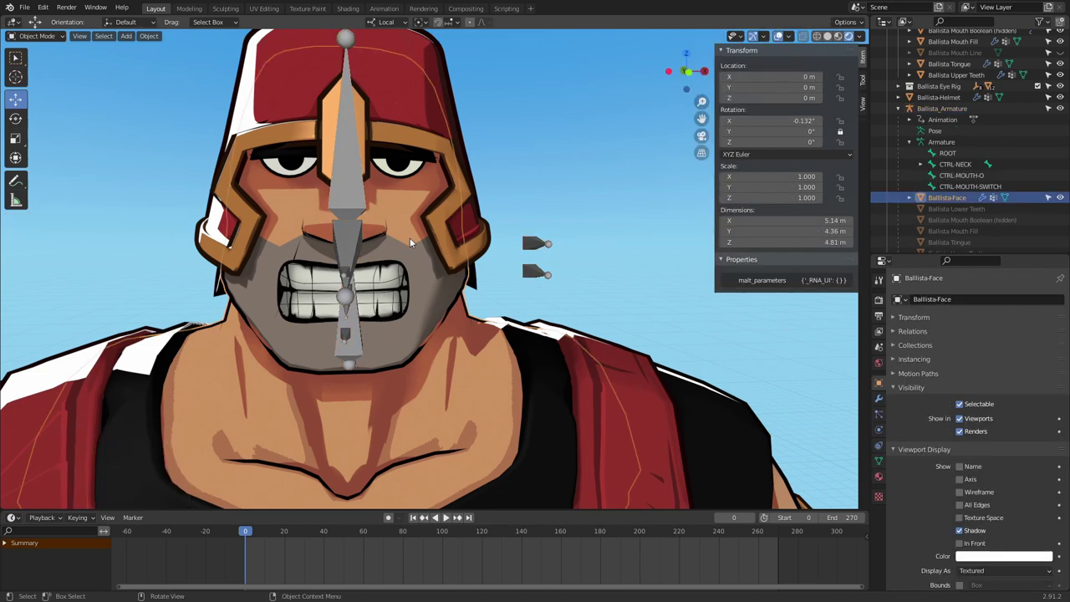
pyautogui.click(879, 399)
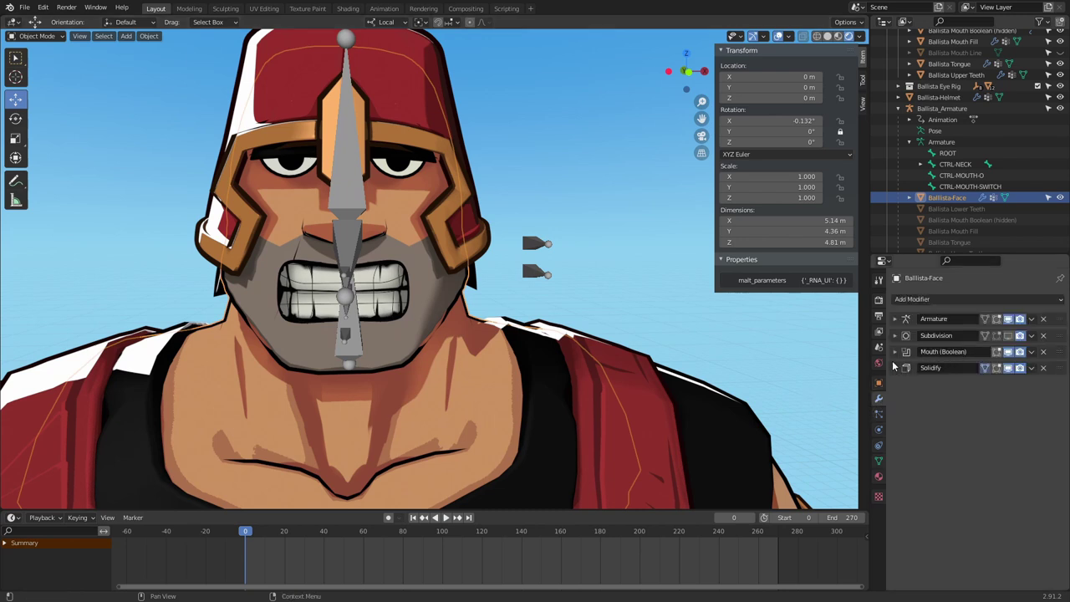
pyautogui.rightClick(1009, 354)
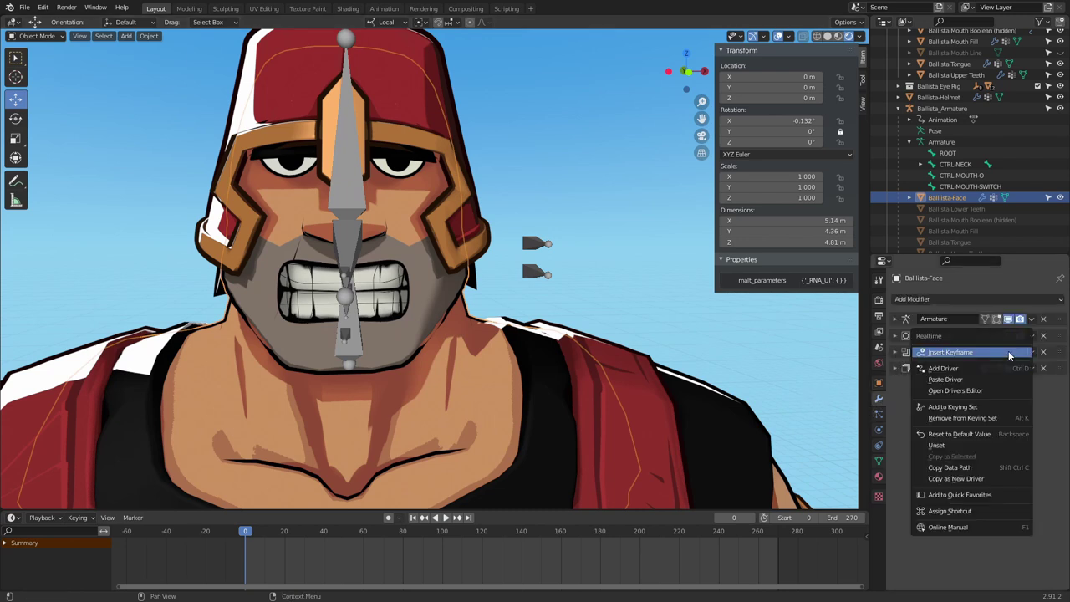
pyautogui.click(946, 380)
# Step: Test the boolean visibility driver by sliding the CTRL-MOUTH-SWITCH bone back and forth along its local X axis in Pose Mode
pyautogui.moveTo(602, 266); pyautogui.dragTo(539, 254, button='middle')
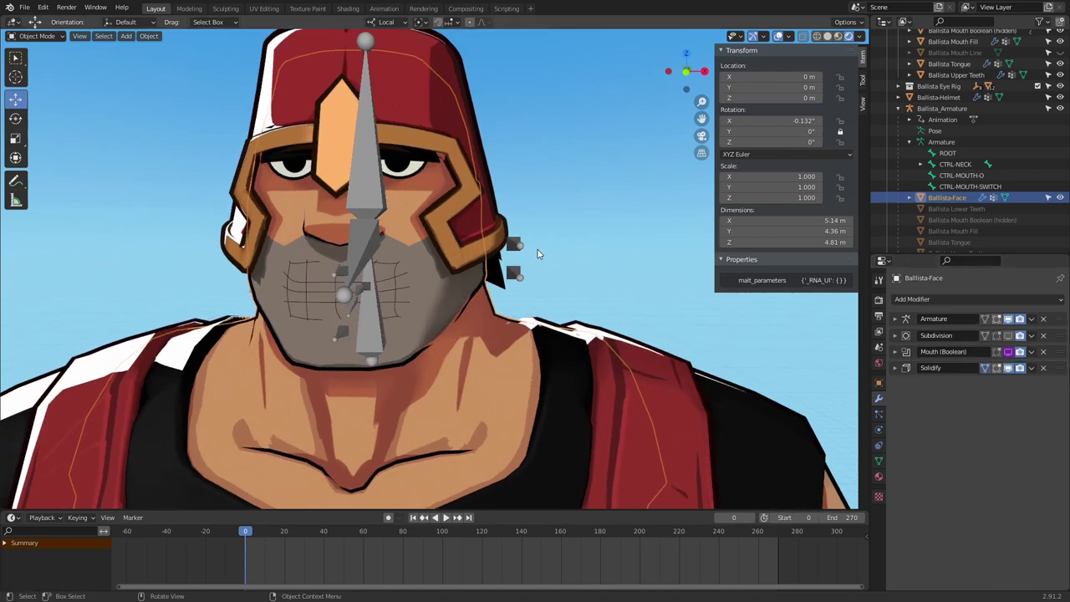
pyautogui.click(514, 242)
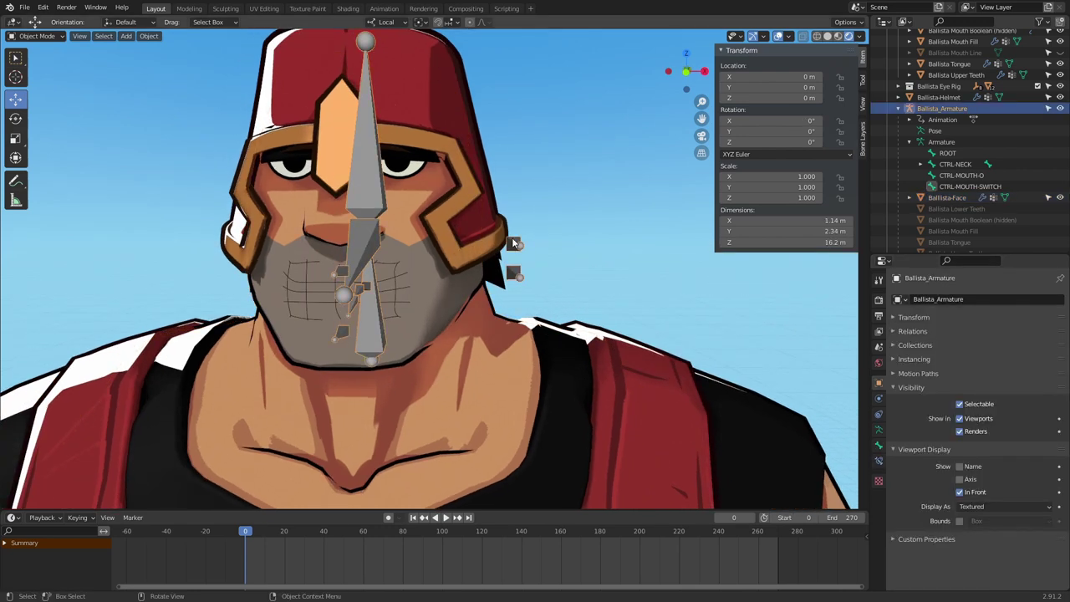
pyautogui.hotkey('ctrl', 'Tab')
pyautogui.moveTo(550, 245); pyautogui.dragTo(819, 260)
pyautogui.moveTo(608, 260); pyautogui.dragTo(459, 292)
pyautogui.moveTo(458, 292); pyautogui.dragTo(543, 295, button='middle')
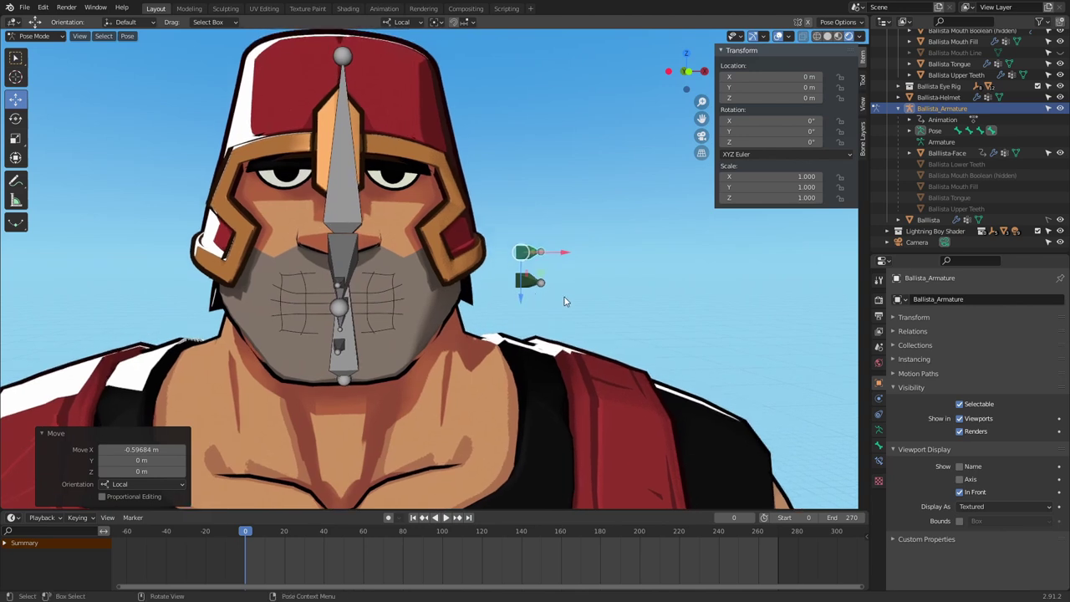
pyautogui.moveTo(641, 243); pyautogui.dragTo(640, 248, button='middle')
# Step: Unhide Ballista Mouth Line and paste the copied driver onto its Viewports visibility
pyautogui.hotkey('ctrl', 'Tab')
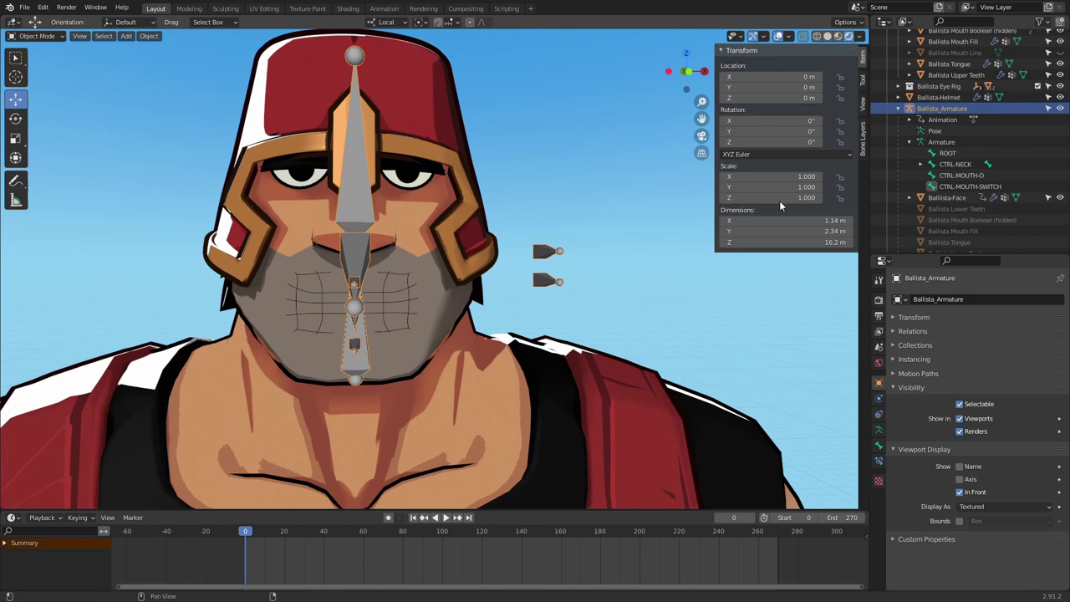
pyautogui.click(911, 142)
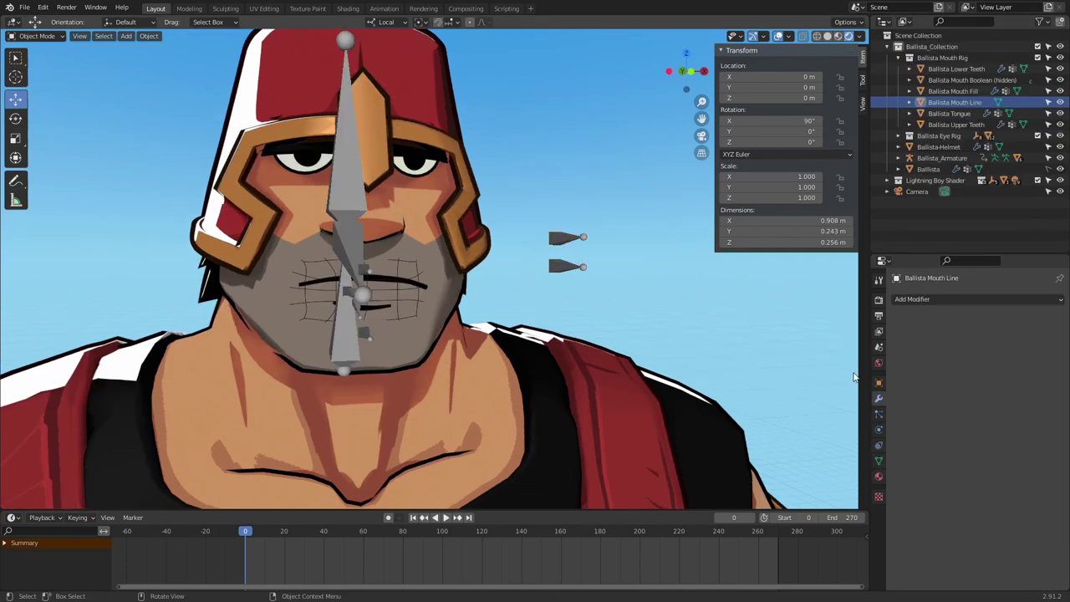
pyautogui.click(879, 386)
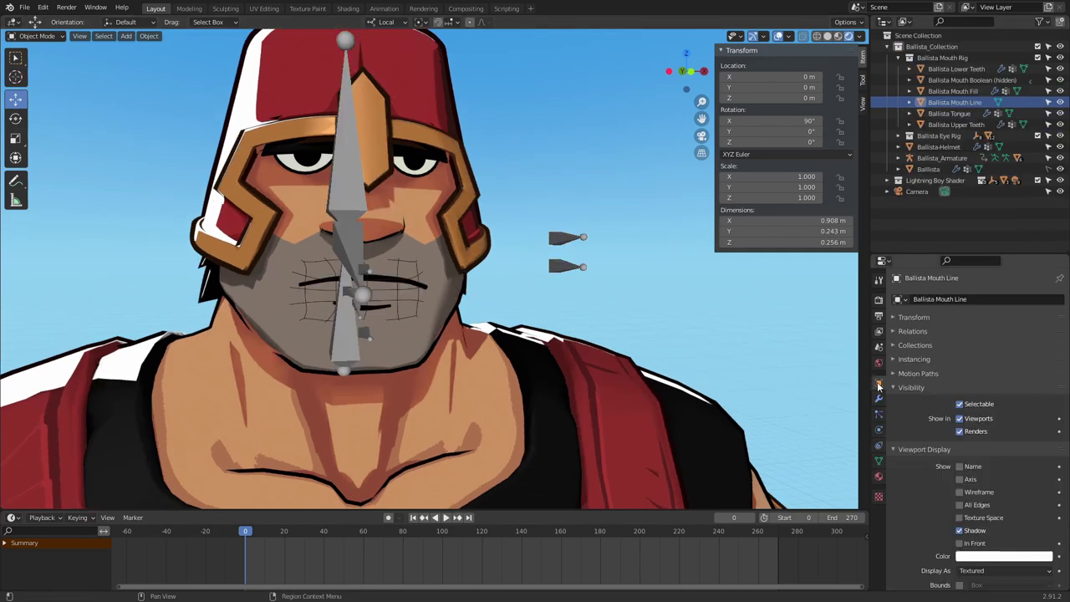
pyautogui.rightClick(973, 420)
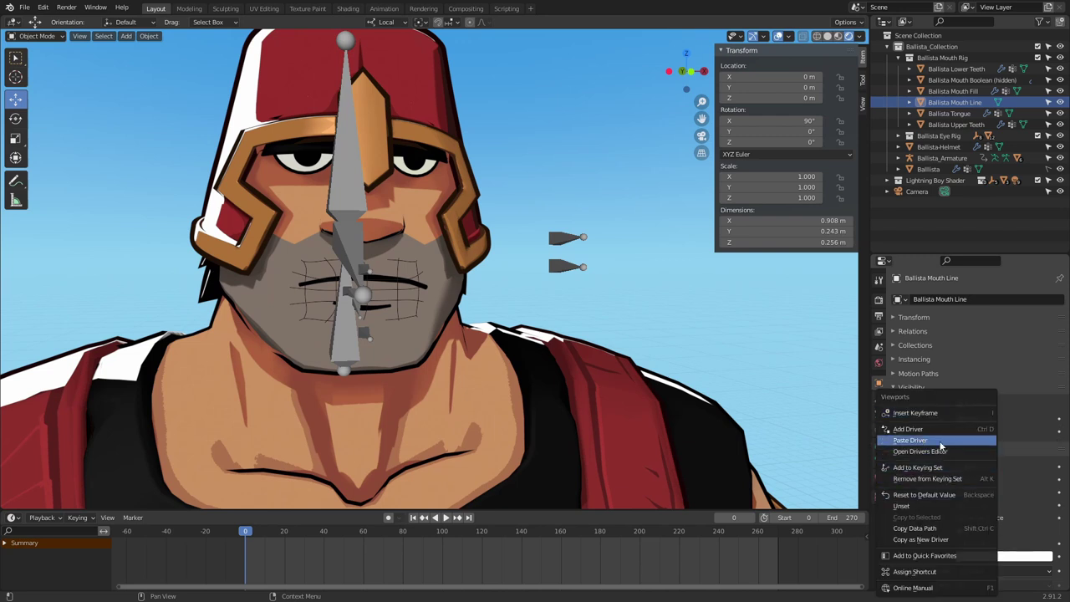
pyautogui.click(910, 440)
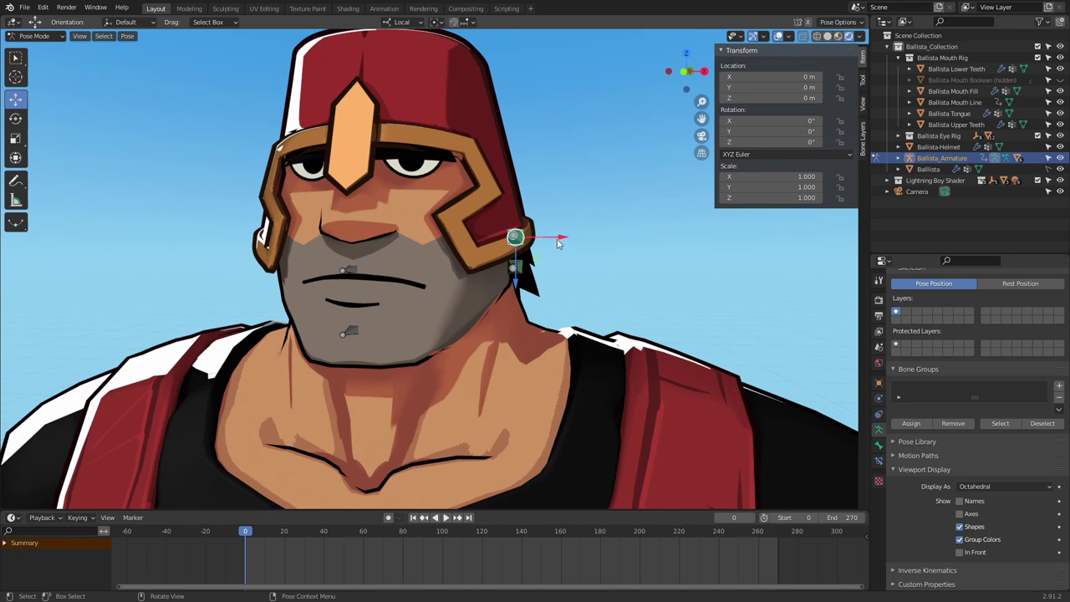
# Step: Test the mouth drivers by pulling CTRL-MOUTH-SWITCH and CTRL-MOUTH-O along their local X axes in Pose Mode
pyautogui.moveTo(560, 241); pyautogui.dragTo(758, 267)
pyautogui.click(515, 267)
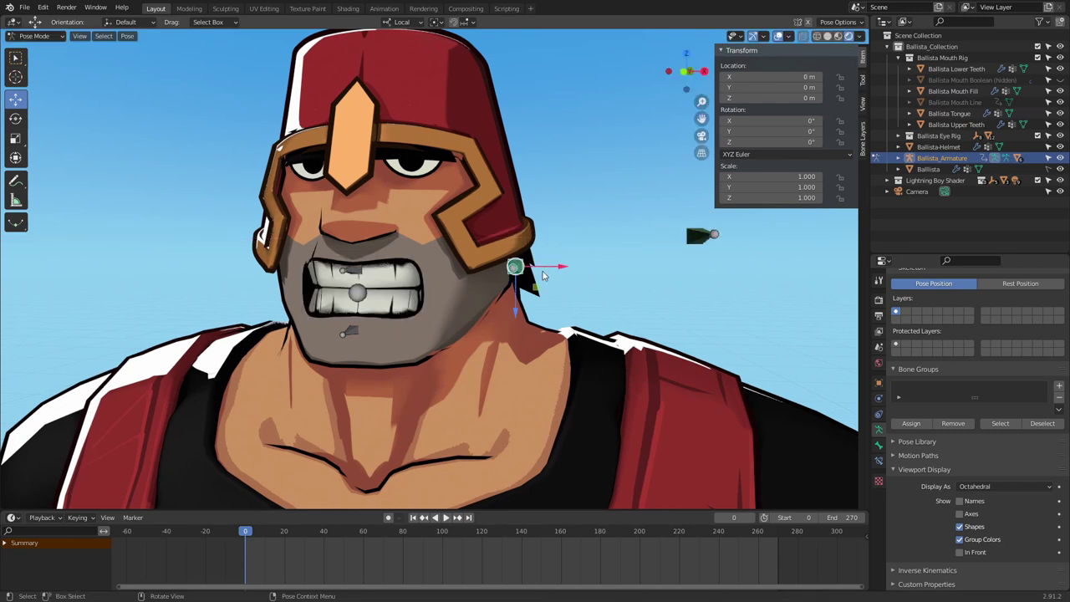
pyautogui.moveTo(567, 267); pyautogui.dragTo(544, 272)
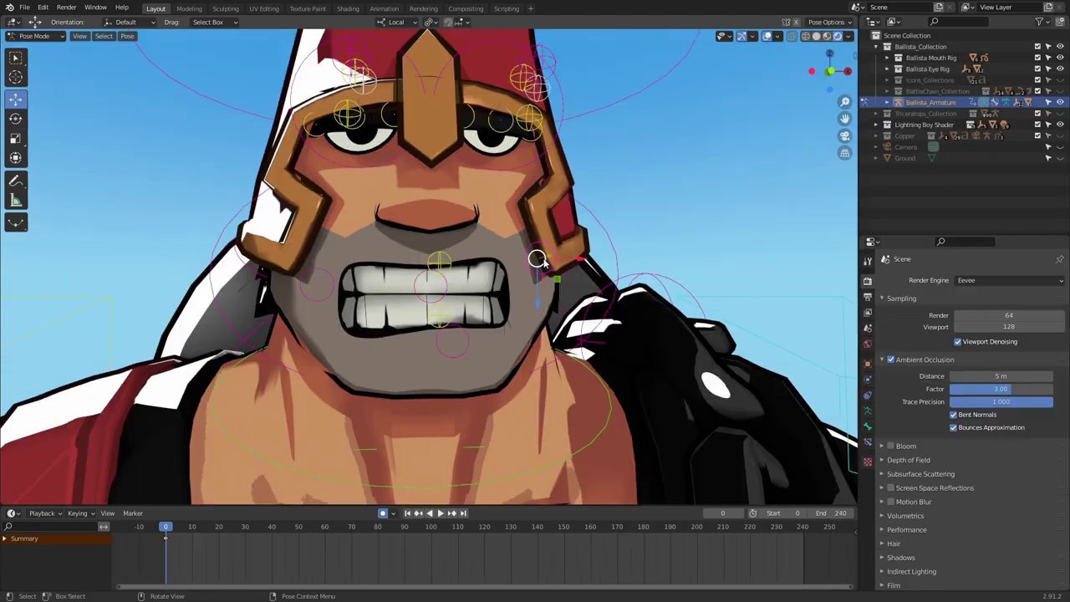
# Step: Try out the finished rig's mouth controls by moving the bones around the mouth into different shapes
pyautogui.press('g')
pyautogui.click(515, 279)
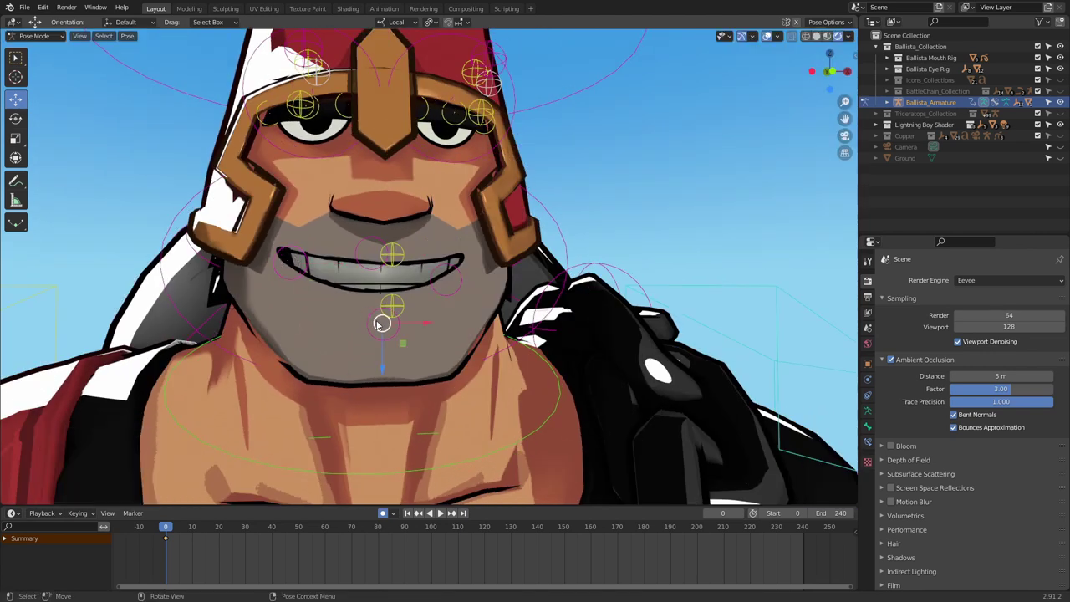
pyautogui.press('g')
pyautogui.click(467, 279)
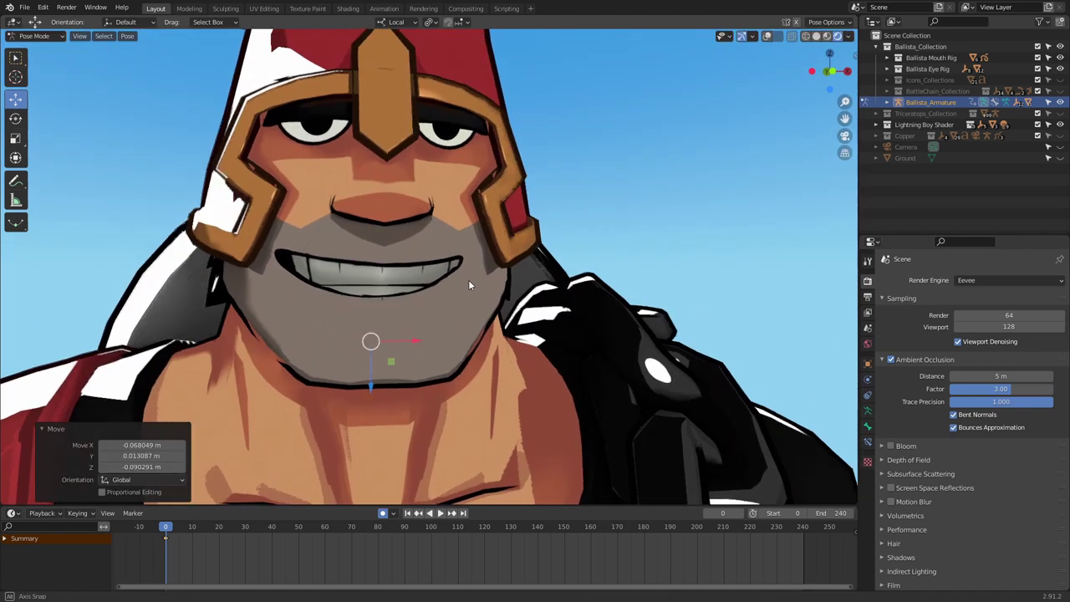
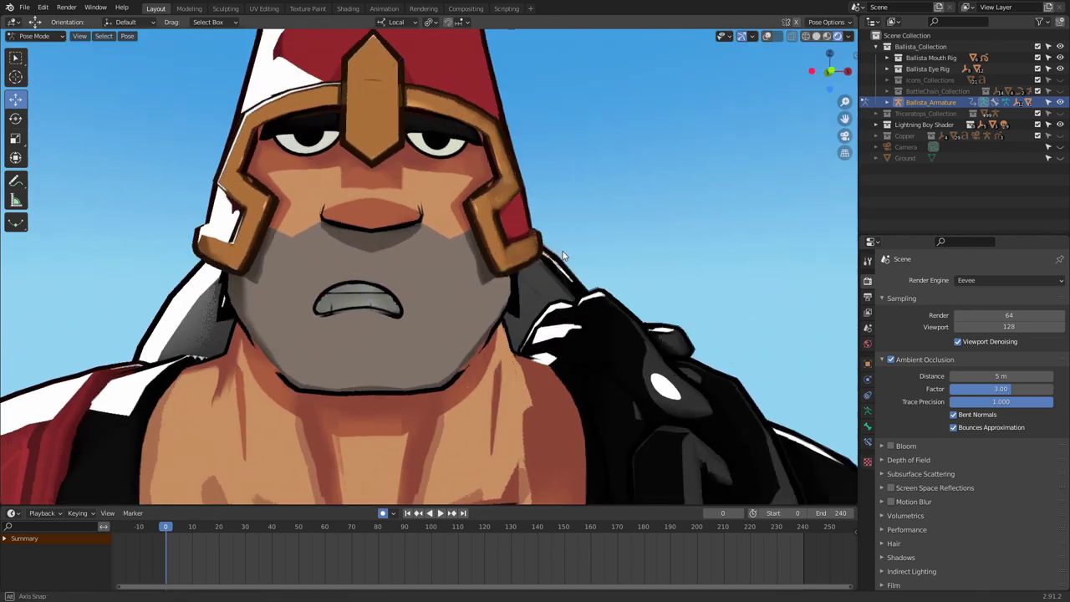
pyautogui.moveTo(510, 276); pyautogui.dragTo(560, 278, button='middle')
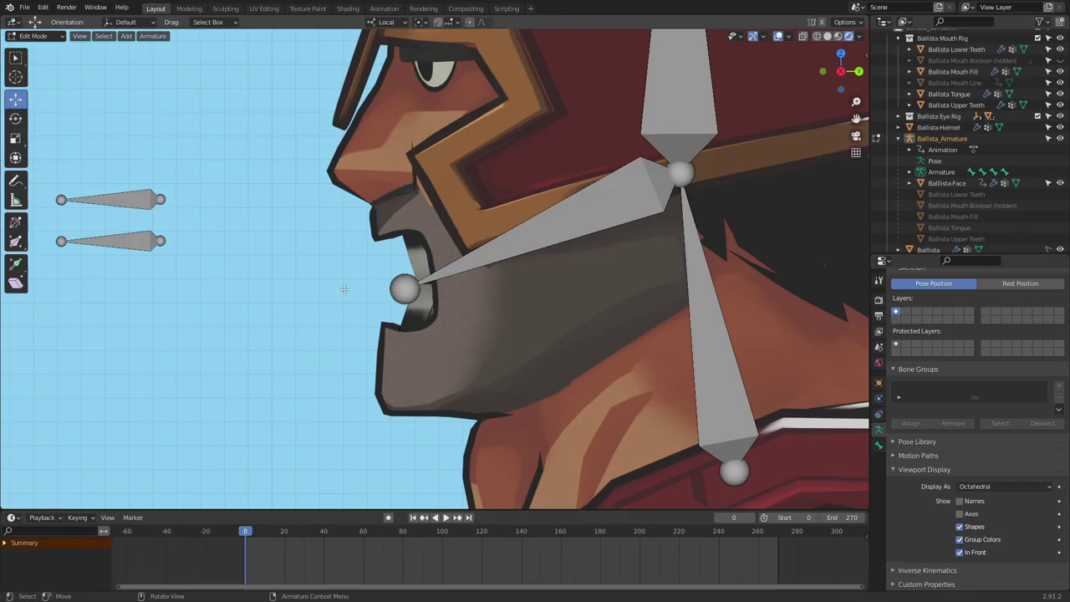
# Step: Extrude a short bone forward from the tip of CTRL-JAW in Edit Mode and clear its parent
pyautogui.press('e')
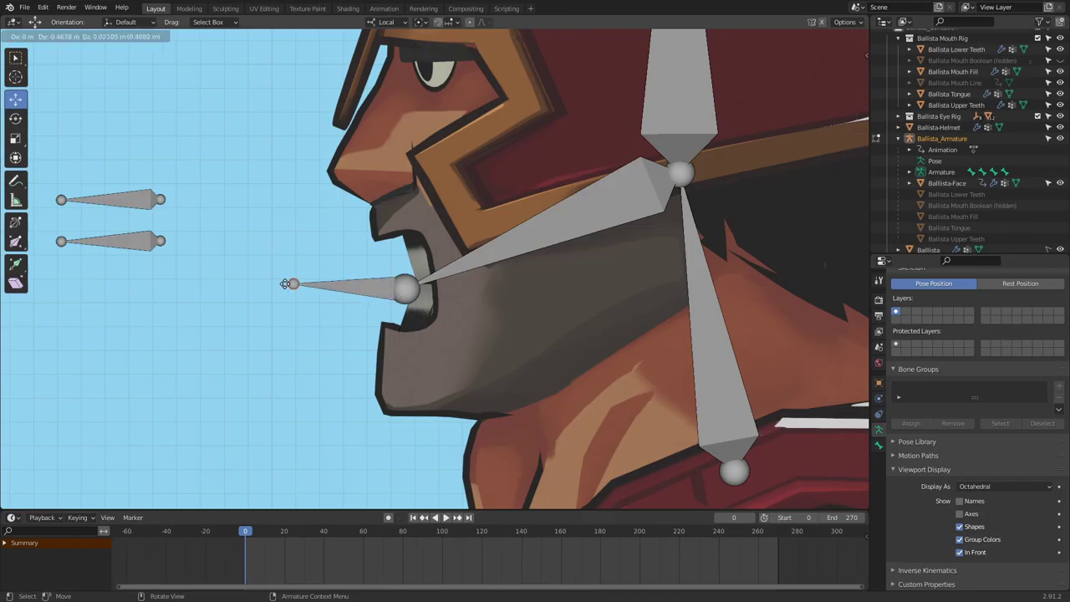
pyautogui.click(303, 290)
pyautogui.click(363, 287)
pyautogui.hotkey('alt', 'p')
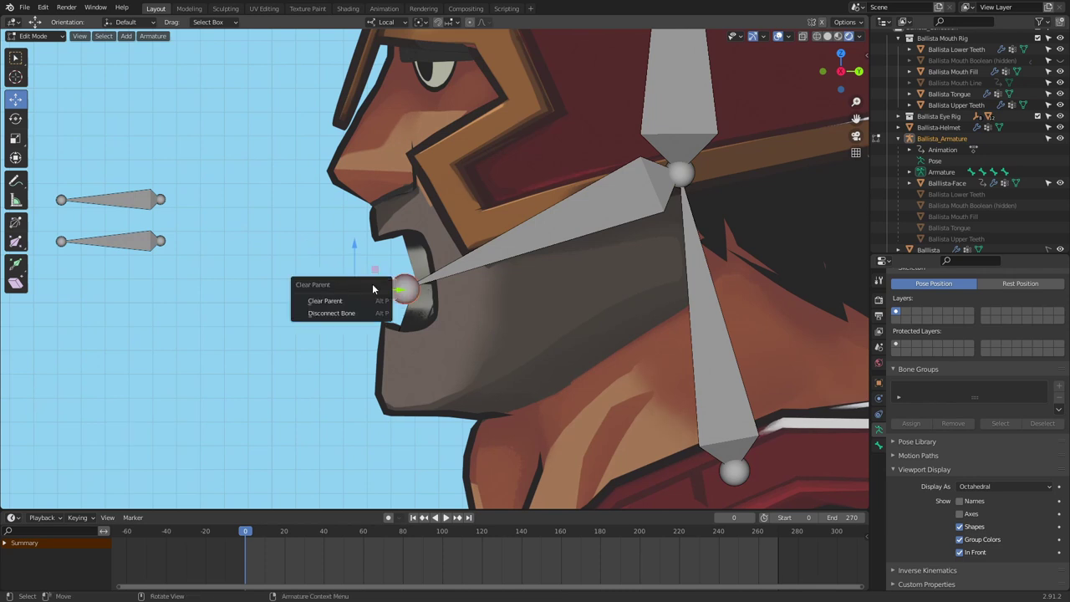
pyautogui.click(357, 303)
# Step: Place the new bone in front of the upper lip and rename it CTRL-MOUTH-UP
pyautogui.press('g')
pyautogui.click(343, 237)
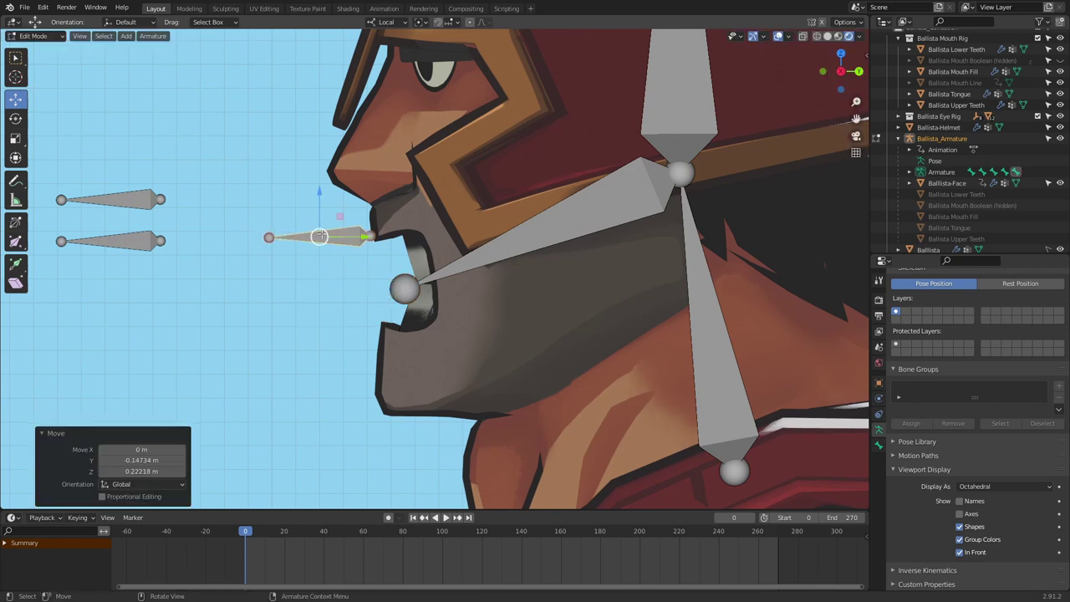
pyautogui.press('.')
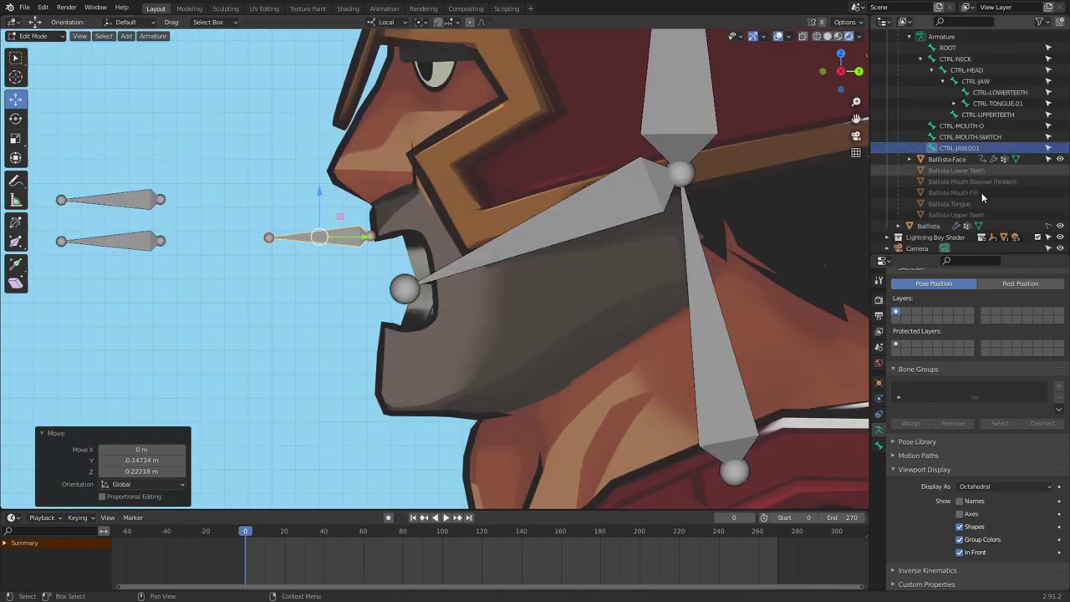
pyautogui.doubleClick(975, 148)
pyautogui.click(956, 147)
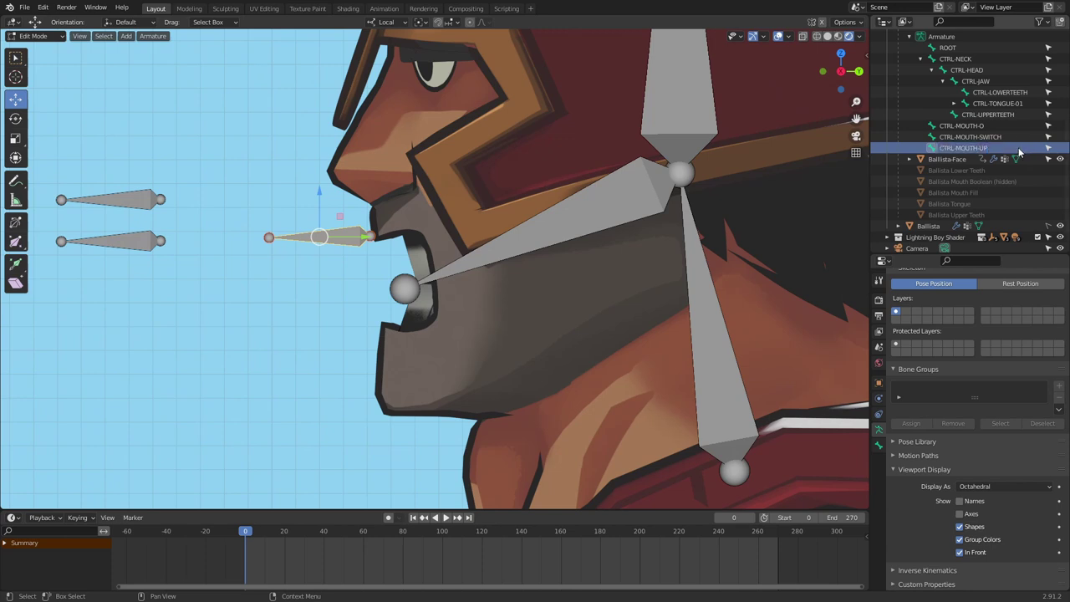
pyautogui.press('Return')
# Step: Duplicate CTRL-MOUTH-UP about 0.36 m down its local Z axis and name the copy CTRL-MOUTH-DOWN
pyautogui.hotkey('shift', 'd')
pyautogui.press('z')
pyautogui.press('z')
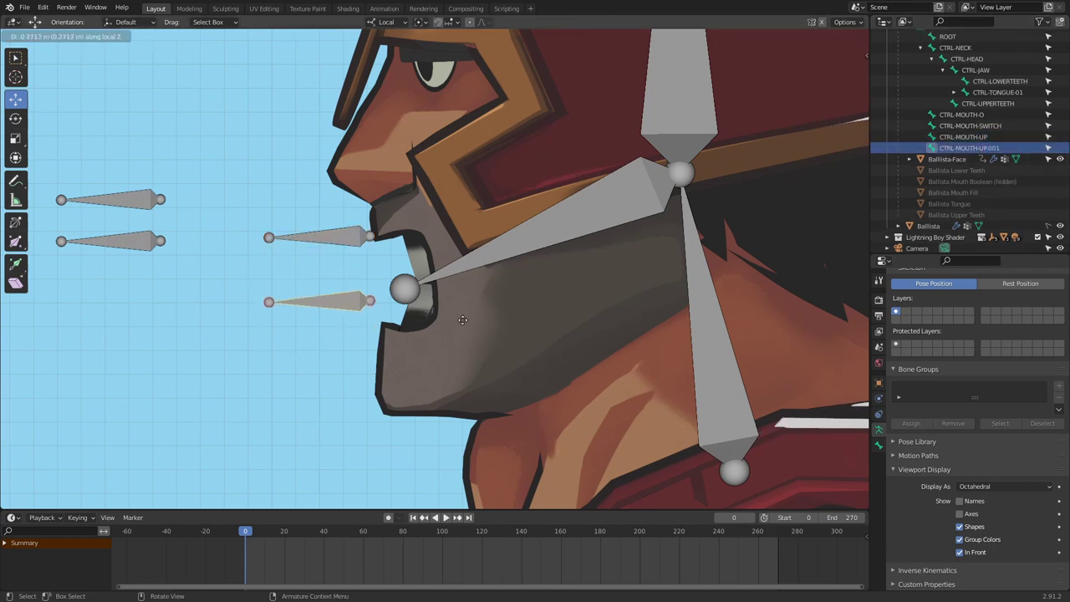
pyautogui.click(465, 324)
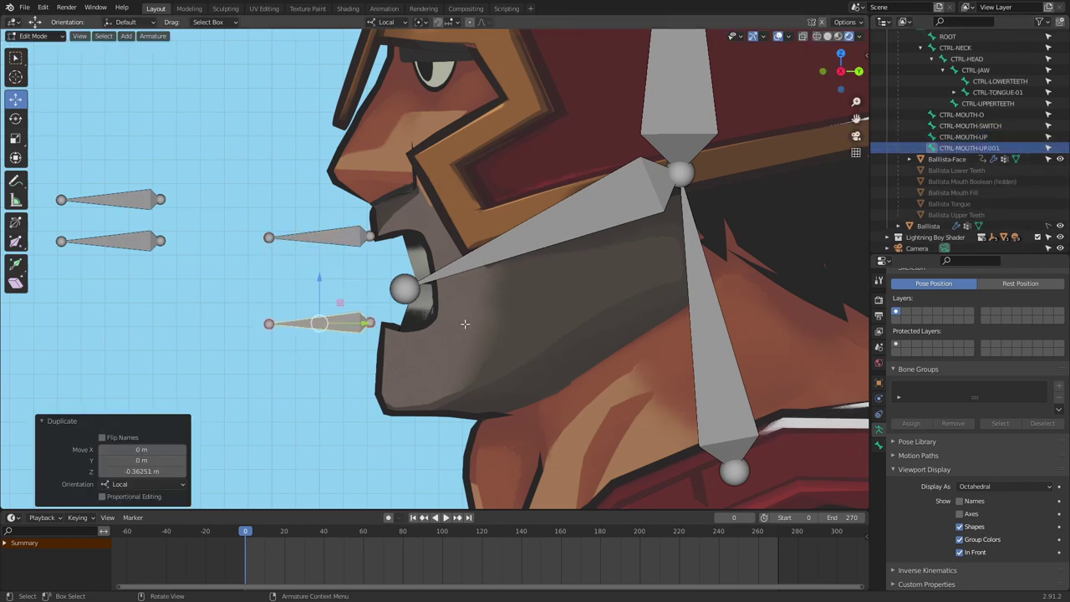
pyautogui.doubleClick(970, 147)
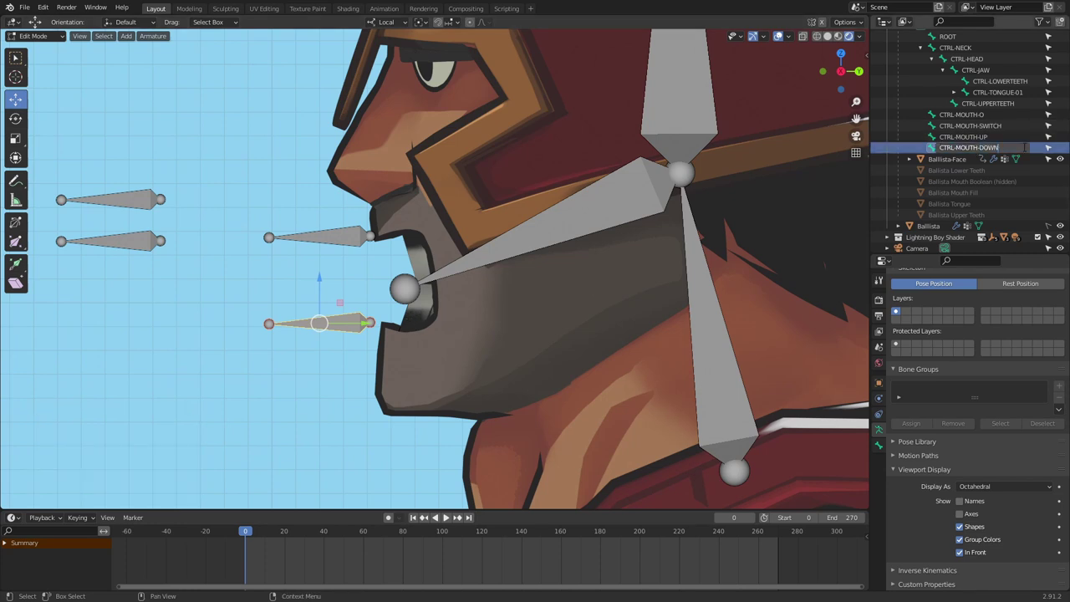
pyautogui.write('DOWN')
pyautogui.press('Return')
# Step: Duplicate CTRL-MOUTH-DOWN in the front view to the character's left mouth corner, about 0.46 m along X and 0.18 m up
pyautogui.press('KP_1')
pyautogui.hotkey('shift', 'd')
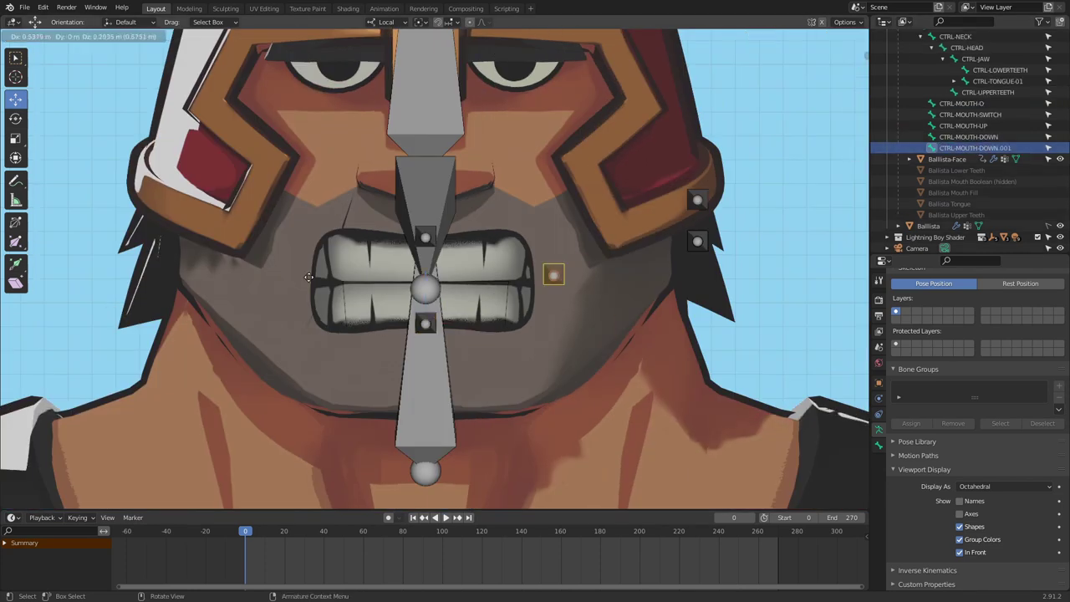
pyautogui.click(297, 275)
# Step: Move the mouth-corner bone about 0.25 m back along its Y axis and rename it CTRL-MOUTH.L
pyautogui.press('KP_3')
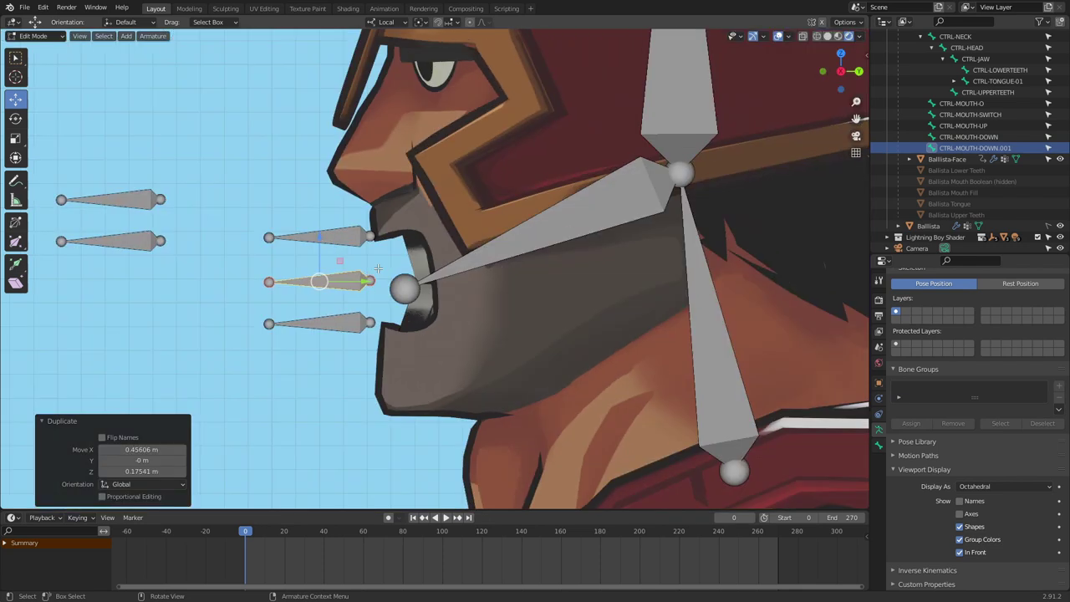
pyautogui.press('g')
pyautogui.press('y')
pyautogui.click(422, 280)
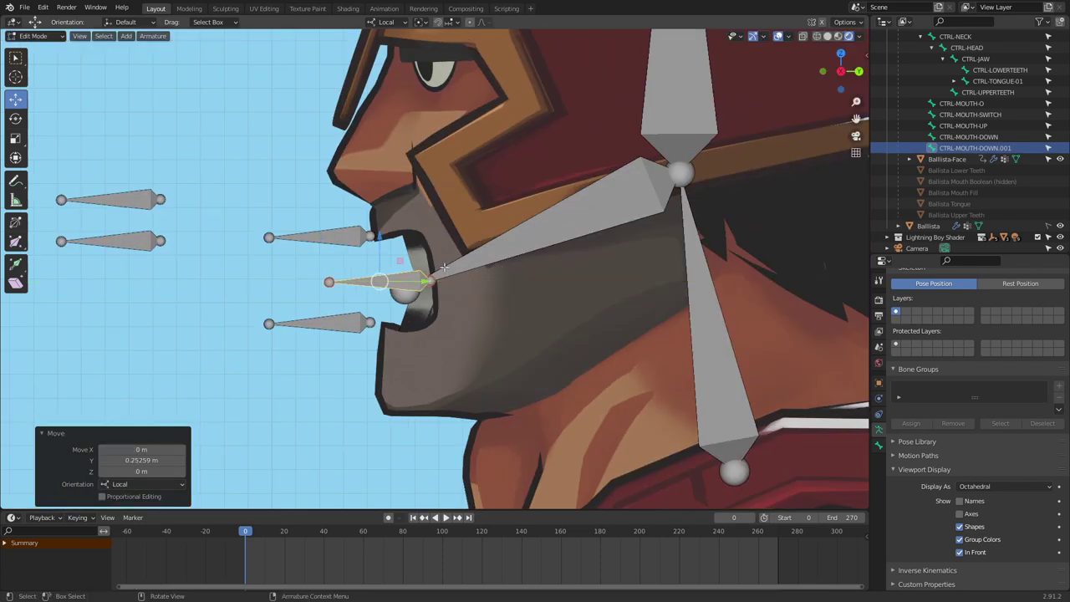
pyautogui.doubleClick(974, 148)
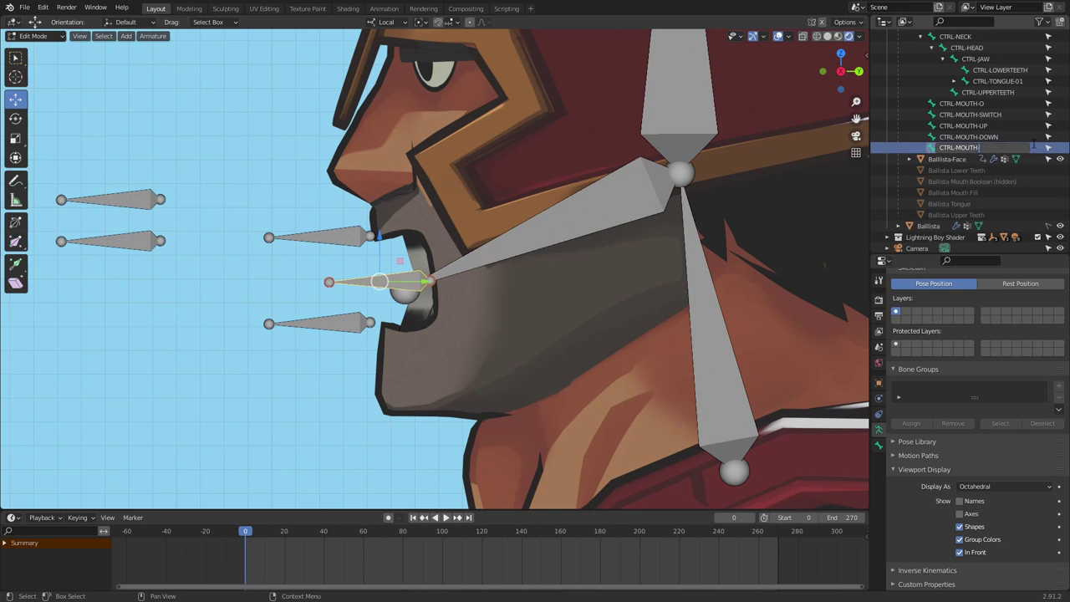
pyautogui.press('Return')
# Step: Parent CTRL-MOUTH-UP to CTRL-HEAD with Keep Offset
pyautogui.click(334, 237)
pyautogui.keyDown('shift'); pyautogui.moveTo(401, 209); pyautogui.dragTo(403, 257, button='middle'); pyautogui.keyUp('shift')
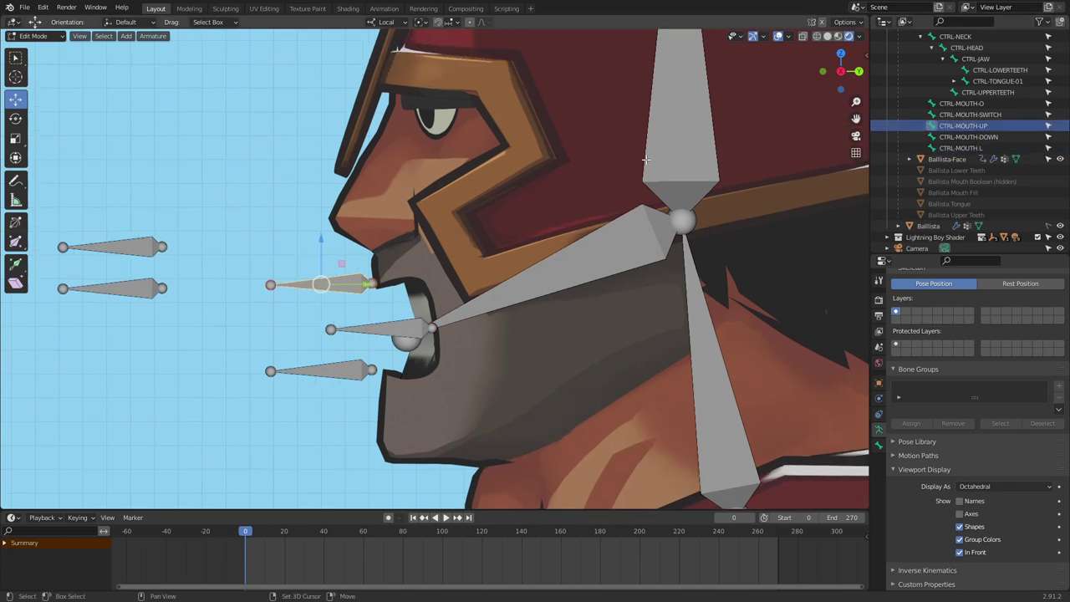
pyautogui.keyDown('shift'); pyautogui.click(647, 159); pyautogui.keyUp('shift')
pyautogui.hotkey('ctrl', 'p')
pyautogui.click(633, 170)
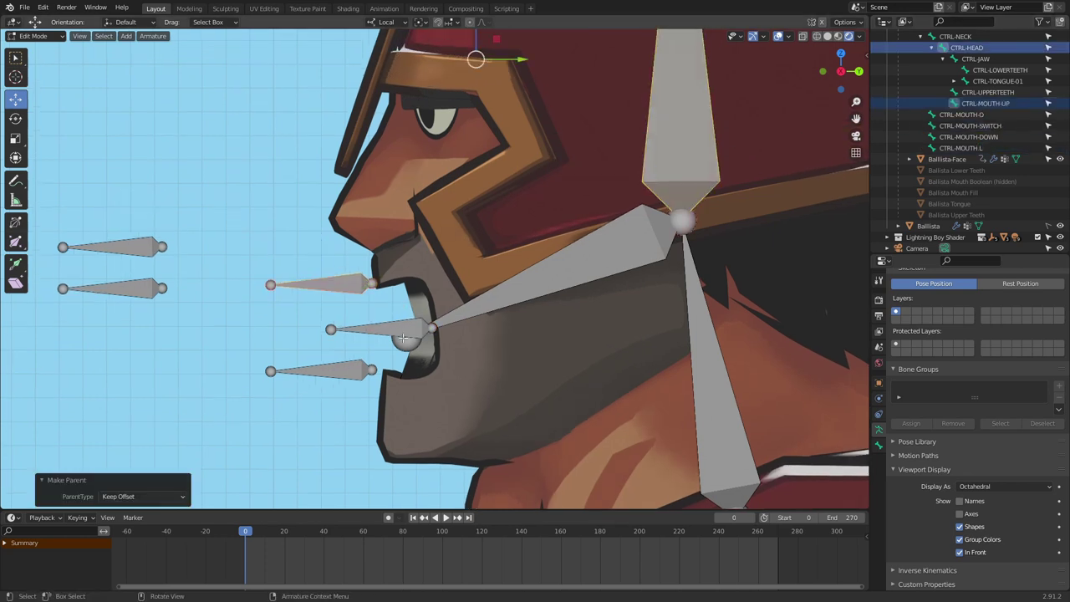
# Step: Parent CTRL-MOUTH-DOWN to CTRL-JAW with Keep Offset
pyautogui.click(322, 370)
pyautogui.keyDown('shift'); pyautogui.click(548, 274); pyautogui.keyUp('shift')
pyautogui.hotkey('ctrl', 'p')
pyautogui.click(535, 272)
# Step: Test-rotate CTRL-JAW in Pose Mode to check the new parenting and undo the rotation
pyautogui.hotkey('ctrl', 'Tab')
pyautogui.click(525, 342)
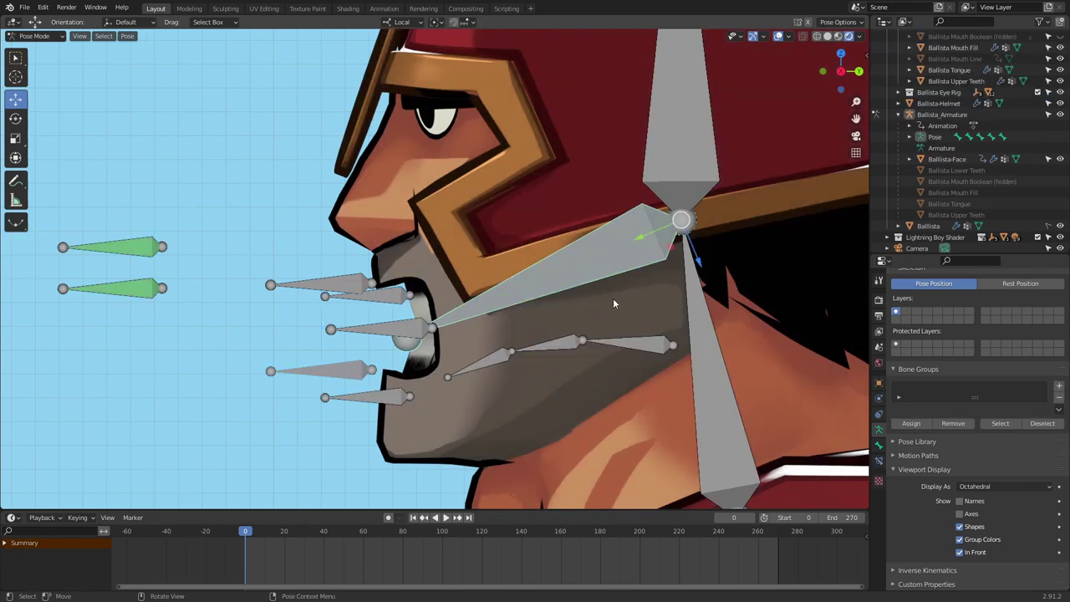
pyautogui.press('r')
pyautogui.moveTo(640, 209); pyautogui.dragTo(646, 197)
pyautogui.hotkey('ctrl', 'z')
pyautogui.moveTo(637, 186); pyautogui.dragTo(397, 246, button='middle')
pyautogui.moveTo(396, 247); pyautogui.dragTo(397, 242)
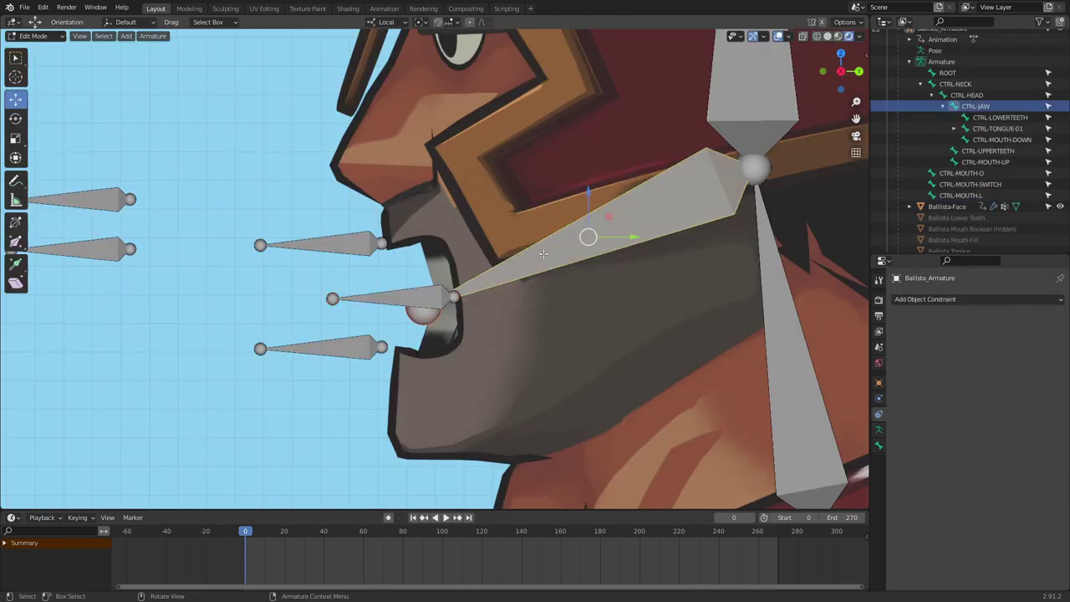
# Step: Select CTRL-MOUTH.L and examine its placement at the mouth corner in Pose Mode and Edit Mode
pyautogui.click(443, 290)
pyautogui.moveTo(442, 290); pyautogui.dragTo(474, 297, button='middle')
pyautogui.press('Tab')
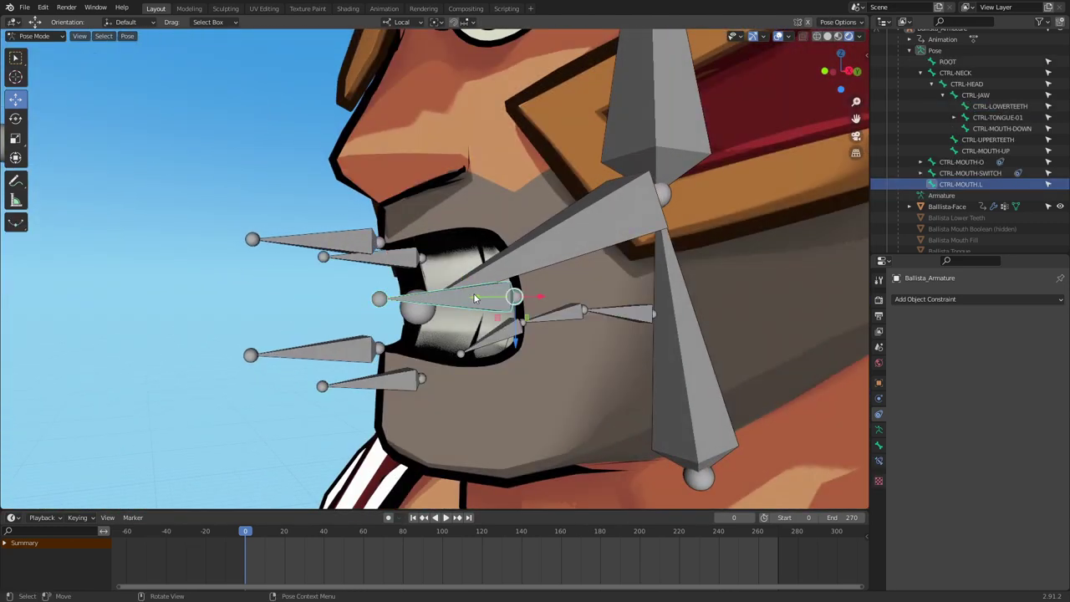
pyautogui.hotkey('ctrl', 'Tab')
pyautogui.moveTo(474, 298)
pyautogui.mouseDown(button='middle')
pyautogui.moveTo(460, 305)
pyautogui.moveTo(480, 297)
pyautogui.mouseUp(button='middle')
pyautogui.press('KP_3')
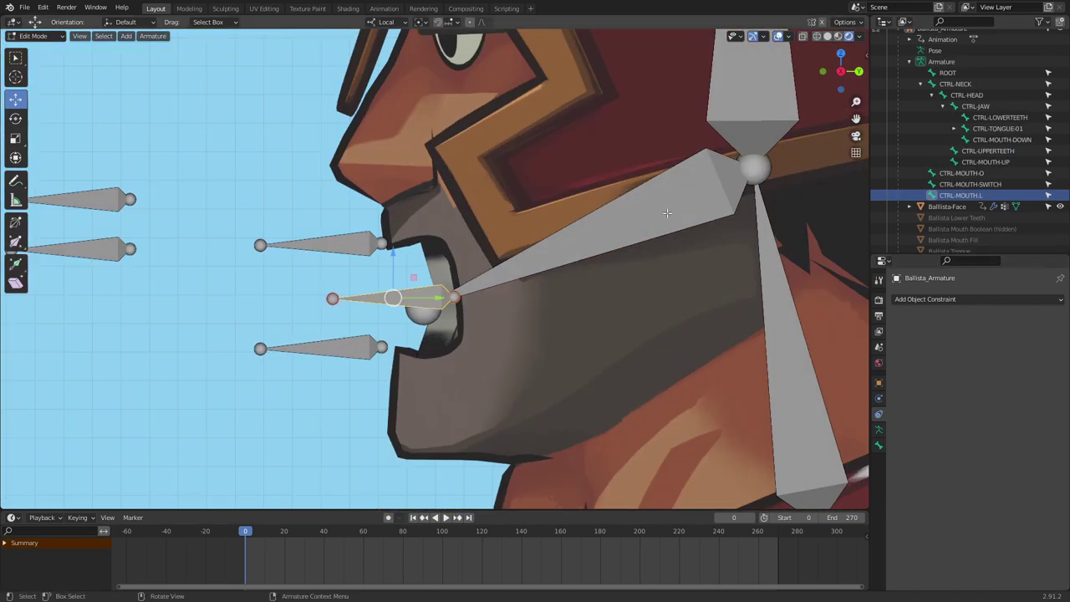
# Step: Set the pivot point to Individual Origins and make two in-place duplicates of CTRL-MOUTH.L, each scaled slightly longer than the previous one
pyautogui.click(425, 23)
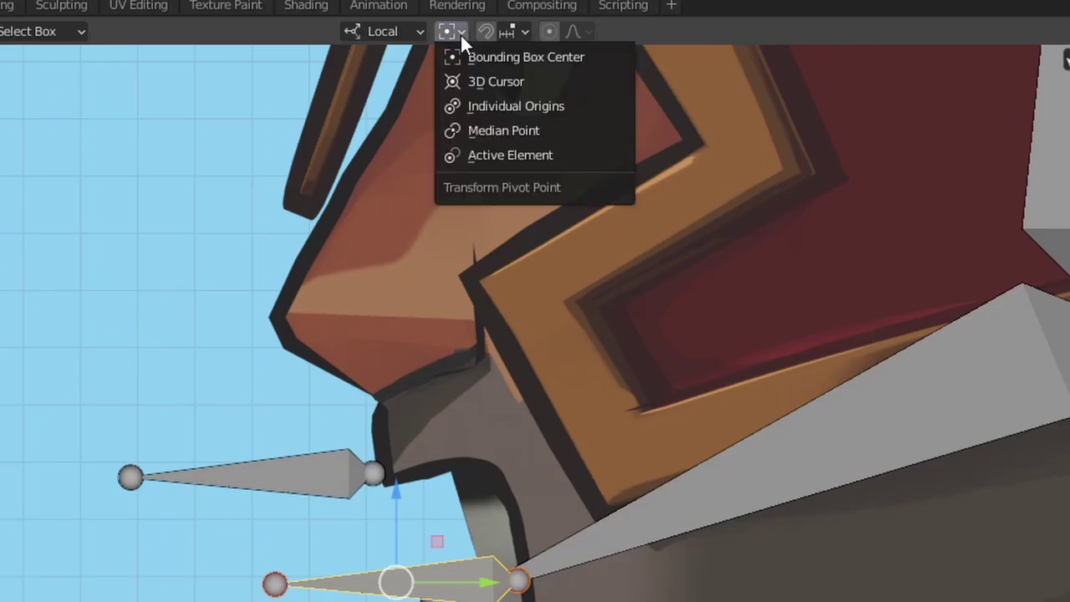
pyautogui.click(500, 106)
pyautogui.hotkey('shift', 'd')
pyautogui.press('s')
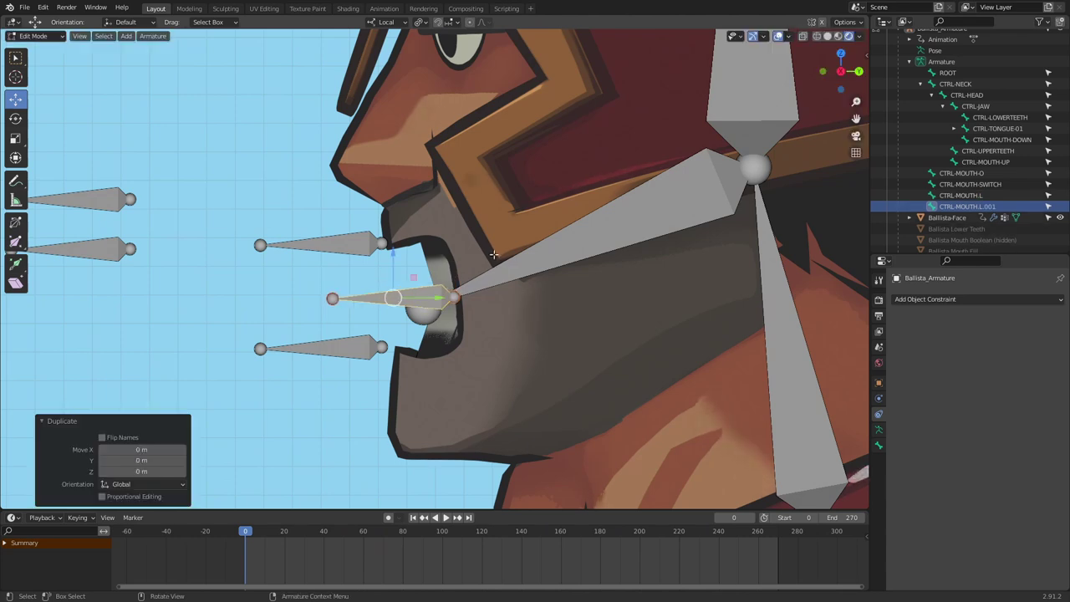
pyautogui.click(507, 246)
pyautogui.hotkey('shift', 'd')
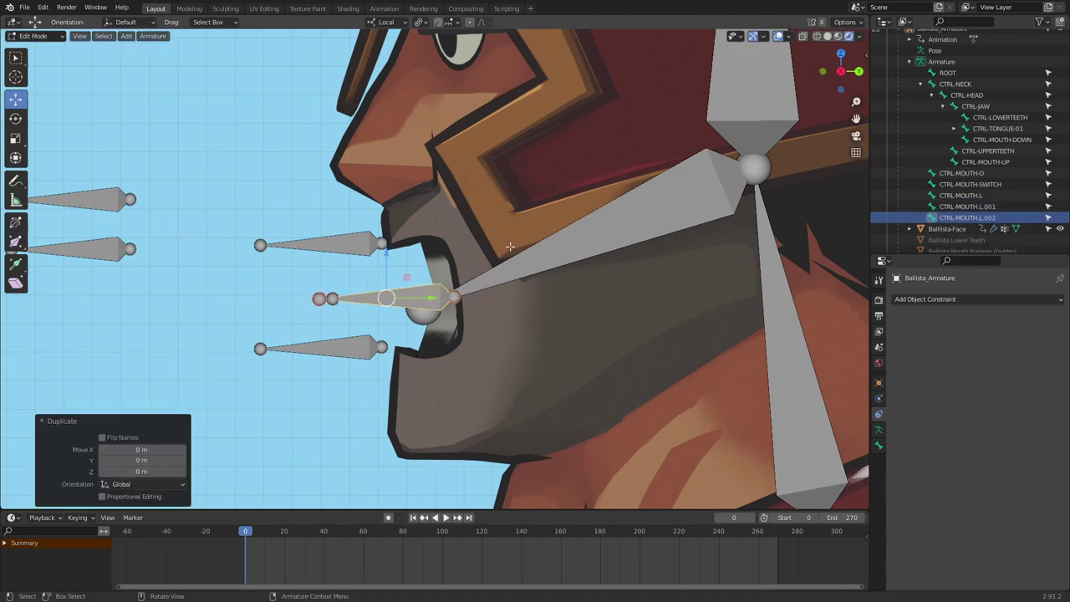
pyautogui.press('s')
pyautogui.click(515, 242)
# Step: Rename the first duplicate, CTRL-MOUTH.L.001, to STP-MOUTH-JAWFOLLOW.L
pyautogui.doubleClick(954, 207)
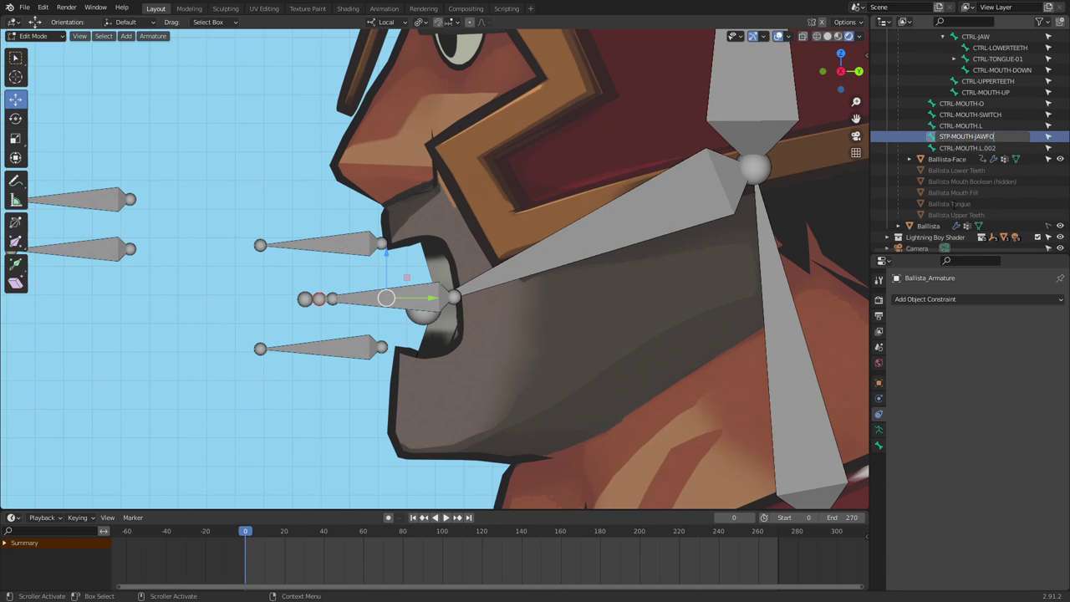
pyautogui.write('STP-MOUTH-JAWFOLLOW.L')
pyautogui.press('Return')
# Step: Reuse the copied jaw-follow name to rename the second duplicate, CTRL-MOUTH.L.002, to STP-MOUTH-HEADFOLLOW.L
pyautogui.doubleClick(972, 136)
pyautogui.hotkey('ctrl', 'c')
pyautogui.doubleClick(973, 148)
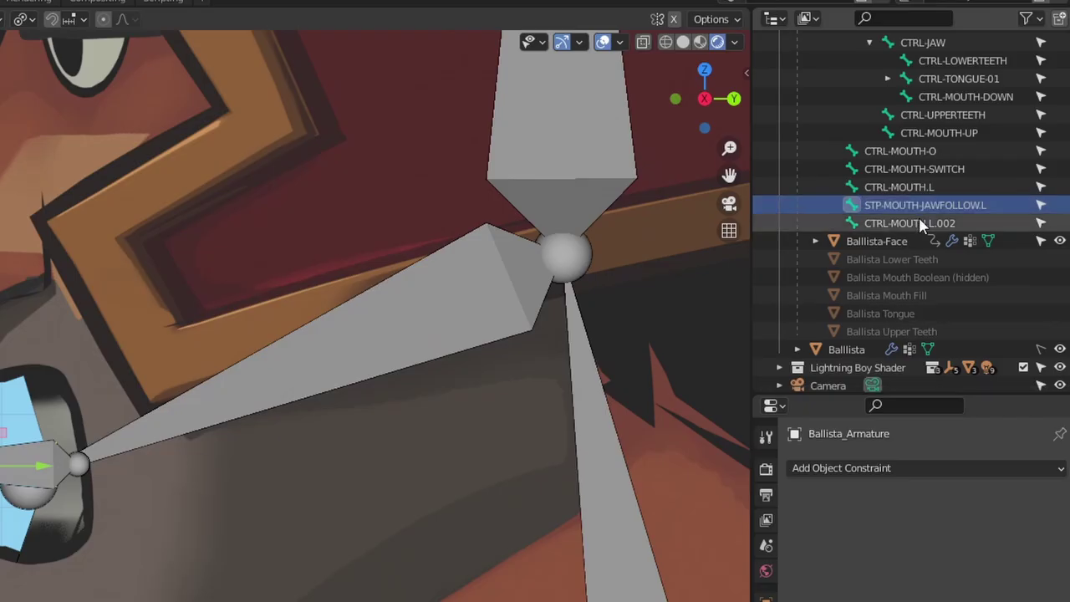
pyautogui.click(918, 223)
pyautogui.hotkey('ctrl', 'v')
pyautogui.click(1008, 222)
pyautogui.hotkey('ctrl', 'a')
pyautogui.hotkey('ctrl', 'v')
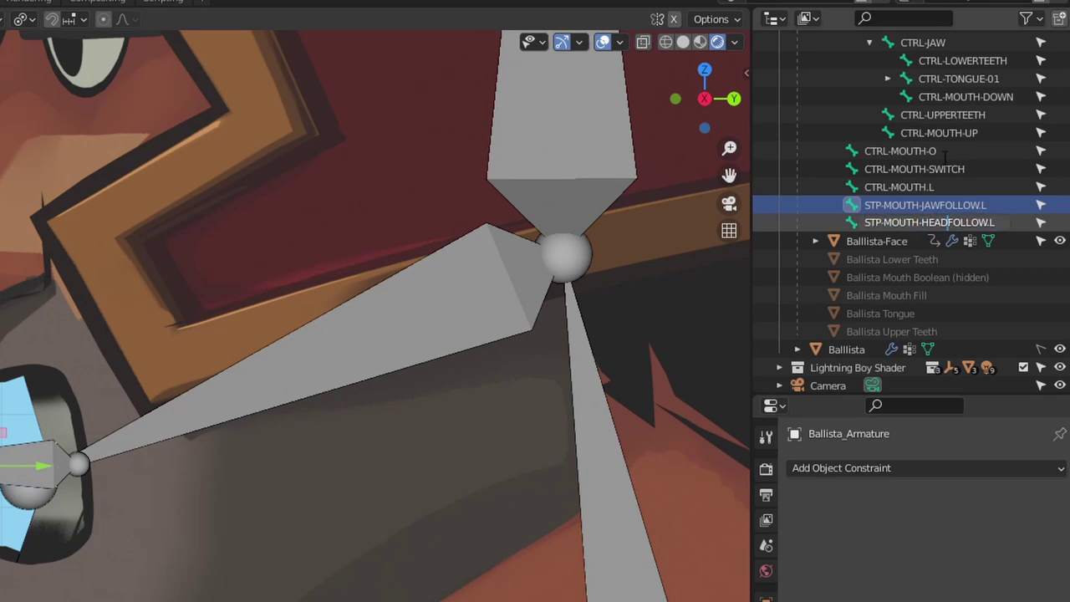
pyautogui.press('Return')
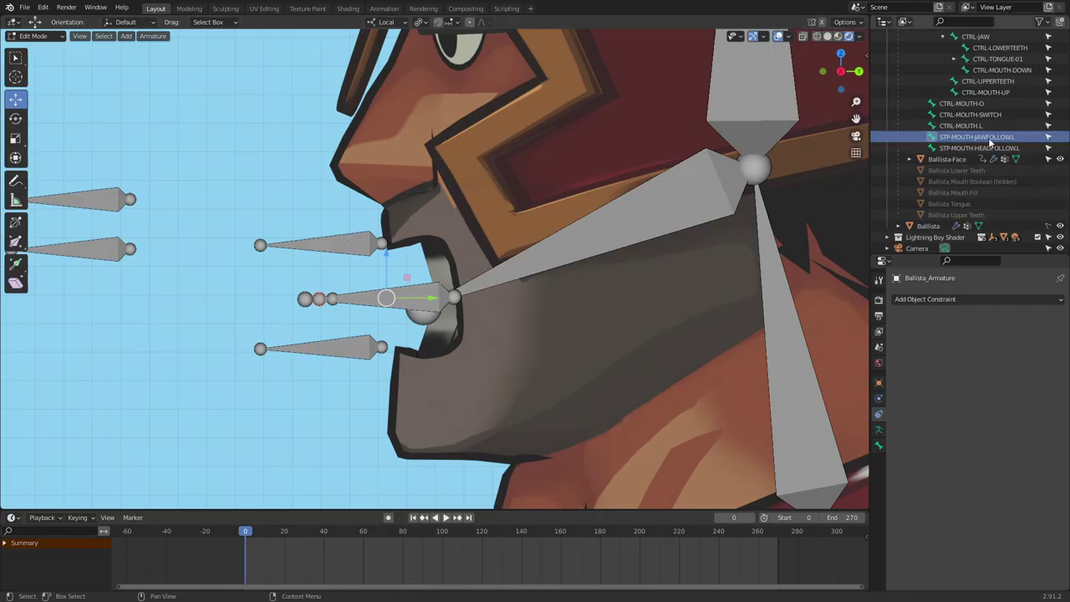
# Step: Parent STP-MOUTH-JAWFOLLOW.L to CTRL-MOUTH-DOWN, keeping its offset
pyautogui.scroll(-2, 364, 328)
pyautogui.click(364, 327)
pyautogui.hotkey('ctrl', 'p')
pyautogui.click(364, 328)
# Step: Parent STP-MOUTH-HEADFOLLOW.L to CTRL-MOUTH-UP, keeping its offset
pyautogui.click(361, 293)
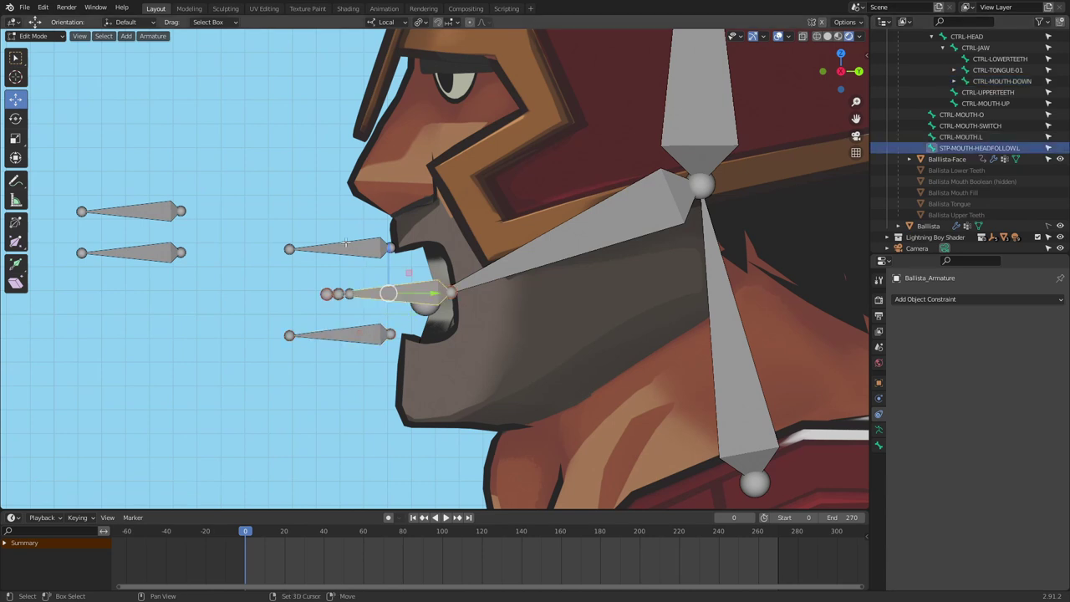
pyautogui.keyDown('shift'); pyautogui.click(364, 251); pyautogui.keyUp('shift')
pyautogui.hotkey('ctrl', 'p')
pyautogui.click(347, 245)
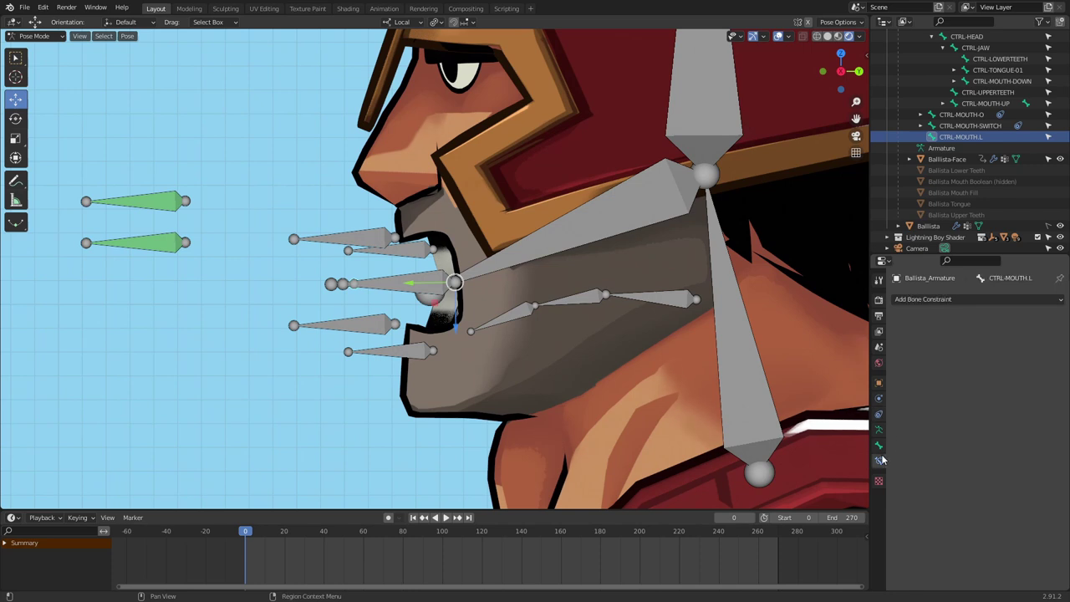
# Step: Add two Copy Transforms constraints to the CTRL-MOUTH.L bone
pyautogui.click(951, 299)
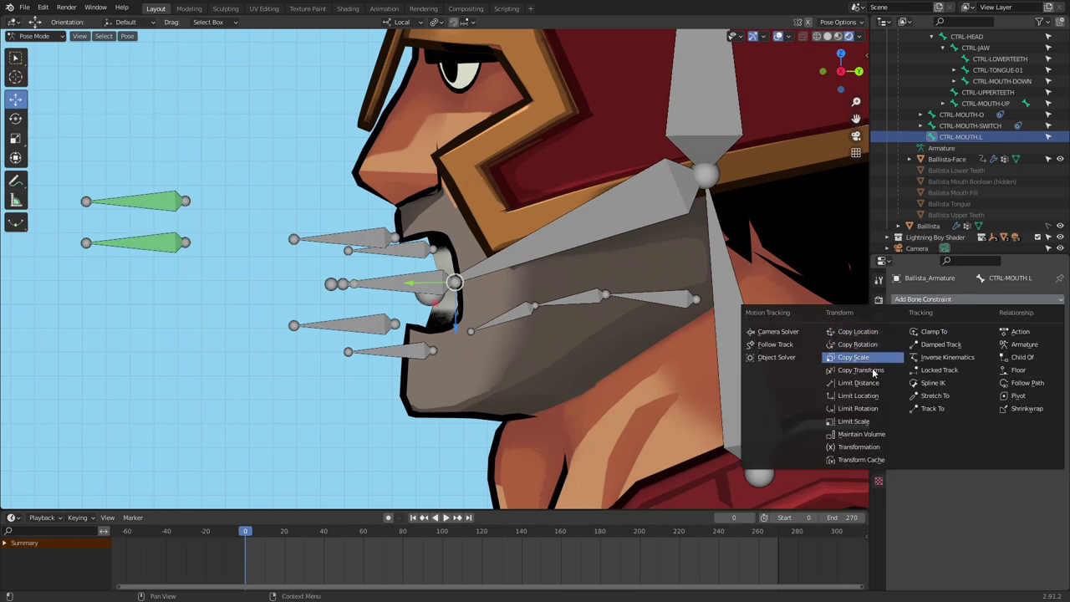
pyautogui.click(905, 369)
pyautogui.click(927, 299)
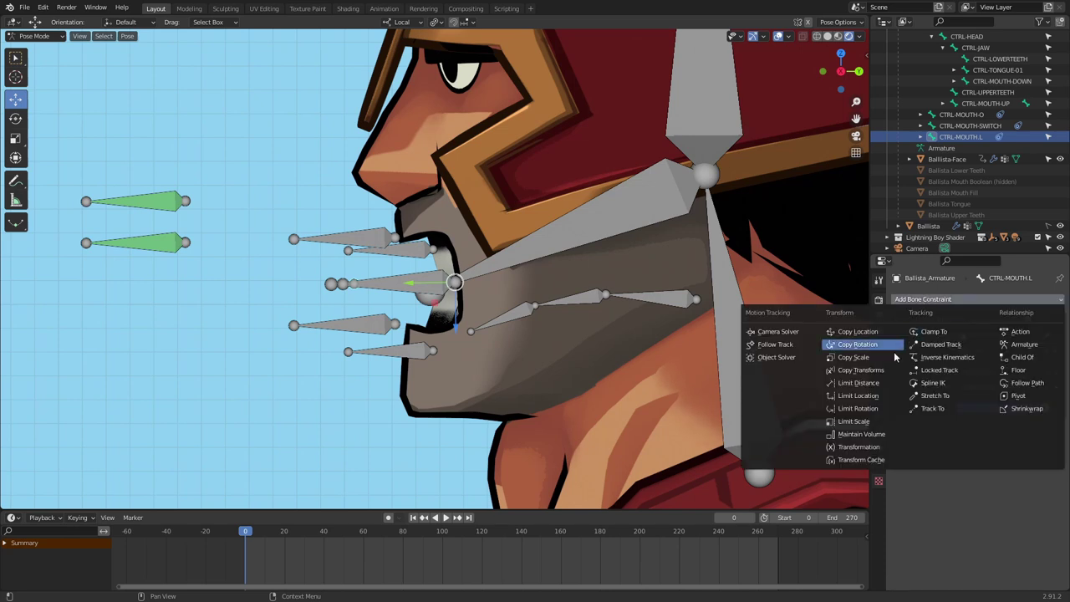
pyautogui.click(893, 374)
# Step: Target the first Copy Transforms constraint at Ballista_Armature's STP-MOUTH-HEADFOLLOW.L bone
pyautogui.click(991, 336)
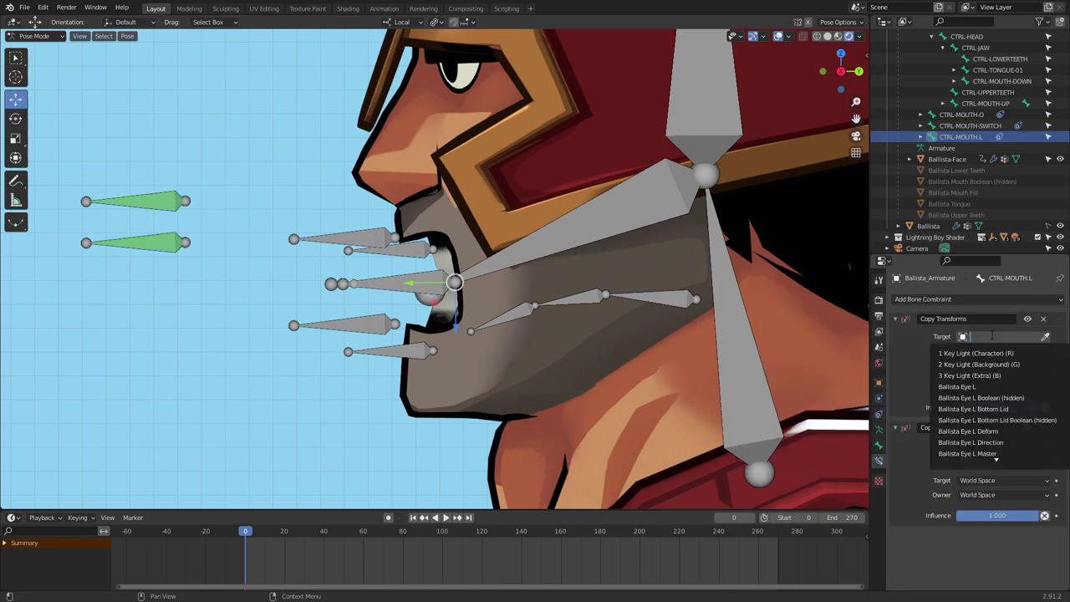
pyautogui.write('Ball')
pyautogui.write('ista_ar')
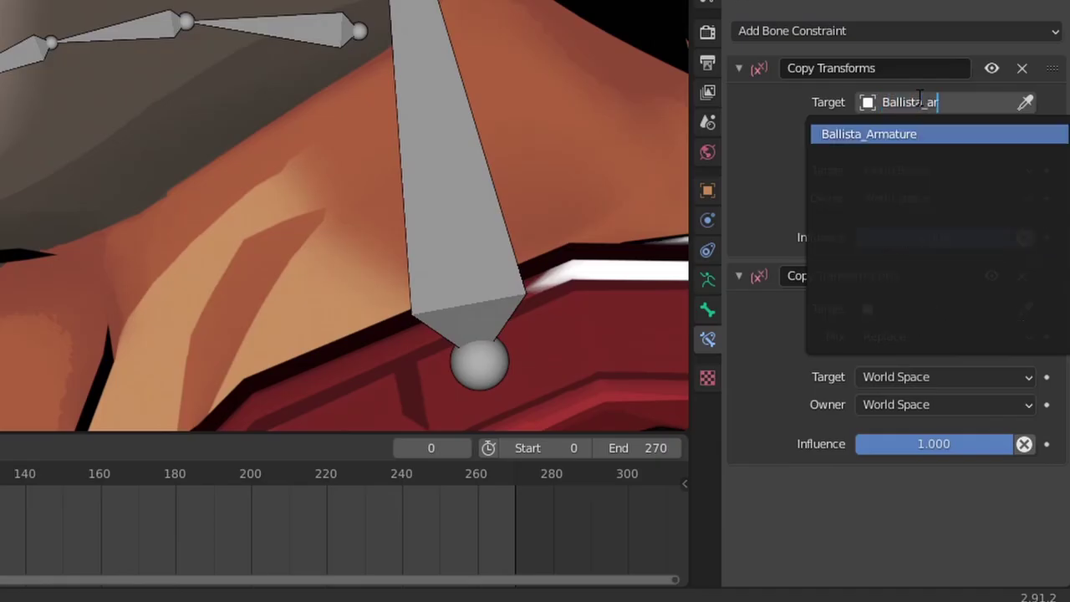
pyautogui.click(887, 133)
pyautogui.click(891, 131)
pyautogui.write('stf')
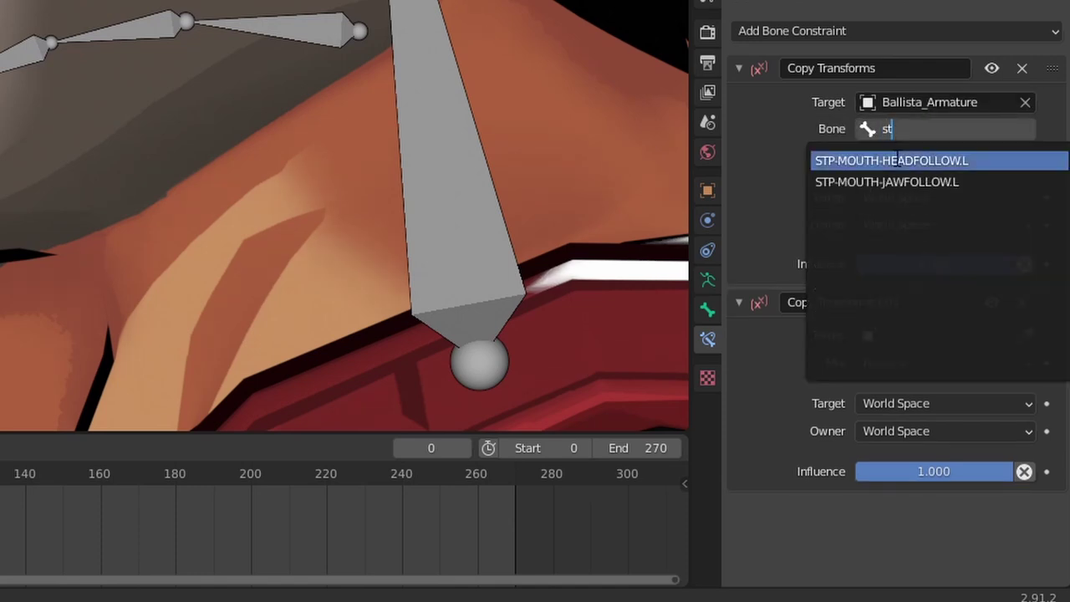
pyautogui.click(895, 159)
# Step: Target the second Copy Transforms constraint at Ballista_Armature's STP-MOUTH-JAWFOLLOW.L bone and set its influence to 0.5
pyautogui.click(919, 359)
pyautogui.write('Ballista_a')
pyautogui.click(883, 132)
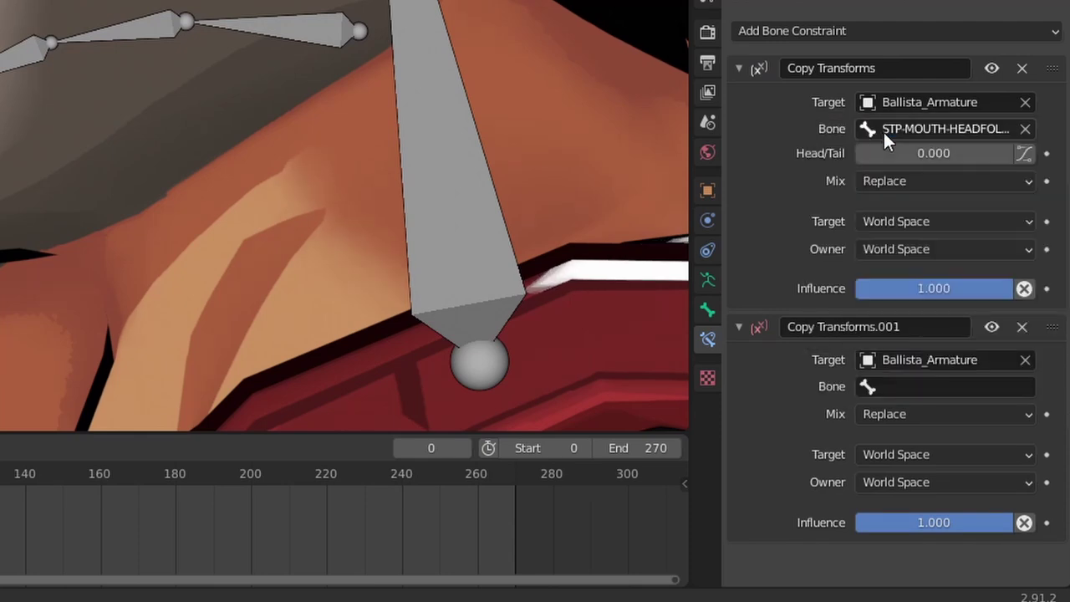
pyautogui.click(919, 386)
pyautogui.write('st')
pyautogui.click(914, 179)
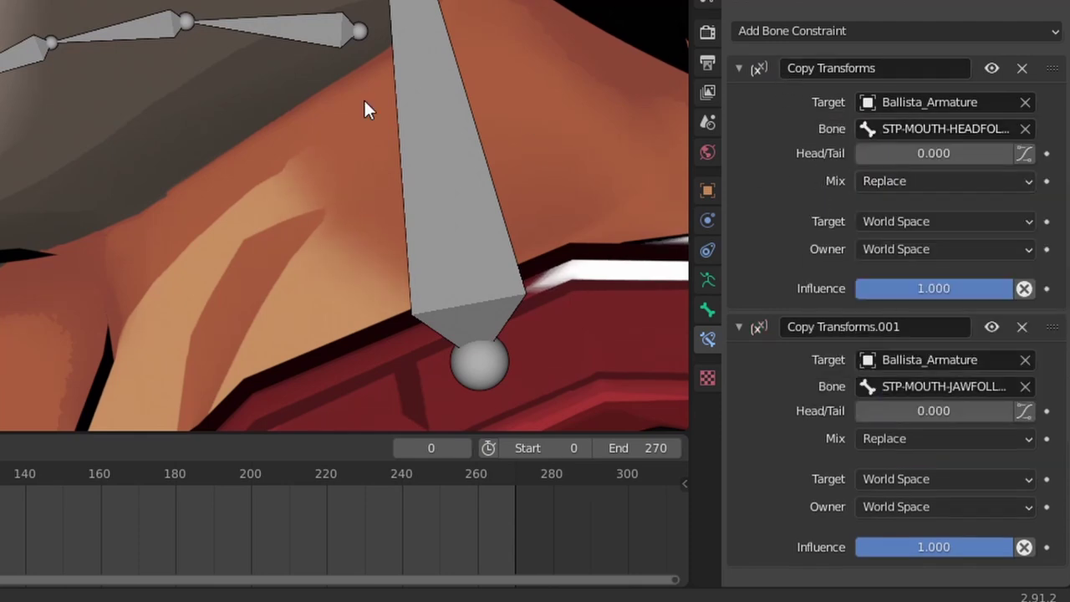
pyautogui.click(963, 553)
pyautogui.press('Return')
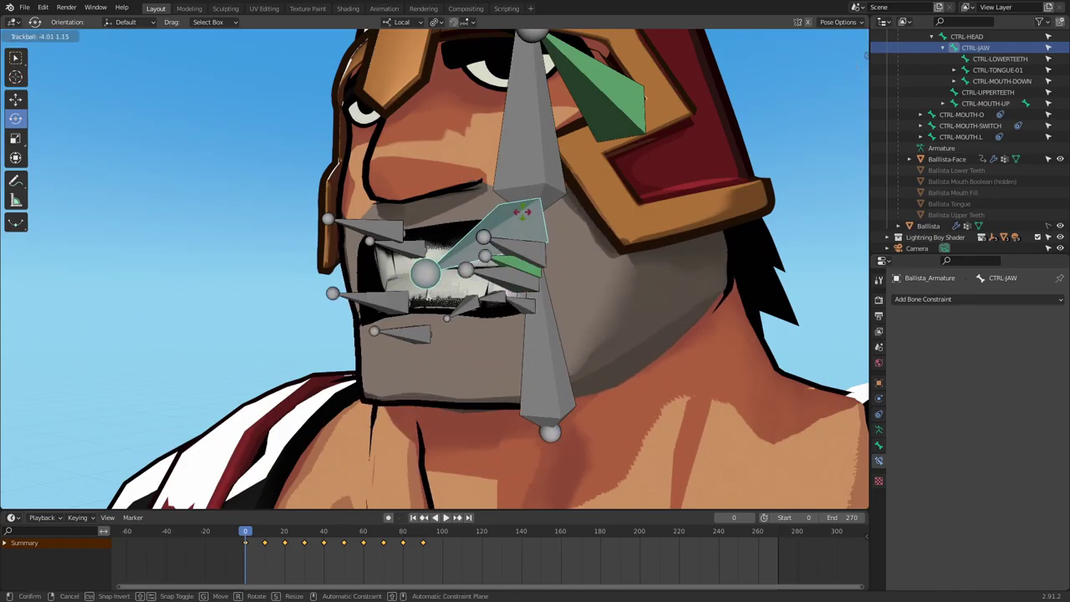
# Step: Test how the mouth corner follows by rotating CTRL-JAW and moving the upper and lower mouth bones, and undo the changes
pyautogui.moveTo(540, 224); pyautogui.dragTo(528, 224)
pyautogui.click(389, 230)
pyautogui.press('g')
pyautogui.moveTo(394, 244)
pyautogui.mouseDown()
pyautogui.moveTo(393, 273)
pyautogui.moveTo(396, 237)
pyautogui.moveTo(391, 246)
pyautogui.mouseUp()
pyautogui.click(436, 385)
pyautogui.moveTo(439, 381); pyautogui.dragTo(433, 331)
pyautogui.hotkey('ctrl', 'z')
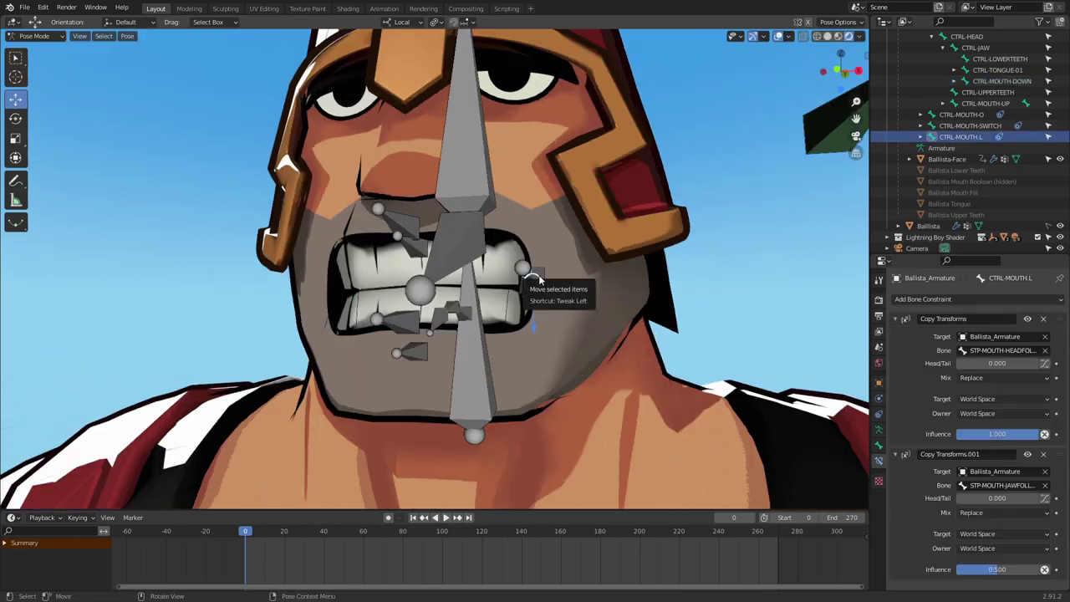
# Step: Save the file, and rename the CTRL-MOUTH.L bone to CTRL-MOUTHPARENT.L in Edit Mode
pyautogui.moveTo(562, 264); pyautogui.dragTo(520, 280, button='middle')
pyautogui.hotkey('ctrl', 's')
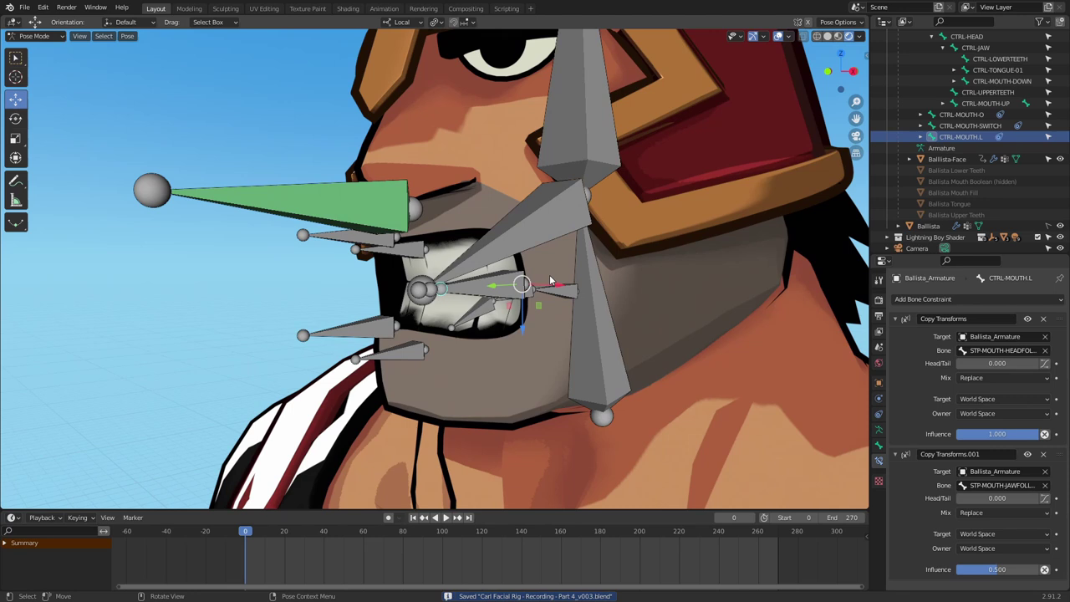
pyautogui.moveTo(565, 293); pyautogui.dragTo(502, 311, button='middle')
pyautogui.press('KP_3')
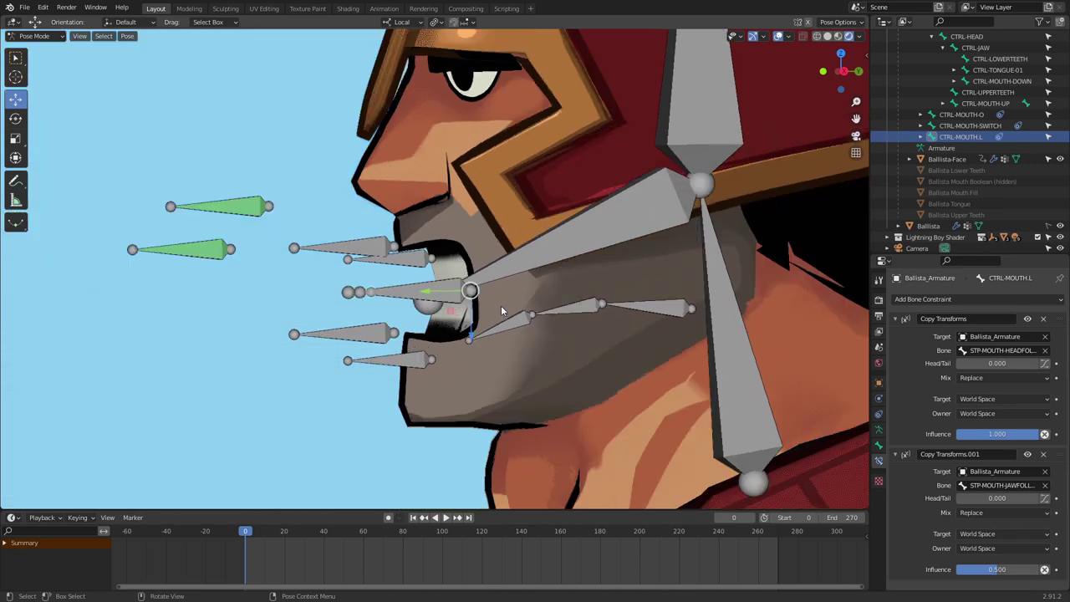
pyautogui.scroll(3, 485, 290)
pyautogui.press('Tab')
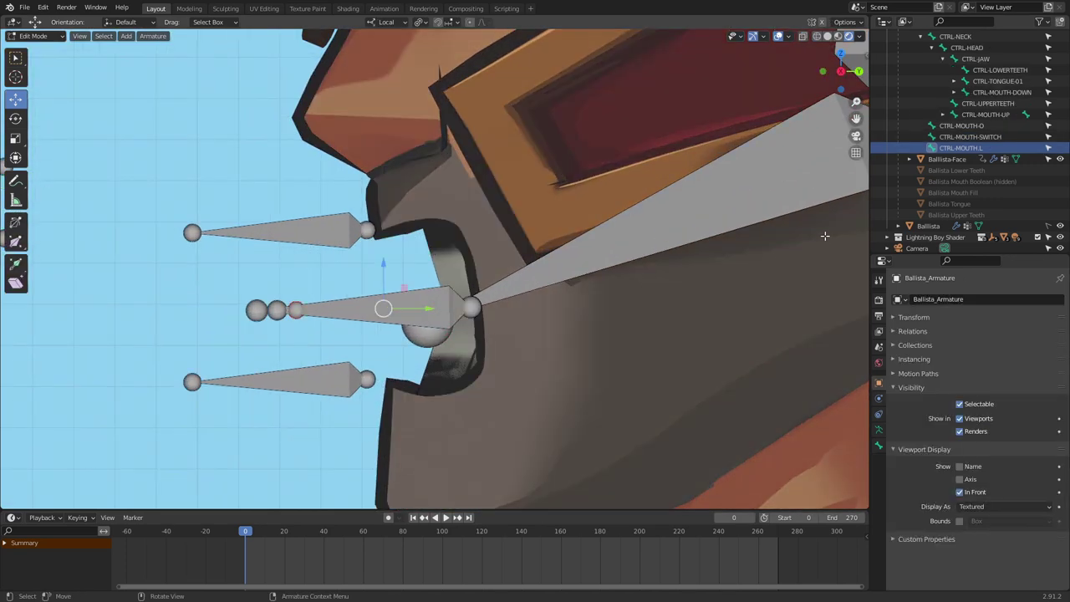
pyautogui.doubleClick(961, 148)
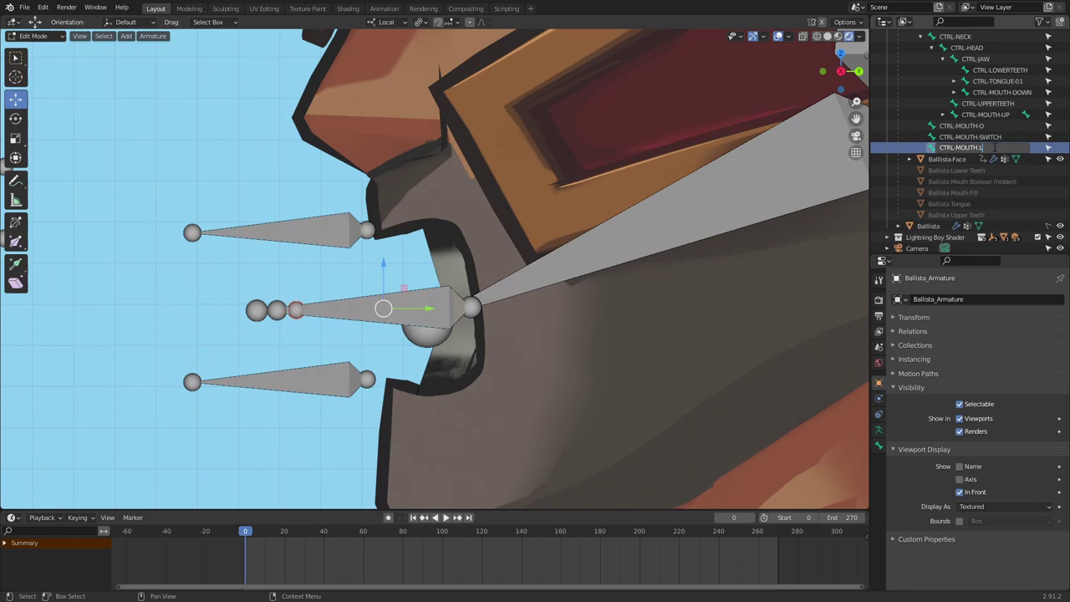
pyautogui.press('BackSpace')
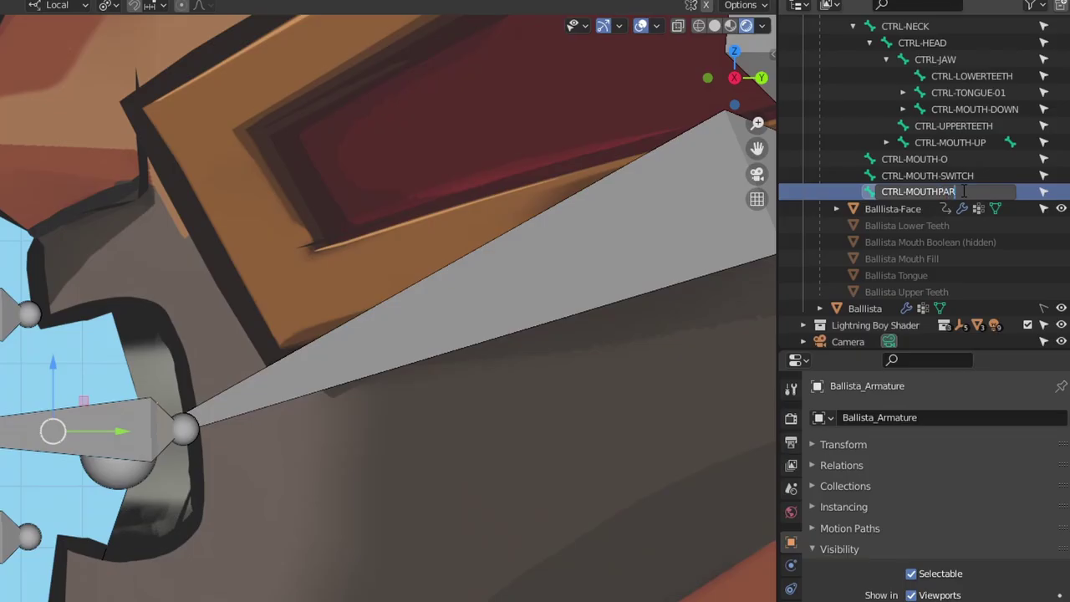
pyautogui.write('PARENT.L')
pyautogui.press('Return')
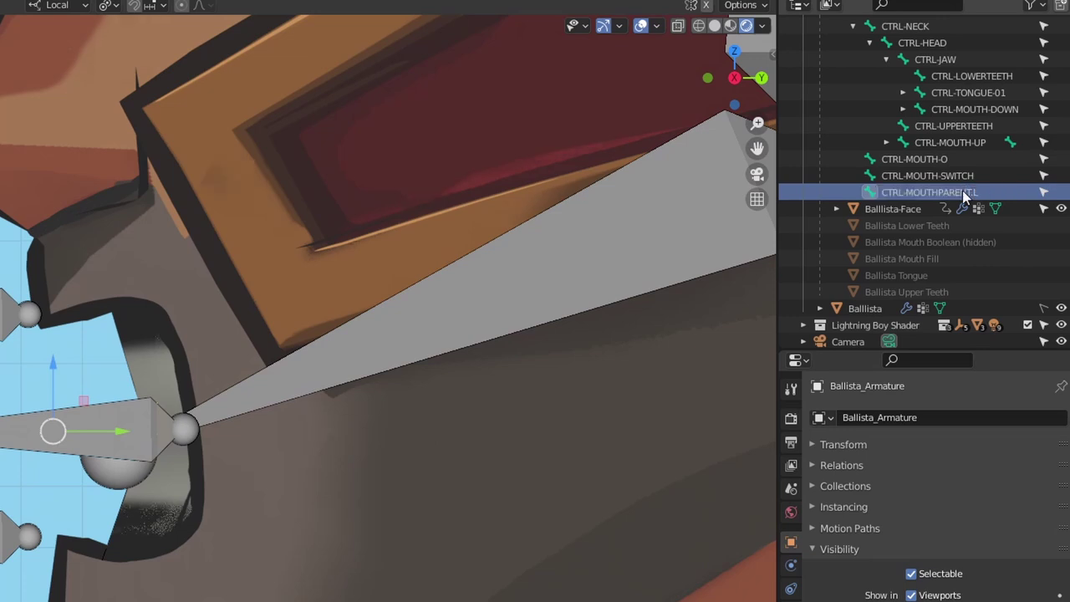
# Step: Duplicate CTRL-MOUTHPARENT.L in place and rename the copy CTRL-MOUTH.L
pyautogui.hotkey('shift', 'd')
pyautogui.rightClick(241, 375)
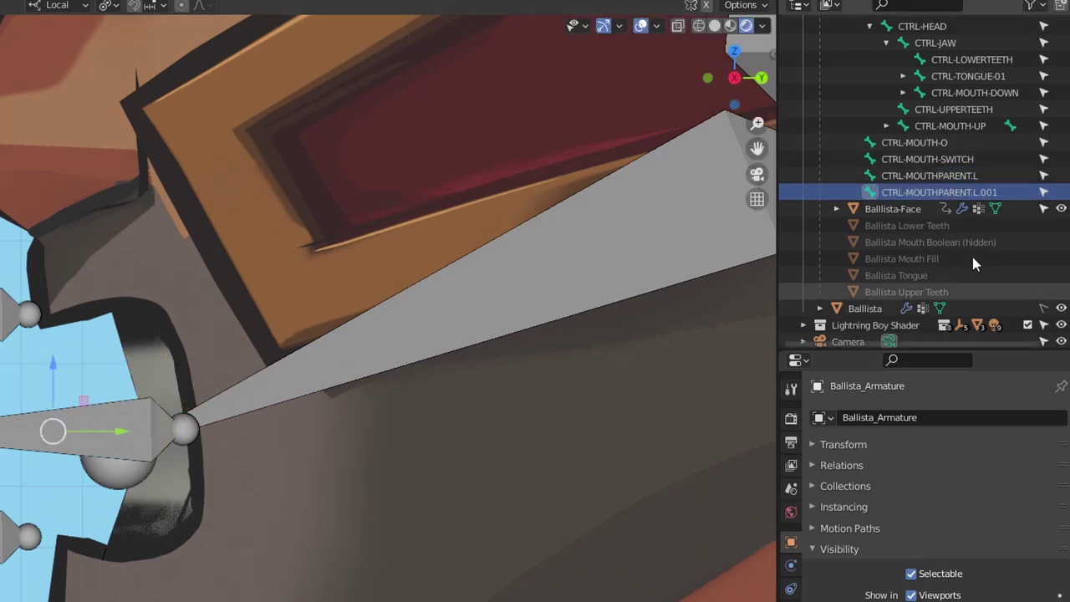
pyautogui.doubleClick(1003, 192)
pyautogui.moveTo(1000, 191); pyautogui.dragTo(981, 190)
pyautogui.press('BackSpace')
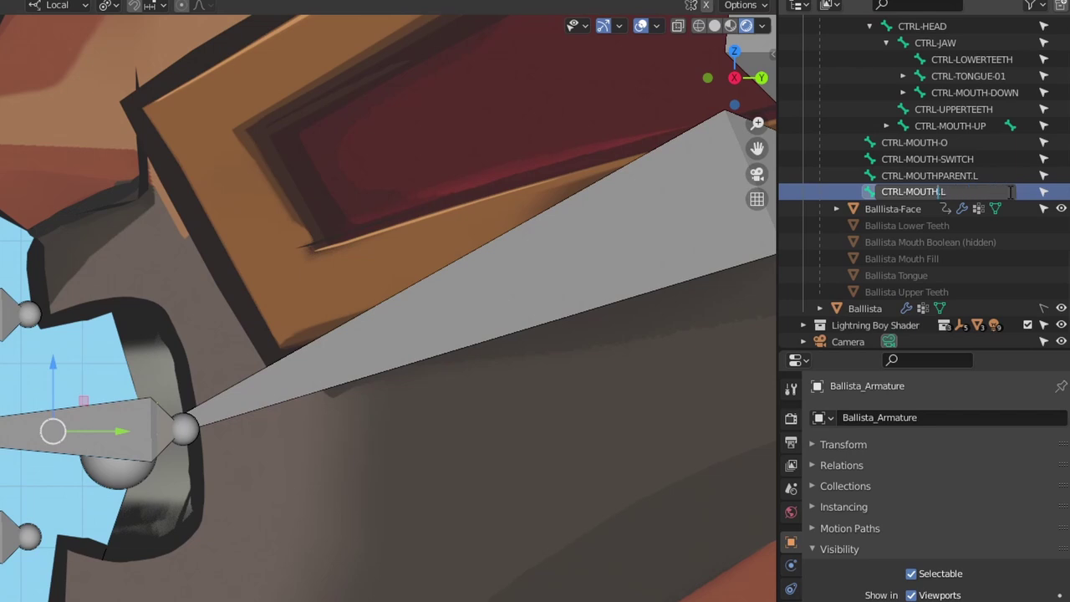
pyautogui.press('Return')
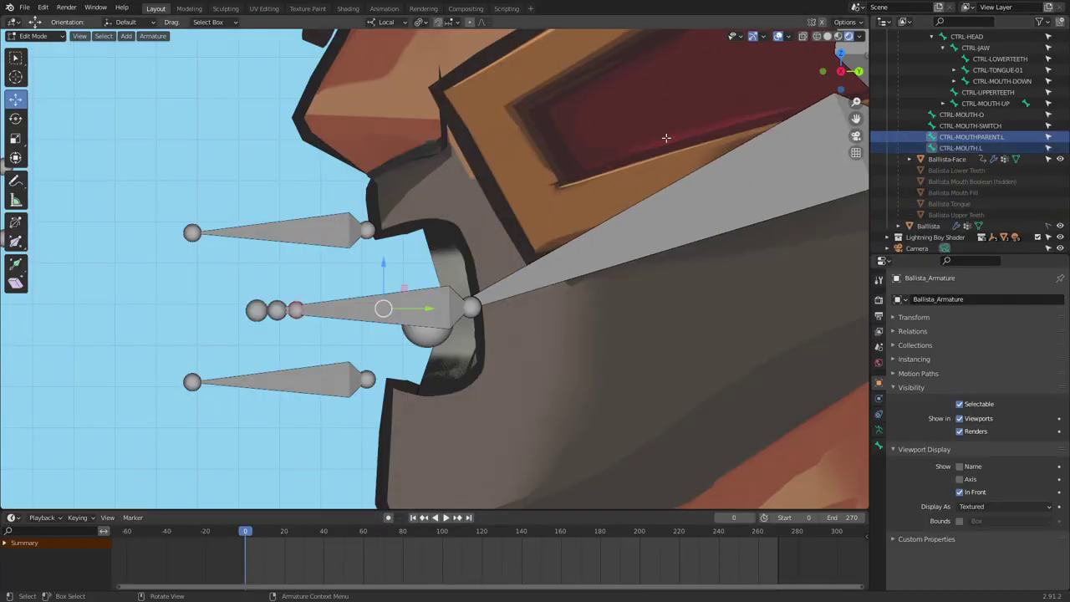
# Step: Parent CTRL-MOUTH.L to CTRL-MOUTHPARENT.L keeping its offset, and remove both Copy Transforms constraints from CTRL-MOUTH.L in Pose Mode
pyautogui.hotkey('ctrl', 'p')
pyautogui.click(667, 138)
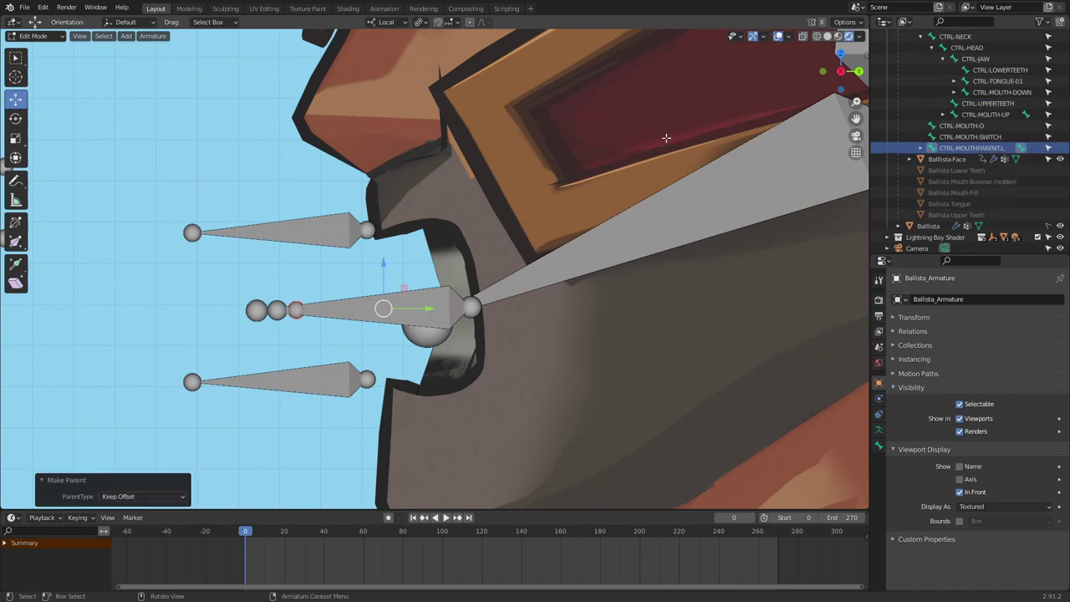
pyautogui.hotkey('ctrl', 'Tab')
pyautogui.click(750, 253)
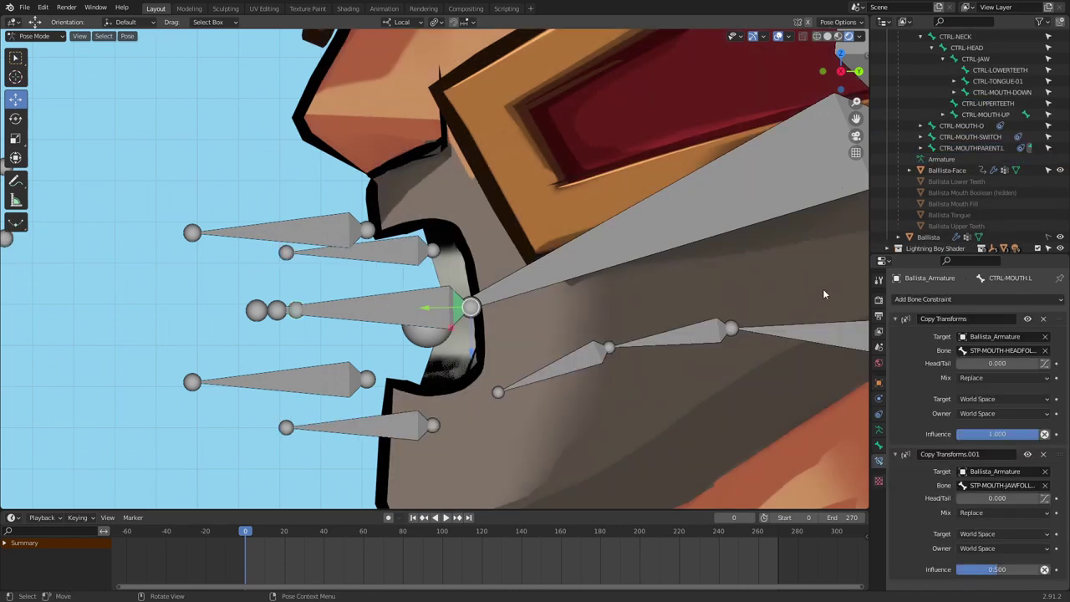
pyautogui.click(1044, 454)
pyautogui.click(1043, 318)
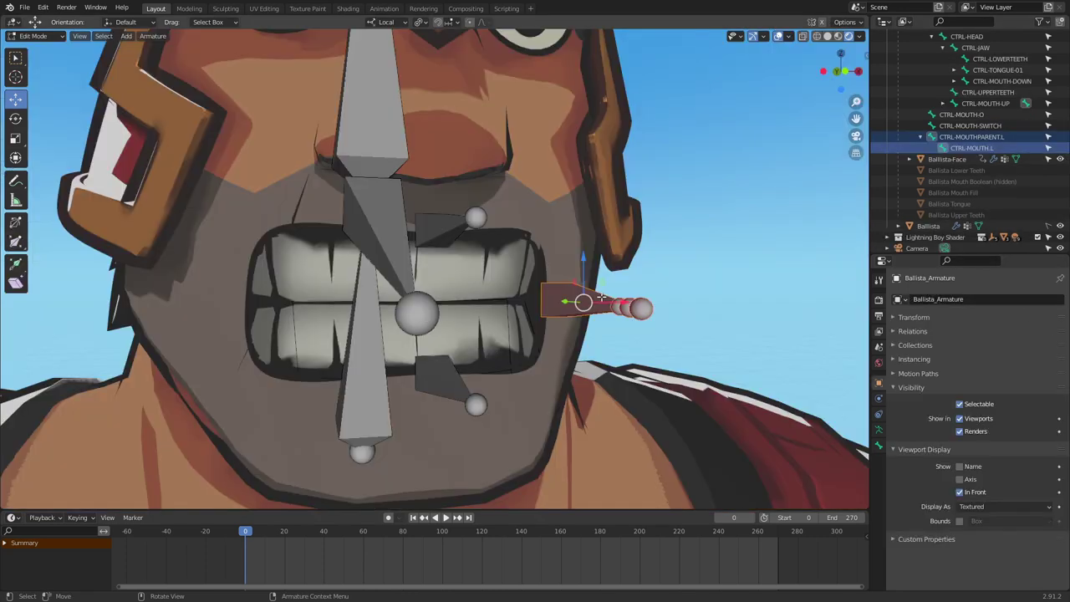
# Step: Symmetrize the left mouth-corner bones to the other side of the face and check the mirrored bones in the hierarchy
pyautogui.moveTo(703, 265); pyautogui.dragTo(755, 239, button='middle')
pyautogui.moveTo(649, 214); pyautogui.dragTo(533, 341)
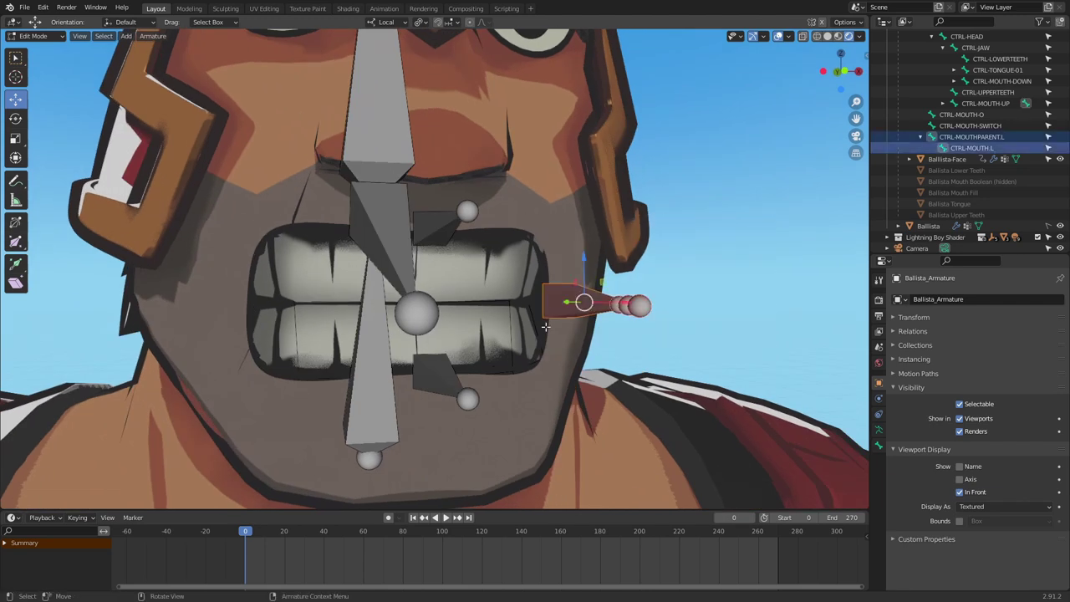
pyautogui.rightClick(569, 301)
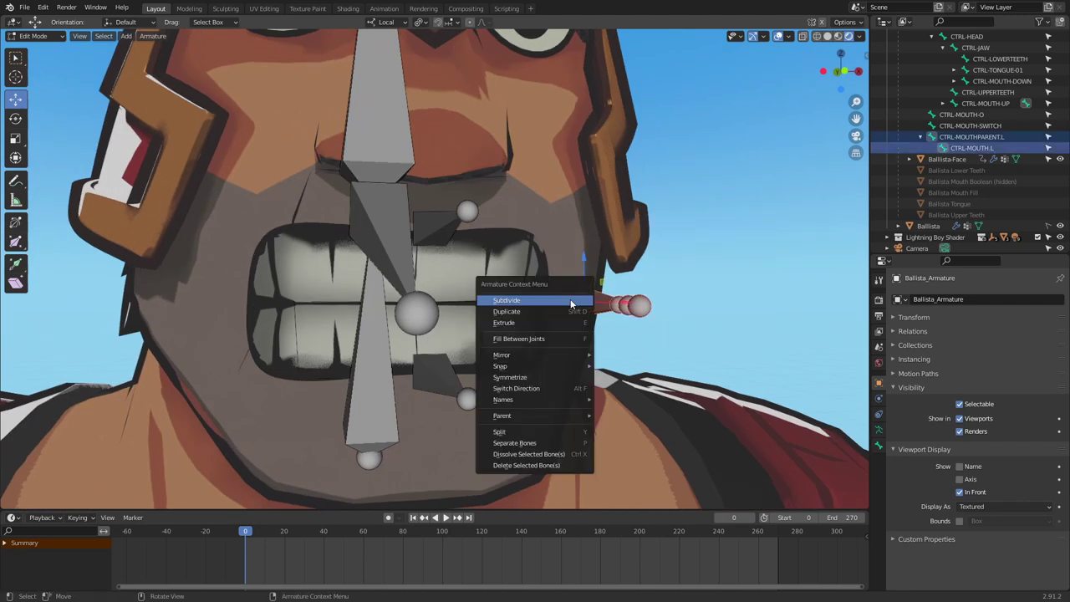
pyautogui.click(545, 377)
pyautogui.moveTo(517, 304); pyautogui.dragTo(477, 295, button='middle')
pyautogui.click(921, 148)
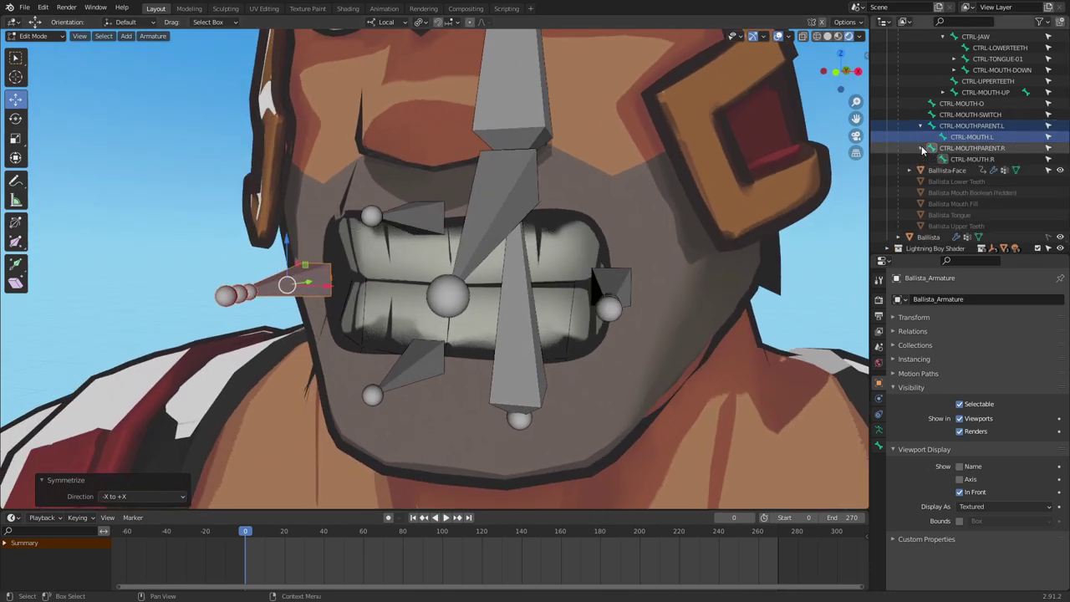
pyautogui.click(966, 148)
pyautogui.click(974, 158)
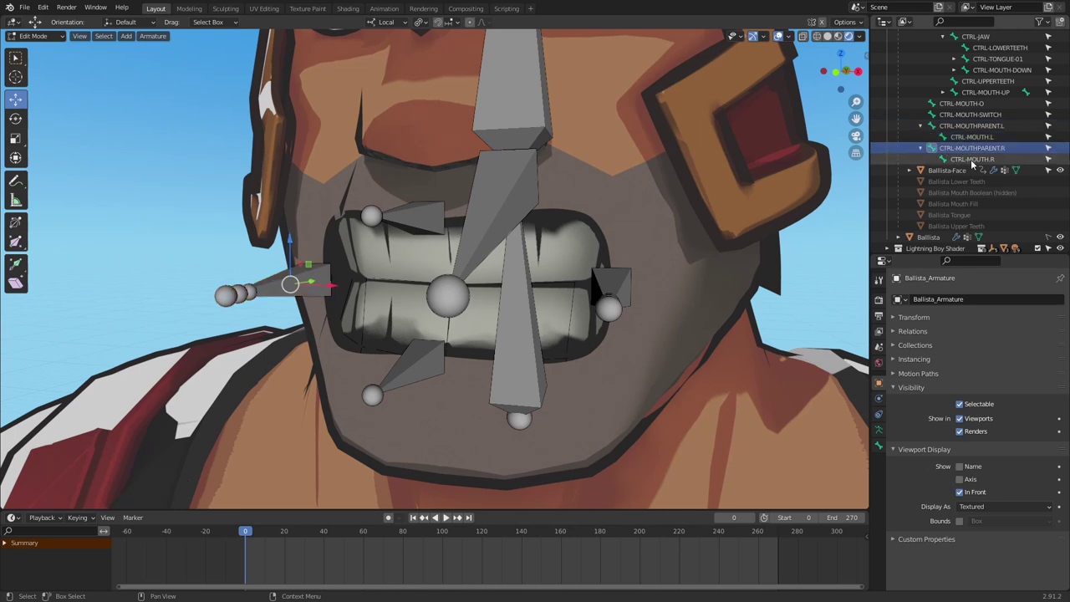
pyautogui.scroll(1, 977, 156)
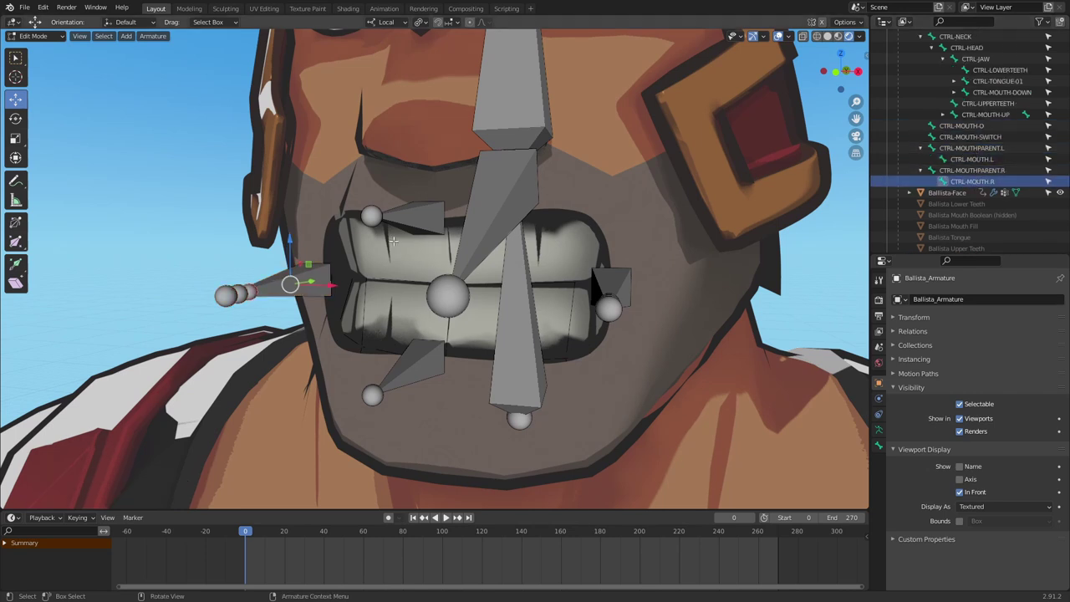
pyautogui.click(237, 293)
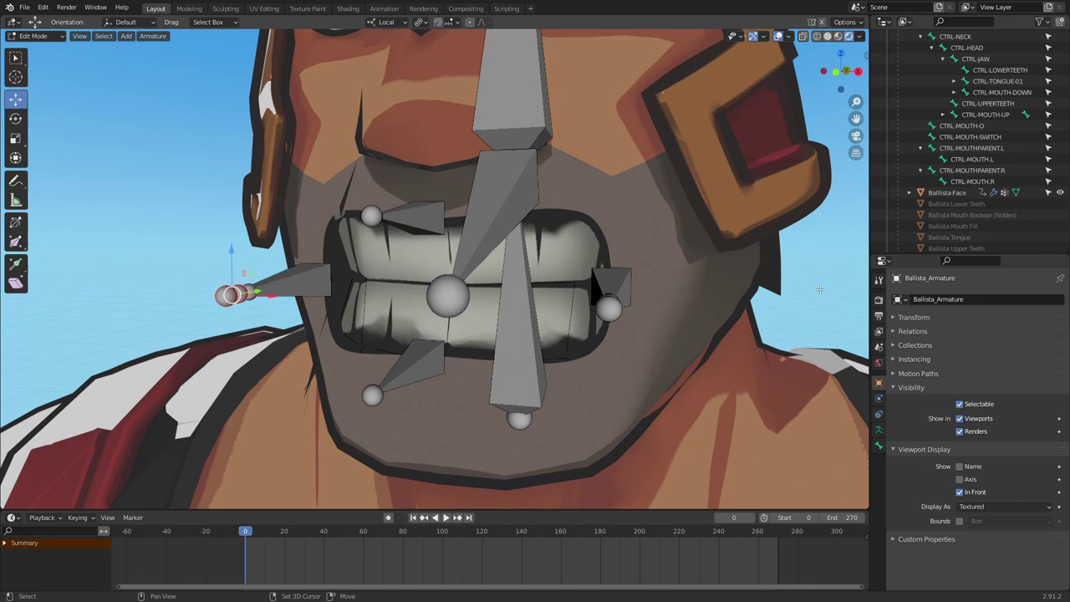
pyautogui.press('KP_Decimal')
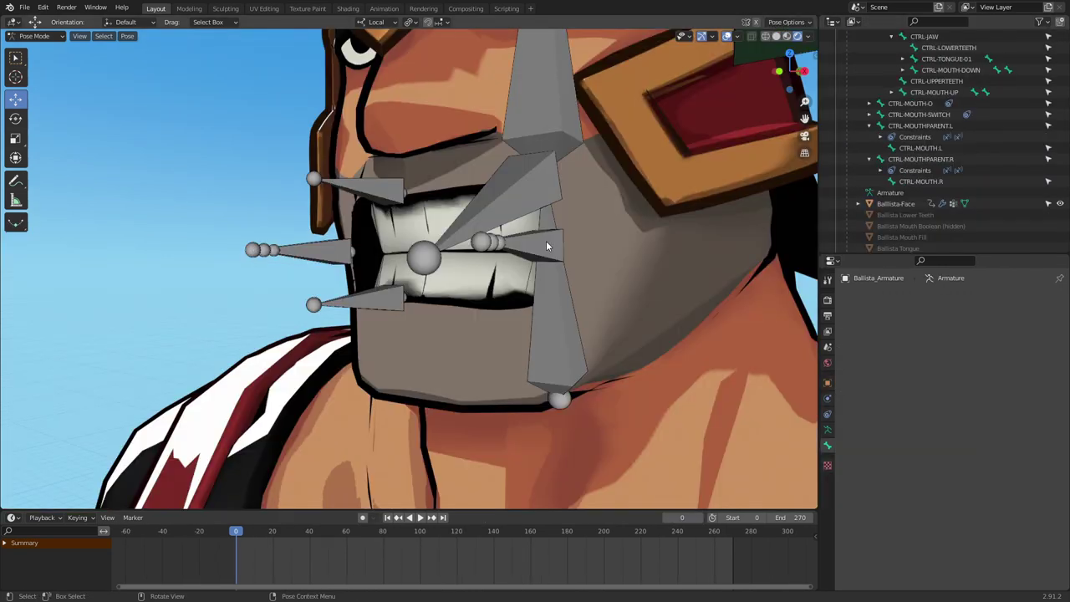
# Step: Hide STP-MOUTH-HEADFOLLOW.L and STP-MOUTH-JAWFOLLOW.L in Pose Mode, turning off Deform on the jaw-follow bone
pyautogui.click(547, 245)
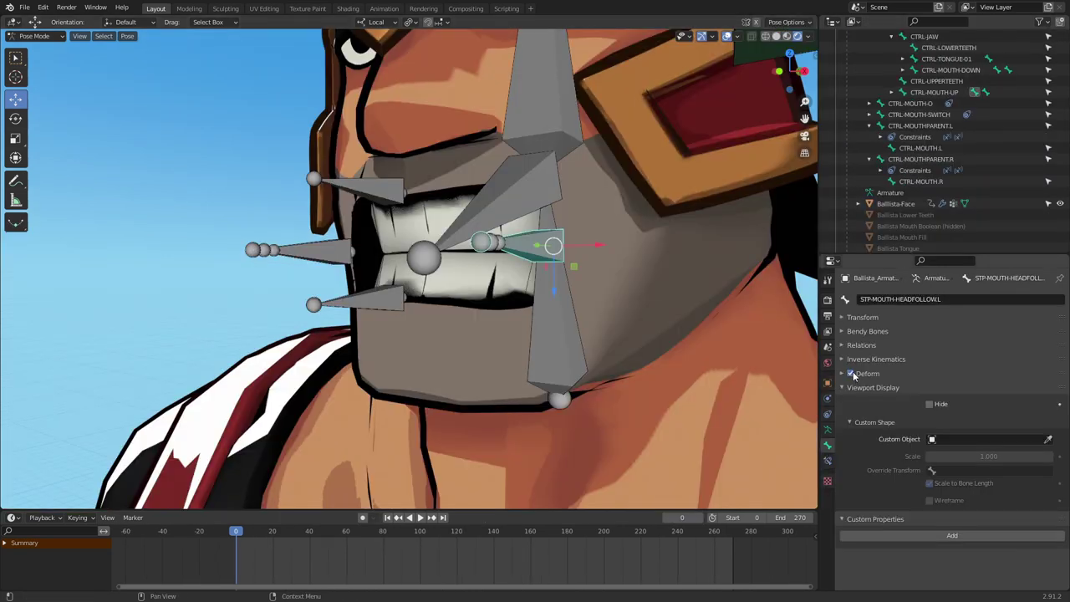
pyautogui.press('h')
pyautogui.click(541, 243)
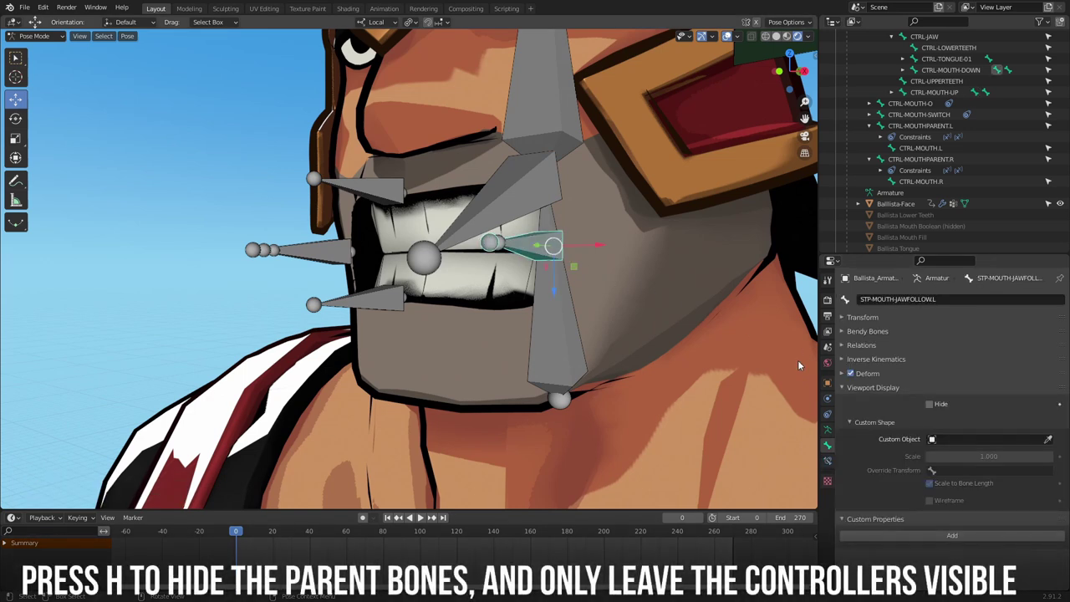
pyautogui.click(851, 374)
pyautogui.press('h')
# Step: Hide the right-side head-follow and jaw-follow bones and CTRL-MOUTHPARENT.R, leaving the CTRL-MOUTH.R controller in view
pyautogui.click(319, 251)
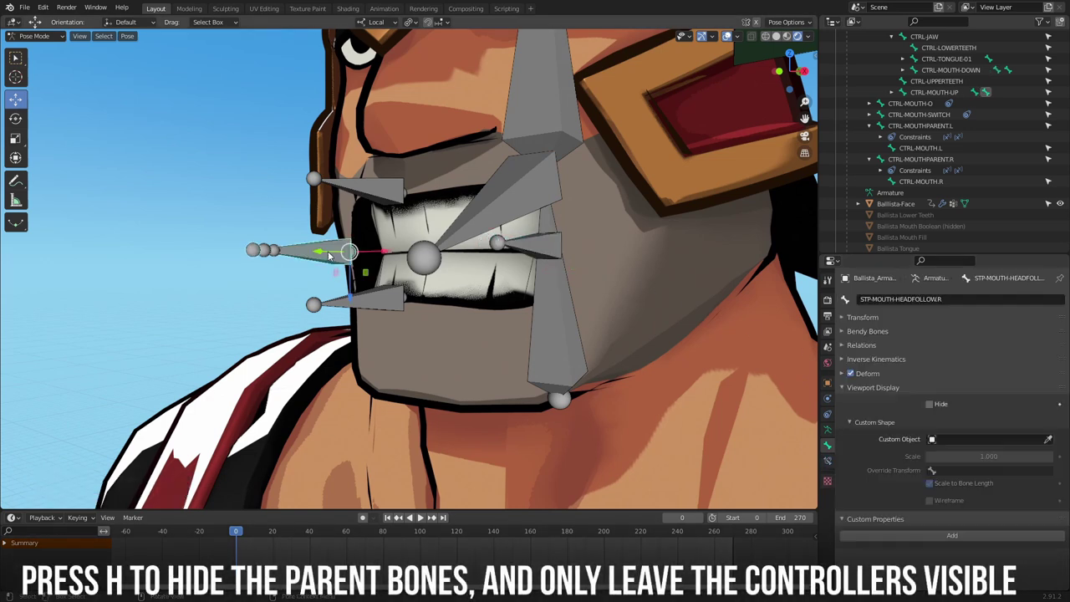
pyautogui.press('h')
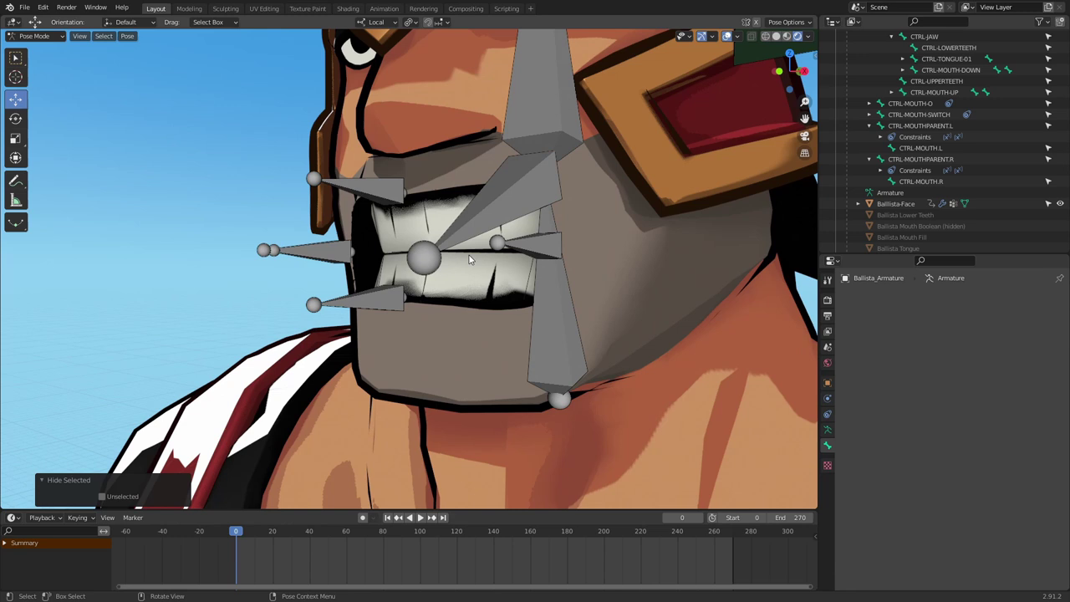
pyautogui.click(320, 247)
pyautogui.press('h')
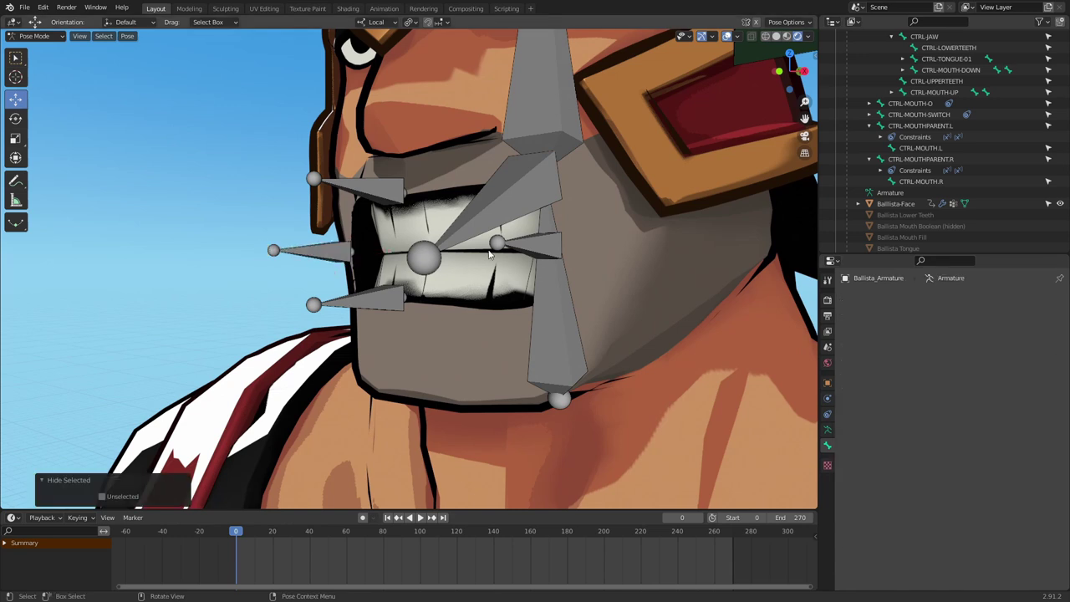
pyautogui.click(350, 252)
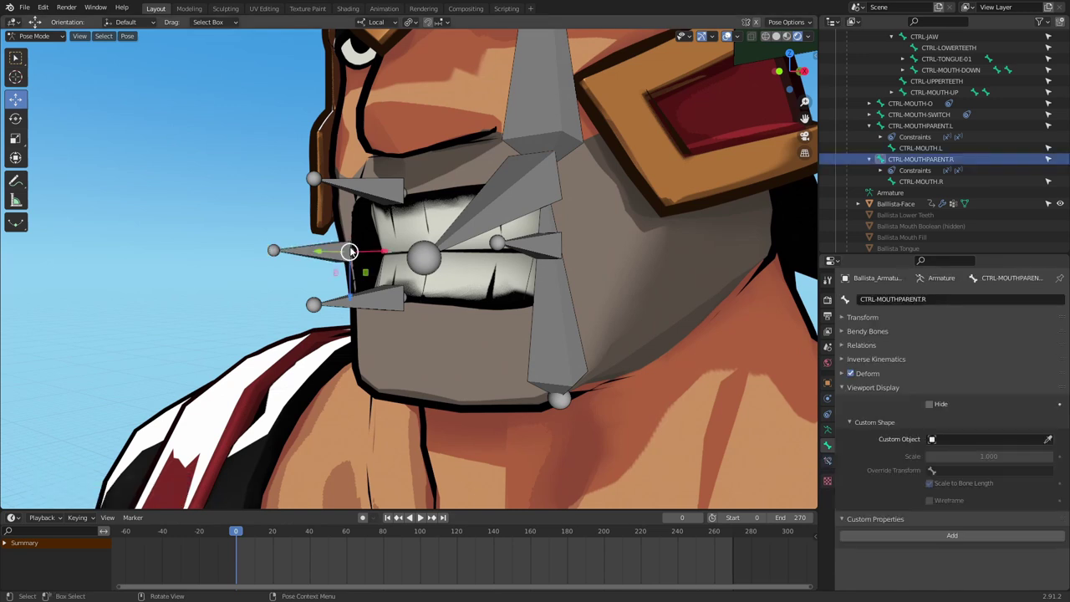
pyautogui.click(919, 159)
pyautogui.press('h')
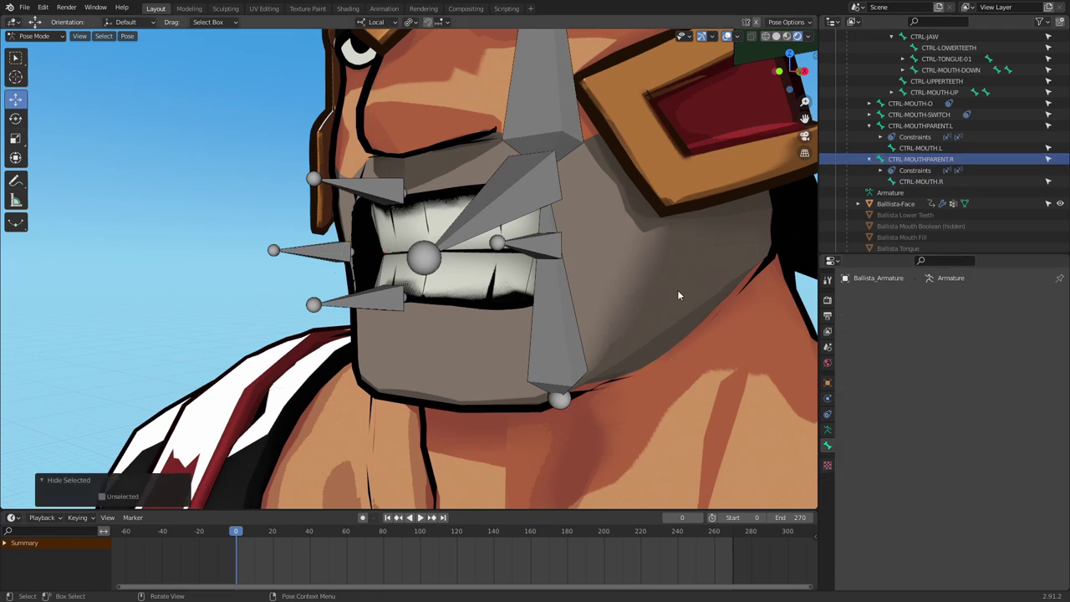
# Step: Select CTRL-MOUTHPARENT.L in the hierarchy and inspect the bone around the mouth corner
pyautogui.click(923, 125)
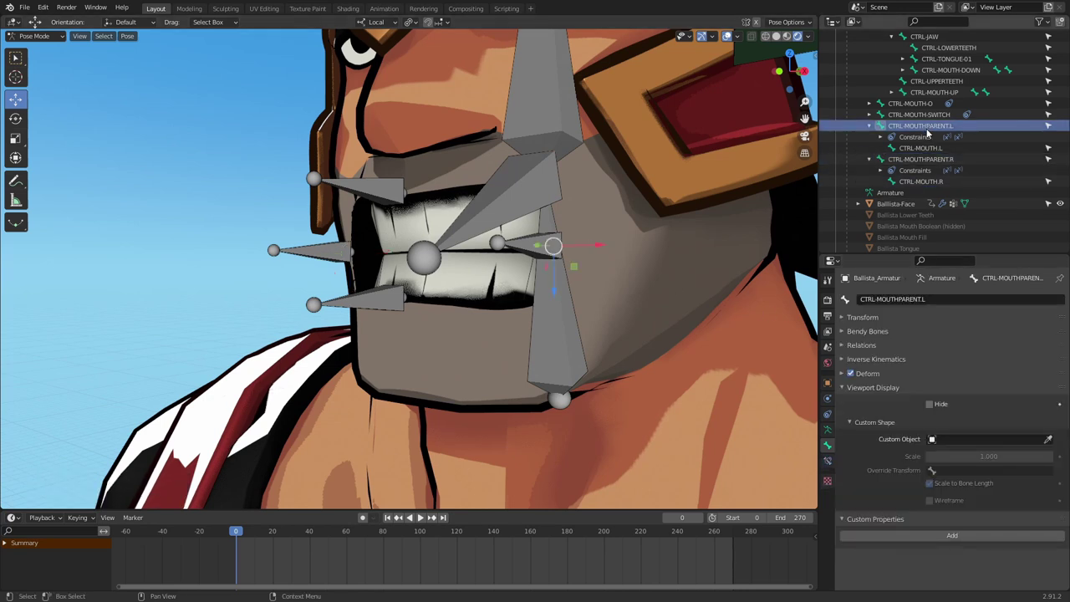
pyautogui.moveTo(599, 237); pyautogui.dragTo(652, 243, button='middle')
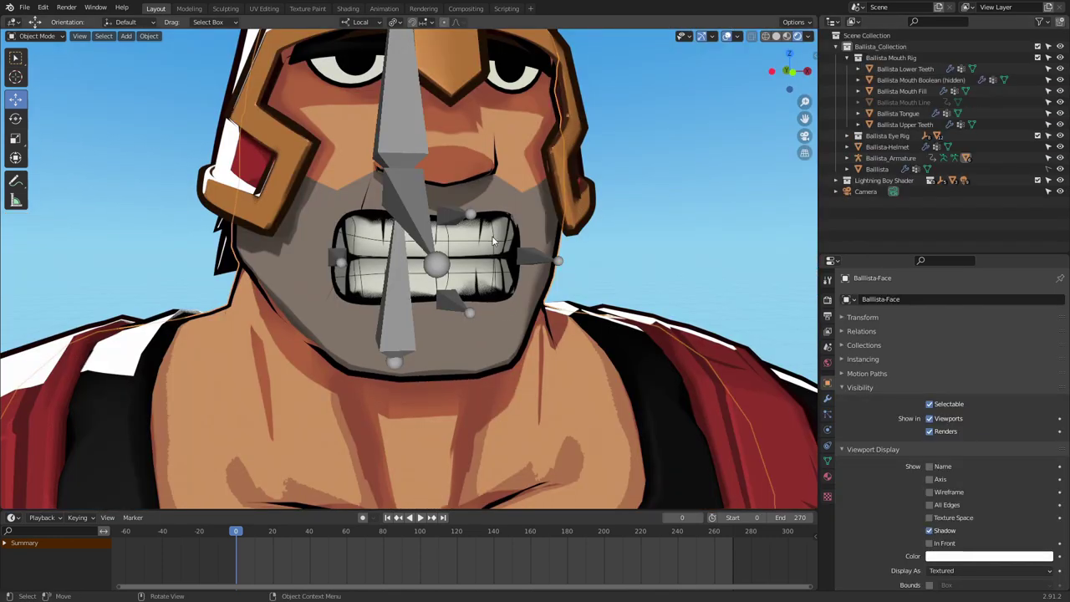
# Step: Display the Ballista Mouth Boolean (hidden) object as Textured and turn off its Subdivision modifier in the viewport
pyautogui.click(494, 240)
pyautogui.scroll(1, 721, 408)
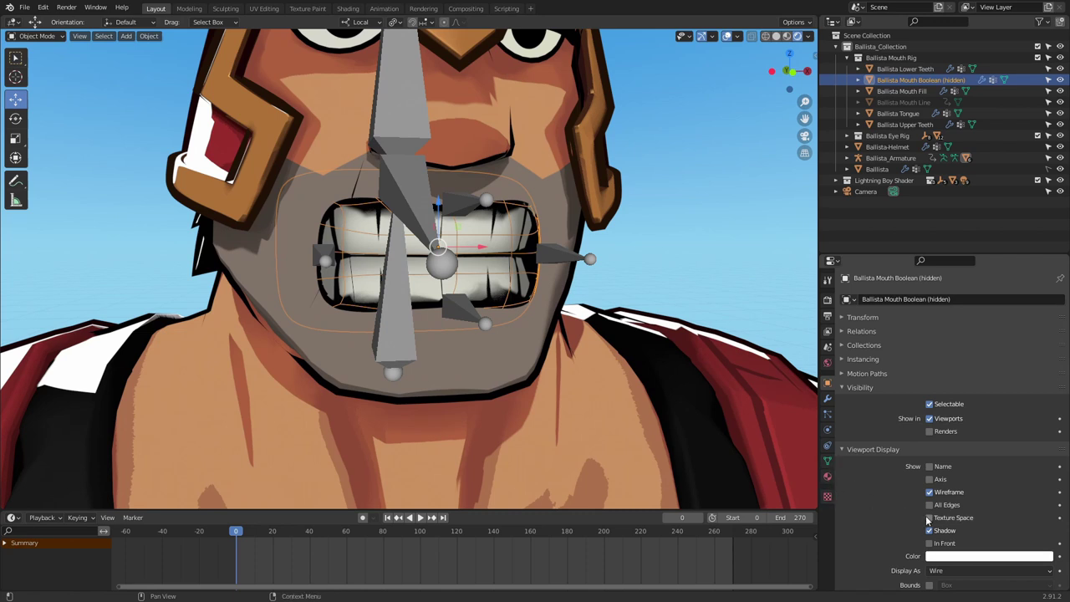
pyautogui.scroll(-1, 942, 550)
pyautogui.click(942, 549)
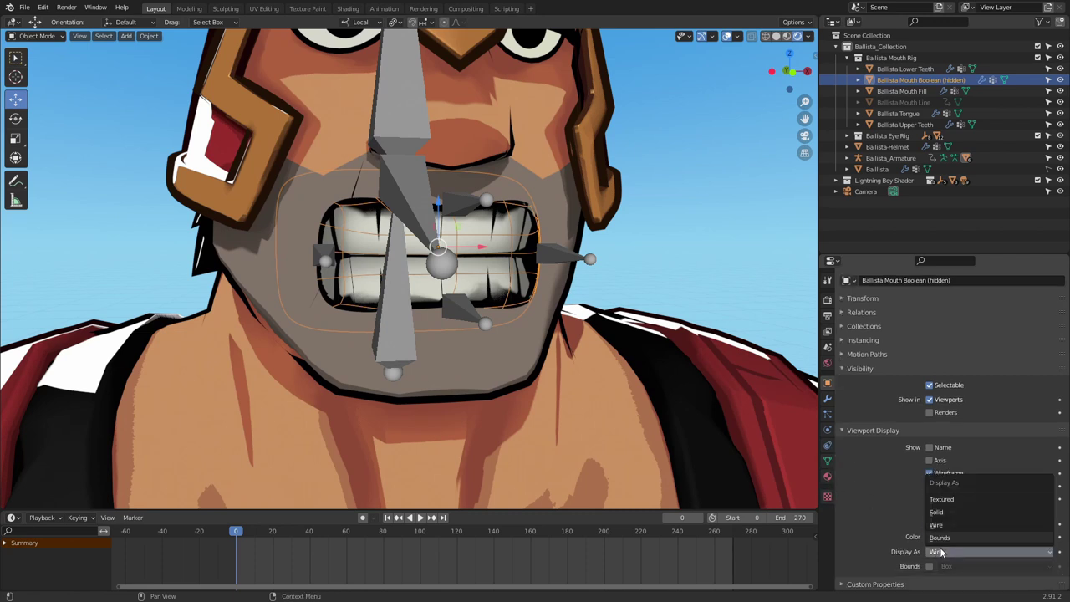
pyautogui.click(959, 506)
pyautogui.click(828, 399)
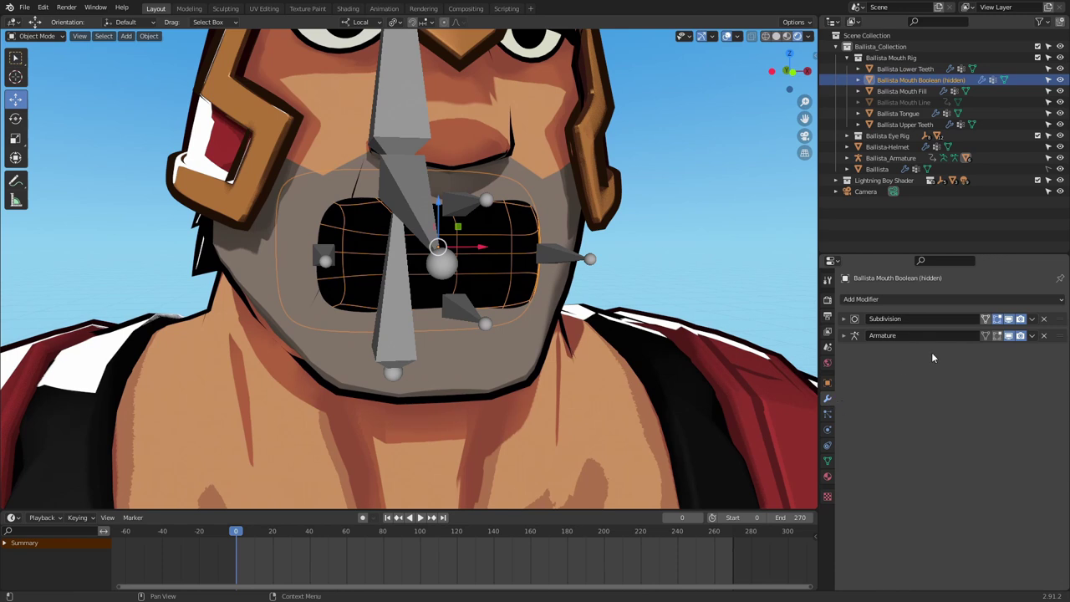
pyautogui.click(1009, 318)
pyautogui.moveTo(551, 243); pyautogui.dragTo(536, 263, button='middle')
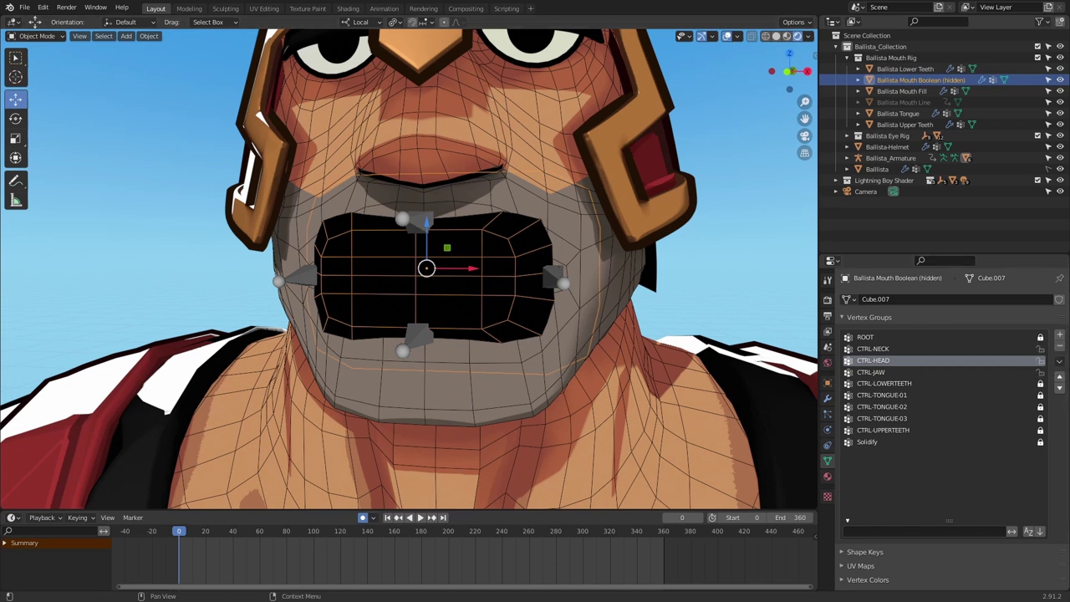
# Step: Add four vertex groups to the mouth boolean, naming the first two CTRL-MOUTH-UP and CTRL-MOUTH-DOWN
pyautogui.click(1059, 334)
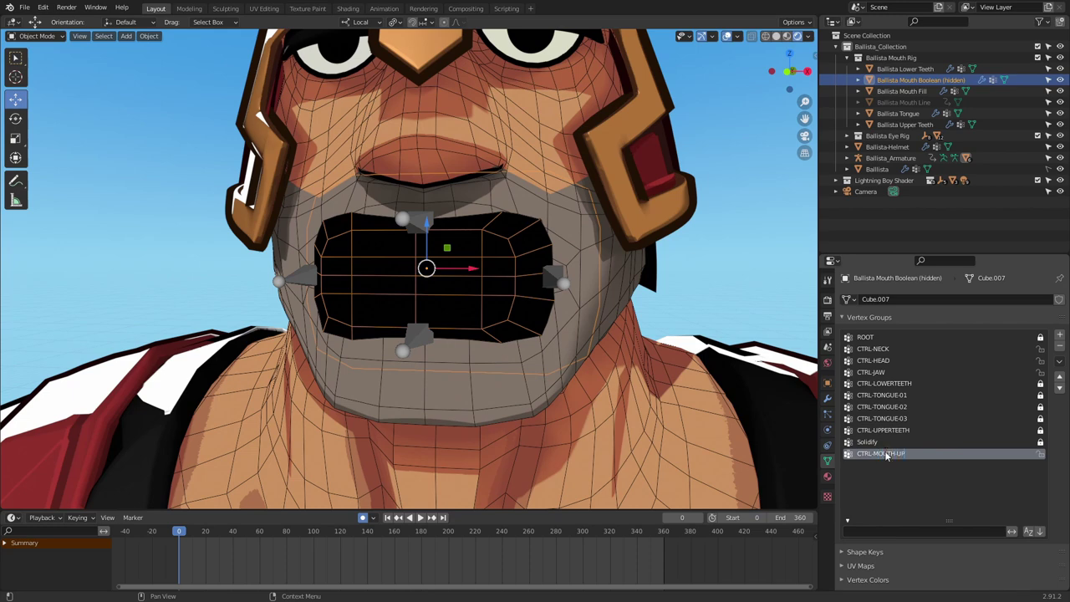
pyautogui.click(1060, 335)
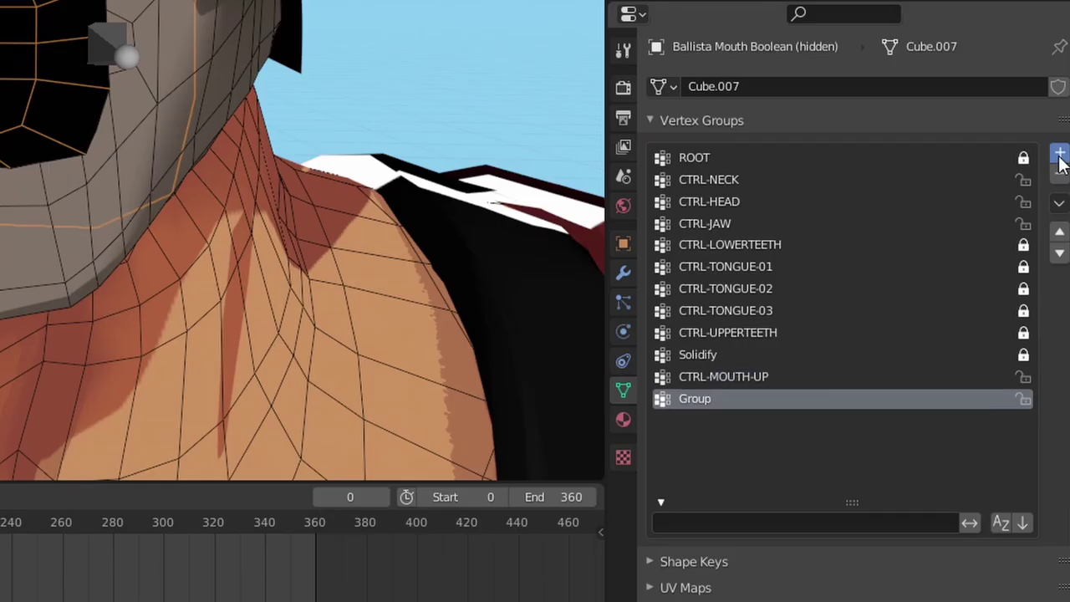
pyautogui.click(1060, 157)
pyautogui.click(1059, 157)
pyautogui.click(724, 399)
pyautogui.doubleClick(724, 399)
pyautogui.write('CTRL-MOUTH-UP')
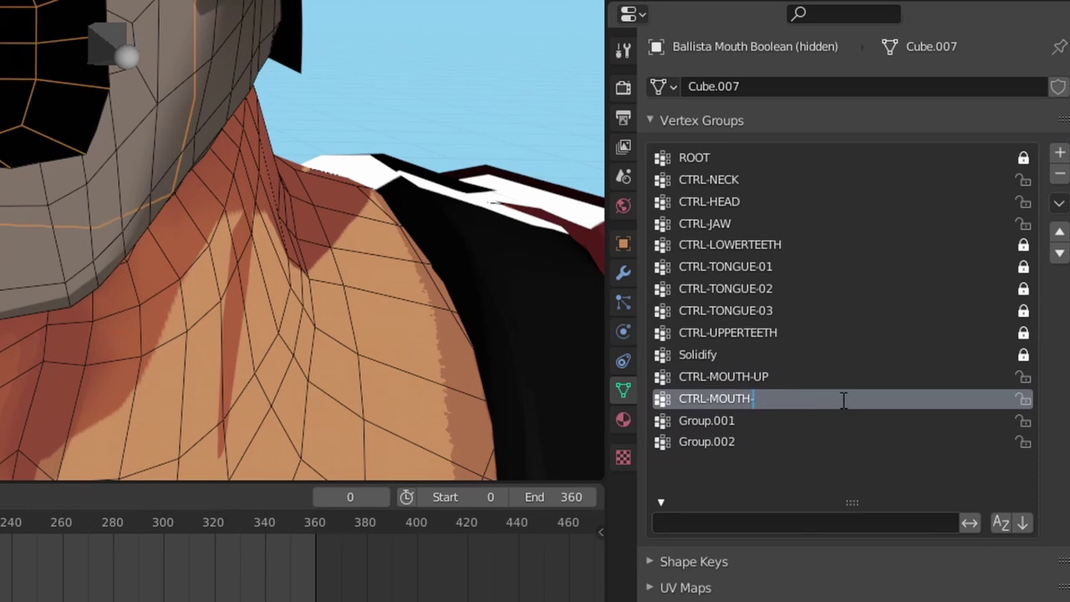
pyautogui.press('Return')
# Step: Rename the remaining two new vertex groups CTRL-MOUTH.L and CTRL-MOUTH.R, and make CTRL-MOUTH-UP the active group
pyautogui.doubleClick(732, 420)
pyautogui.write('CTRL-MOUTH-UP')
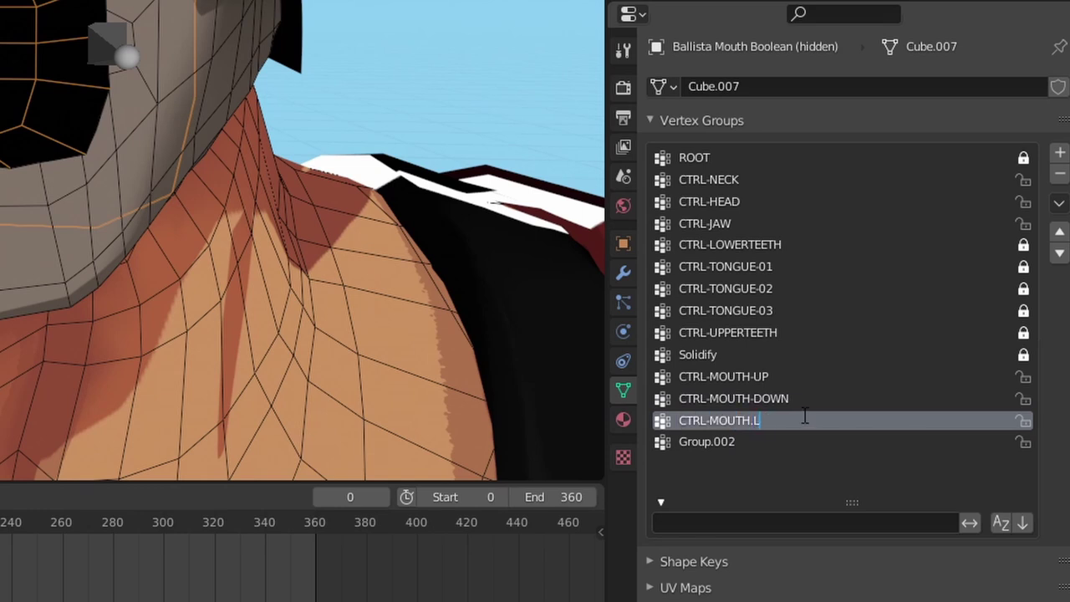
pyautogui.doubleClick(751, 440)
pyautogui.write('CTRL-MOUTH-UP')
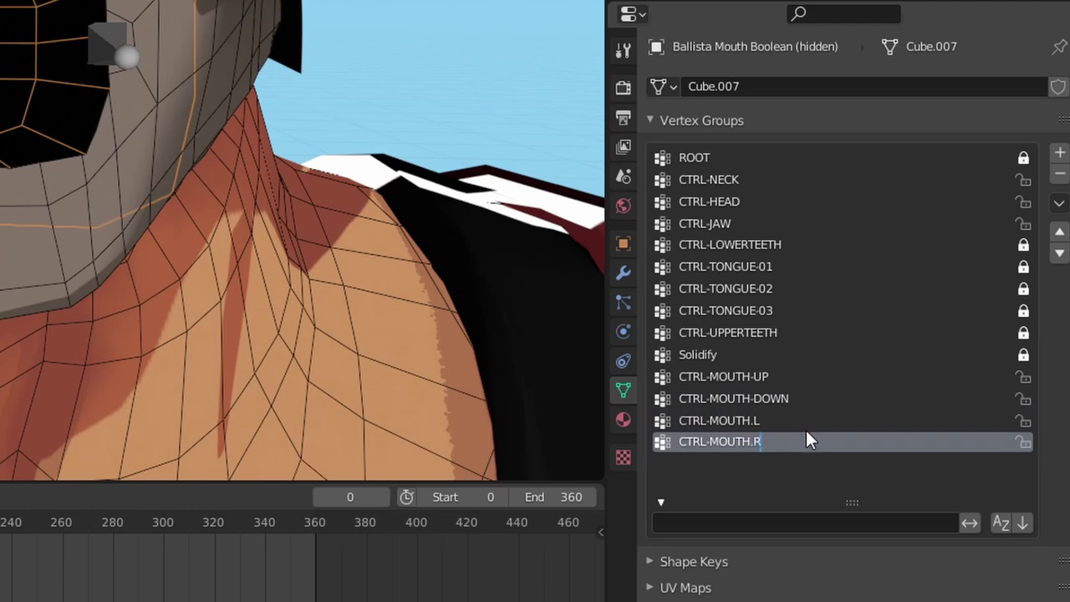
pyautogui.click(765, 376)
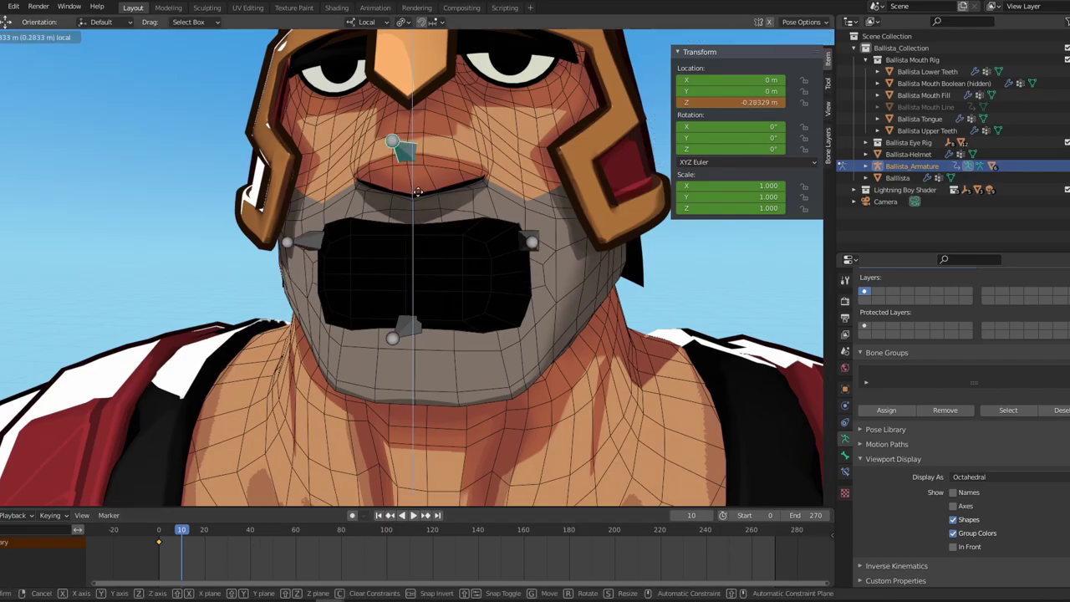
# Step: Keyframe a test motion on the upper mouth bone: raised at frame 10, lowered at frame 20, location cleared at frame 30
pyautogui.click(418, 192)
pyautogui.press('i')
pyautogui.click(434, 282)
pyautogui.click(205, 530)
pyautogui.press('g')
pyautogui.press('z')
pyautogui.click(418, 311)
pyautogui.click(228, 529)
pyautogui.hotkey('alt', 'g')
pyautogui.press('i')
pyautogui.click(422, 287)
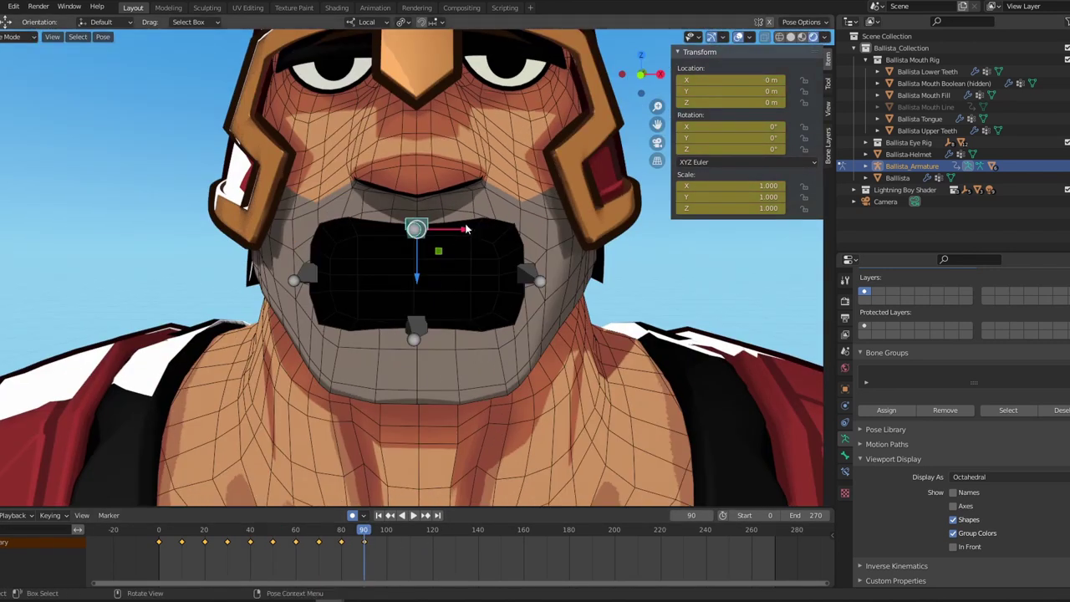
pyautogui.click(386, 530)
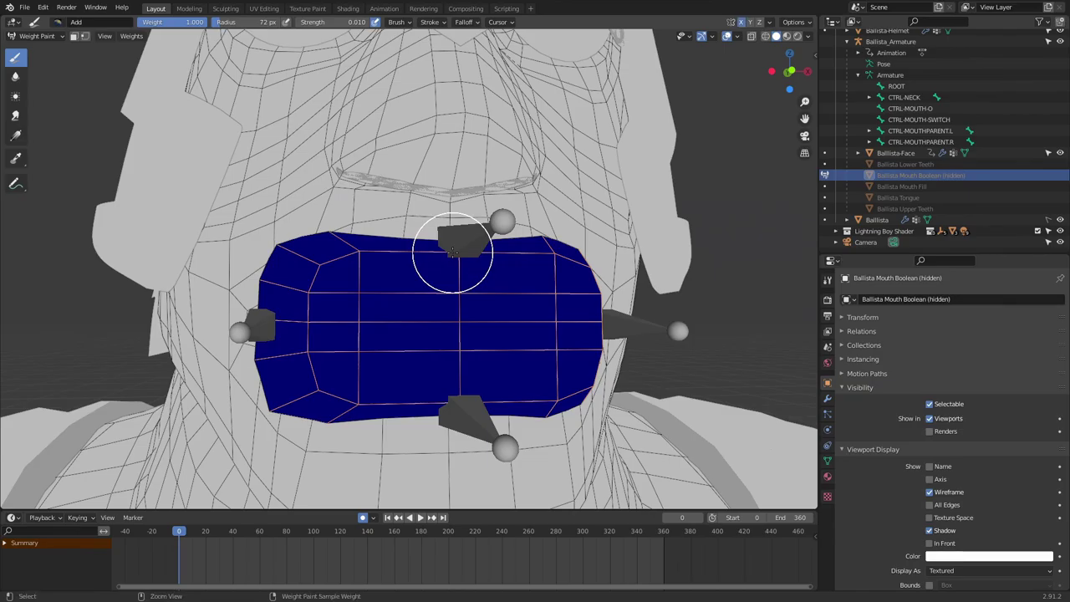
# Step: Turn off X mirroring for weight painting on the mouth boolean
pyautogui.click(794, 22)
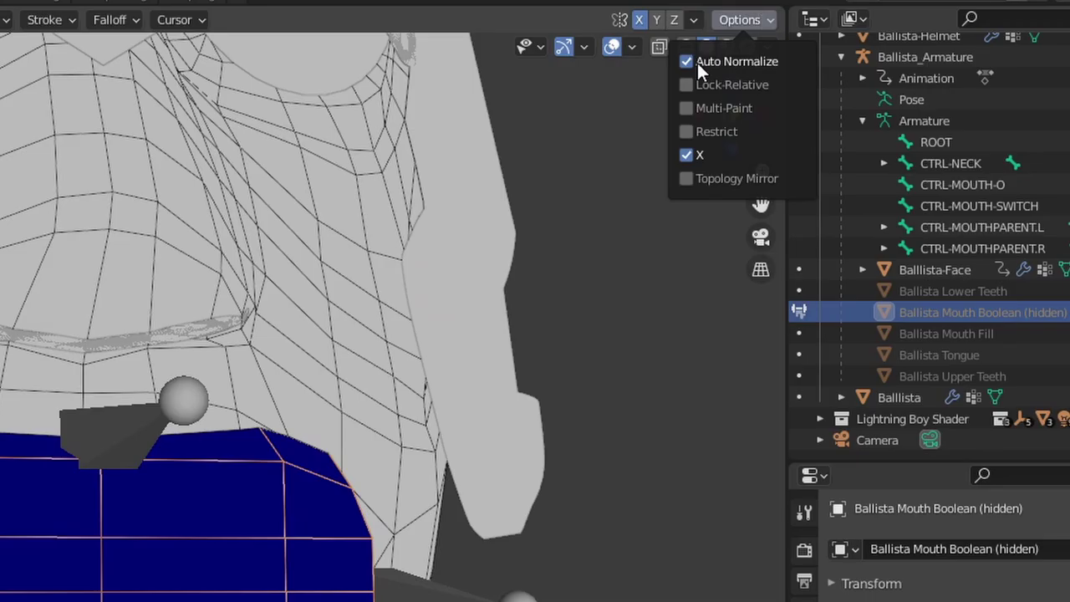
pyautogui.click(687, 154)
pyautogui.click(749, 21)
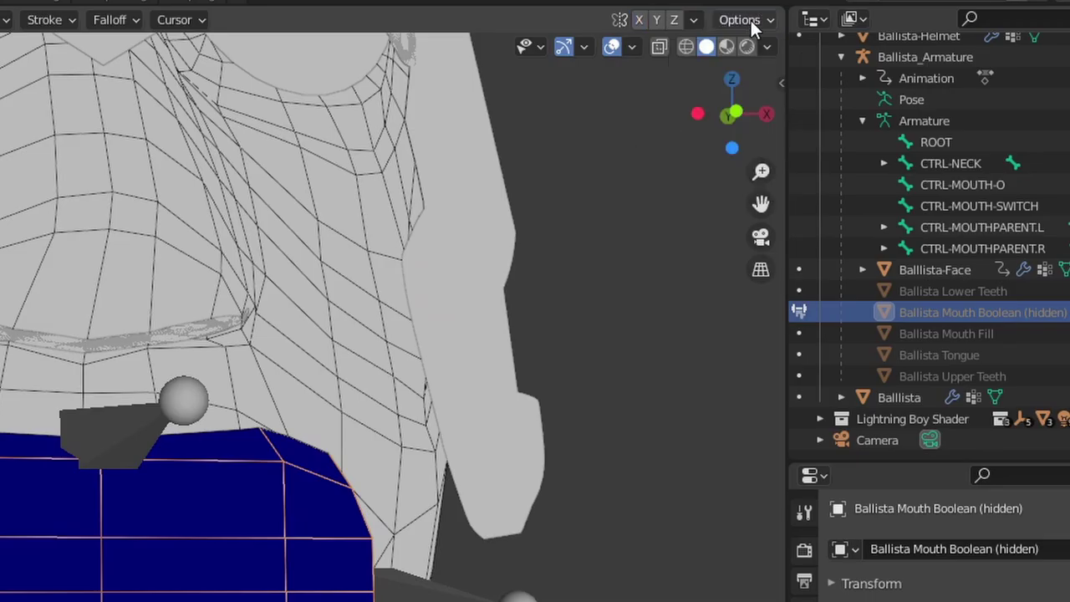
# Step: Paint CTRL-MOUTH-UP weight along the mouth boolean's upper edge at strength 1.000 and reduce the brush radius
pyautogui.moveTo(552, 284); pyautogui.dragTo(490, 284, button='middle')
pyautogui.moveTo(425, 245); pyautogui.dragTo(485, 251)
pyautogui.moveTo(485, 250)
pyautogui.mouseDown(button='middle')
pyautogui.moveTo(488, 262)
pyautogui.moveTo(501, 255)
pyautogui.mouseUp(button='middle')
pyautogui.press('f')
pyautogui.moveTo(368, 244)
pyautogui.mouseDown()
pyautogui.moveTo(516, 250)
pyautogui.moveTo(314, 263)
pyautogui.mouseUp()
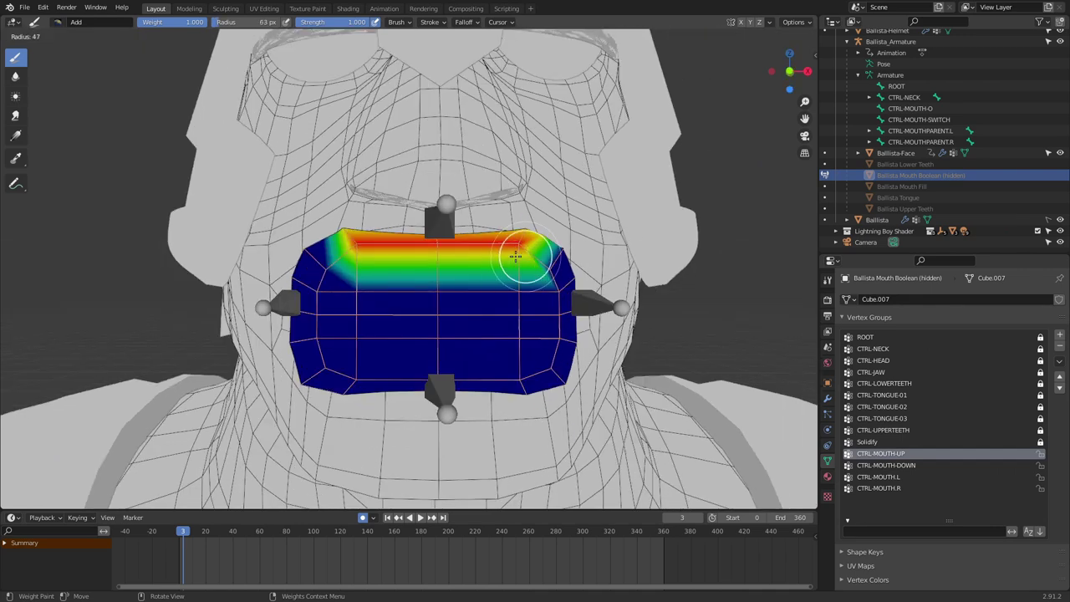
pyautogui.click(512, 256)
pyautogui.moveTo(293, 251)
pyautogui.mouseDown(button='middle')
pyautogui.moveTo(315, 184)
pyautogui.moveTo(321, 242)
pyautogui.mouseUp(button='middle')
pyautogui.moveTo(329, 282); pyautogui.dragTo(502, 273)
pyautogui.hotkey('ctrl', 'z')
# Step: Paint CTRL-MOUTH-UP weight across the mouth boolean's second vertex row with a 43 px brush, scrubbing the animation to check the deformation
pyautogui.scroll(2, 452, 280)
pyautogui.press('f')
pyautogui.click(444, 285)
pyautogui.moveTo(293, 291); pyautogui.dragTo(543, 279)
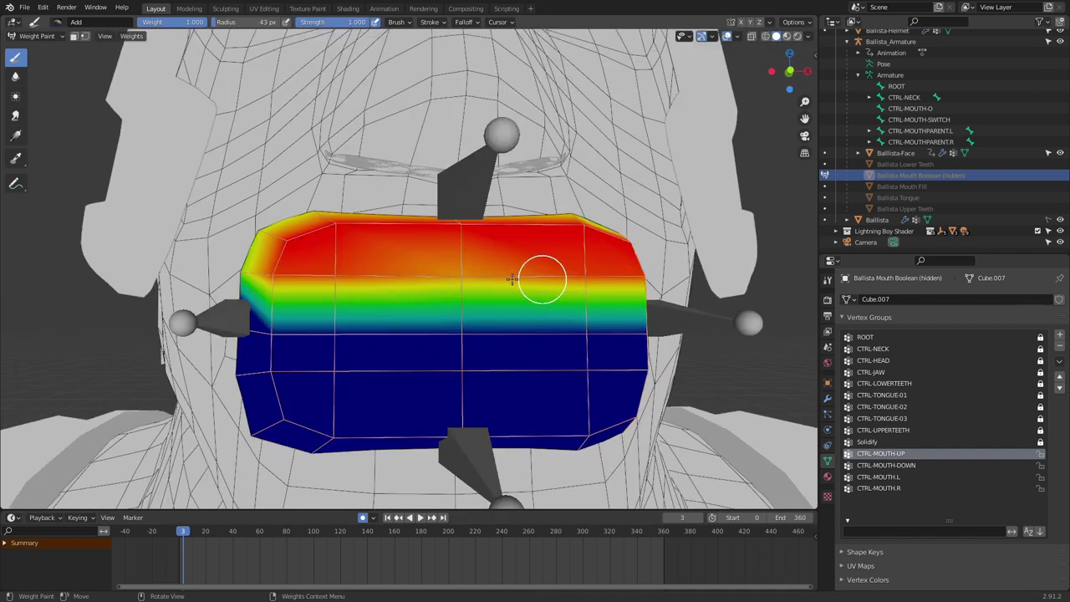
pyautogui.scroll(-1, 501, 292)
pyautogui.keyDown('alt'); pyautogui.scroll(-3, 461, 308); pyautogui.keyUp('alt')
pyautogui.keyDown('alt'); pyautogui.scroll(6, 461, 308); pyautogui.keyUp('alt')
# Step: Set the brush strength to 0.500 and paint CTRL-MOUTH-UP weight across the mouth boolean's middle row, checking the result over the animation
pyautogui.moveTo(383, 235); pyautogui.dragTo(368, 251, button='middle')
pyautogui.moveTo(364, 22); pyautogui.dragTo(331, 21)
pyautogui.moveTo(585, 333); pyautogui.dragTo(309, 333)
pyautogui.keyDown('alt'); pyautogui.scroll(-4, 507, 327); pyautogui.keyUp('alt')
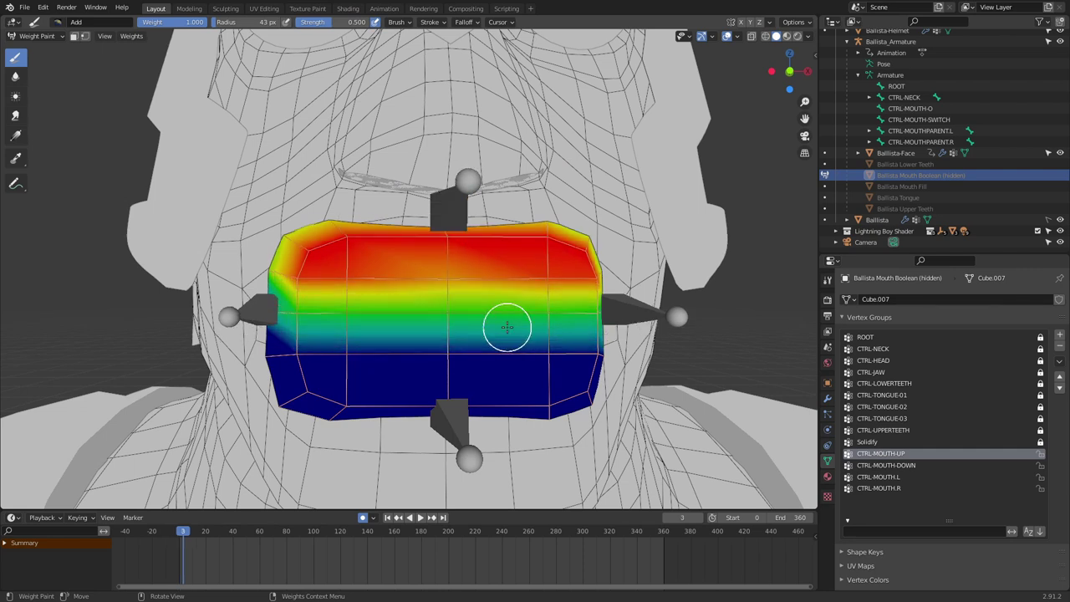
pyautogui.keyDown('alt'); pyautogui.scroll(5, 507, 326); pyautogui.keyUp('alt')
# Step: Set the brush strength to 0.150 and blend CTRL-MOUTH-DOWN weight along the boolean's upper inner row, scrubbing the animation to check it
pyautogui.click(57, 22)
pyautogui.click(343, 59)
pyautogui.click(354, 22)
pyautogui.write('0')
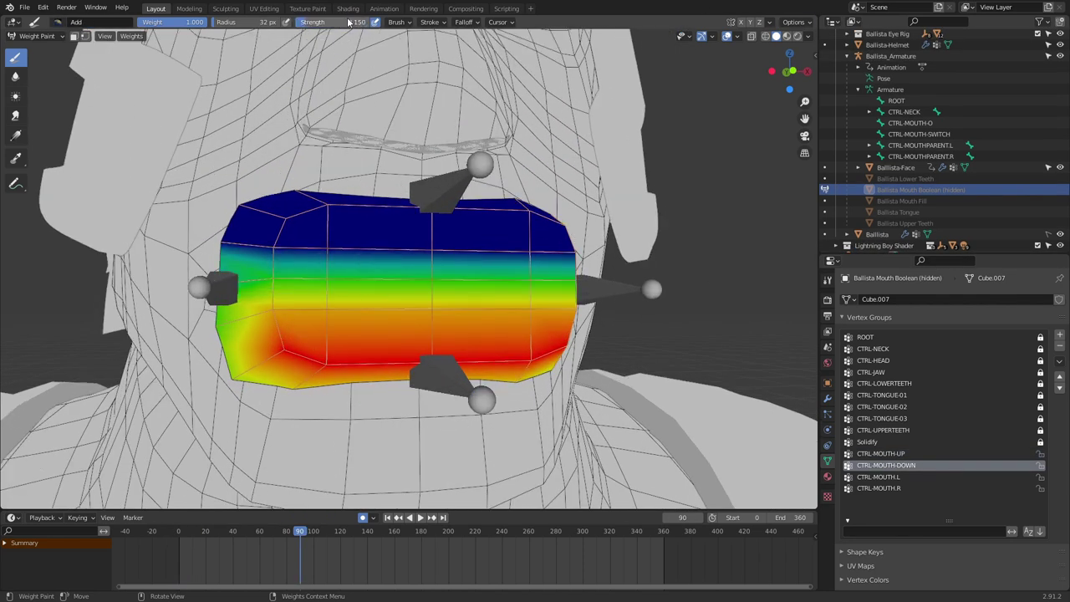
pyautogui.moveTo(552, 251); pyautogui.dragTo(261, 252)
pyautogui.keyDown('alt'); pyautogui.scroll(-8, 468, 293); pyautogui.keyUp('alt')
pyautogui.keyDown('alt'); pyautogui.scroll(6, 485, 304); pyautogui.keyUp('alt')
pyautogui.keyDown('alt'); pyautogui.scroll(-6, 418, 268); pyautogui.keyUp('alt')
pyautogui.keyDown('alt'); pyautogui.scroll(2, 396, 251); pyautogui.keyUp('alt')
pyautogui.moveTo(348, 21); pyautogui.dragTo(341, 22)
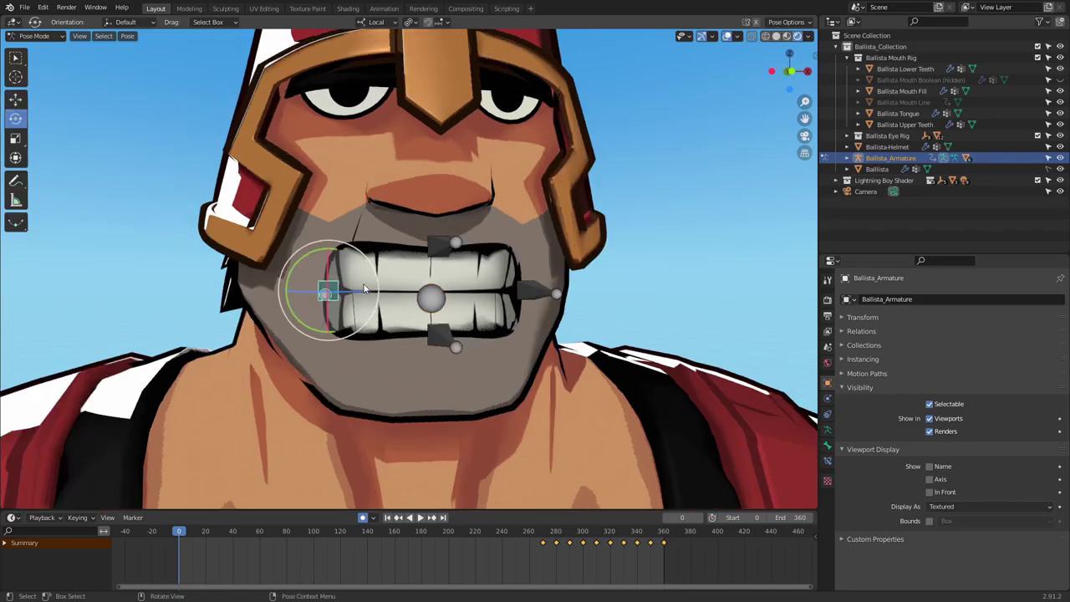
# Step: Move the mouth control bones and rotate the jaw bone to test the open mouth's deformation
pyautogui.press('g')
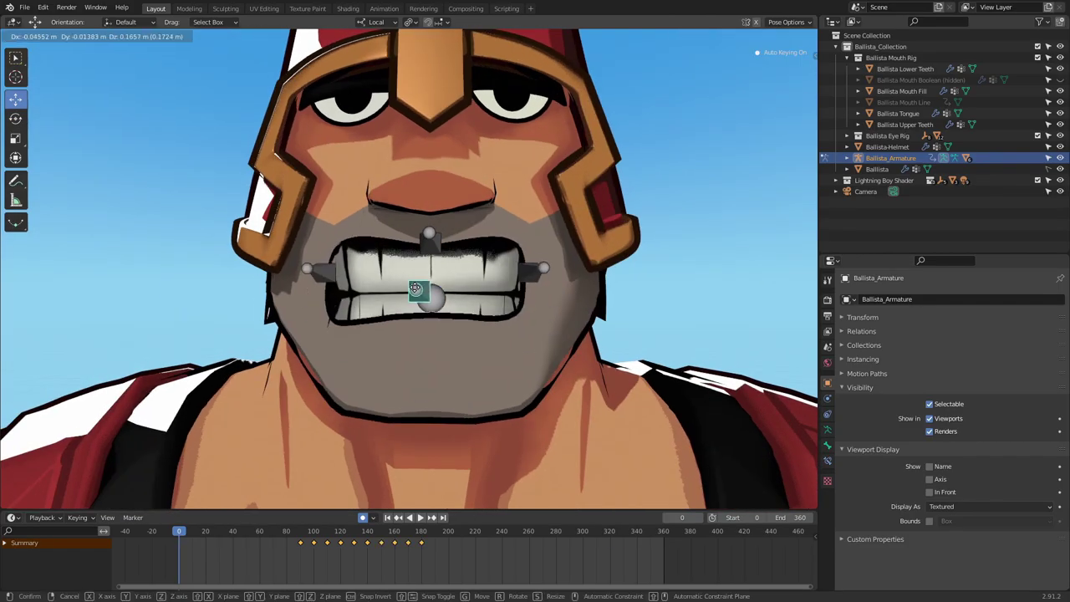
pyautogui.click(532, 291)
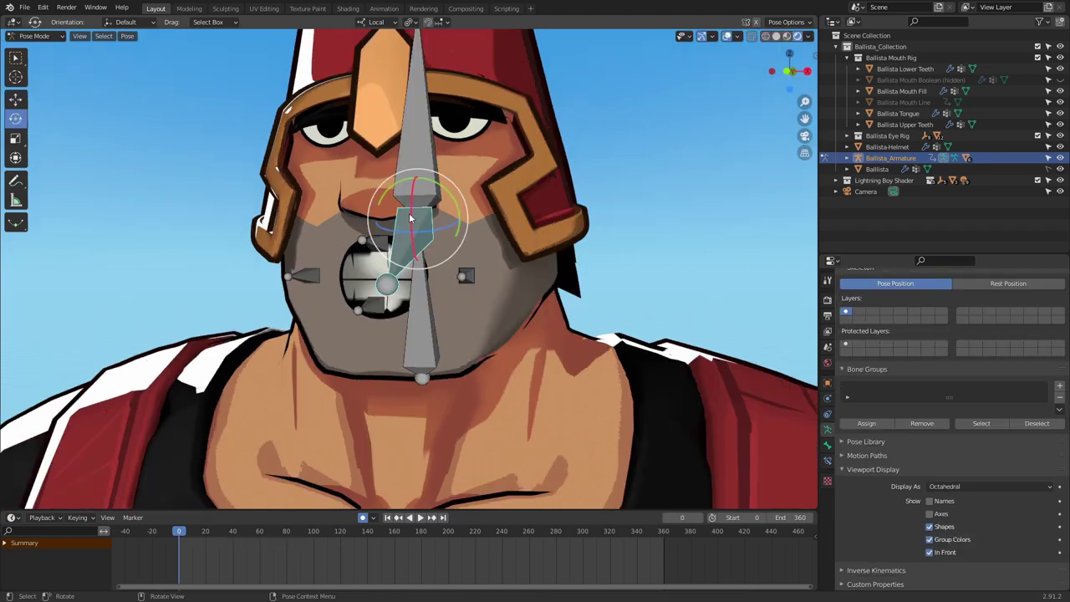
pyautogui.moveTo(409, 212); pyautogui.dragTo(393, 242)
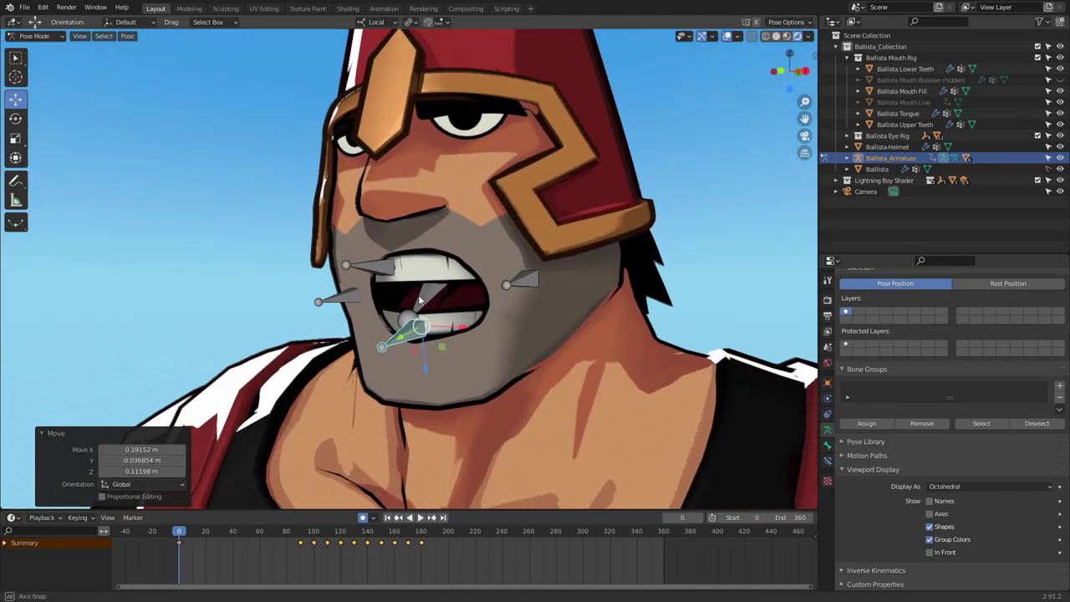
pyautogui.press('g')
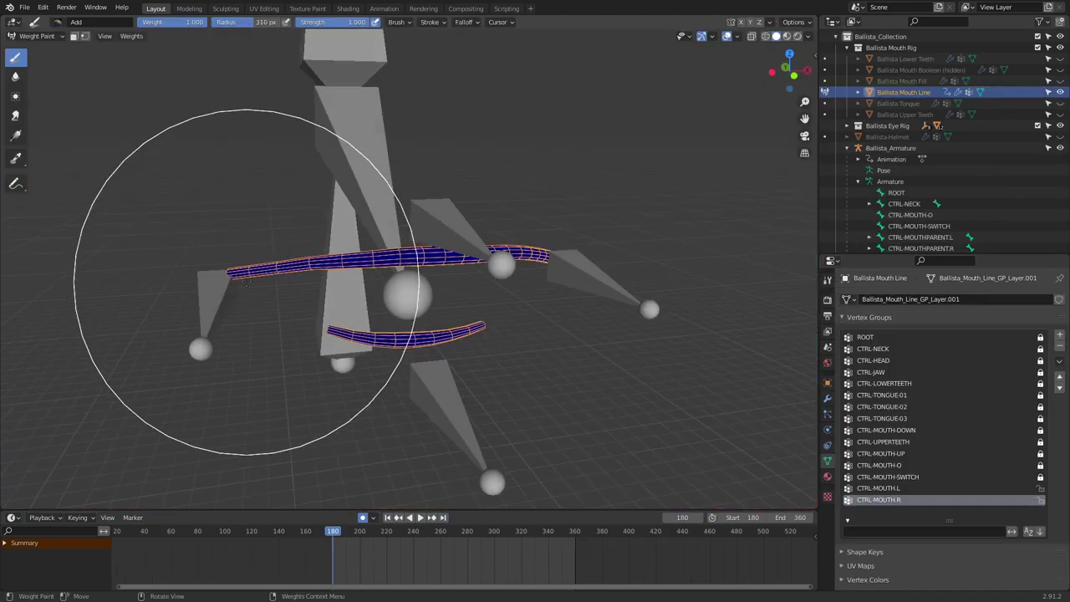
# Step: Weight-paint Ballista Mouth Line for CTRL-MOUTH.R and CTRL-MOUTH.L, playing the test animation to check the gradients
pyautogui.moveTo(245, 282); pyautogui.dragTo(231, 239, button='middle')
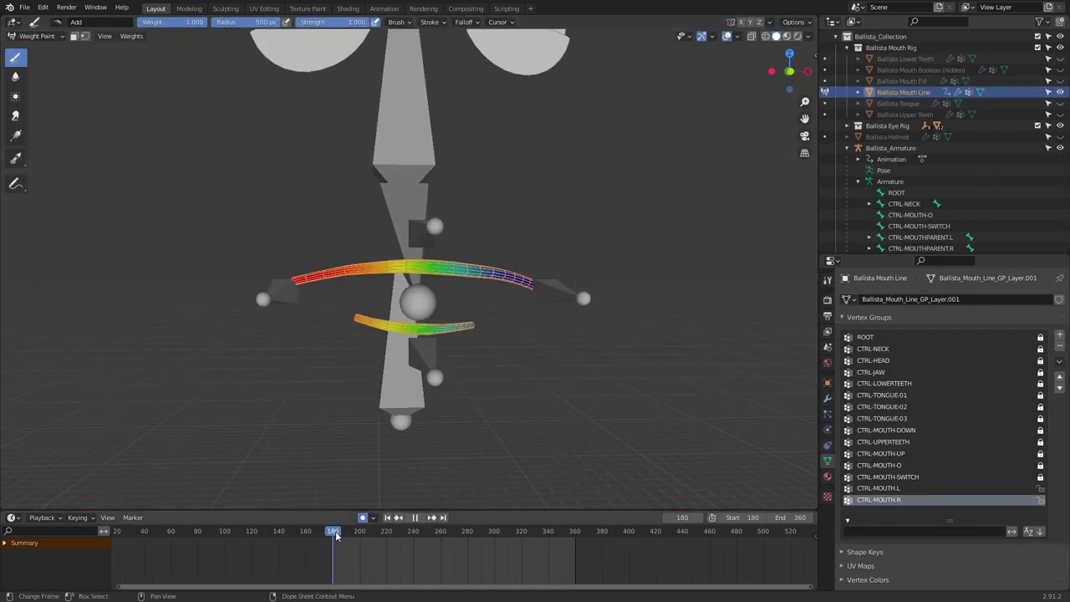
pyautogui.press('space')
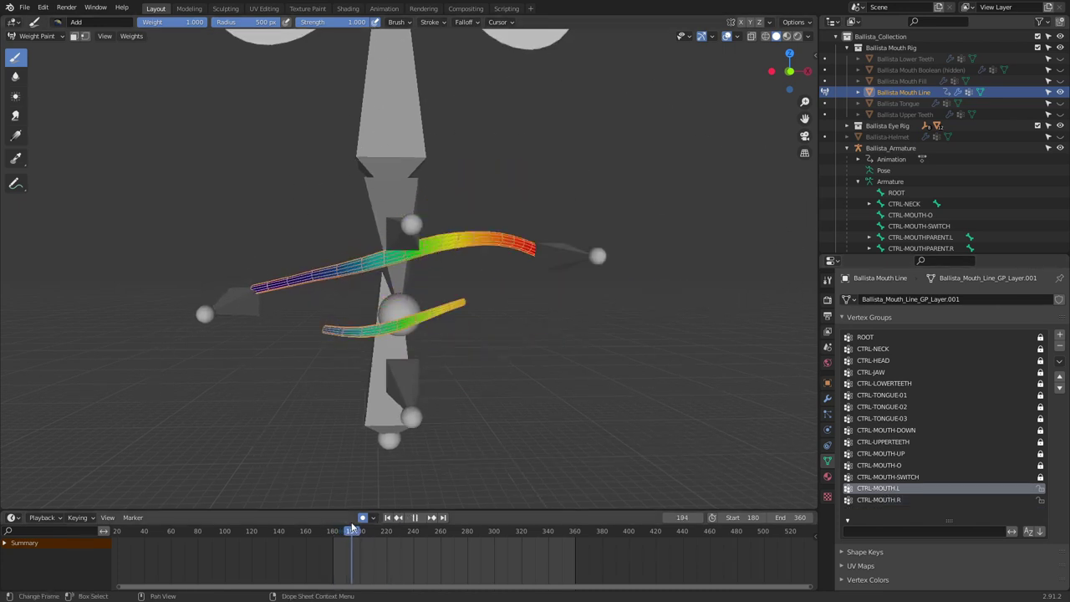
pyautogui.click(413, 517)
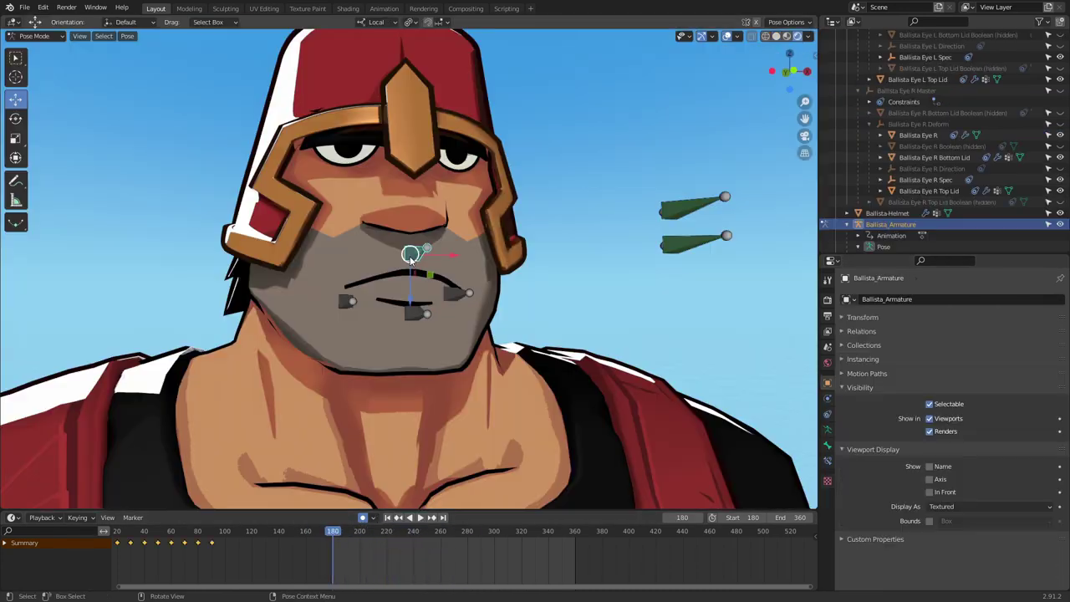
# Step: Move the upper mouth bone and the left mouth-corner bone to pose the closed mouth line
pyautogui.press('g')
pyautogui.click(370, 289)
pyautogui.click(454, 293)
pyautogui.press('g')
pyautogui.click(445, 284)
# Step: Deselect all bones, hide the viewport overlays to view the posed face, and save the file
pyautogui.moveTo(447, 286); pyautogui.dragTo(471, 294, button='middle')
pyautogui.hotkey('alt', 'a')
pyautogui.hotkey('alt', 'shift', 'z')
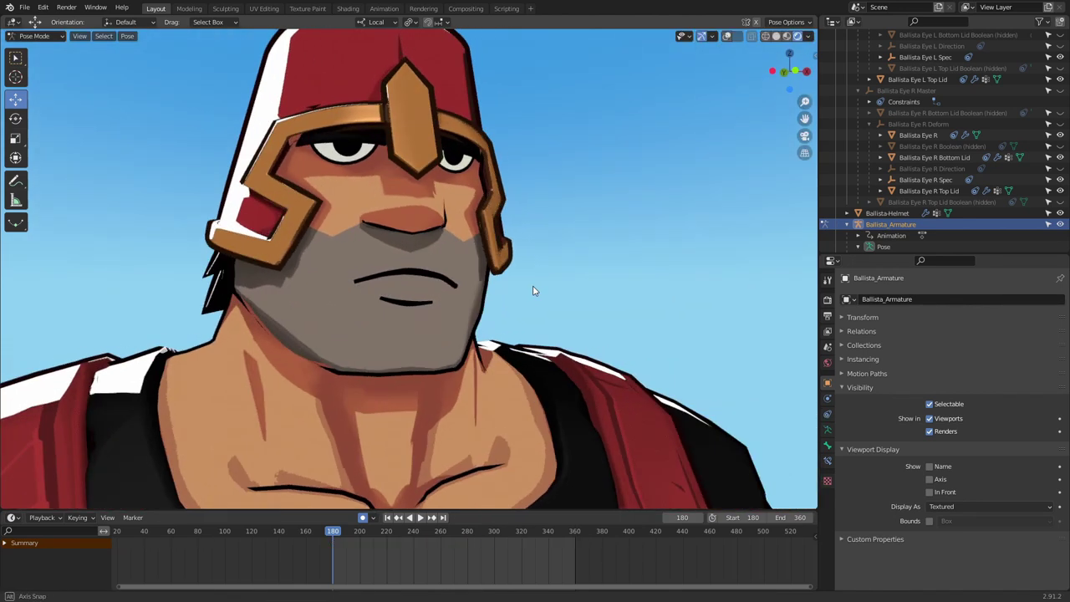
pyautogui.moveTo(535, 289); pyautogui.dragTo(511, 317, button='middle')
pyautogui.hotkey('ctrl', 's')
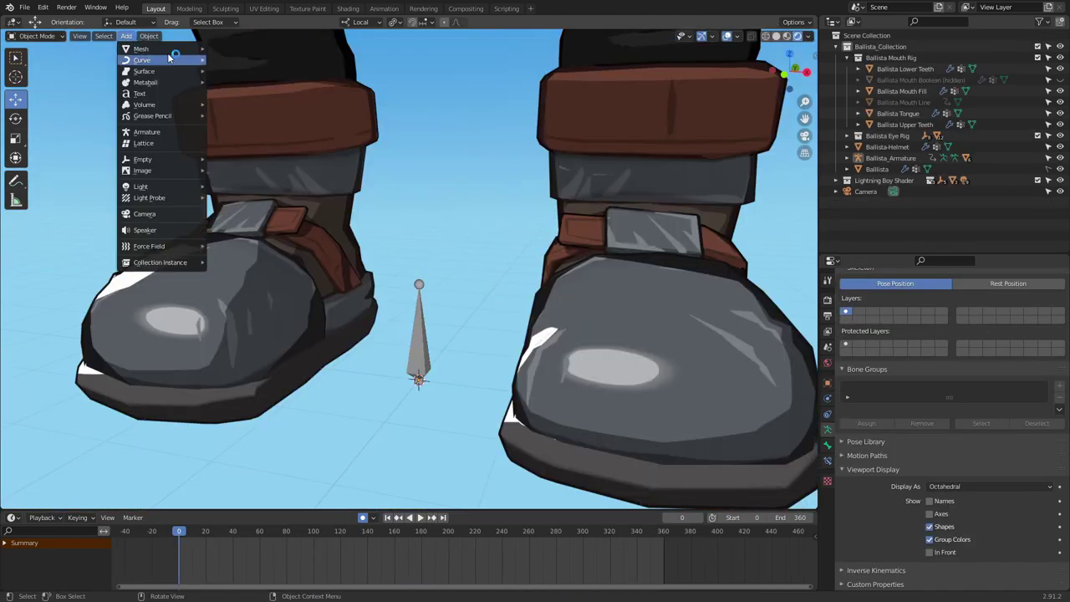
# Step: Add a Bezier circle with a 1 m radius around the root bone, convert it to a mesh, and enter Edit Mode
pyautogui.moveTo(177, 48)
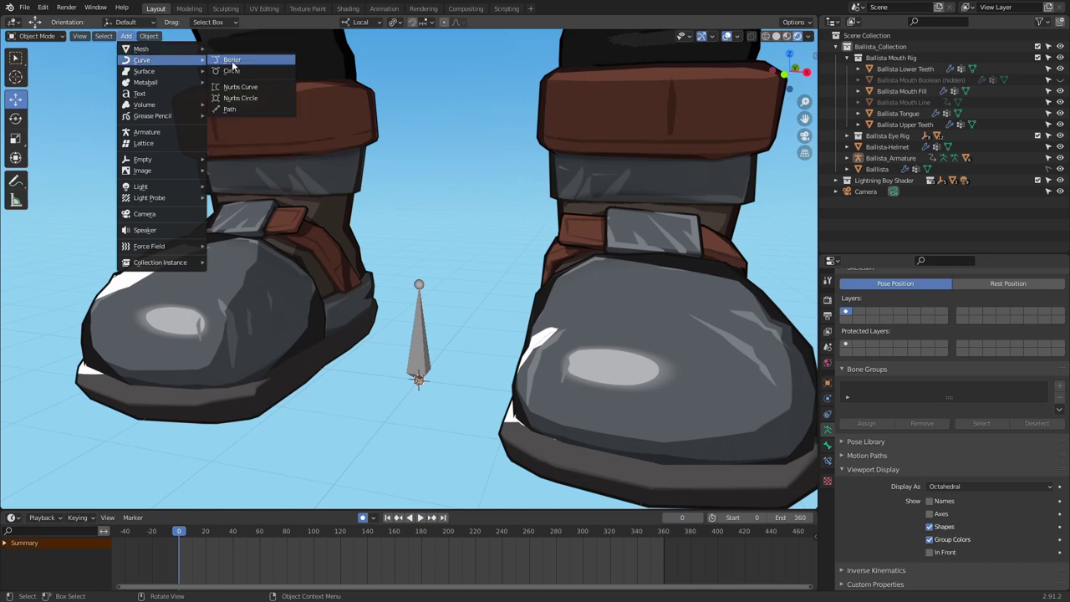
pyautogui.click(234, 72)
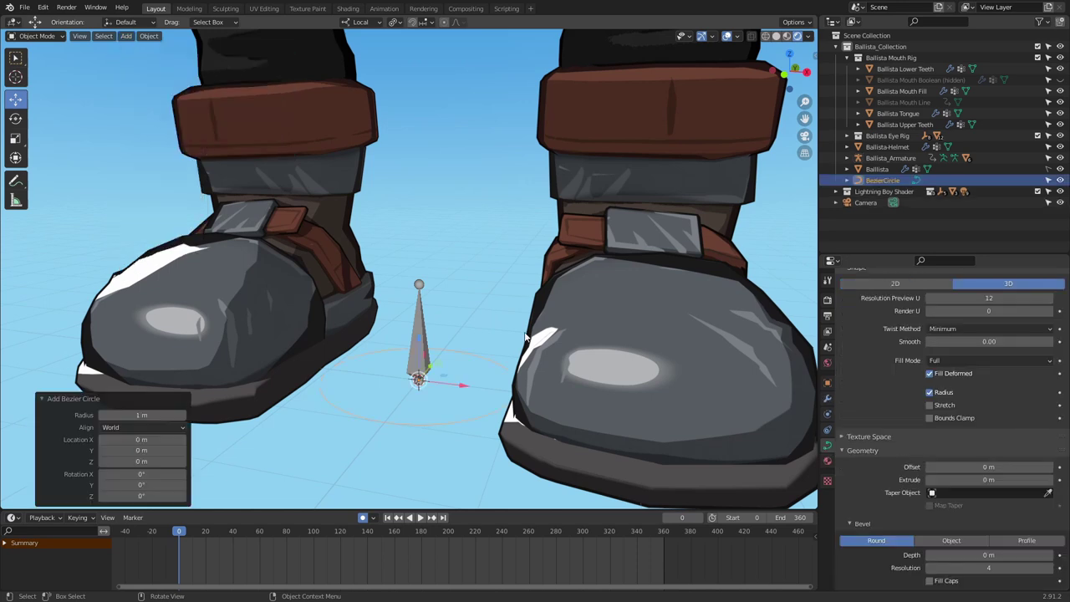
pyautogui.rightClick(452, 354)
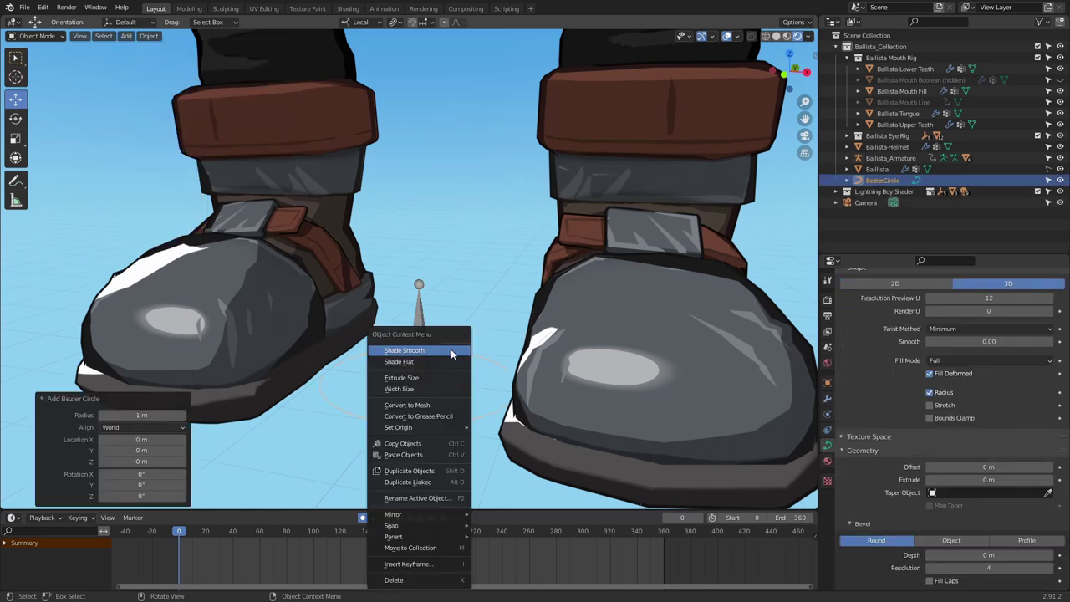
pyautogui.click(446, 408)
pyautogui.press('Tab')
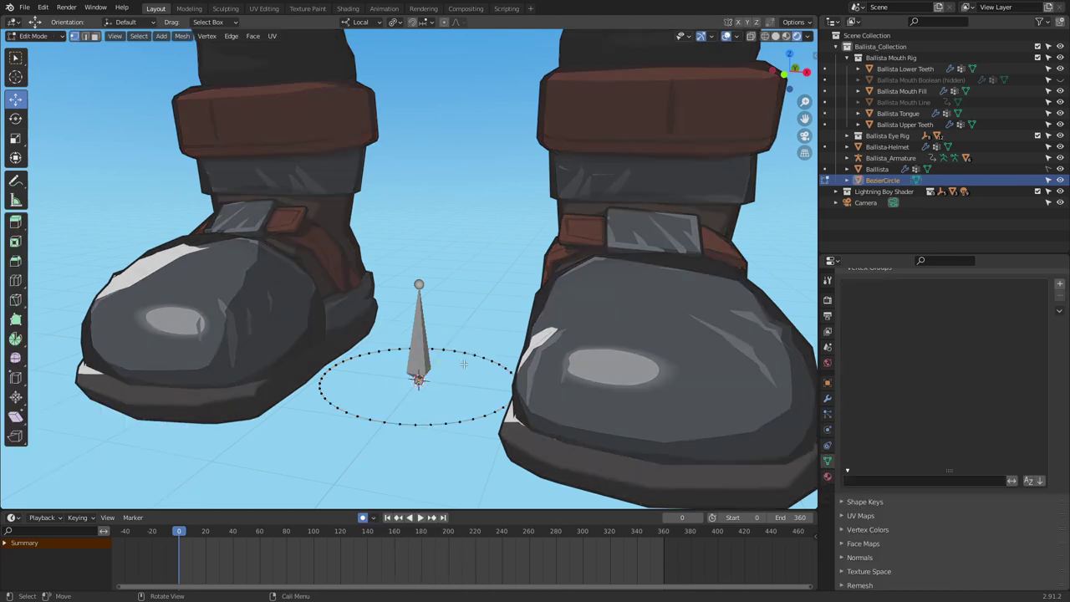
pyautogui.moveTo(470, 368); pyautogui.dragTo(471, 380, button='middle')
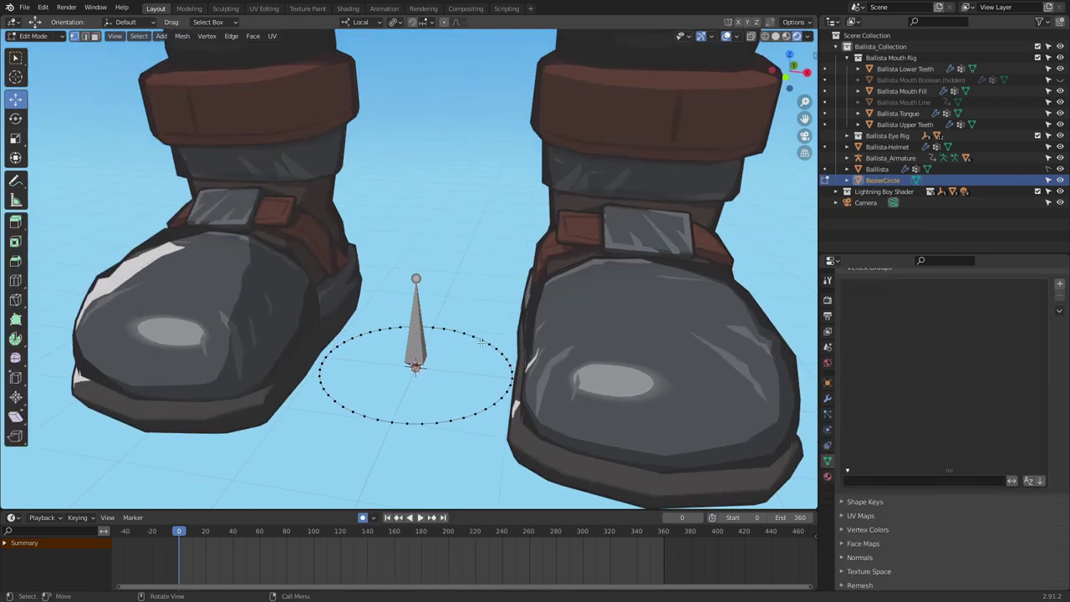
# Step: Leave Edit Mode on the circle and select the left mouth-corner bone of Ballista_Armature in Pose Mode
pyautogui.press('Tab')
pyautogui.scroll(-5, 480, 239)
pyautogui.keyDown('shift'); pyautogui.moveTo(480, 239); pyautogui.dragTo(470, 501, button='middle'); pyautogui.keyUp('shift')
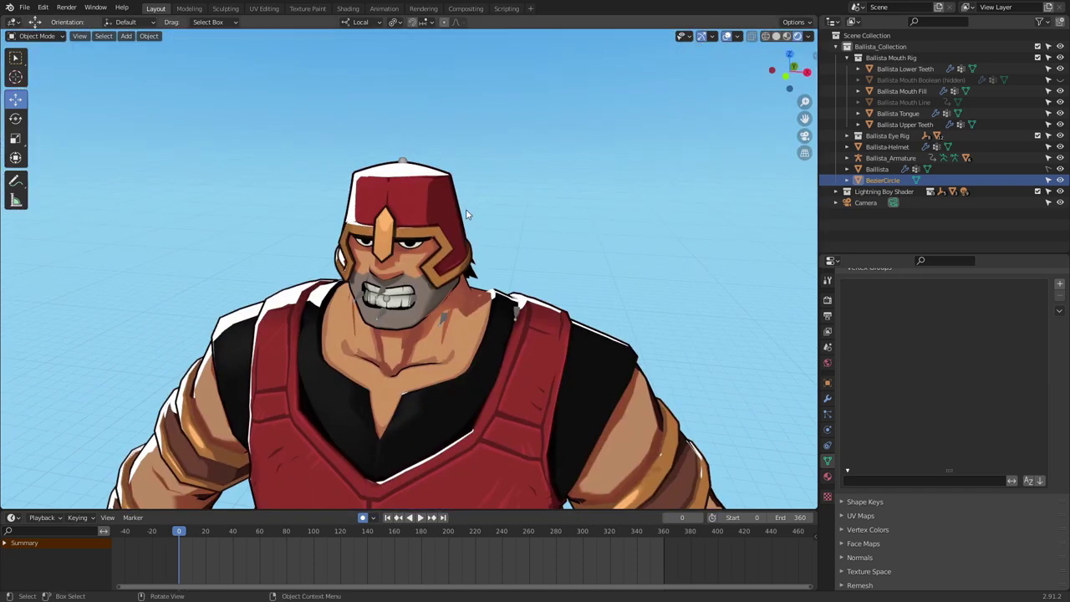
pyautogui.scroll(6, 468, 213)
pyautogui.moveTo(449, 307); pyautogui.dragTo(443, 283, button='middle')
pyautogui.click(367, 201)
pyautogui.keyDown('shift'); pyautogui.moveTo(383, 201); pyautogui.dragTo(460, 229, button='middle'); pyautogui.keyUp('shift')
pyautogui.hotkey('ctrl', 'Tab')
pyautogui.click(432, 236)
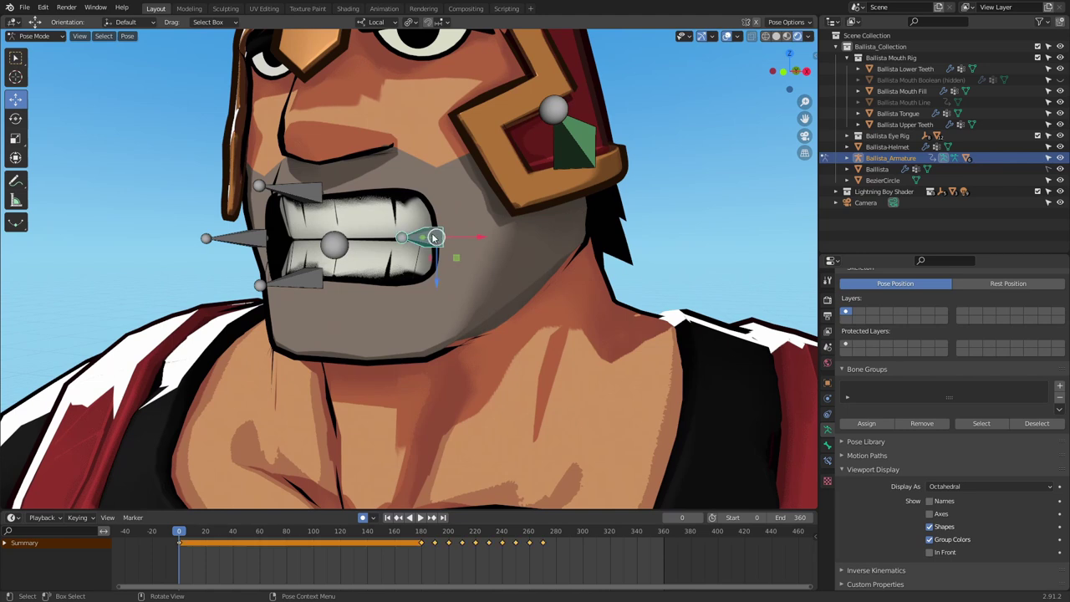
# Step: Assign BezierCircle as the custom shape object of the CTRL-MOUTH.L bone
pyautogui.click(828, 447)
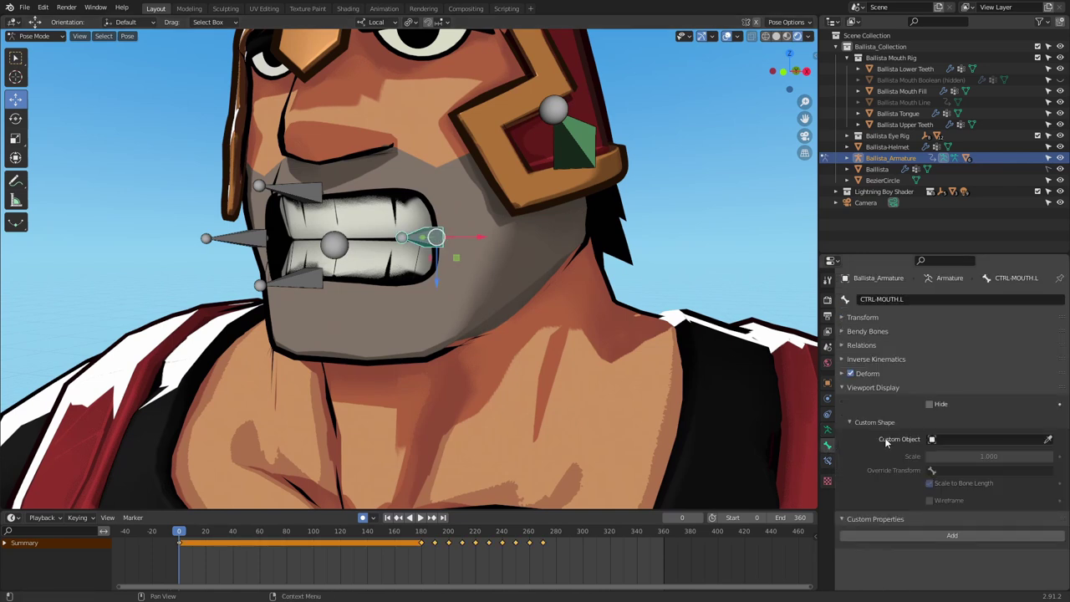
pyautogui.click(968, 439)
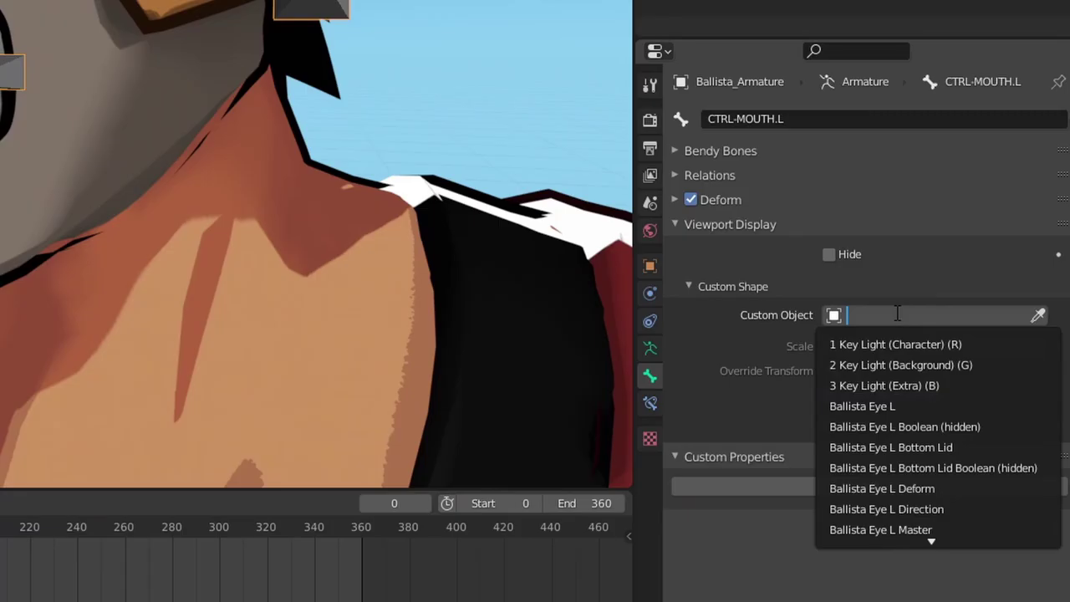
pyautogui.write('Bez')
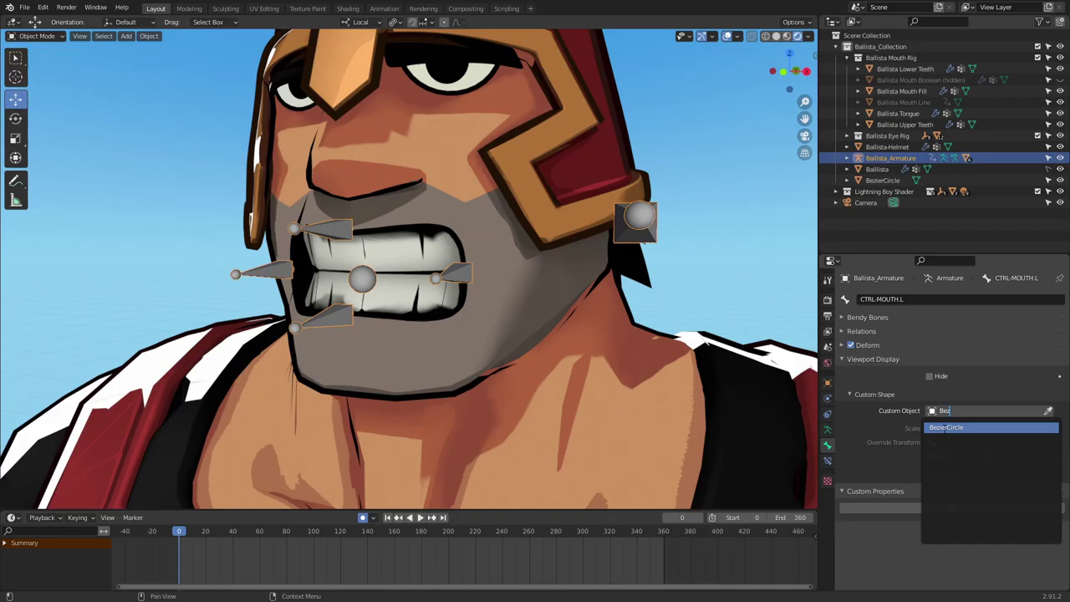
pyautogui.click(943, 427)
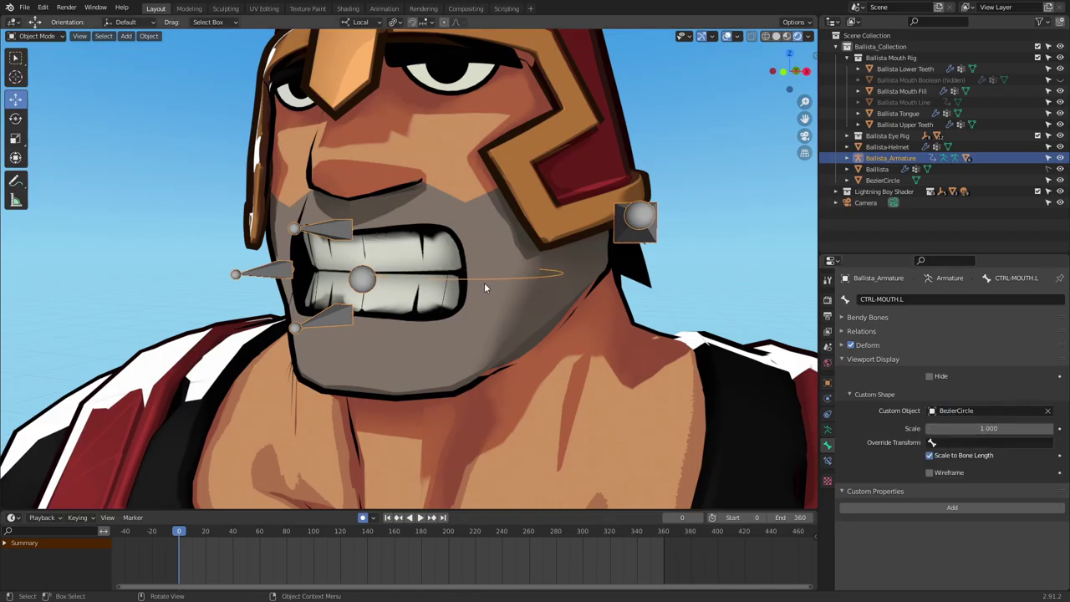
pyautogui.moveTo(488, 289); pyautogui.dragTo(493, 304, button='middle')
# Step: Rotate the BezierCircle mesh 90° about its local X axis in Edit Mode so it stands upright
pyautogui.click(666, 320)
pyautogui.moveTo(660, 324); pyautogui.dragTo(472, 385, button='middle')
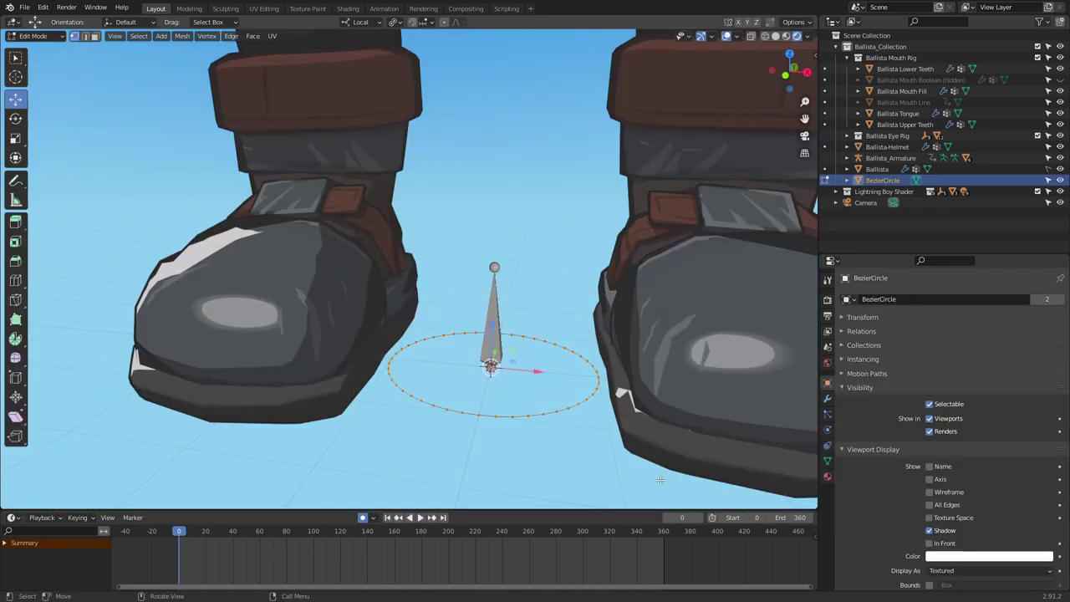
pyautogui.moveTo(597, 377); pyautogui.dragTo(588, 378, button='middle')
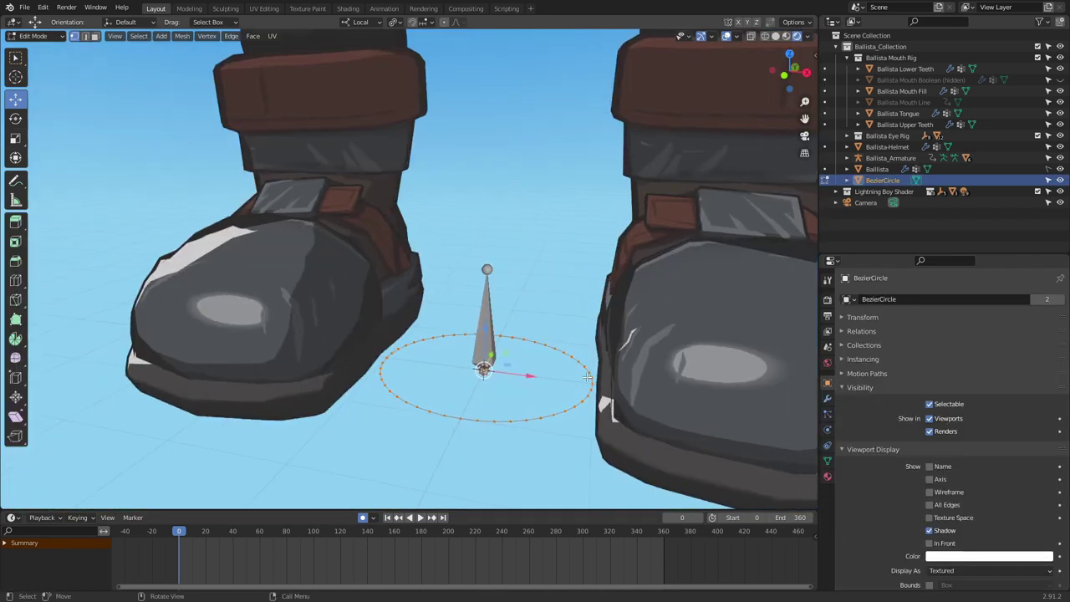
pyautogui.press('r')
pyautogui.press('x')
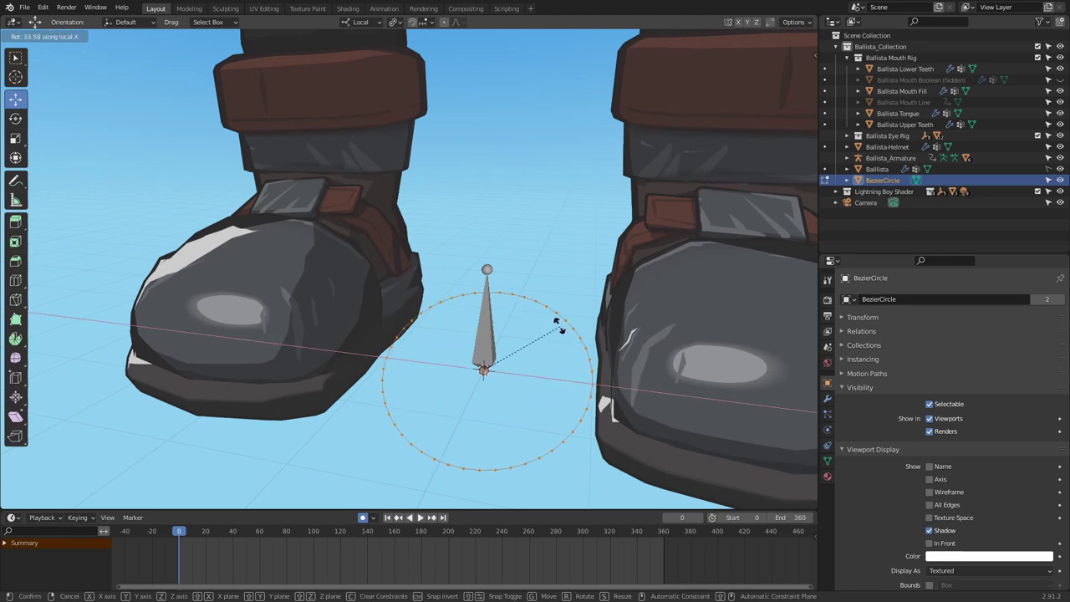
pyautogui.write('90')
pyautogui.press('Return')
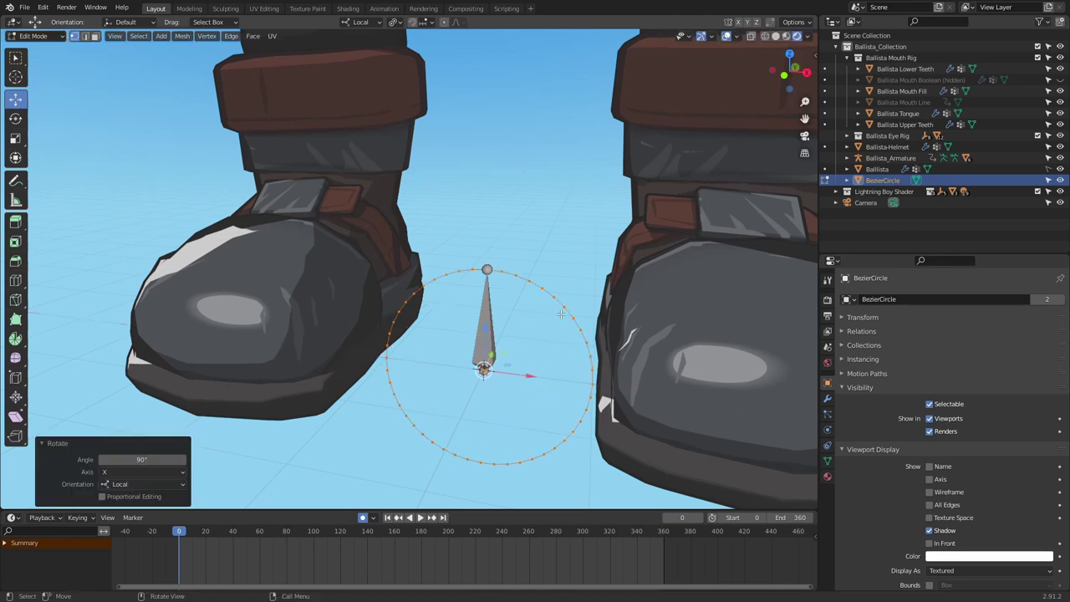
# Step: Scale the BezierCircle mesh to about 0.25 and move it about 0.53 m along its local Y axis
pyautogui.scroll(-1, 563, 312)
pyautogui.press('s')
pyautogui.click(491, 343)
pyautogui.moveTo(510, 326); pyautogui.dragTo(474, 346, button='middle')
pyautogui.press('g')
pyautogui.press('y')
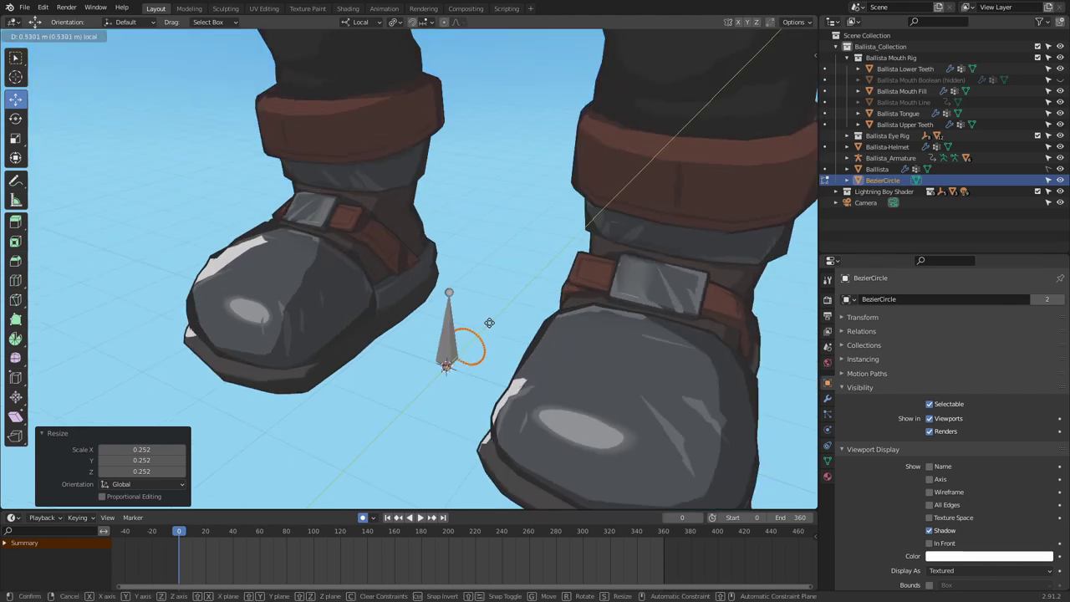
pyautogui.click(489, 323)
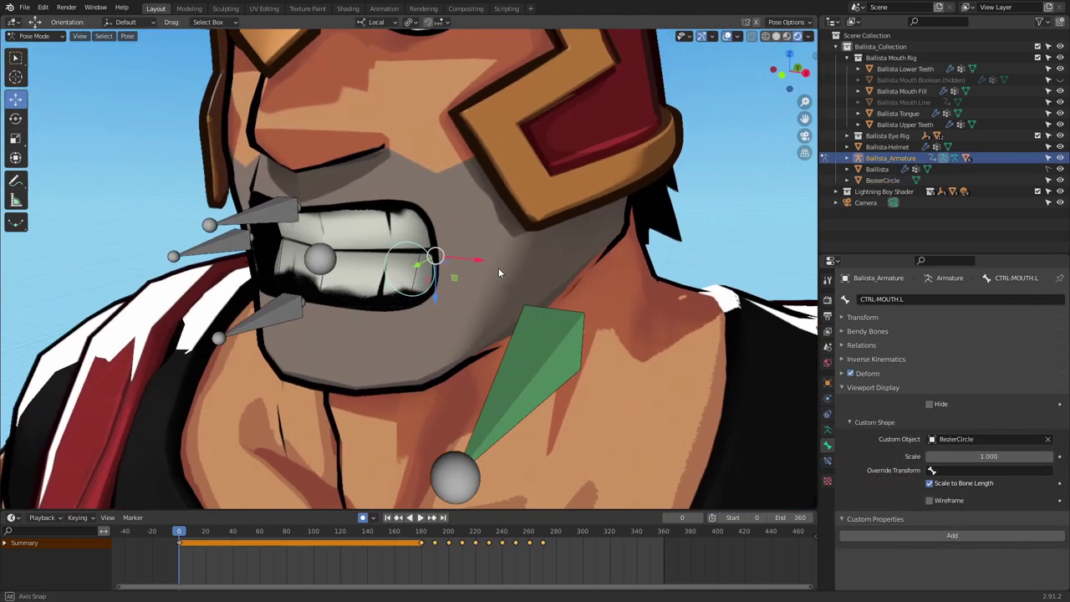
# Step: Add a bone group with the 01 - Theme Color Set and assign the CTRL-MOUTH.L bone to it
pyautogui.scroll(3, 498, 267)
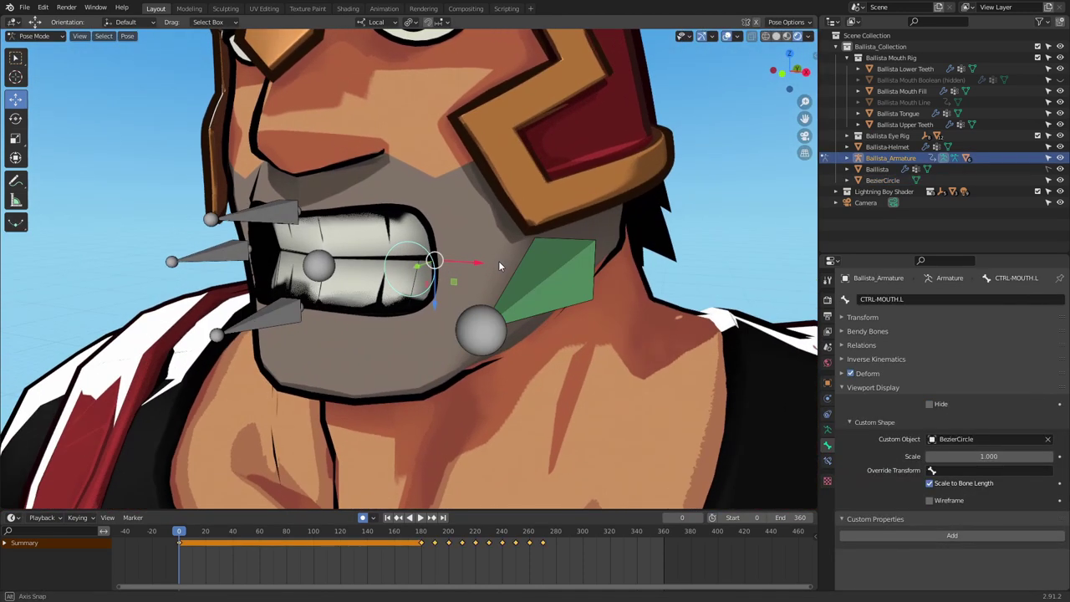
pyautogui.moveTo(499, 260); pyautogui.dragTo(458, 258, button='middle')
pyautogui.click(422, 259)
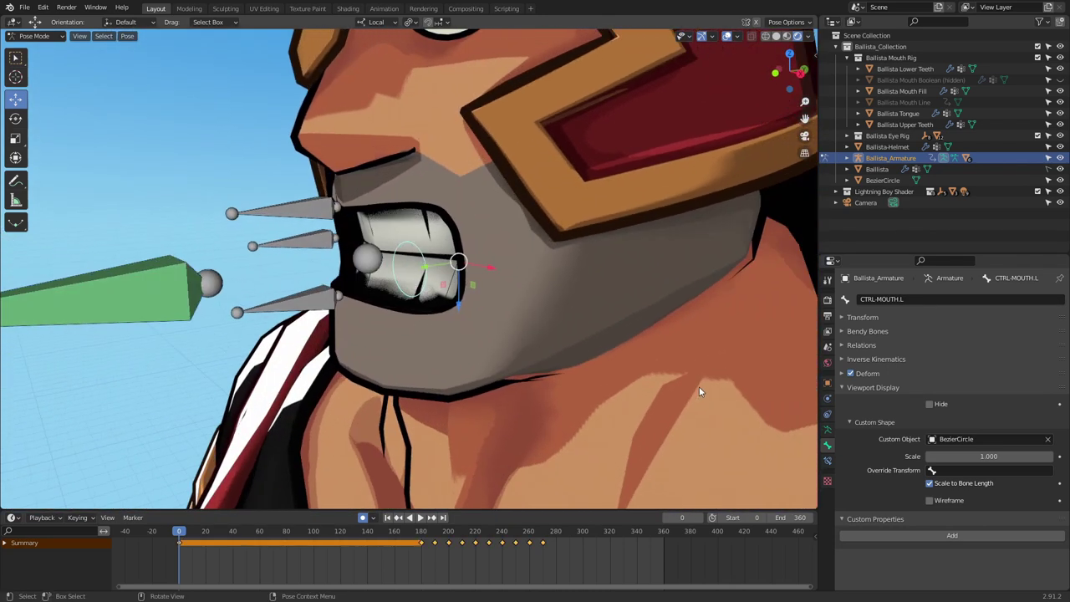
pyautogui.click(827, 430)
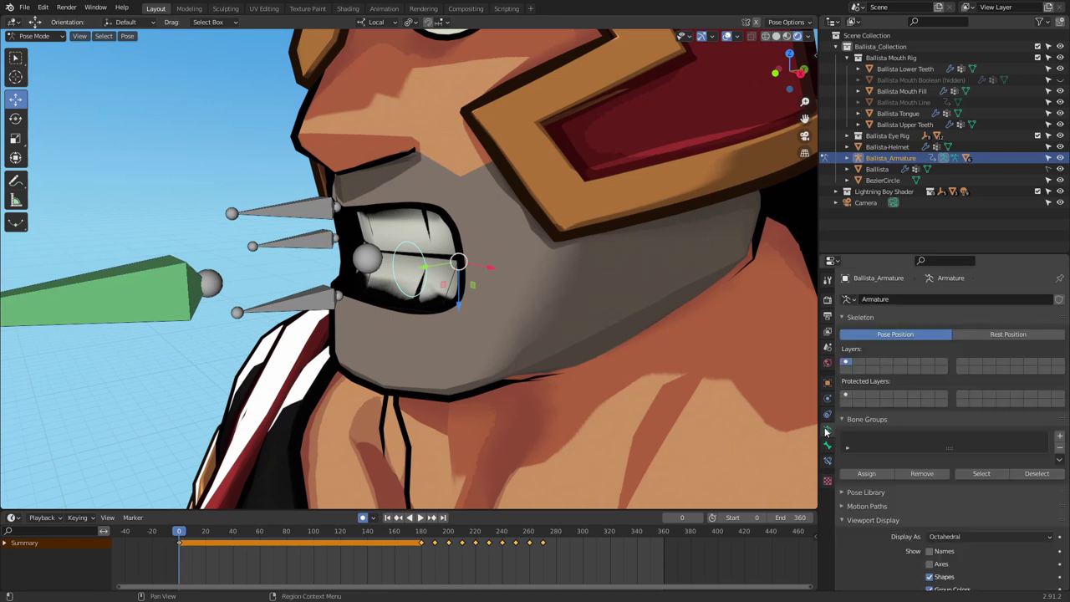
pyautogui.click(842, 318)
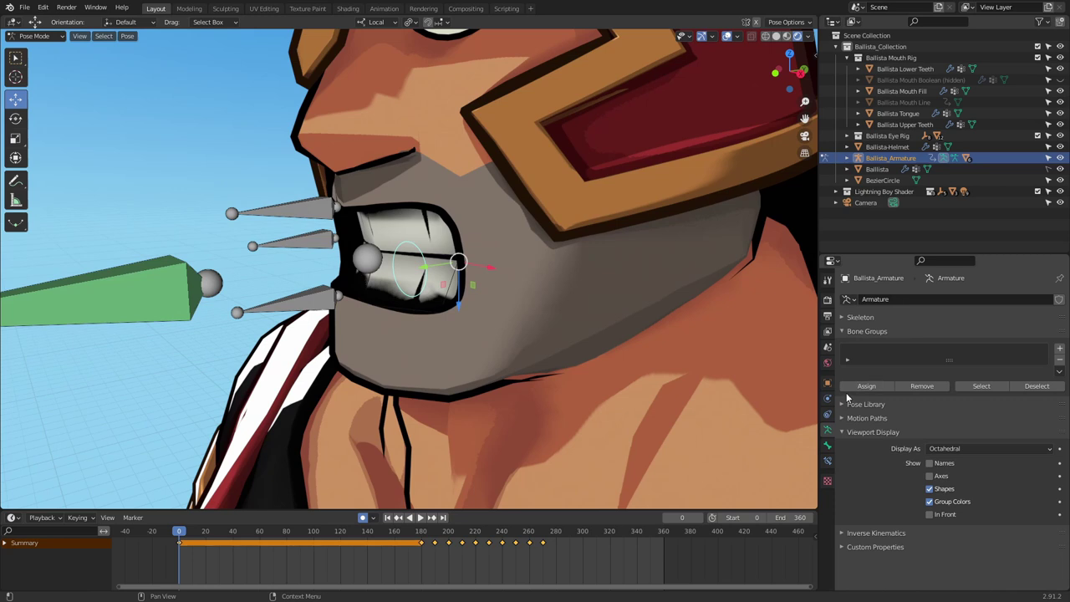
pyautogui.click(1059, 349)
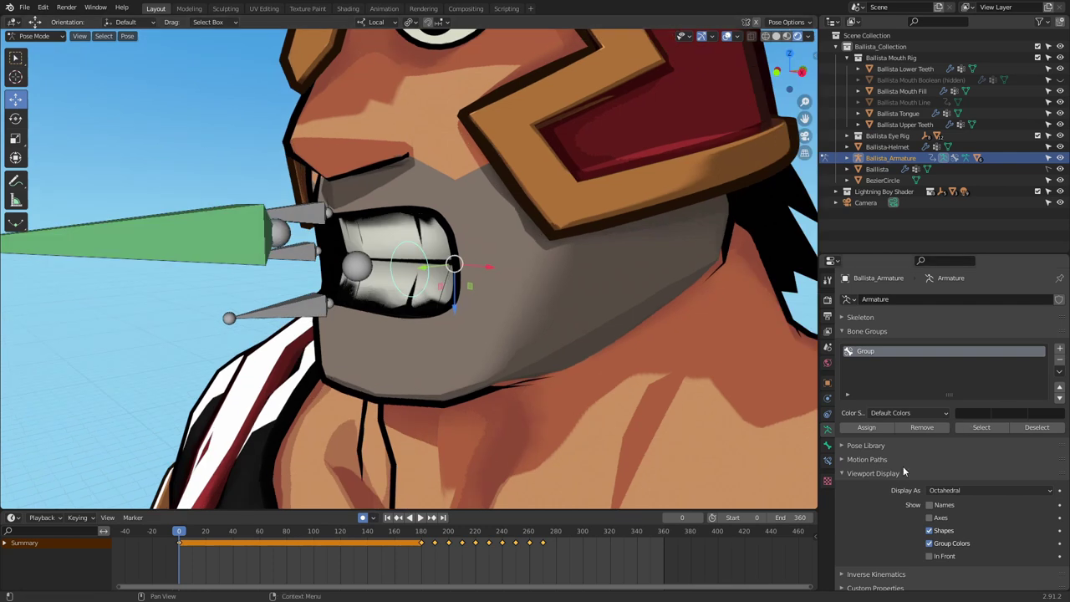
pyautogui.click(911, 413)
pyautogui.click(824, 440)
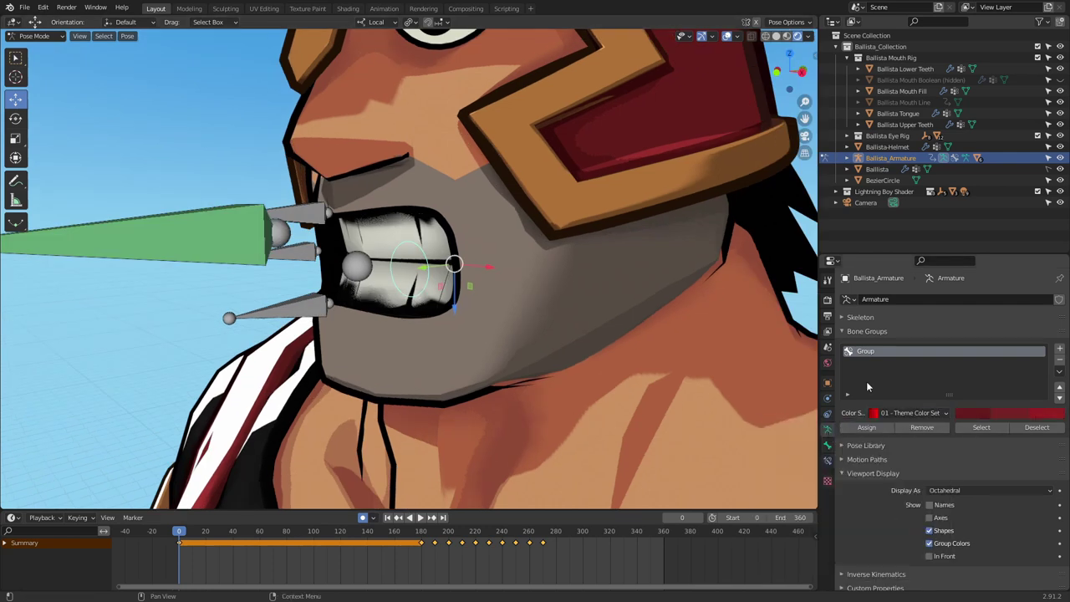
pyautogui.click(858, 429)
pyautogui.scroll(1, 471, 244)
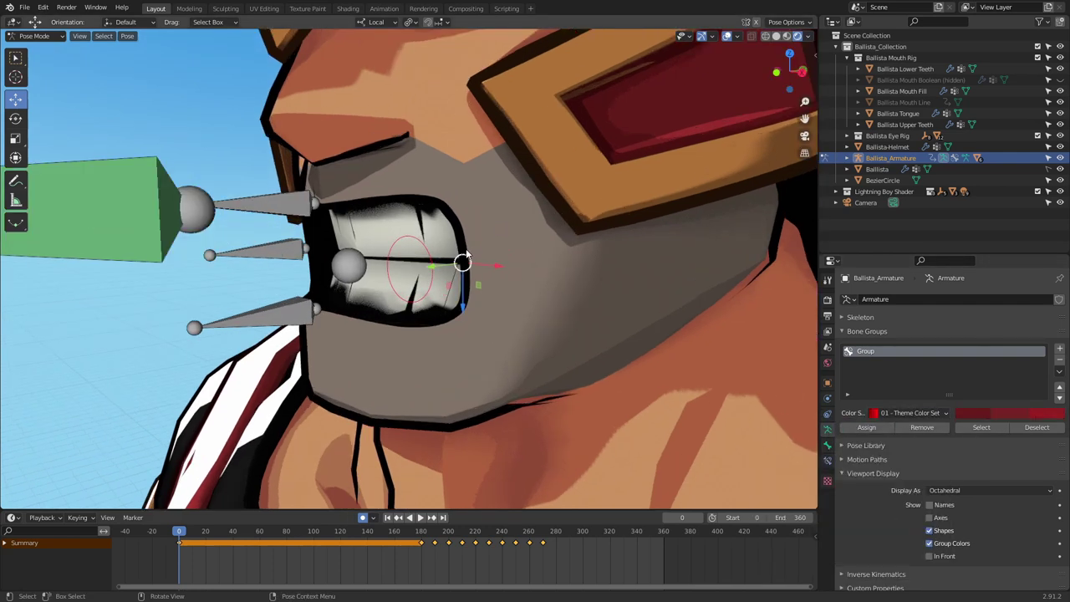
# Step: Switch the bone group to a Custom Color Set and make its active colour yellow, with hue 0.164 and saturation 1.000
pyautogui.moveTo(460, 251); pyautogui.dragTo(475, 253, button='middle')
pyautogui.click(911, 413)
pyautogui.click(895, 549)
pyautogui.click(1010, 413)
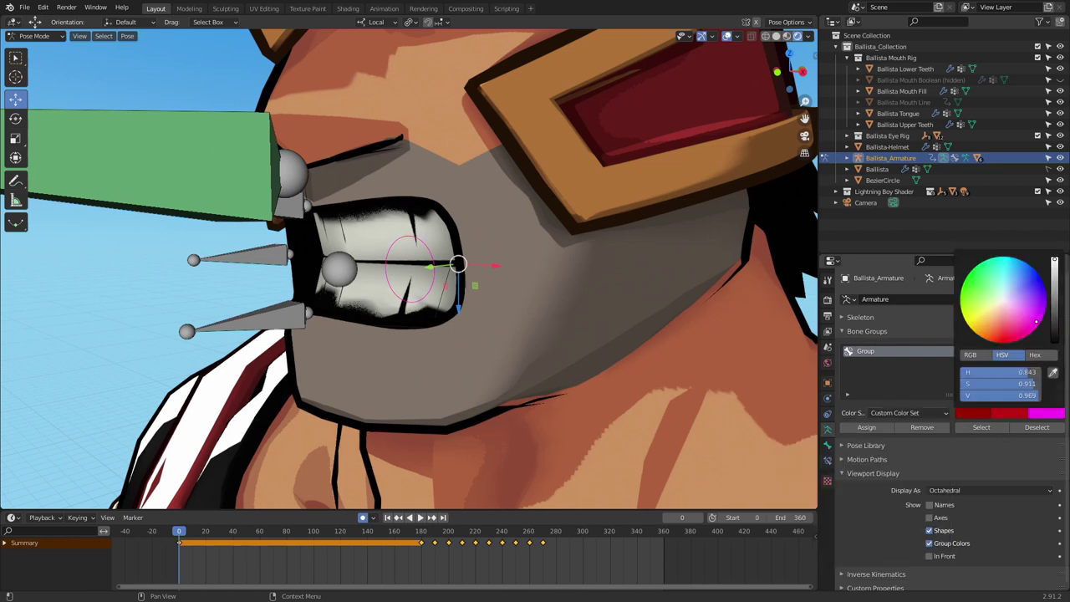
pyautogui.moveTo(1008, 340); pyautogui.dragTo(965, 321)
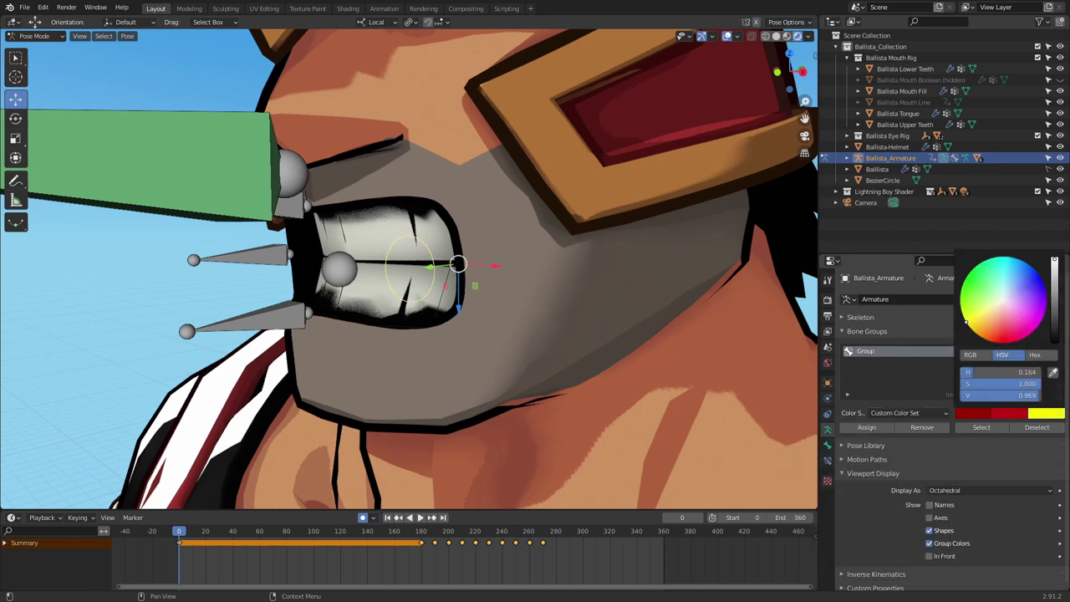